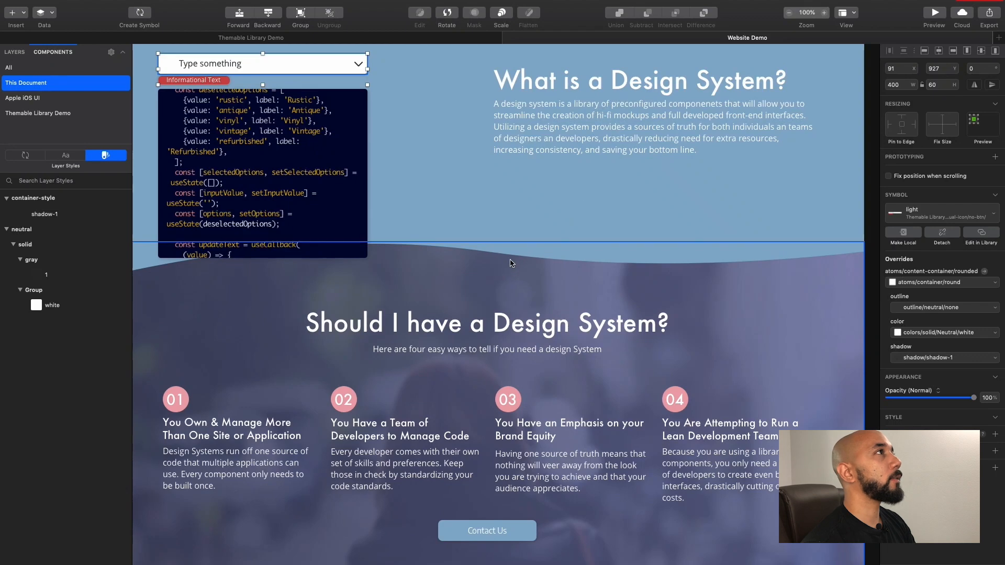
Examine the sections of the desktop home page mockup, from the header and mega menu down to the contact area.
scroll(514, 292, down, 3)
scroll(515, 292, down, 10)
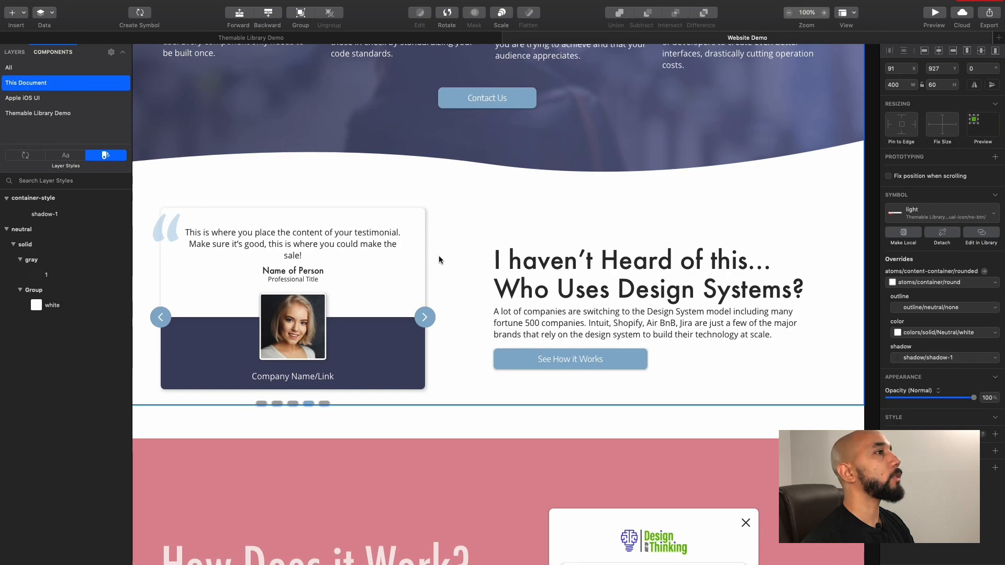
scroll(439, 255, down, 8)
scroll(439, 259, up, 2)
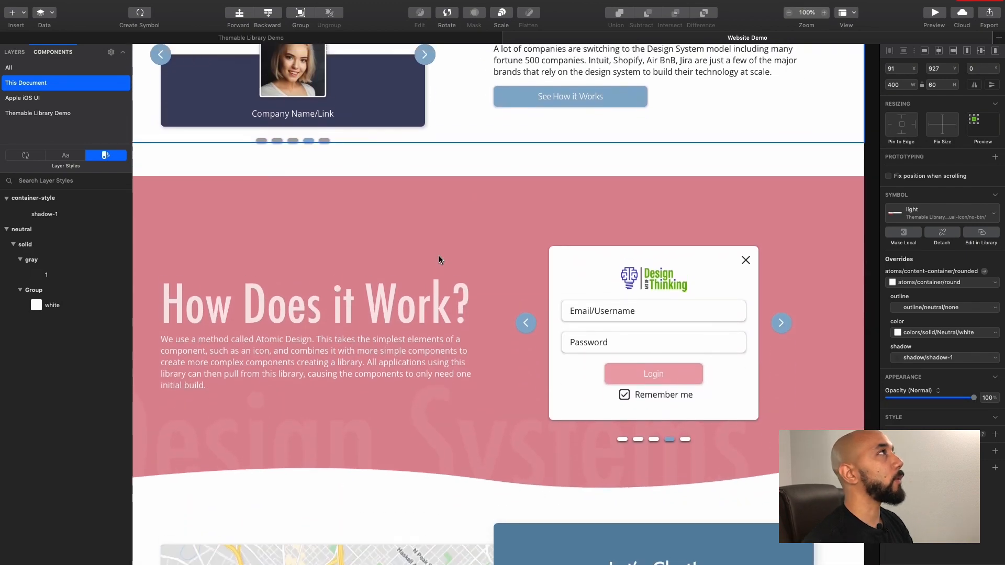
scroll(438, 259, down, 11)
scroll(438, 259, up, 17)
scroll(439, 260, up, 3)
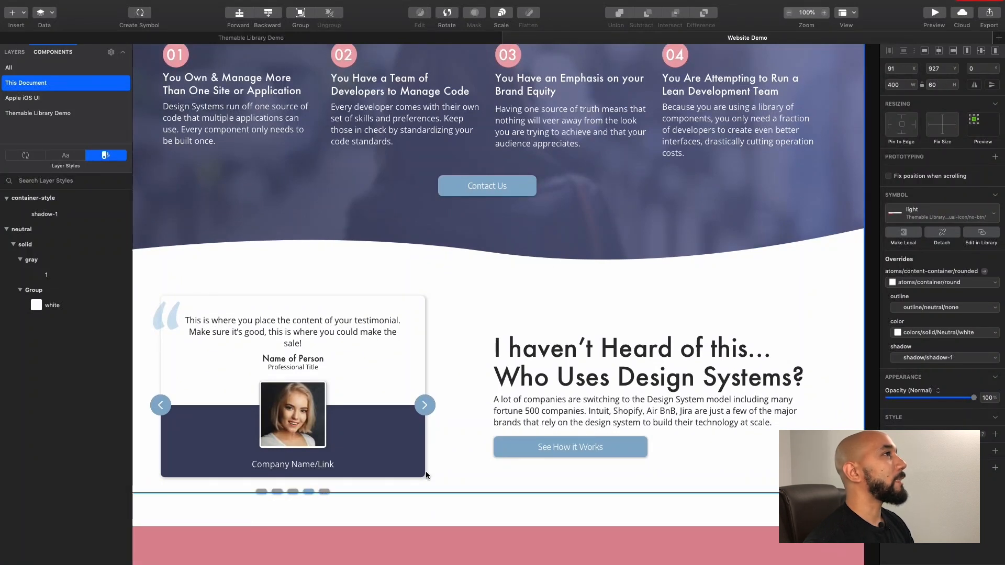
scroll(425, 471, up, 15)
scroll(425, 462, up, 1)
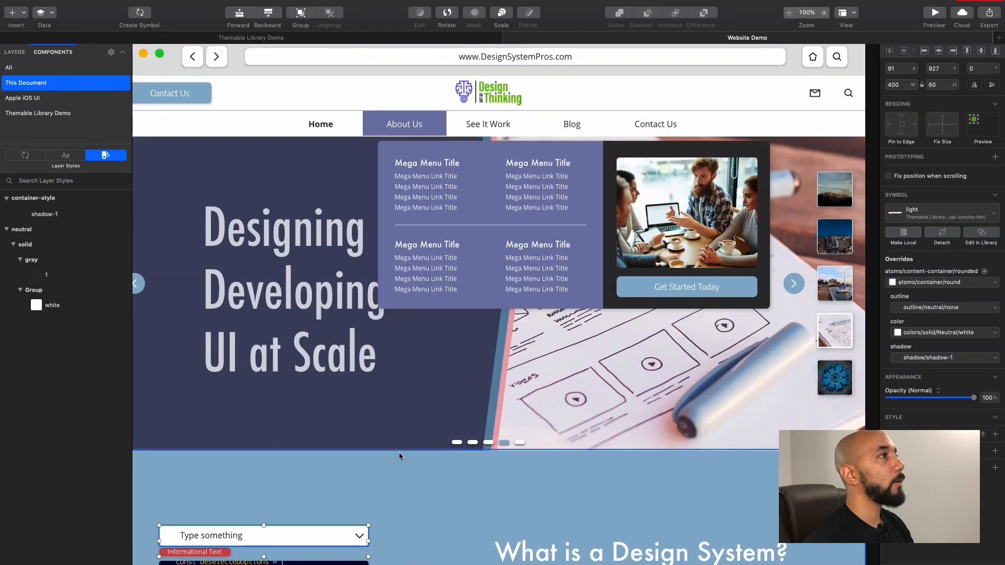
Switch the slide indicator of the desktop page's testimonial symbol from the dark to the light variant.
scroll(398, 454, down, 7)
scroll(396, 457, down, 9)
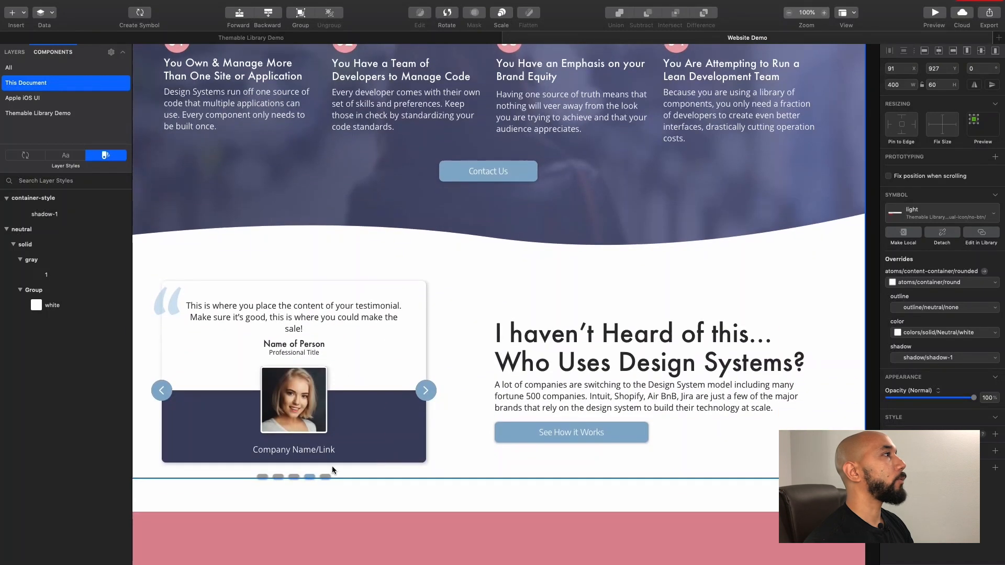
click(304, 476)
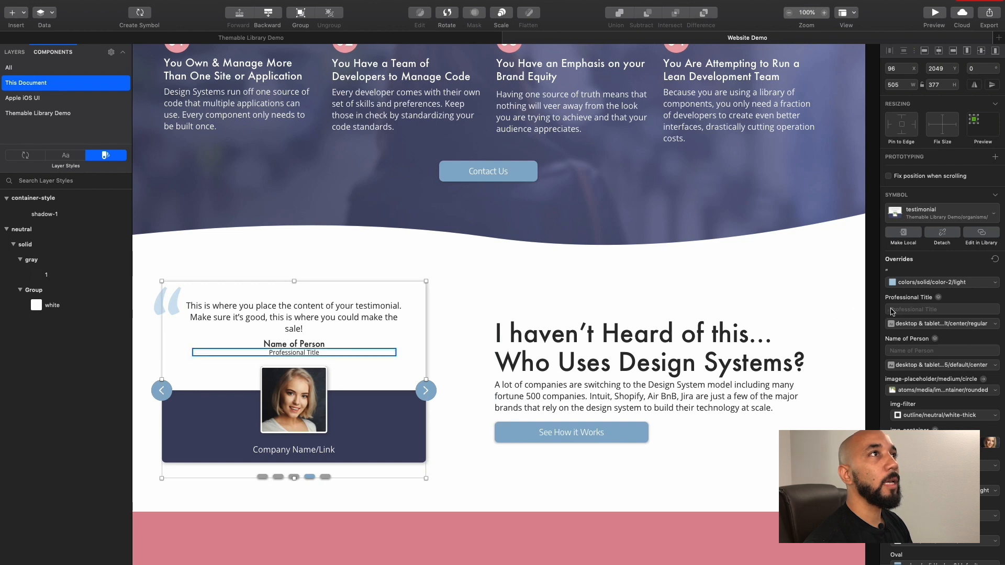
scroll(896, 312, down, 5)
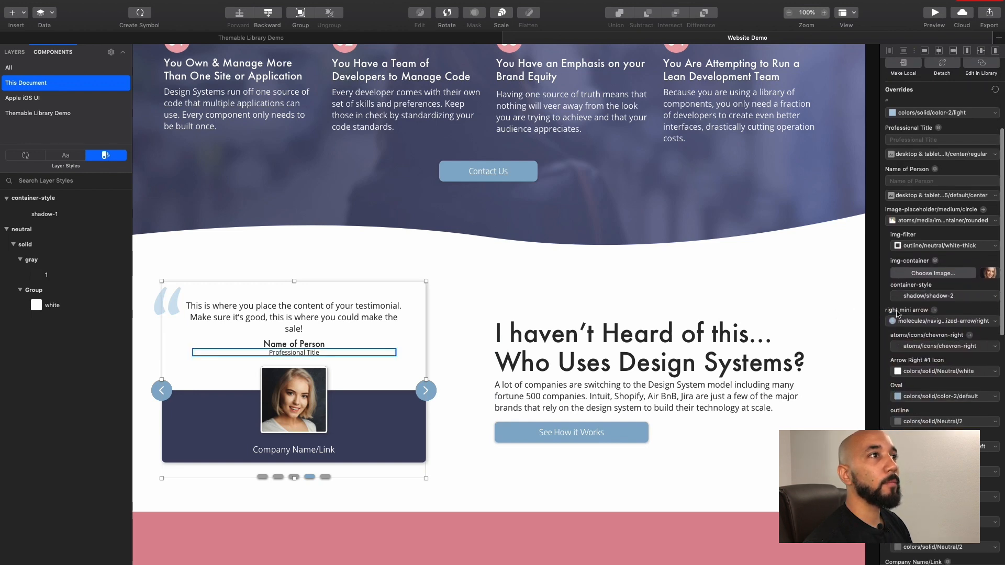
scroll(896, 312, down, 5)
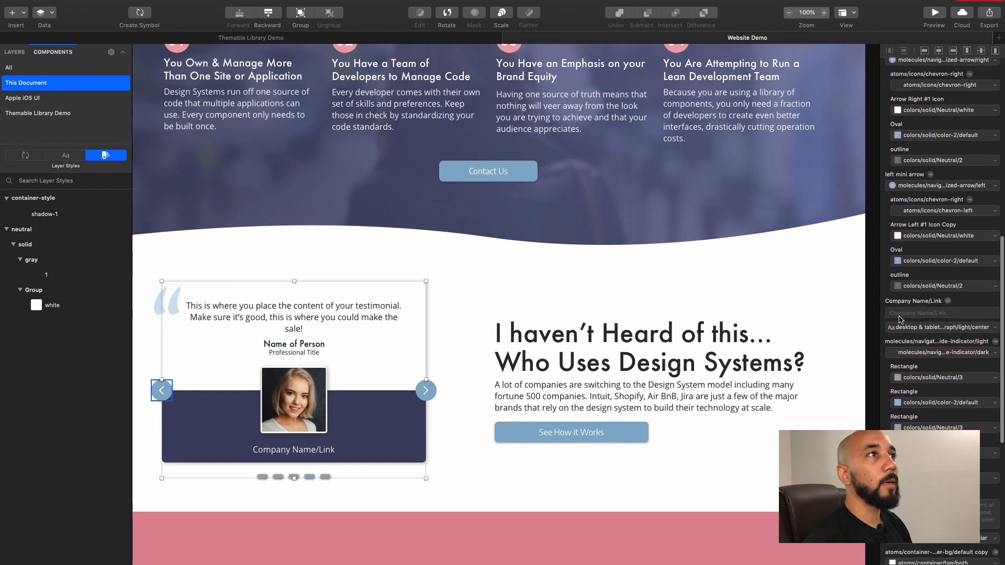
click(923, 356)
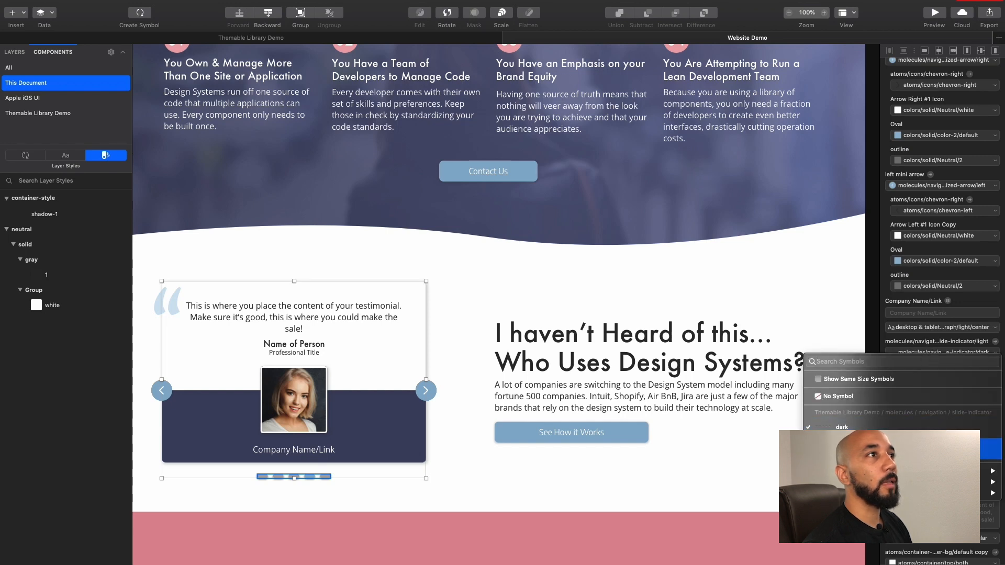
click(890, 449)
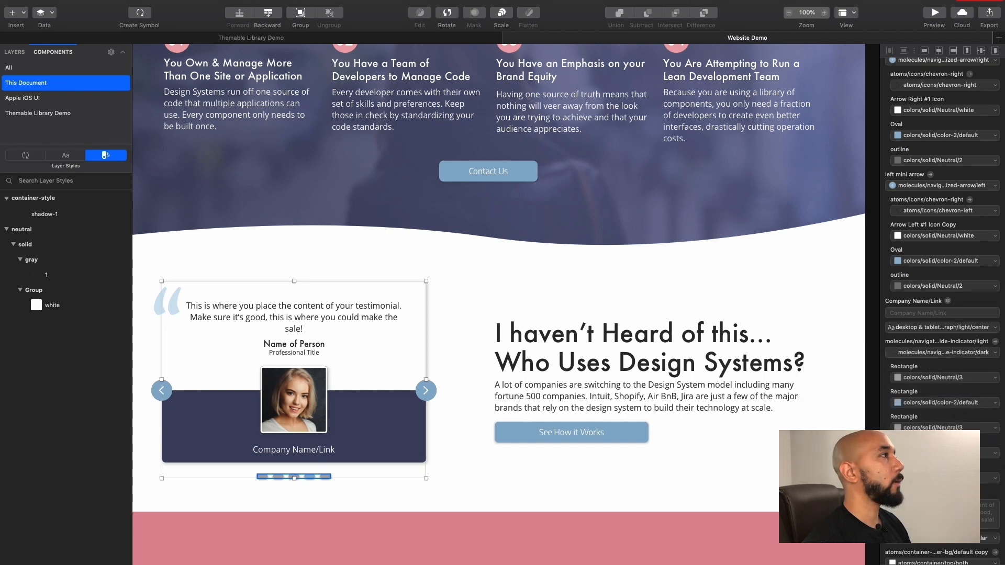
click(738, 479)
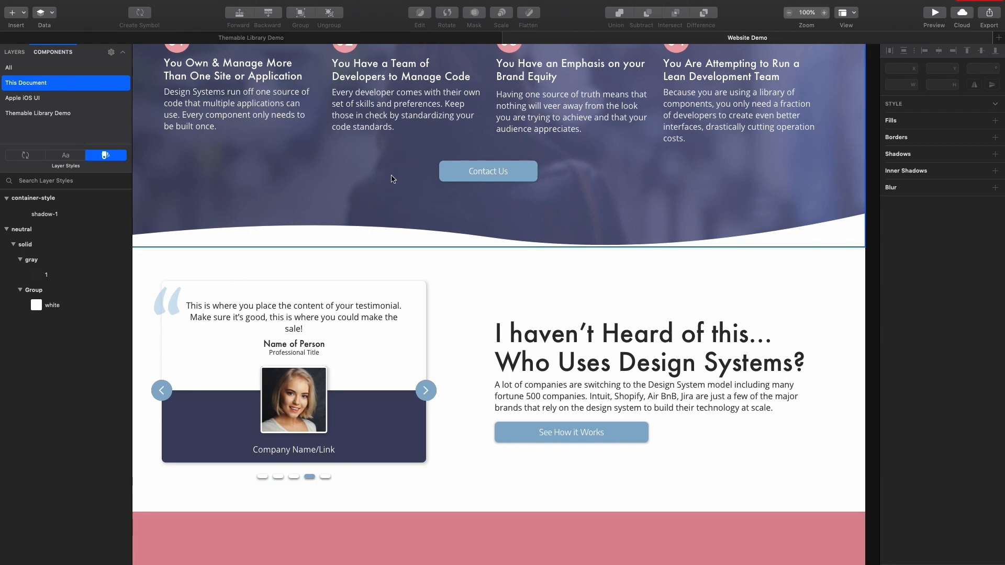
Try widening the testimonial symbol on the tablet home page to about 525 px to test its responsive resizing.
key(super+minus)
key(super+minus)
scroll(413, 191, up, 5)
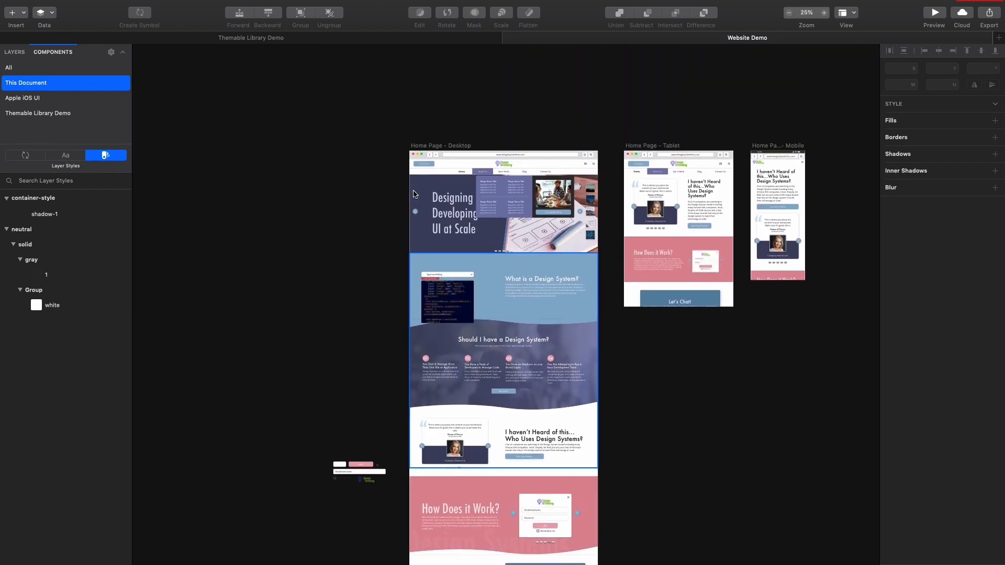
scroll(412, 194, right, 3)
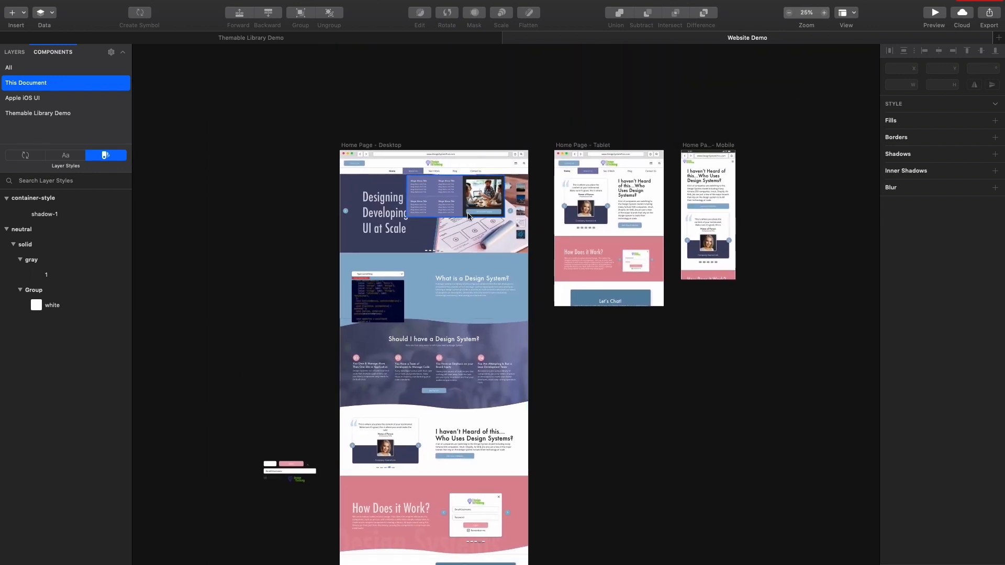
click(606, 223)
scroll(607, 224, right, 2)
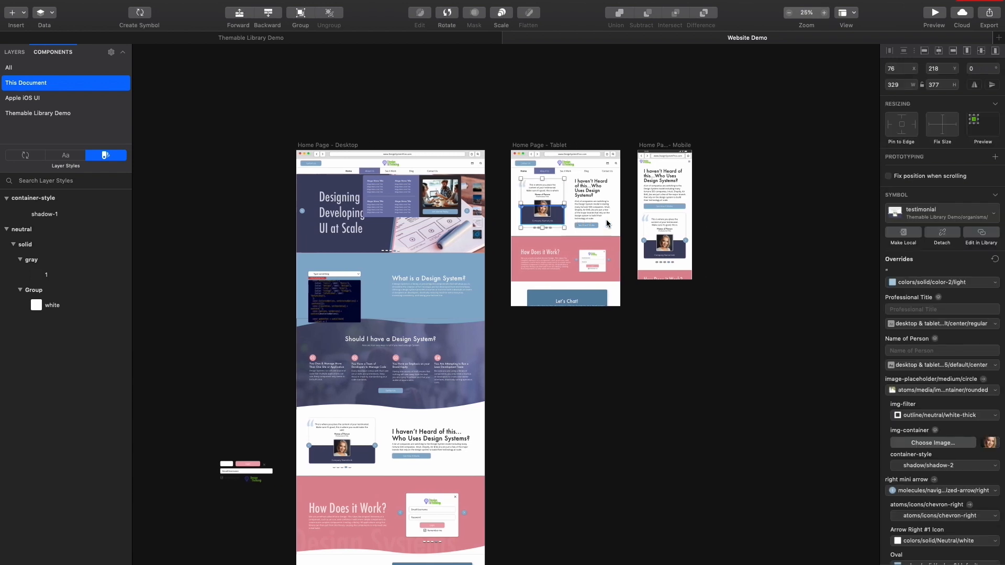
key(super+plus)
scroll(607, 223, down, 2)
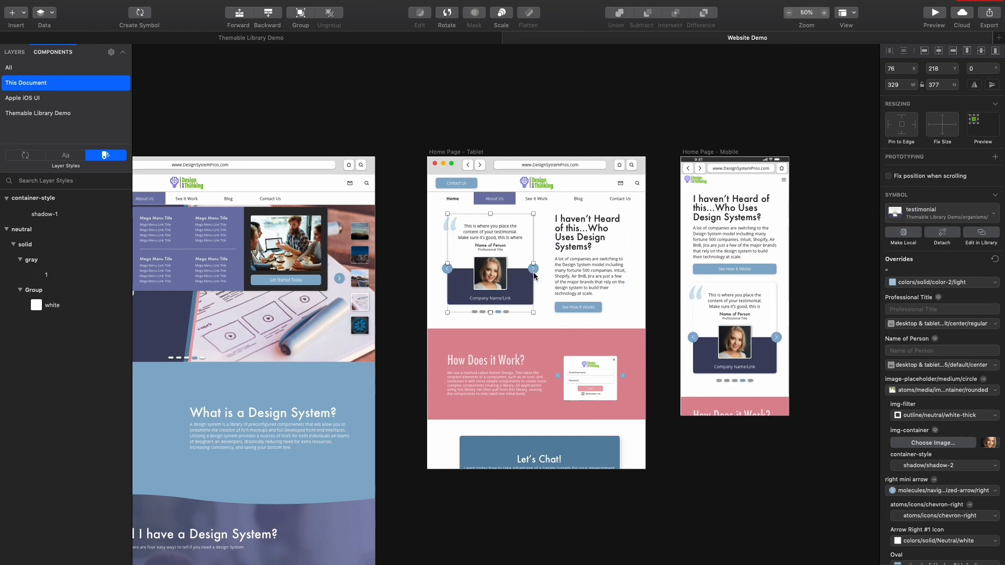
drag(535, 263, 585, 266)
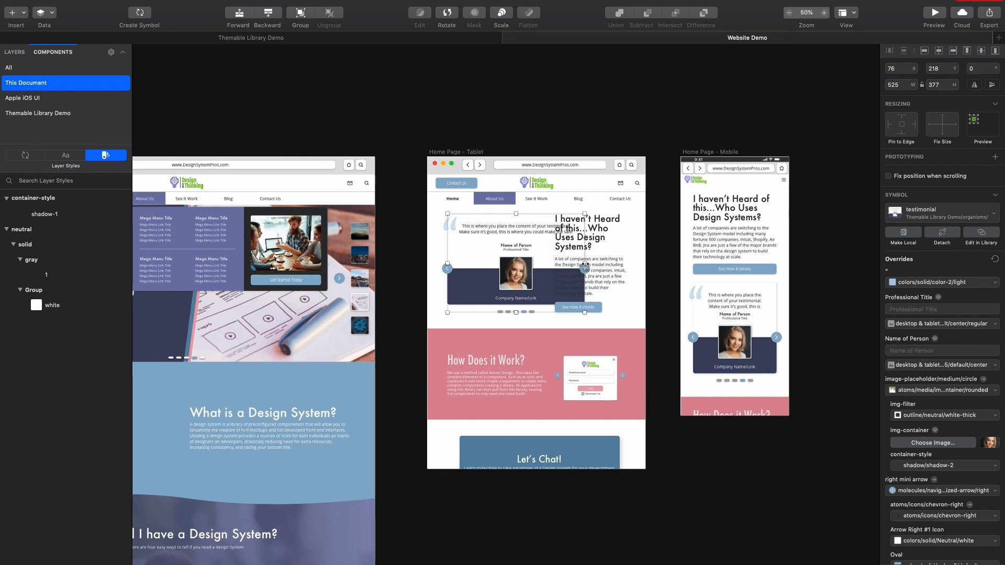
drag(584, 266, 730, 270)
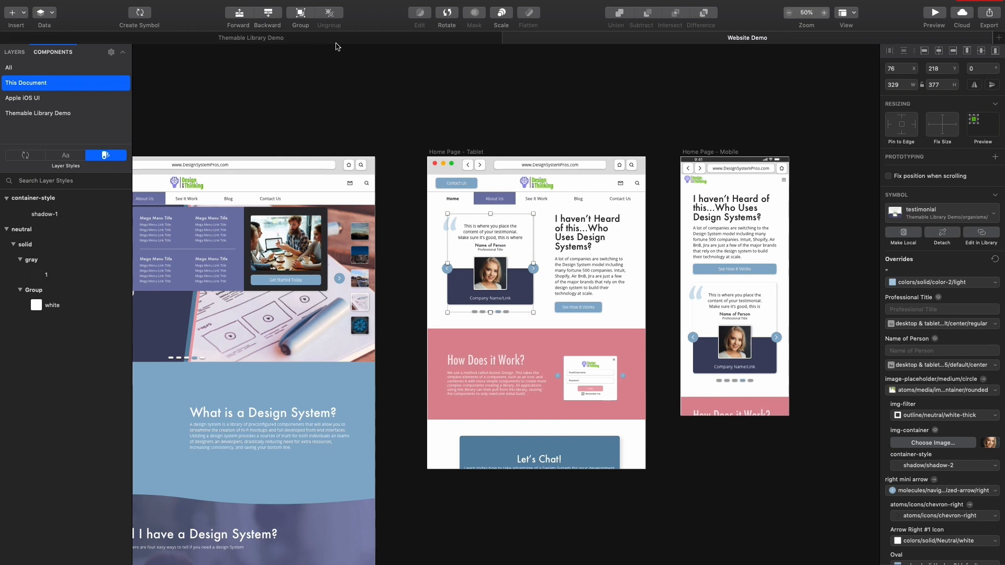
Open the Themable Library Demo document and examine the icon and container symbols in its Atoms section.
click(319, 38)
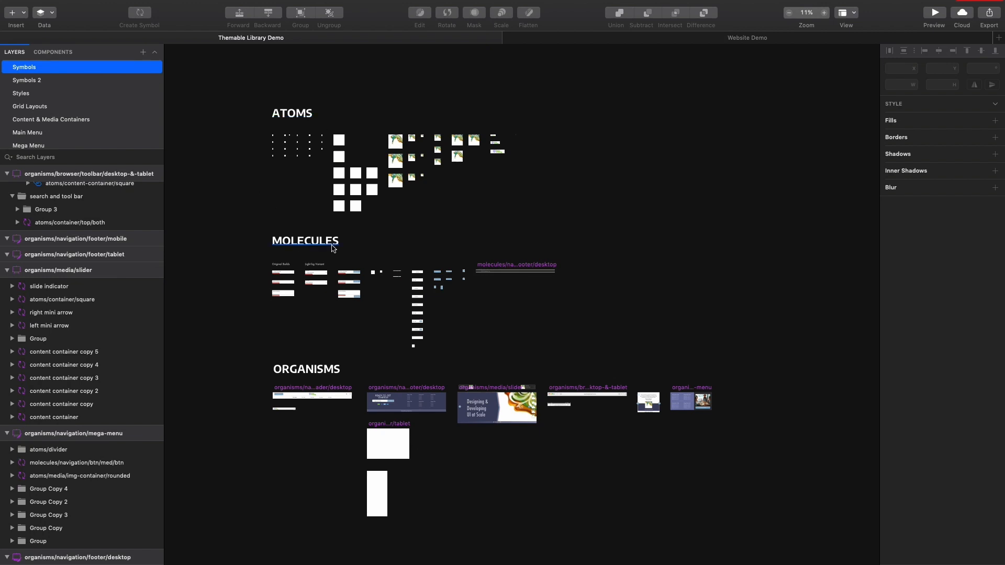
scroll(286, 371, up, 1)
scroll(293, 372, up, 1)
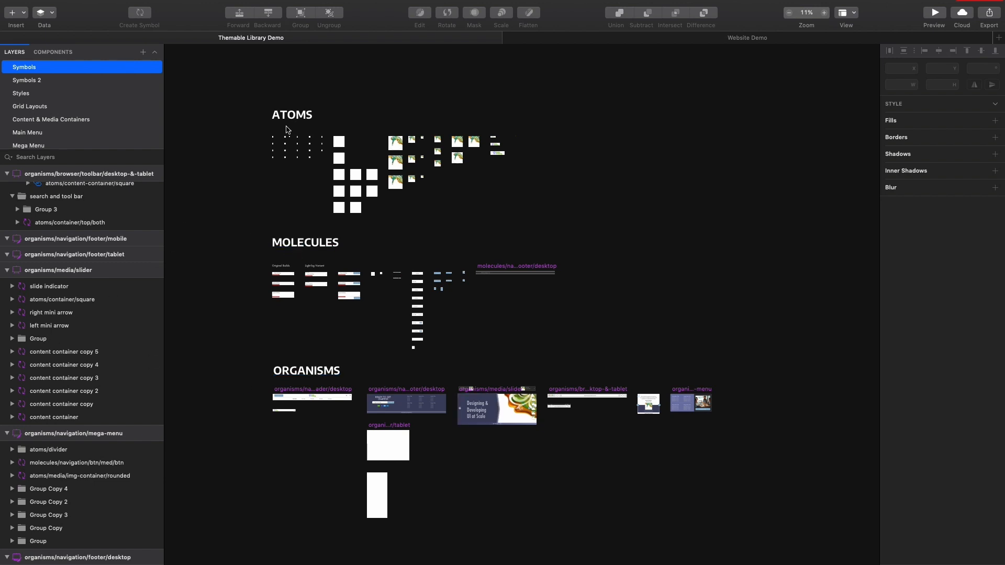
key(z)
drag(253, 125, 335, 177)
scroll(375, 191, right, 4)
scroll(375, 192, down, 2)
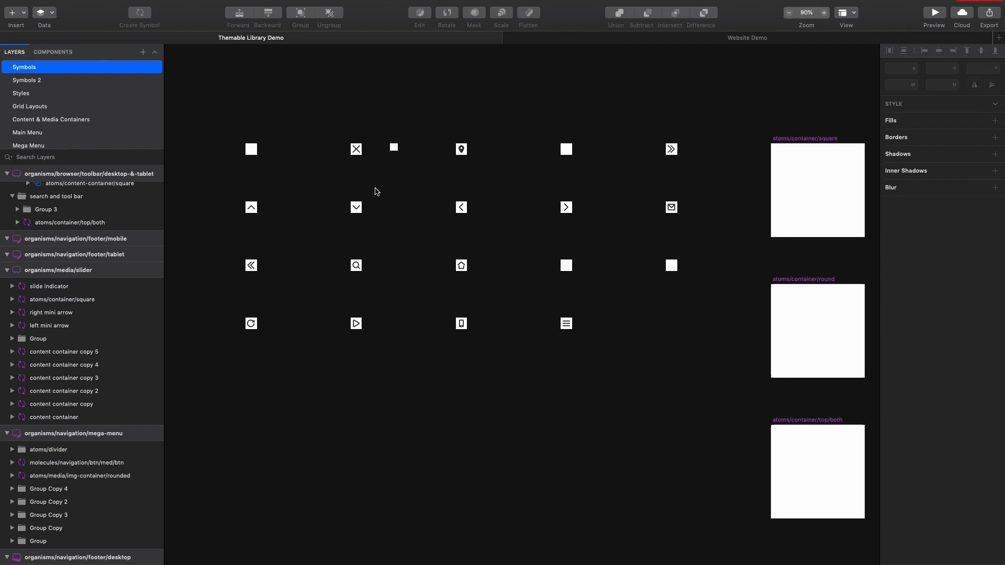
scroll(375, 192, down, 2)
scroll(375, 192, right, 1)
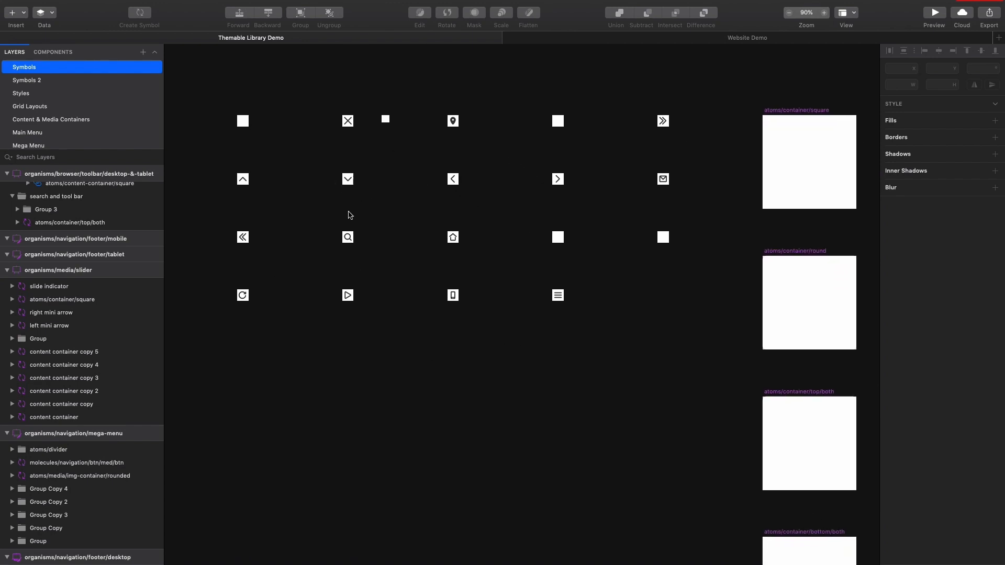
scroll(339, 199, right, 10)
scroll(377, 208, down, 3)
scroll(377, 208, right, 6)
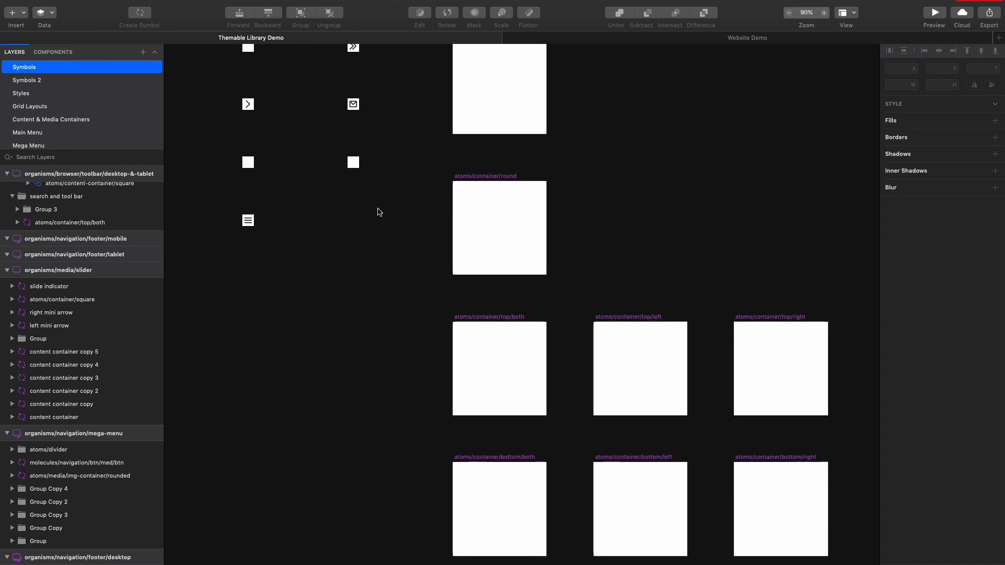
Try enabling a border and adding a red E42929 fill on the outline layer of the atoms/container/round symbol.
click(407, 228)
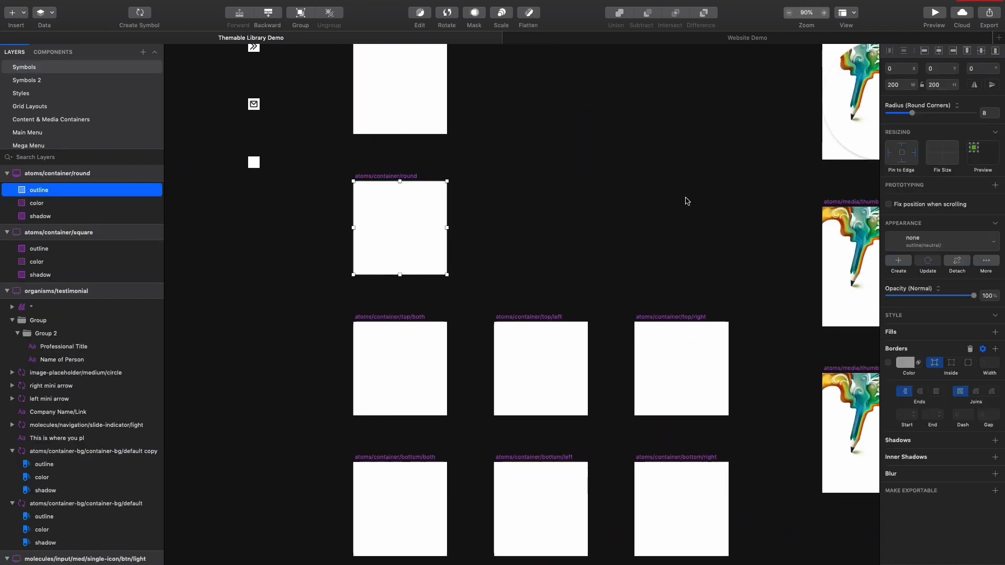
scroll(295, 223, right, 4)
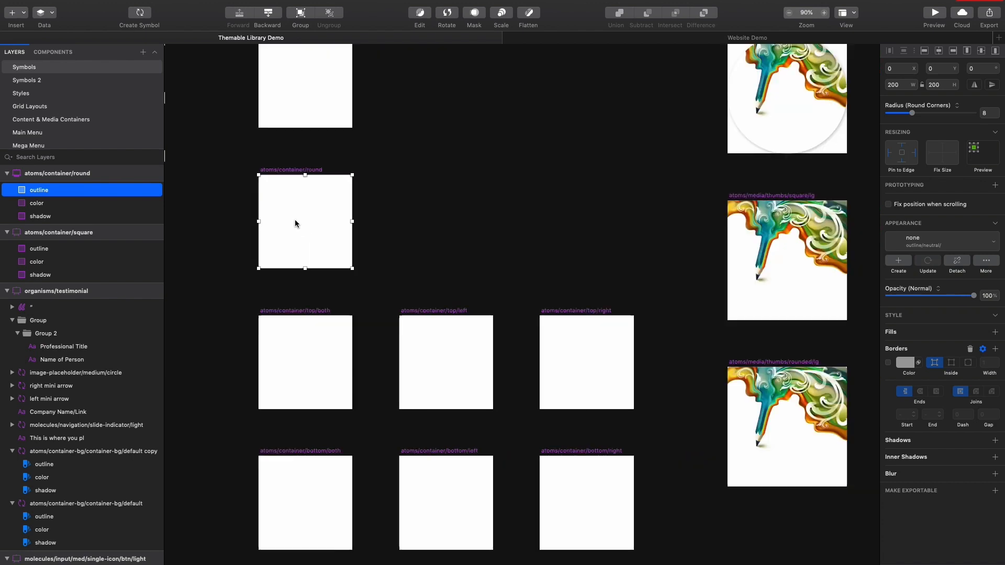
click(888, 363)
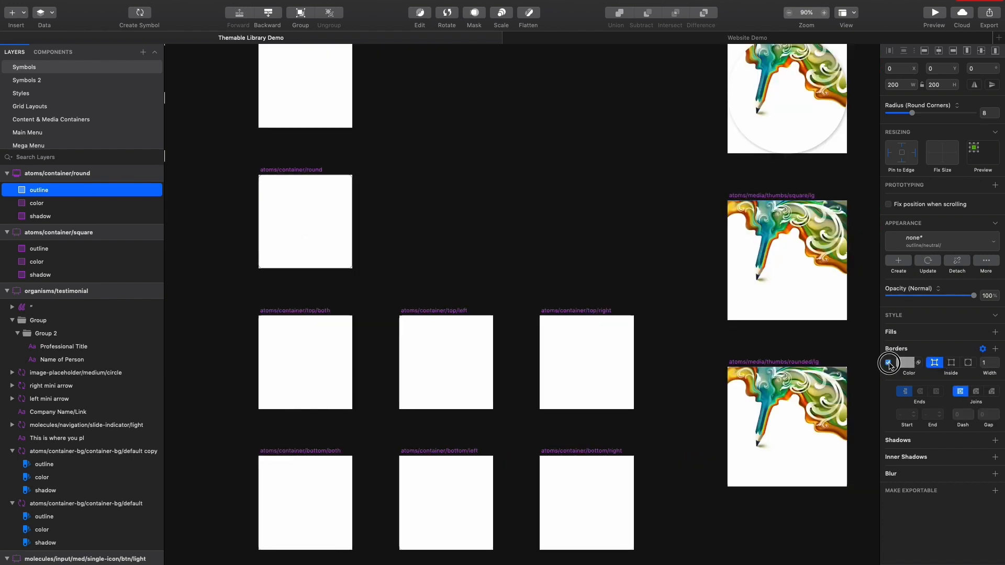
click(889, 363)
click(896, 339)
click(900, 346)
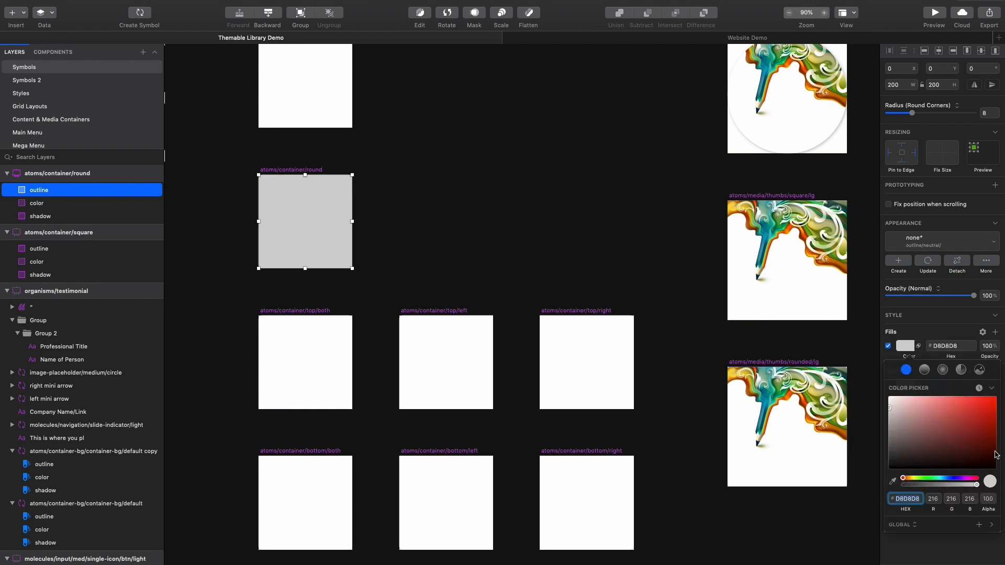
click(976, 406)
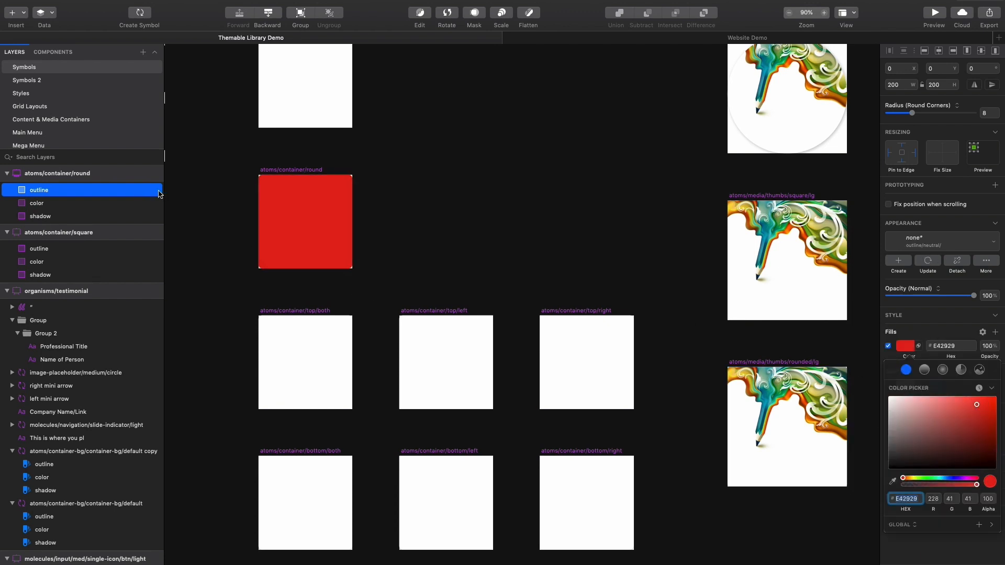
click(522, 219)
key(super+z)
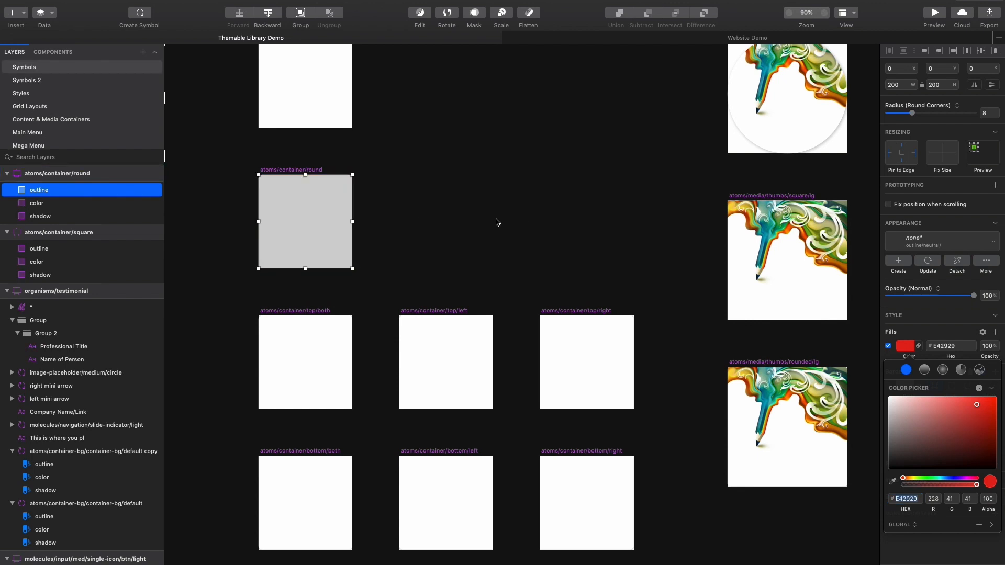
key(super+z)
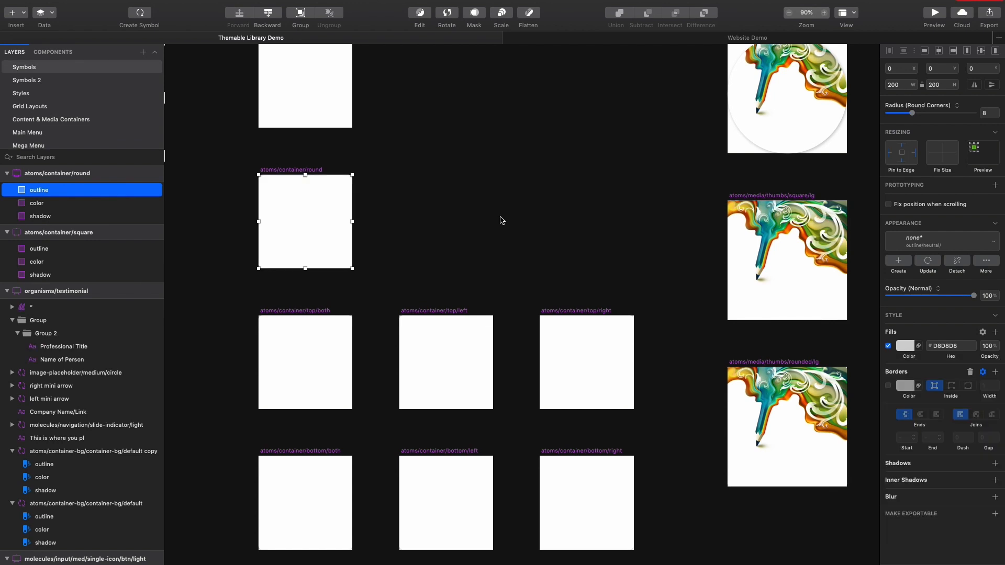
Examine the library's media and logo atoms, the input molecules, and the header and footer symbols under Organisms.
scroll(500, 220, right, 6)
scroll(501, 220, down, 8)
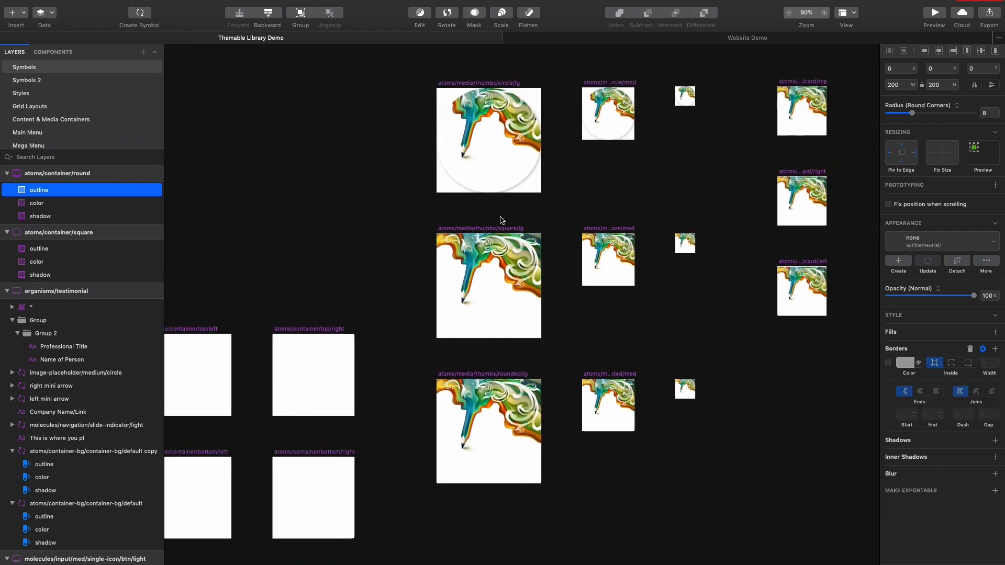
scroll(500, 220, right, 3)
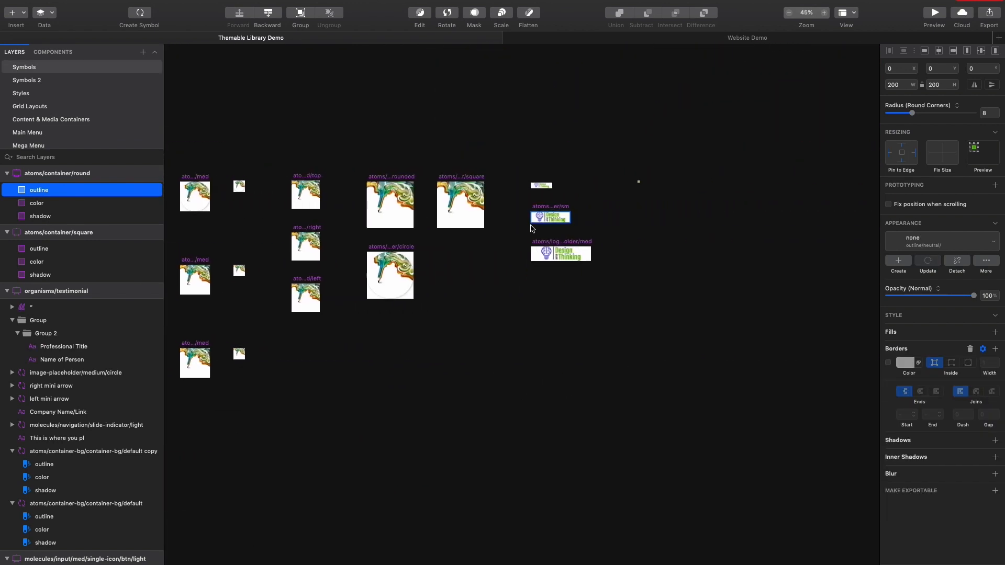
scroll(501, 221, left, 10)
scroll(500, 220, down, 5)
scroll(496, 226, down, 5)
scroll(496, 225, left, 5)
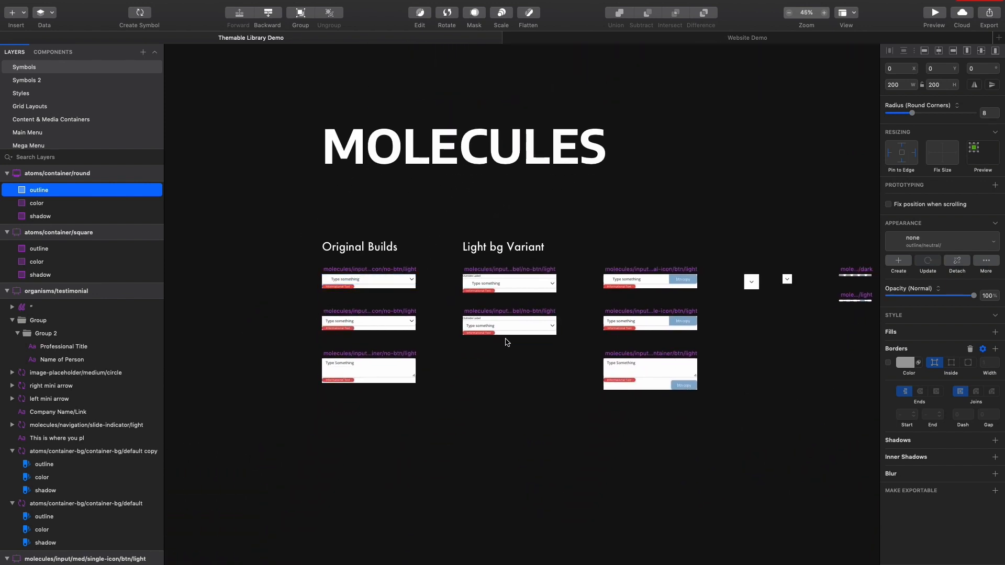
scroll(507, 341, right, 3)
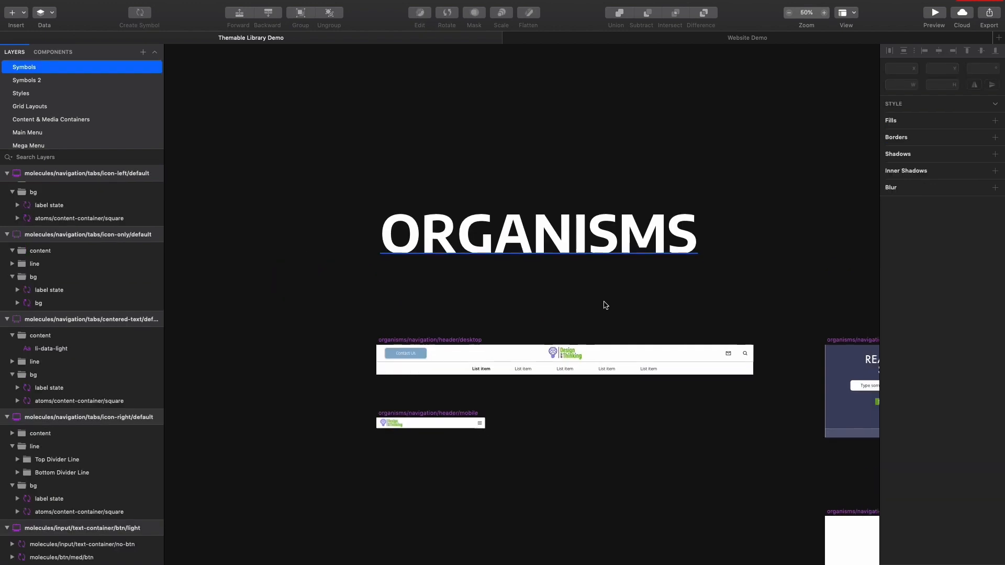
scroll(606, 305, down, 5)
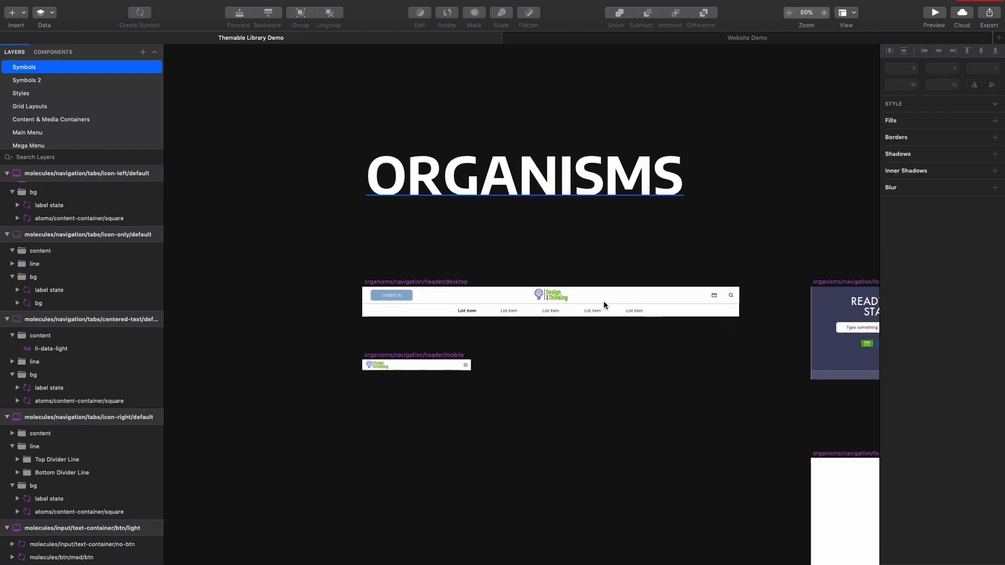
scroll(606, 306, right, 3)
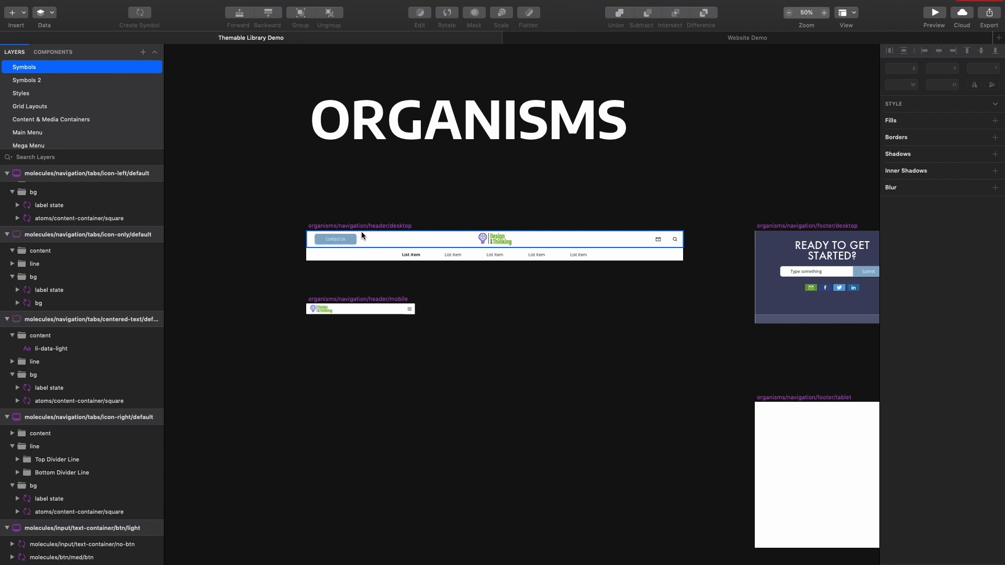
Inspect the grouped list item tab symbols in the organisms/navigation/header/desktop symbol.
scroll(361, 232, right, 1)
scroll(361, 231, up, 5)
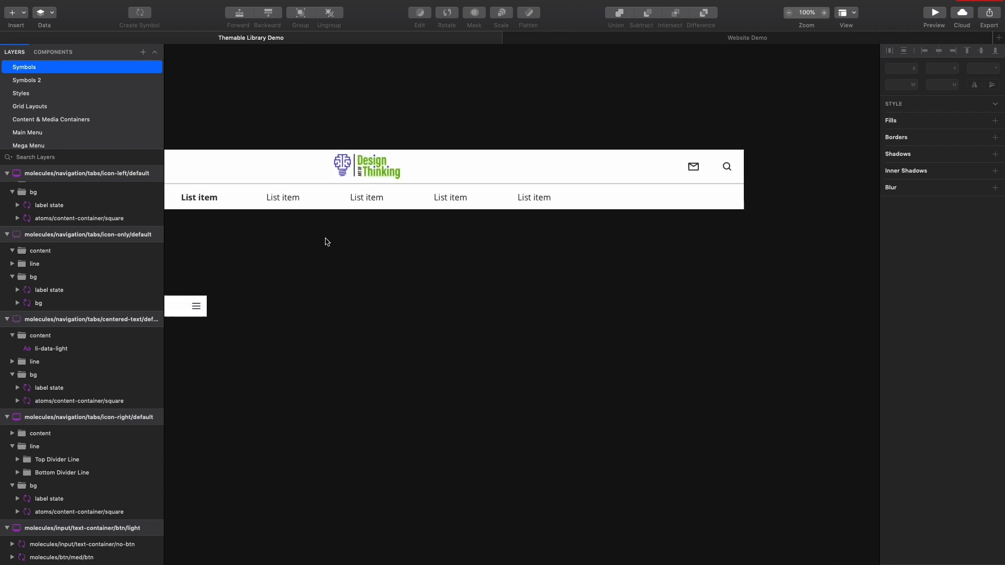
scroll(328, 242, right, 2)
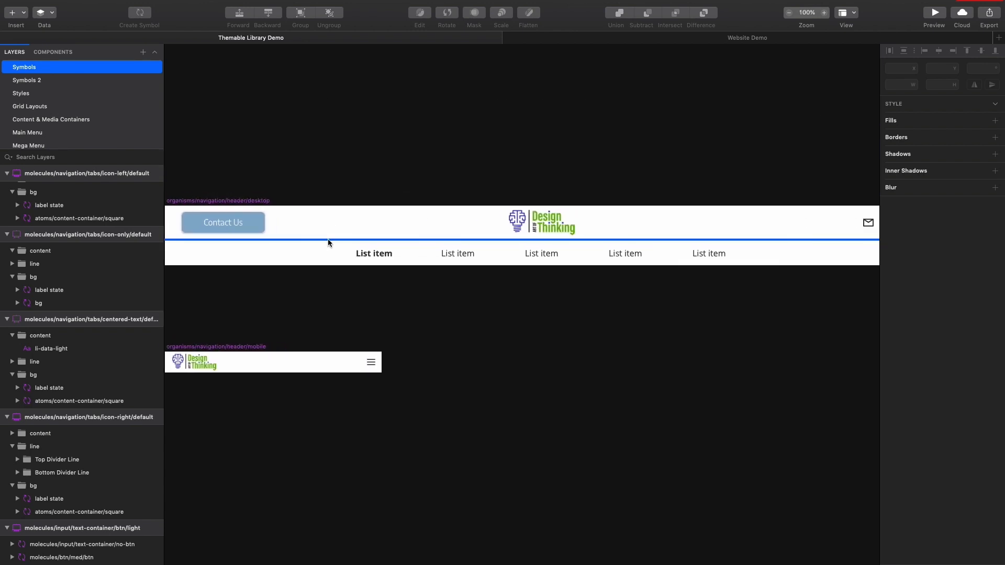
click(377, 257)
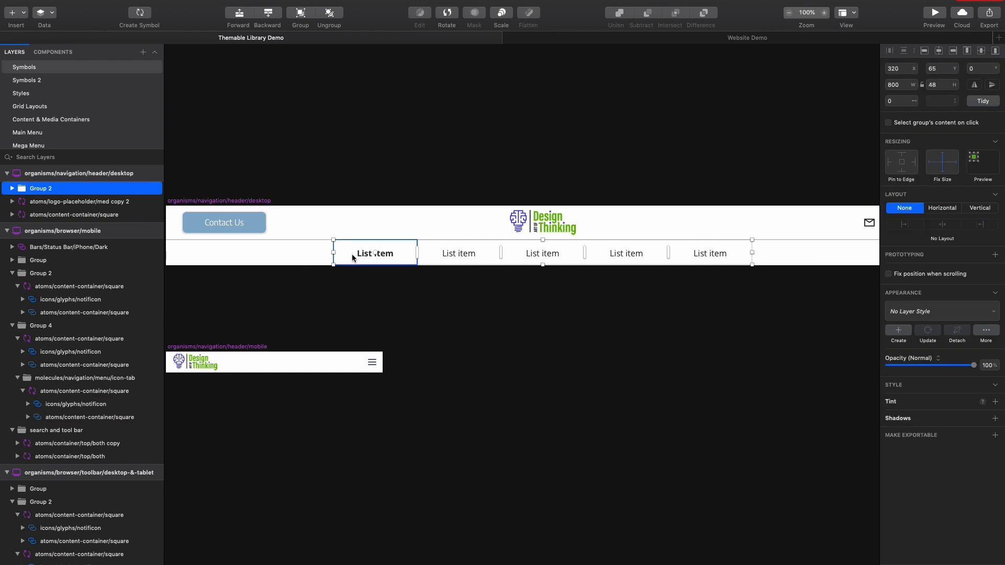
click(448, 260)
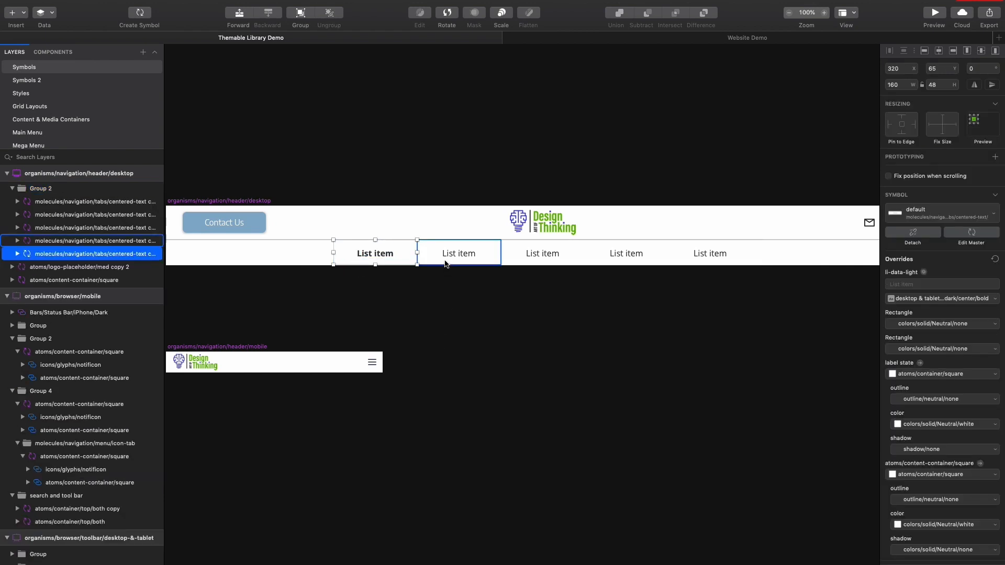
shift+click(542, 254)
shift+click(626, 253)
shift+click(710, 253)
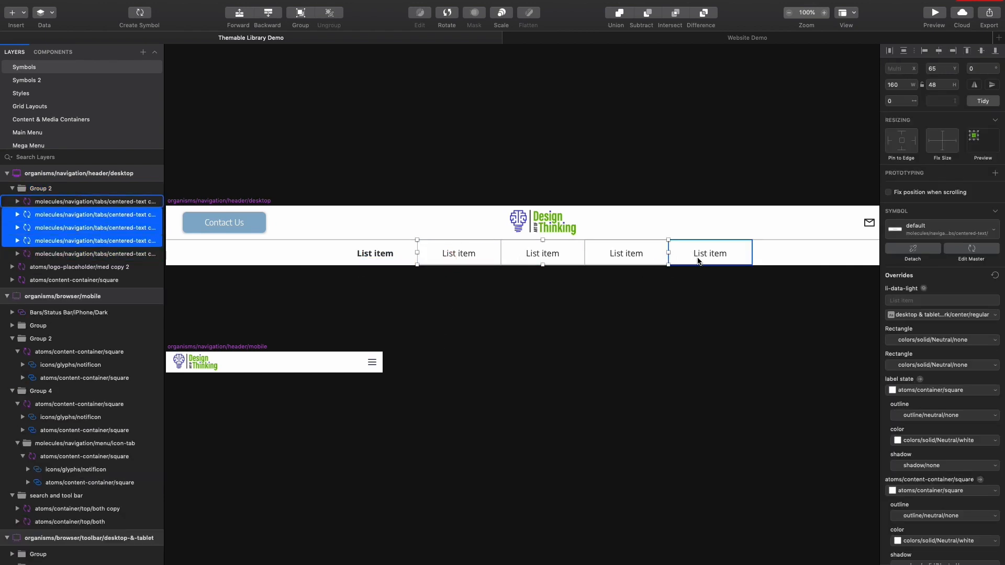
click(380, 315)
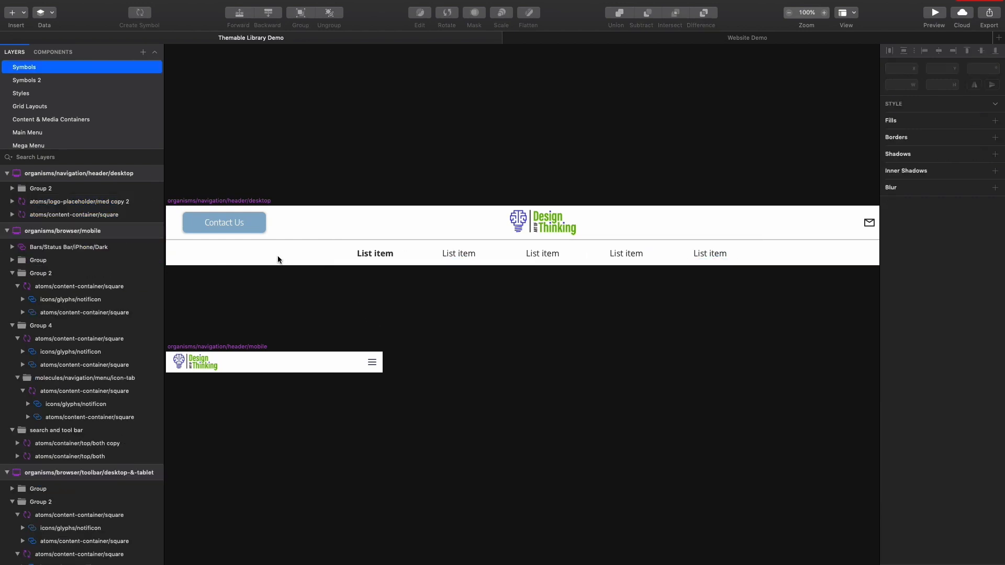
Inspect the desktop header's Contact Us button, logo placeholder, mail and search functions, and divider line.
click(225, 224)
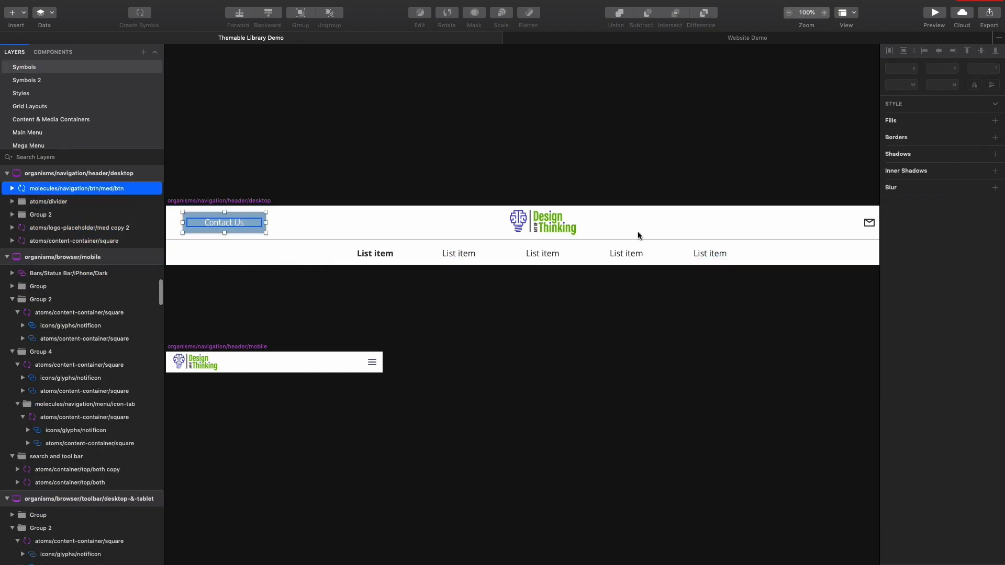
click(569, 233)
scroll(570, 231, right, 3)
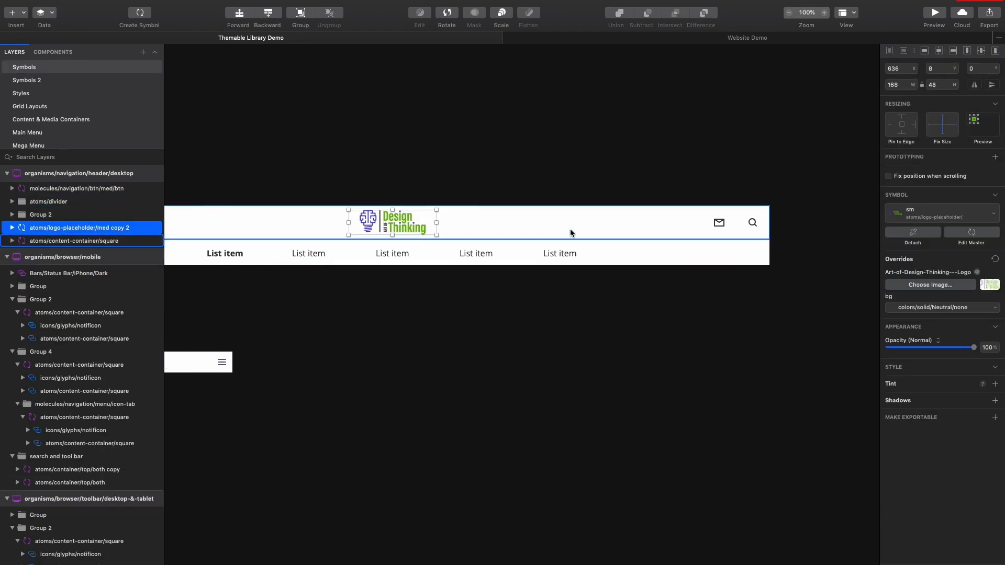
click(728, 225)
click(664, 314)
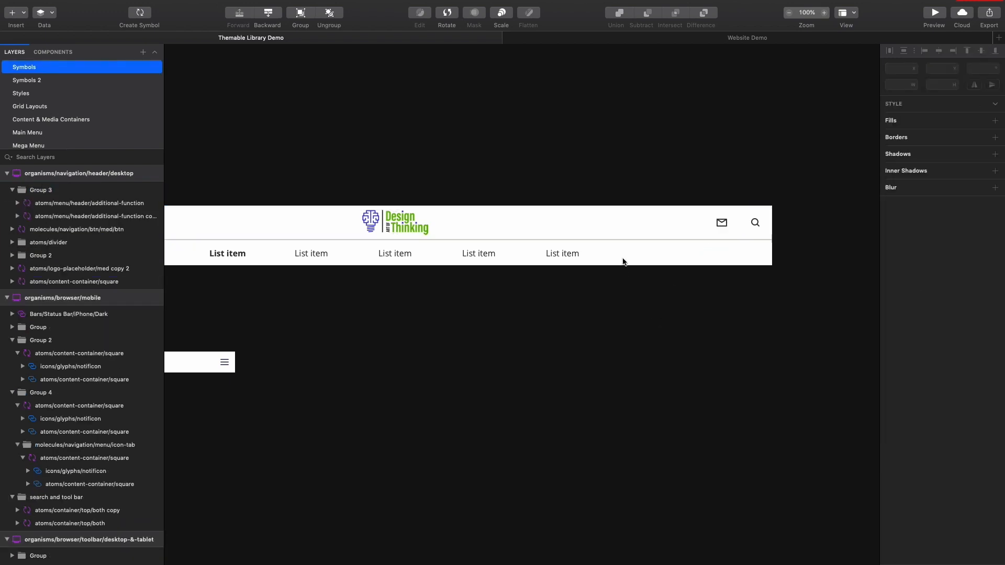
click(623, 240)
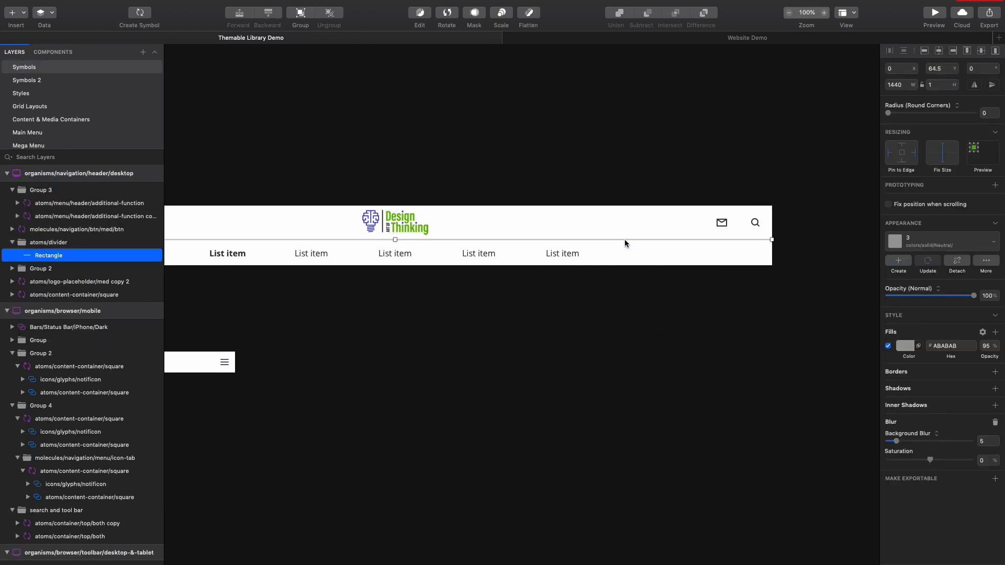
click(689, 368)
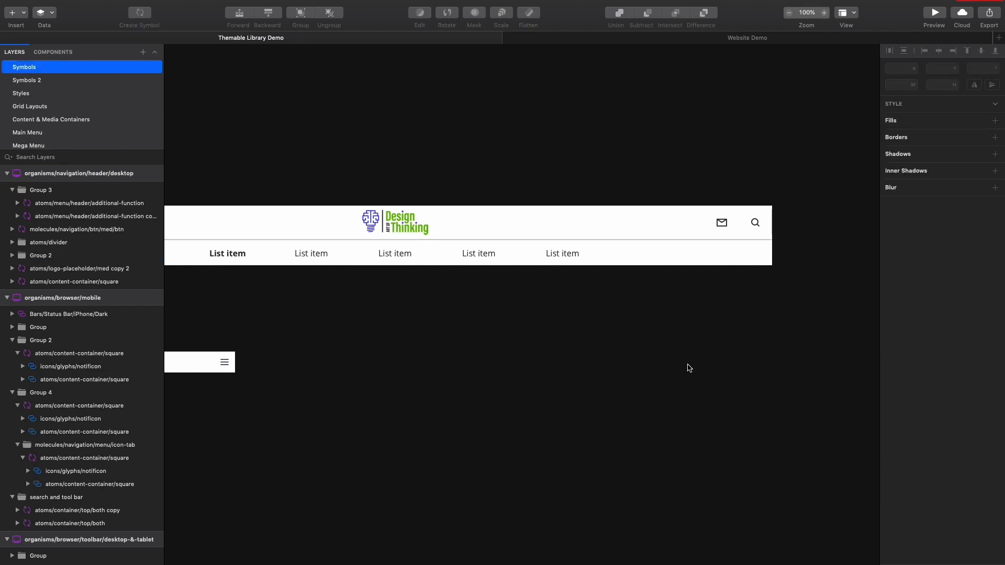
Survey the header, footer and media slider symbols across the library's Organisms section.
key(super+minus)
key(super+minus)
scroll(686, 367, down, 10)
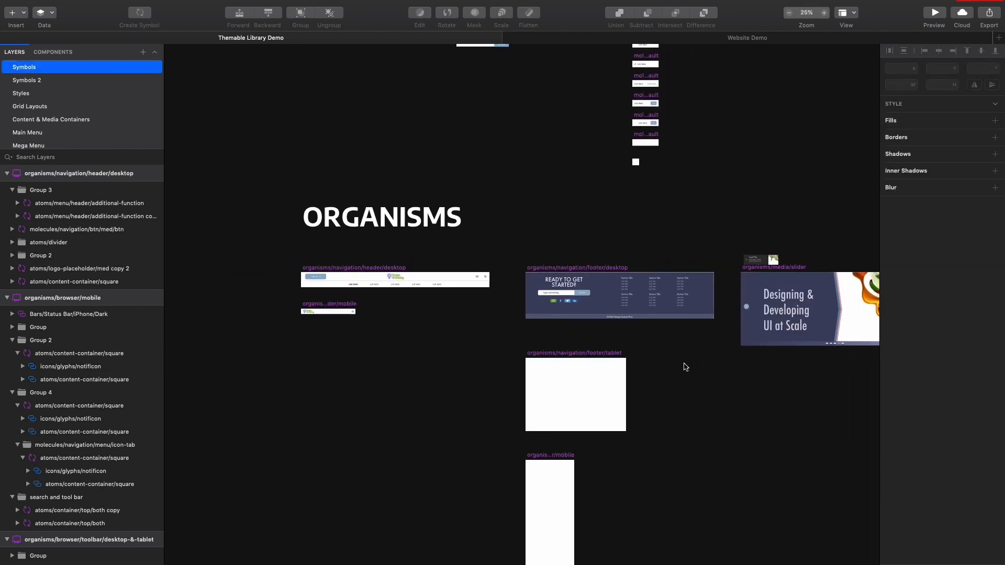
scroll(682, 370, up, 5)
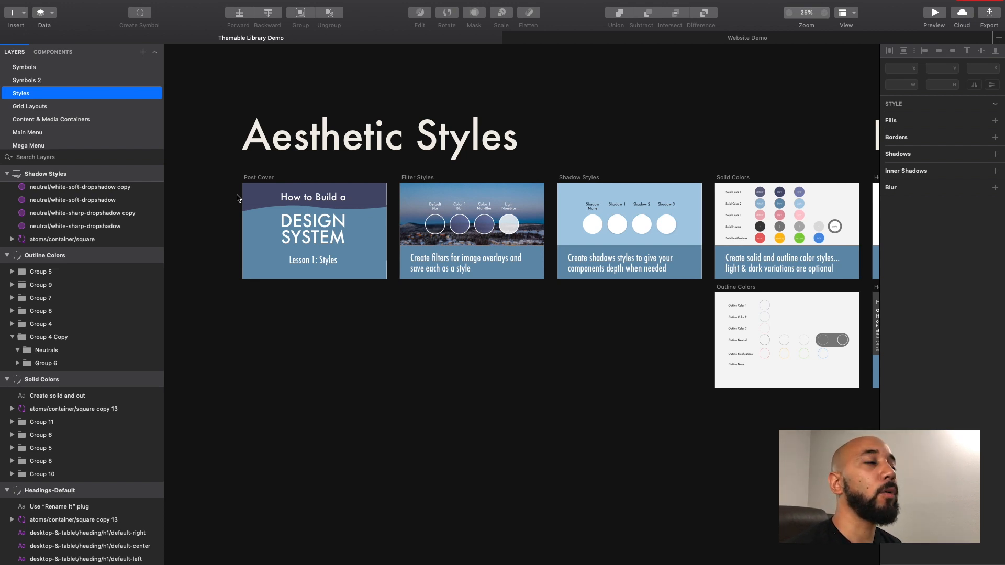
Examine the Filter Styles artboard on the Styles page, comparing the Default Blur, Color 1 Blur, Color 1 Non-Blur and Light Non-Blur samples.
scroll(241, 212, right, 2)
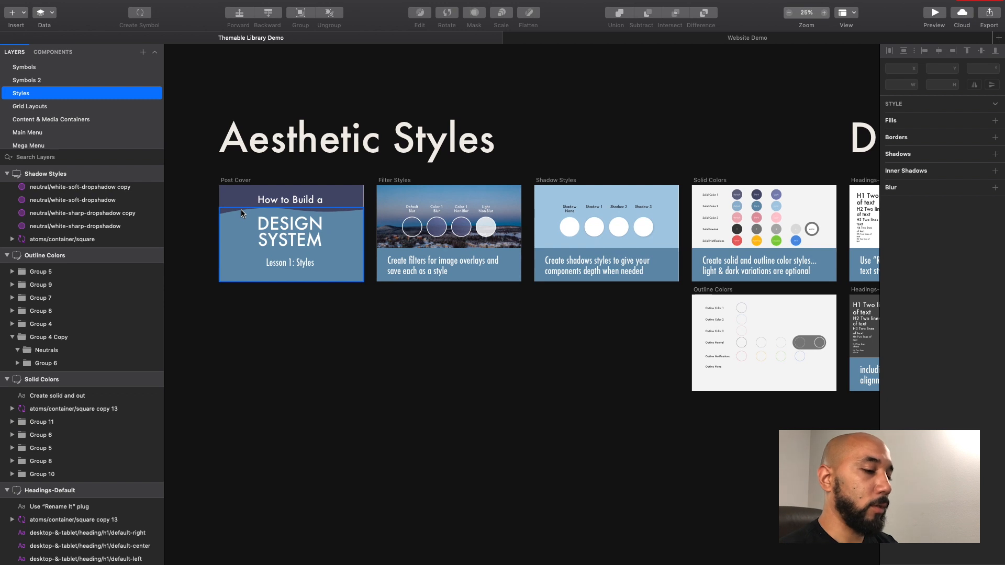
scroll(241, 209, up, 3)
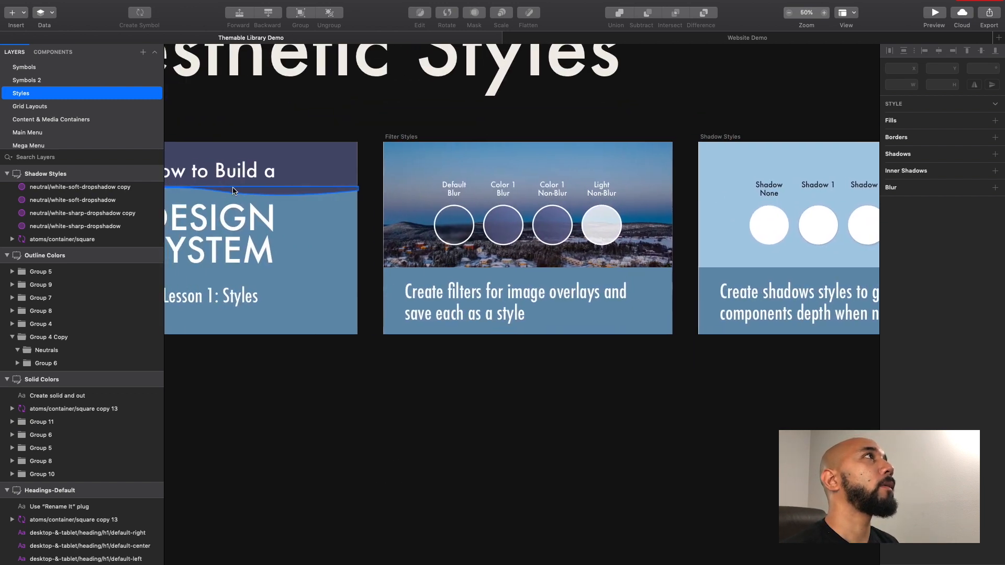
scroll(233, 191, left, 5)
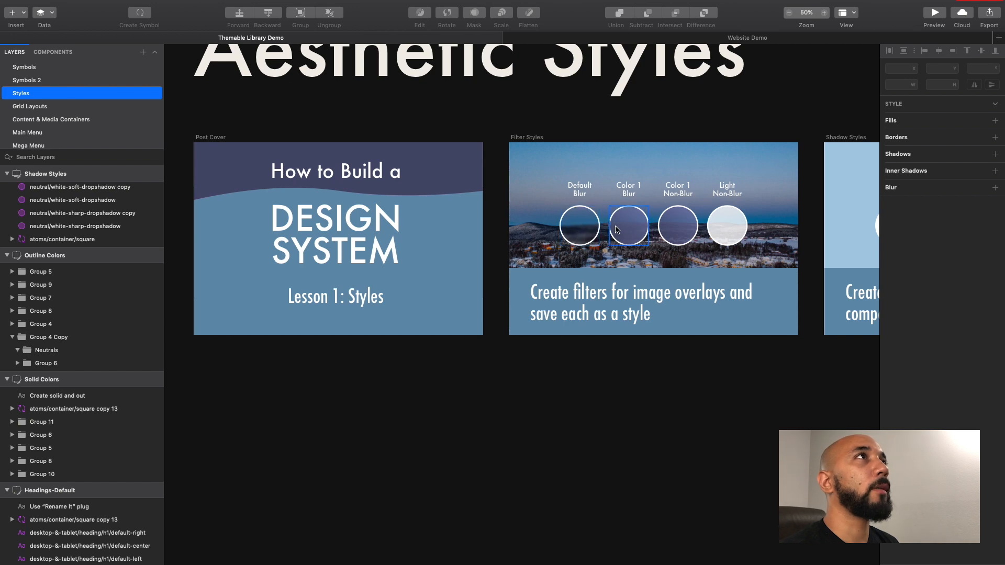
key(z)
drag(597, 205, 654, 248)
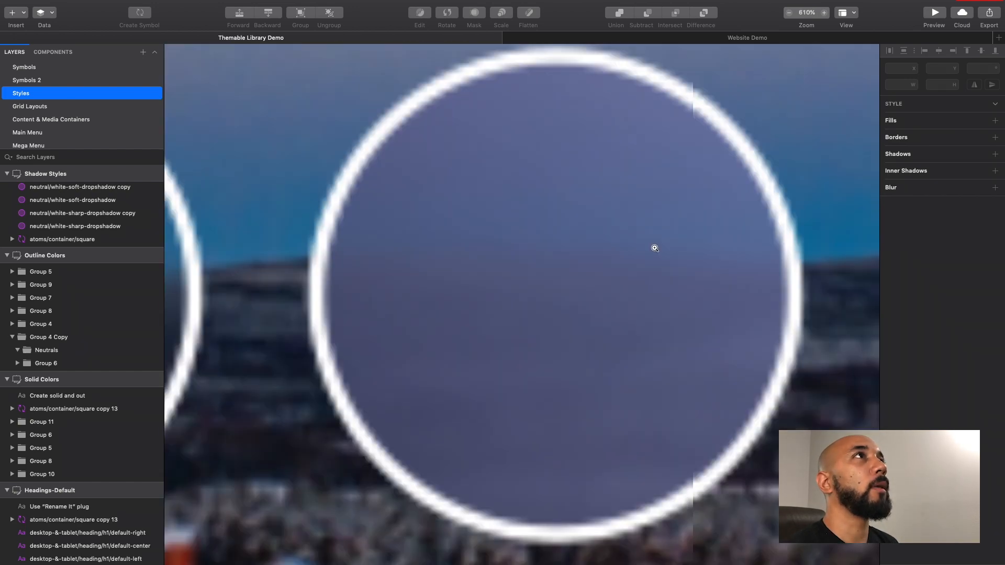
key(super+minus)
key(super+minus)
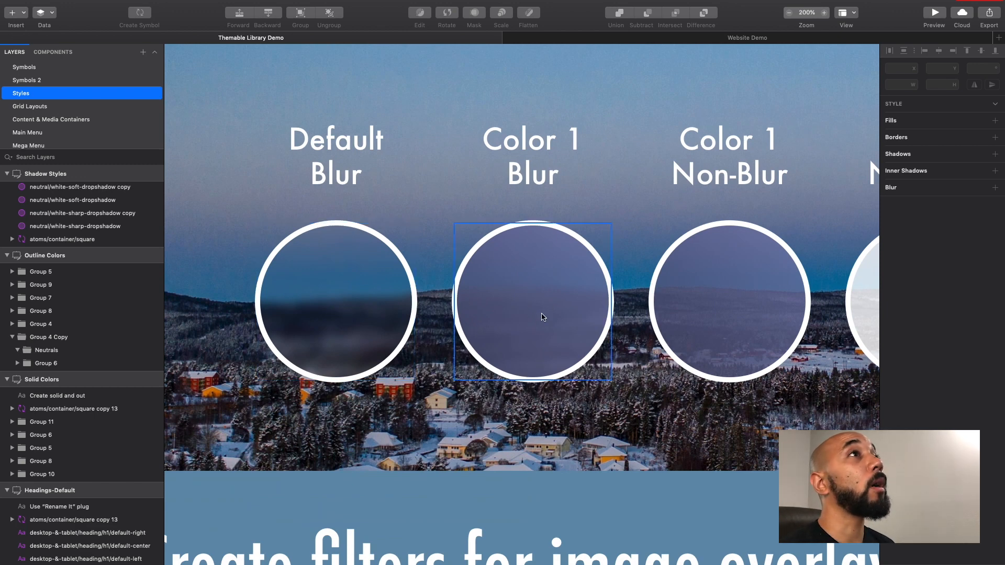
scroll(543, 316, right, 5)
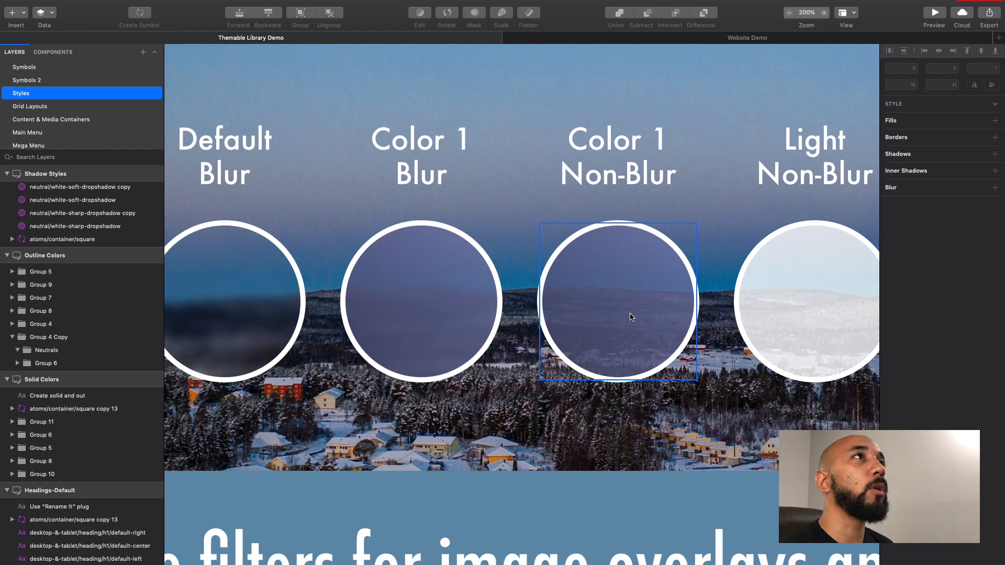
scroll(630, 317, right, 7)
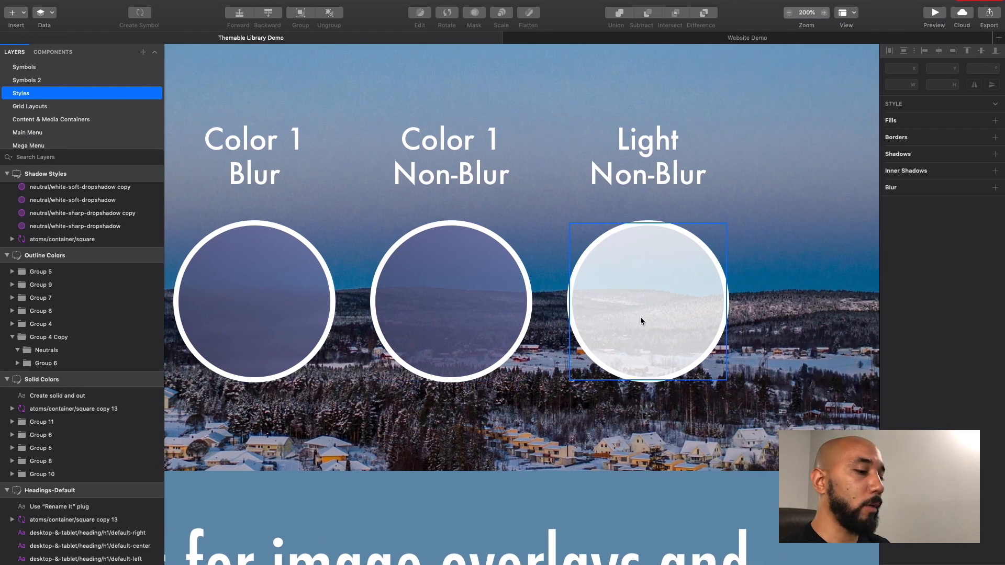
Examine the samples on the Shadow Styles, Solid Colors and Outline Colors artboards.
key(super+minus)
scroll(641, 320, right, 5)
scroll(639, 319, right, 15)
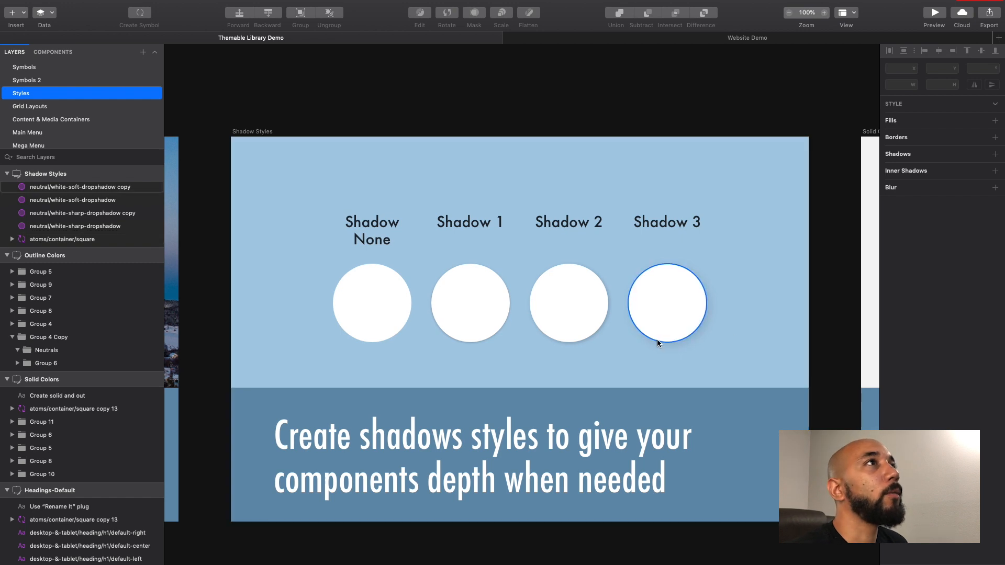
scroll(658, 339, right, 10)
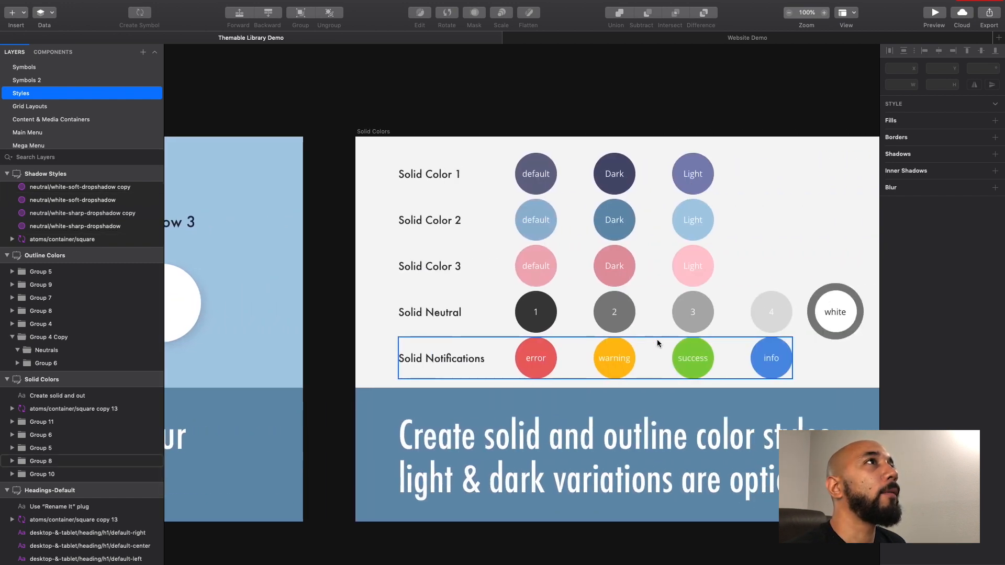
scroll(657, 339, right, 3)
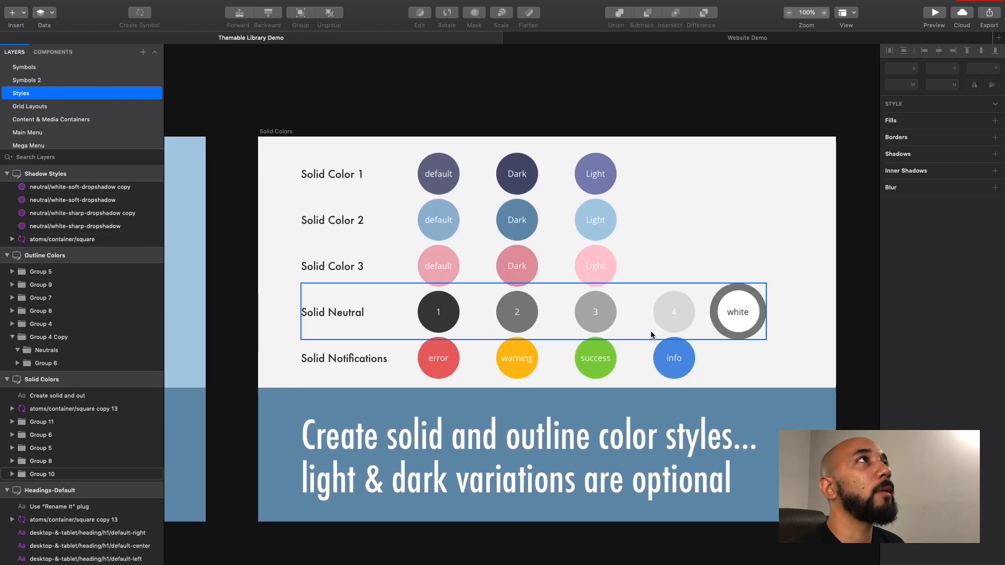
scroll(547, 260, down, 10)
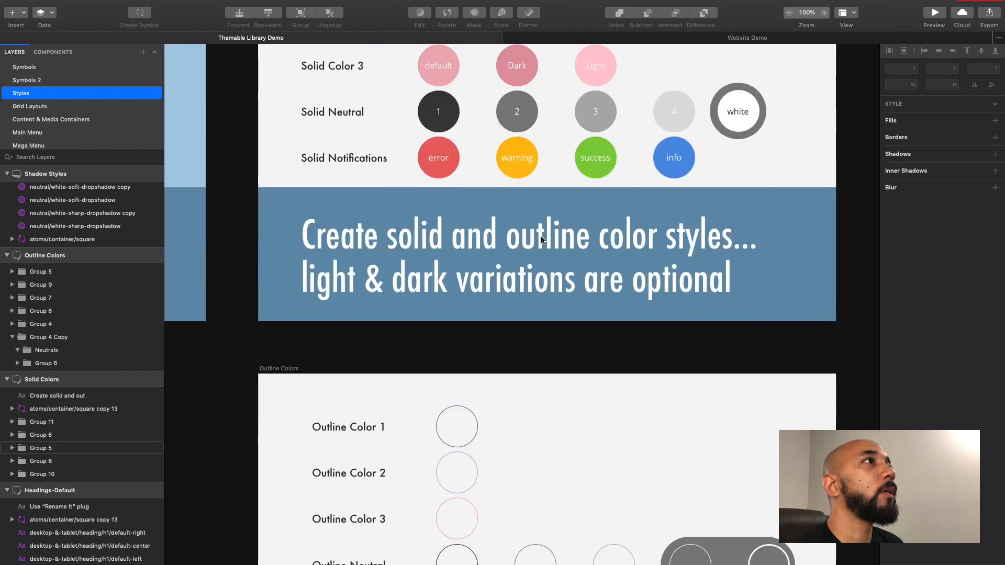
scroll(617, 212, up, 6)
scroll(616, 212, right, 8)
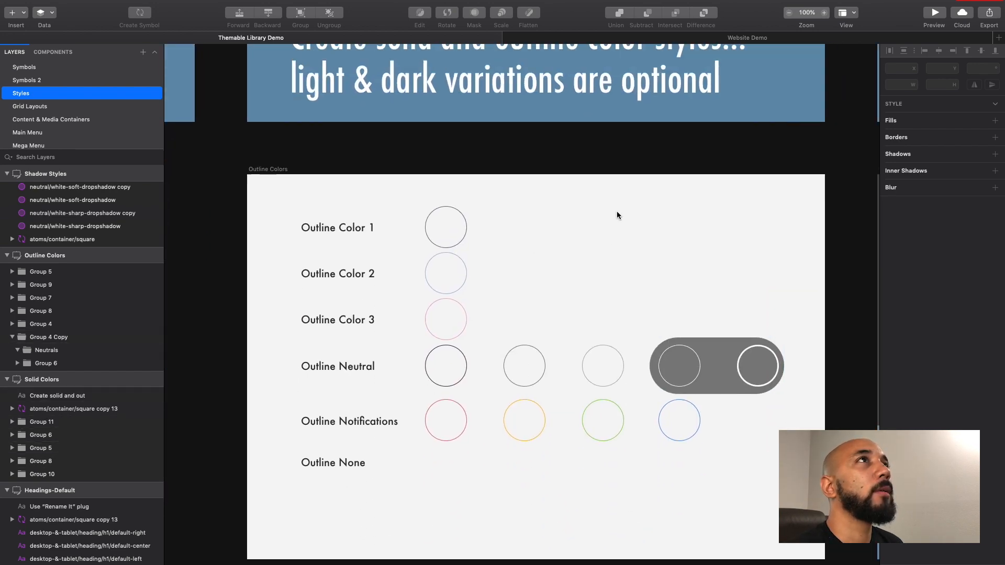
Survey the Desktop Font Styles heading, body and caption artboards alongside the Aesthetic Styles artboards.
scroll(614, 209, right, 4)
scroll(614, 209, up, 3)
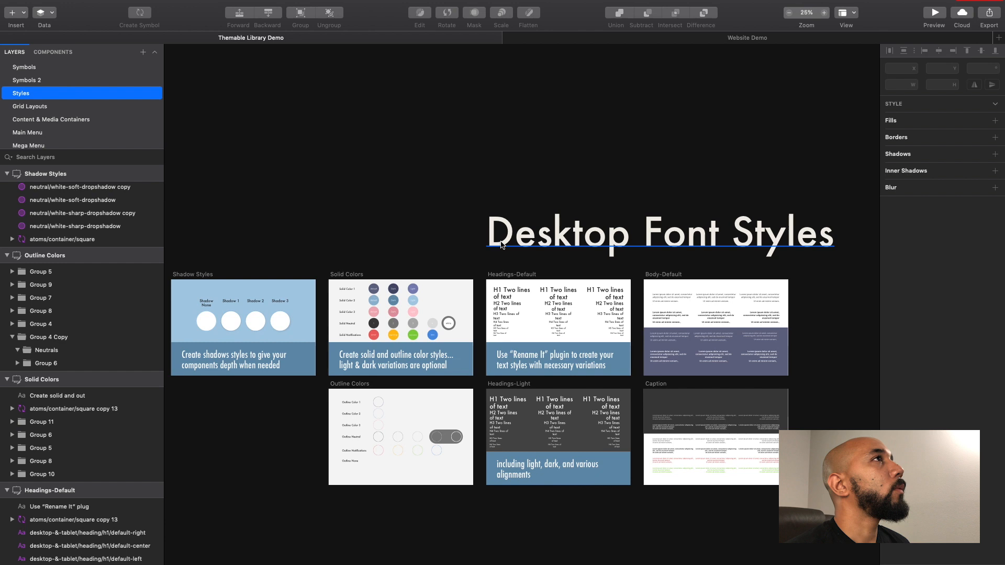
scroll(501, 243, left, 8)
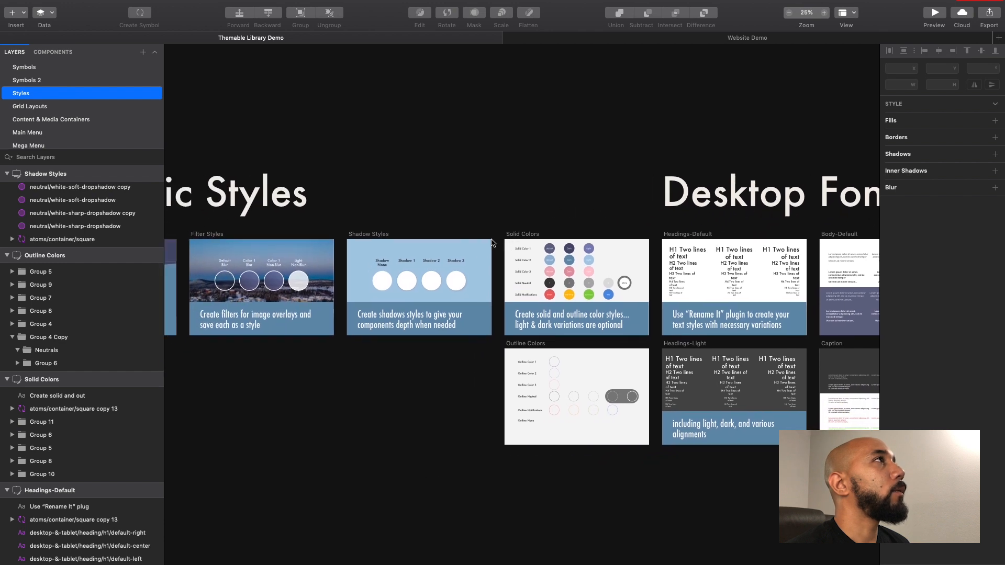
scroll(491, 239, left, 2)
scroll(490, 239, right, 2)
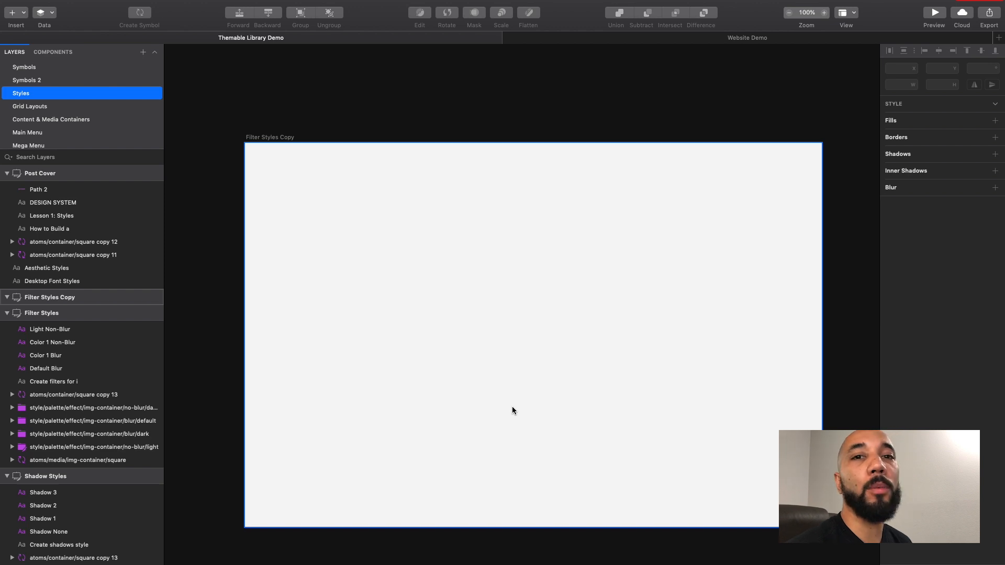
Draw a circle about 152 by 152 px in the left half of the empty Filter Styles Copy artboard.
click(377, 343)
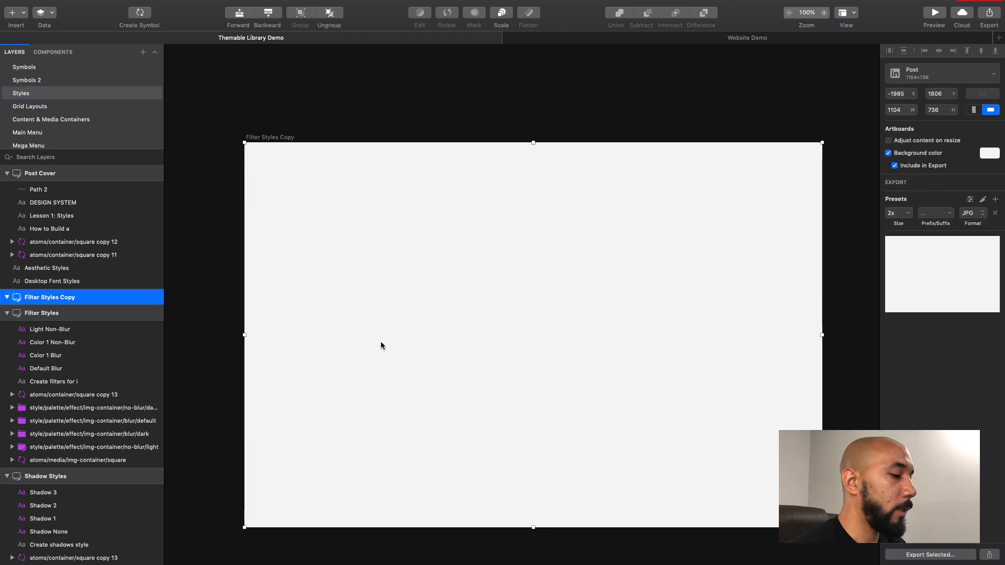
key(o)
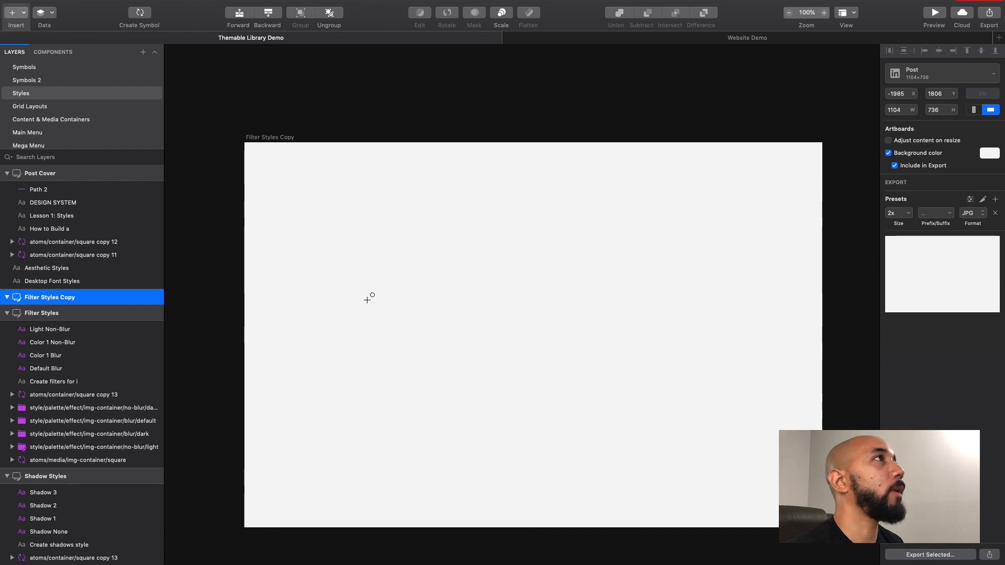
drag(381, 337, 410, 375)
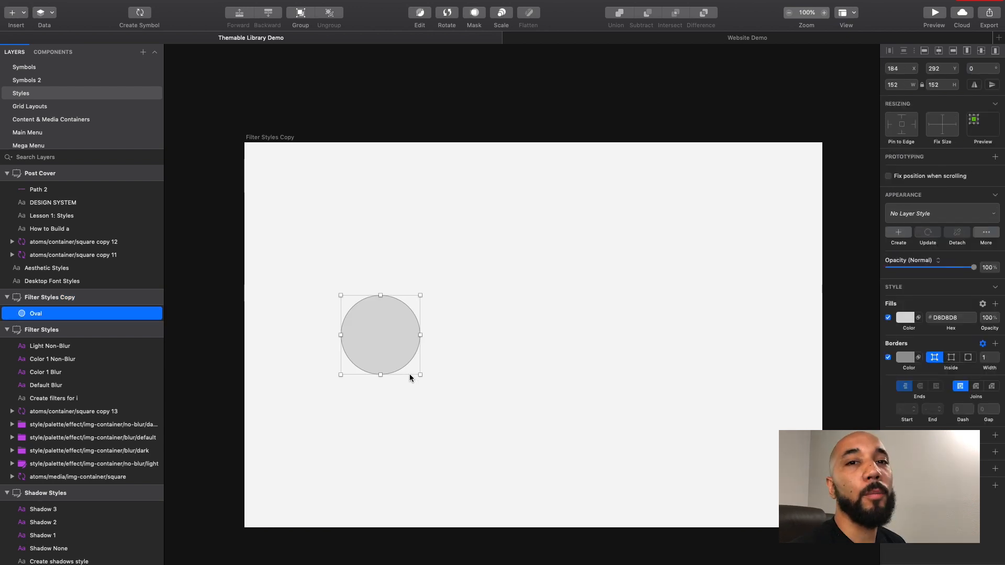
Disable both the fill and the border of the circle on the Filter Styles Copy artboard.
click(888, 318)
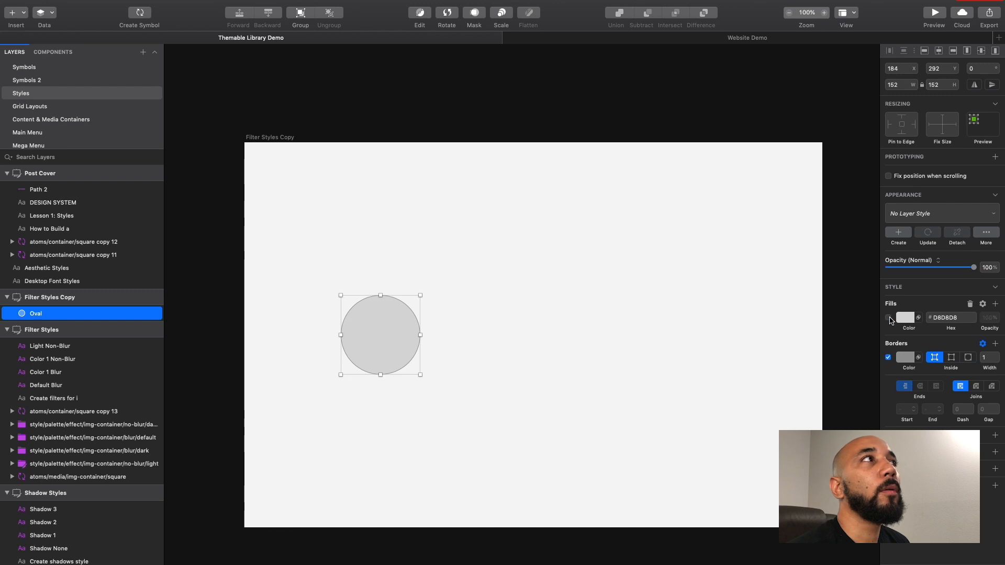
click(889, 357)
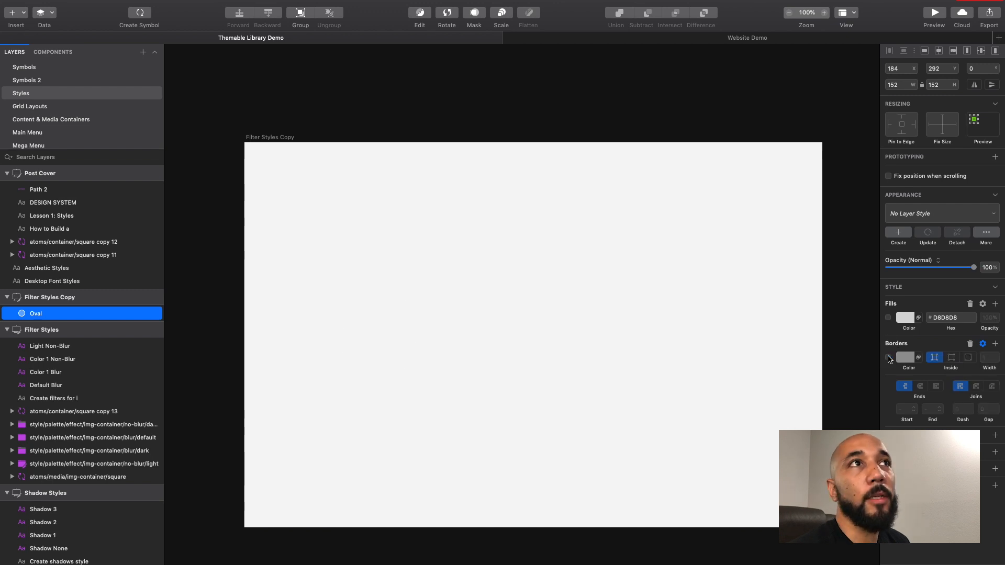
click(888, 358)
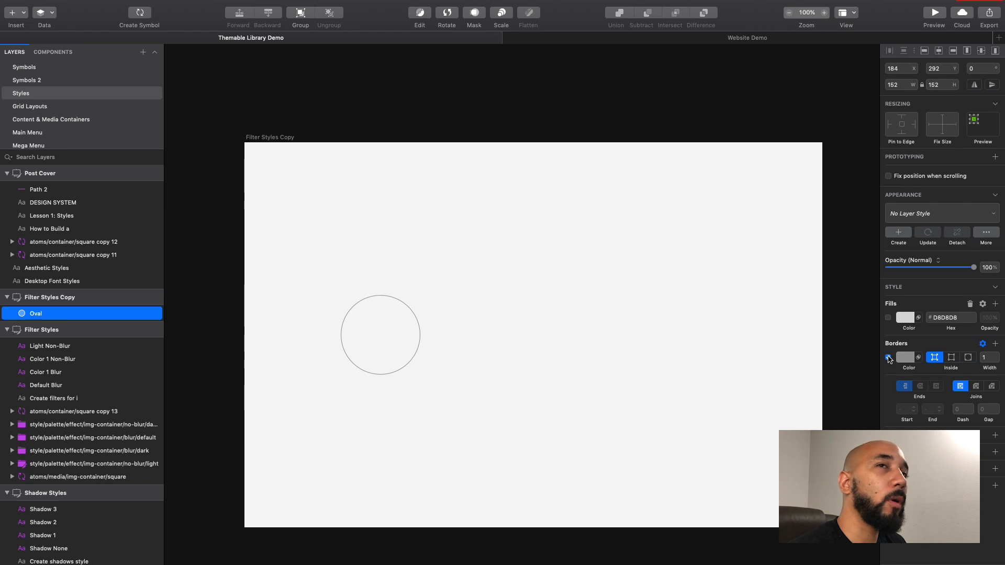
click(888, 358)
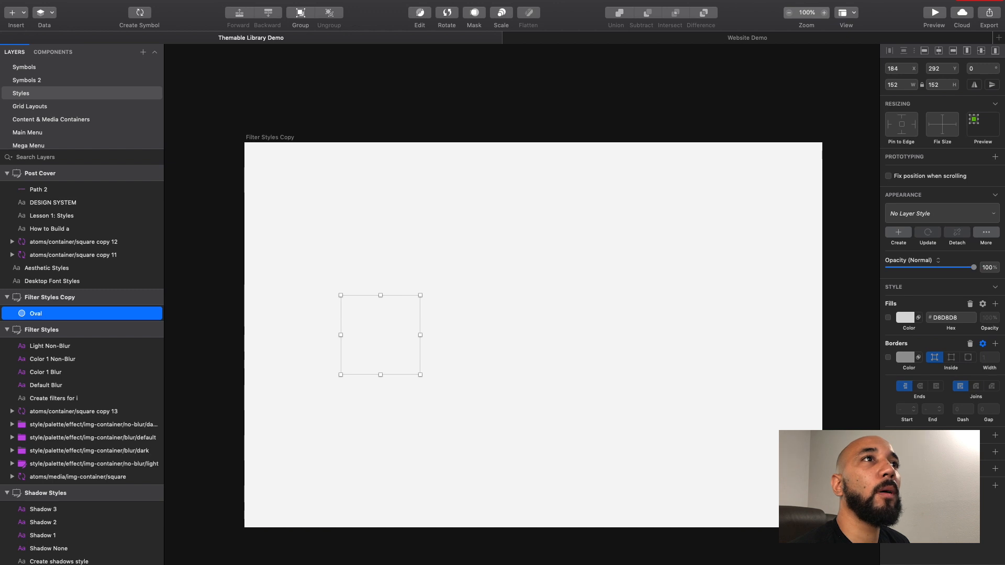
Give the circle on the Filter Styles Copy artboard a background blur with an amount of 3.
click(896, 468)
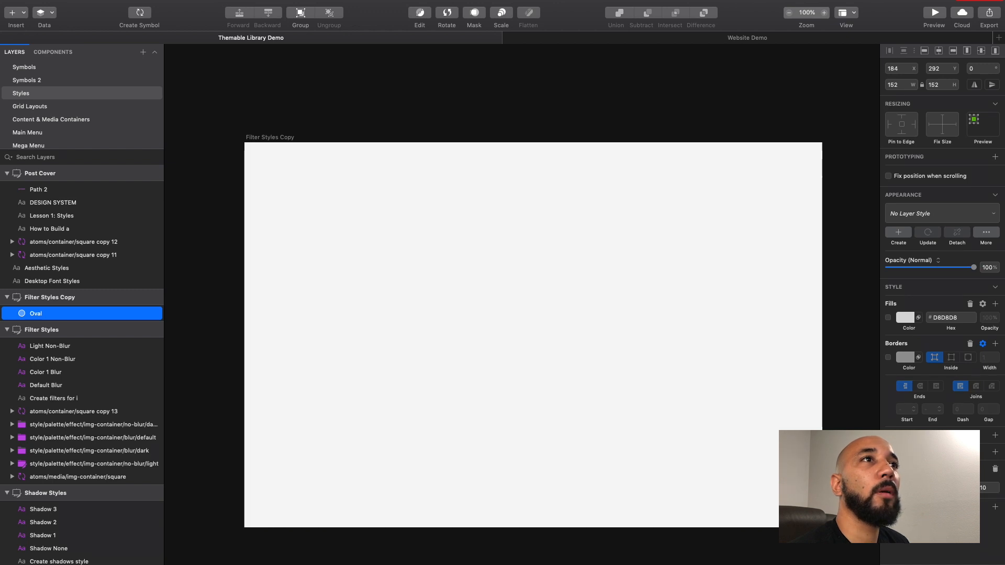
click(910, 503)
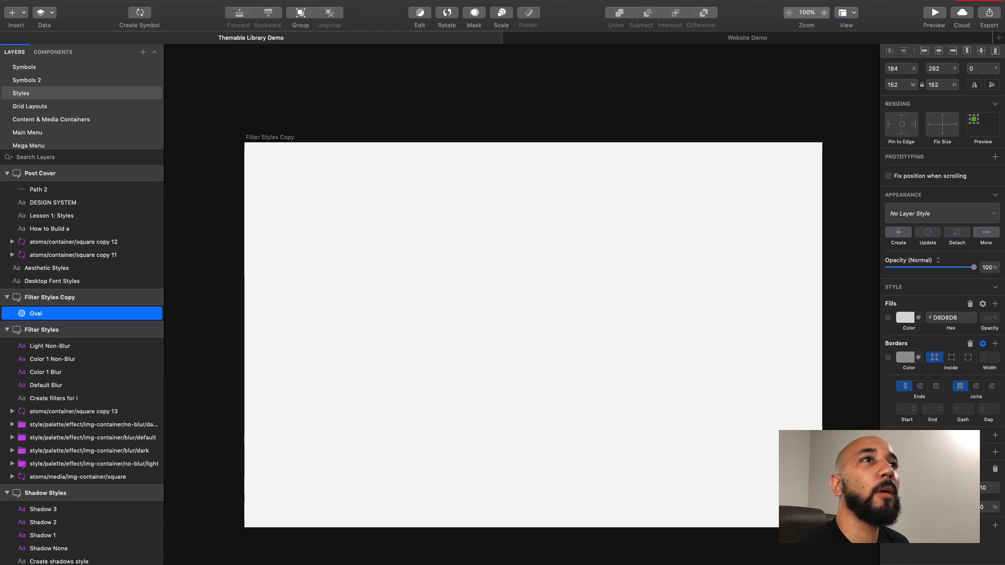
click(987, 488)
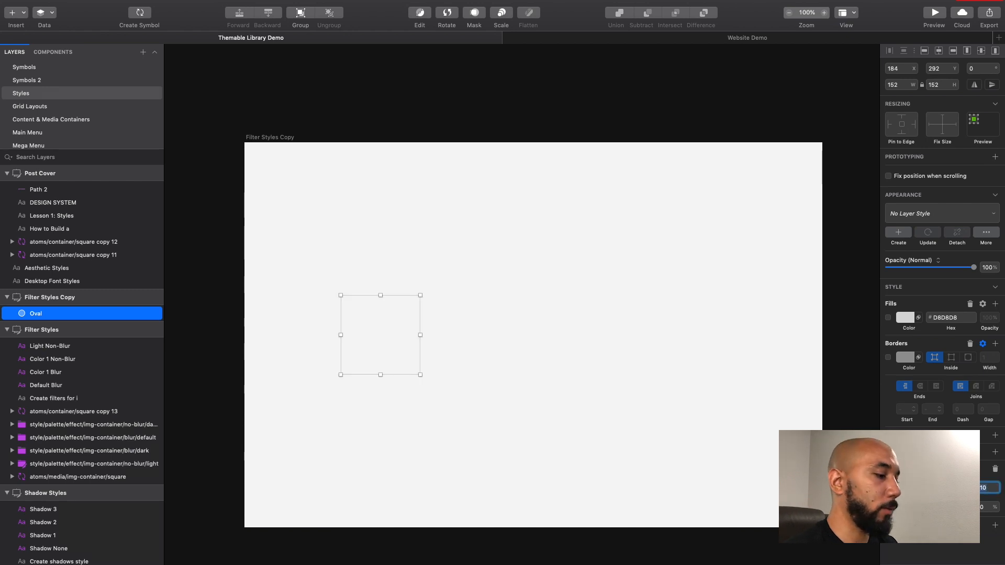
text(3)
key(Tab)
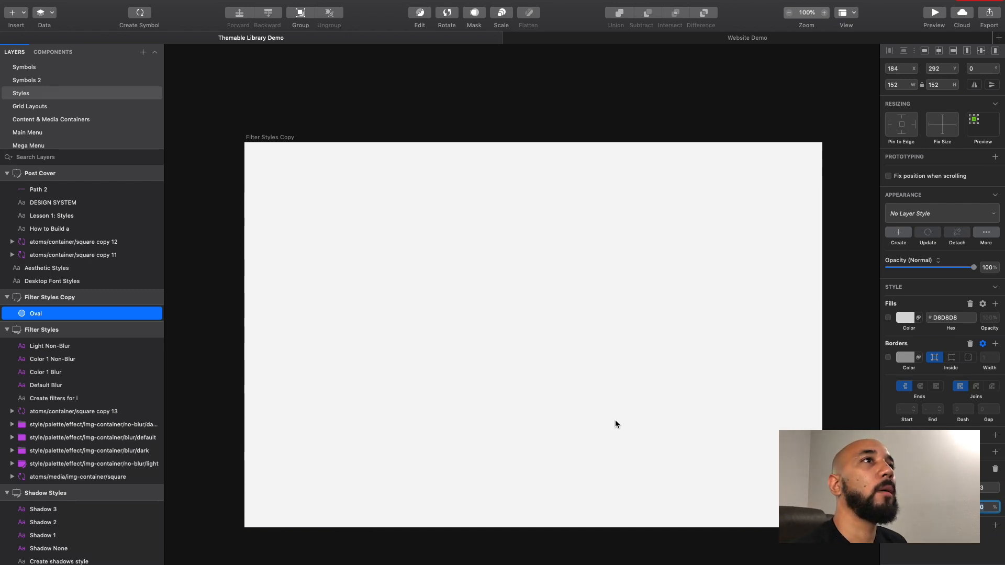
Move the blurred circle up and to the left to about X 59, Y 172, and cut it from the artboard.
click(614, 420)
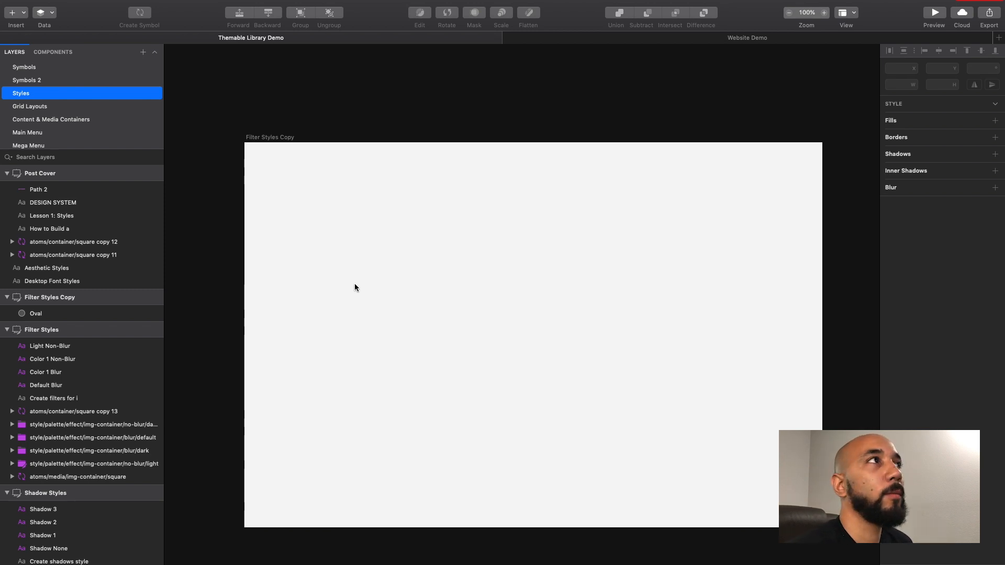
drag(361, 346, 295, 284)
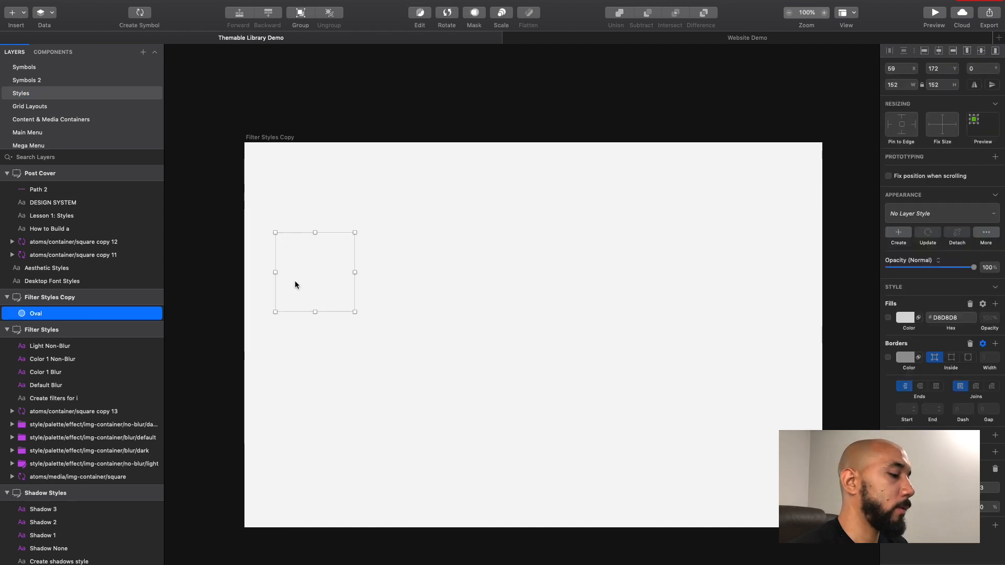
key(Delete)
Duplicate the landscape photo from the Filter Styles artboard onto the empty Filter Styles Copy artboard so it covers the whole artboard.
key(super+minus)
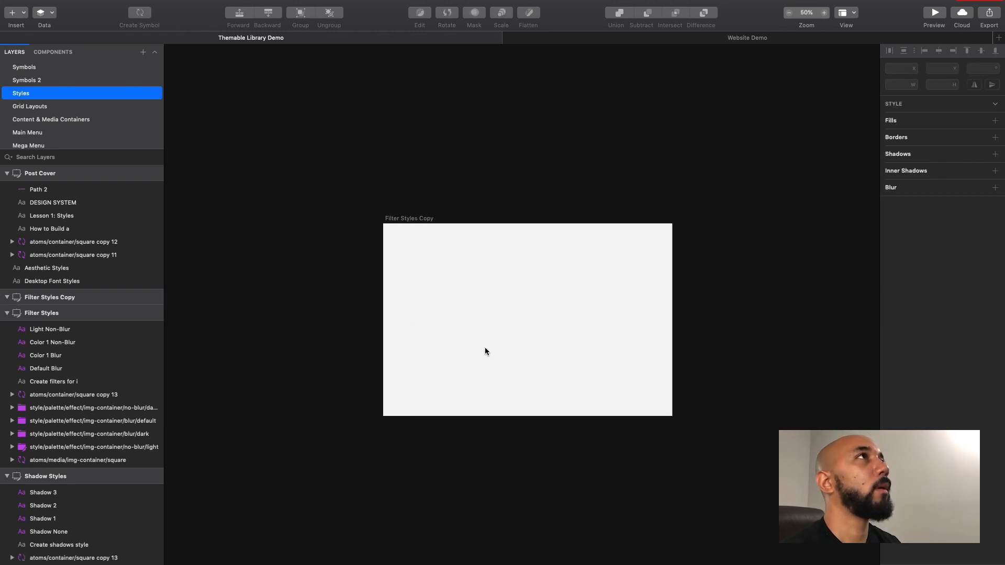
key(super+minus)
scroll(485, 324, up, 5)
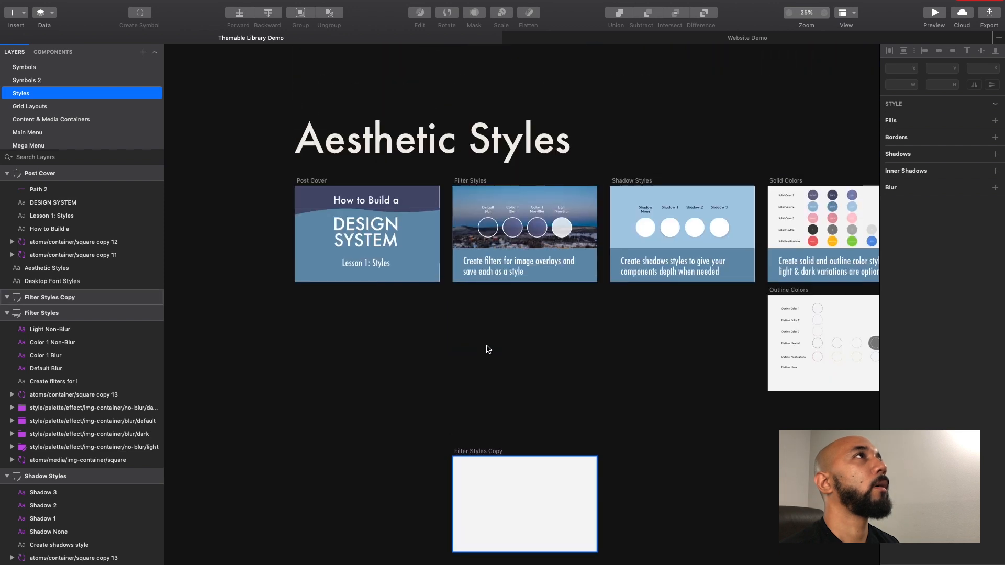
click(492, 195)
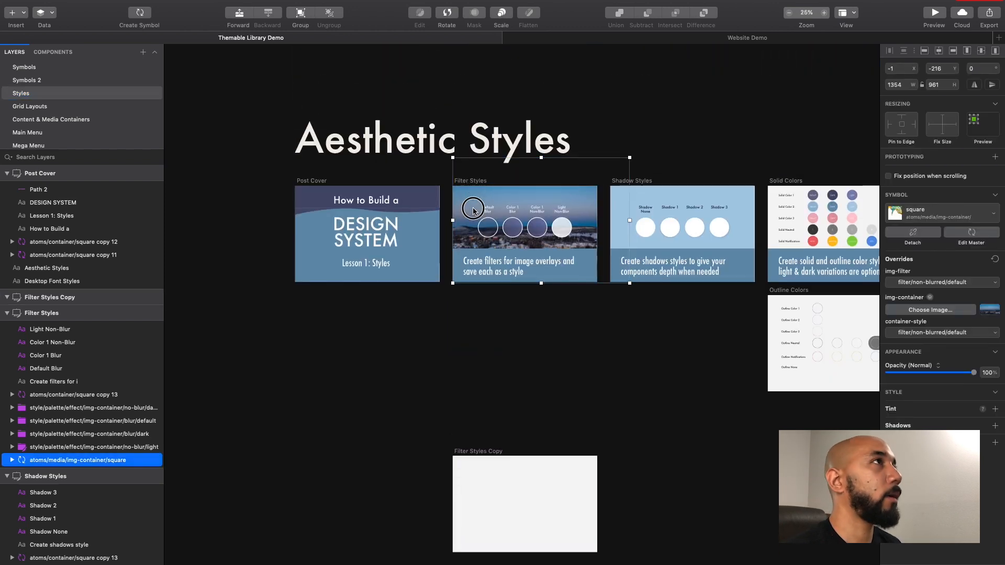
drag(473, 211, 486, 460)
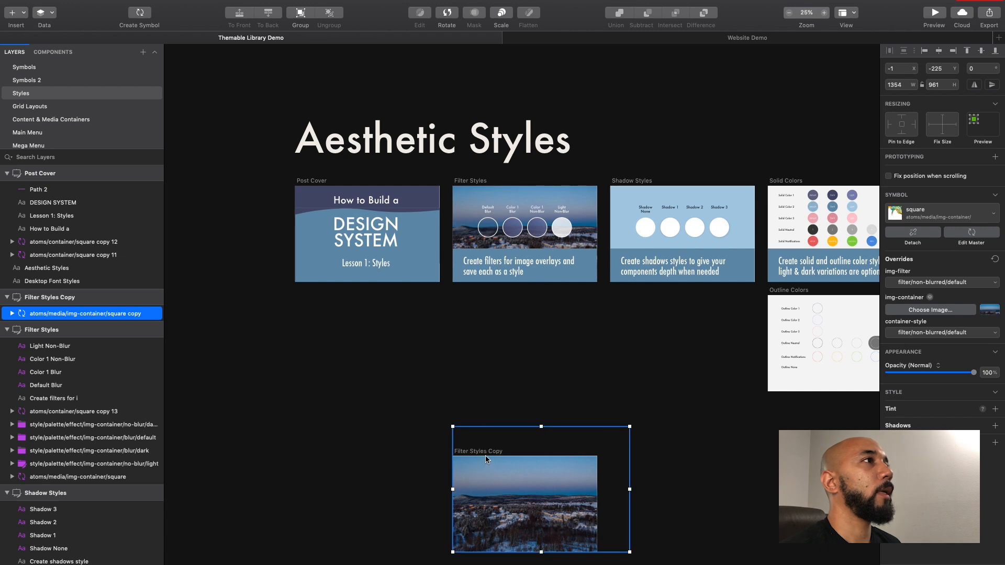
key(super+2)
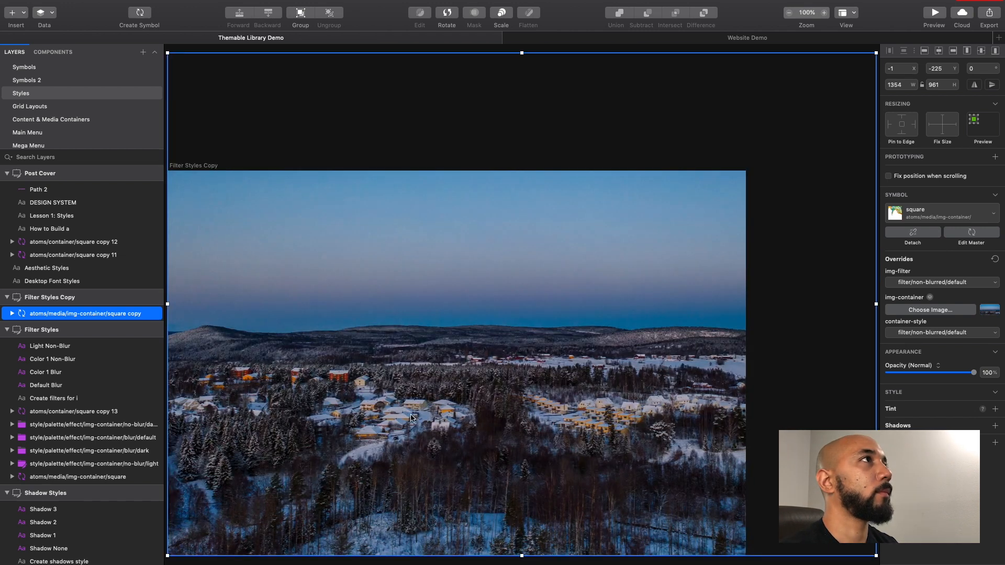
scroll(411, 418, left, 5)
click(224, 347)
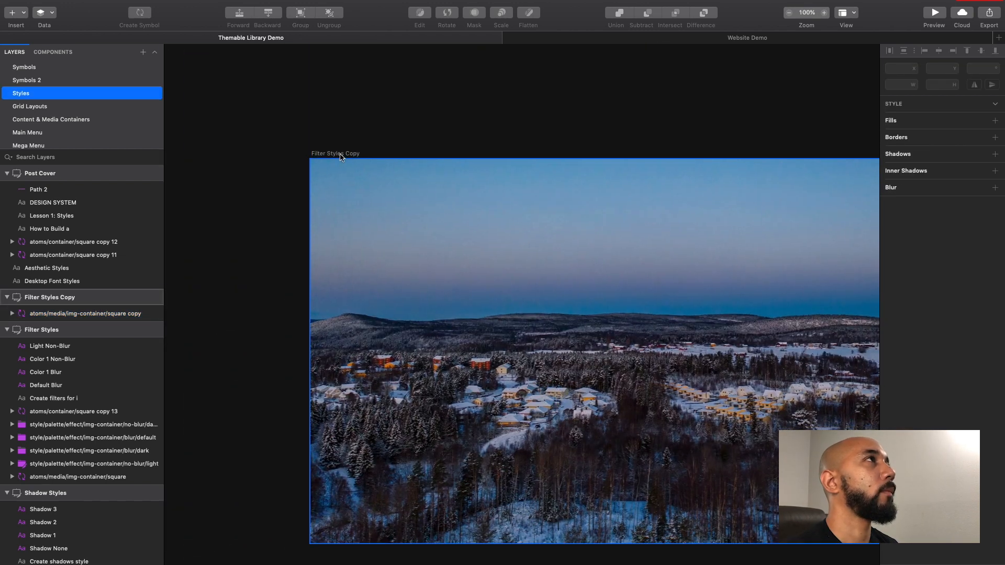
Paste the blurred circle above the photo on Filter Styles Copy and move it over the horizon, at about X 240, Y 209.
click(340, 156)
key(o)
drag(340, 248, 421, 328)
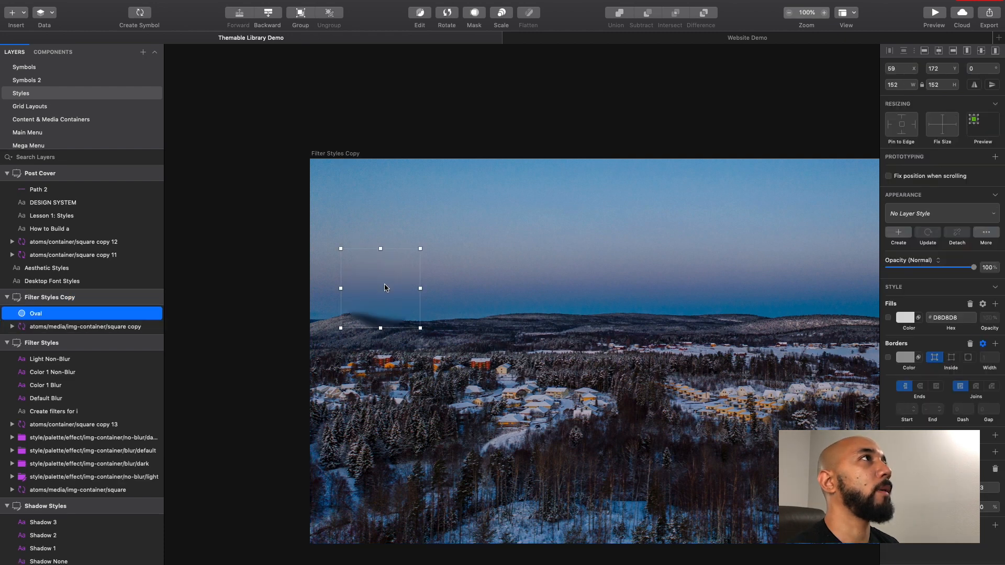
drag(384, 288, 482, 308)
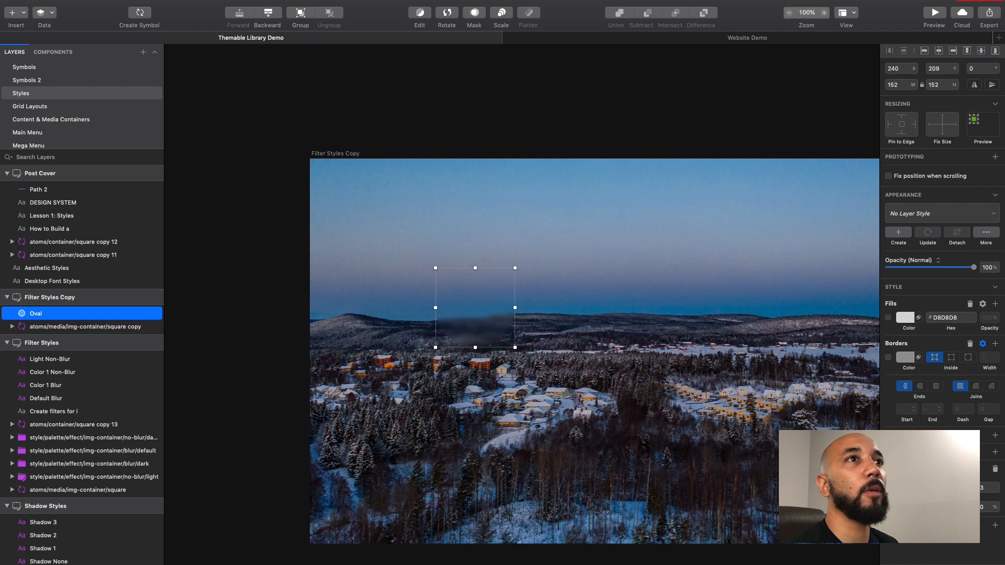
mouse_move(934, 487)
mouse_down()
mouse_move(887, 488)
mouse_move(916, 488)
mouse_up()
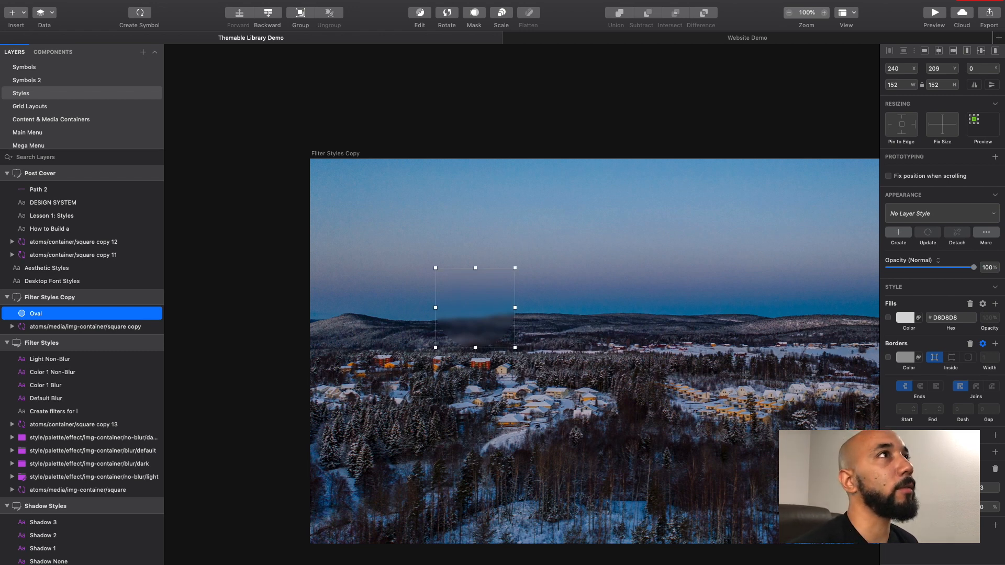
drag(915, 488, 916, 488)
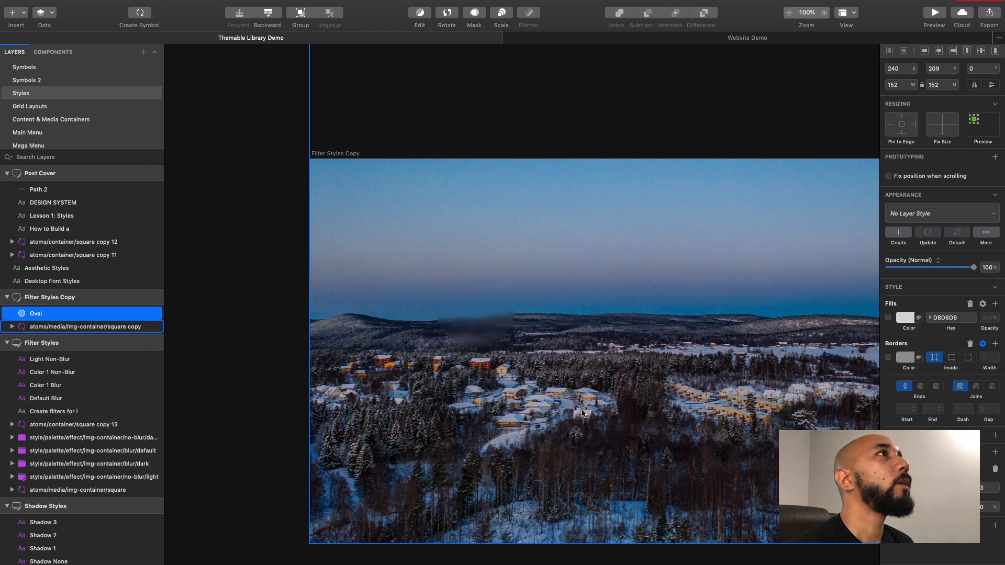
click(494, 321)
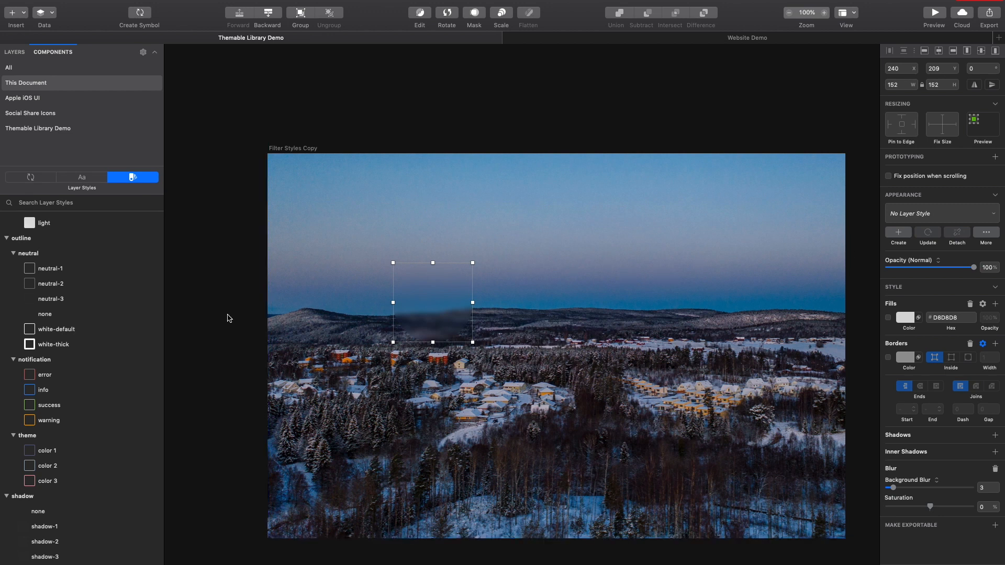
Examine how this document's layer styles are grouped, from solid colors through the blur and non-blurred filters to outlines.
scroll(120, 343, down, 2)
scroll(119, 342, up, 8)
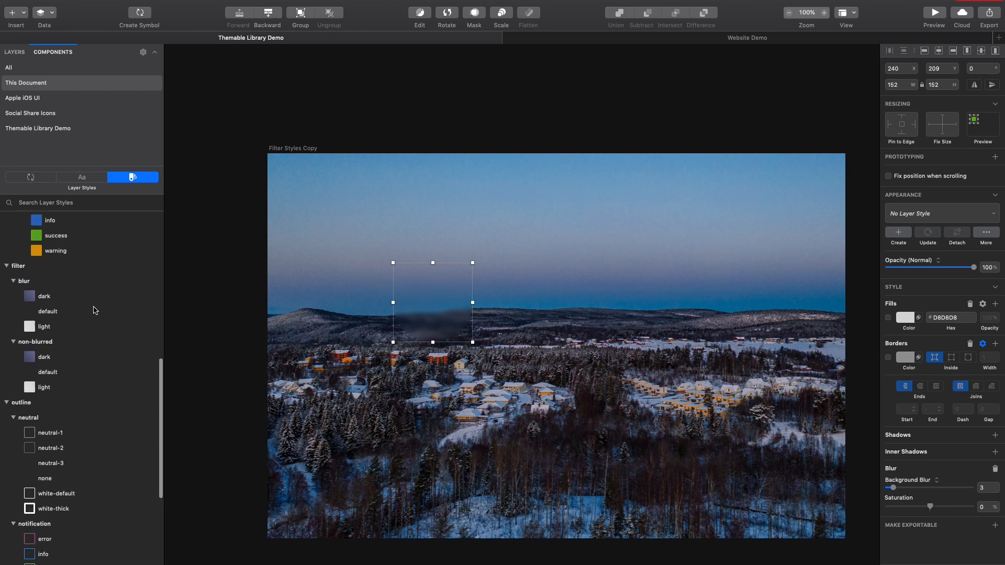
scroll(94, 311, up, 12)
scroll(94, 311, up, 4)
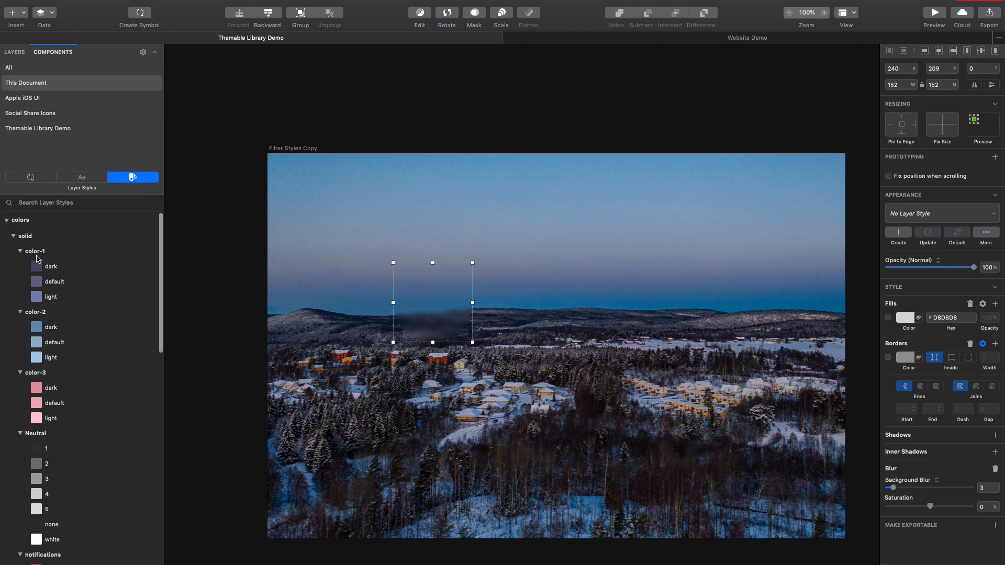
scroll(47, 257, down, 6)
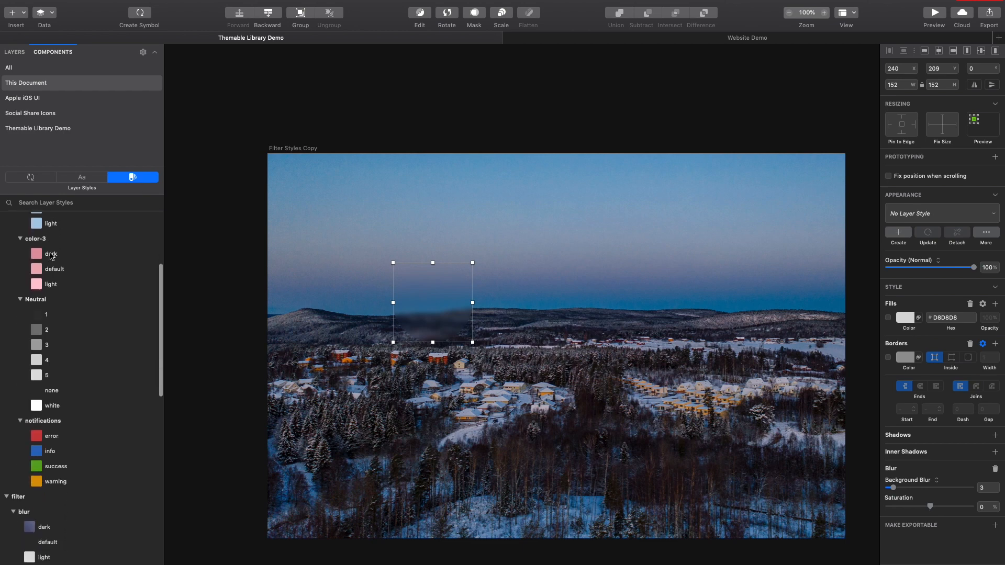
scroll(50, 256, down, 8)
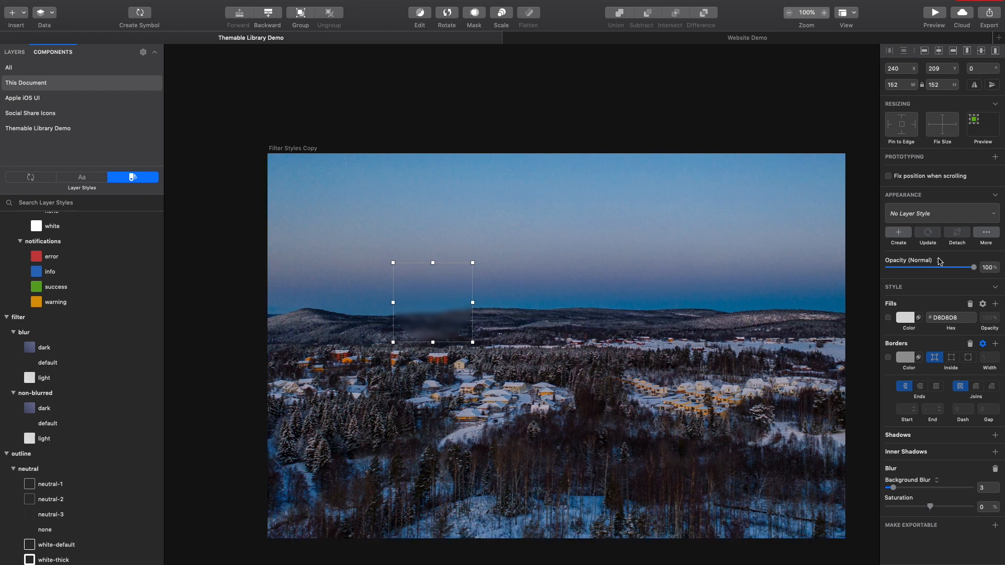
Create a layer style named filter/blur/default from the blurred circle and locate it in the list of layer styles.
click(898, 232)
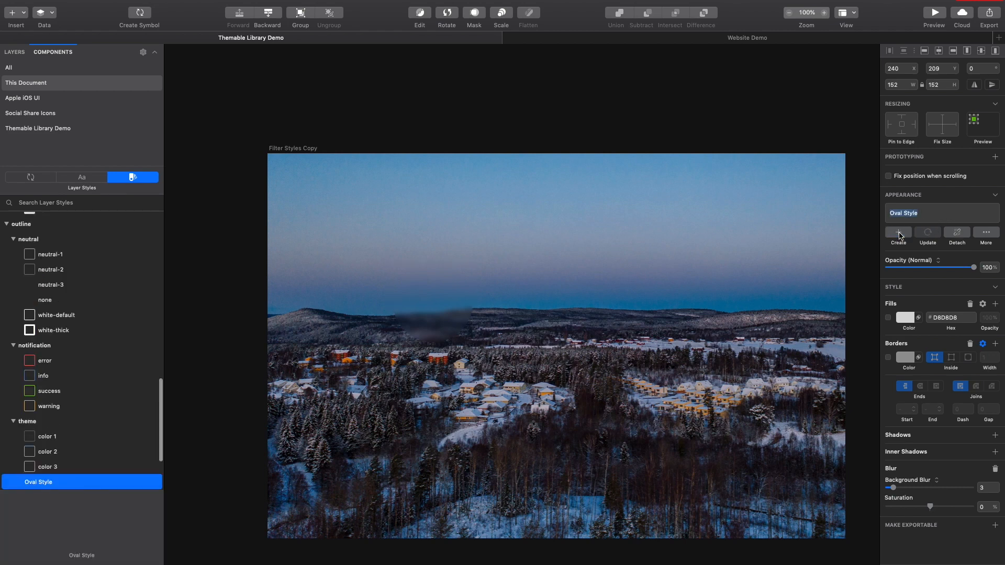
text(filter/blur/default)
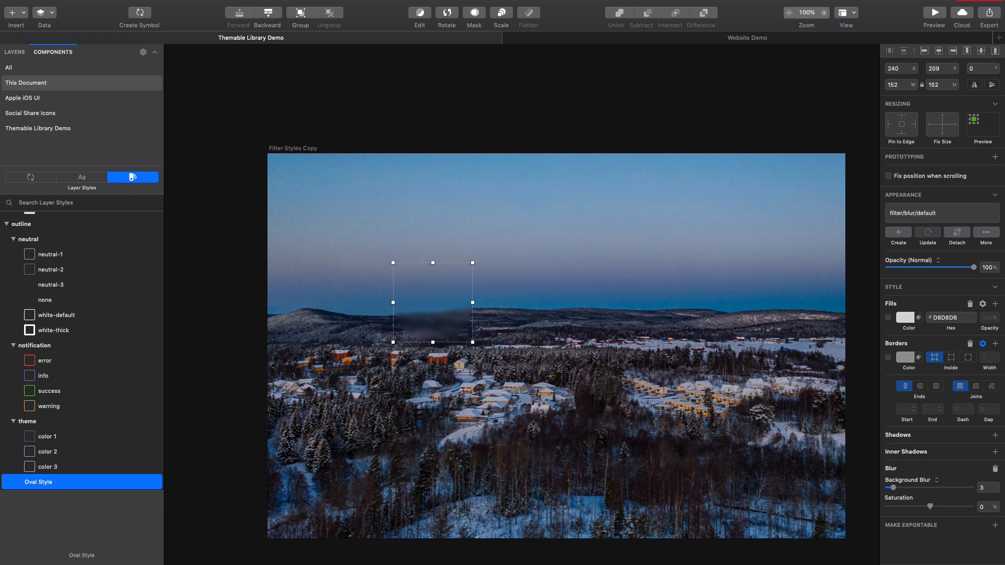
key(Return)
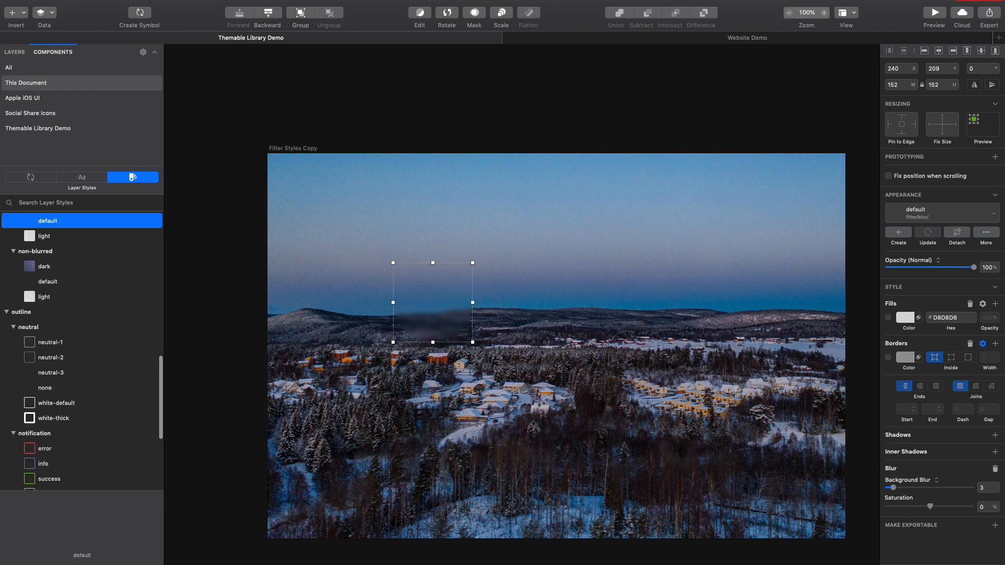
scroll(104, 271, up, 1)
scroll(105, 270, up, 3)
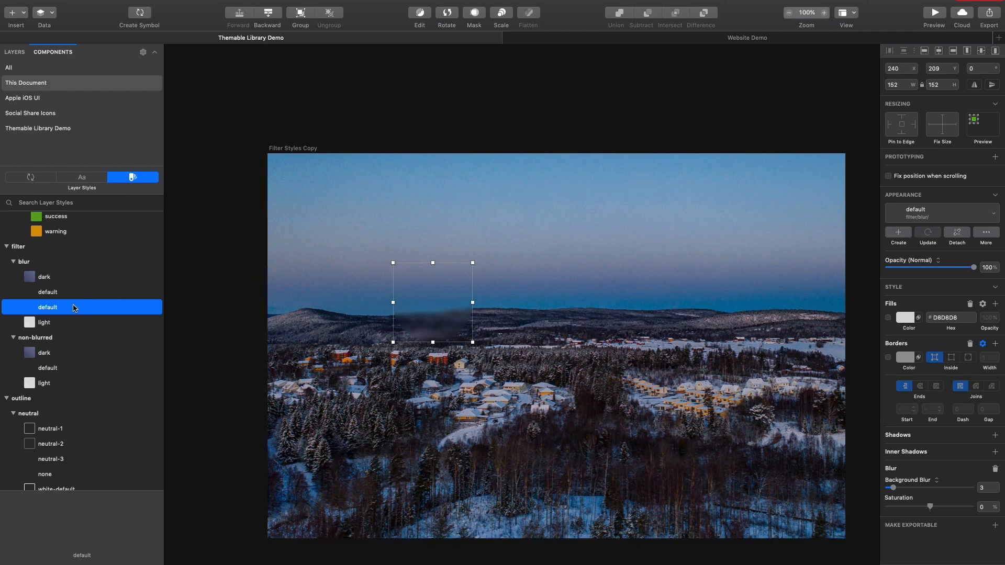
Draw a test rectangle about 330 by 228 px on the photo, just right of the blurred circle.
click(191, 269)
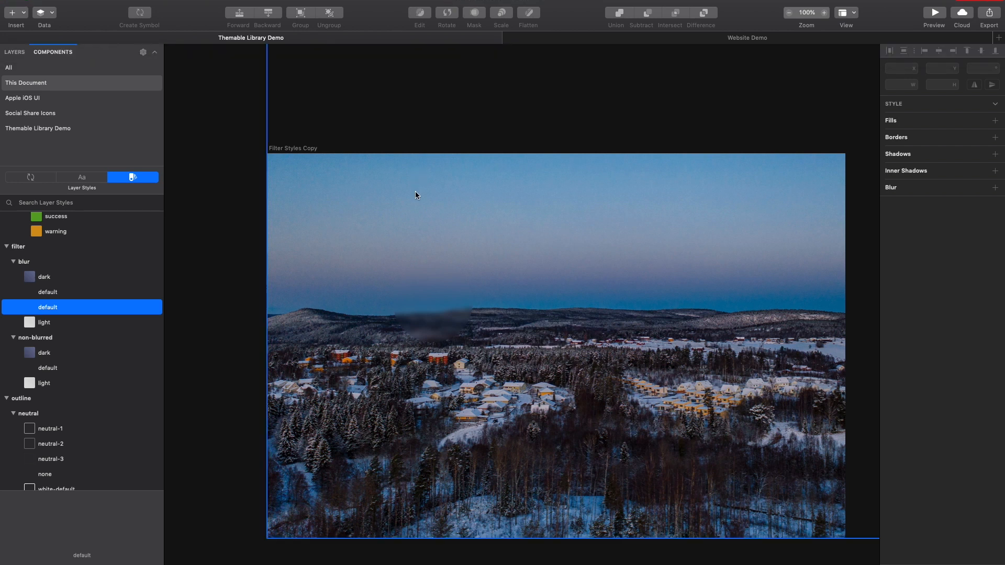
key(r)
mouse_move(517, 258)
mouse_down()
mouse_move(576, 317)
mouse_move(690, 376)
mouse_up()
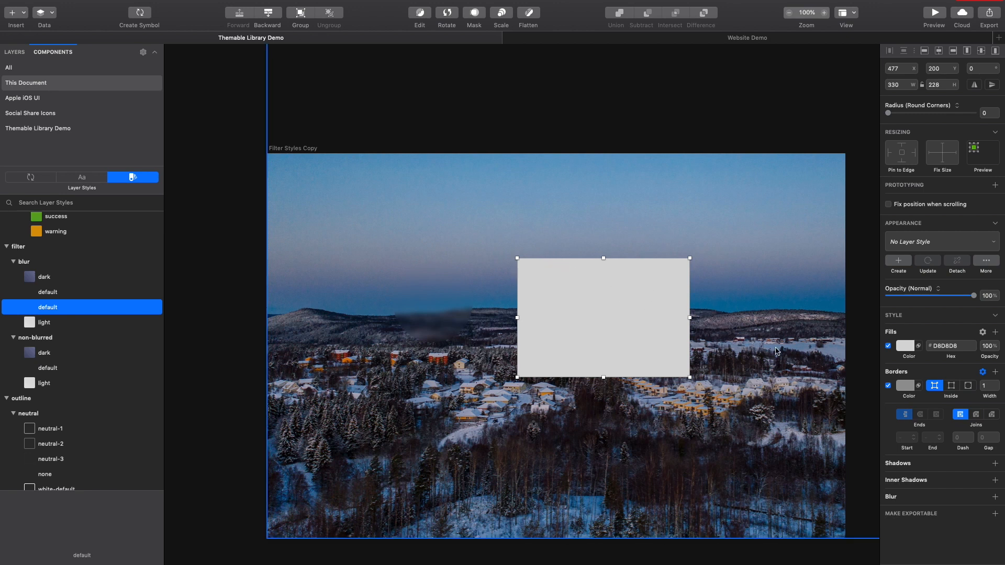
Apply the document's second filter/blur/default layer style to the test rectangle, and delete the rectangle.
click(946, 241)
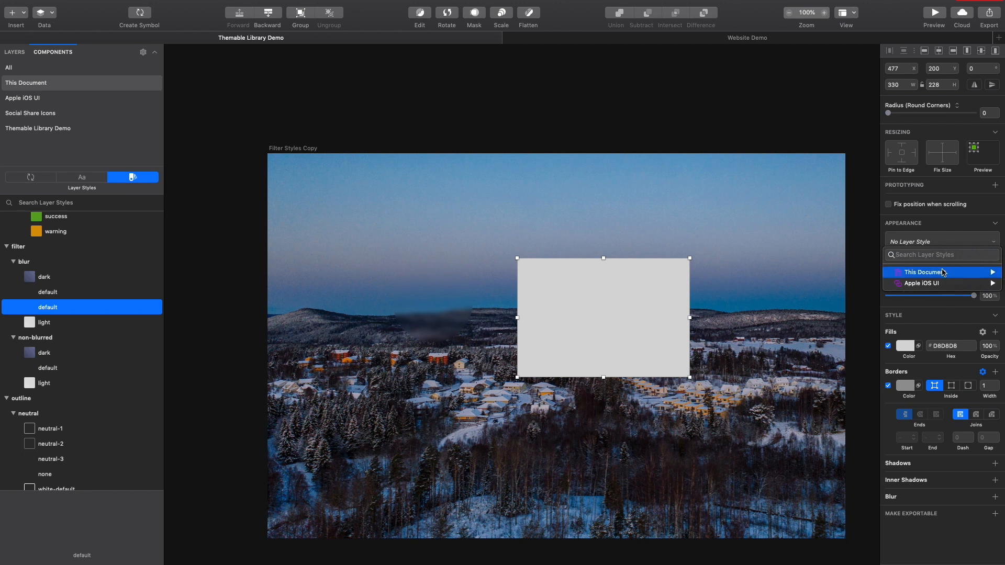
mouse_move(942, 276)
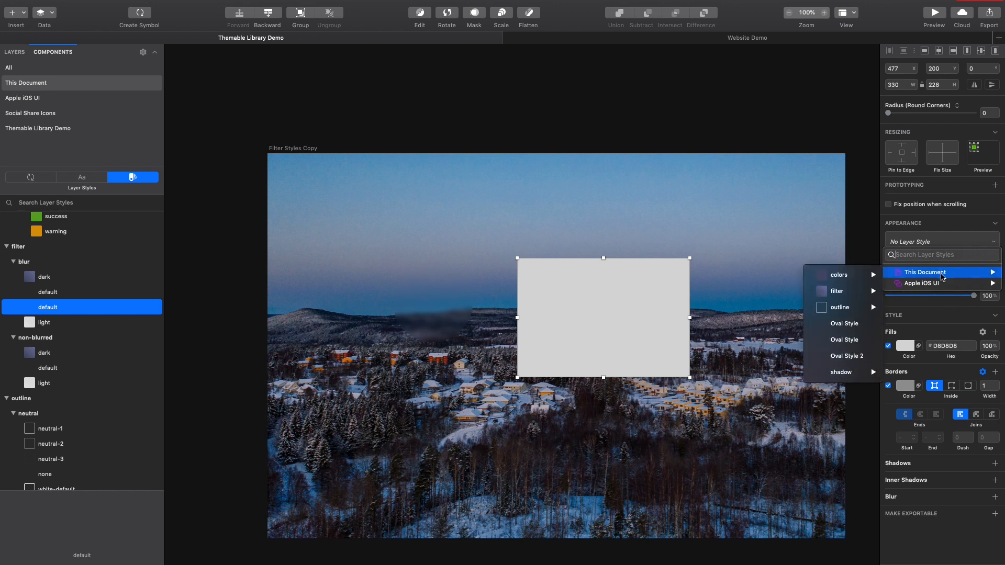
mouse_move(848, 292)
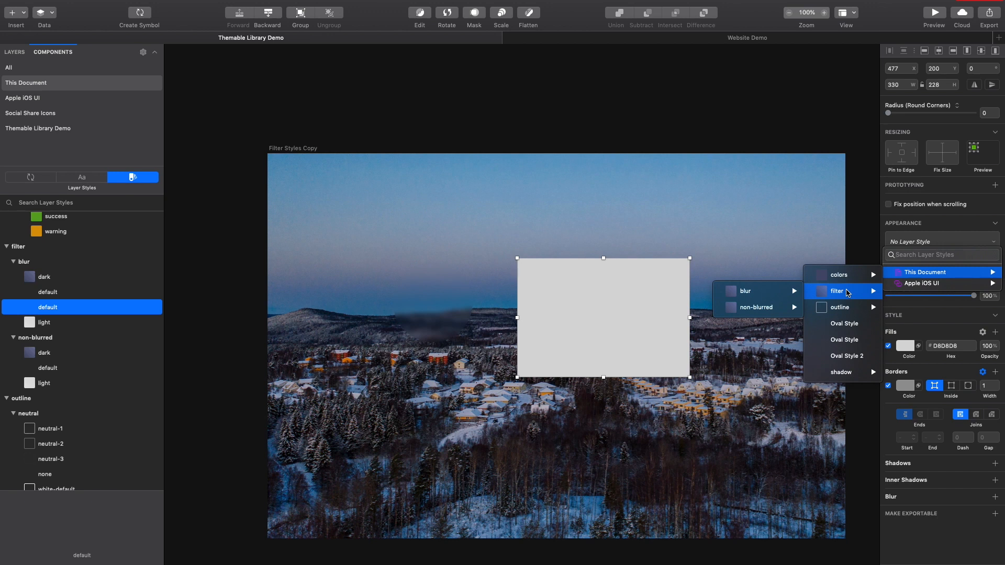
mouse_move(758, 293)
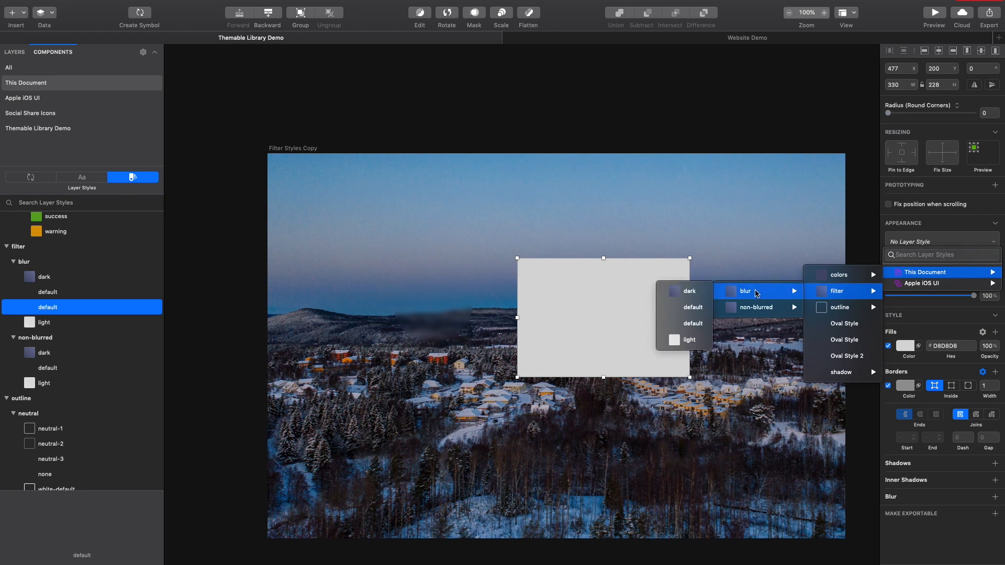
click(680, 324)
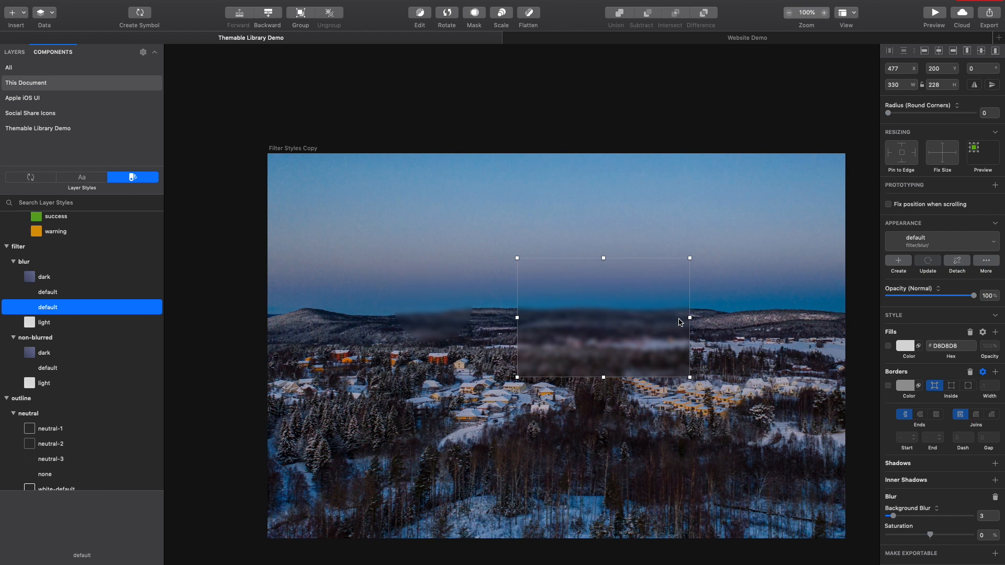
click(588, 332)
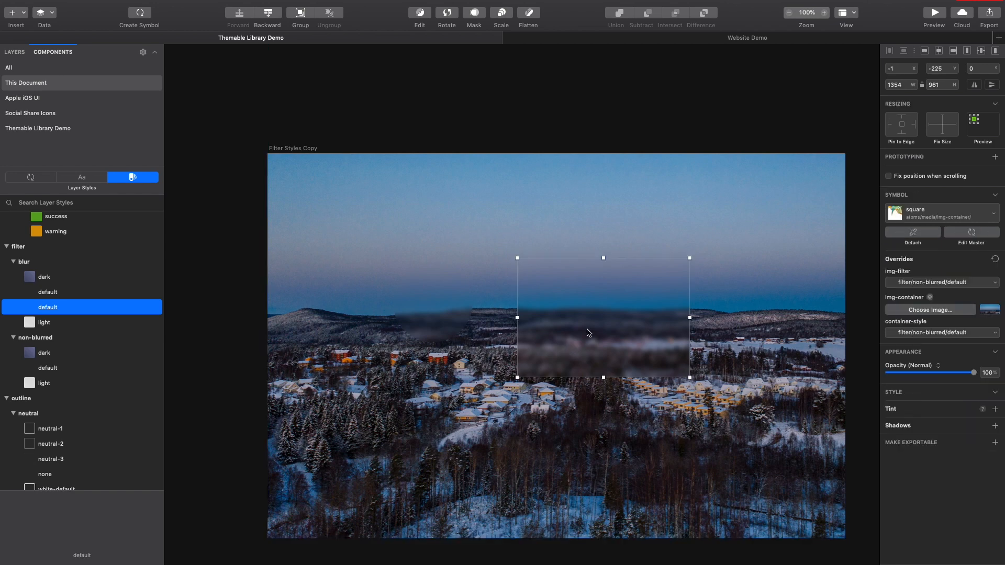
click(587, 333)
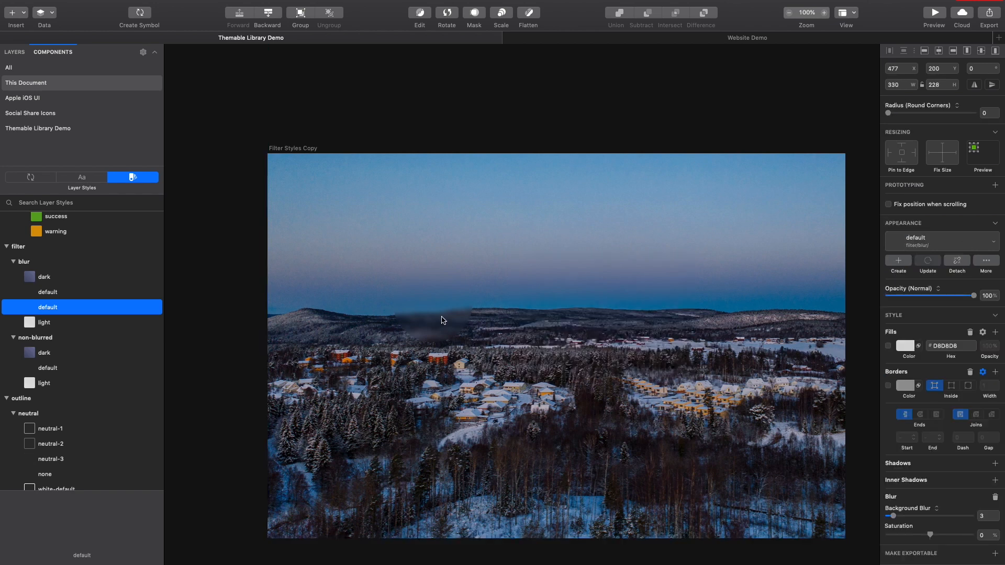
Duplicate the blurred circle horizontally to the right along the horizon, to about X 440, Y 209.
drag(442, 321, 557, 316)
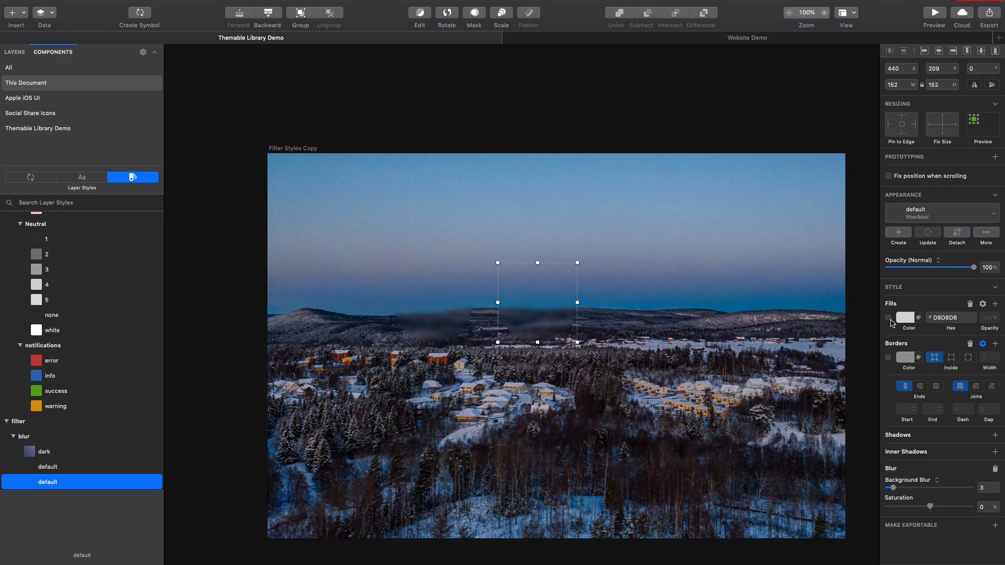
Enable the duplicated circle's fill, colour it teal 2ADFD7, and change the fill to a linear gradient.
click(888, 319)
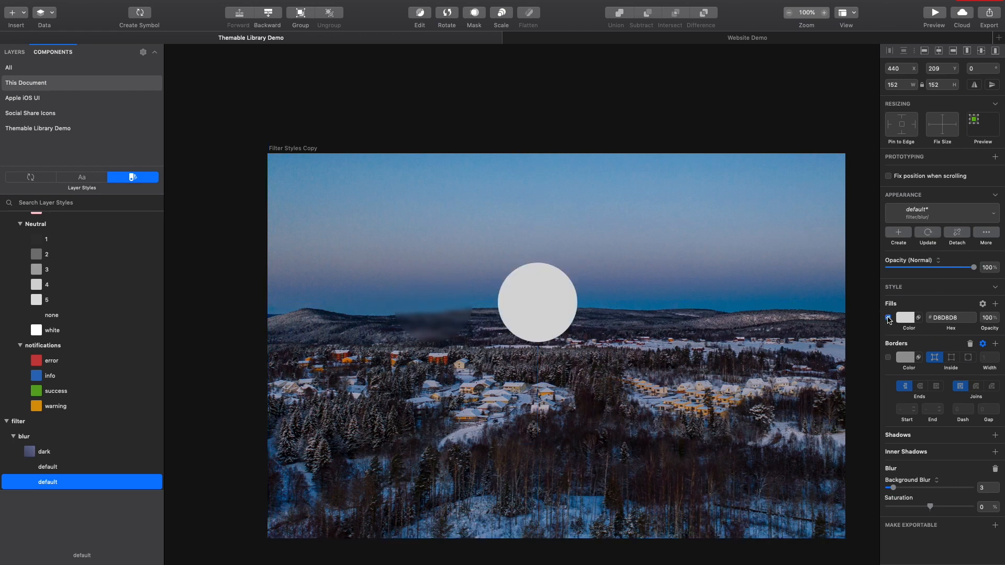
click(905, 317)
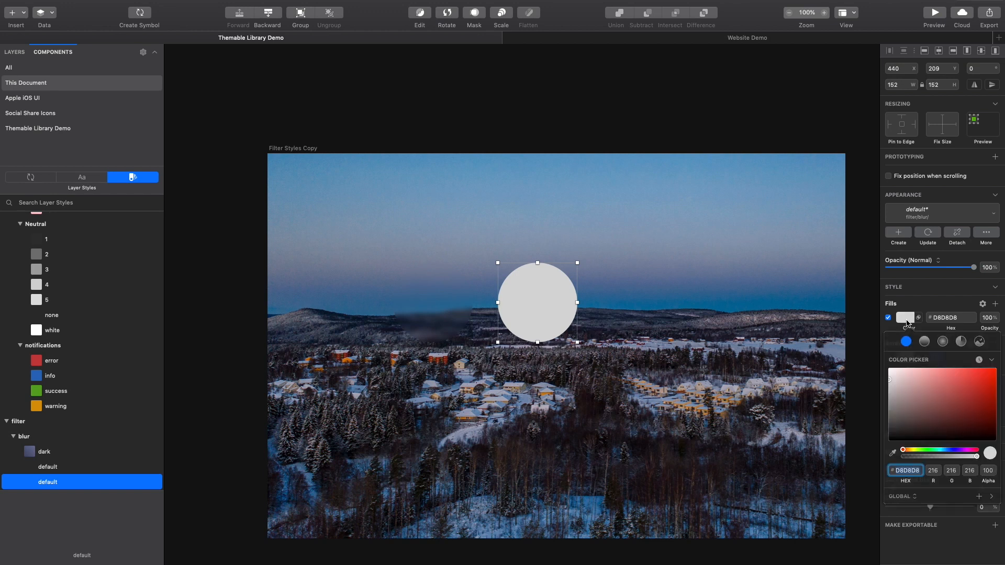
click(939, 451)
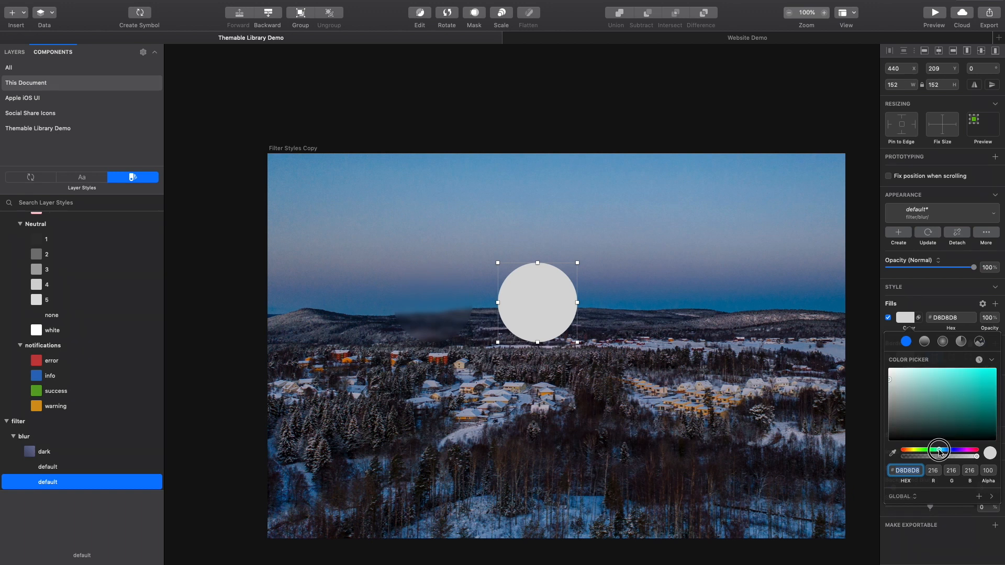
drag(973, 382, 975, 377)
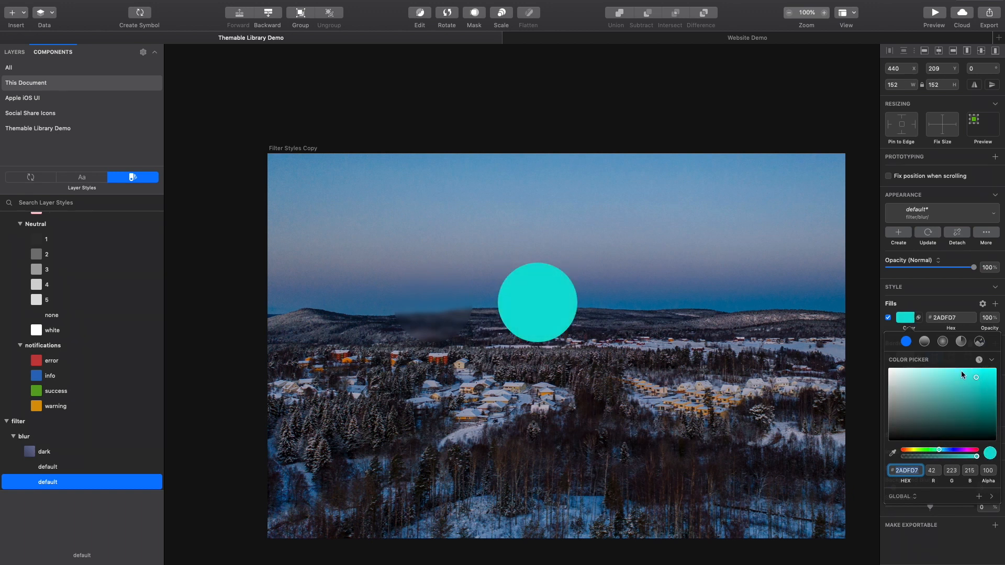
click(924, 341)
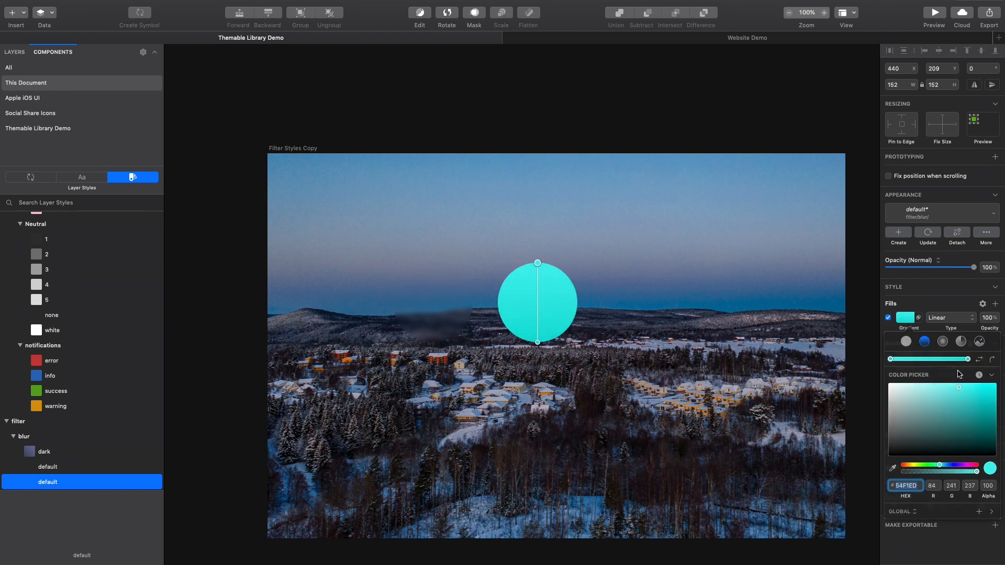
Set the alpha of the gradient's upper stop to 80.
click(993, 488)
click(993, 488)
click(993, 488)
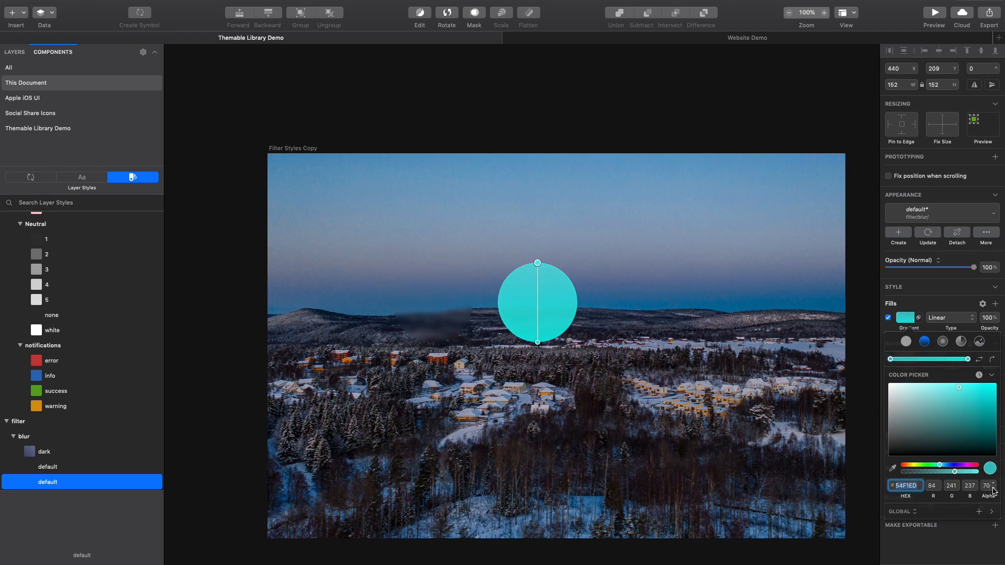
click(993, 484)
Set the alpha of the gradient's lower stop, 2ADFD7, to 20.
click(968, 359)
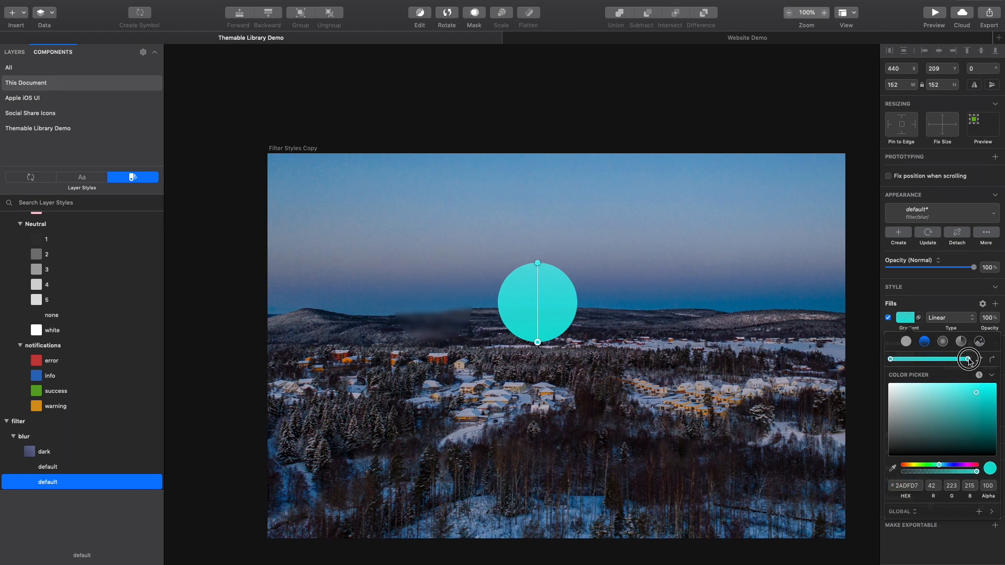
click(992, 488)
click(992, 488)
click(992, 488)
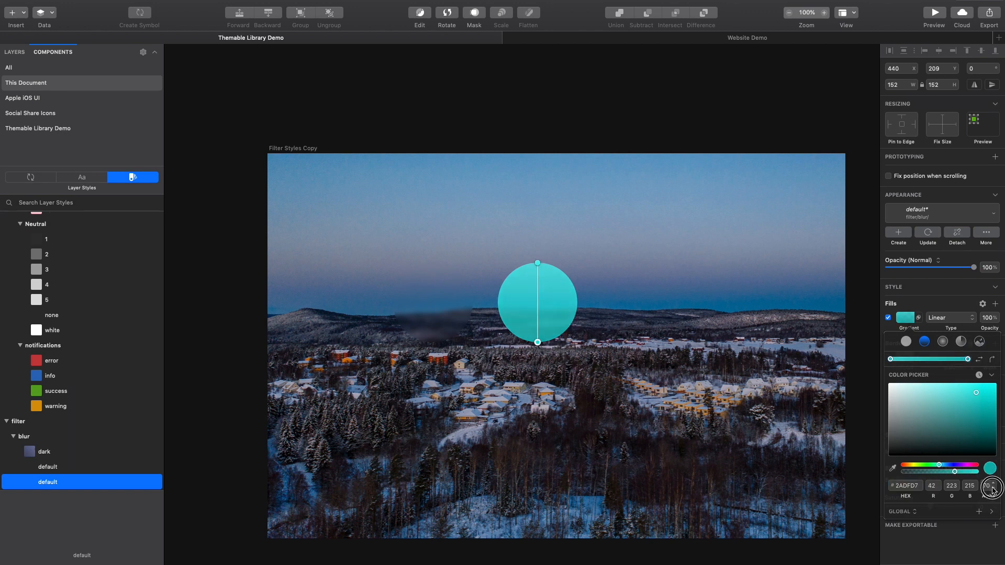
click(993, 488)
click(992, 488)
click(992, 488)
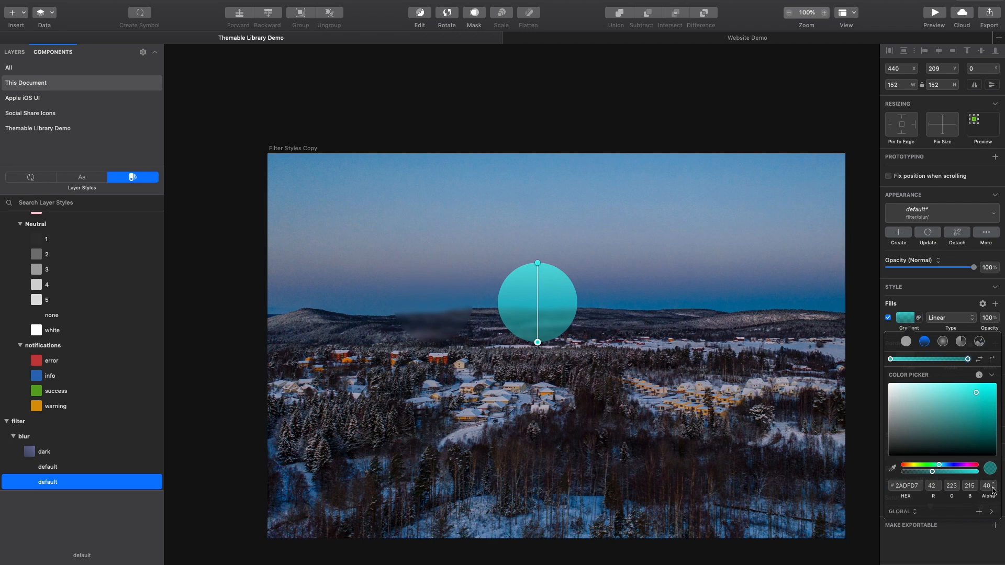
click(992, 487)
click(992, 487)
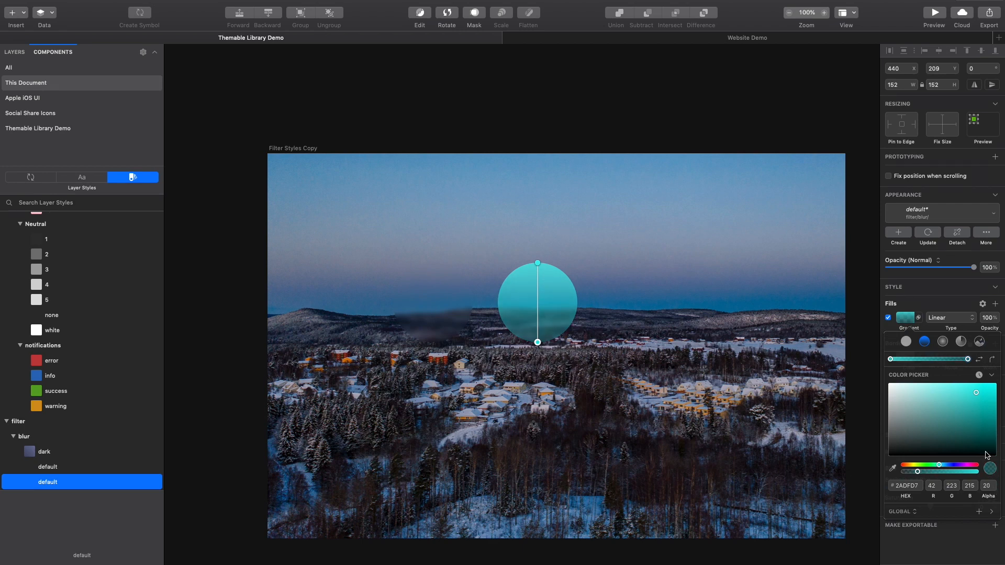
Try an alpha of 60 on the gradient's upper stop and close the fill colour settings.
click(891, 360)
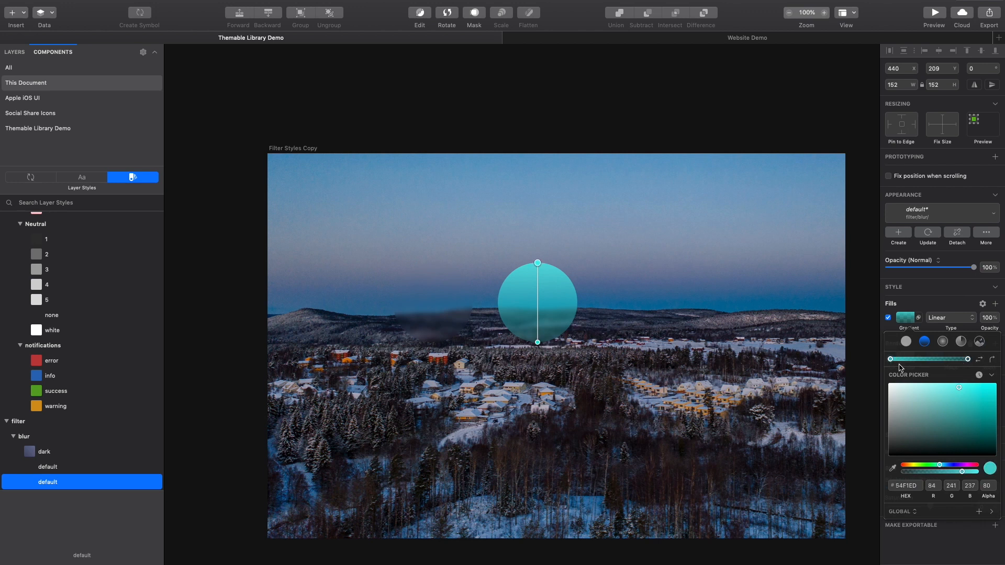
click(998, 489)
click(997, 489)
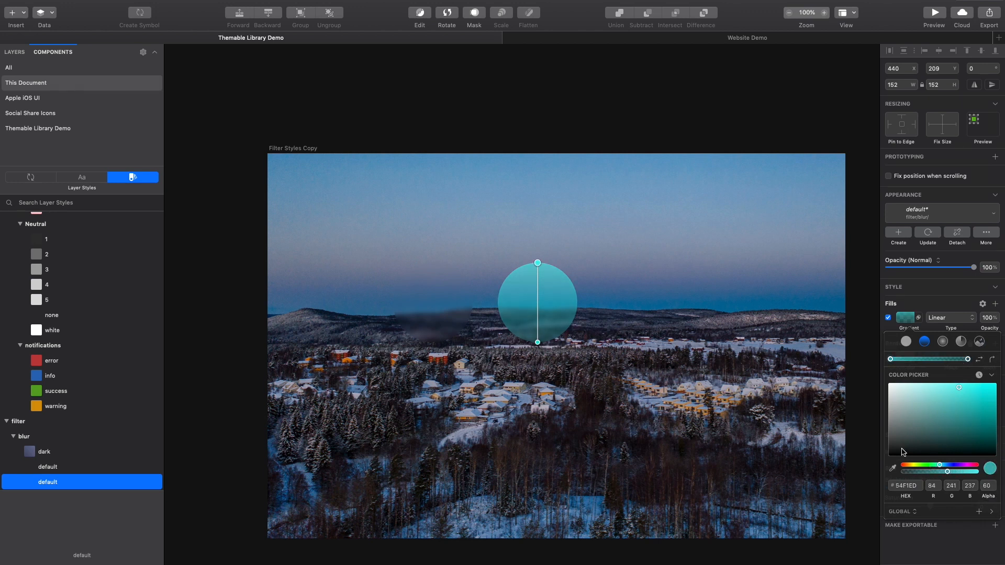
click(938, 549)
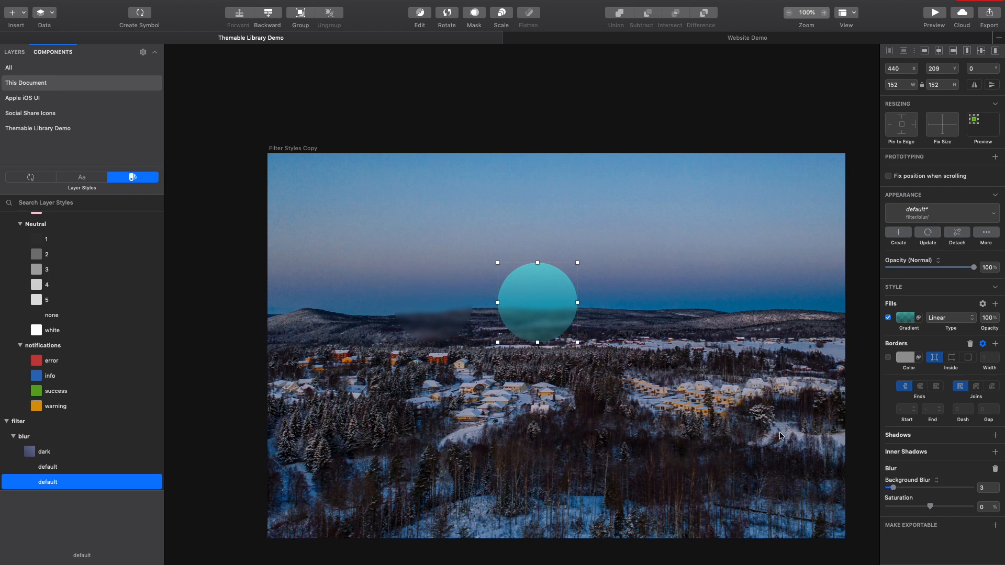
Create a layer style named filter/blur/dark from the teal gradient circle.
click(898, 232)
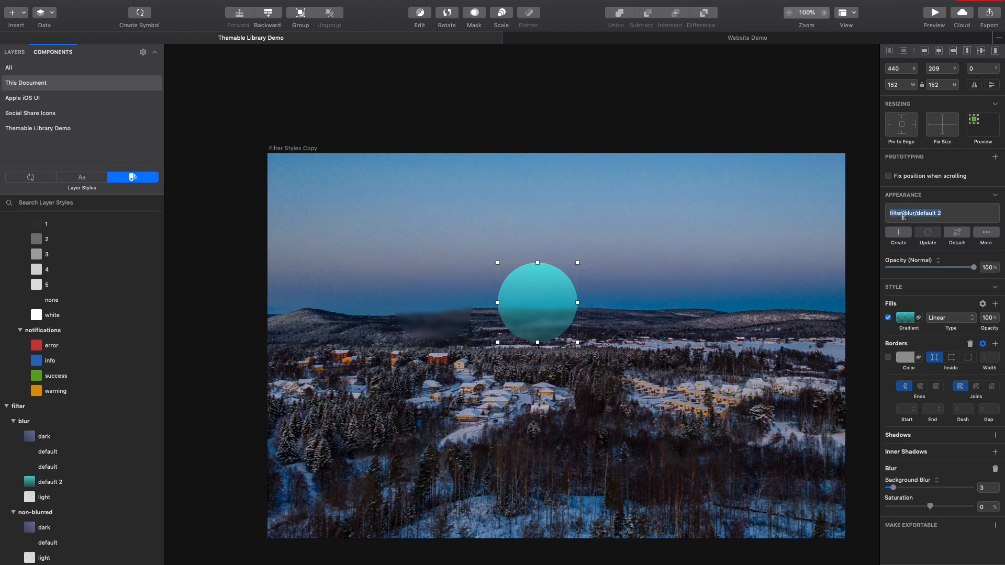
click(953, 214)
drag(944, 214, 921, 214)
click(898, 232)
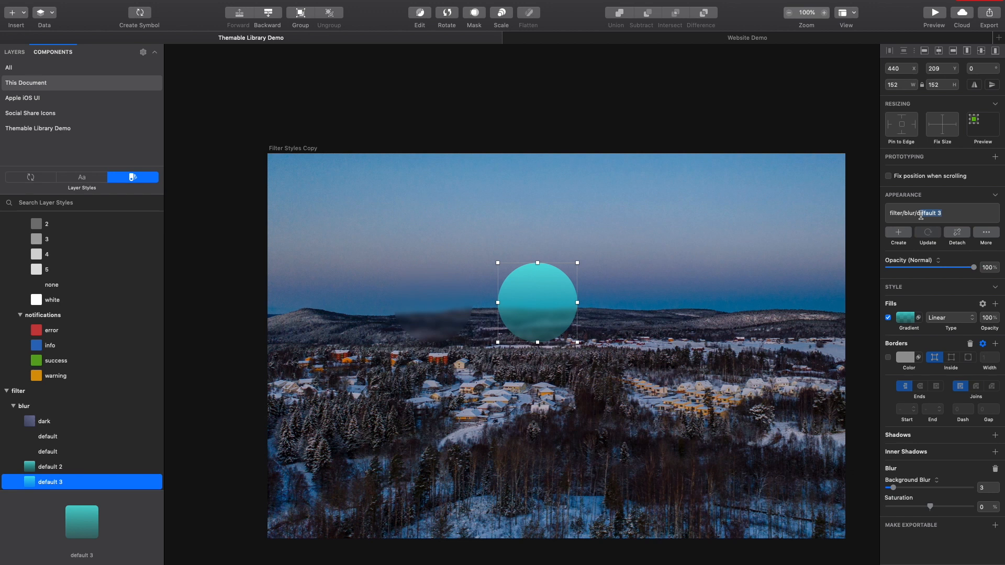
text(dark)
key(Return)
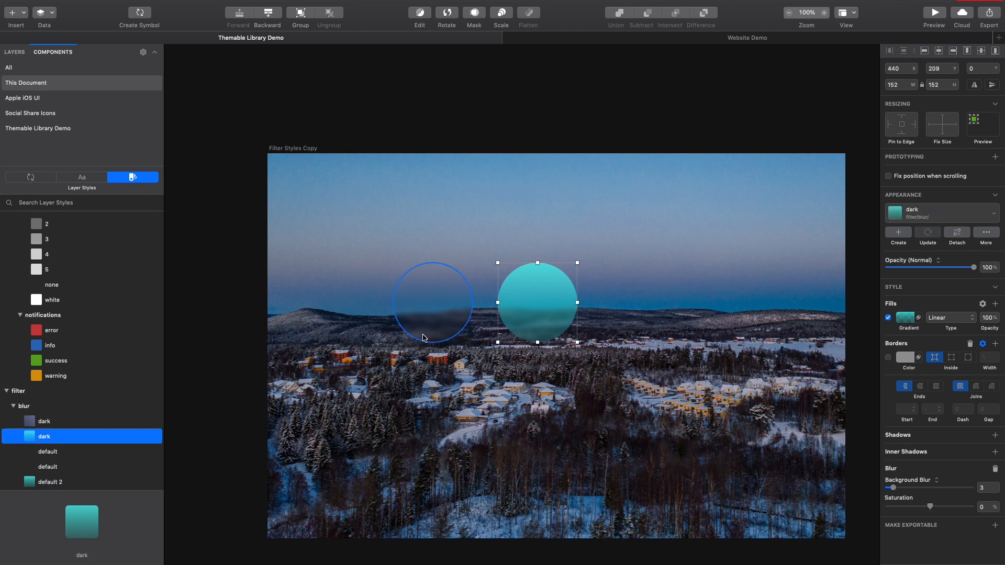
Delete the surplus default 2 layer style from the filter/blur group.
scroll(46, 429, down, 3)
click(48, 421)
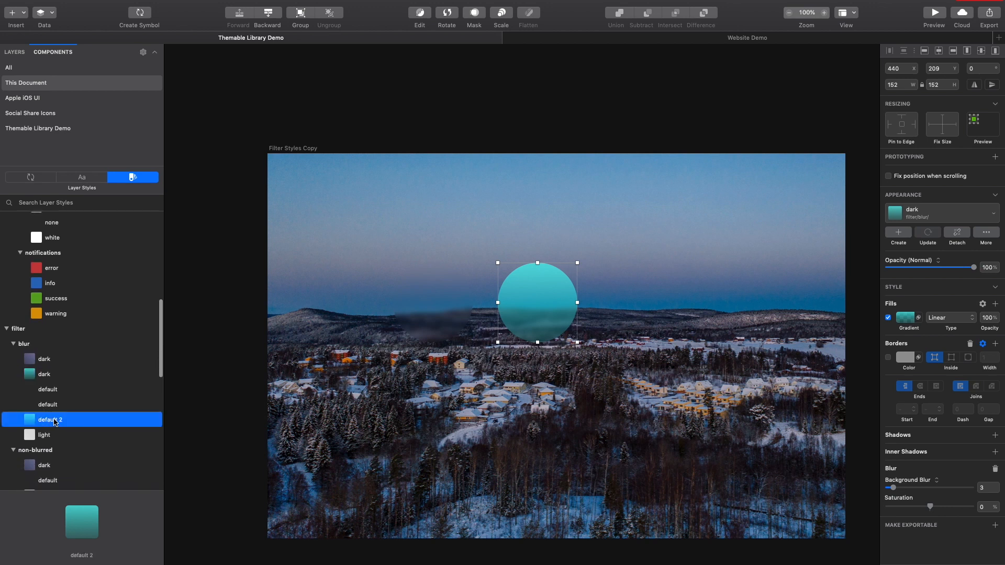
right_click(52, 425)
click(94, 470)
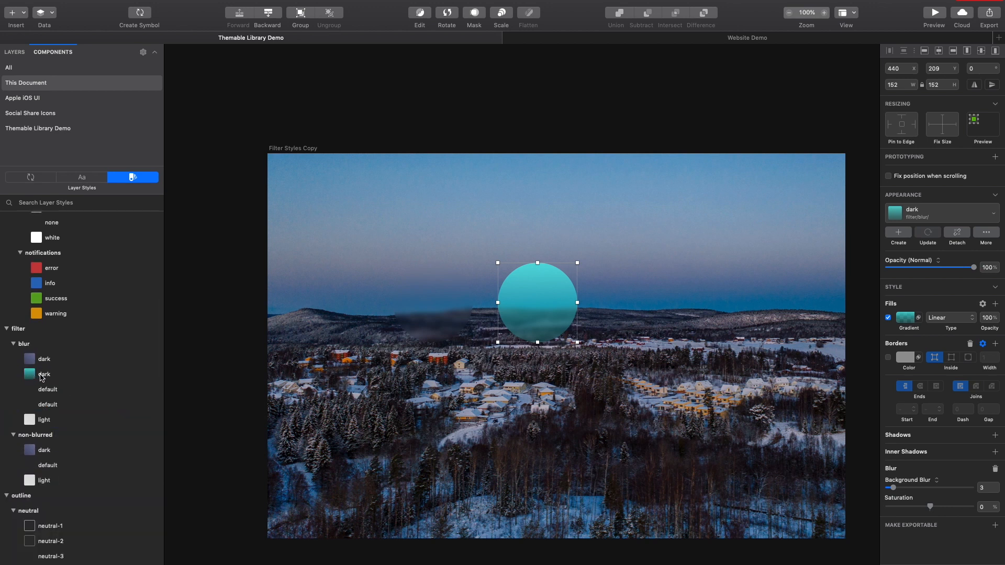
Apply the teal filter/blur/dark style to the plain blurred circle, and the second filter/blur/default style to the teal circle.
click(442, 309)
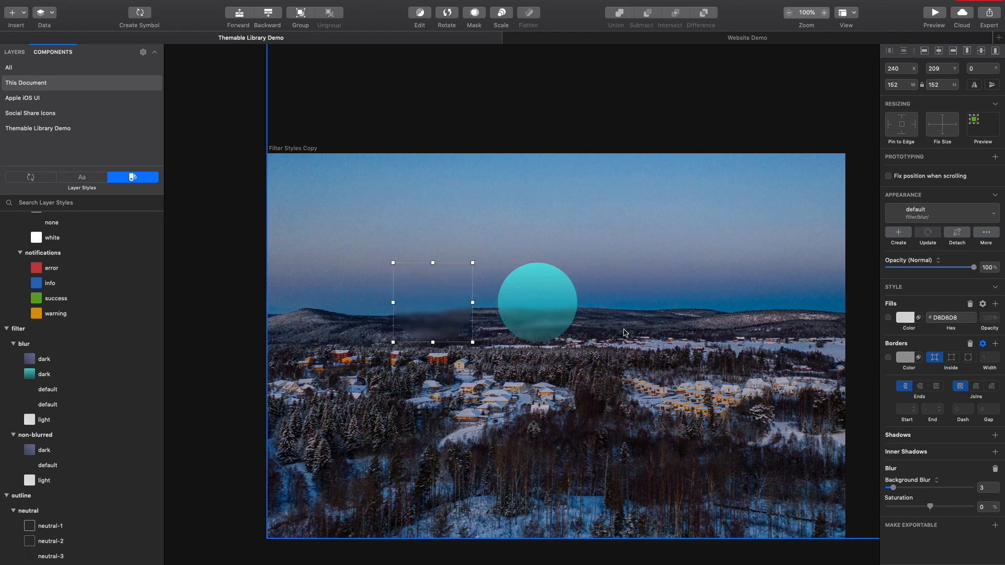
click(941, 215)
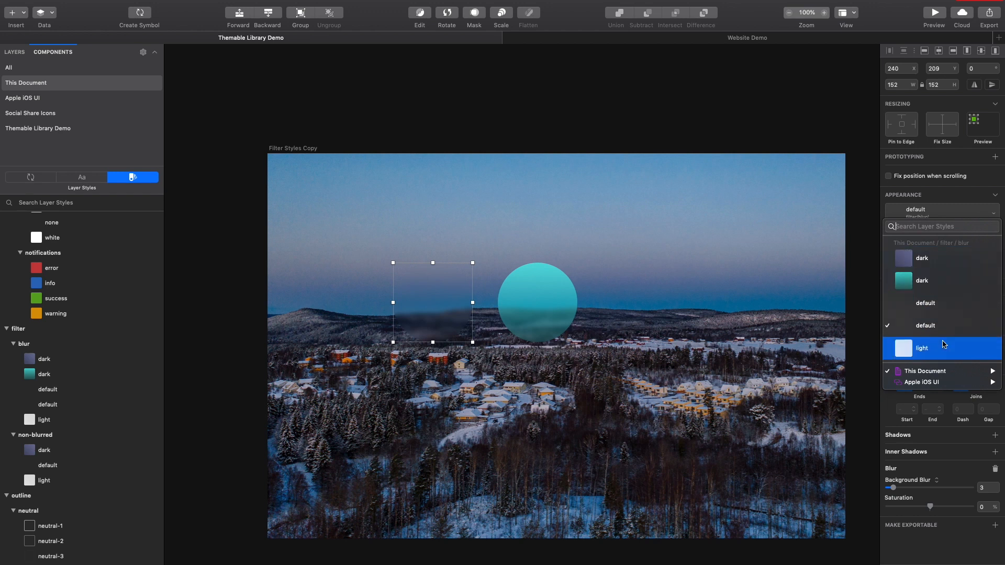
click(934, 291)
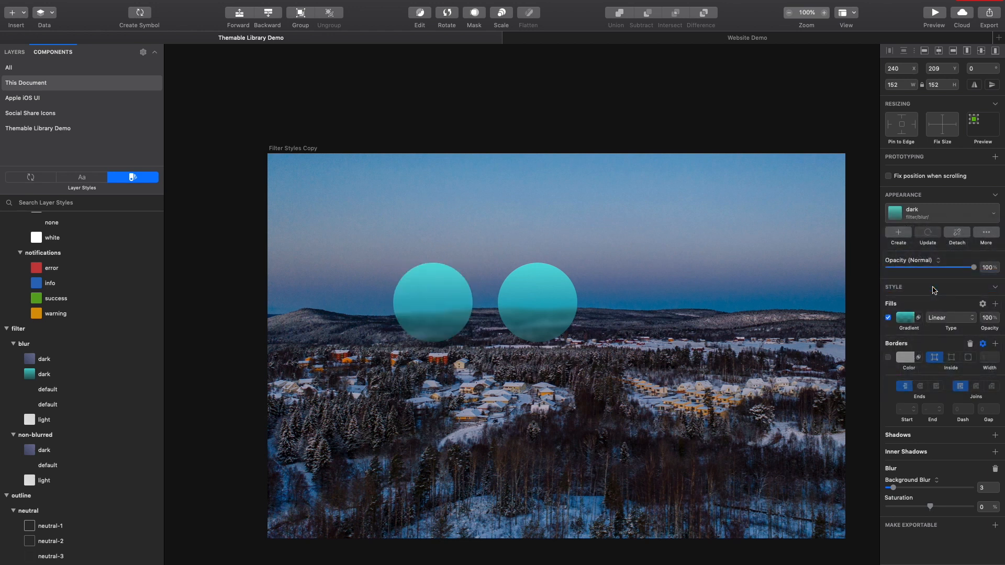
click(524, 298)
click(936, 216)
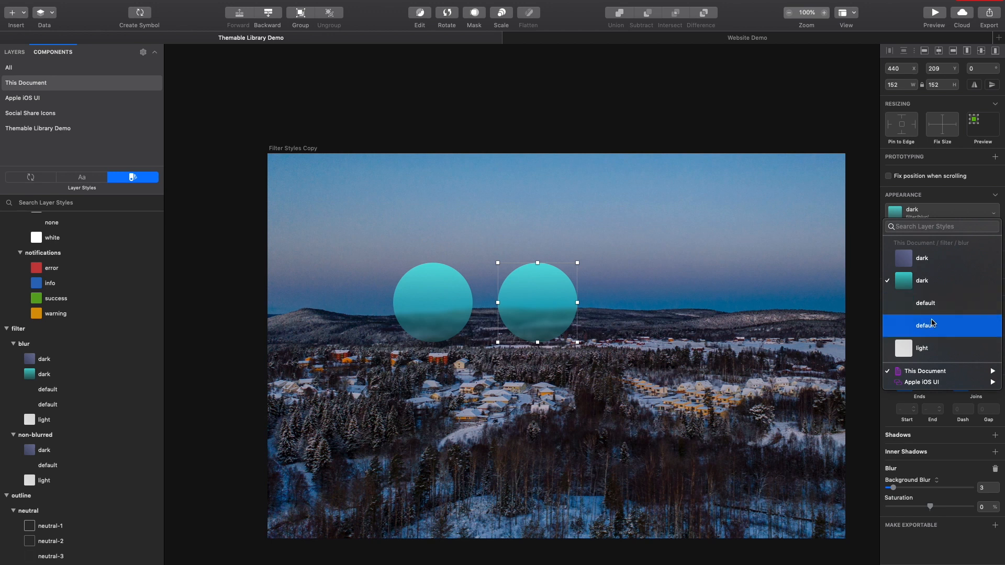
click(933, 320)
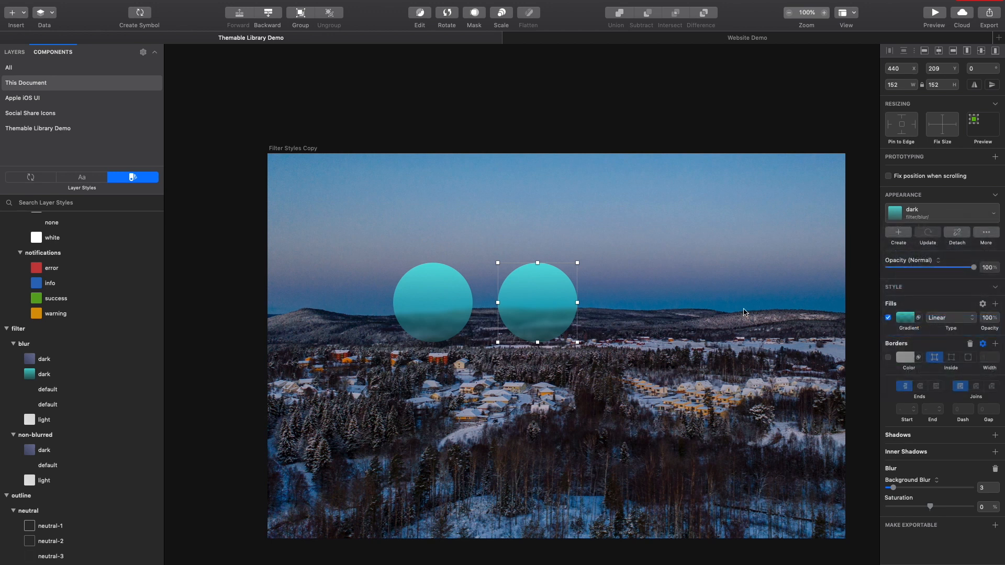
Undo the two test style swaps on the circles.
scroll(76, 350, up, 5)
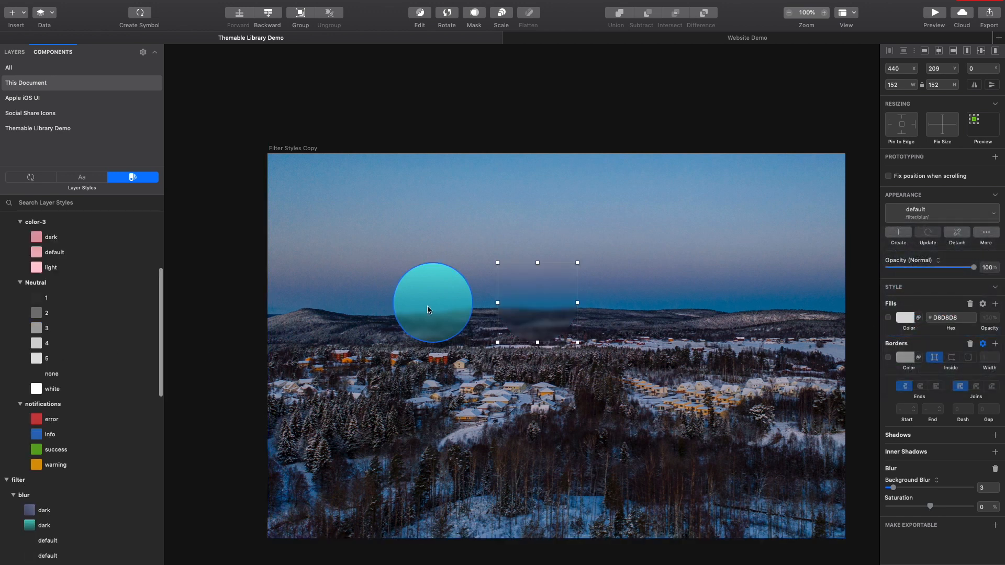
scroll(539, 320, up, 10)
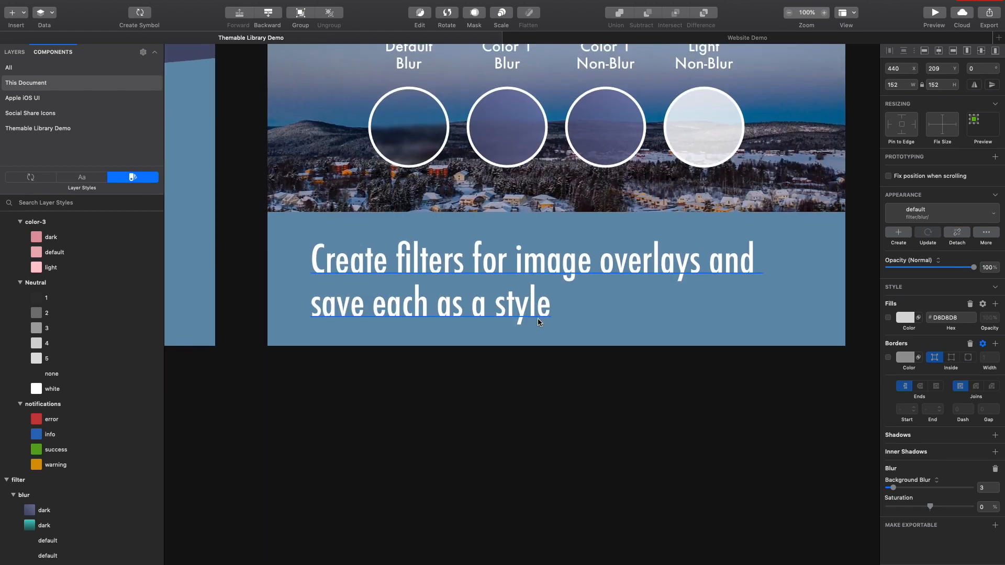
scroll(538, 318, down, 10)
scroll(539, 320, down, 8)
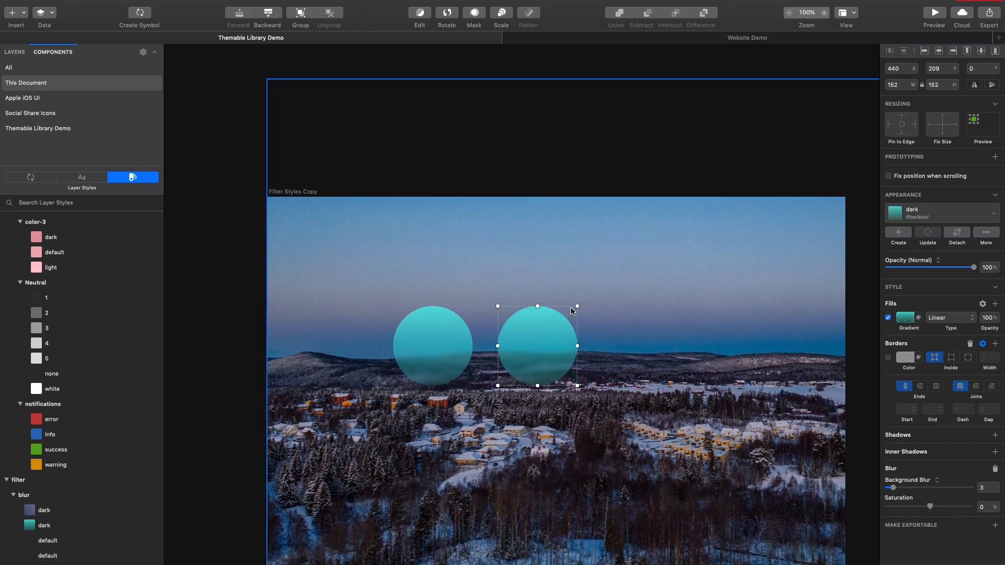
key(super+z)
Duplicate the teal circle horizontally to about X 665, Y 209, and remove the copy's background blur.
click(541, 339)
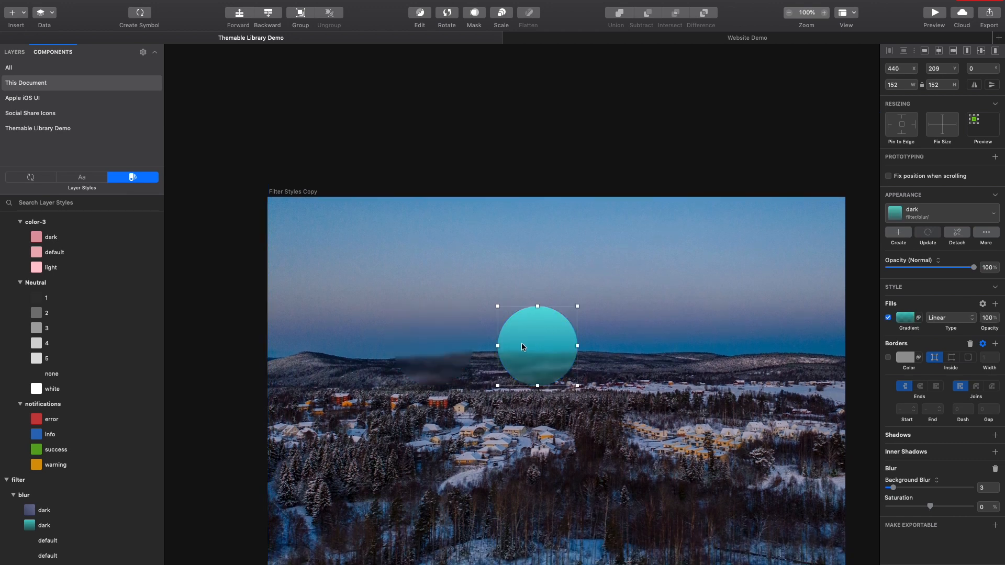
drag(522, 343, 636, 341)
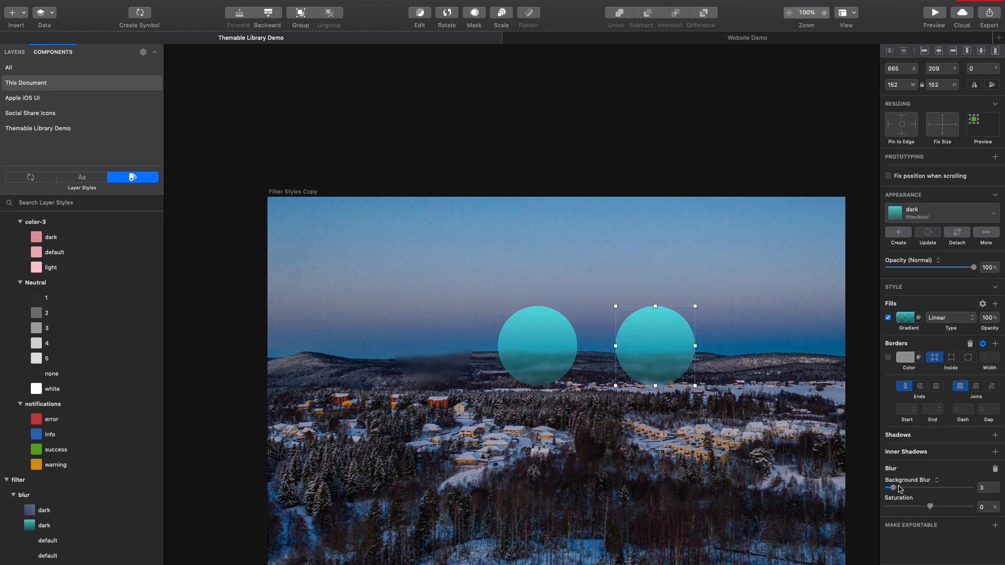
click(995, 468)
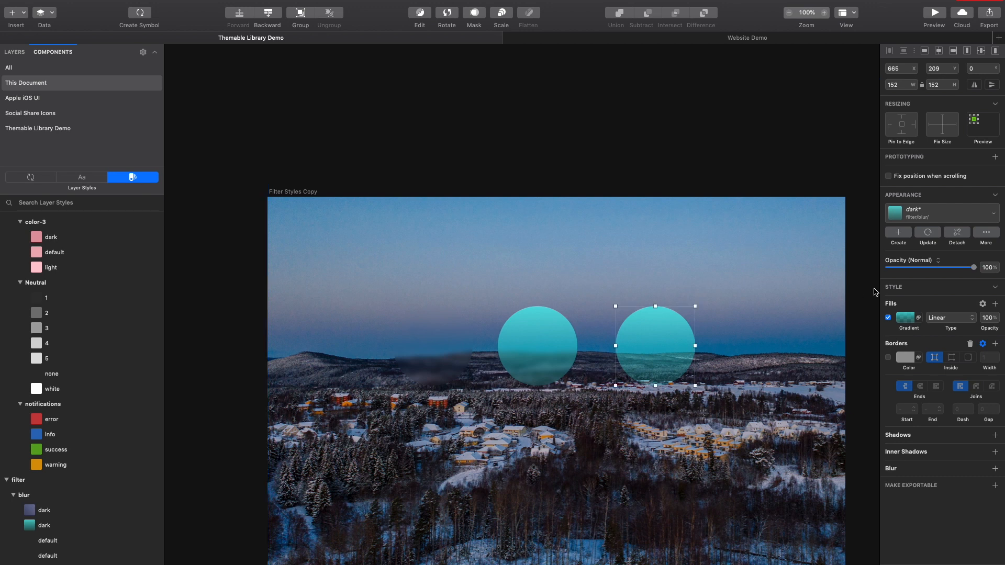
Create a layer style named filter/non-blurred/dark-test from the unblurred teal circle.
click(906, 235)
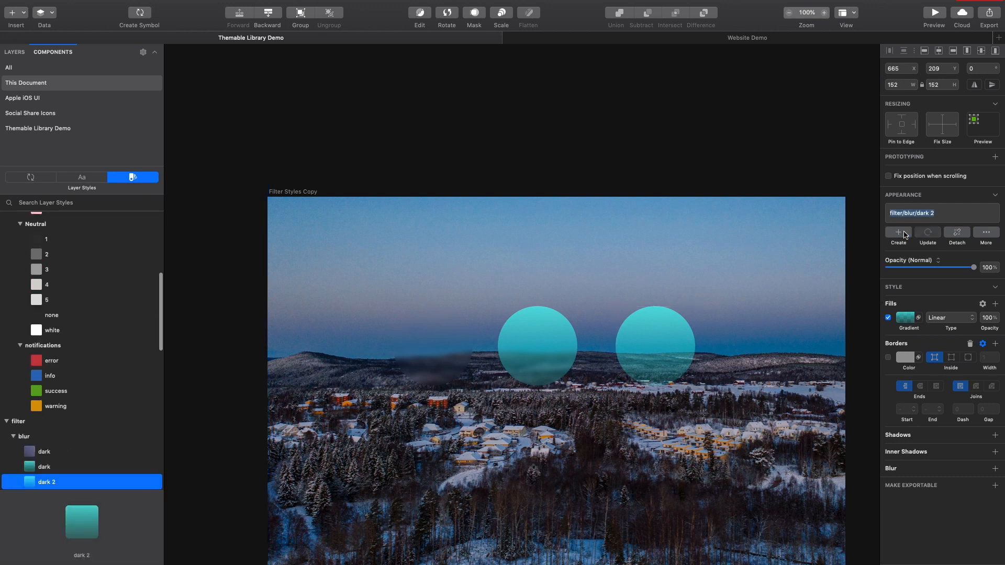
scroll(66, 342, down, 5)
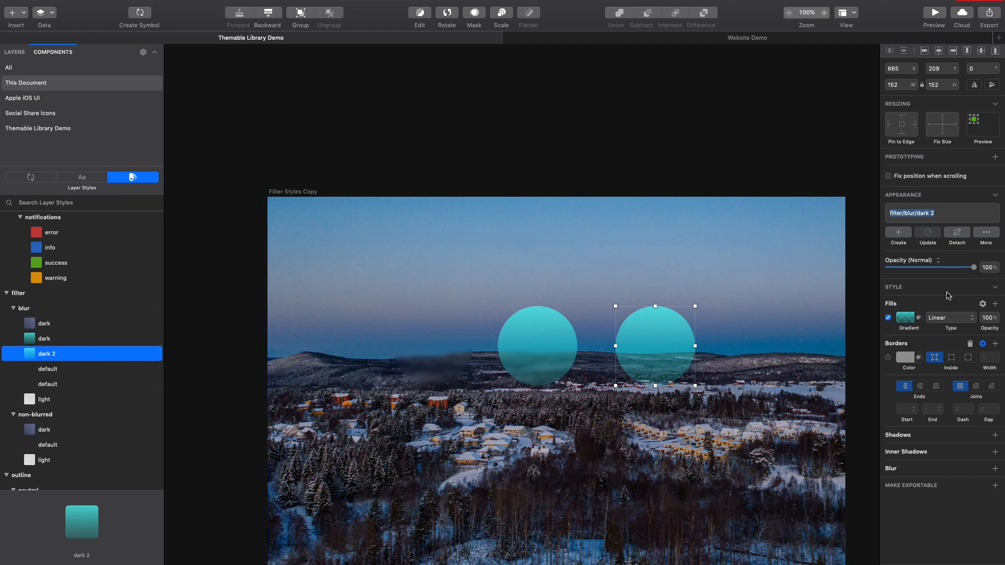
click(903, 235)
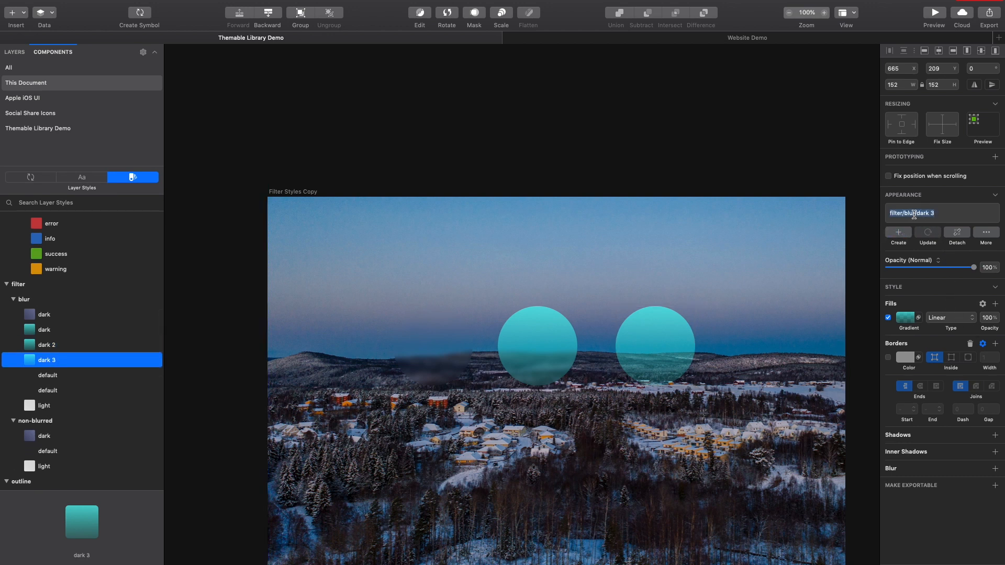
click(915, 214)
click(907, 213)
text(non-blurred)
click(961, 213)
key(Return)
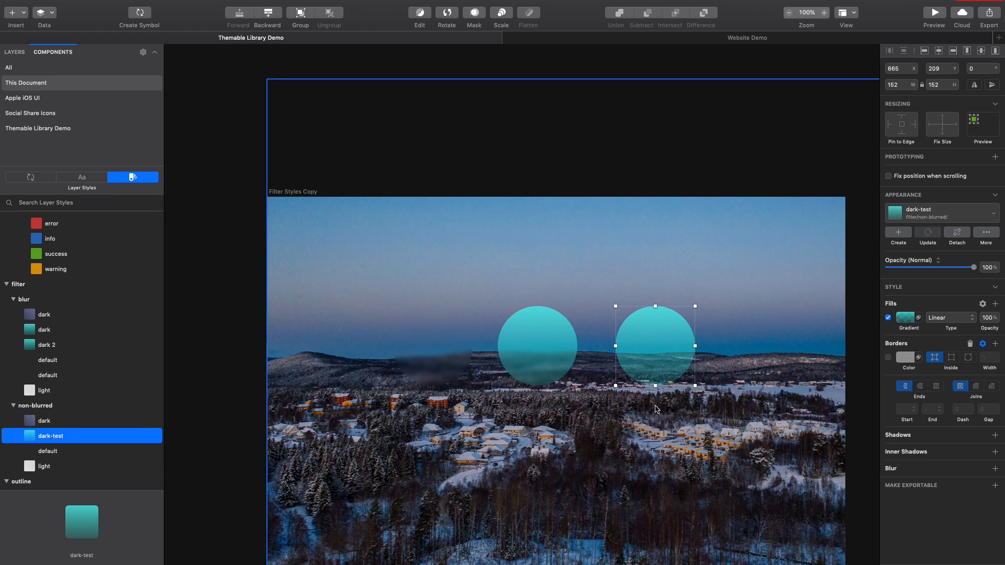
Duplicate the unblurred teal circle to about X 858, Y 209, and give the copy a solid FFFFFF fill at 80% opacity.
click(651, 350)
drag(652, 350, 753, 349)
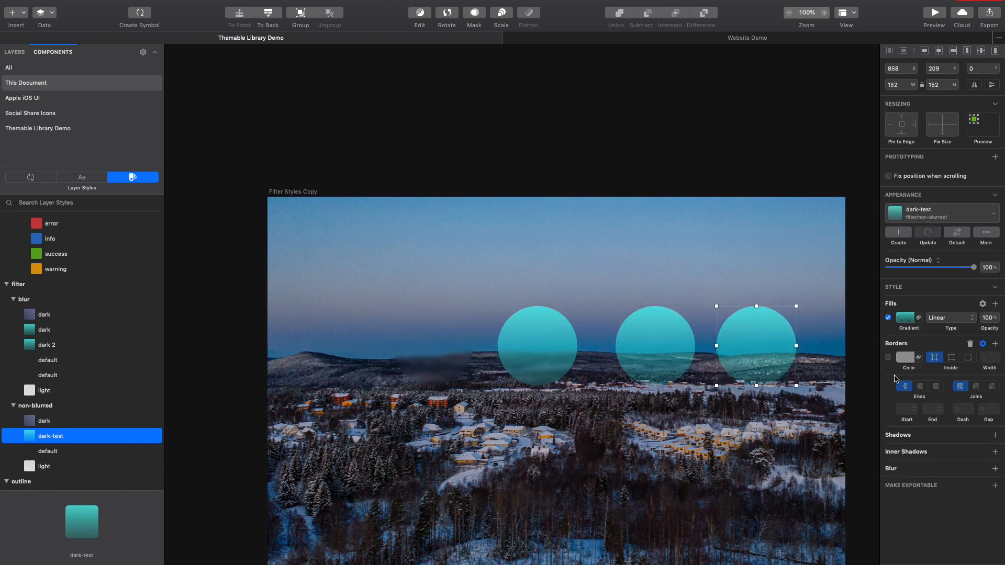
click(907, 323)
click(904, 319)
click(904, 319)
click(904, 319)
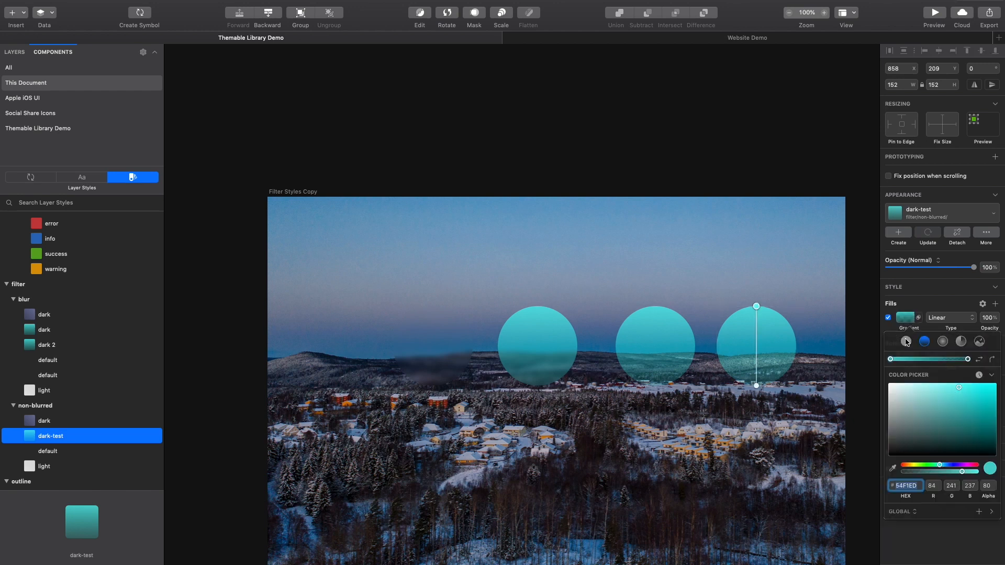
click(907, 341)
drag(920, 411, 882, 360)
click(977, 457)
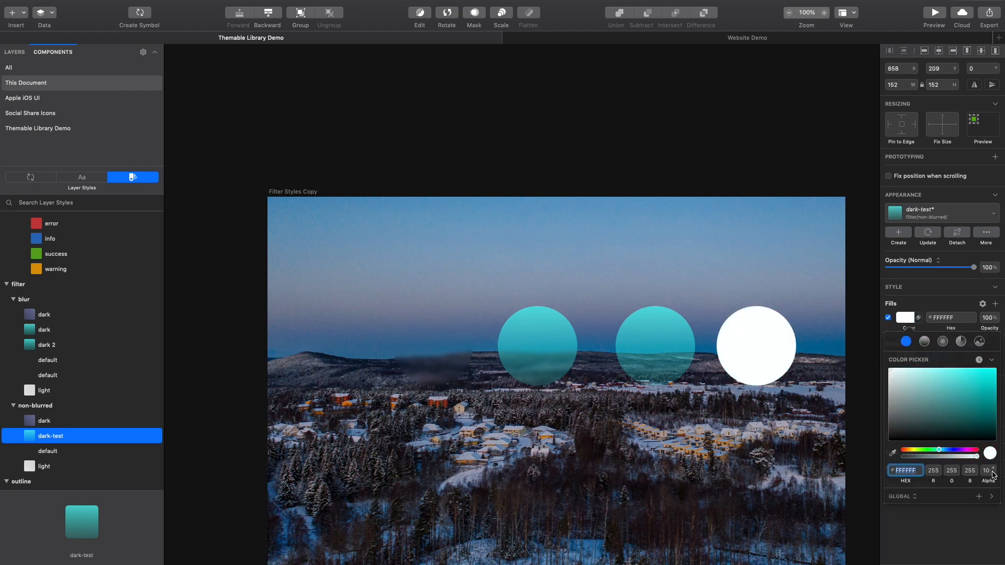
drag(993, 474, 993, 476)
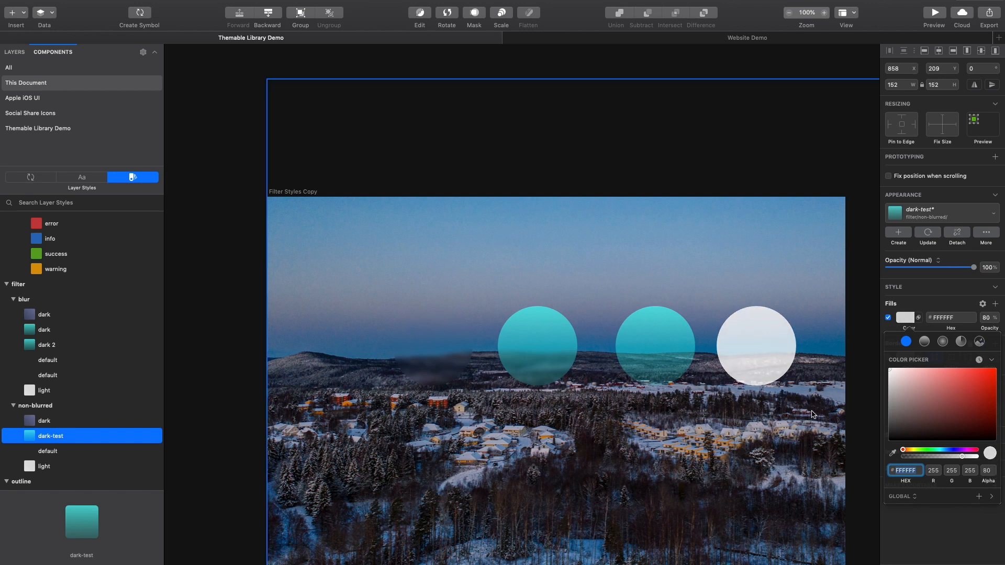
click(775, 416)
Try to create a non-blurred light filter layer style from the white circle.
click(767, 362)
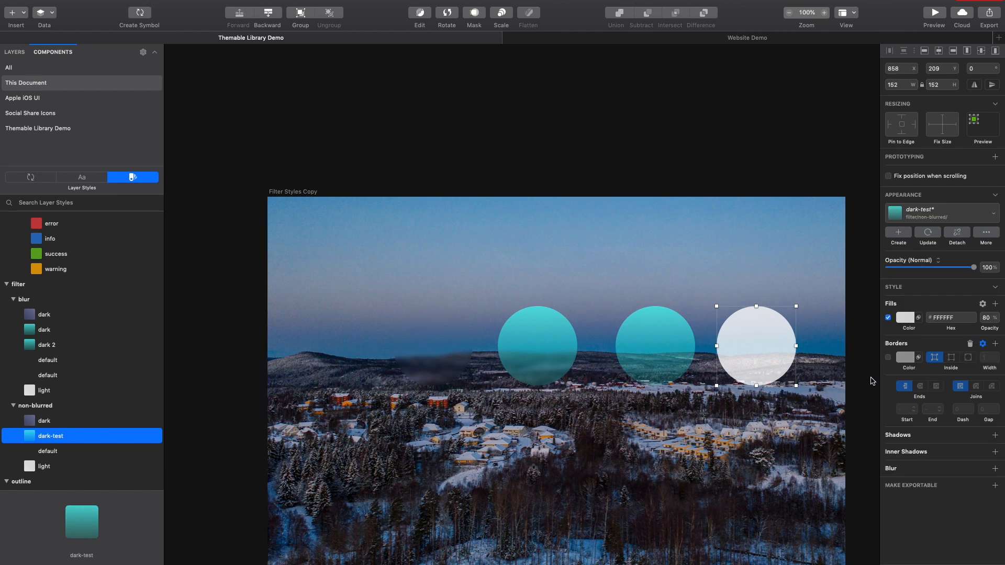
click(898, 232)
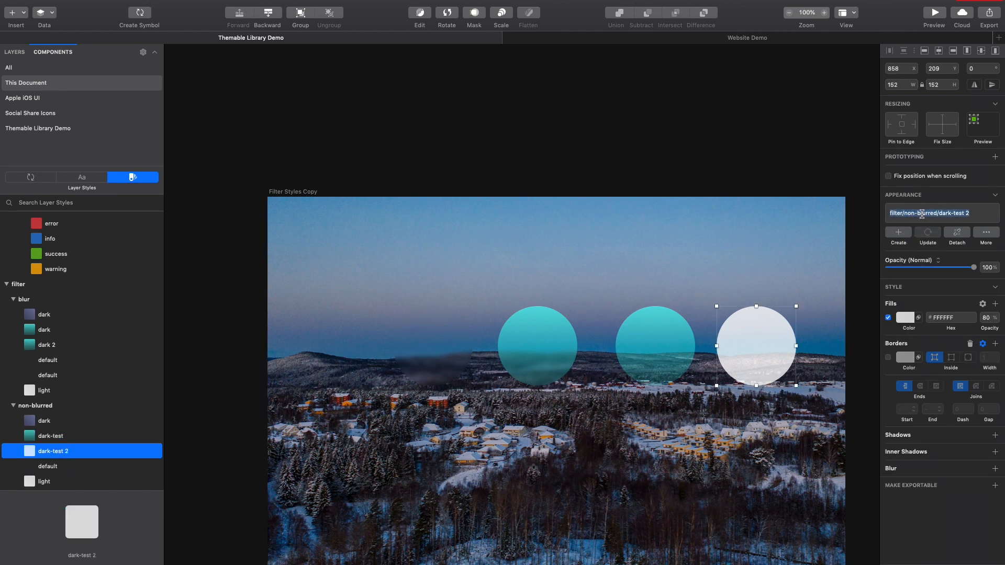
click(926, 214)
drag(939, 212, 979, 211)
text(ligh)
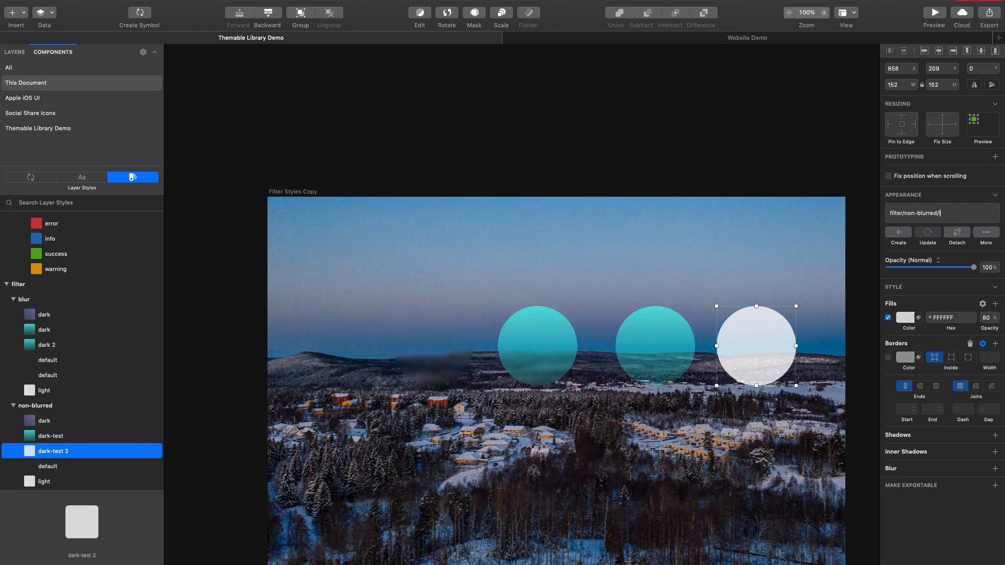
click(900, 234)
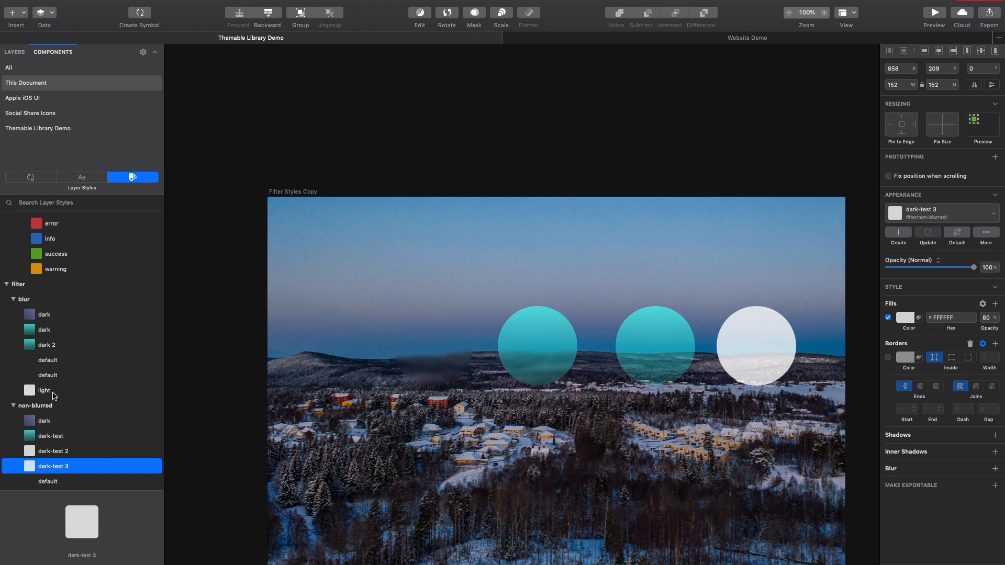
scroll(55, 395, down, 2)
scroll(55, 396, down, 1)
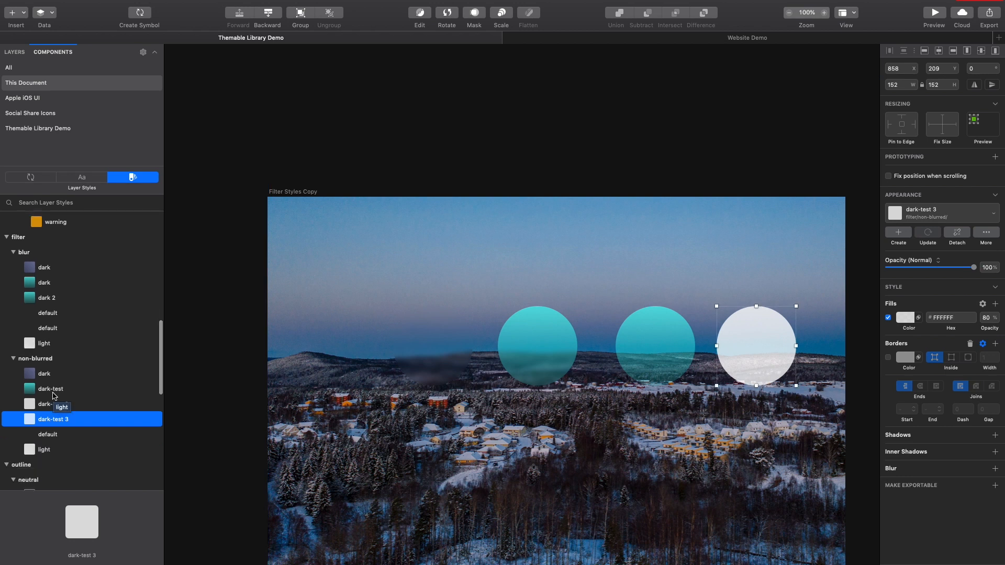
scroll(55, 396, down, 1)
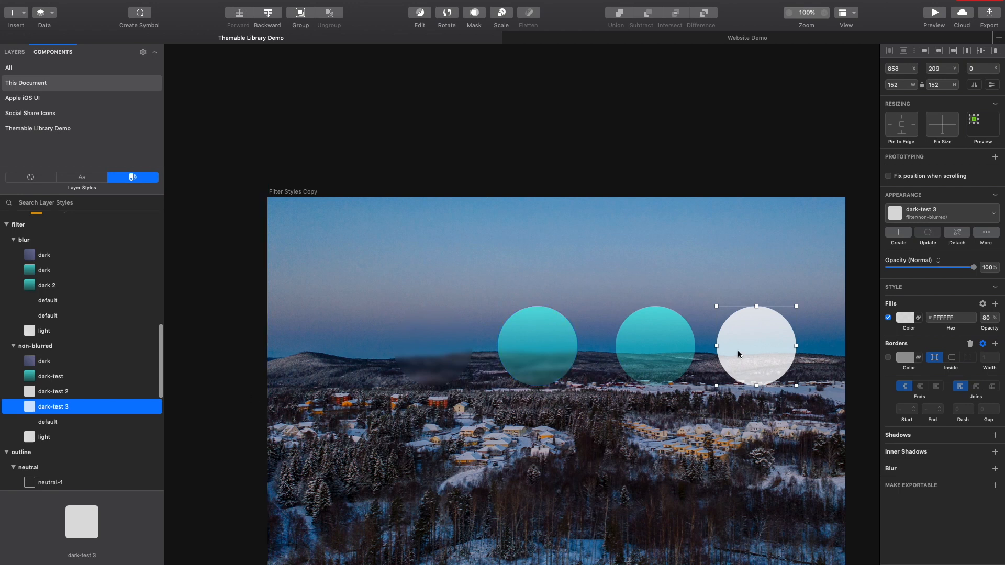
Create a layer style named filter/non-blurred/light-test from the white circle.
click(899, 234)
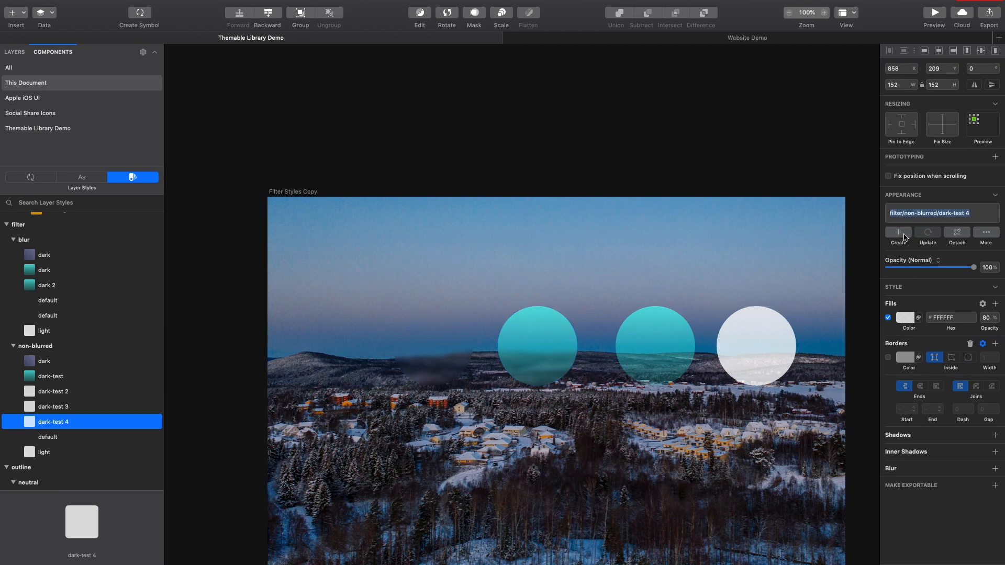
click(940, 213)
drag(940, 212, 984, 211)
text(ligh)
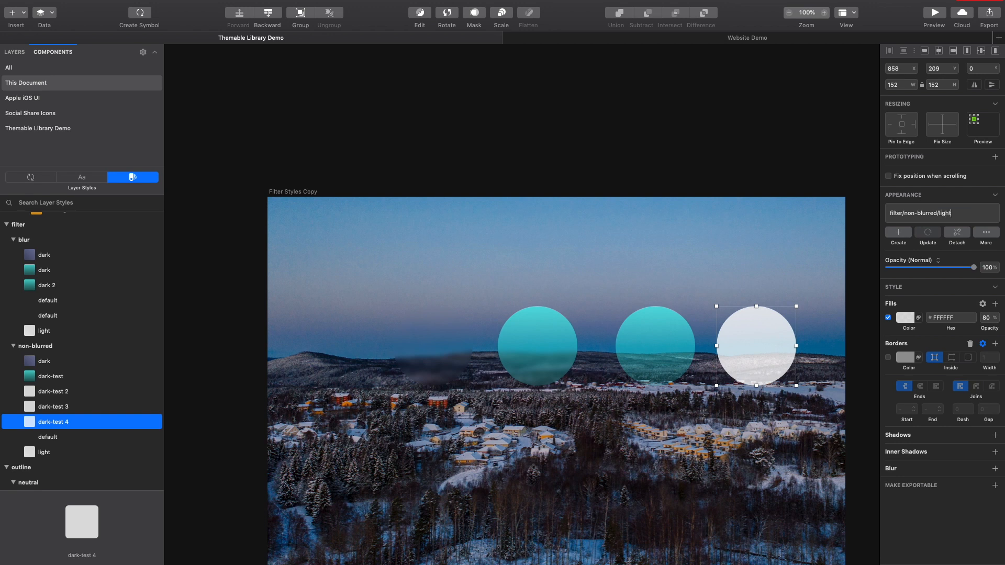
text(t-test)
key(Return)
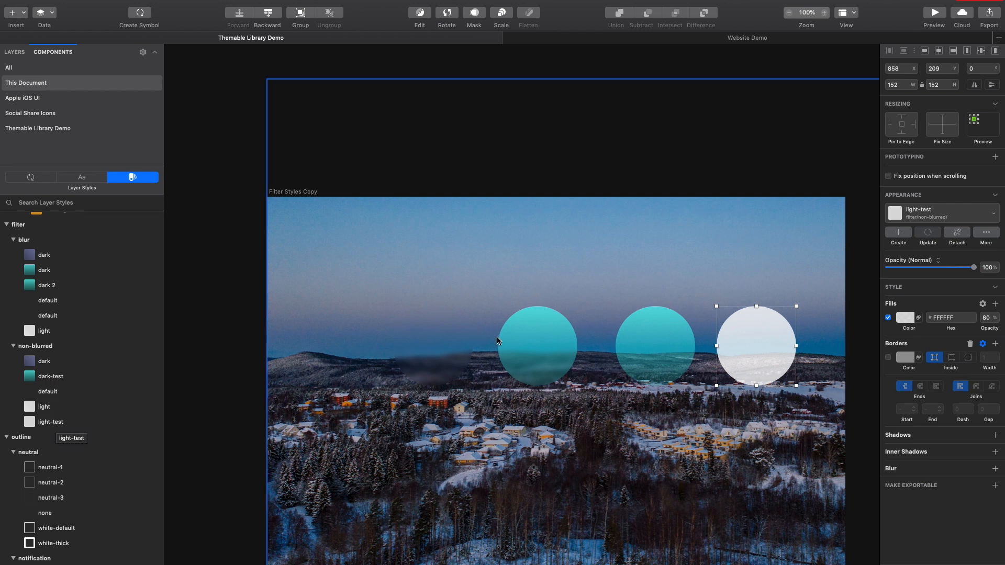
Try the filter/non-blurred/light-test style on the unblurred teal circle and undo the swap.
click(539, 346)
click(51, 423)
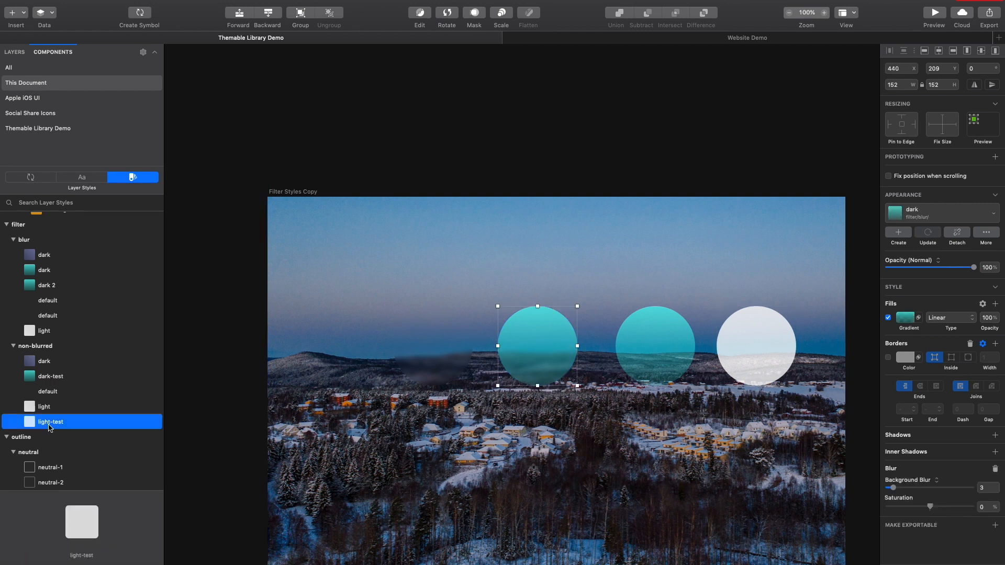
click(958, 220)
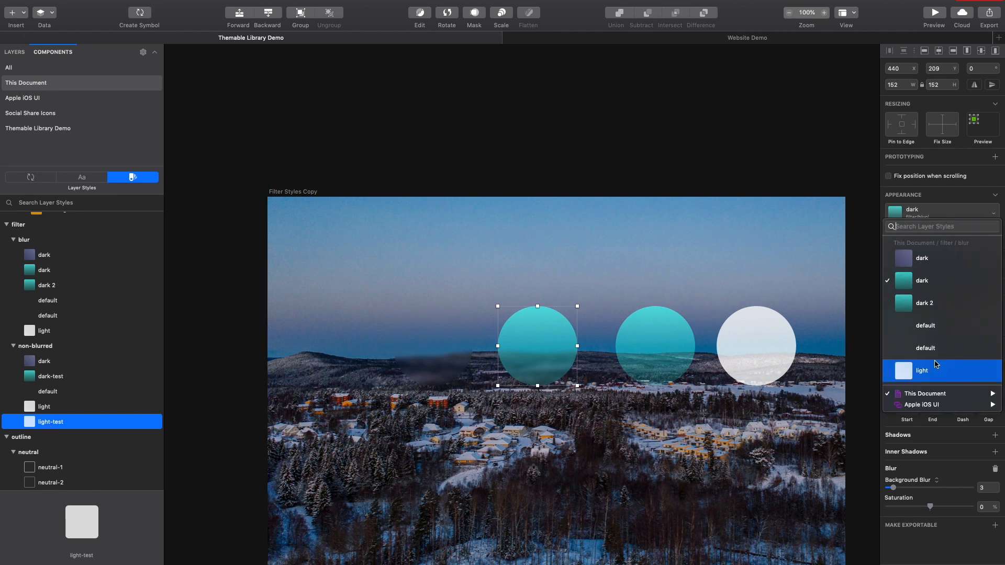
click(656, 332)
click(655, 335)
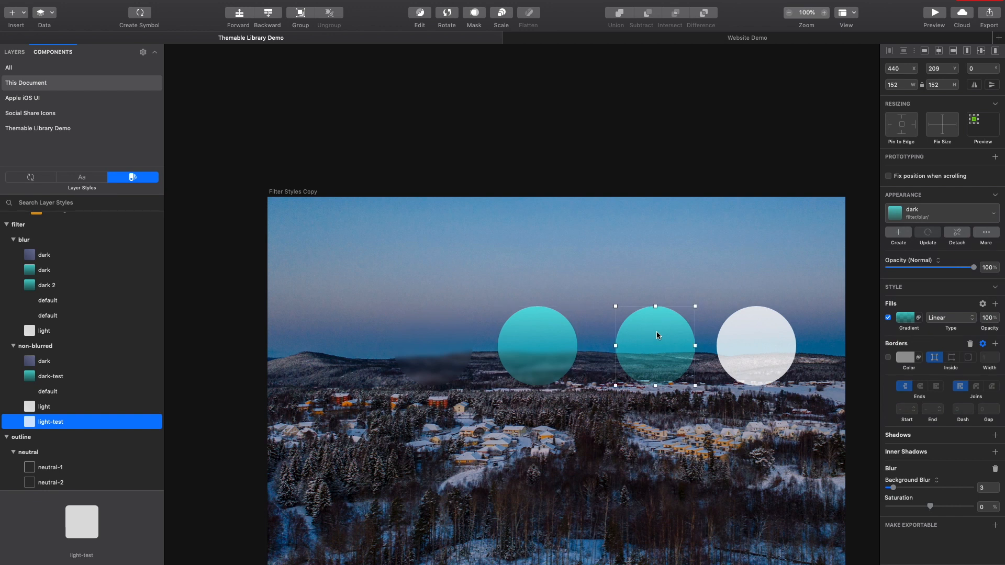
click(966, 220)
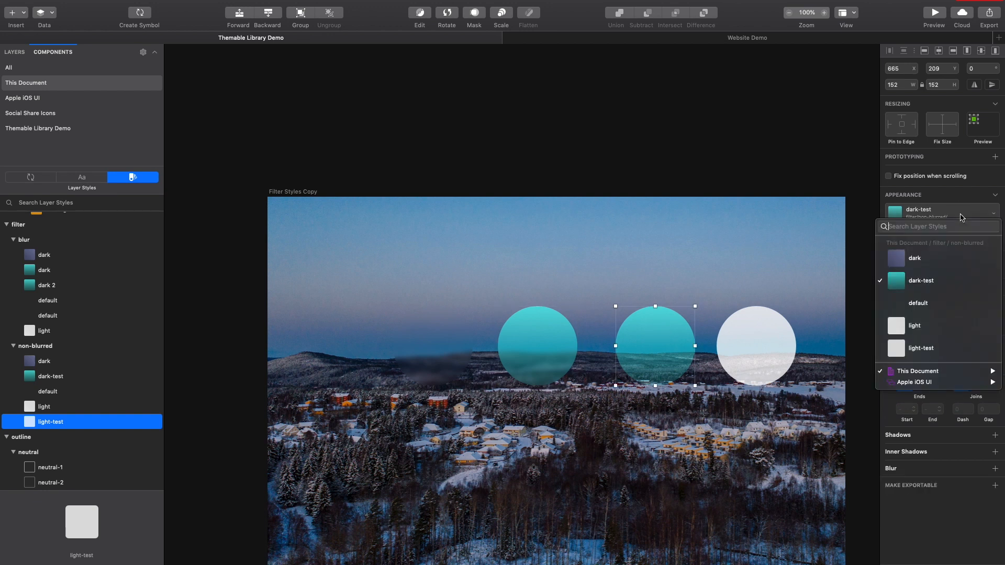
click(939, 349)
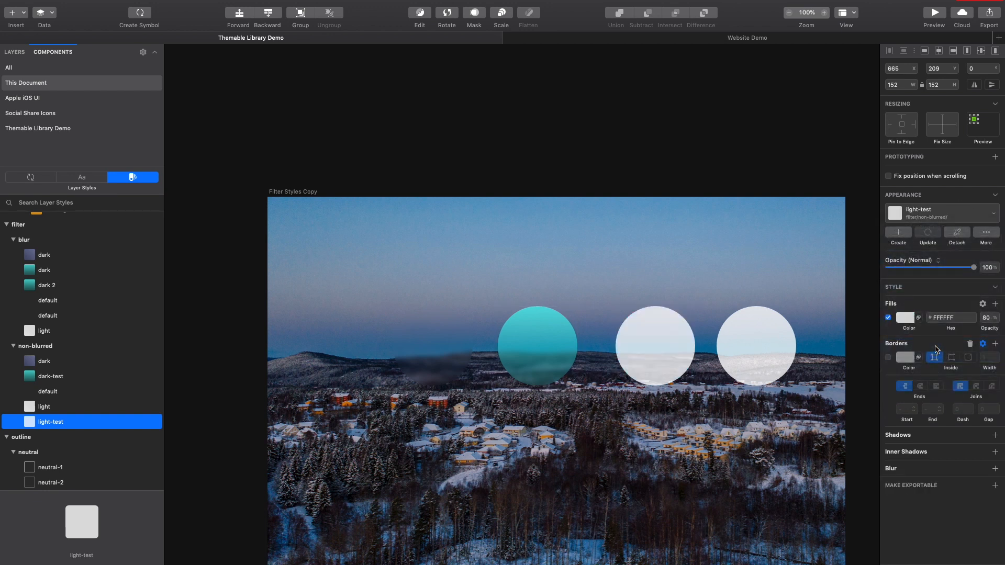
key(super+z)
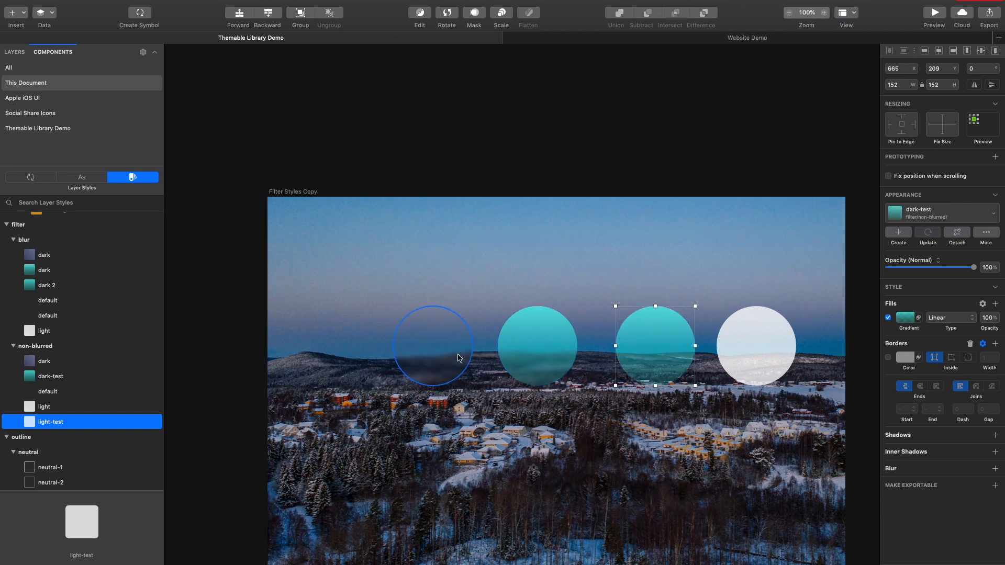
Delete the four test circles and the Filter Styles Copy artboard.
click(459, 357)
shift+click(552, 348)
shift+click(653, 348)
shift+click(730, 348)
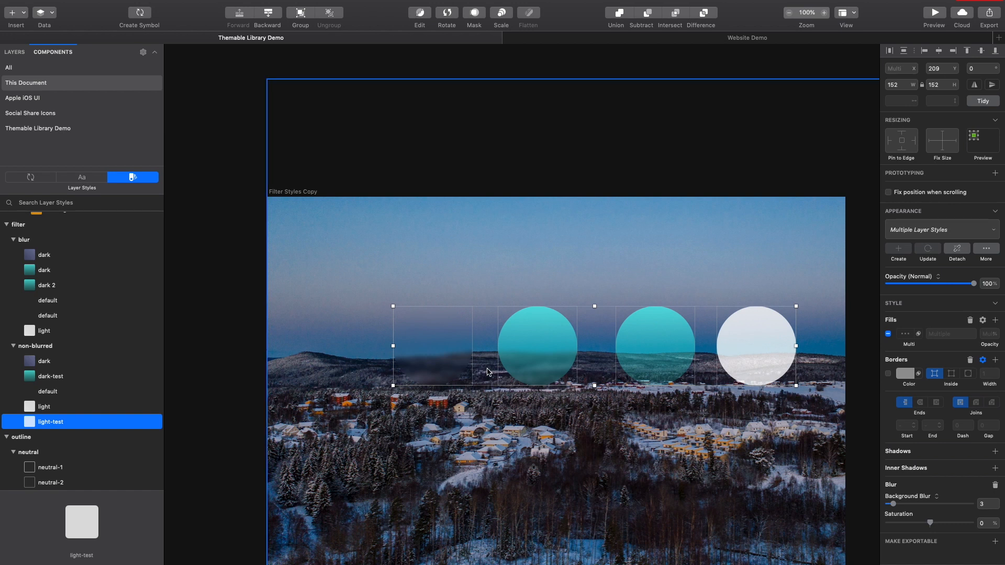
key(Delete)
click(304, 193)
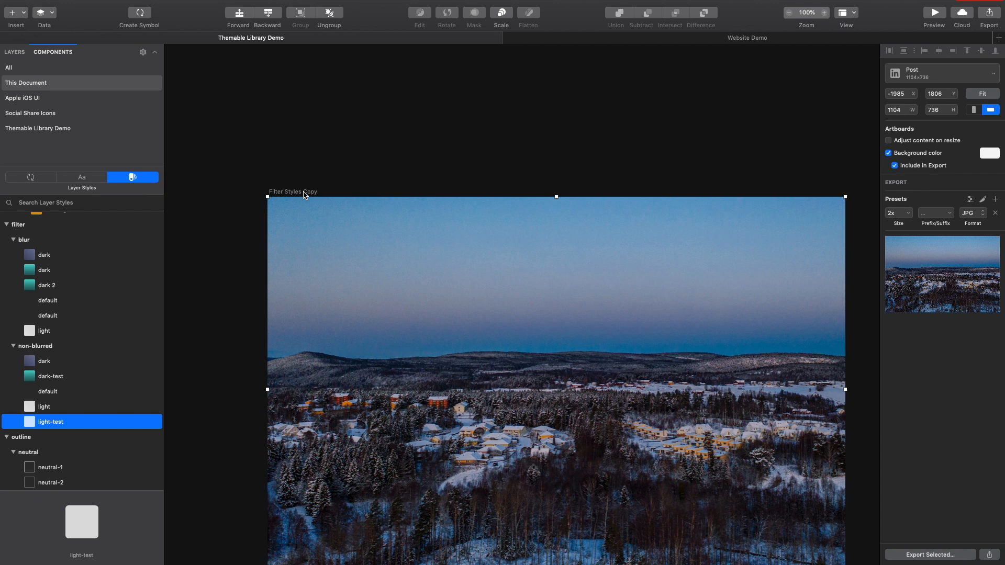
key(Delete)
key(Delete)
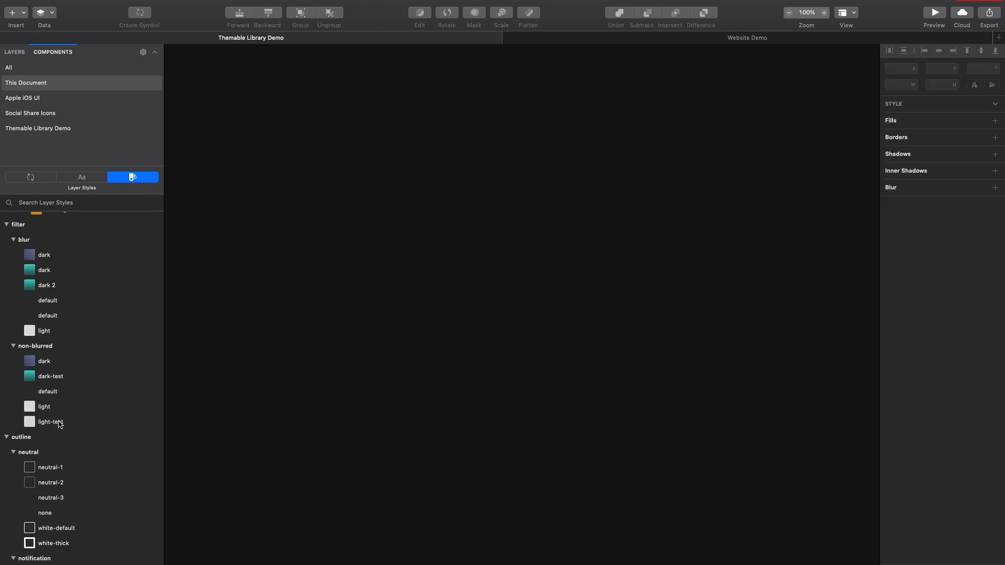
Delete the non-blurred light-test and dark-test layer styles, plus the blur group's teal dark, dark 2 and duplicate default styles.
click(49, 424)
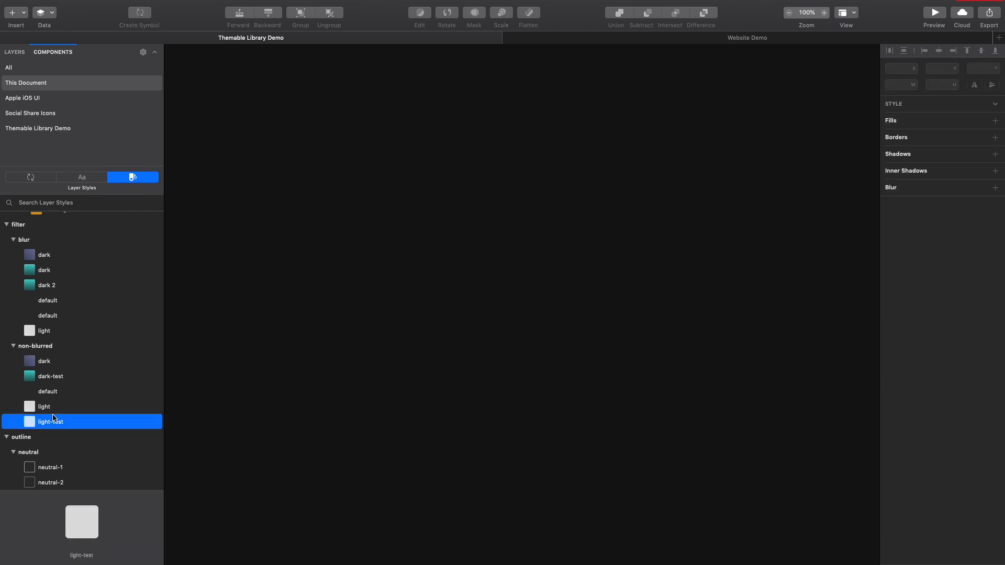
super+click(54, 380)
key(Delete)
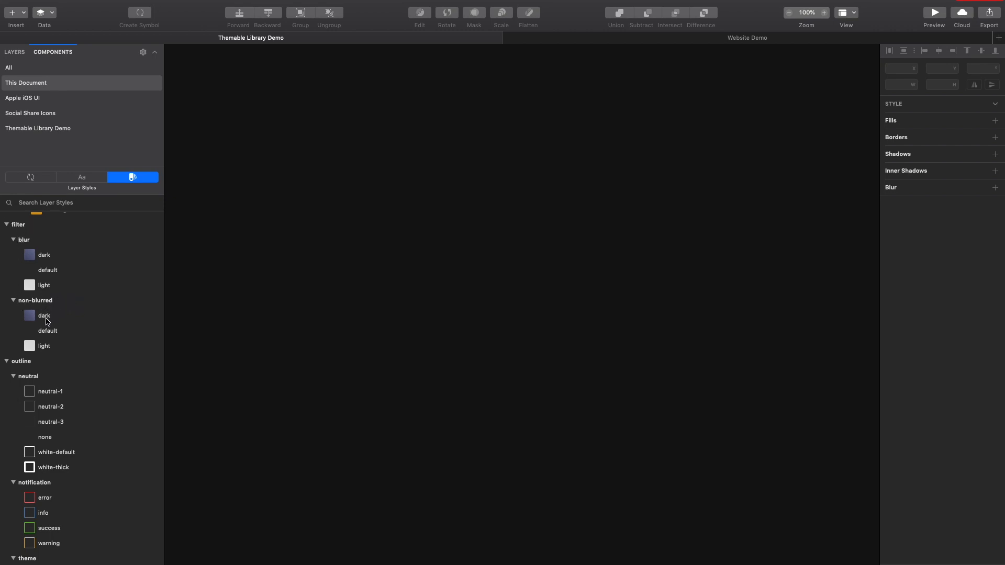
Duplicate the Shadow Styles artboard below the original and delete all content from the copy.
scroll(56, 348, up, 8)
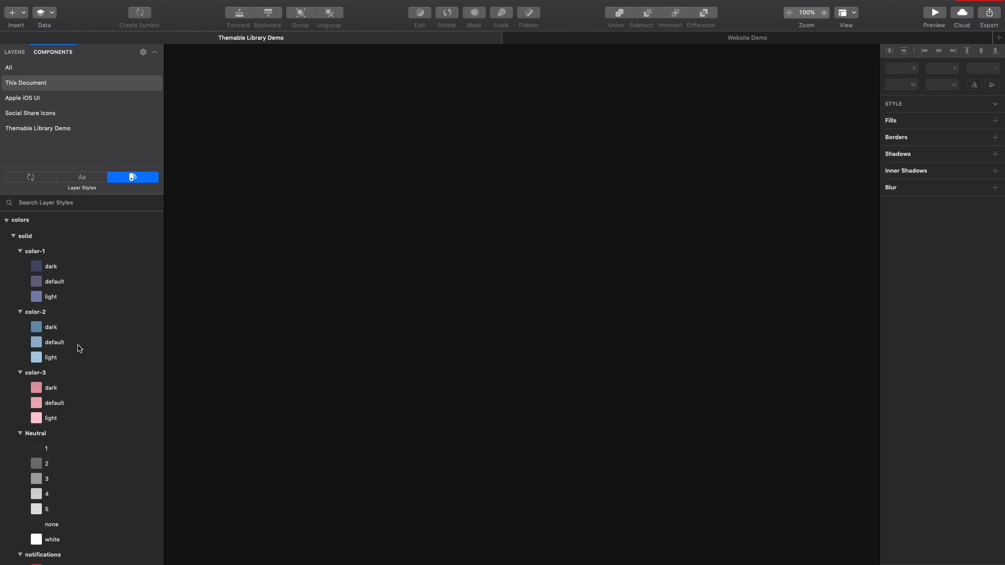
scroll(408, 345, up, 10)
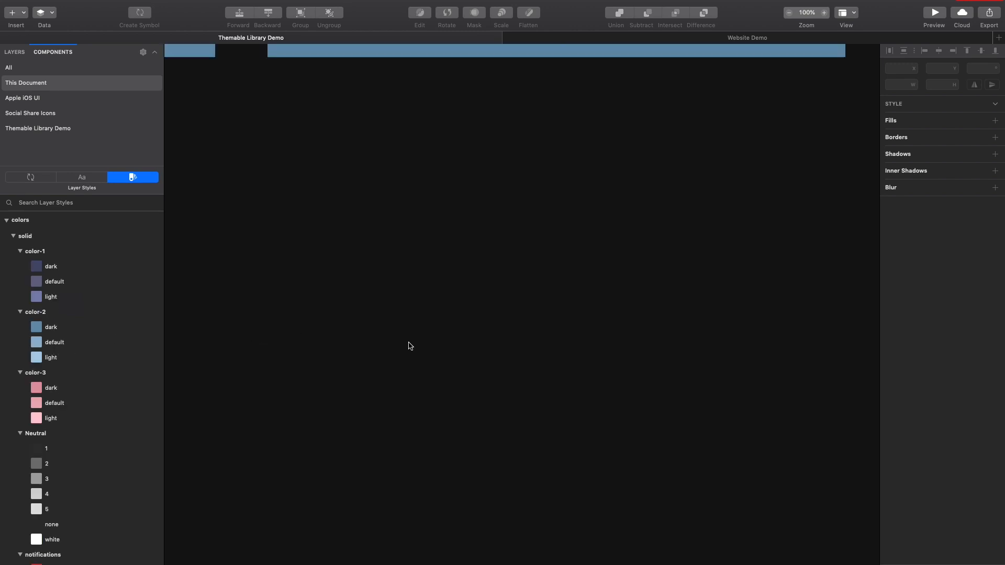
scroll(410, 345, right, 3)
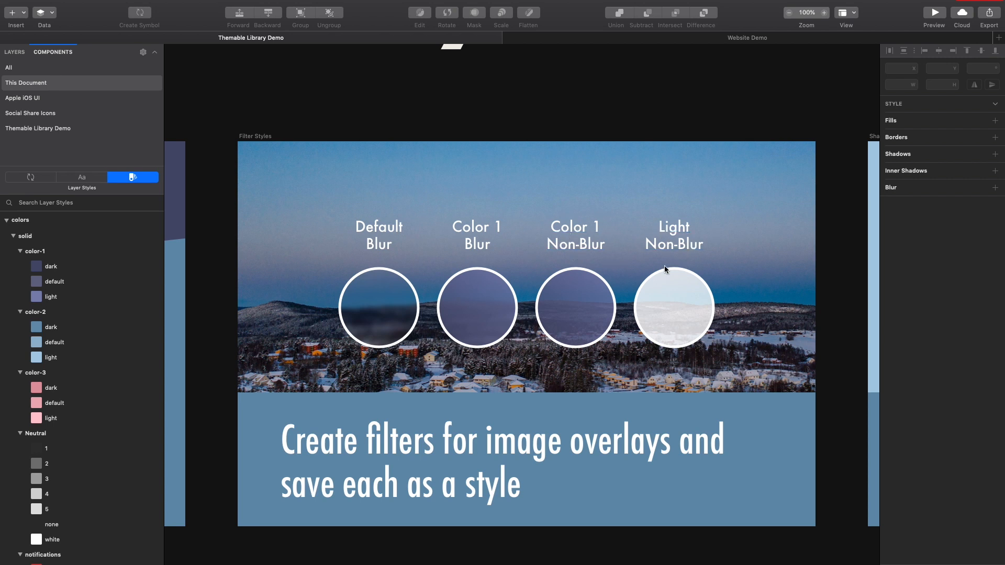
scroll(652, 309, right, 10)
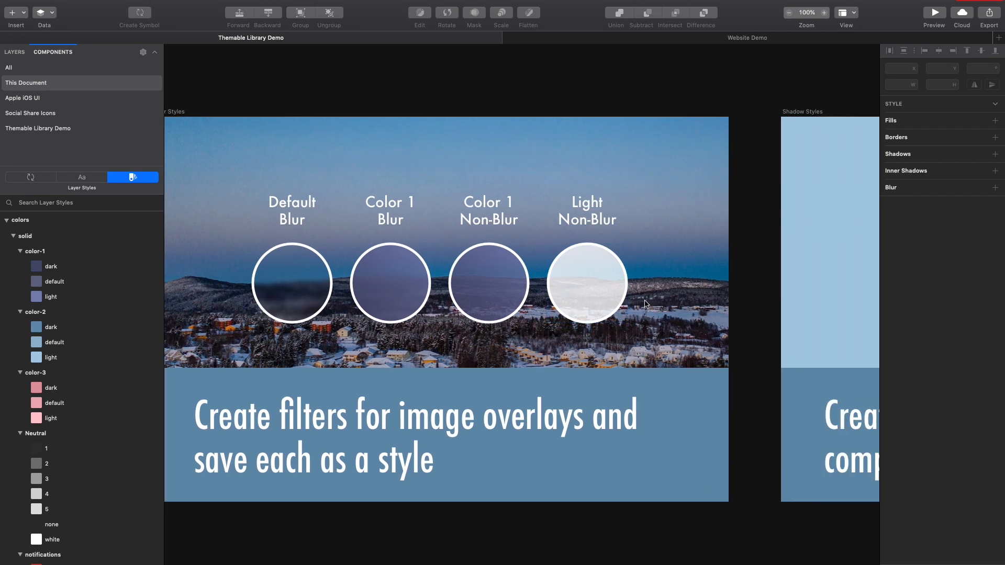
scroll(644, 304, right, 5)
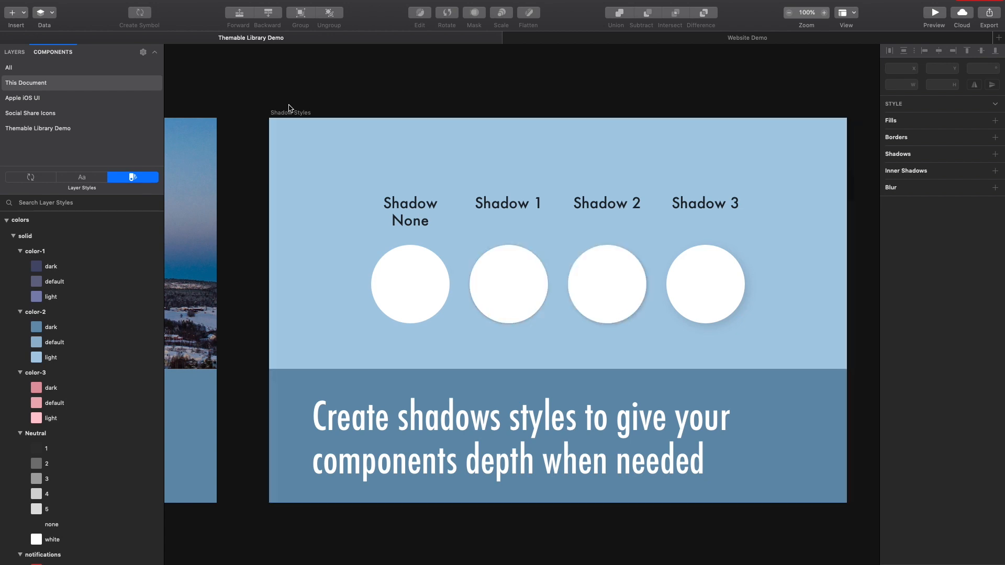
scroll(291, 108, down, 1)
drag(291, 103, 319, 534)
scroll(383, 406, down, 10)
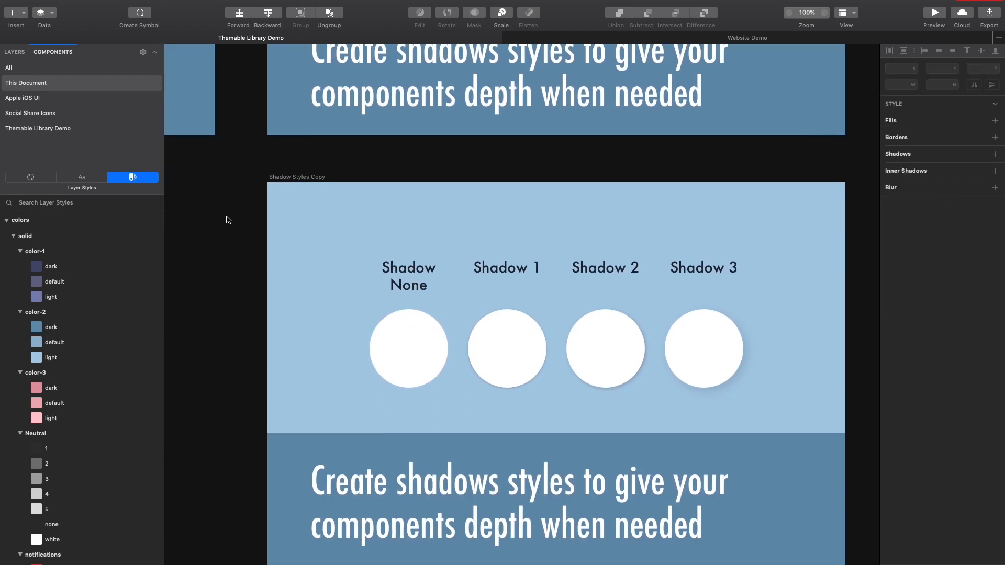
drag(225, 218, 815, 544)
key(Delete)
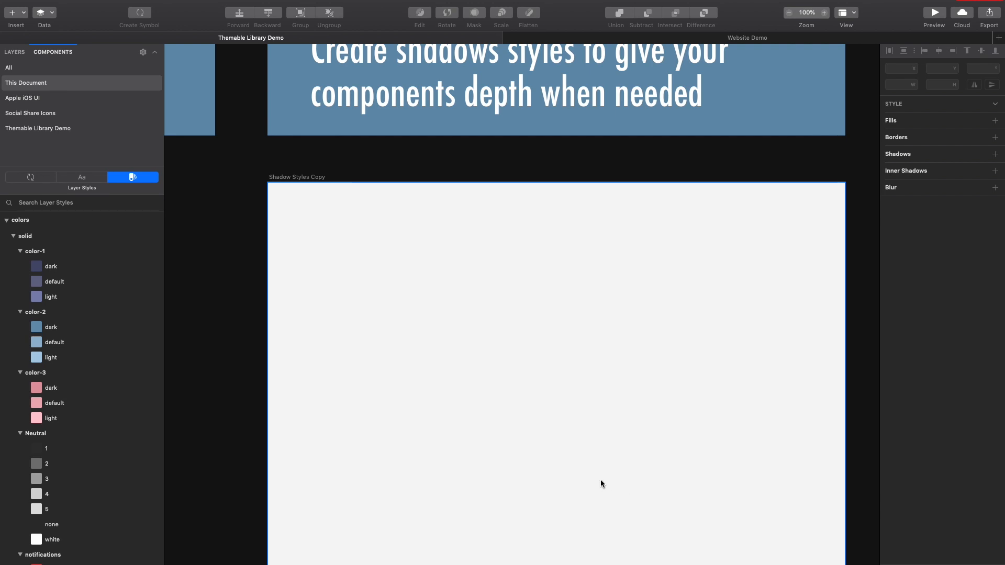
Draw a circle about 177 by 177 near X 214, Y 294 on the Shadow Styles Copy artboard, and disable its fill and border.
key(o)
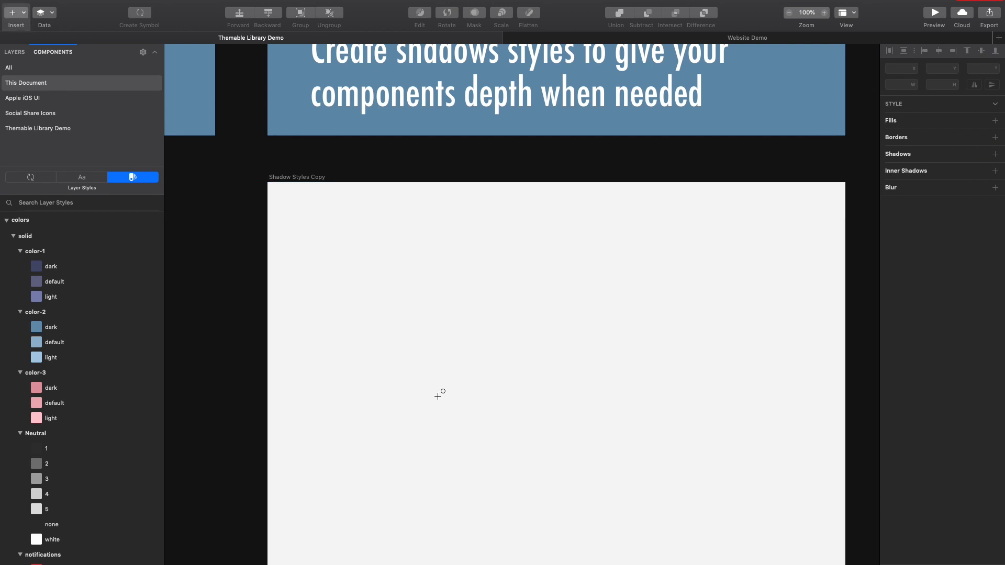
drag(380, 336, 471, 429)
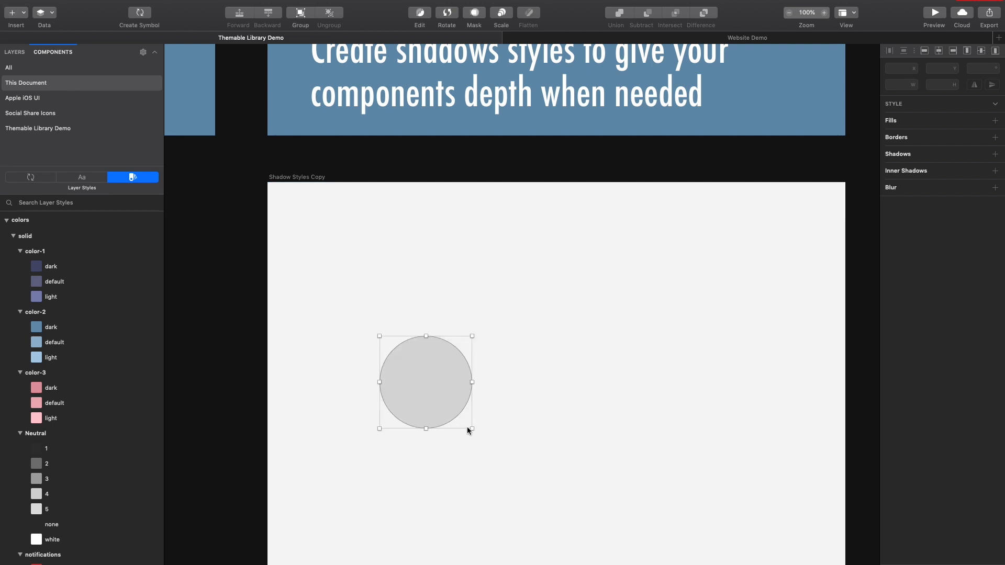
click(888, 317)
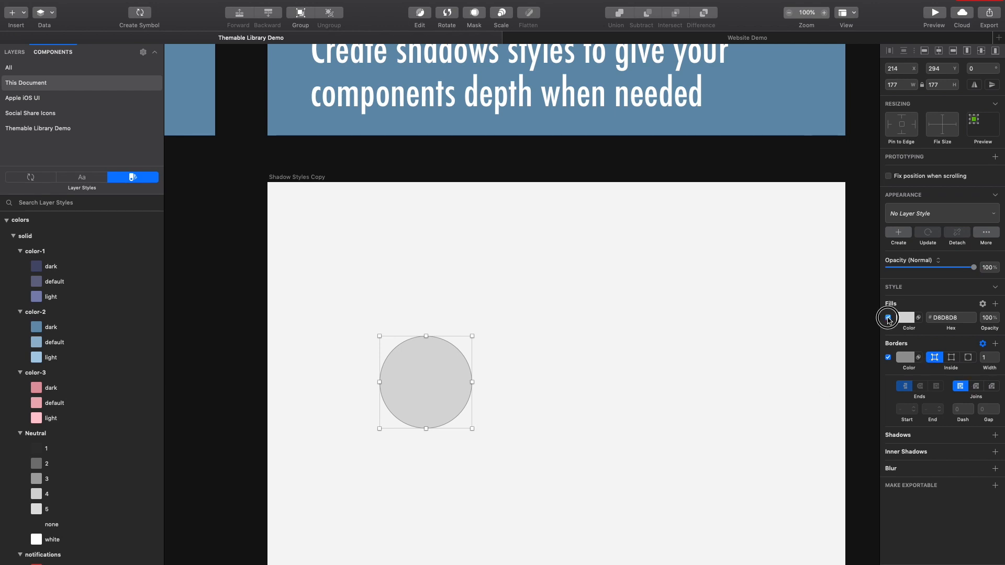
click(888, 358)
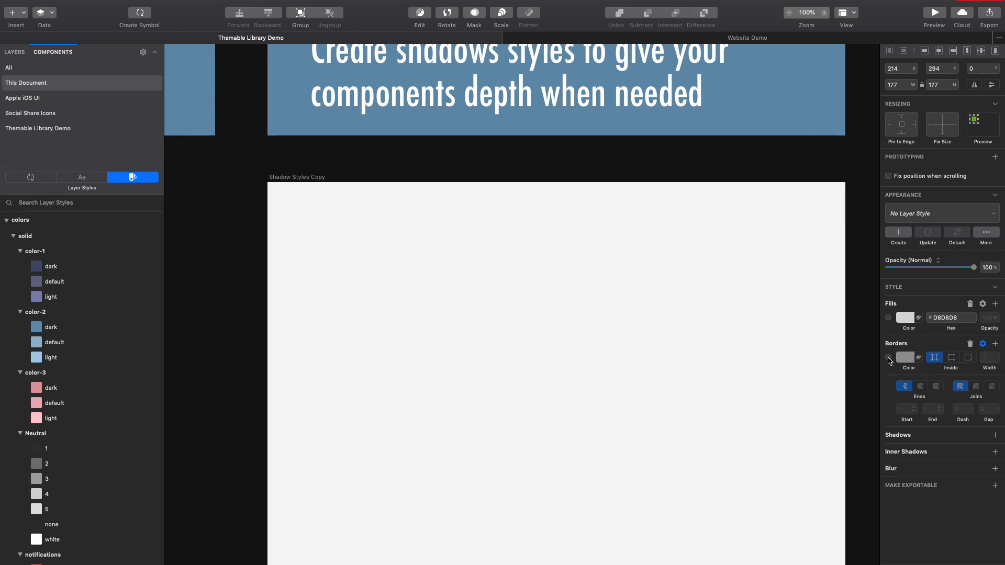
Add a shadow to the circle, trying an X offset of 10 before setting it back to 0.
click(923, 438)
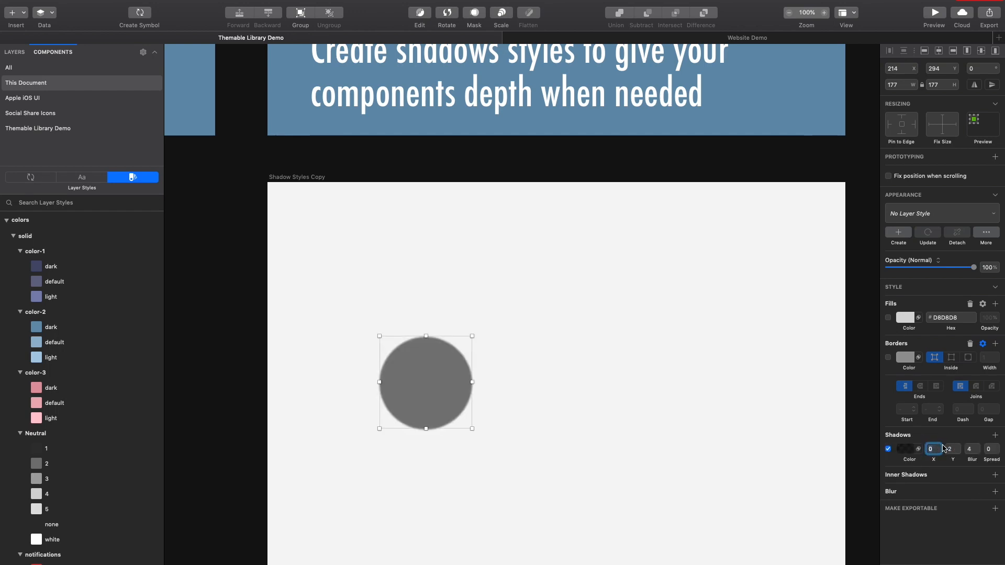
text(10)
key(Return)
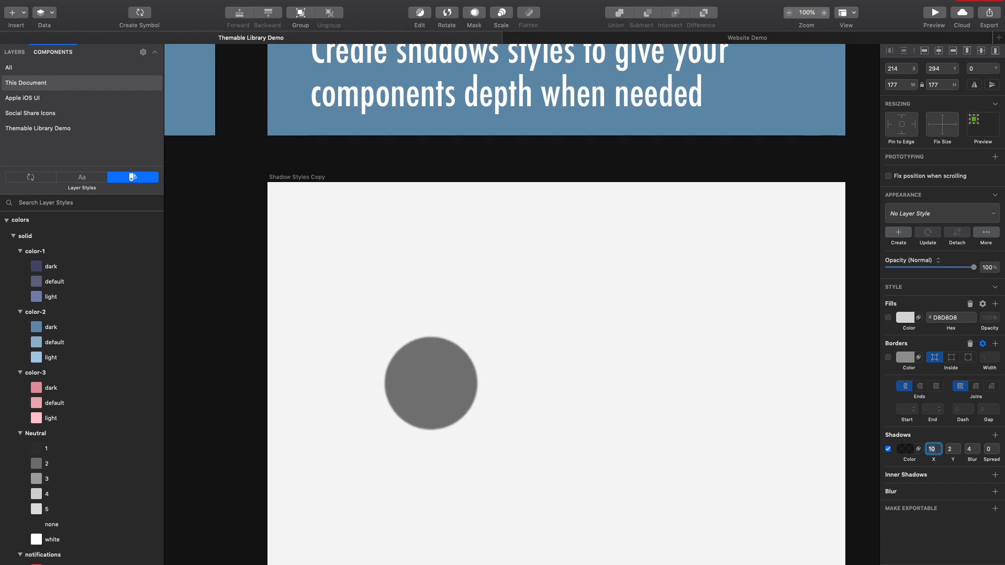
text(0)
key(Return)
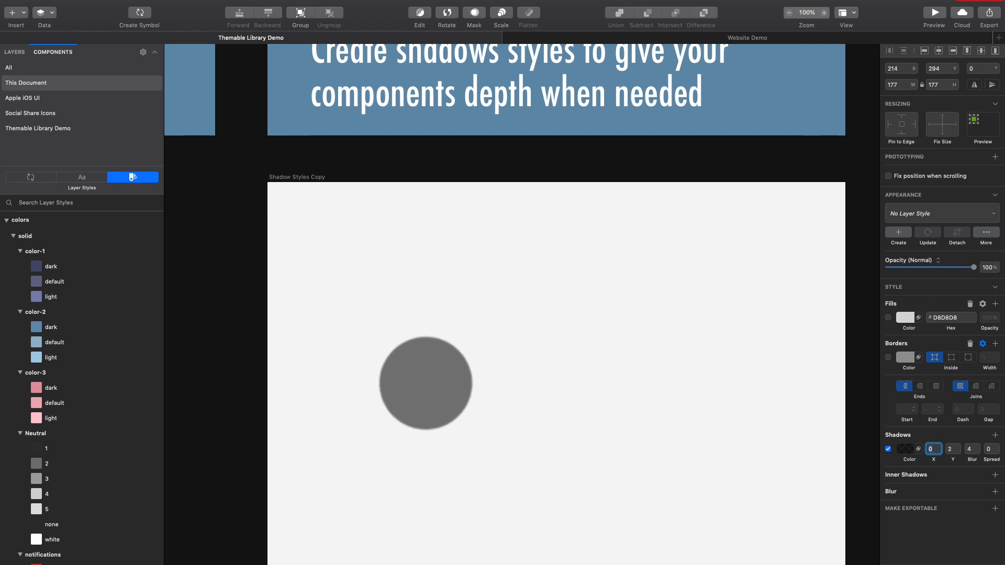
Enable the circle's fill and set its colour to white, FFFFFF.
click(888, 318)
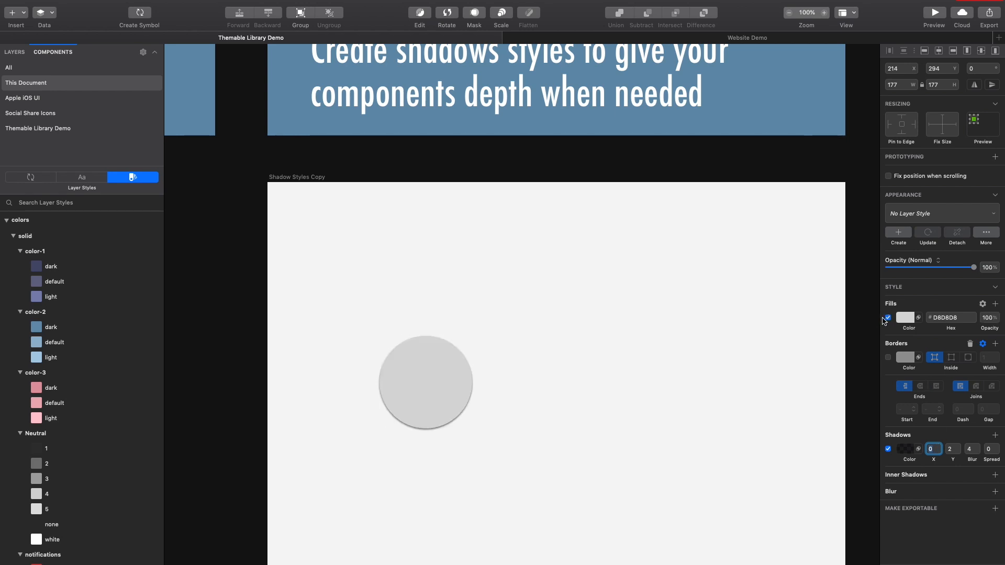
click(907, 317)
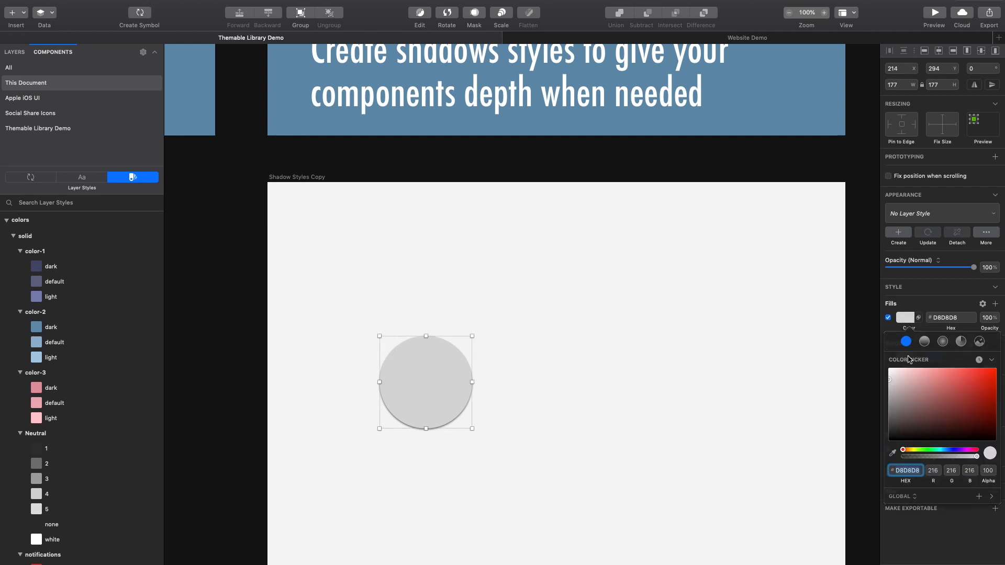
drag(901, 382, 890, 369)
click(518, 350)
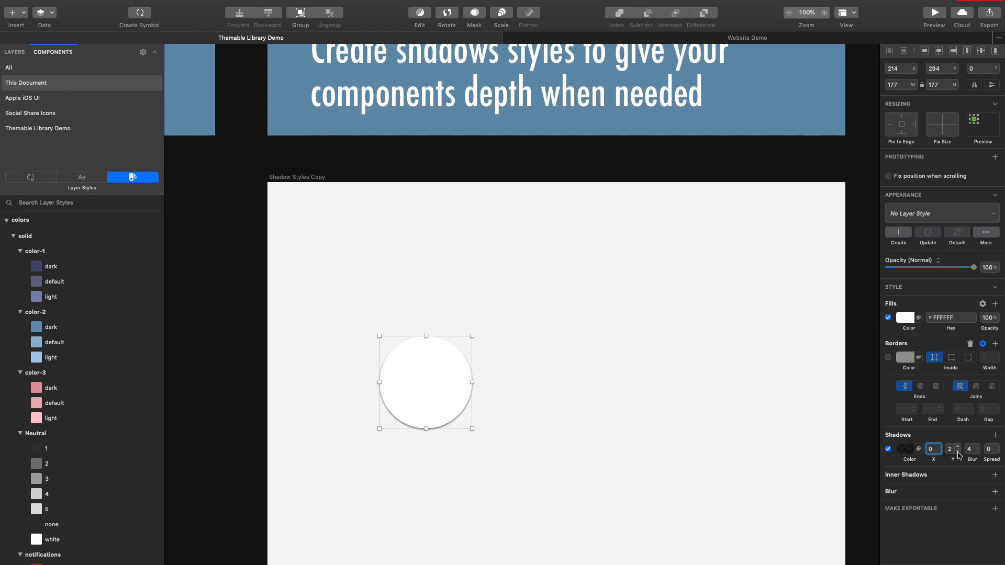
Set the circle's shadow Y offset and blur to 0.
click(958, 451)
click(957, 451)
click(977, 452)
click(978, 452)
click(977, 452)
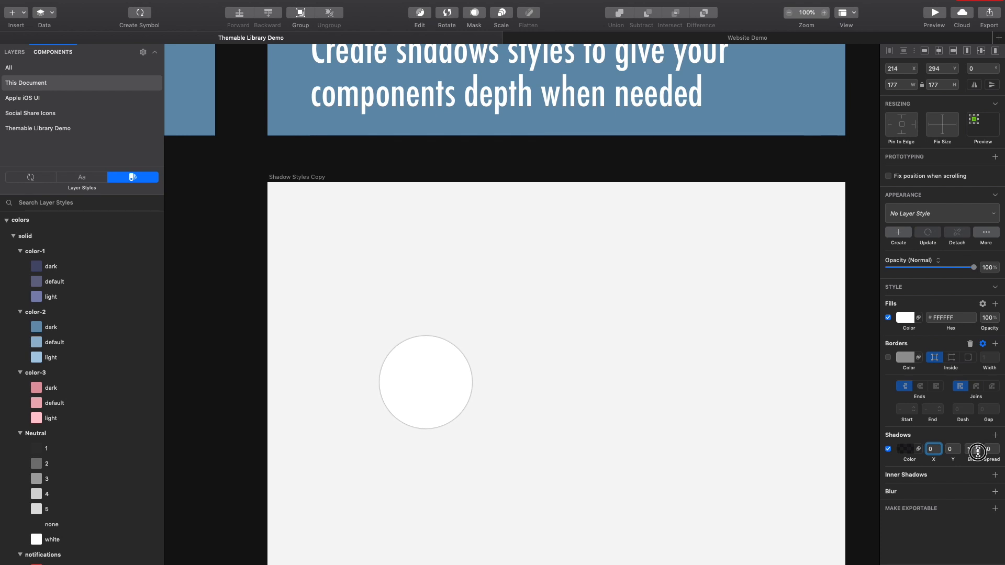
click(977, 451)
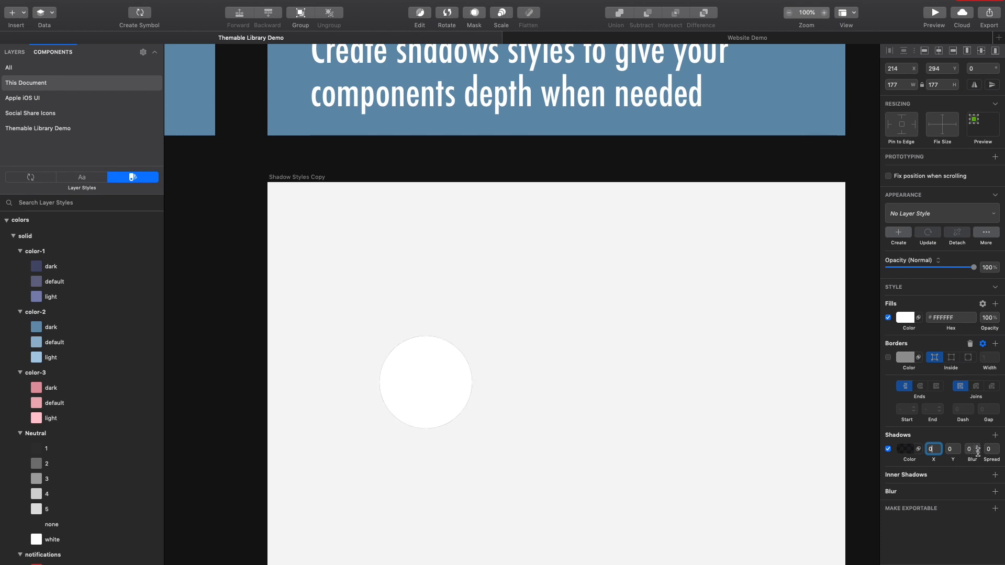
click(459, 382)
Create a layer style named shadow/none-test from the white circle, alongside the existing styles in the shadow group.
scroll(70, 361, down, 1)
scroll(70, 362, down, 10)
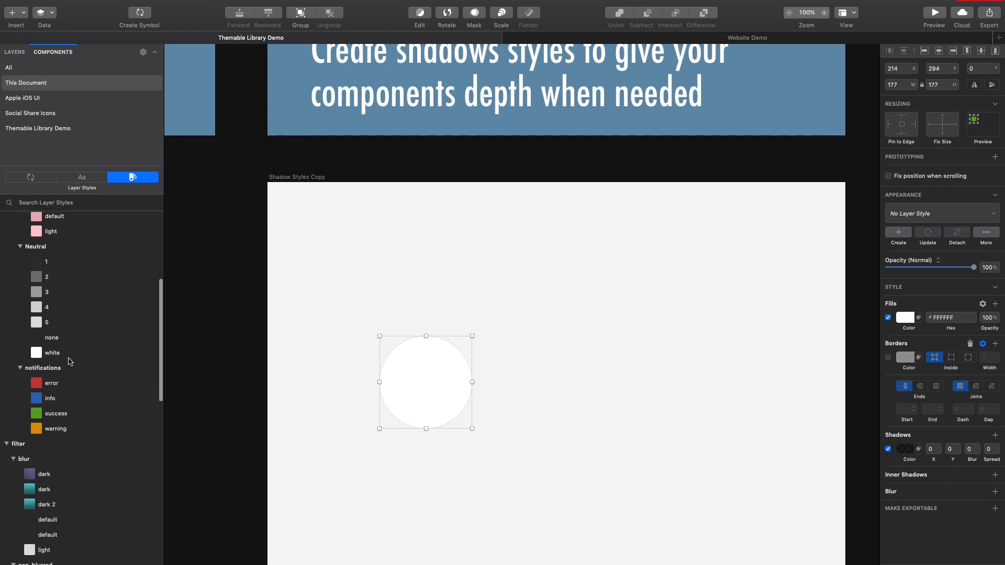
scroll(69, 361, down, 7)
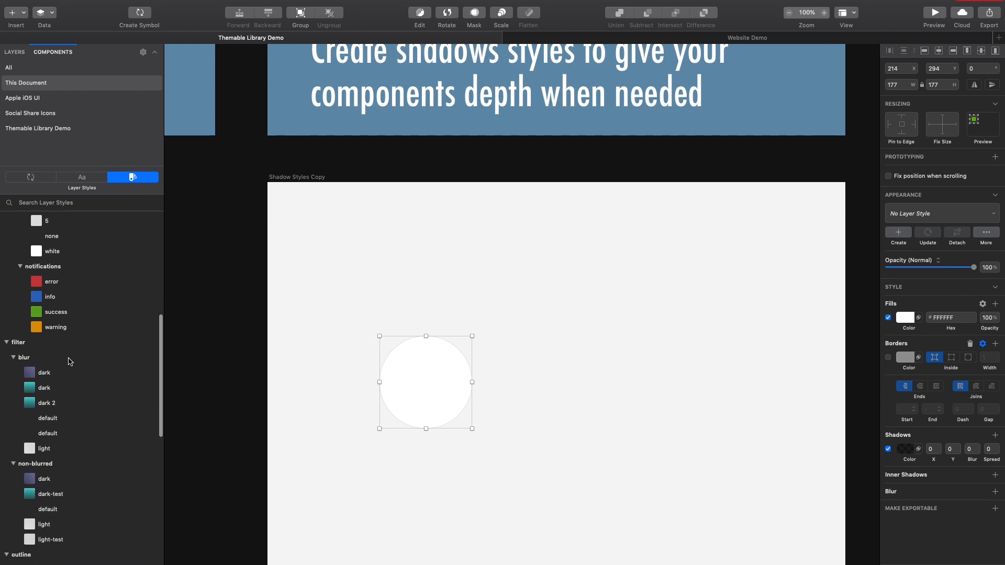
scroll(72, 361, down, 11)
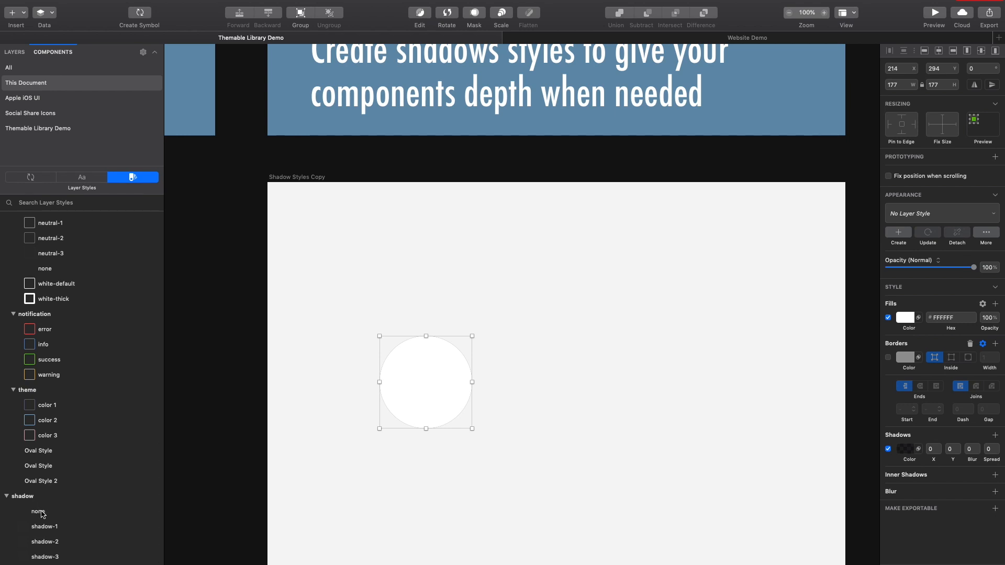
scroll(33, 479, up, 8)
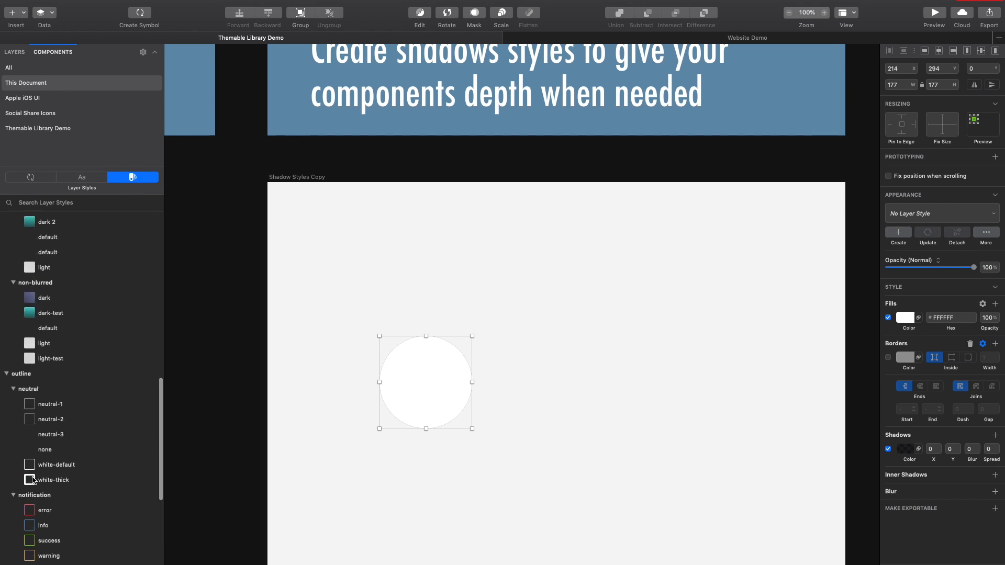
scroll(33, 479, down, 8)
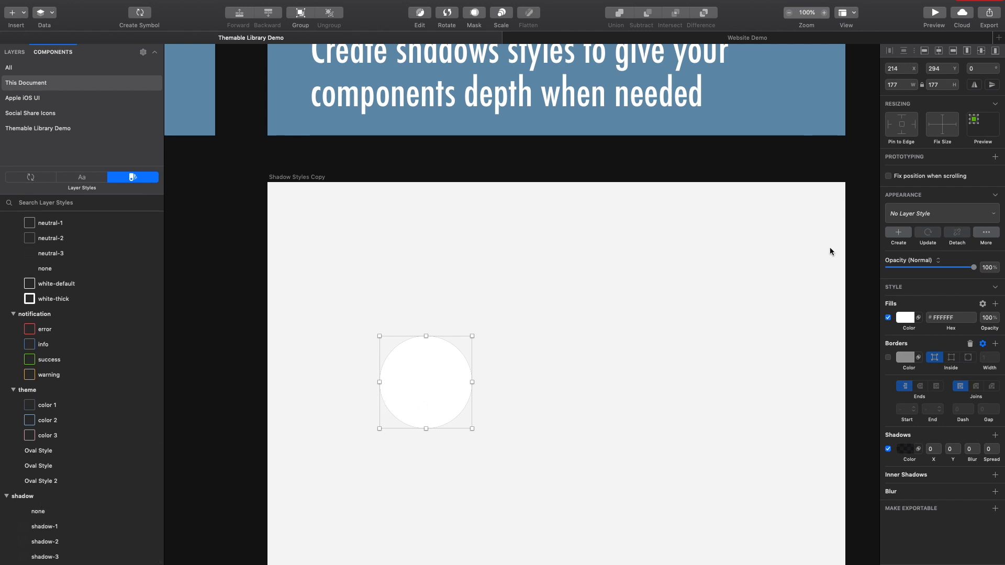
click(903, 233)
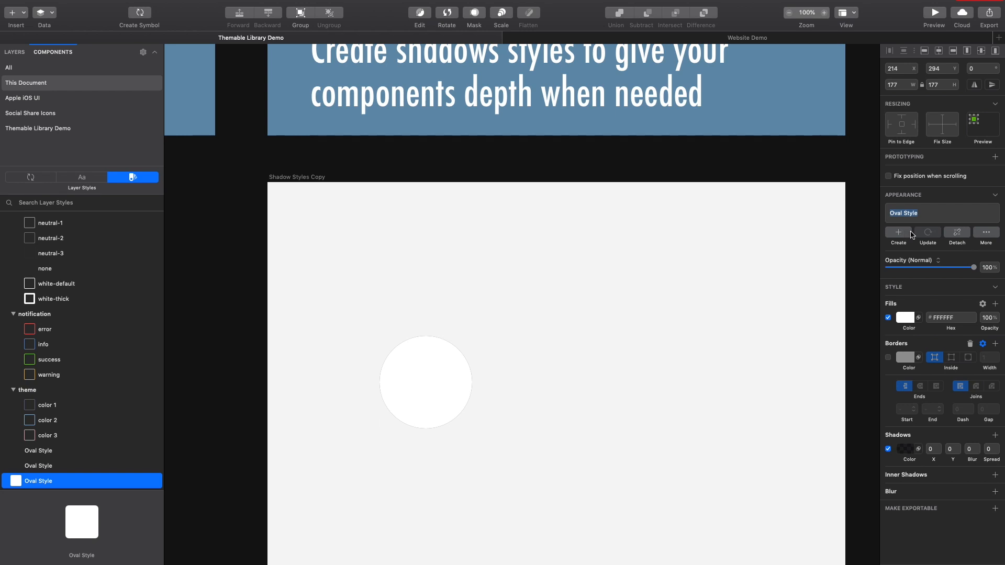
text(shadow/none-test)
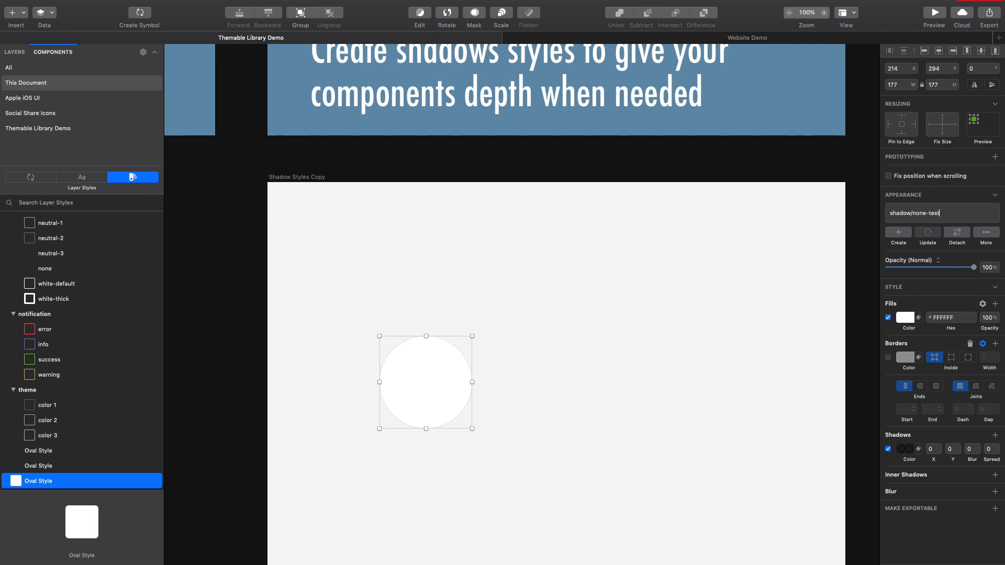
key(Return)
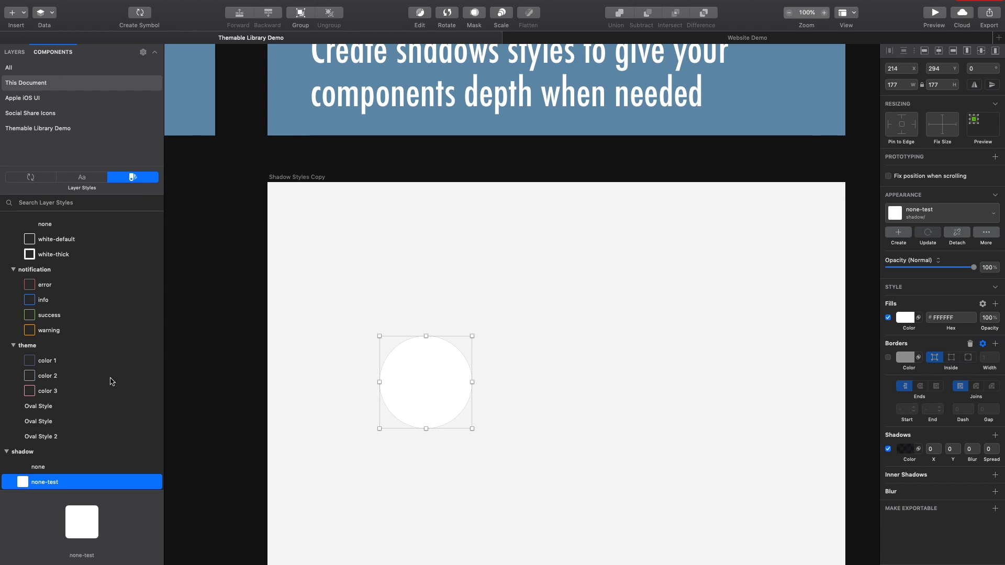
scroll(111, 381, down, 3)
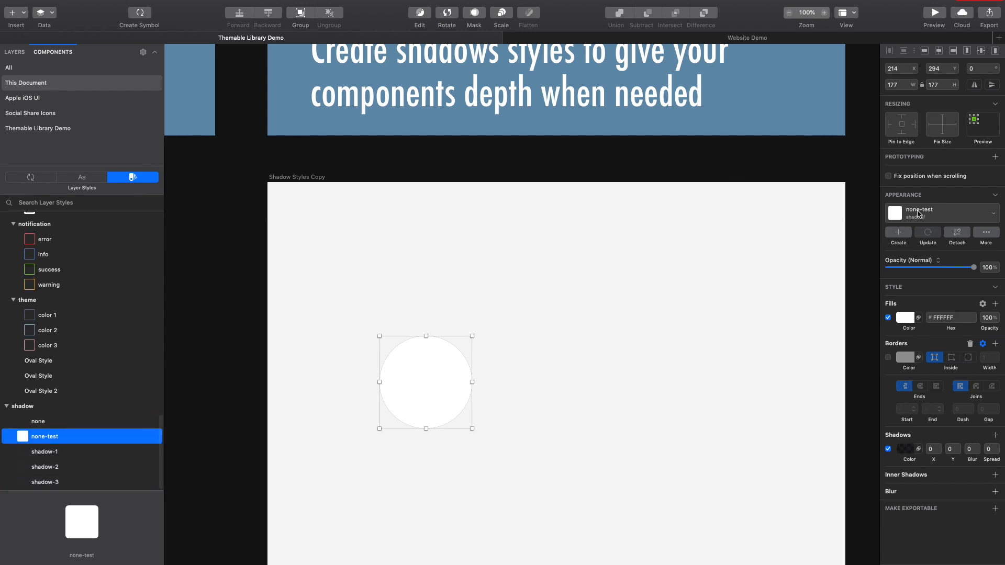
Duplicate the circle to its right at about X 442, Y 294 and set the copy's shadow offsets to X 4, Y 4.
click(556, 382)
drag(433, 400, 546, 392)
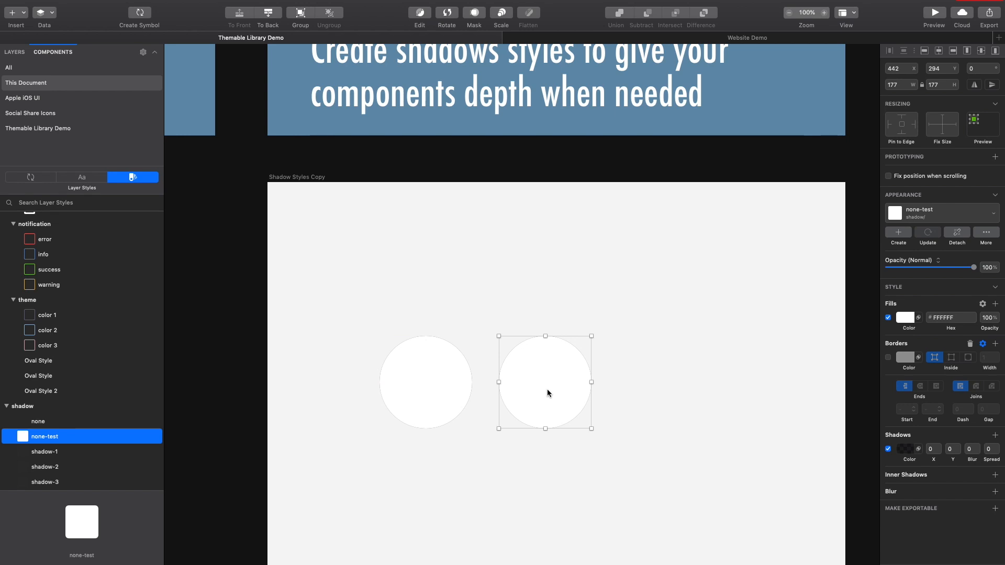
click(939, 447)
click(938, 447)
click(938, 447)
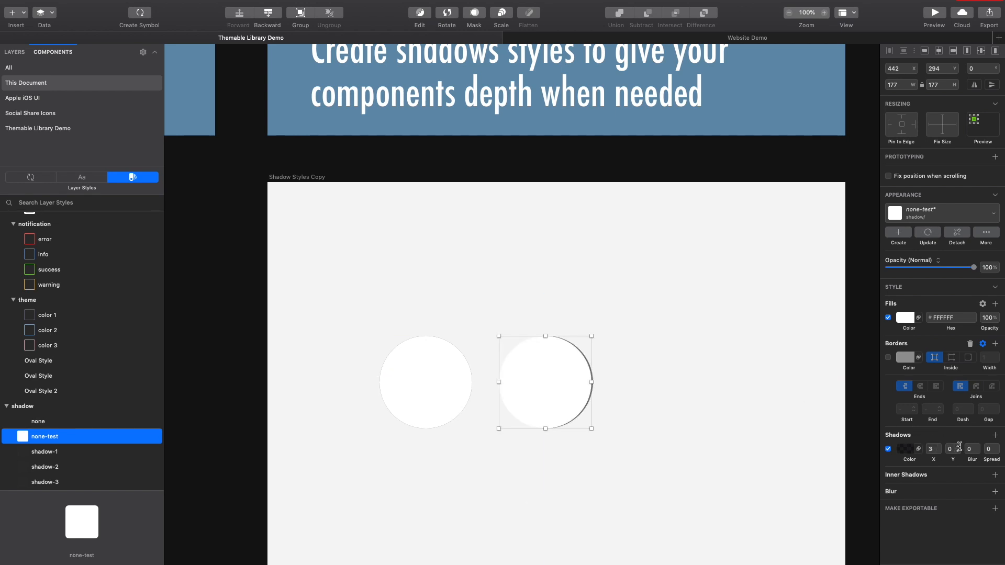
click(959, 447)
click(959, 446)
click(960, 446)
click(959, 446)
click(938, 446)
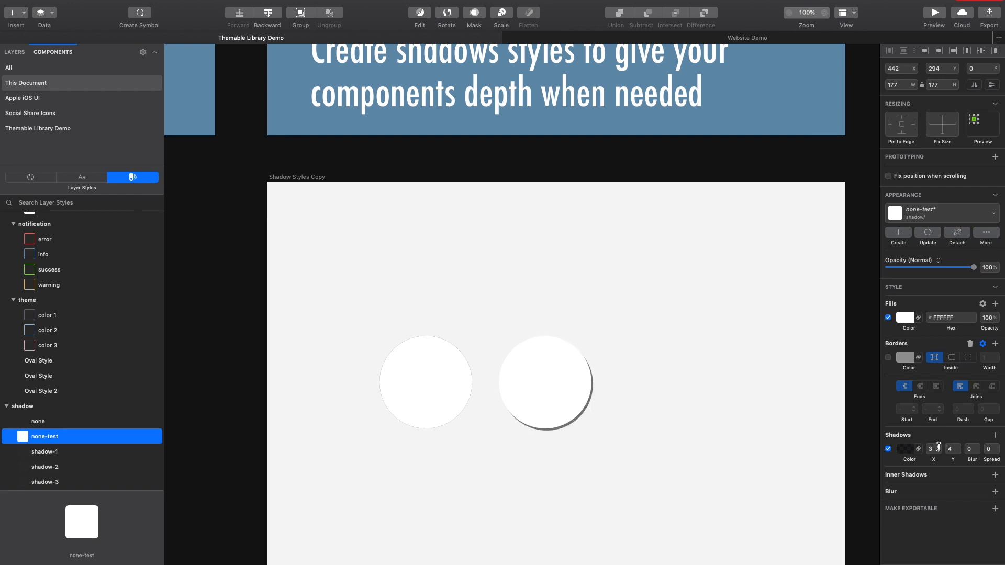
Set the second circle's shadow blur to 4, trying a softer blur of 7 first.
click(977, 447)
click(976, 446)
click(976, 447)
click(976, 447)
click(976, 447)
click(976, 446)
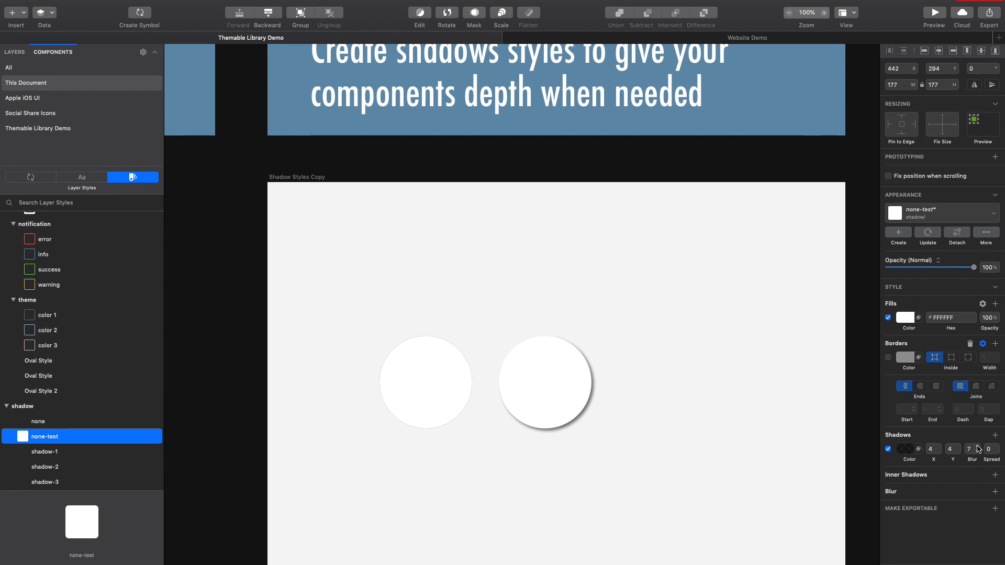
click(977, 451)
click(977, 450)
click(977, 451)
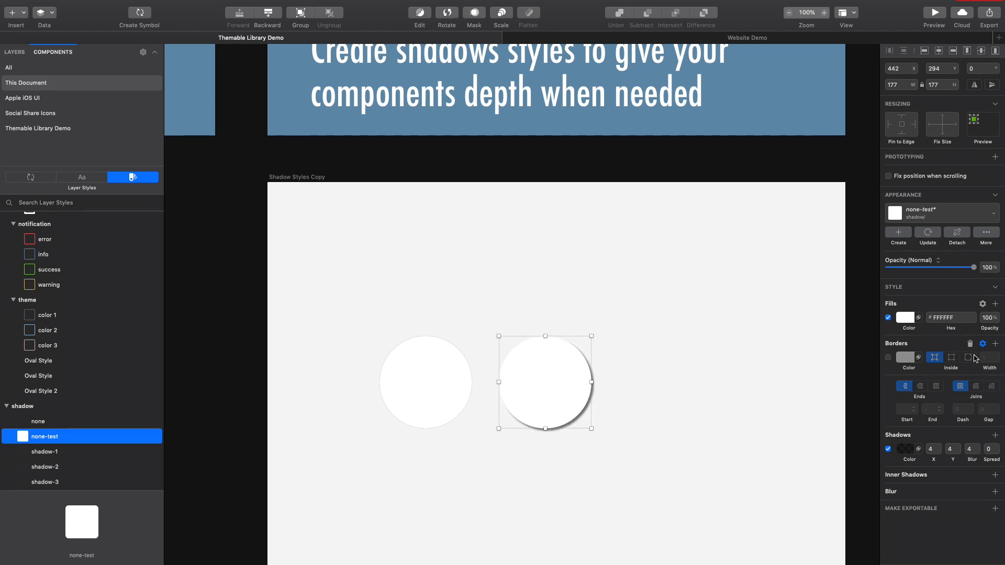
Set the alpha of the second circle's black shadow colour to 40.
click(909, 450)
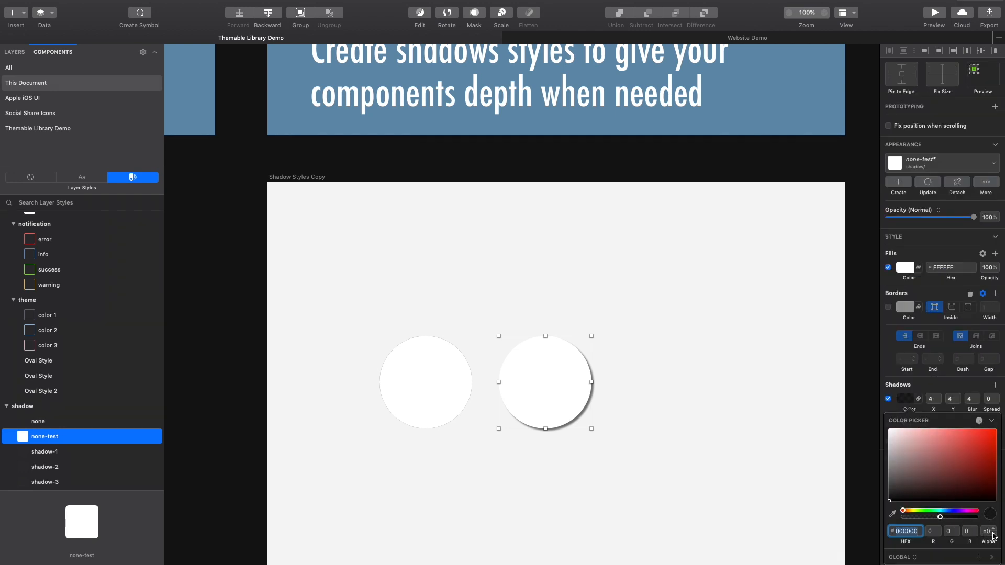
shift+click(993, 533)
shift+click(993, 534)
shift+click(993, 533)
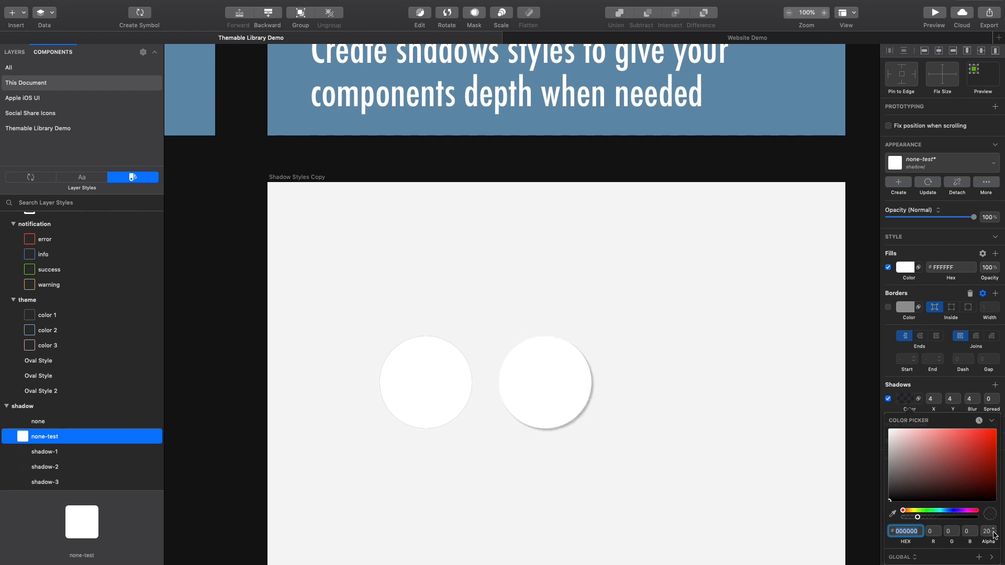
shift+click(994, 528)
shift+click(993, 529)
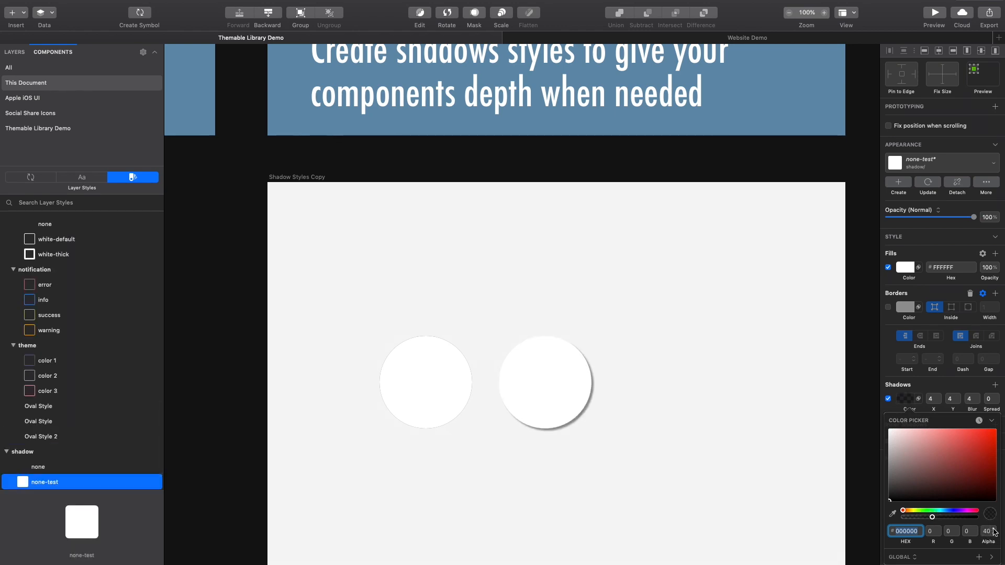
click(742, 442)
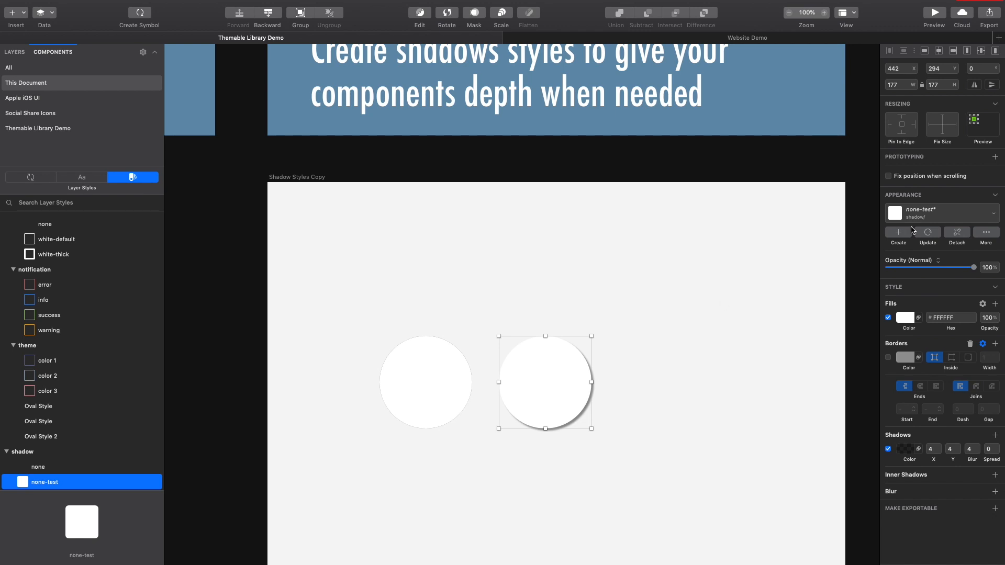
Create a layer style named shadow/shadow-1-test from the second circle.
click(896, 234)
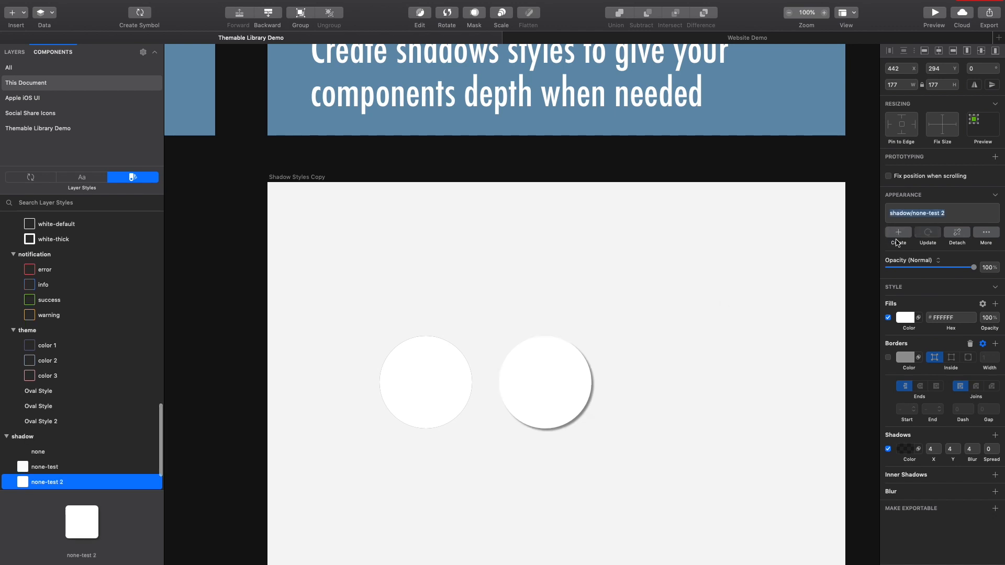
click(938, 216)
drag(912, 213, 944, 213)
scroll(121, 371, down, 3)
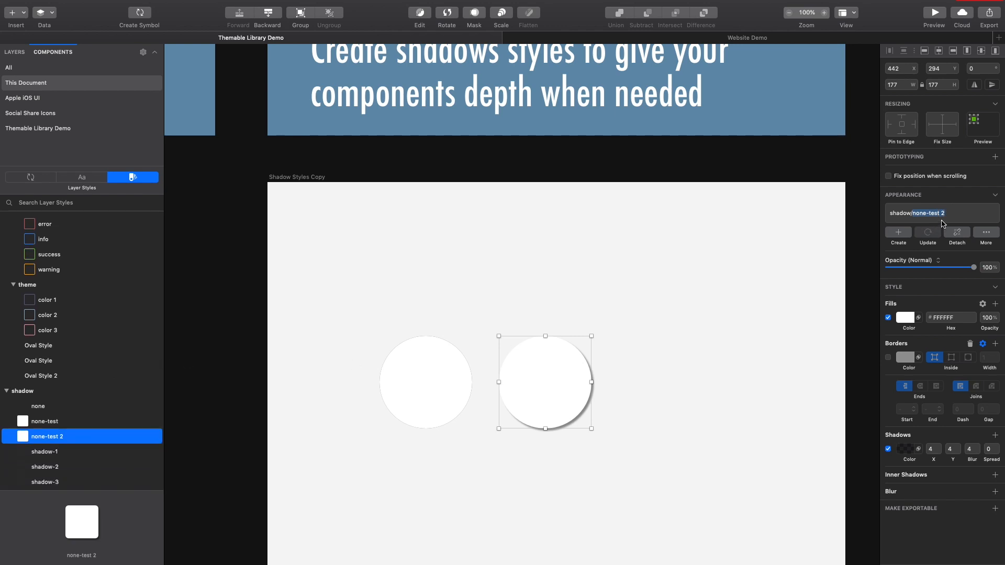
text(shadow-1)
key(Return)
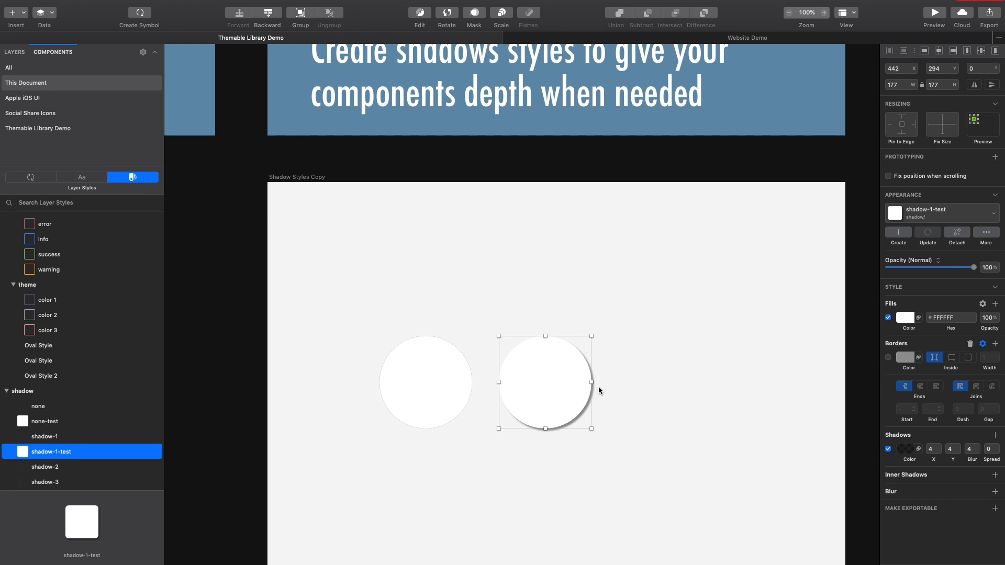
Duplicate the second circle to about X 663 and give the copy a shadow with X 7, Y 7, blur 9 and alpha 20.
drag(561, 389, 677, 382)
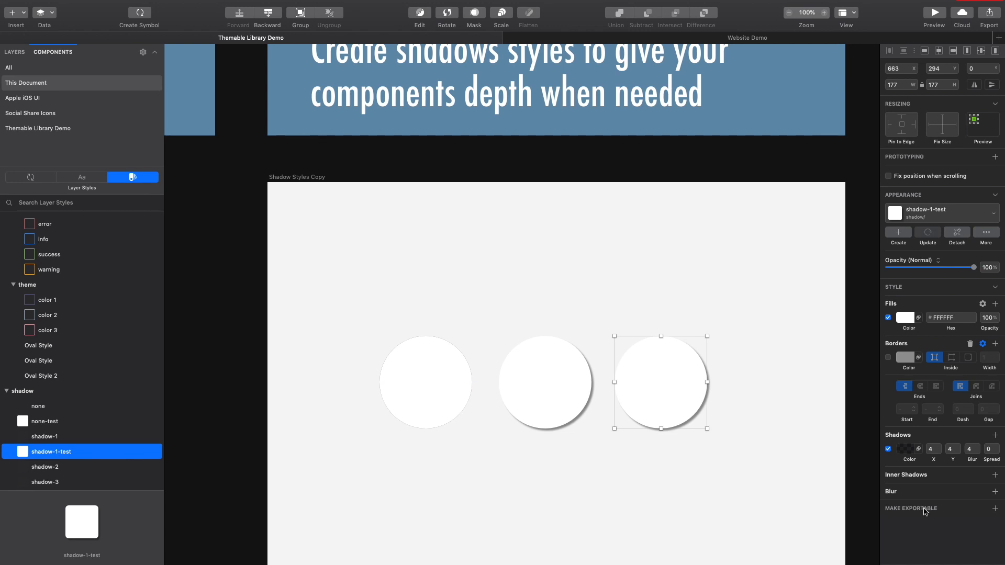
click(938, 447)
click(959, 447)
click(977, 447)
click(905, 449)
click(987, 531)
text(20)
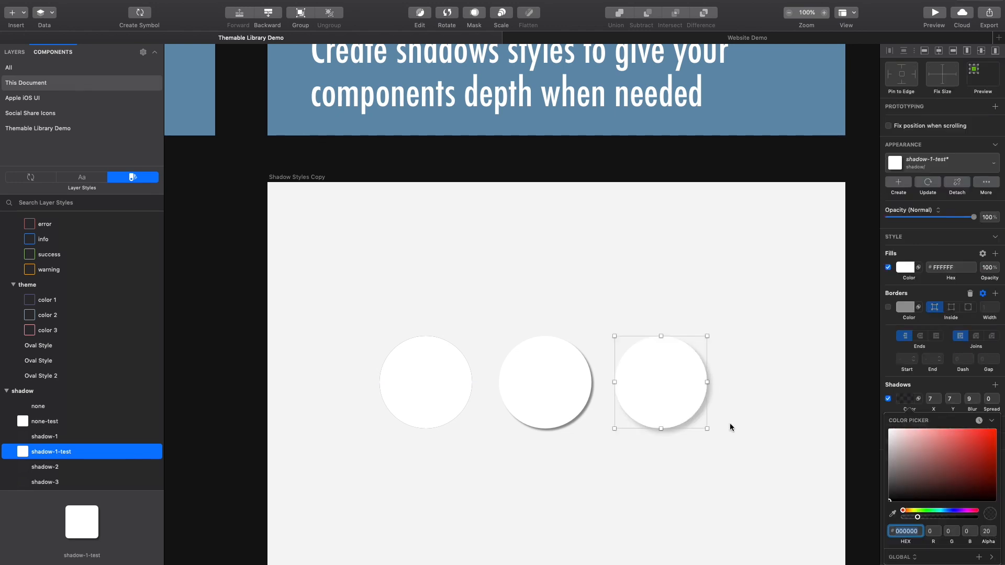
Create a layer style named shadow/shadow-2-test from the third circle.
click(898, 182)
click(940, 163)
key(BackSpace)
text(2)
click(958, 163)
key(BackSpace)
key(BackSpace)
key(Return)
Duplicate the third circle to about X 873 and soften the copy's shadow with X 10, Y 10, blur 15 and a lower alpha.
drag(668, 375, 778, 375)
click(957, 529)
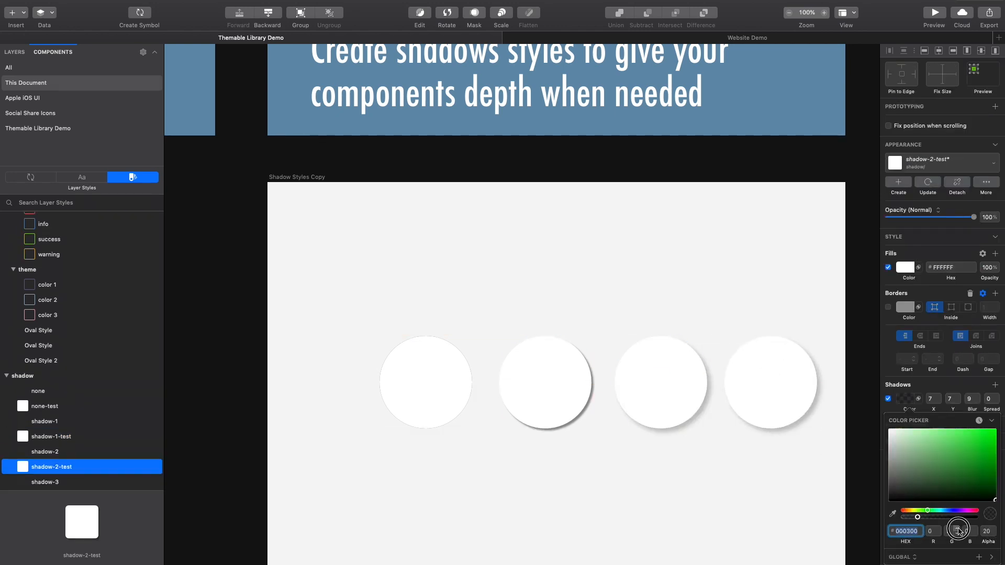
click(958, 447)
click(977, 447)
click(904, 449)
click(997, 534)
Create a layer style named shadow/shadow-3-test from the fourth circle.
click(898, 232)
drag(936, 213, 980, 214)
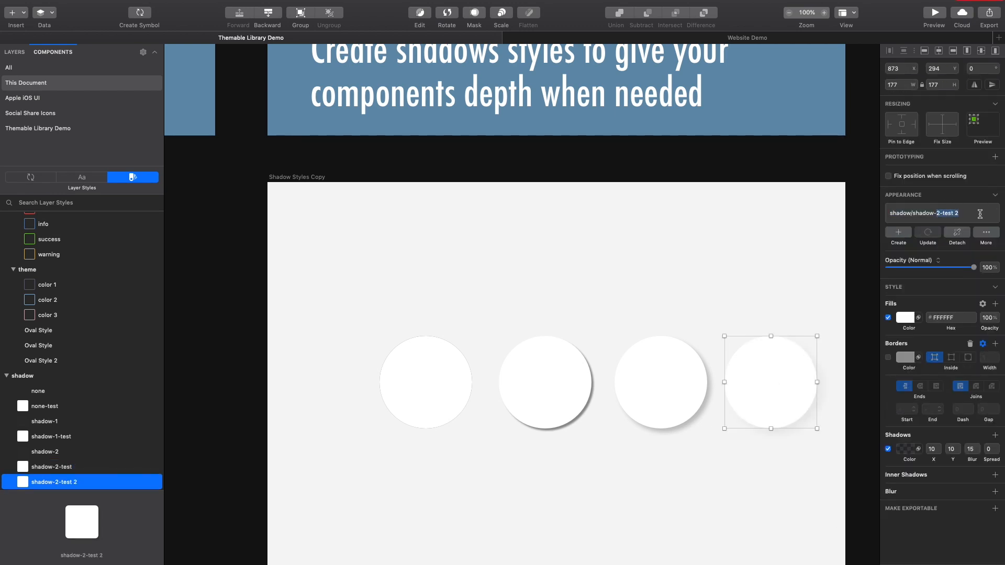
text(3-test)
key(Return)
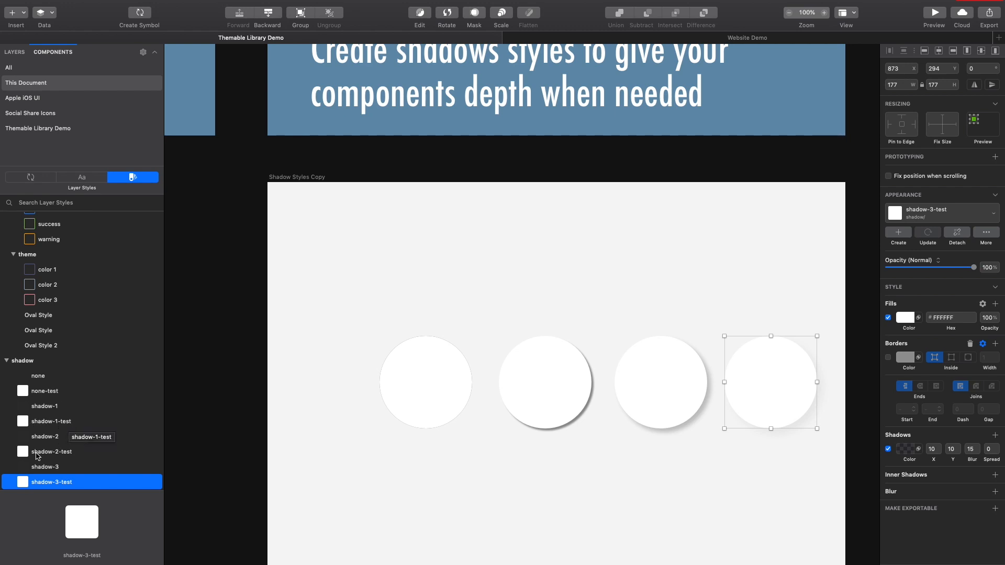
scroll(84, 475, down, 2)
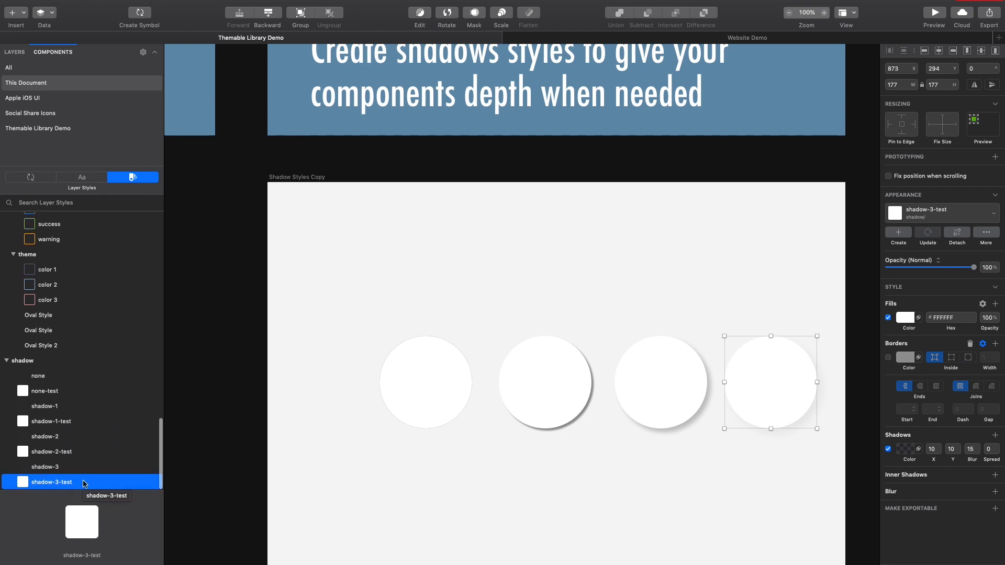
Scale all four circles down together so each measures 142 by 142.
drag(266, 337, 727, 404)
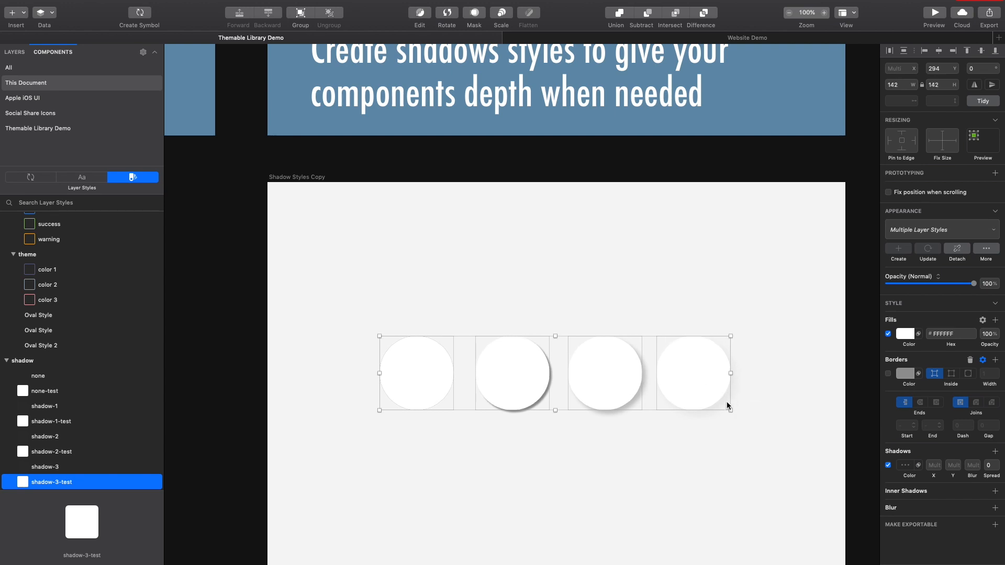
click(513, 460)
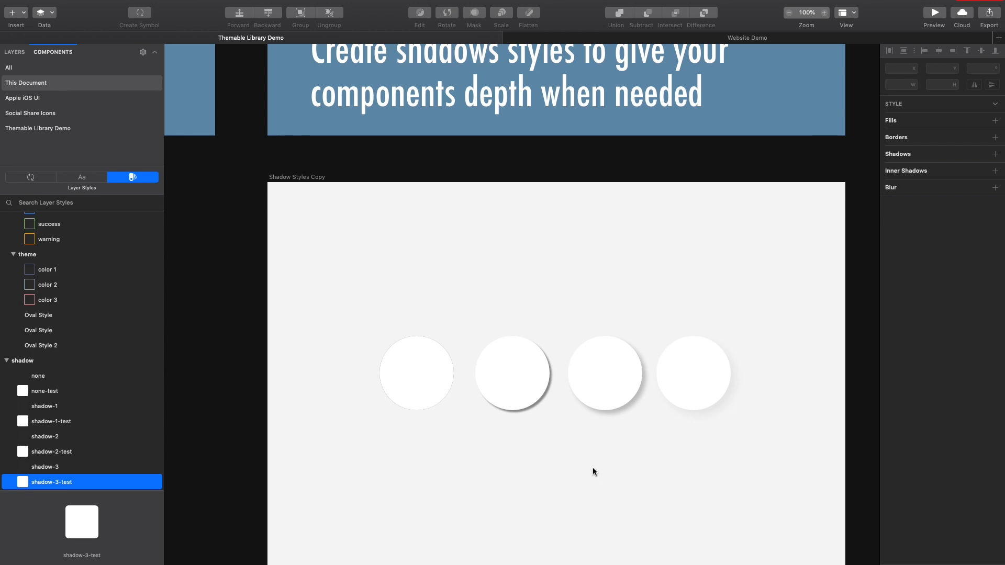
Turn off the white fill on the first and second circles and update their none-test and shadow-1-test layer styles.
click(410, 366)
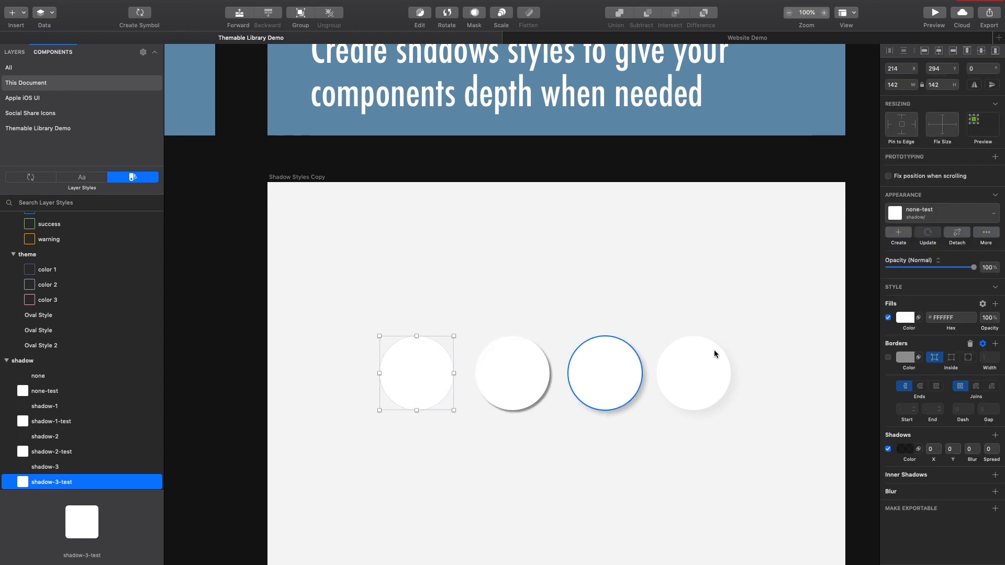
click(888, 318)
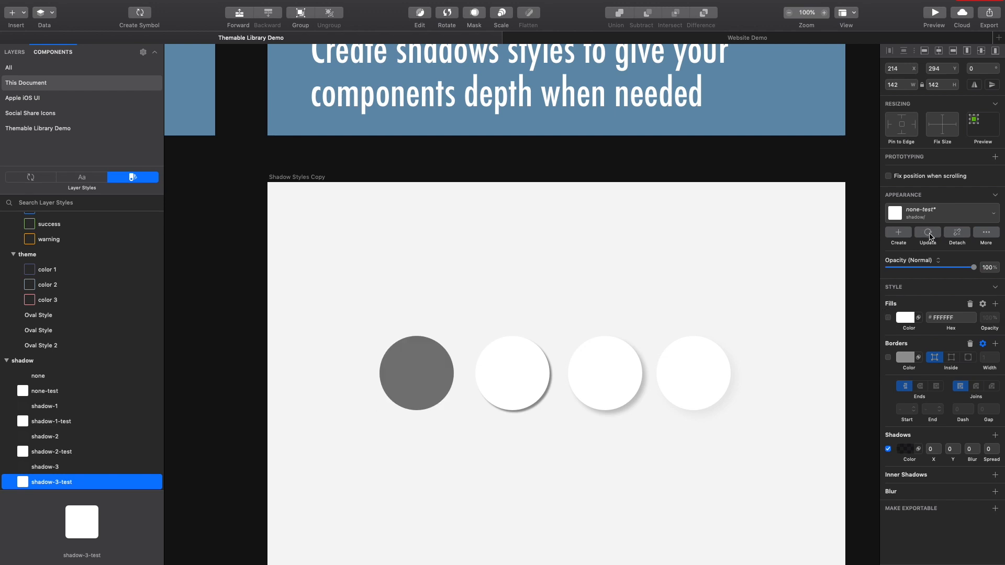
click(928, 234)
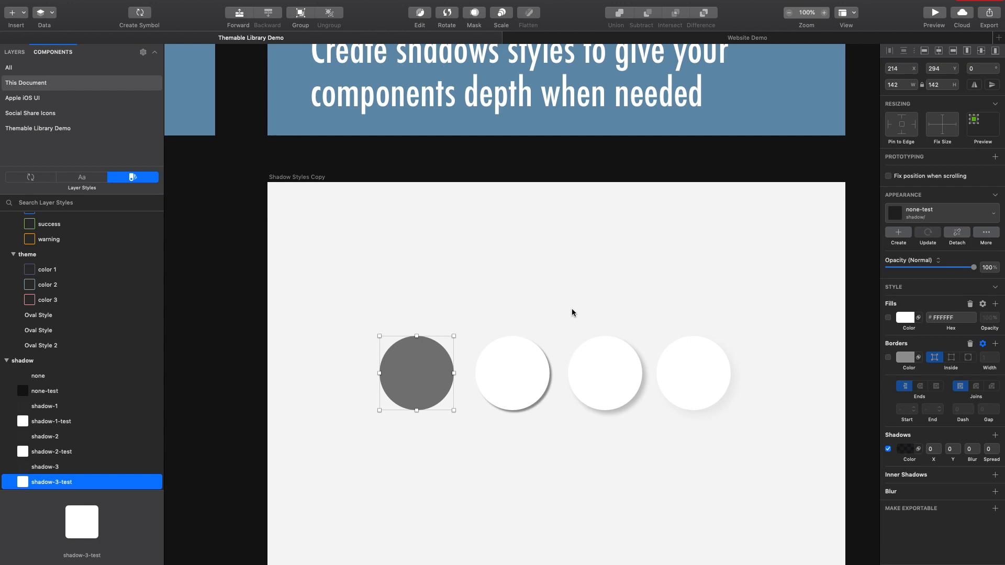
click(531, 364)
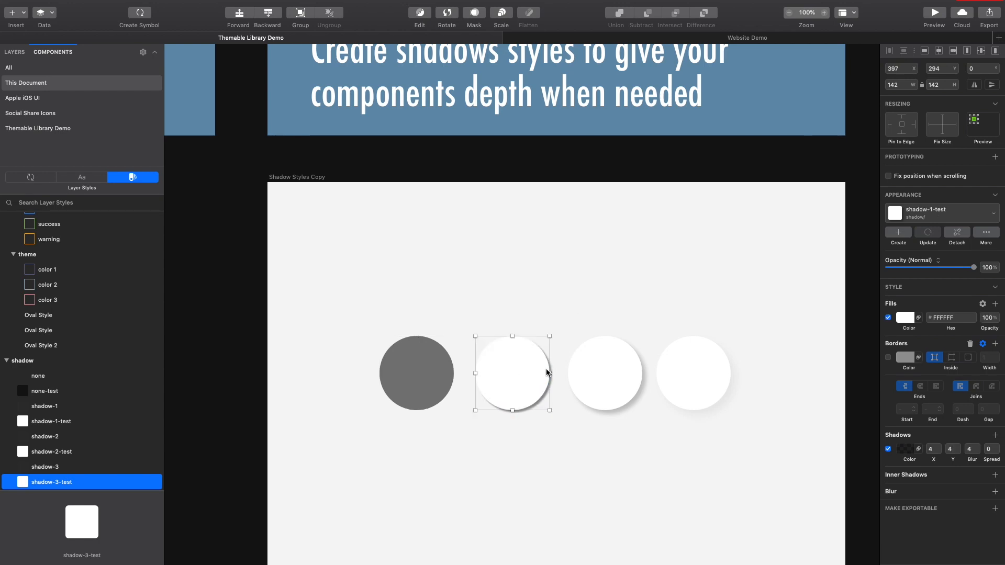
click(888, 318)
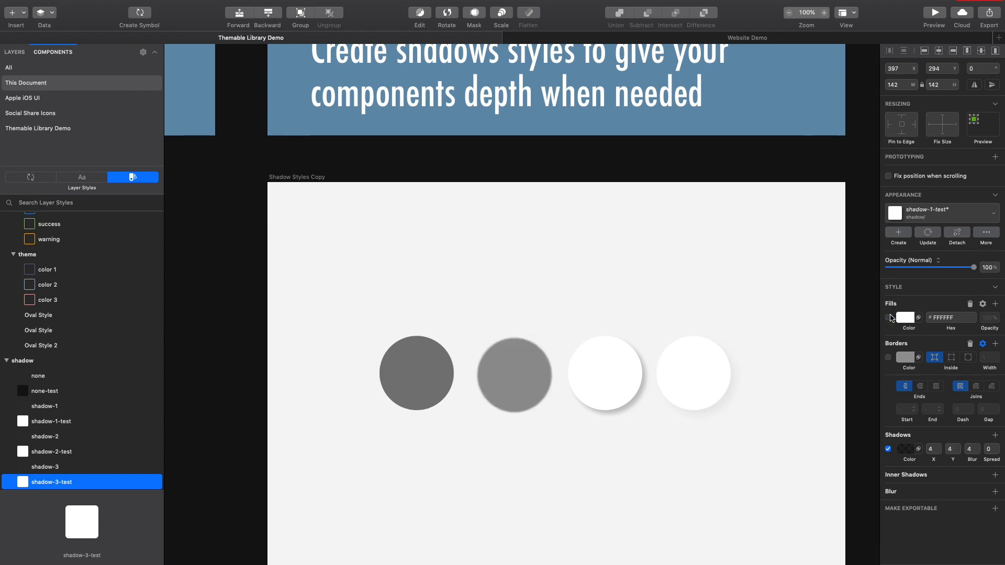
click(929, 232)
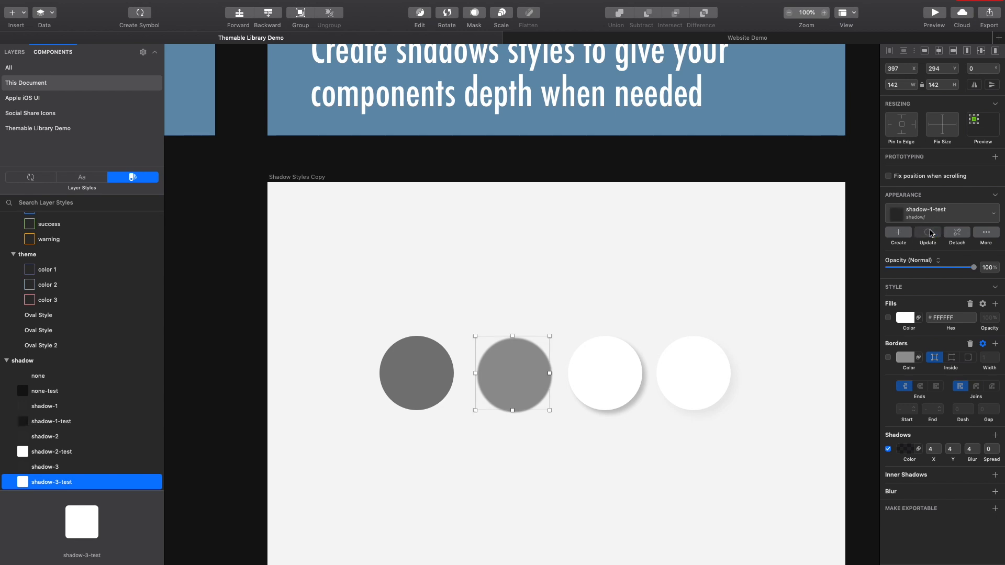
Turn off the white fill on the third and fourth circles and update their shadow-2-test and shadow-3-test layer styles.
click(641, 359)
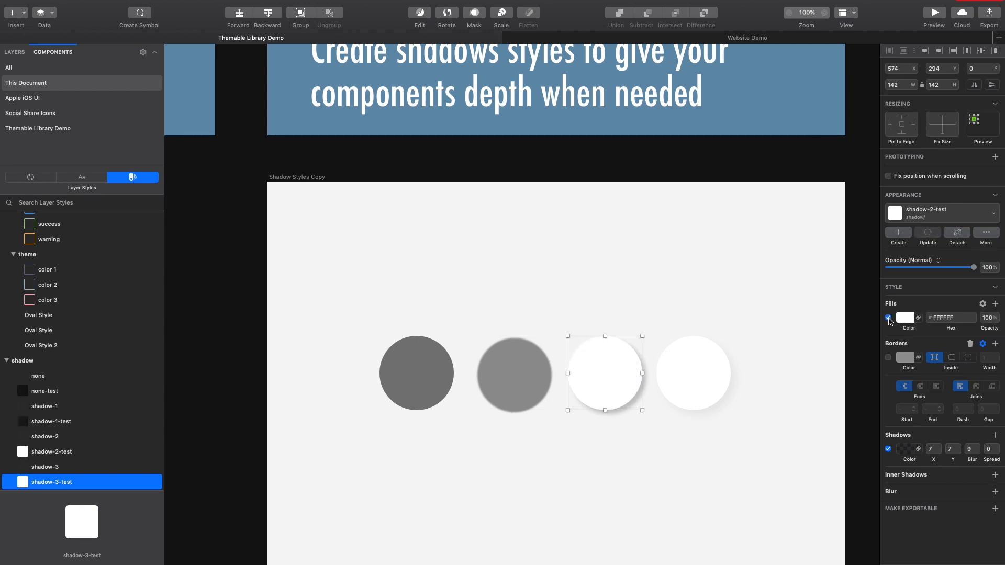
click(889, 317)
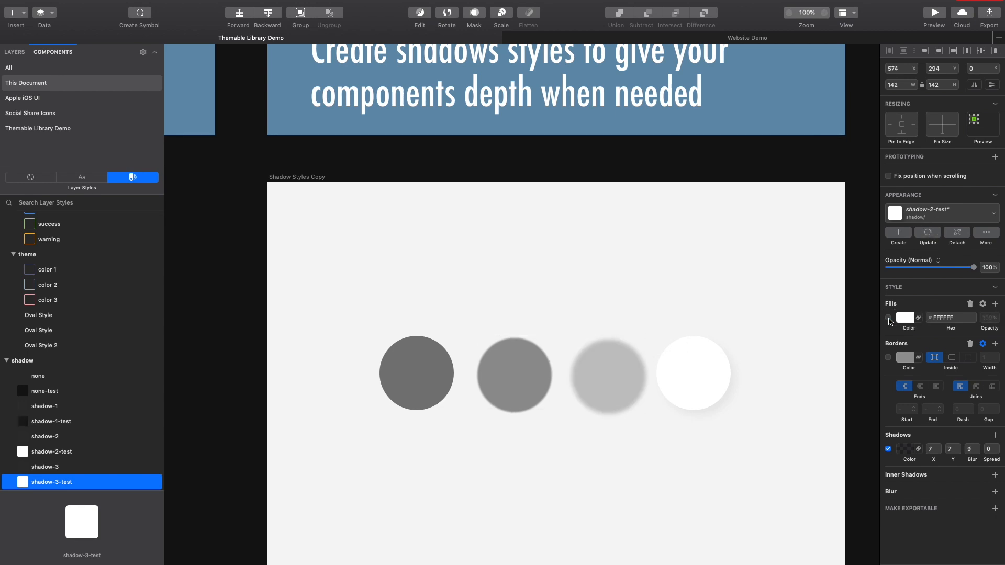
click(929, 232)
click(727, 376)
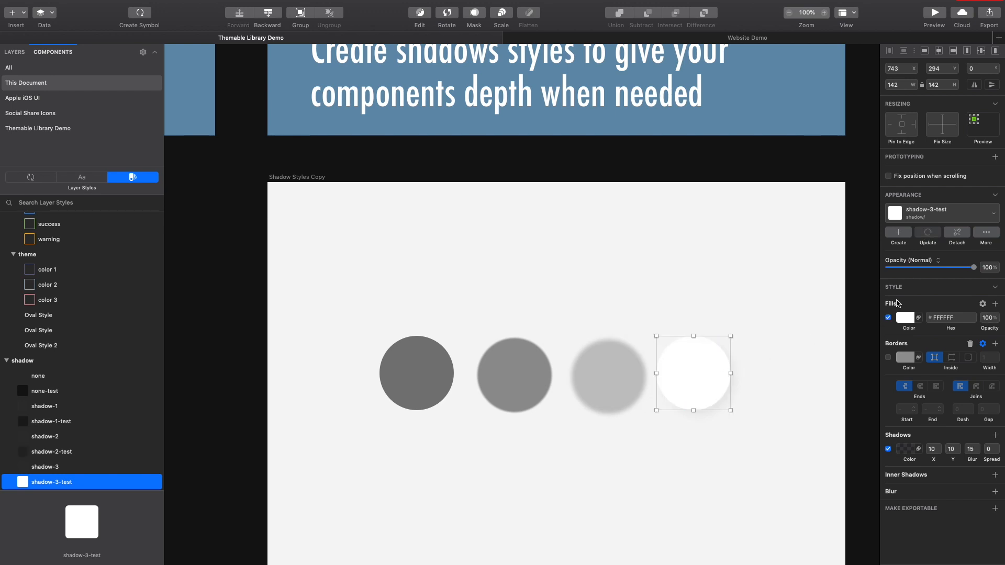
click(889, 317)
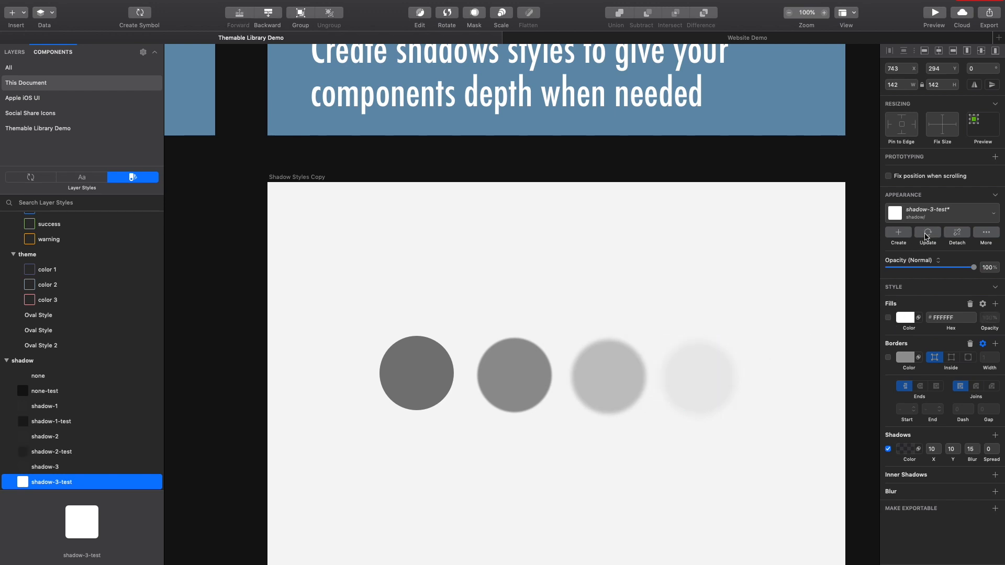
click(928, 232)
click(625, 270)
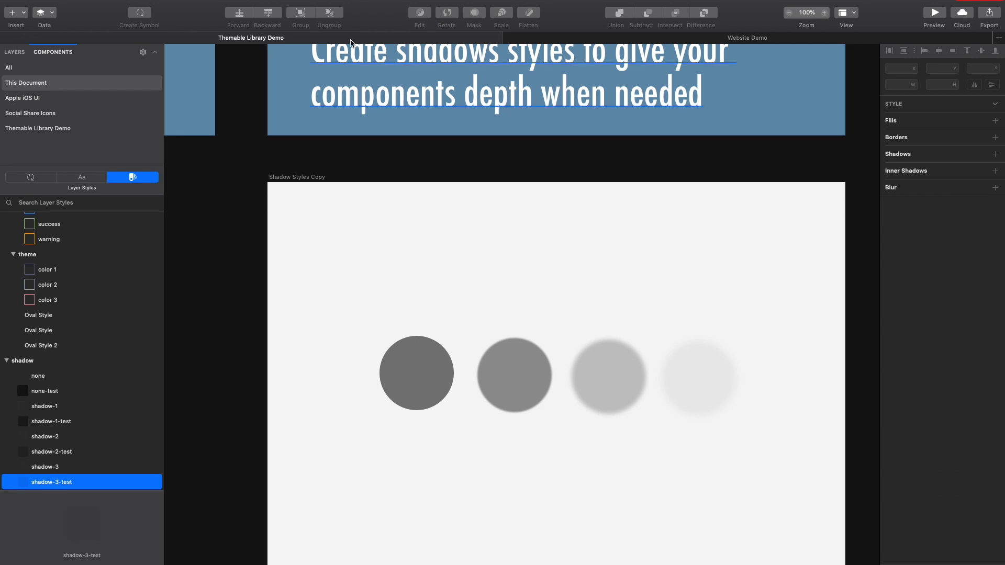
Draw a rectangle about 414 by 163 above the circles, at about X 383, Y 47.
key(r)
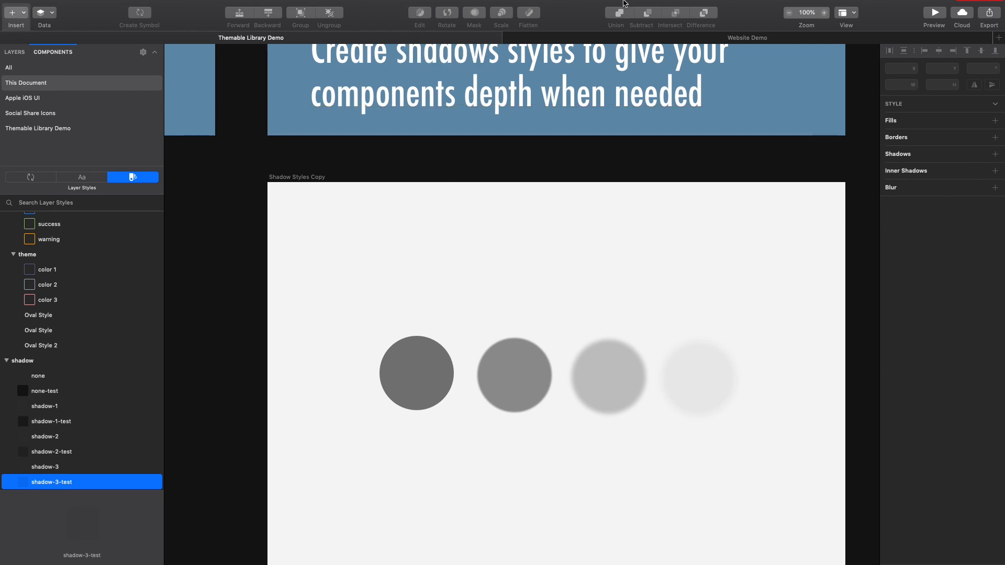
drag(468, 207, 684, 292)
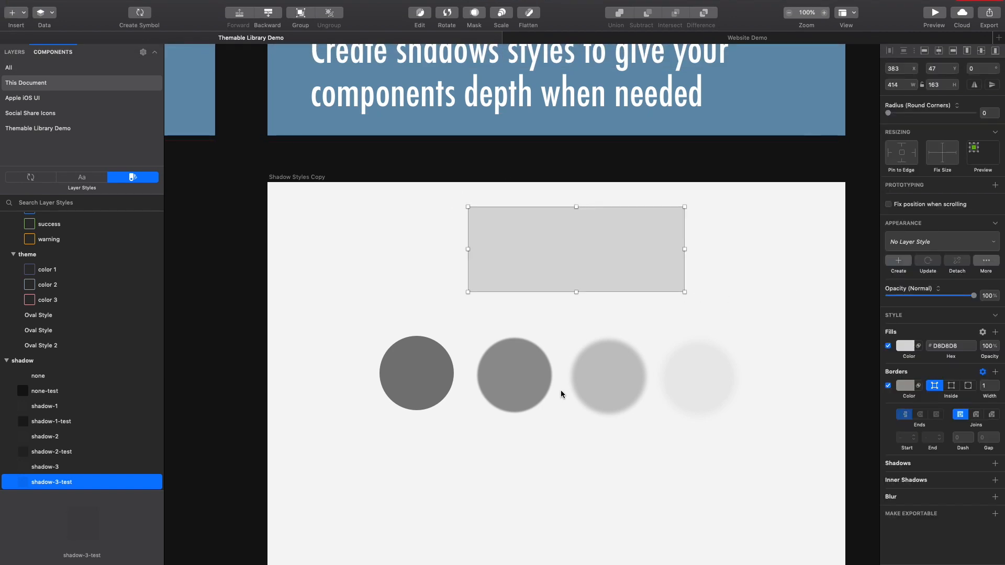
click(719, 259)
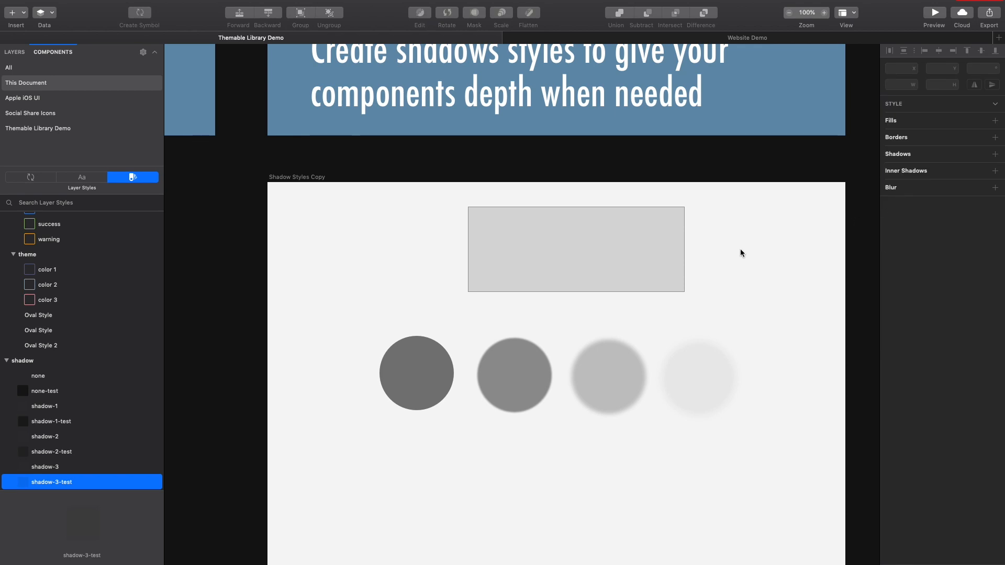
Try the document's shadow/shadow-3-test layer style on the rectangle.
click(636, 242)
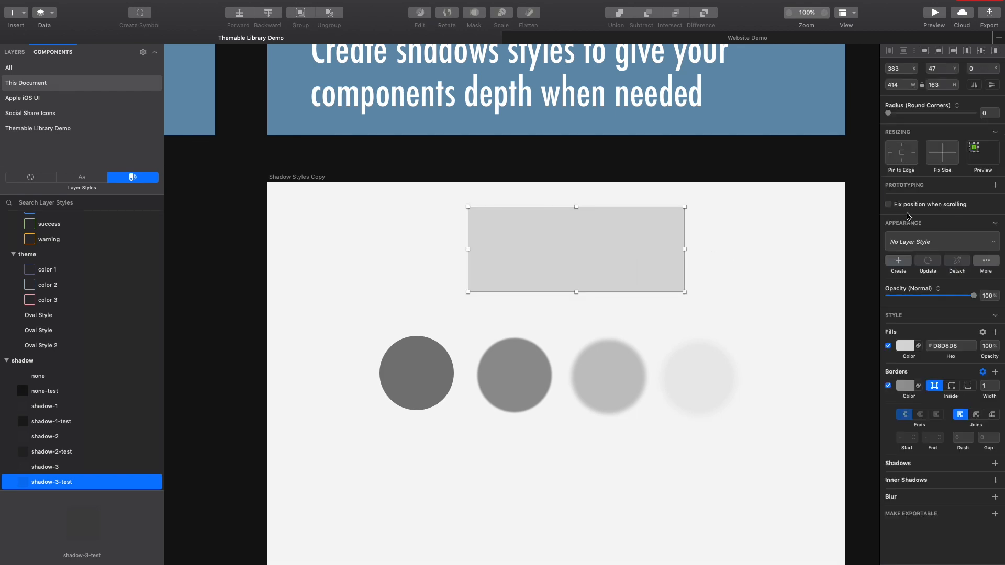
click(911, 242)
click(911, 242)
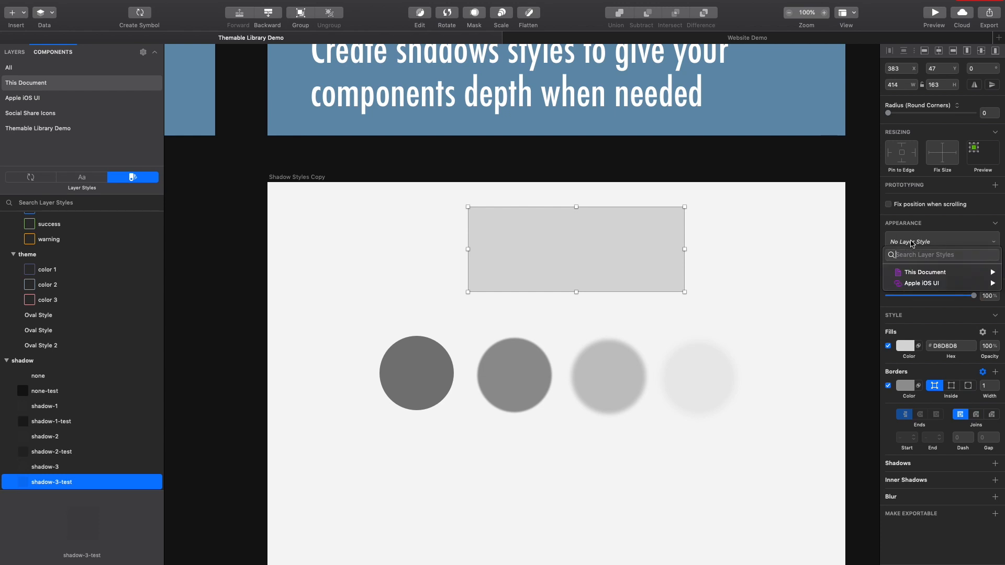
mouse_move(913, 273)
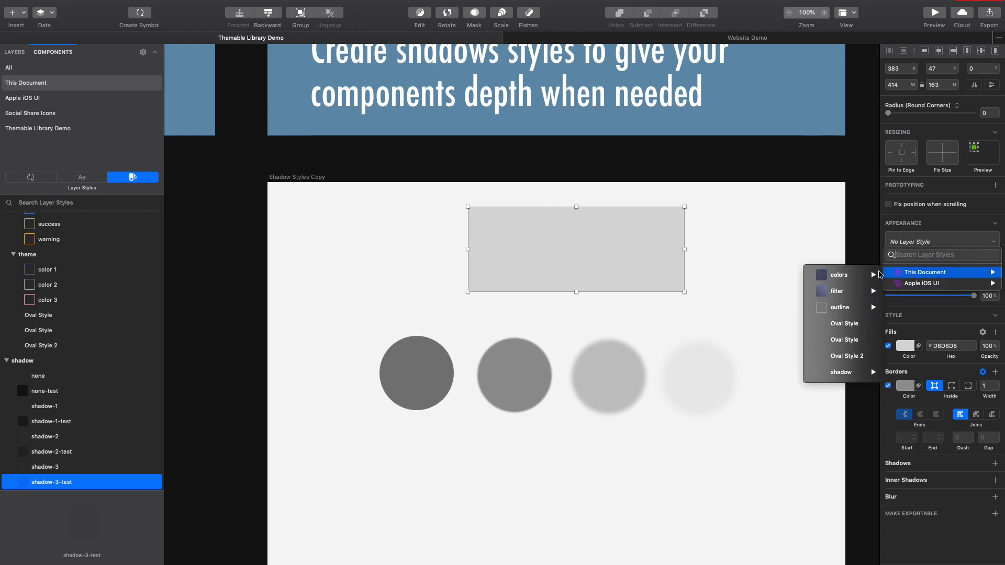
mouse_move(855, 376)
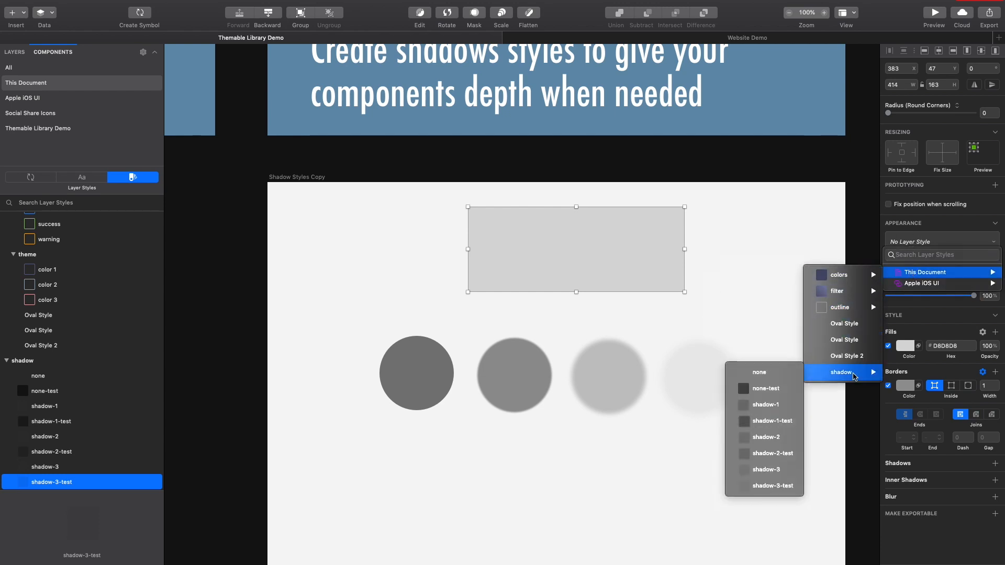
click(768, 487)
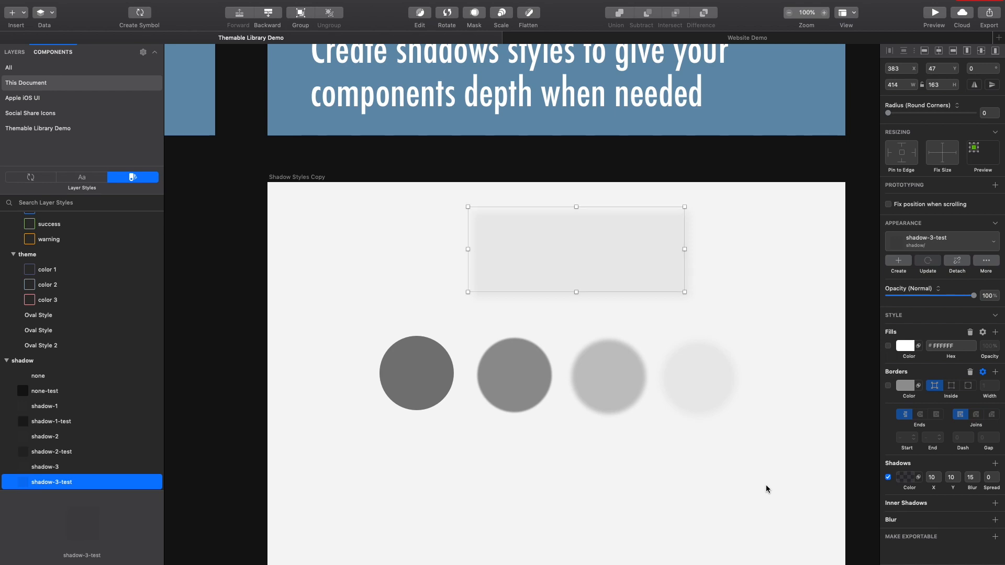
click(764, 256)
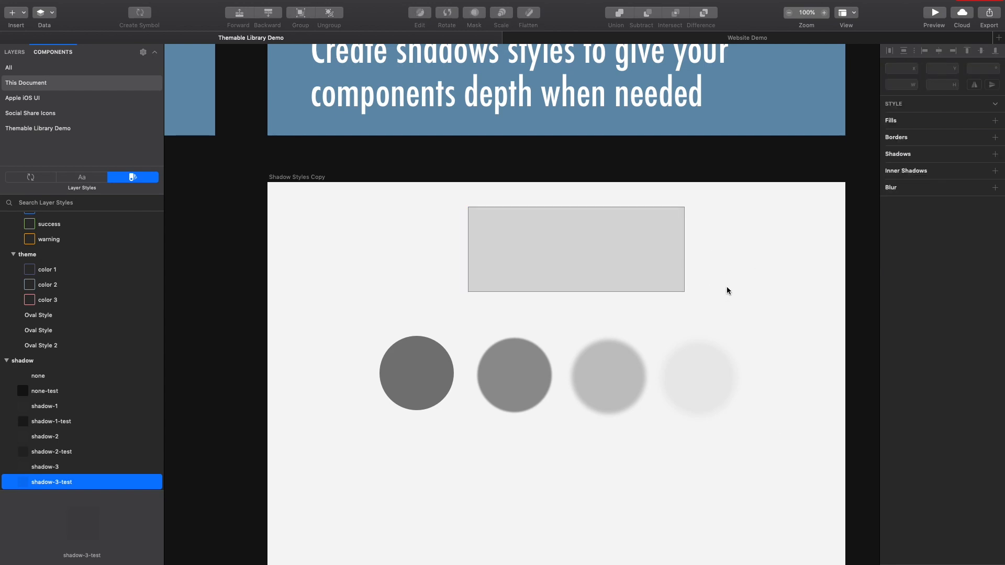
Duplicate the rectangle and offset the copy to the left, level with the original.
click(636, 273)
key(super+equal)
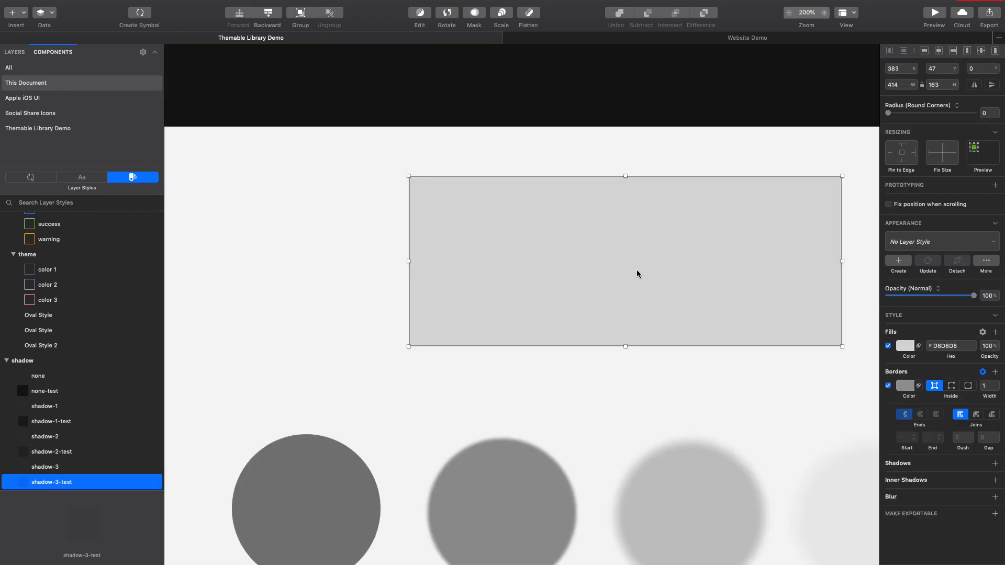
drag(731, 277, 587, 316)
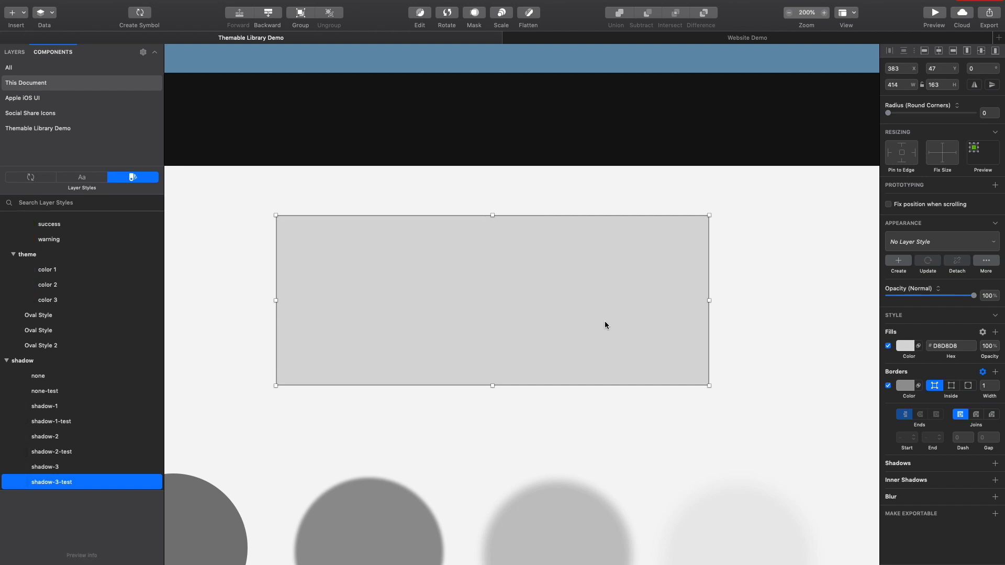
drag(605, 321, 642, 247)
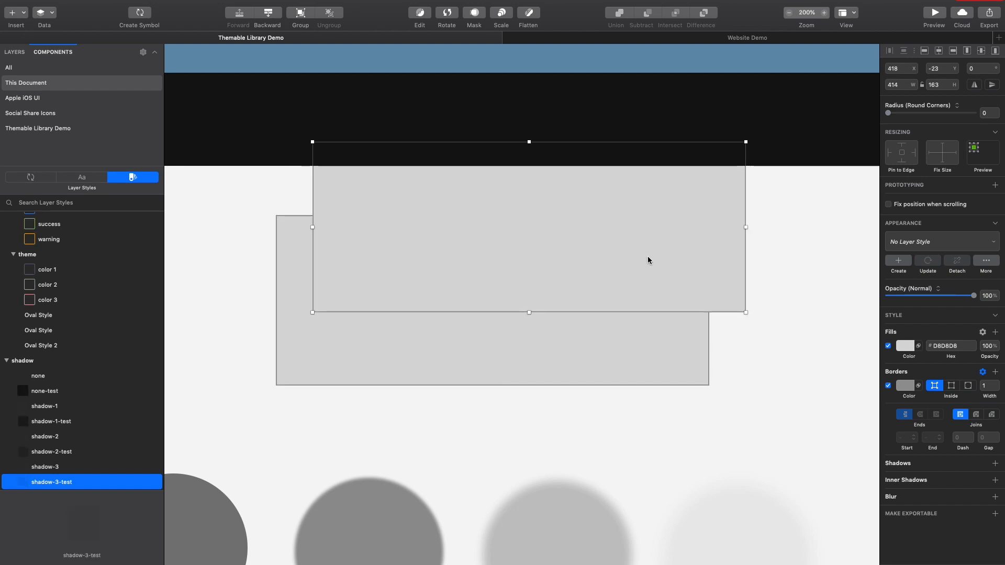
key(super+z)
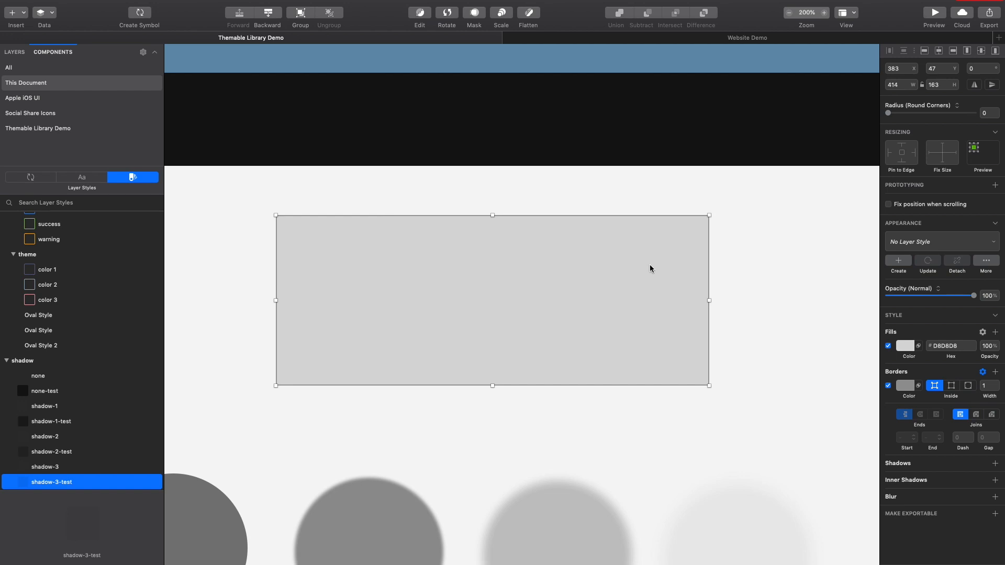
drag(649, 265, 563, 265)
Apply the shadow/shadow-3-test layer style to the rear rectangle and move the front copy over it at X 383, Y 47.
click(638, 299)
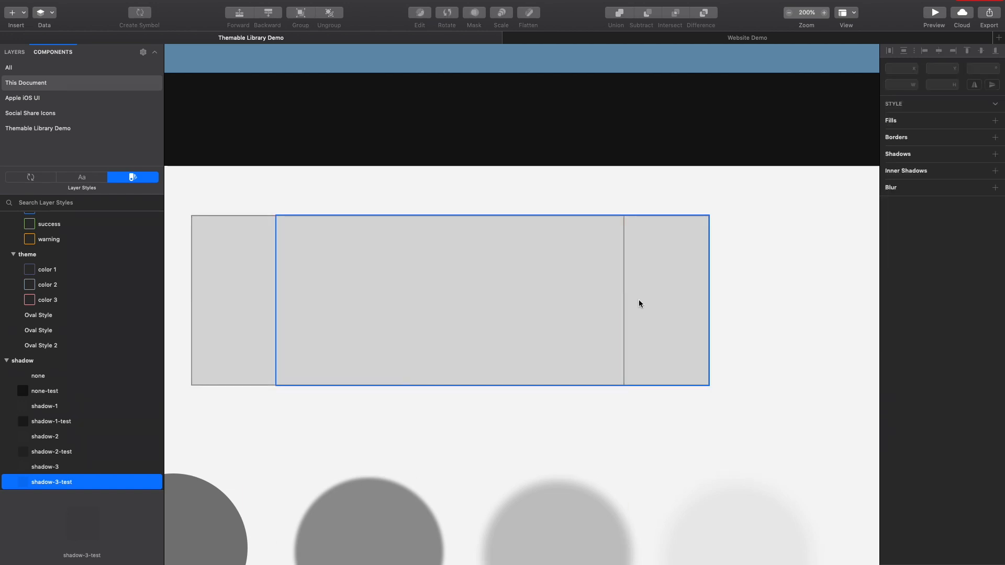
click(939, 242)
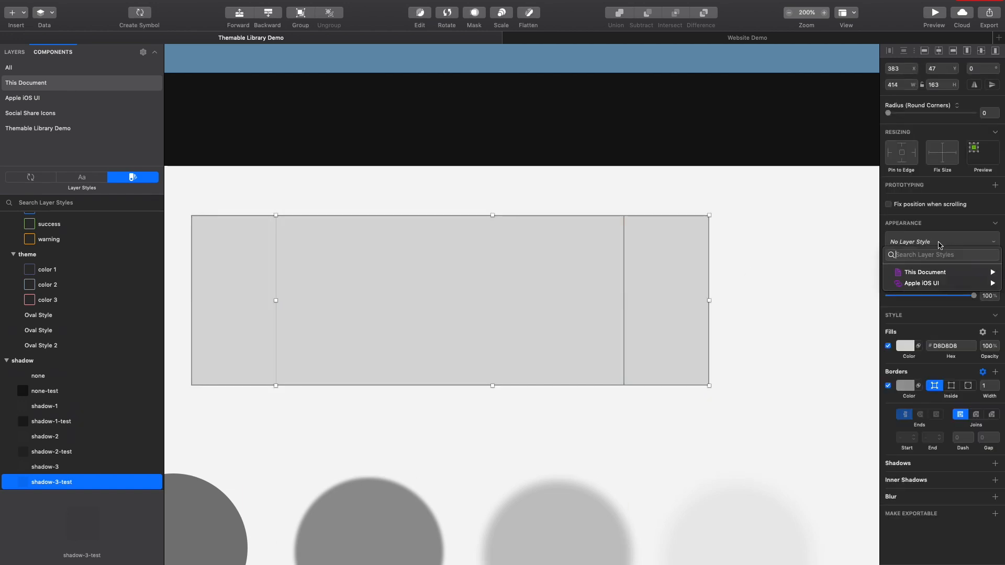
mouse_move(937, 271)
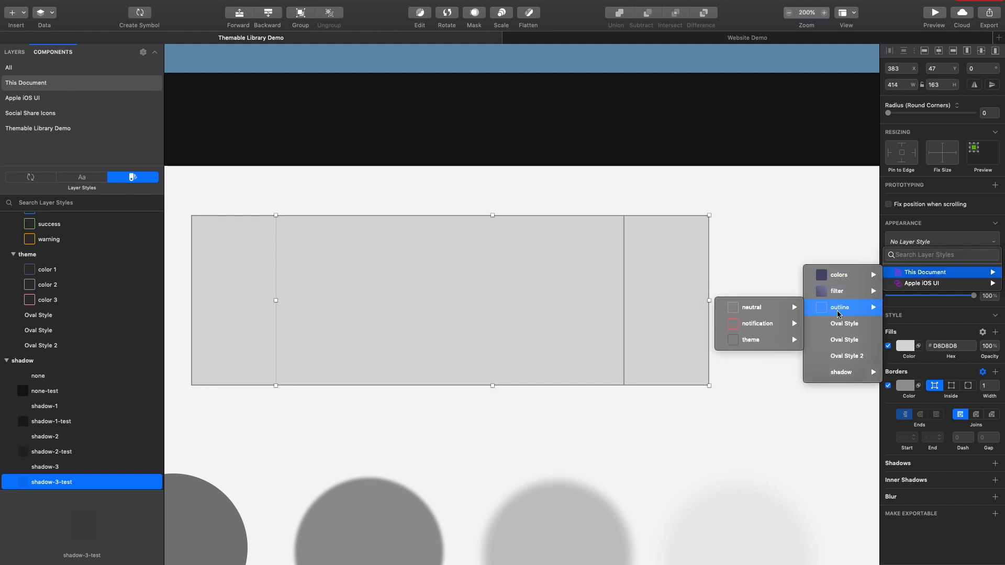
mouse_move(839, 375)
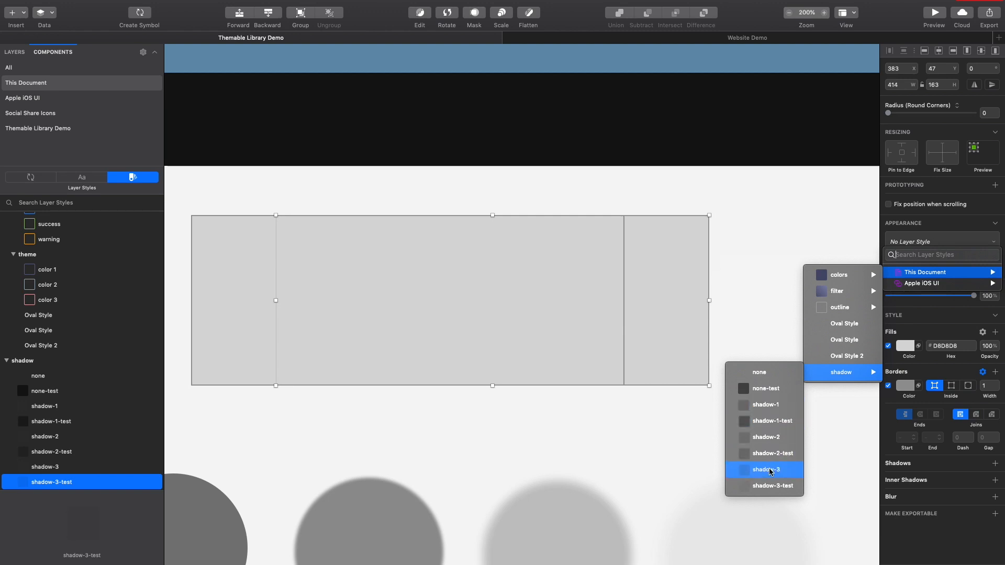
click(768, 487)
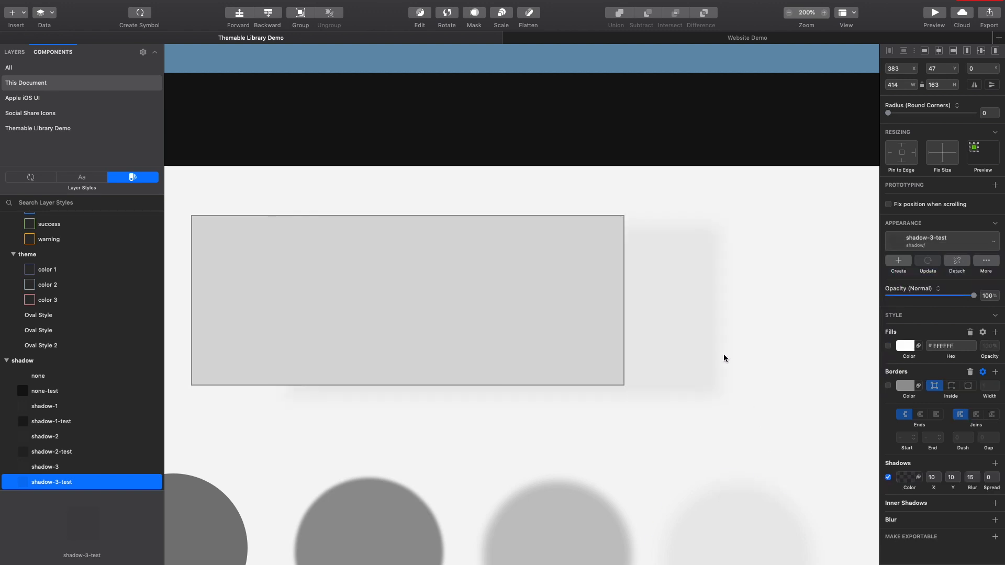
drag(522, 323, 603, 321)
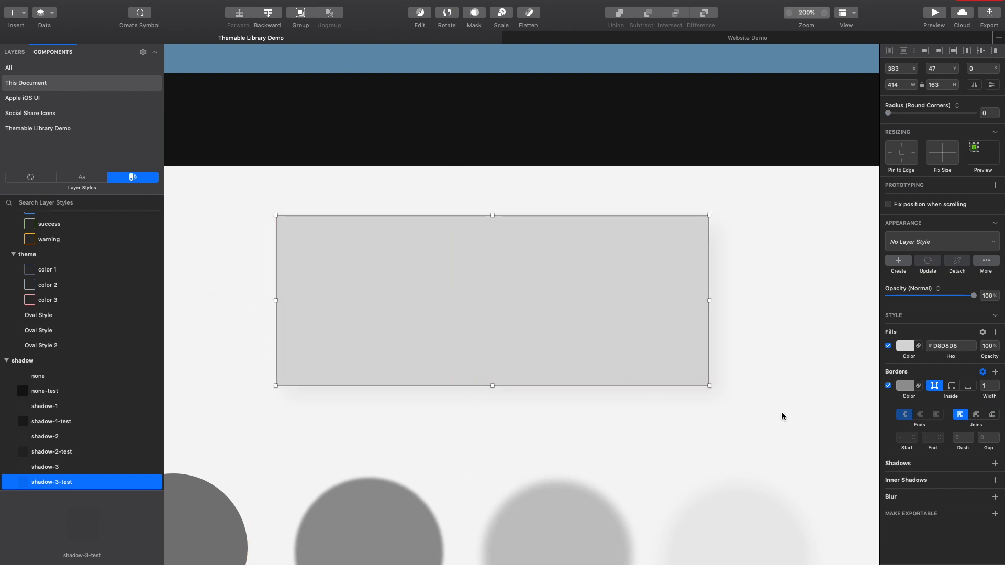
click(810, 407)
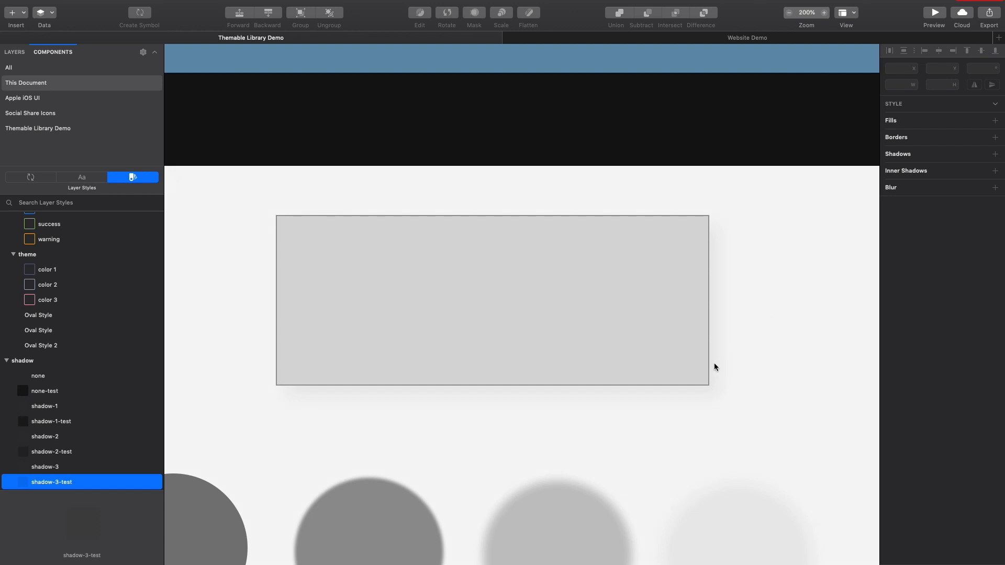
Try the shadow/shadow-1 layer style on the shadowed rectangle and check the result at its lower-right corner.
click(605, 348)
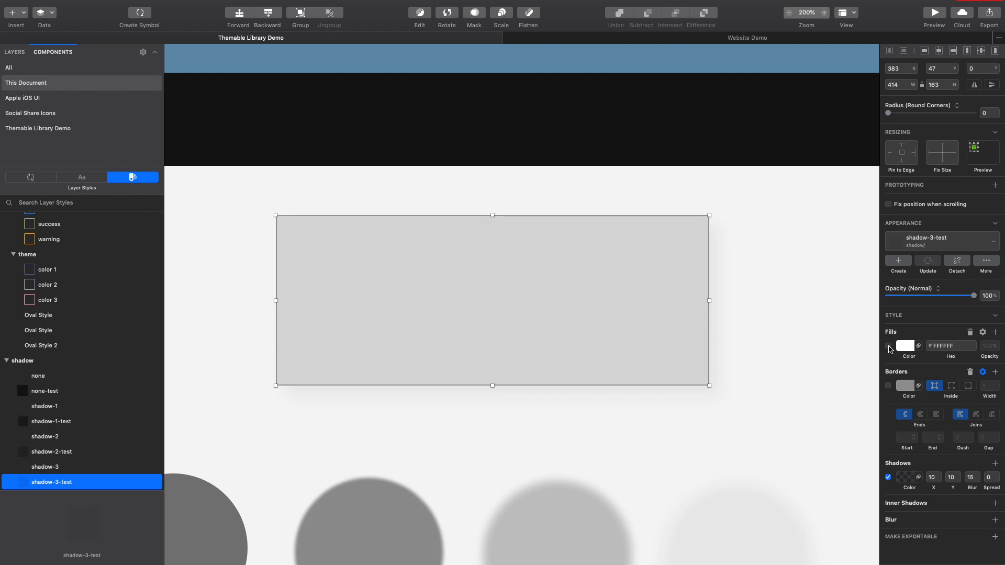
click(935, 246)
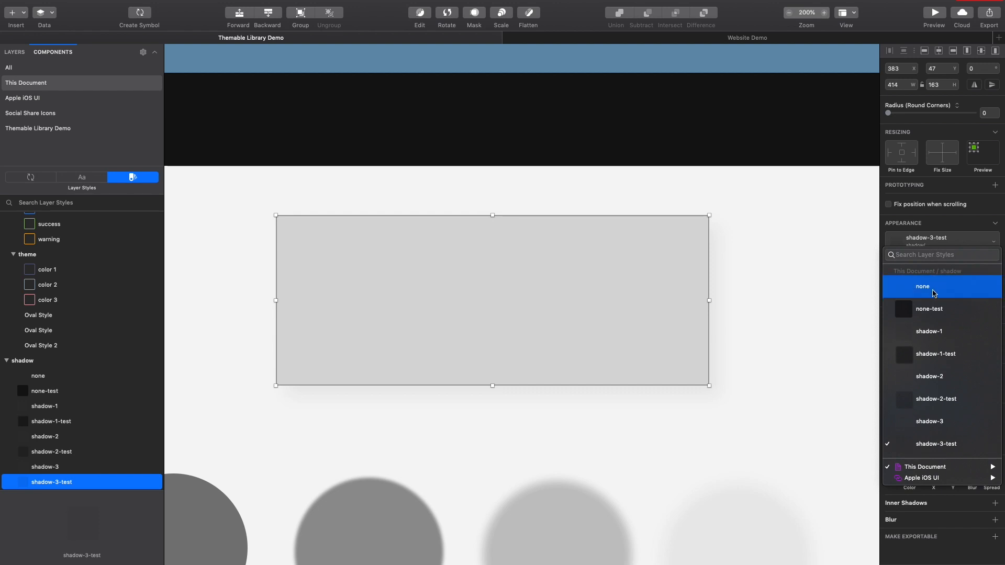
click(937, 338)
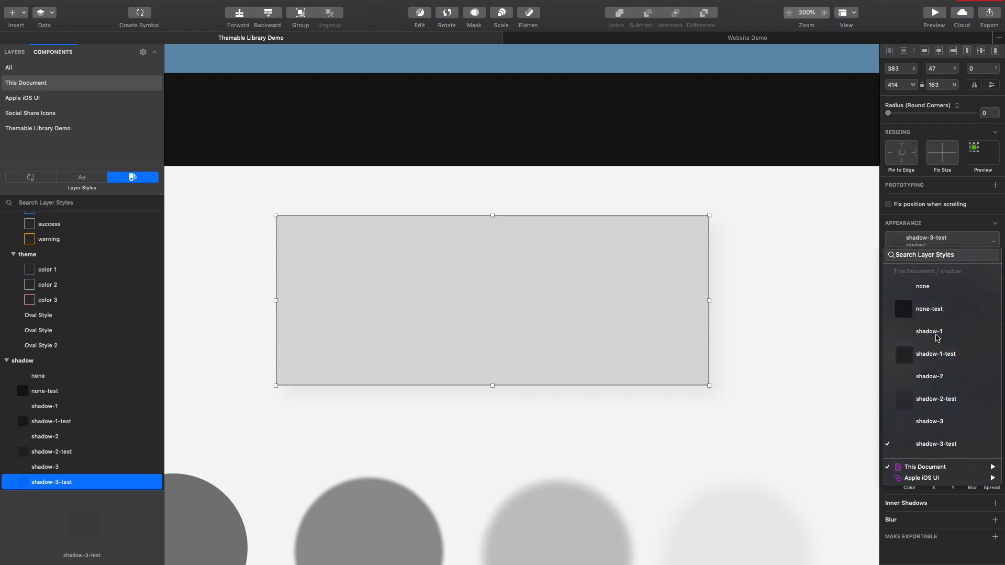
click(726, 402)
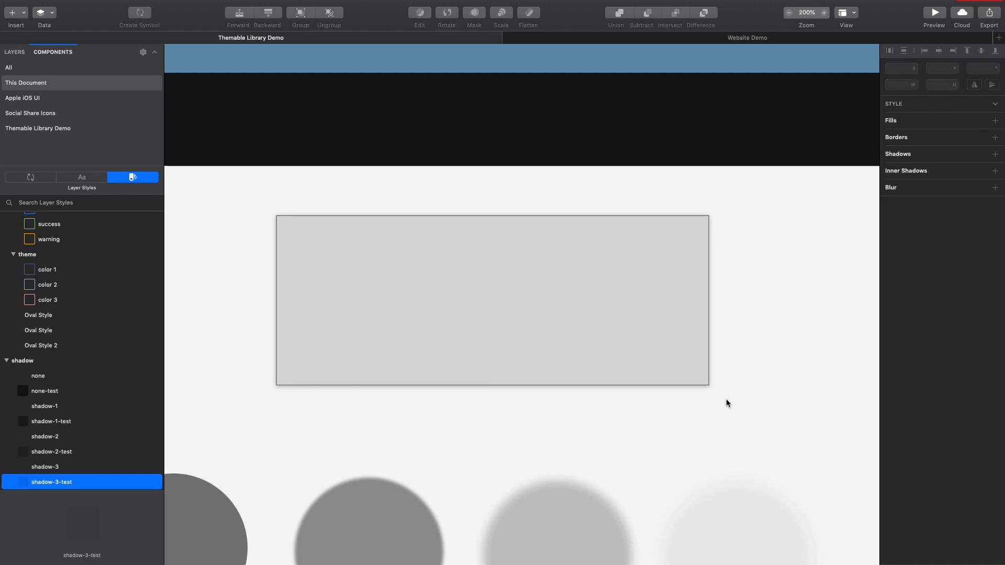
drag(733, 337, 680, 409)
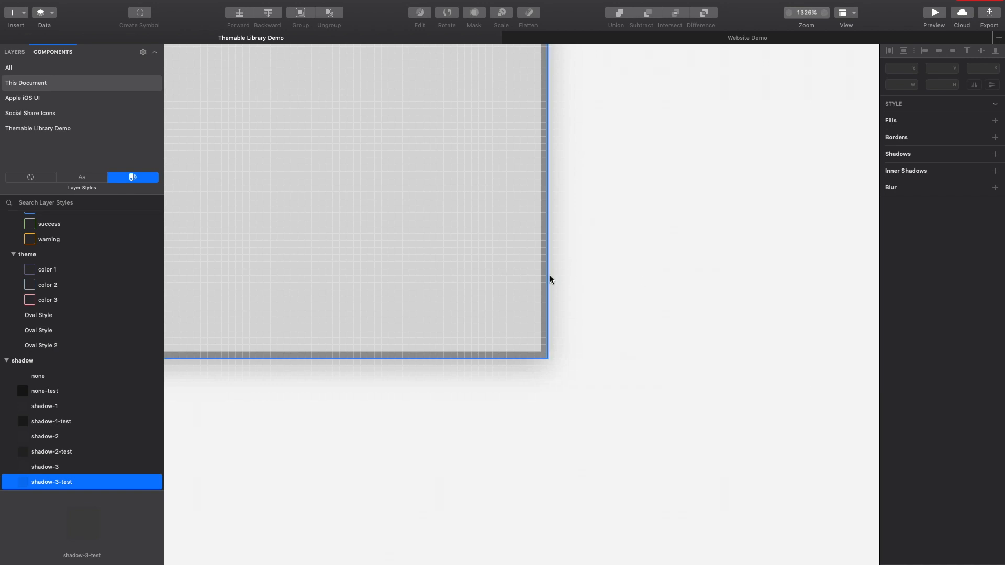
Apply the shadow/shadow-2-test layer style to the shadowed rectangle.
click(496, 284)
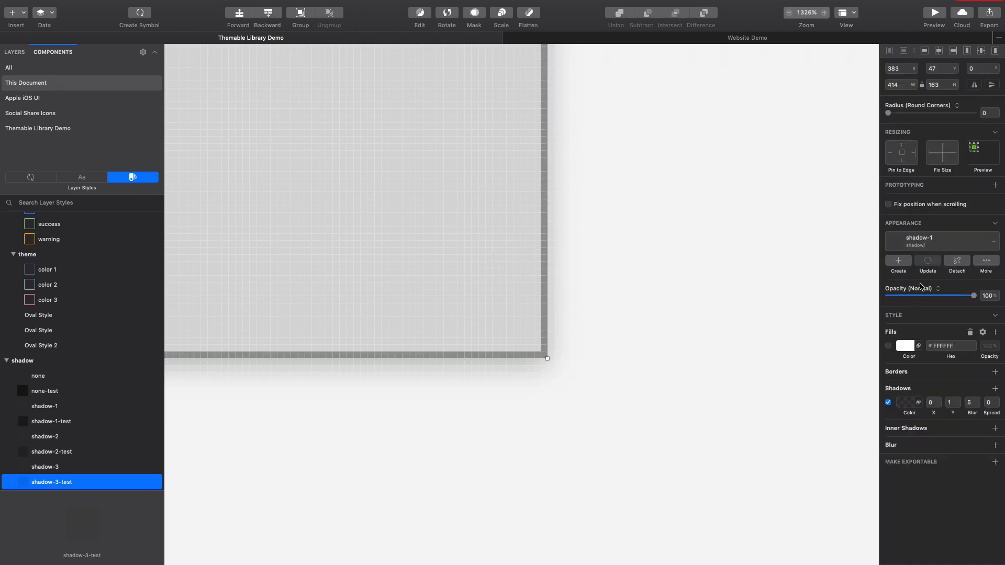
click(927, 241)
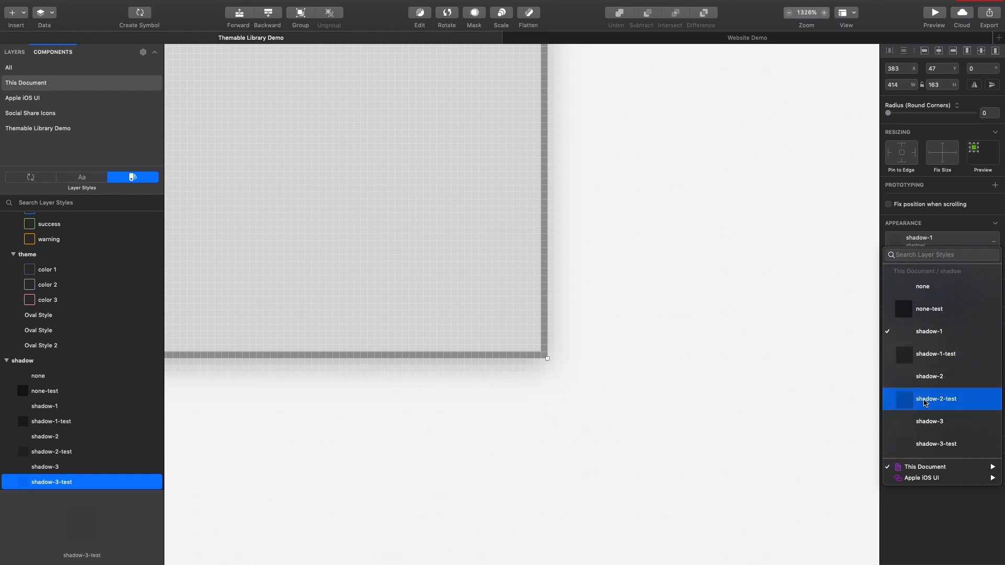
click(924, 403)
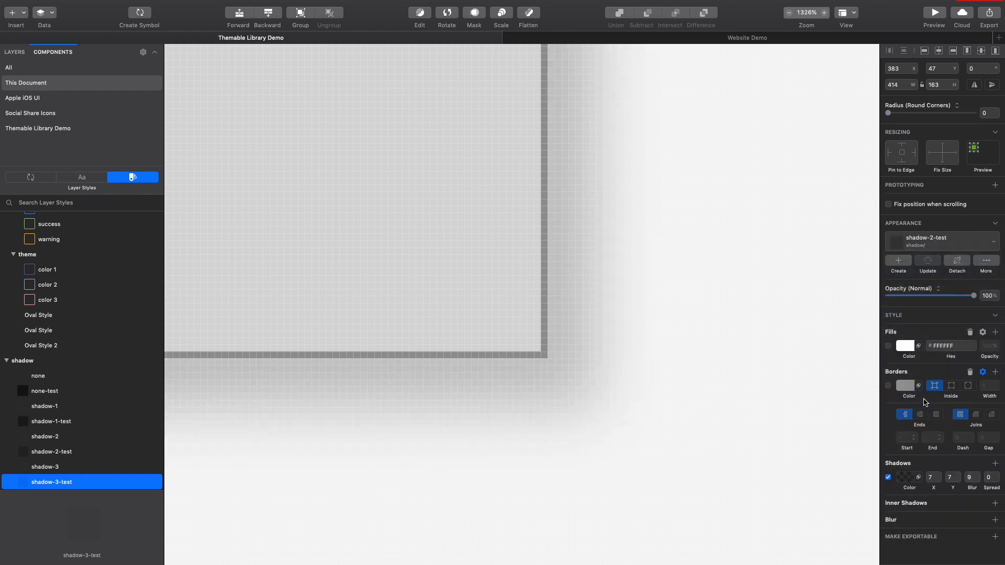
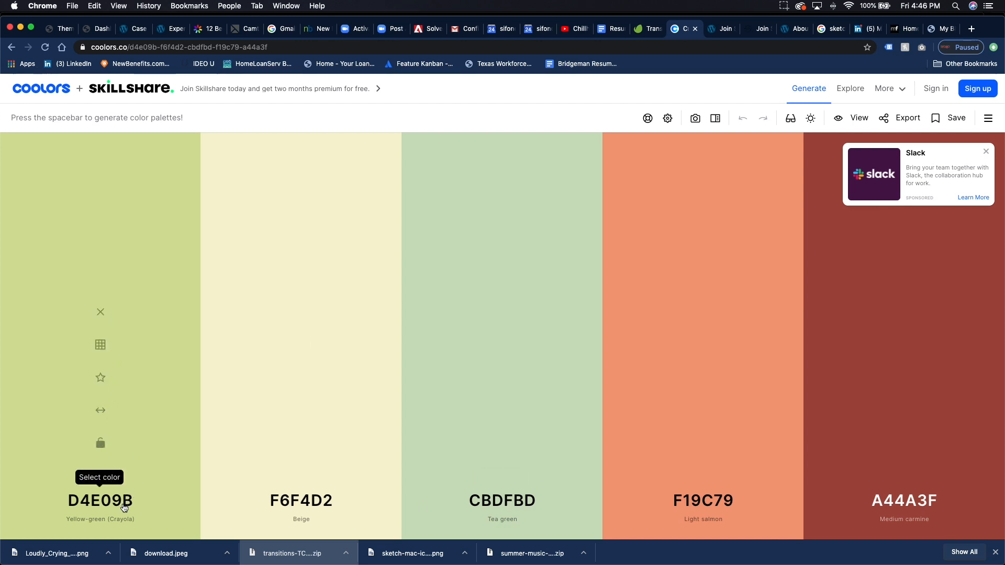
Copy the yellow-green hex value D4E09B from the Coolors palette and switch to Sketch.
click(97, 503)
key(super+c)
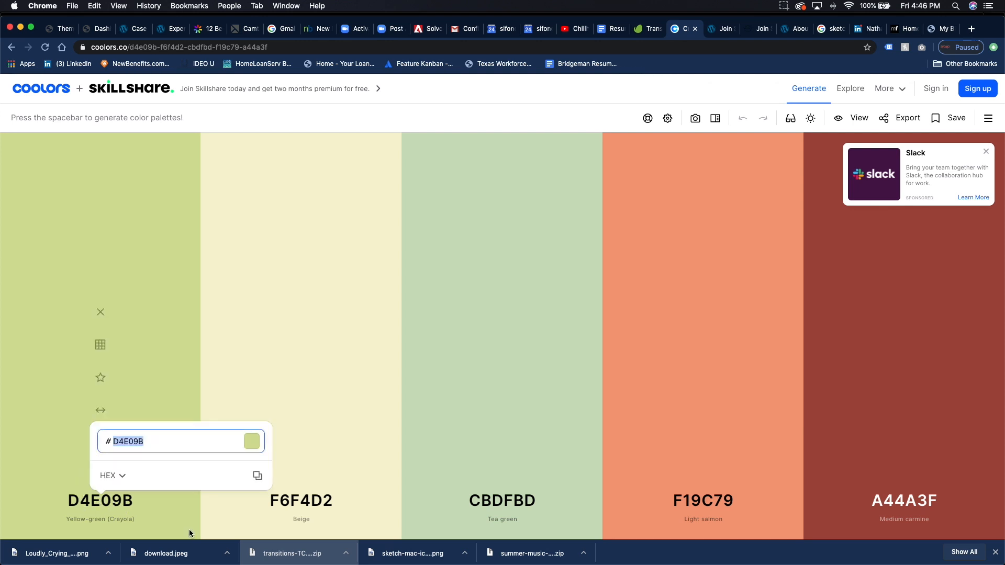
mouse_move(258, 563)
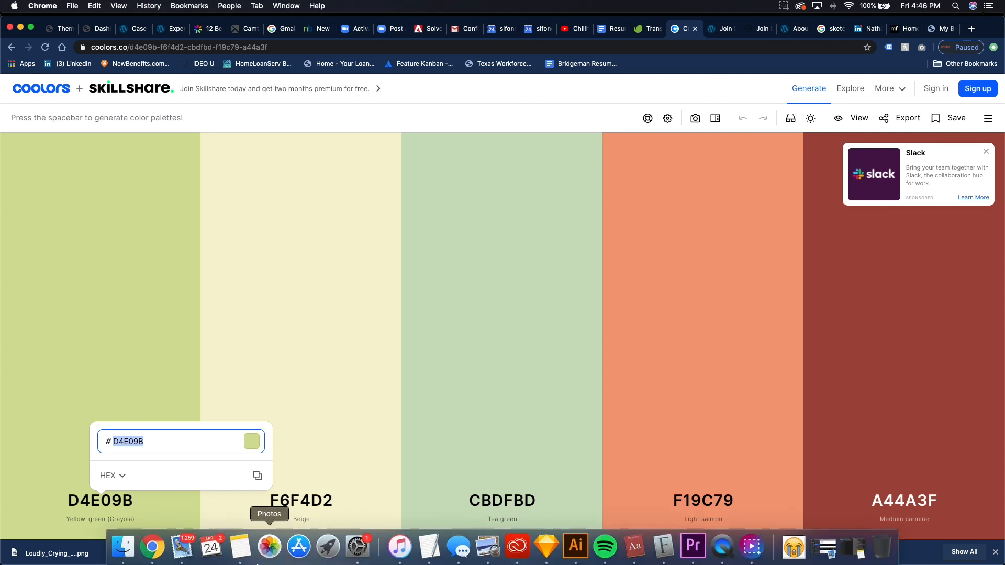
click(545, 548)
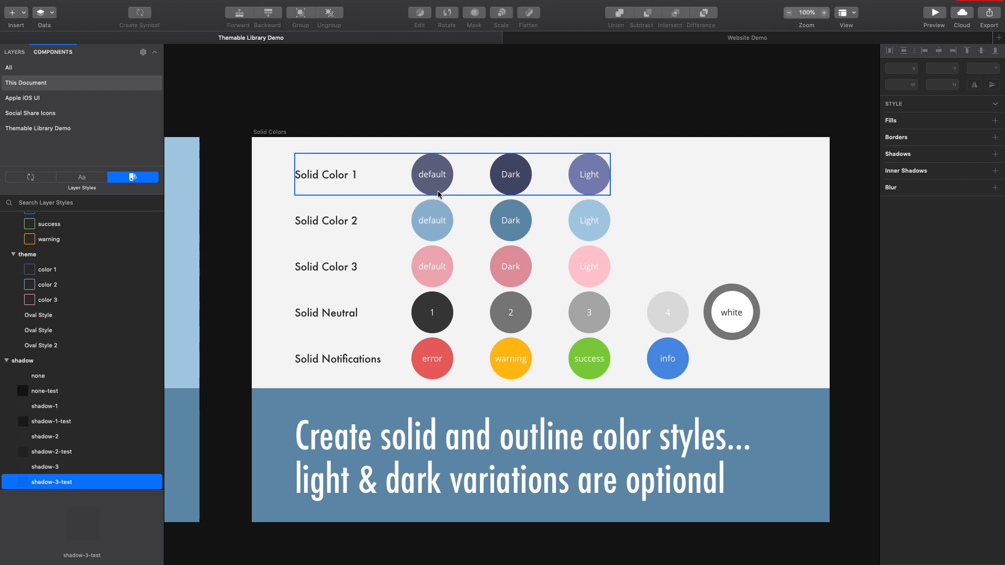
Set the fill of the Solid Color 1 default circle to the copied hex D4E09B.
click(441, 192)
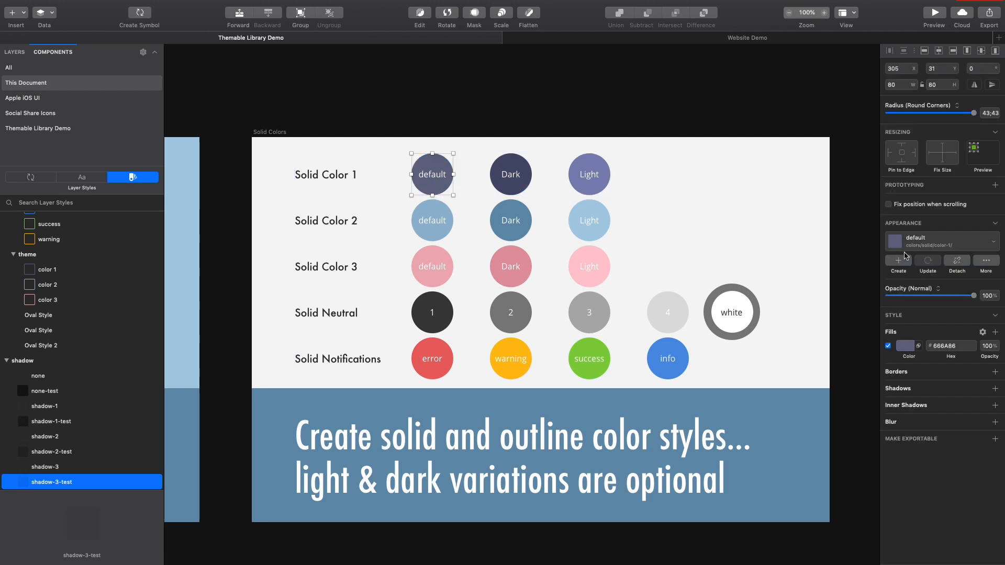
click(961, 346)
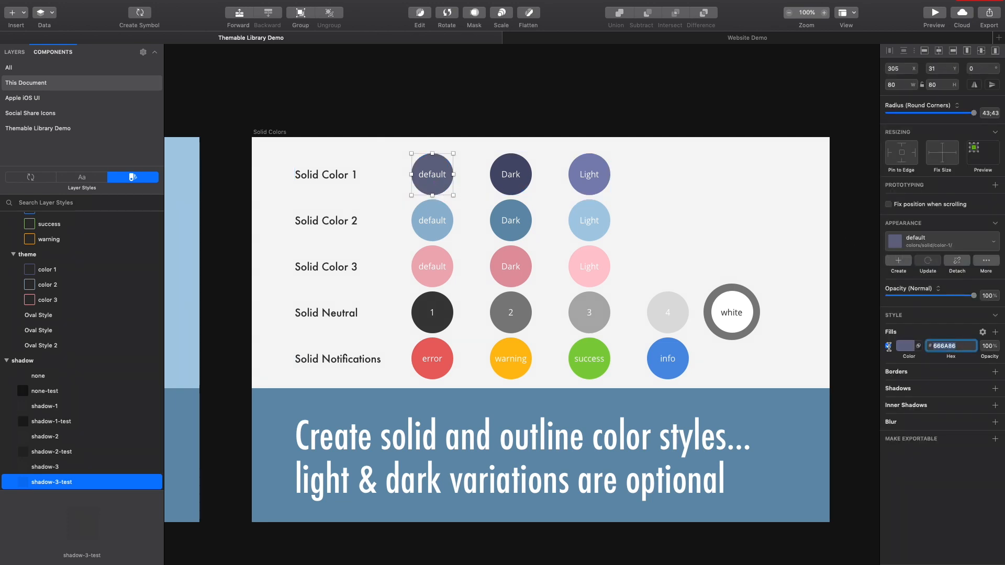
key(super+v)
key(Tab)
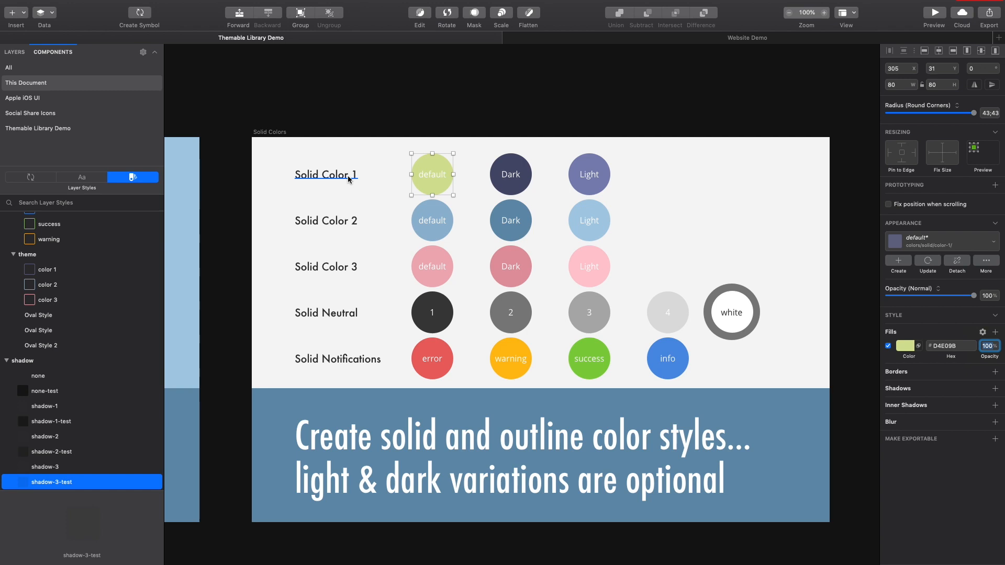
key(Return)
Set the fill of the Solid Color 1 Dark circle to D4E09B as its base color.
click(498, 164)
key(super+equal)
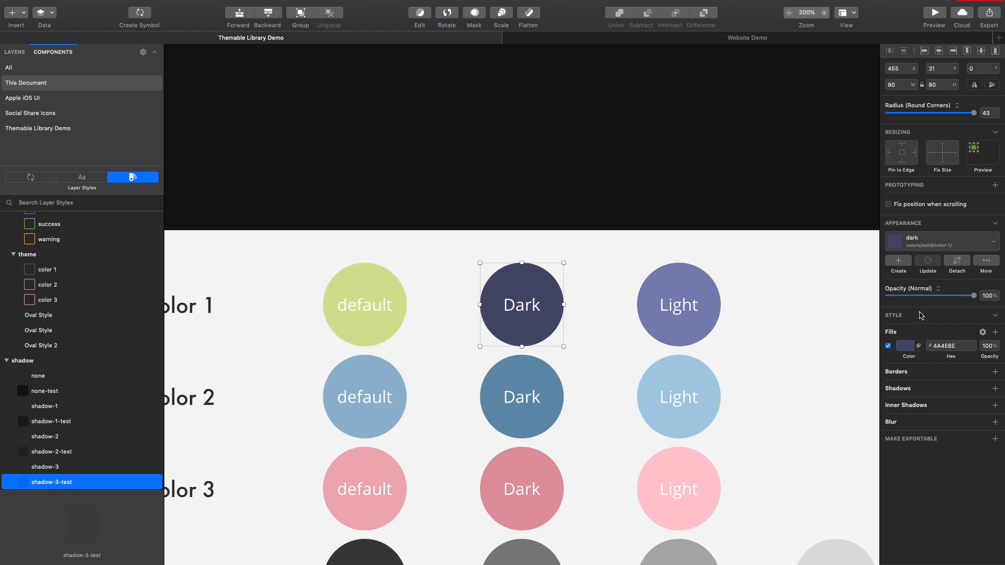
click(955, 346)
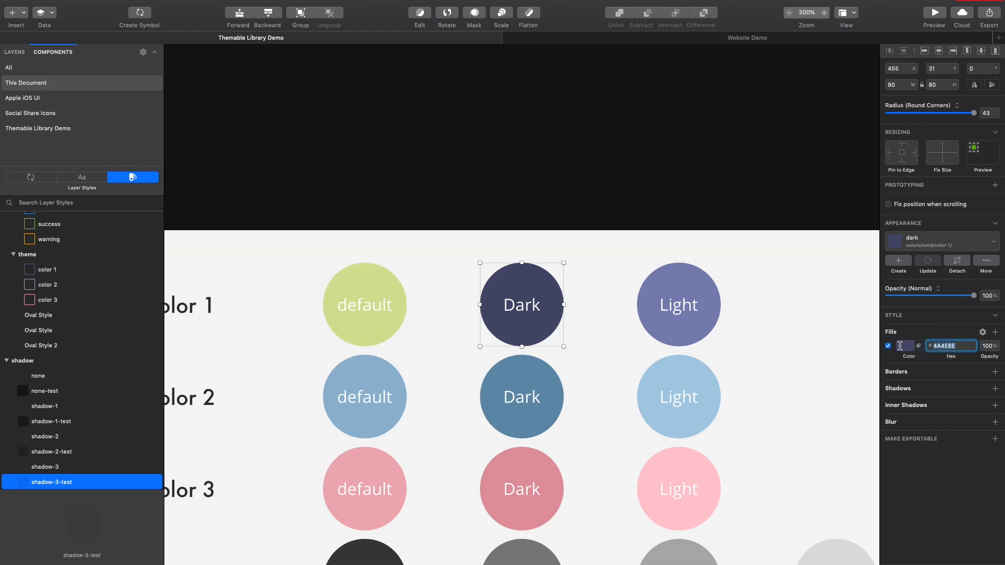
key(super+v)
key(Tab)
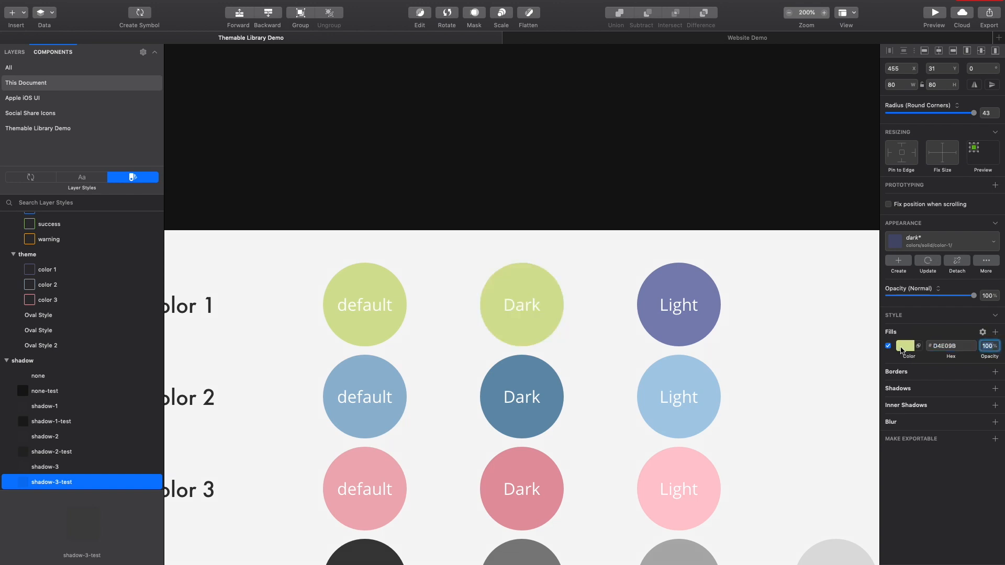
Darken the Solid Color 1 Dark circle's fill to BAC77B using the color picker.
click(901, 346)
click(901, 346)
click(904, 346)
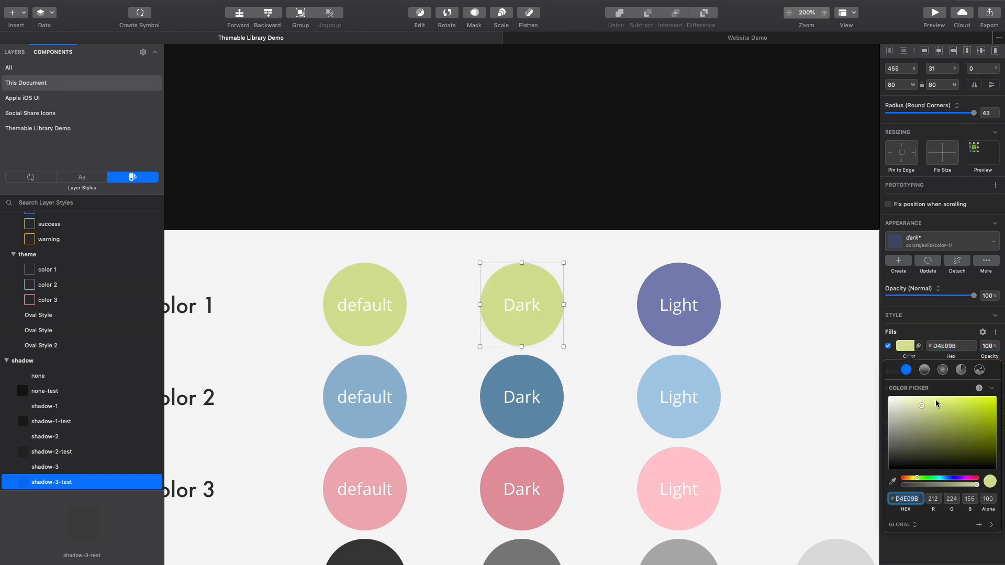
drag(927, 409, 929, 415)
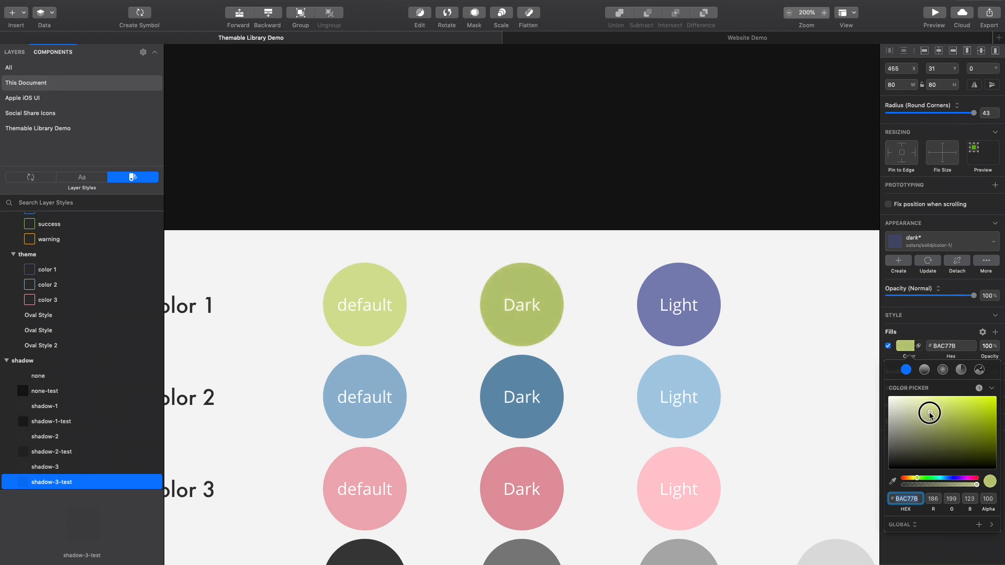
click(798, 363)
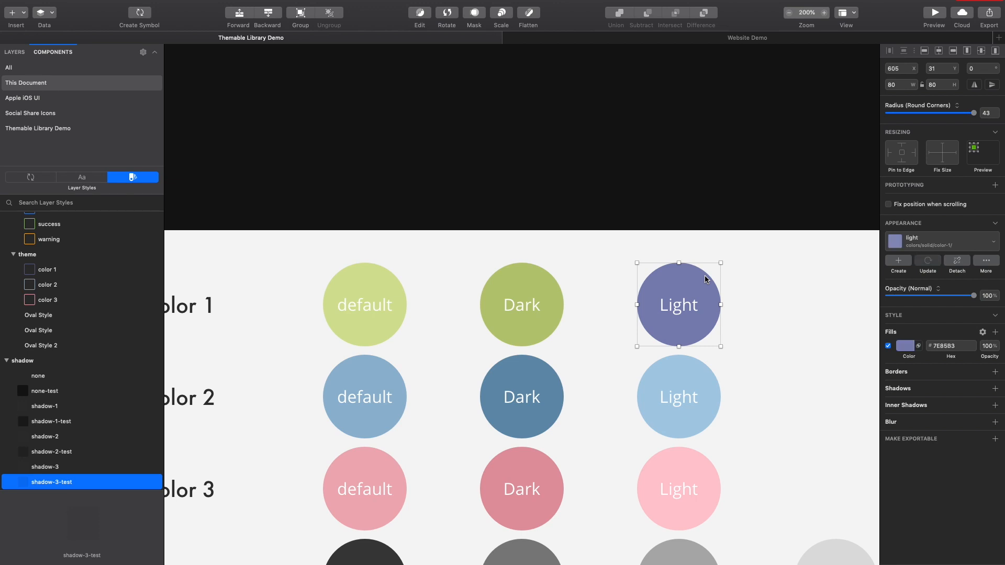
Set the Solid Color 1 Light circle's fill to D4E09B and lighten it to E5F1AB.
click(947, 346)
key(super+v)
key(Return)
click(908, 346)
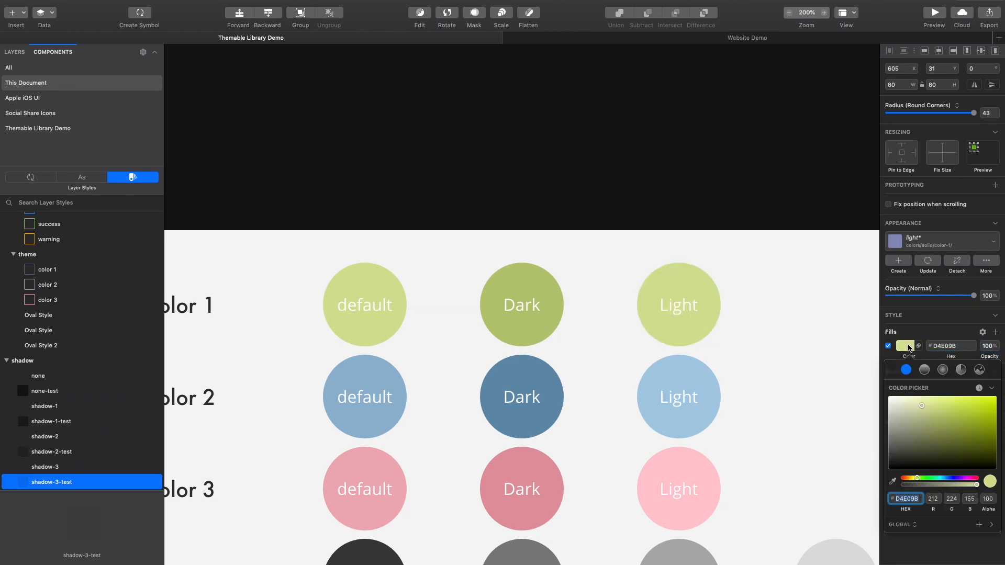
drag(919, 403, 920, 404)
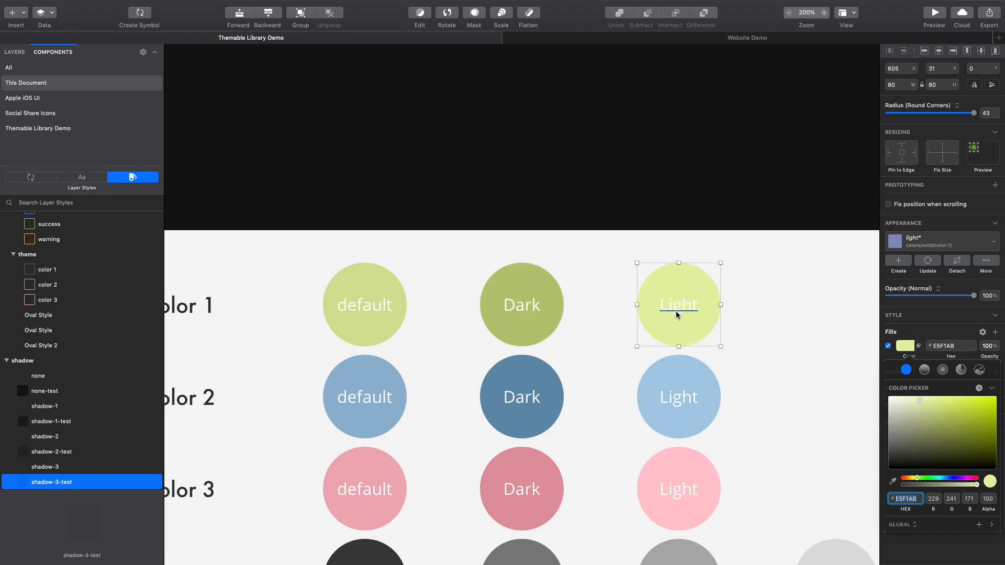
Review the colors used on the home page artboards in the Website Demo document and return to Themable Library Demo.
click(580, 41)
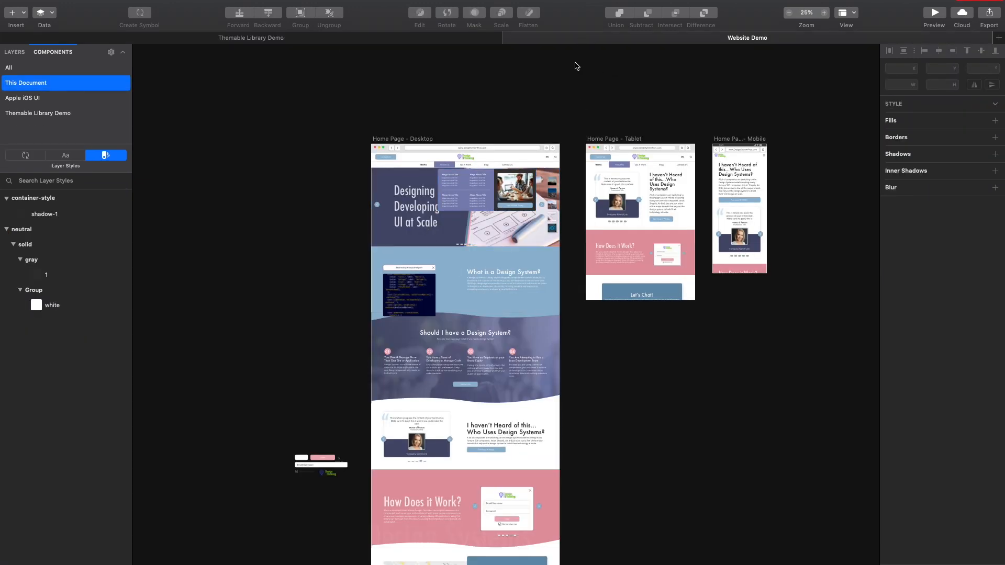
scroll(449, 333, down, 2)
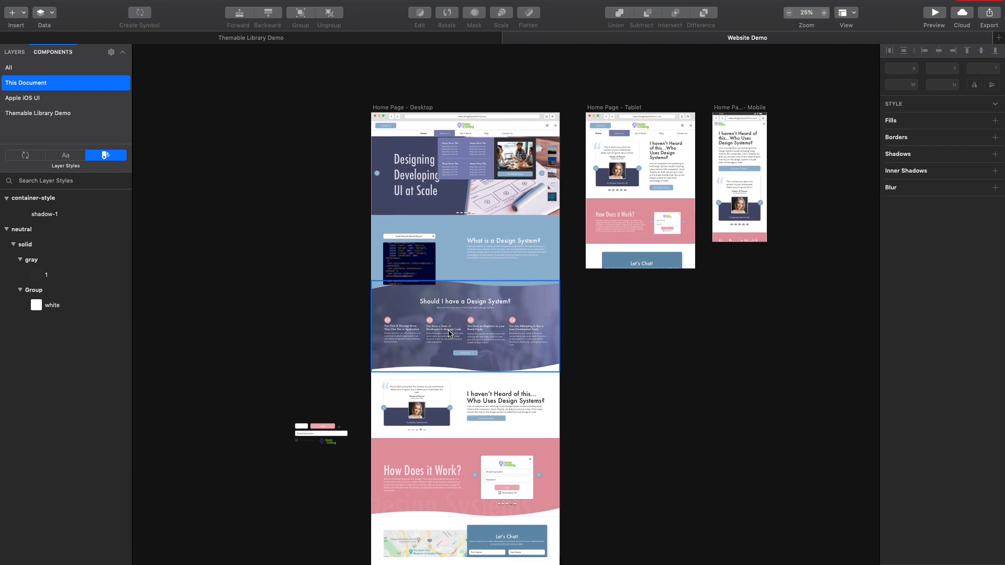
scroll(449, 334, down, 3)
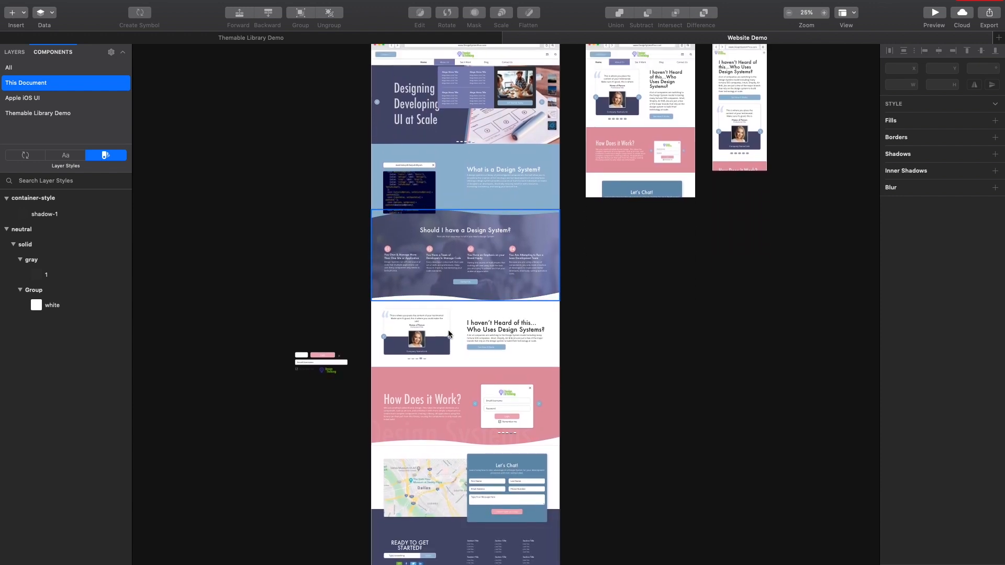
scroll(449, 334, down, 1)
scroll(449, 334, up, 1)
click(398, 39)
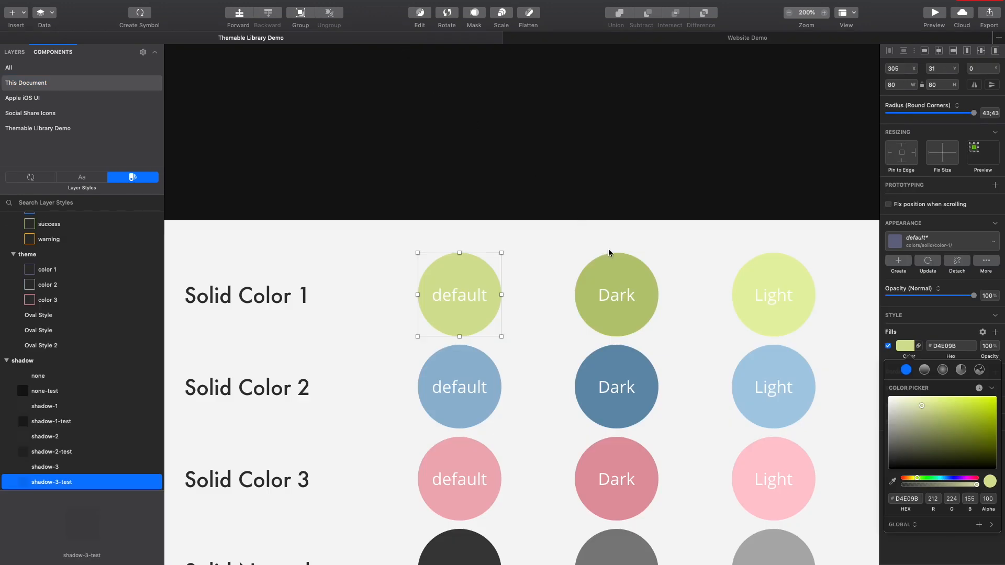
Update the colors/solid/color-1 default, dark and light layer styles with the new fills of their circles.
click(933, 262)
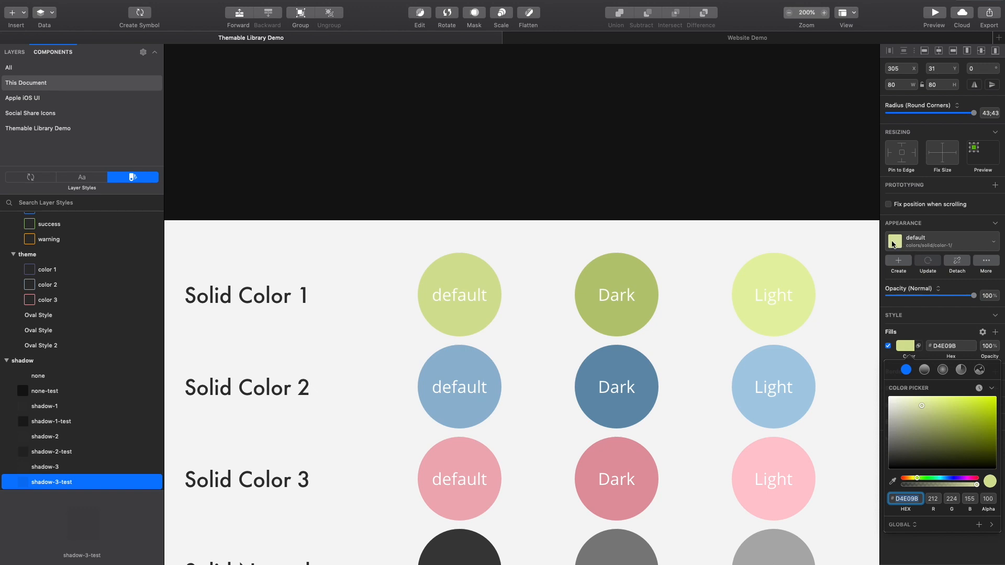
click(635, 265)
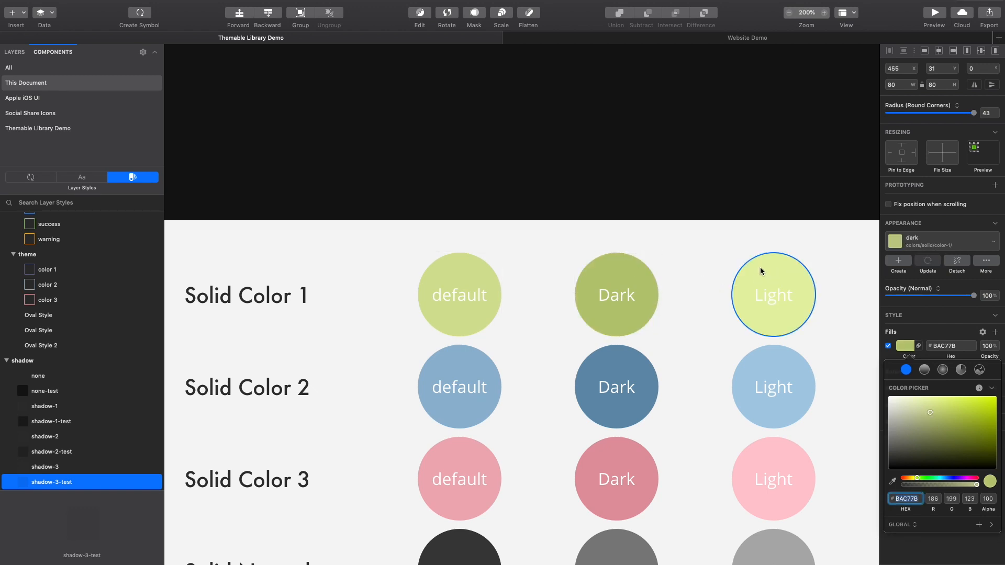
click(760, 267)
click(928, 264)
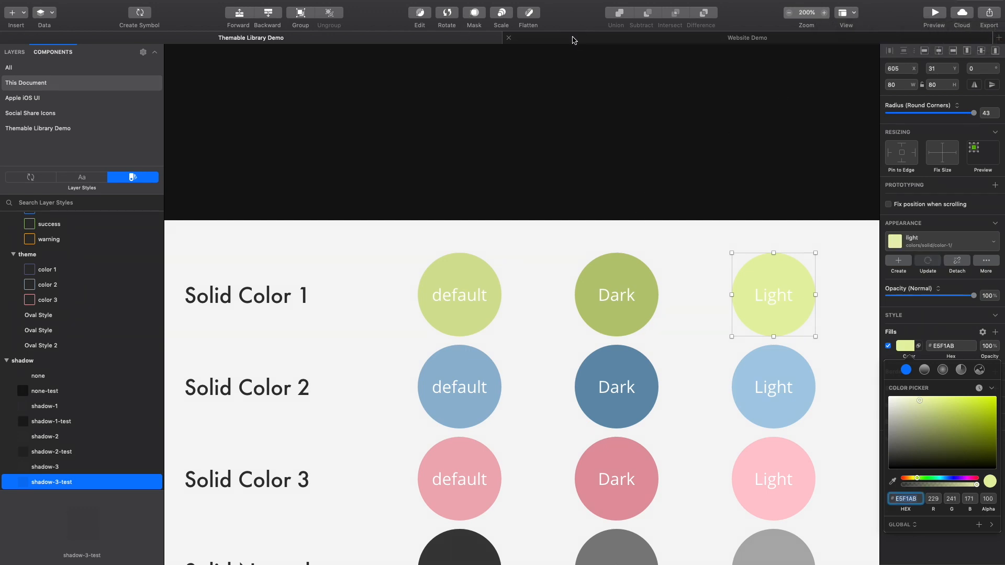
In the Website Demo document, apply the available Themable Library Demo update to all outdated components.
click(571, 37)
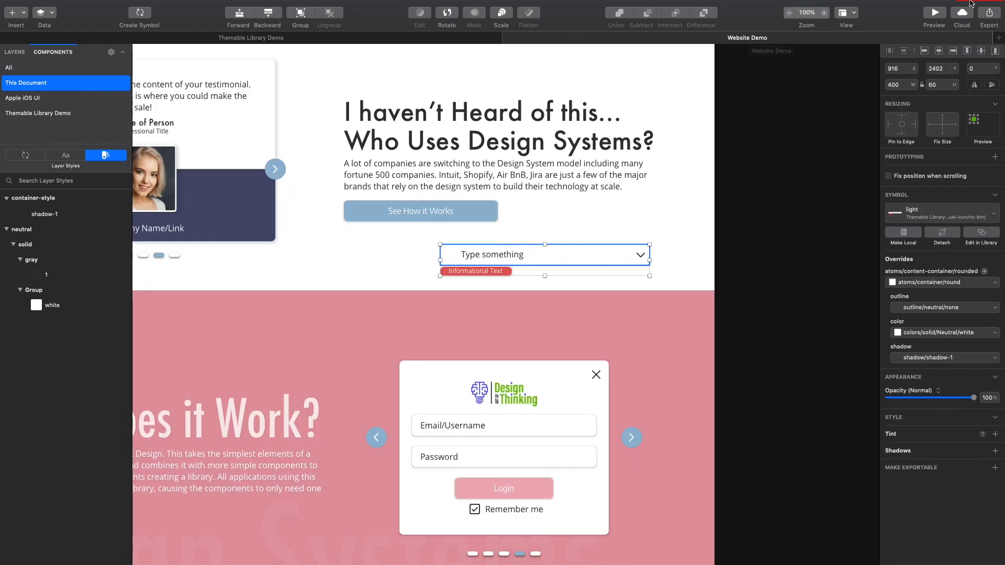
click(973, 17)
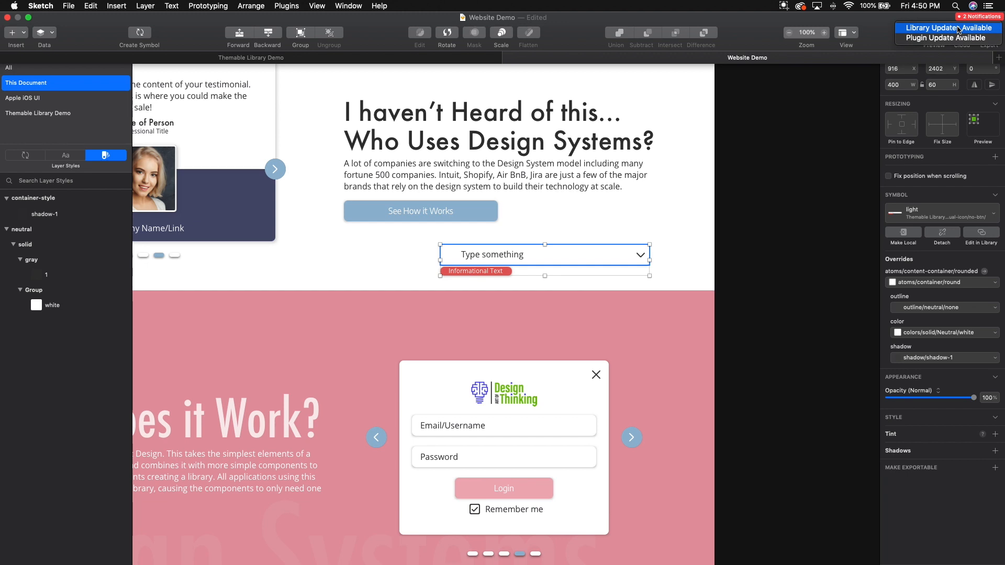
click(959, 28)
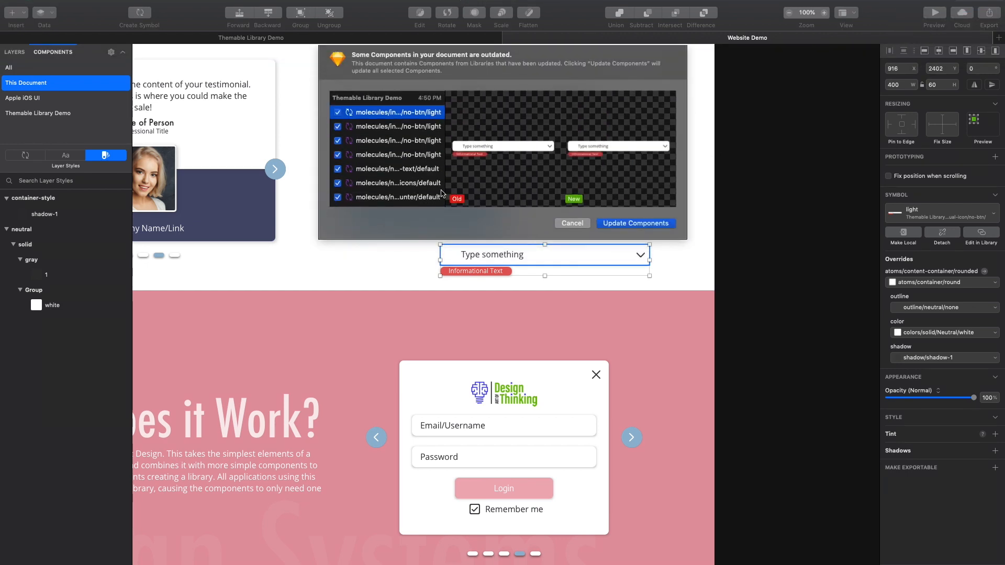
scroll(396, 166, down, 10)
scroll(396, 166, down, 10)
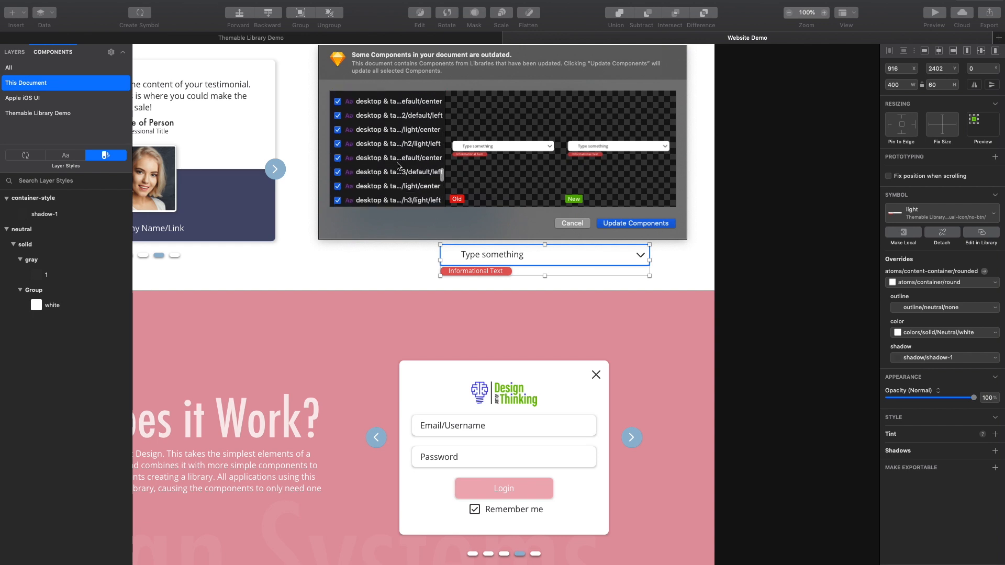
click(647, 224)
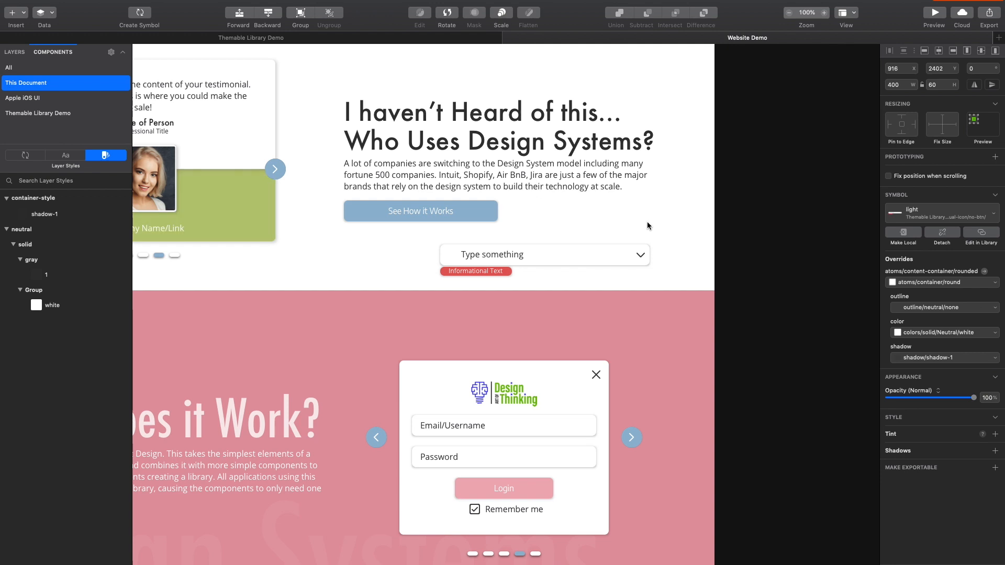
Review the recolored sections of the home page artboards in the Website Demo document.
scroll(276, 211, left, 5)
key(super+minus)
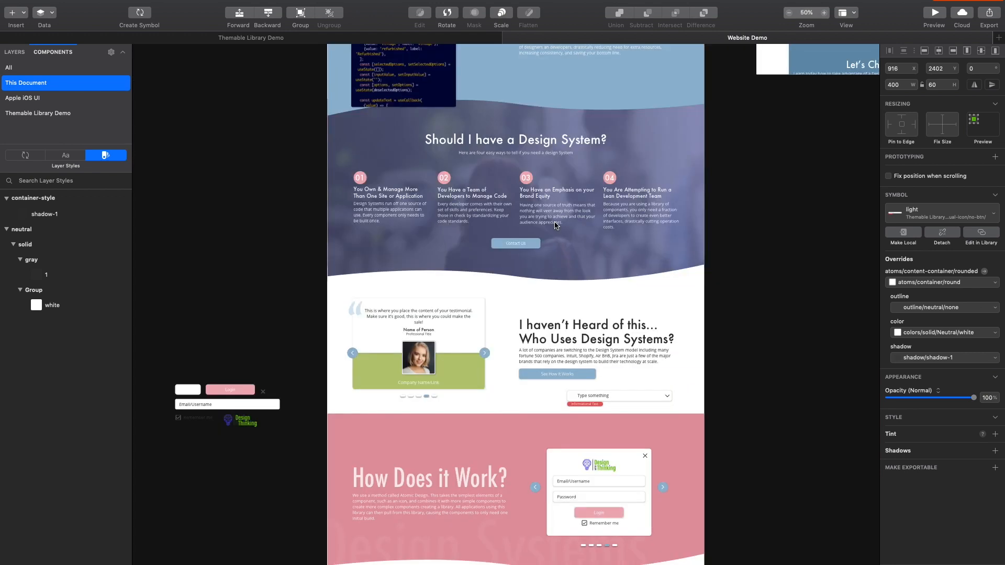
scroll(577, 231, up, 5)
scroll(576, 230, up, 1)
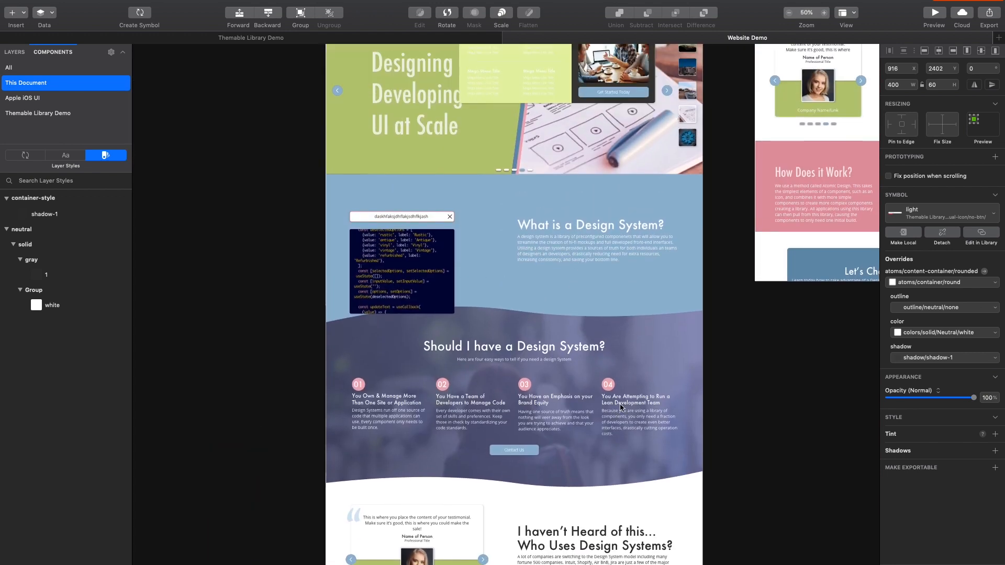
scroll(635, 302, up, 5)
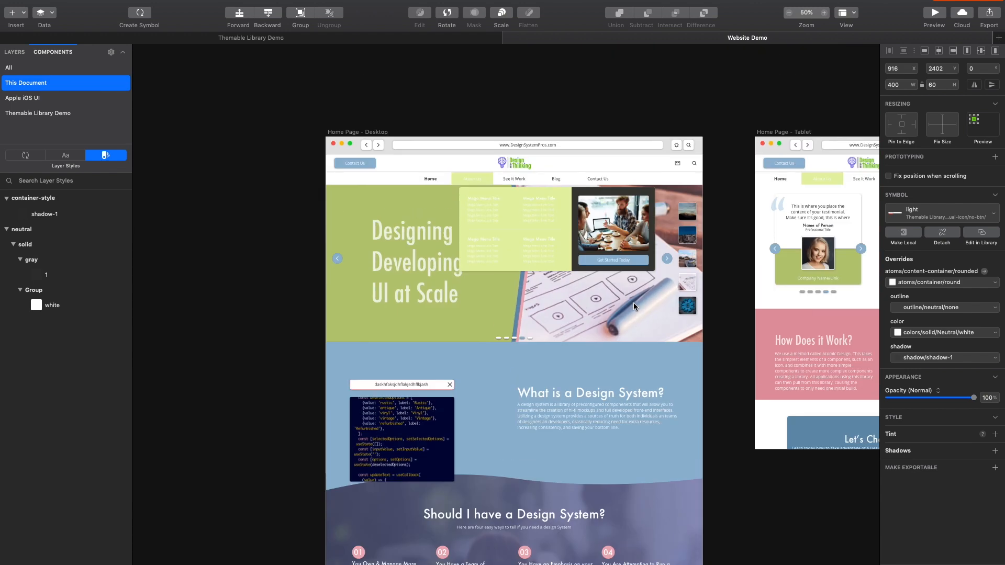
scroll(634, 304, down, 4)
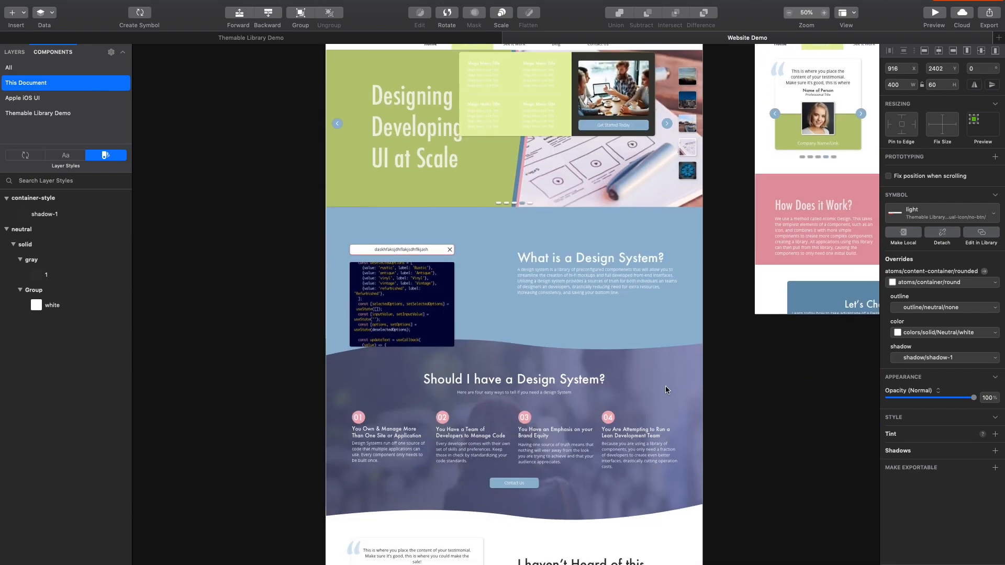
scroll(665, 390, up, 4)
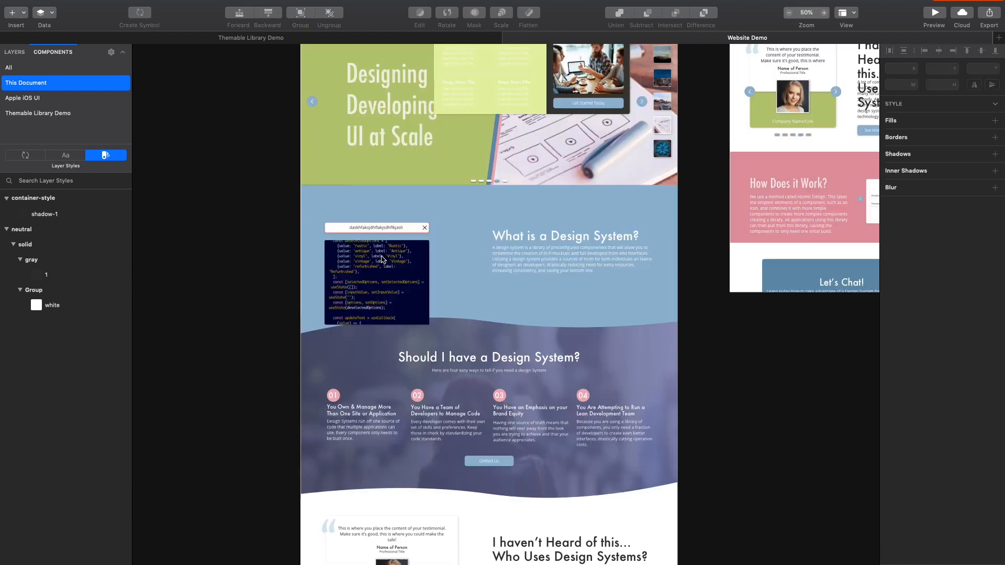
scroll(382, 258, right, 1)
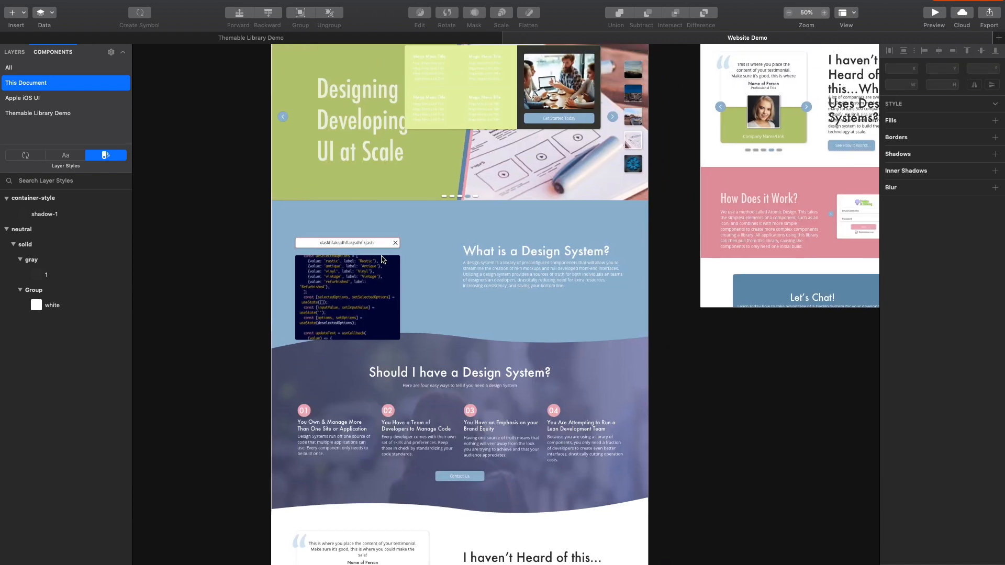
key(super+minus)
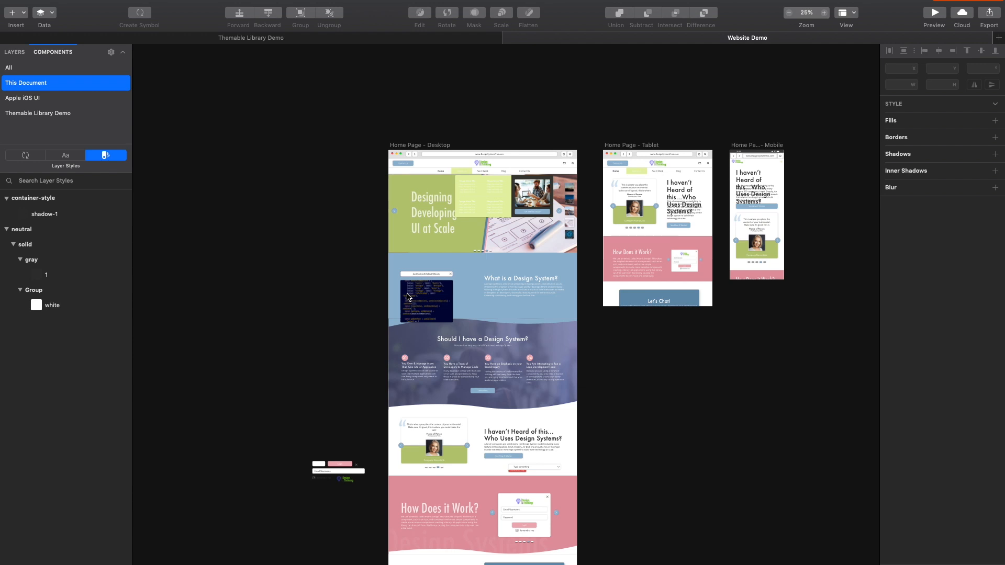
Undo the Solid Color 1 recoloring in Themable Library Demo and apply the library update to all outdated components in Website Demo.
click(394, 37)
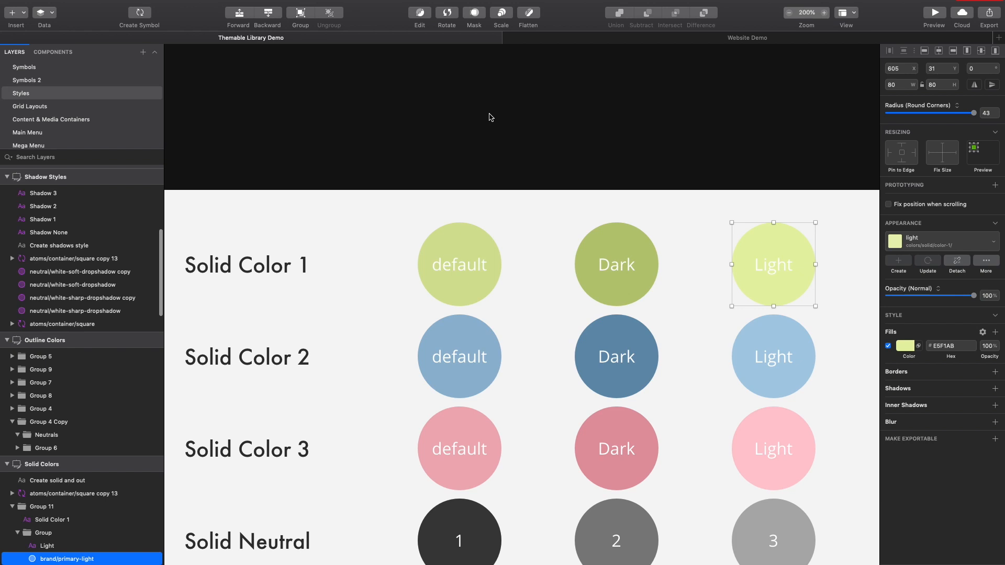
key(Tab)
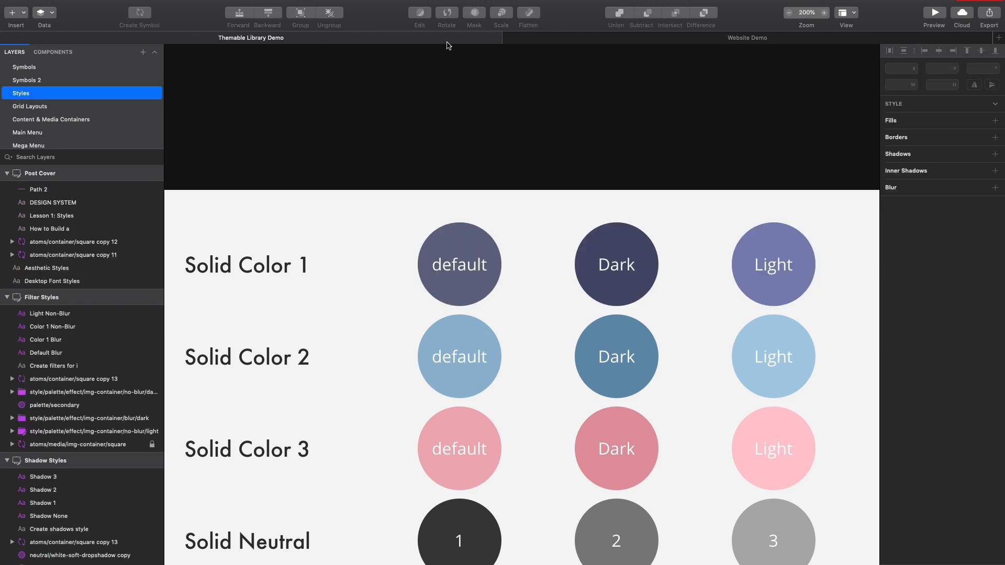
click(539, 39)
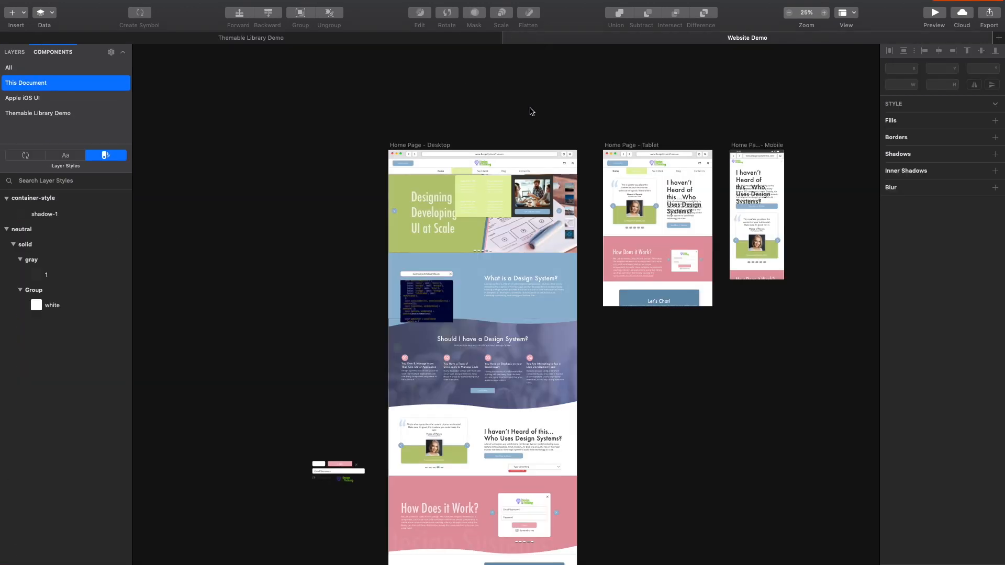
mouse_move(939, 2)
click(966, 17)
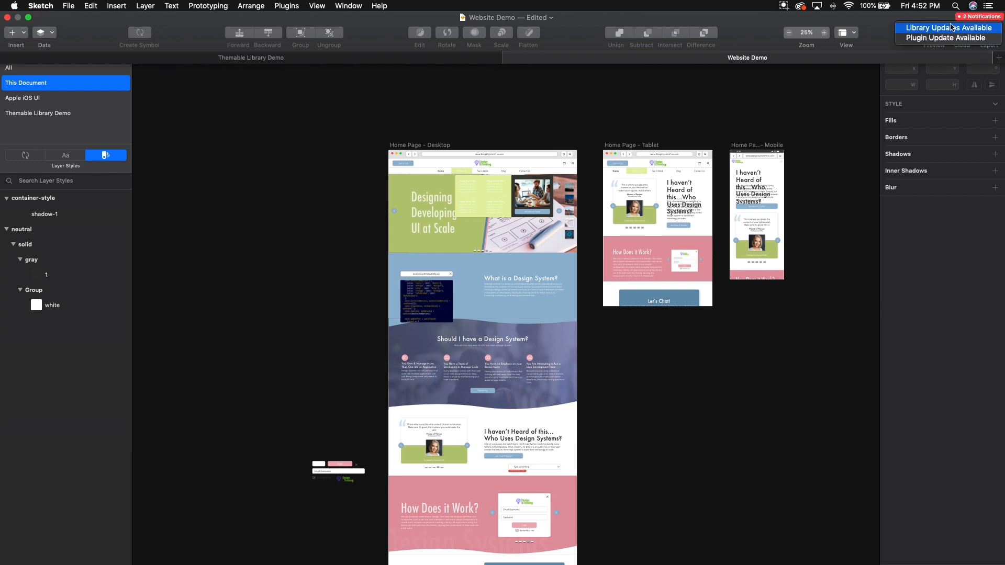
click(950, 28)
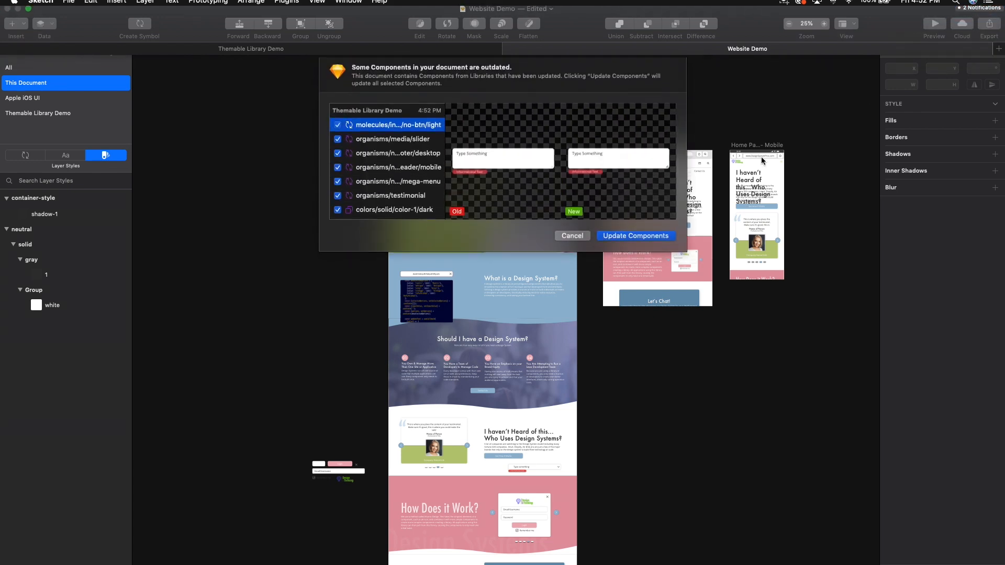
click(643, 229)
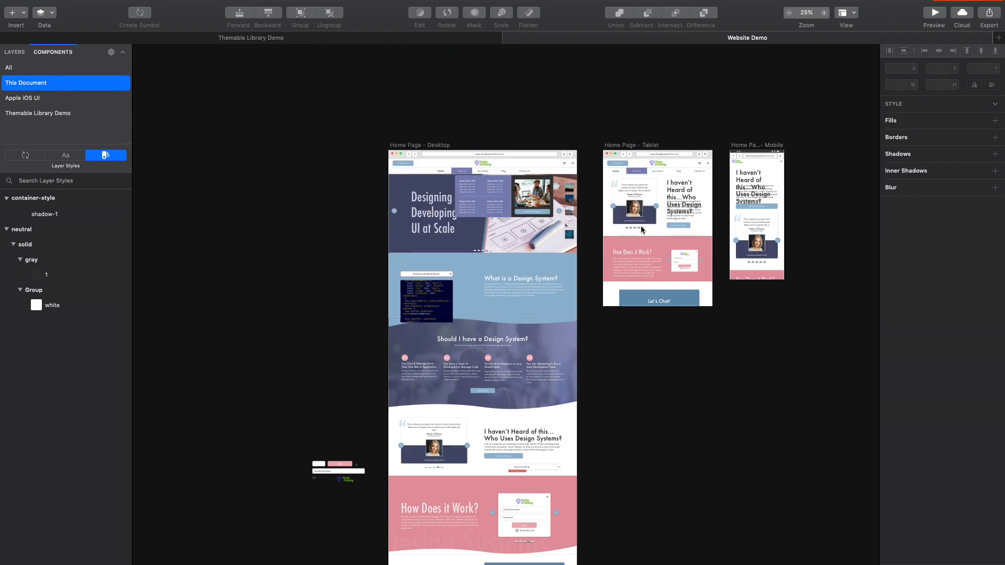
Review the Solid Colors artboard in Themable Library Demo and the Coolors palette in Chrome, returning to Sketch.
click(446, 40)
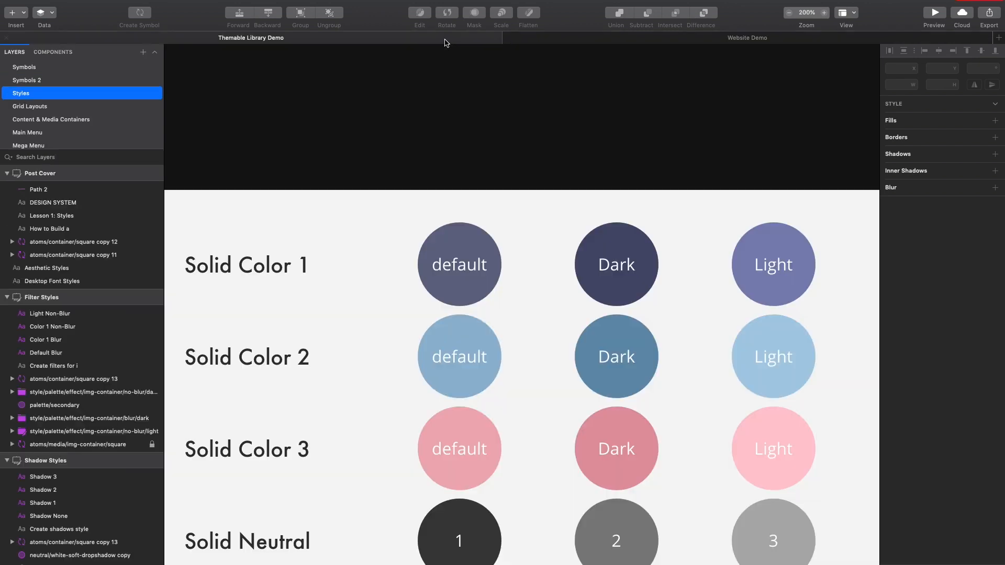
key(super+minus)
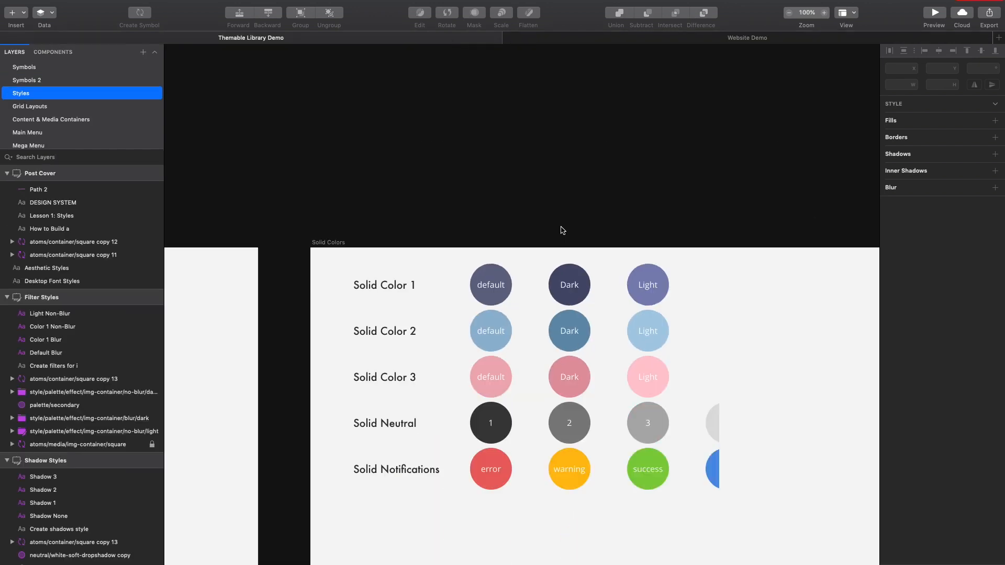
scroll(560, 226, down, 5)
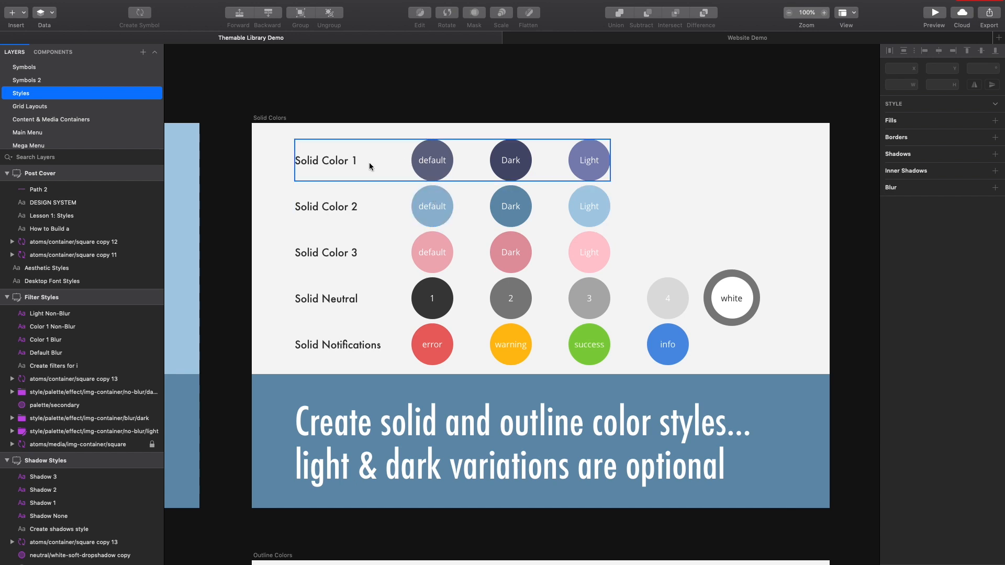
key(ctrl+Right)
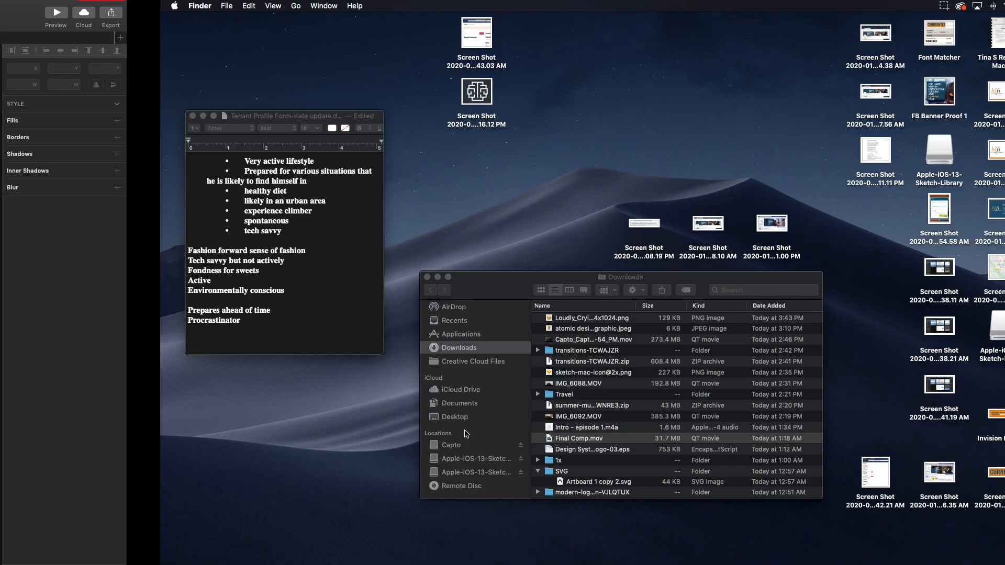
key(ctrl+Left)
mouse_move(269, 557)
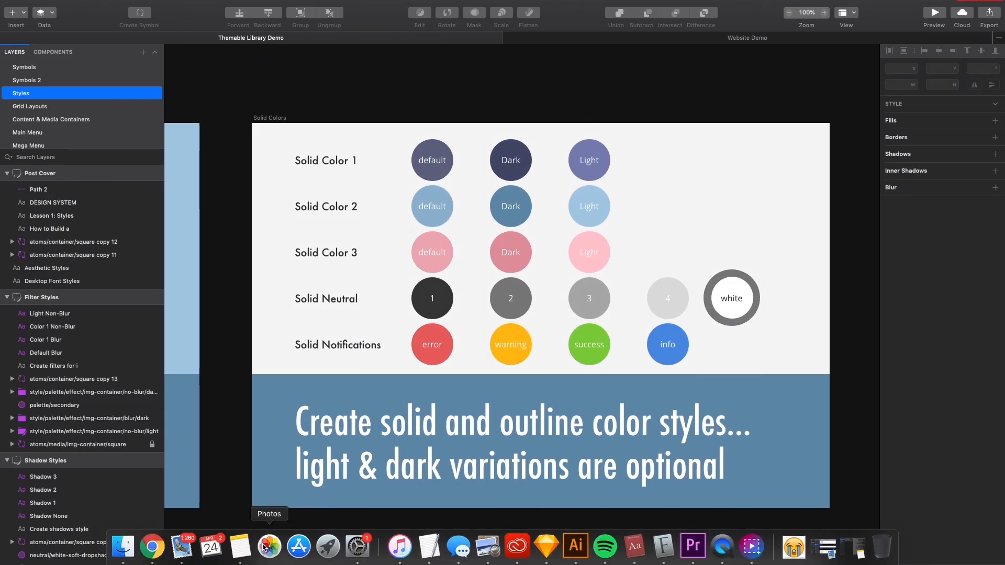
click(150, 555)
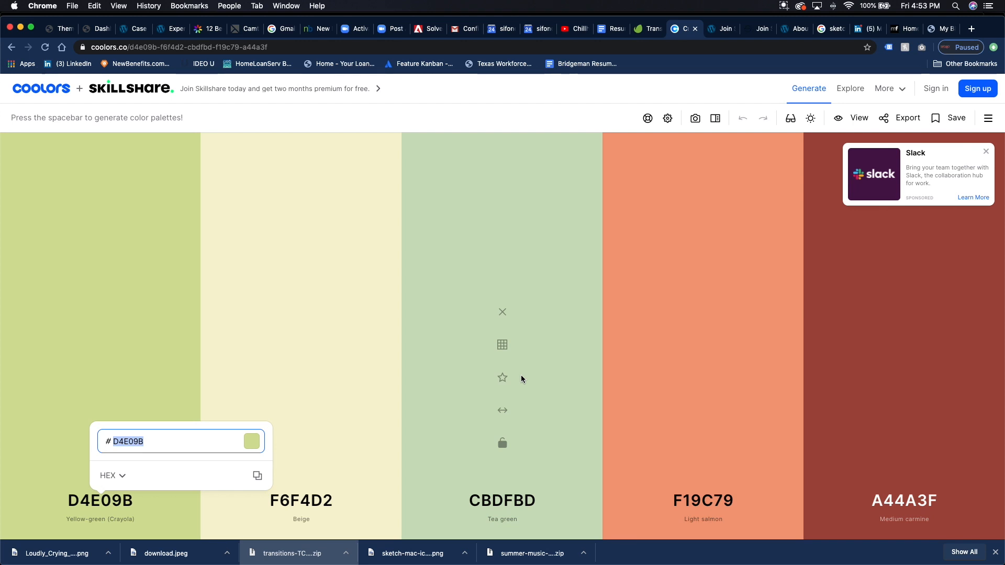
mouse_move(605, 563)
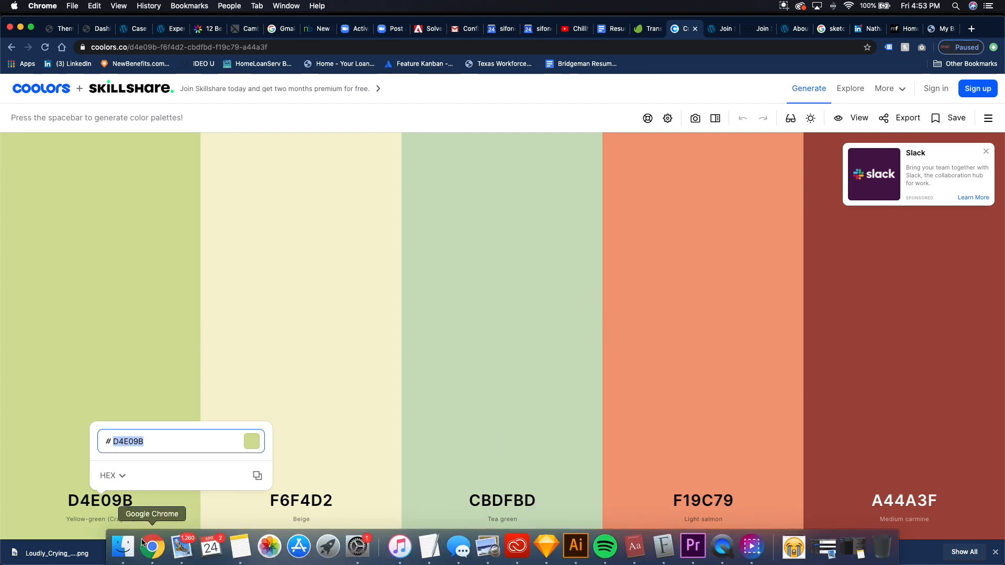
click(556, 544)
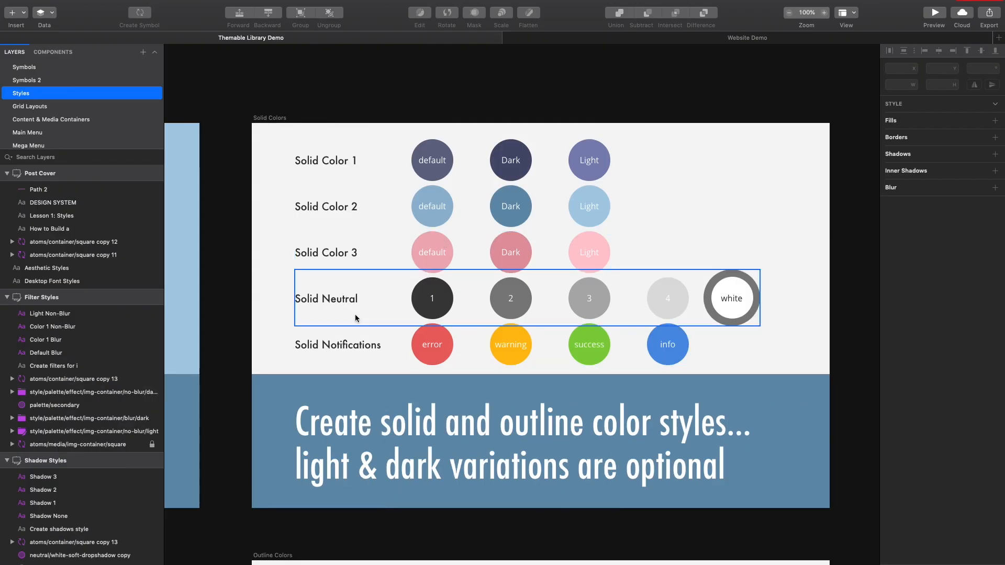
Examine the Solid Neutral and Solid Notifications rows on the Solid Colors artboard, inspecting the error circle's layer style.
scroll(359, 281, down, 1)
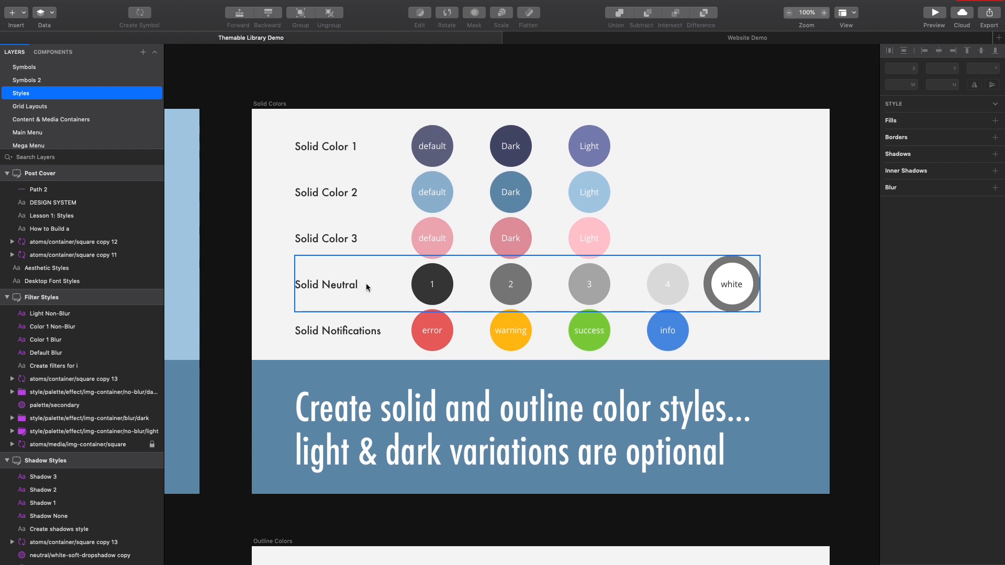
click(415, 279)
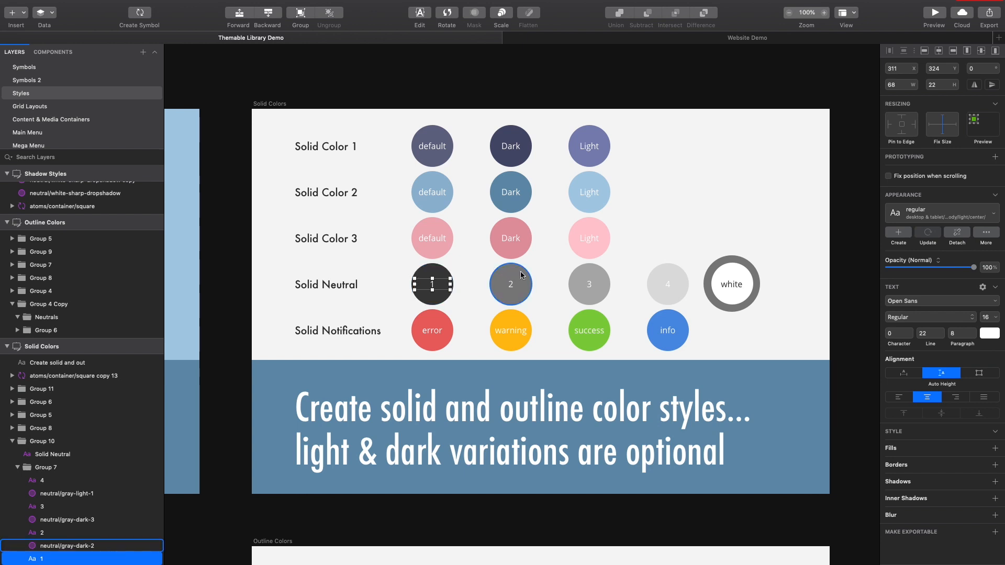
click(419, 322)
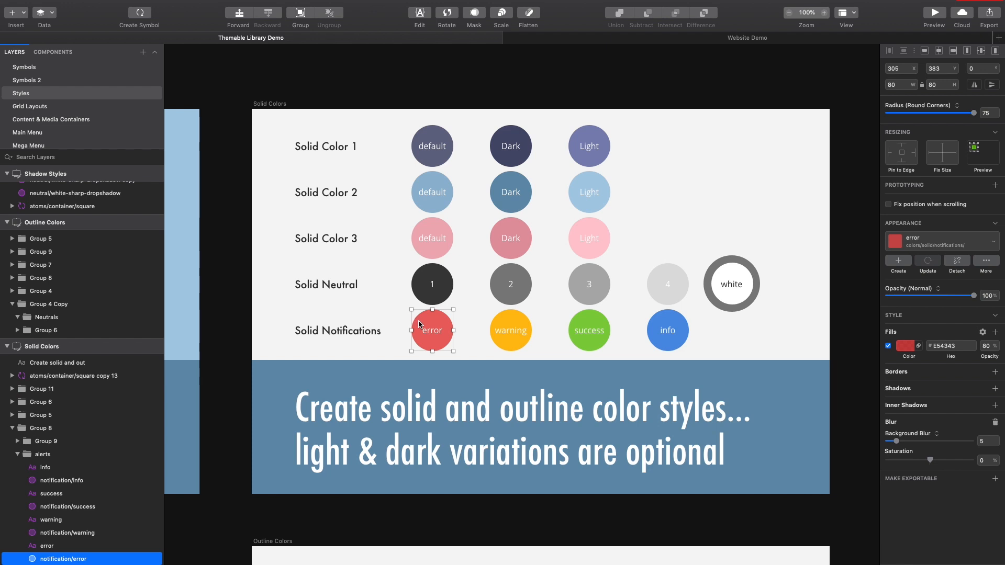
scroll(419, 322, down, 1)
scroll(398, 308, left, 5)
scroll(397, 307, right, 5)
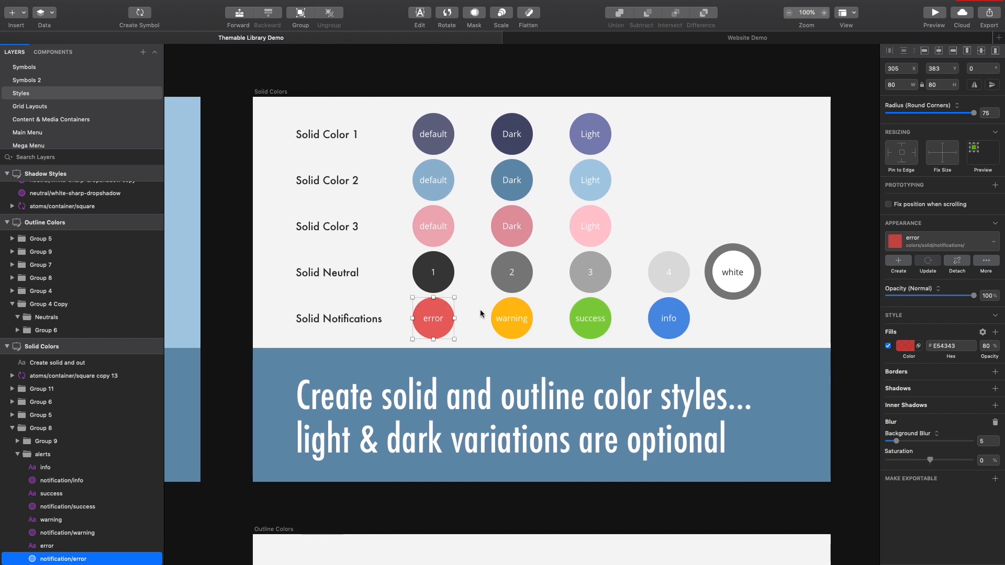
click(664, 208)
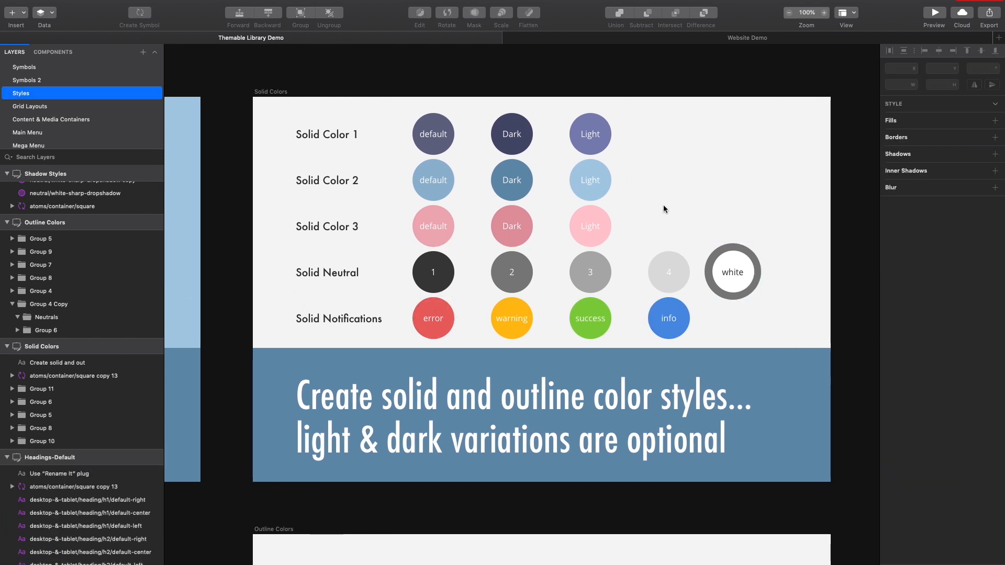
Draw a circle about 108 px wide in the empty area beside the Solid Color 2 and 3 rows, filled D4E09B without a border.
key(o)
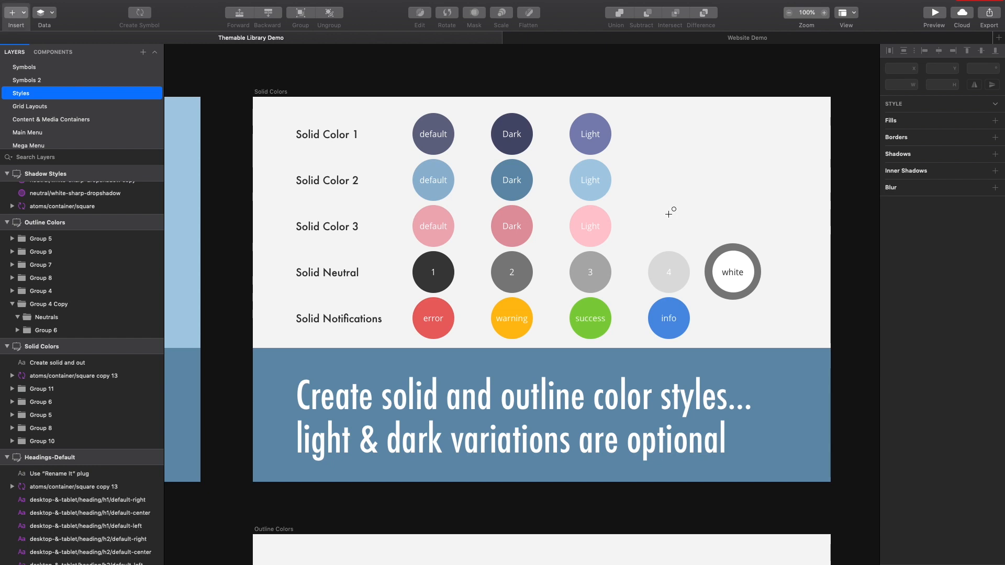
drag(648, 169, 703, 216)
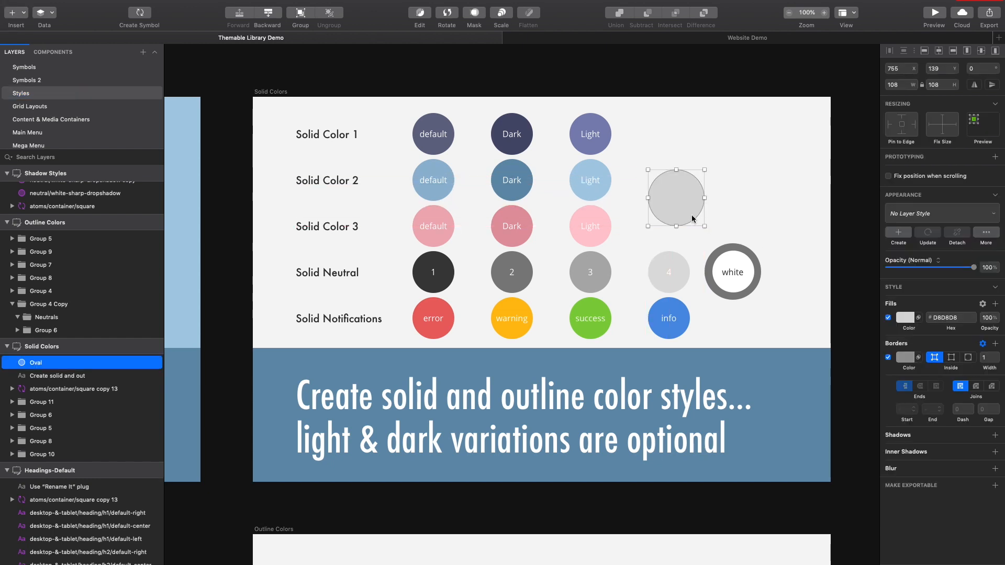
click(904, 318)
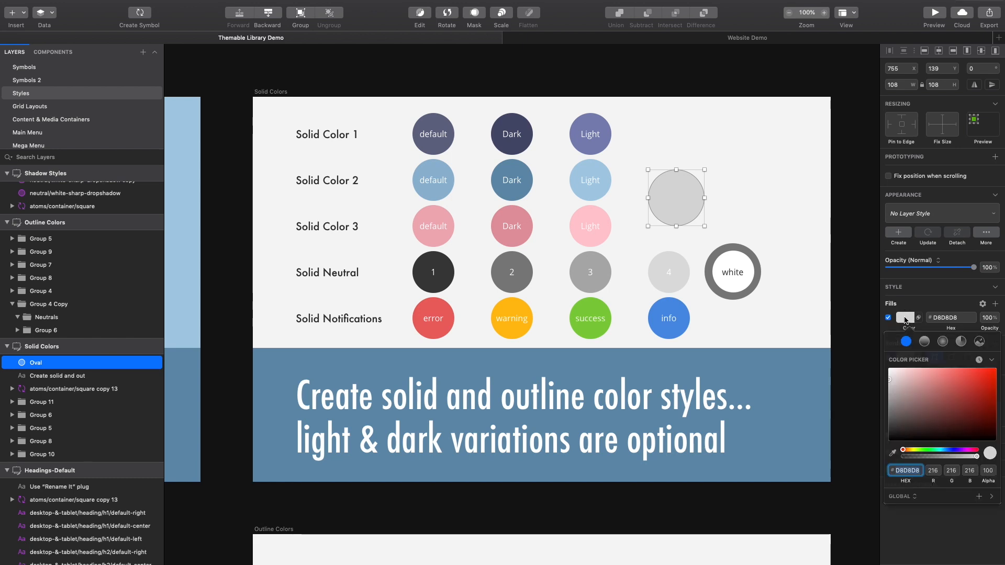
click(942, 318)
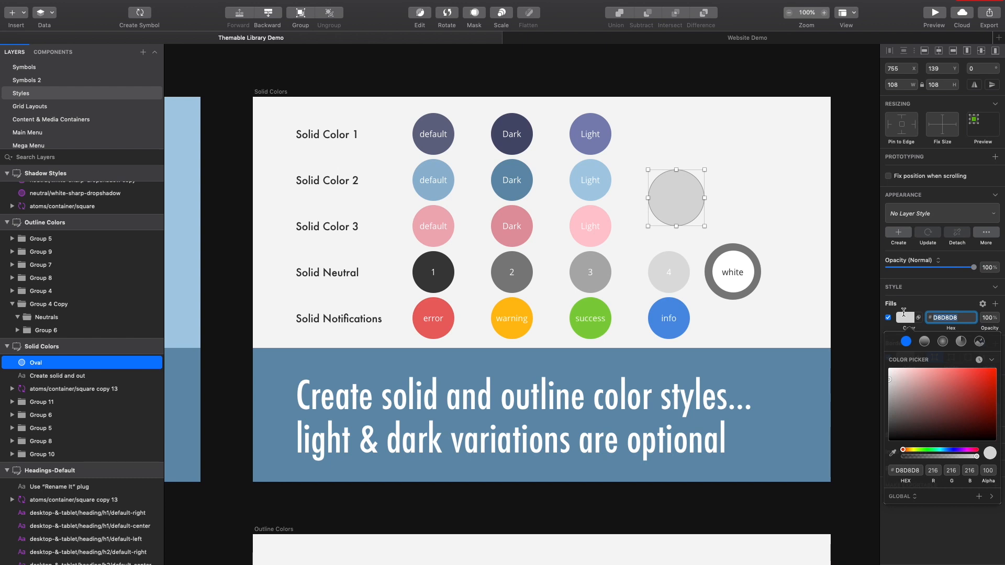
text(D4E09B)
key(Tab)
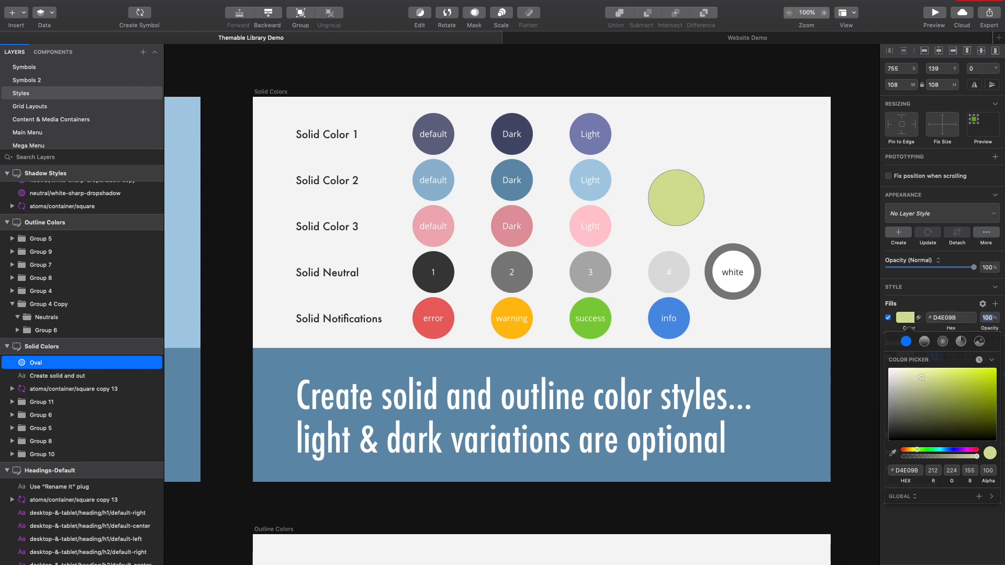
click(912, 303)
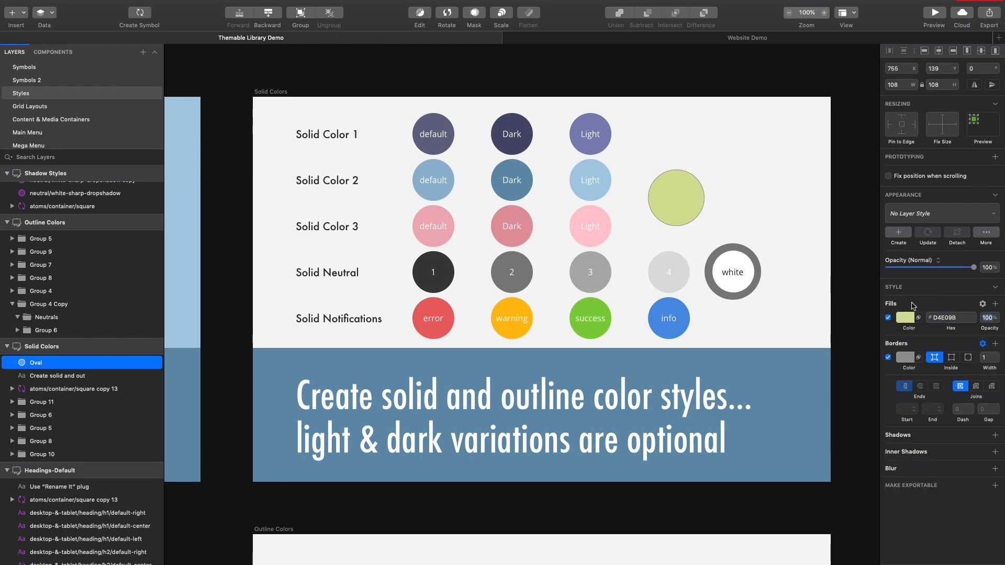
click(889, 357)
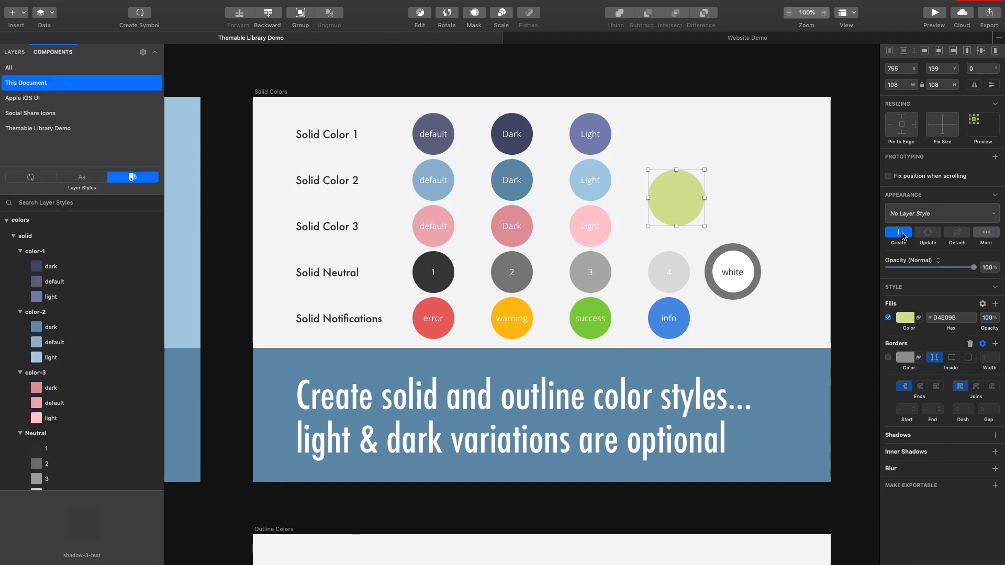
Create a layer style named color/solid/color-test/default from the green circle.
click(898, 233)
text(color)
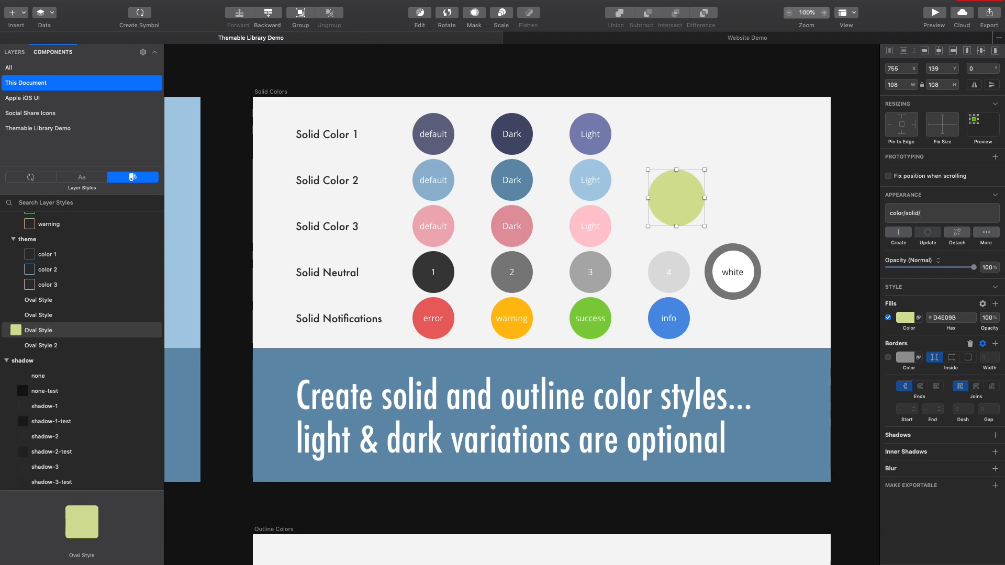
text(/solid/)
scroll(127, 345, up, 15)
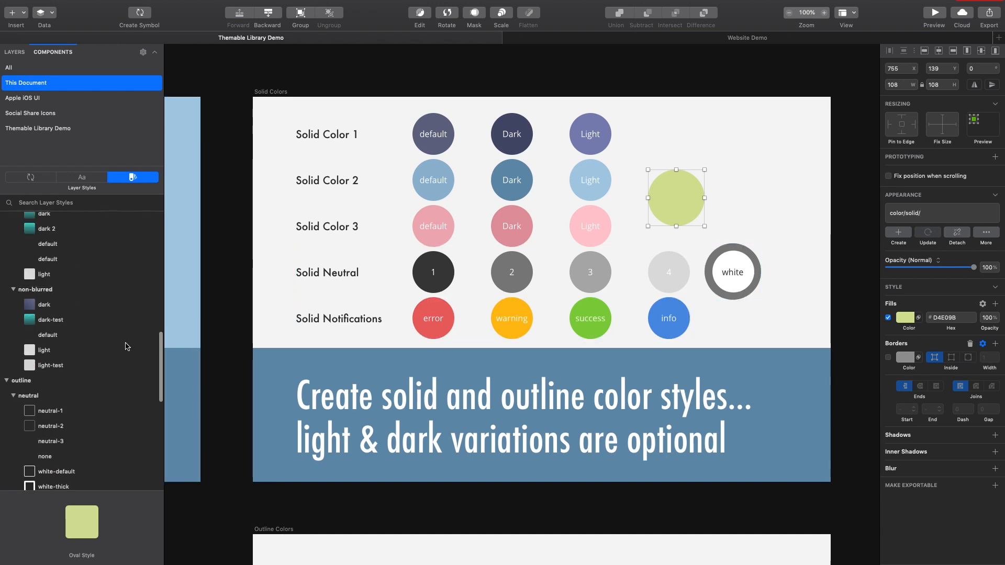
text(color-test/defaulyt)
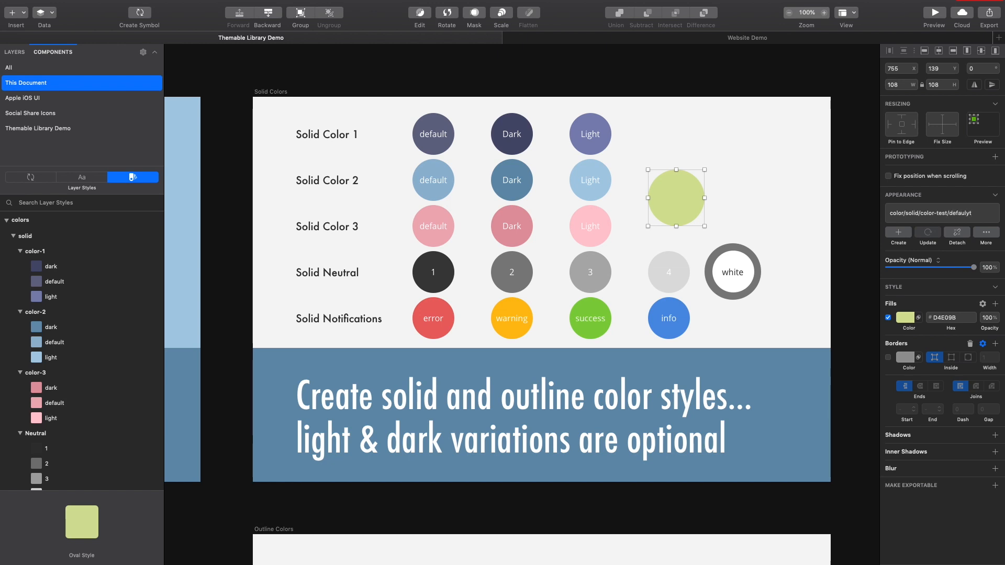
key(BackSpace)
key(BackSpace)
key(Return)
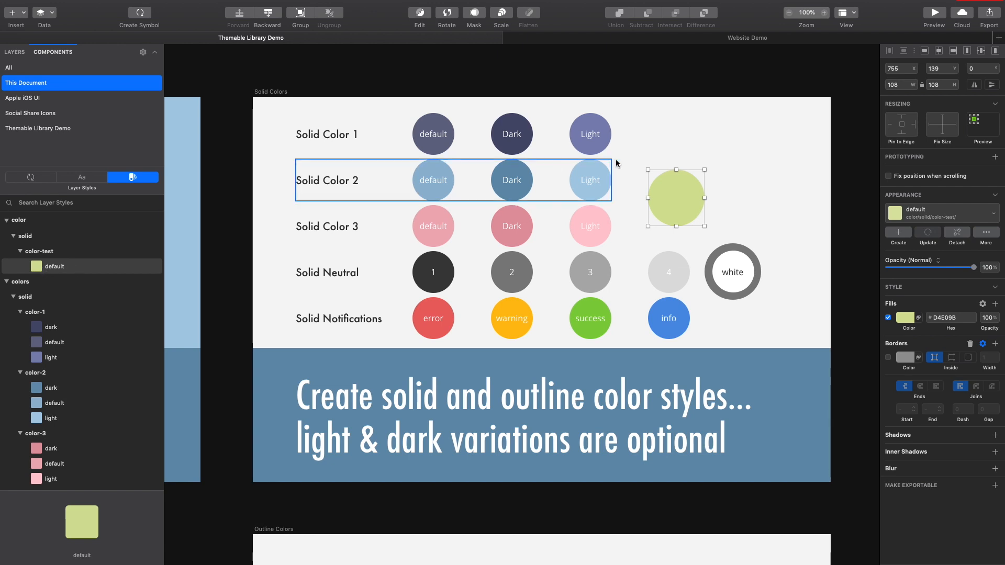
Draw a circle about 80 px wide beside the Outline Color 1 circle on the Outline Colors artboard and turn off its fill.
scroll(523, 199, down, 10)
click(434, 204)
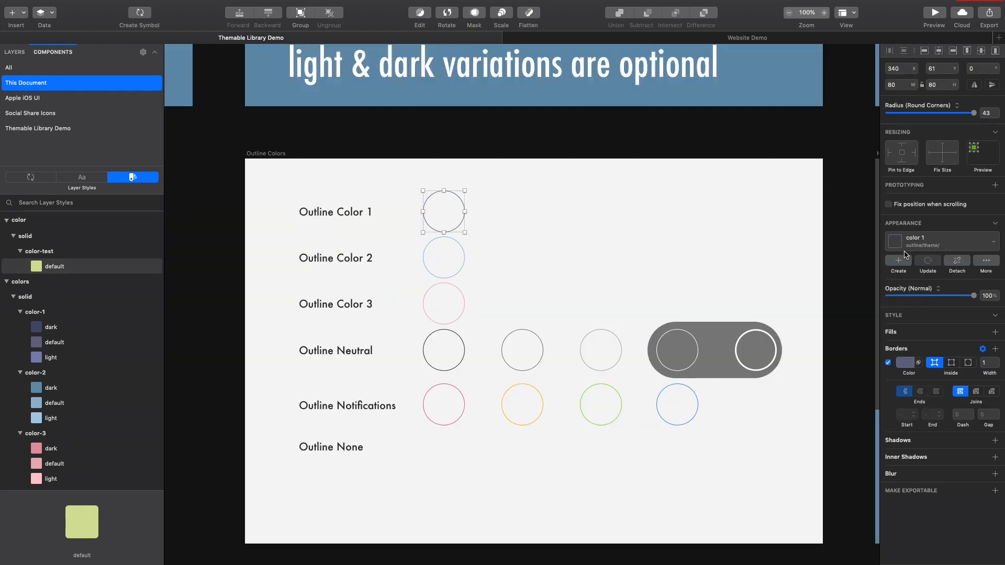
click(554, 215)
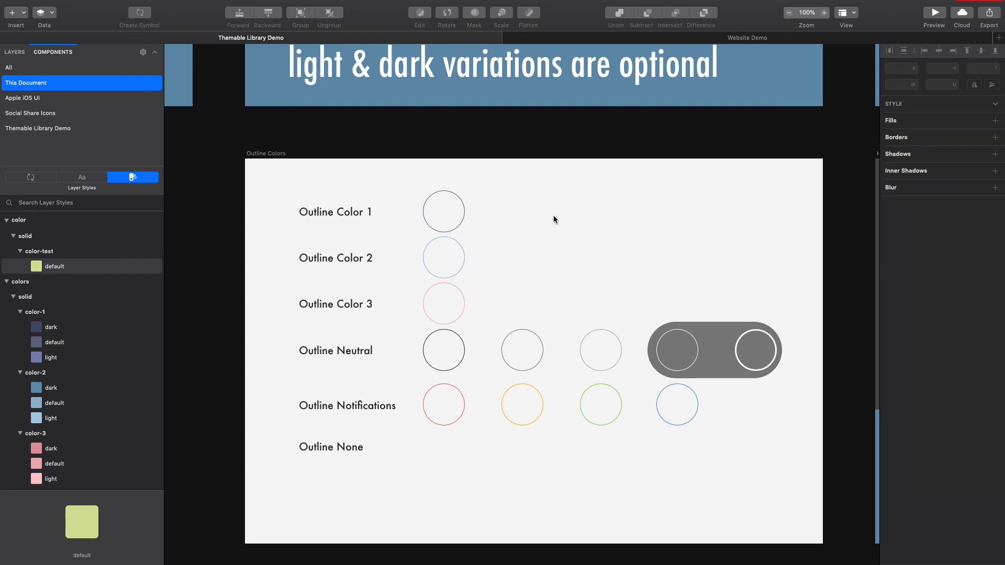
key(o)
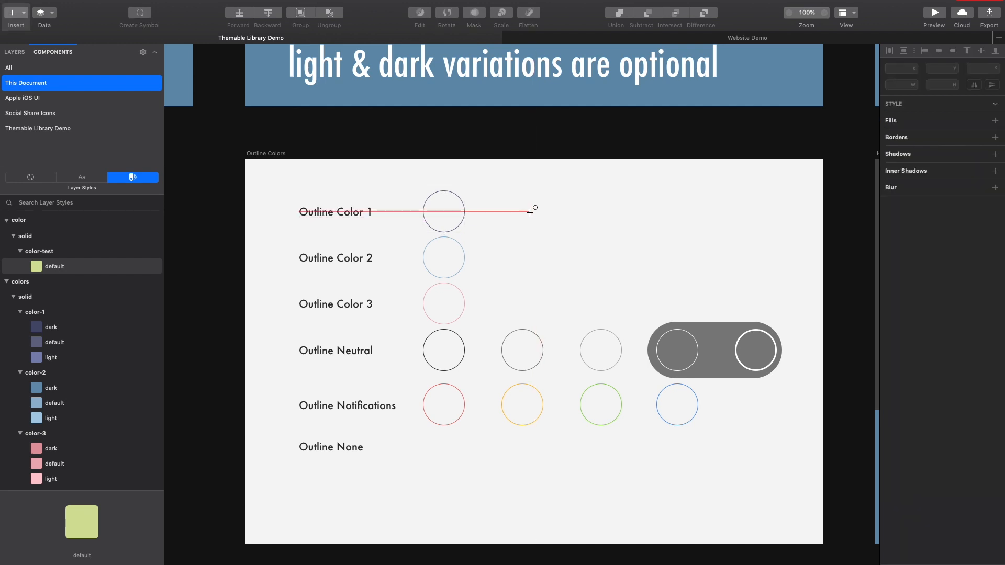
drag(529, 211, 551, 202)
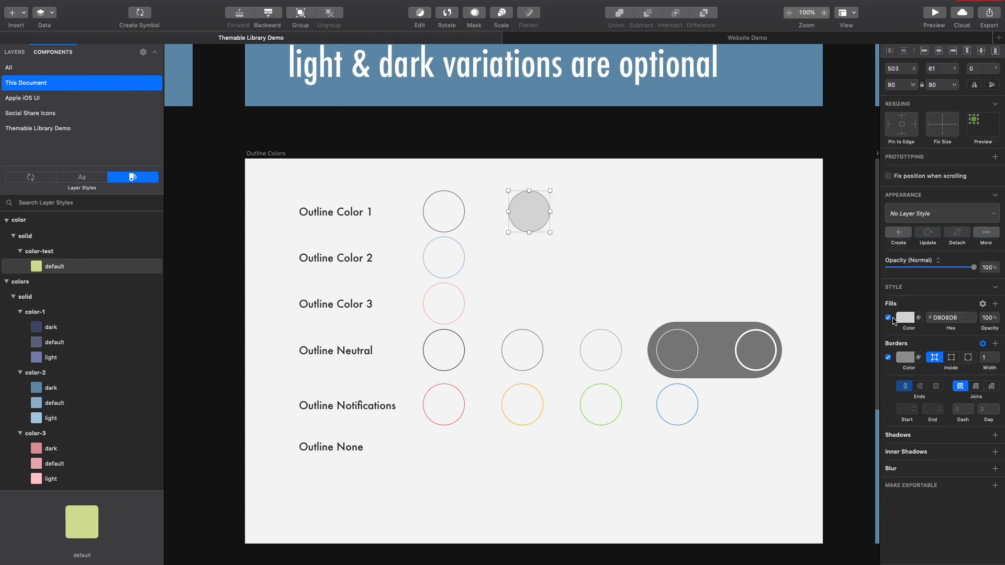
click(889, 318)
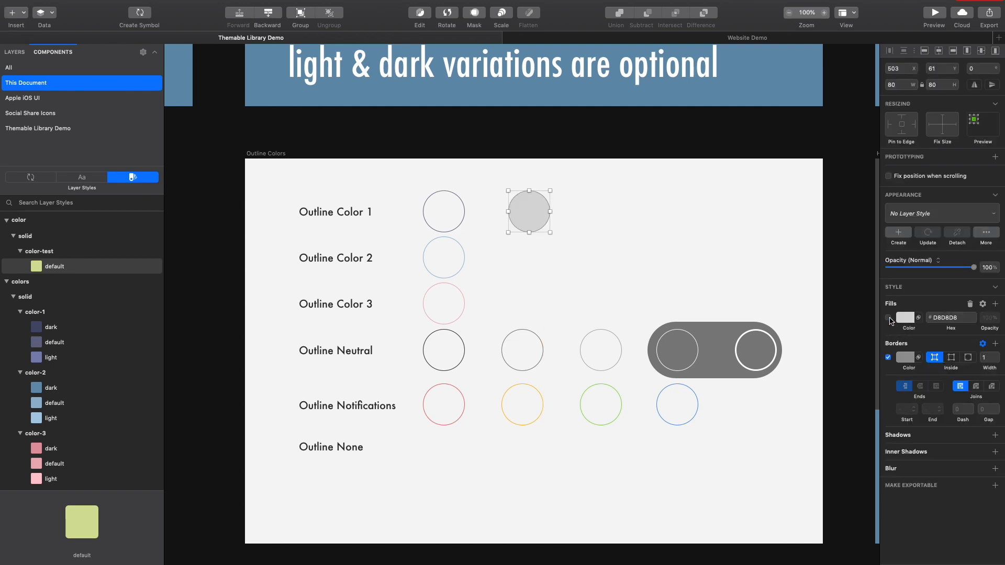
click(888, 357)
Copy the fill hex of the dark Solid Color 1 circle and set the new outline circle's border color to 4A4E6E.
click(905, 357)
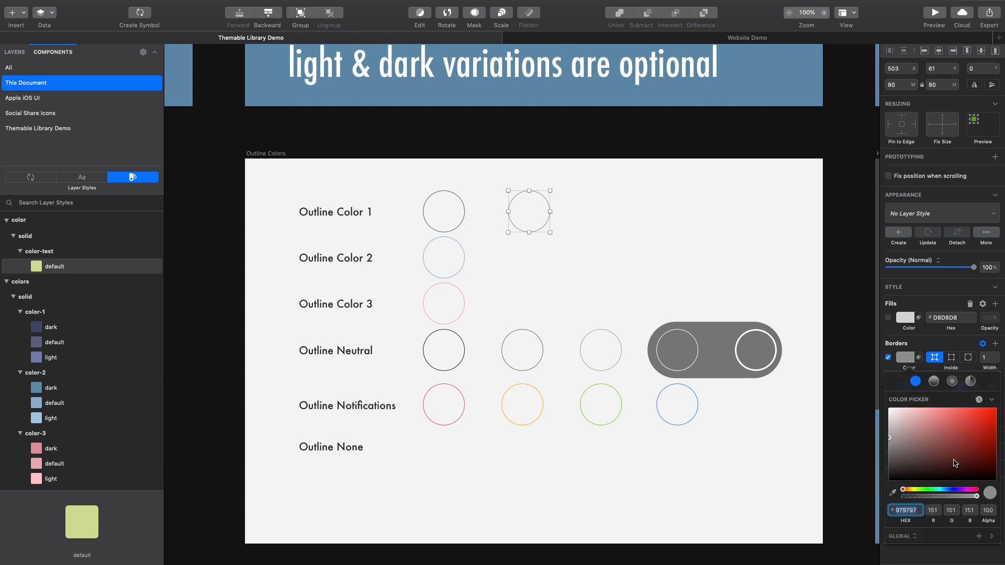
scroll(637, 303, up, 10)
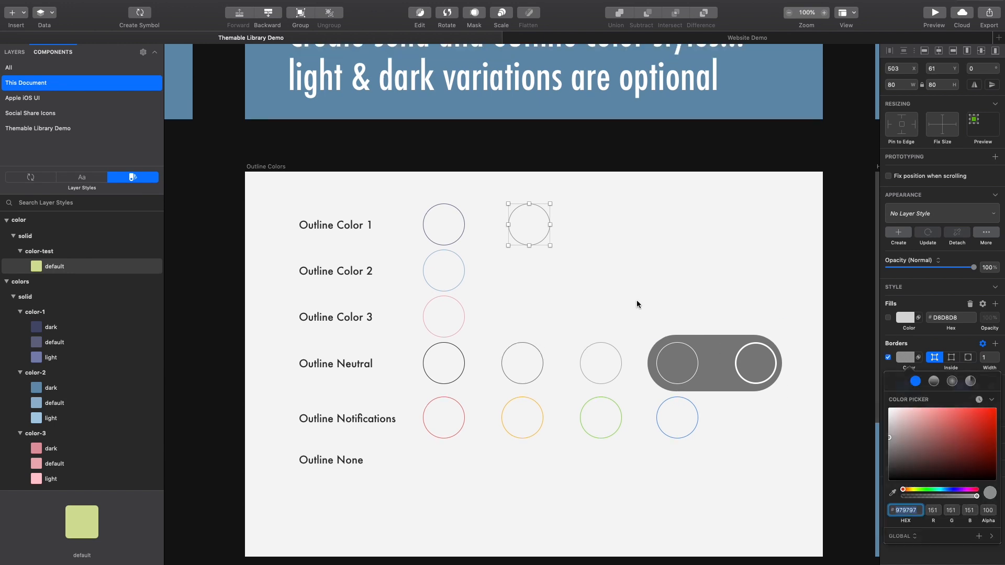
double_click(496, 118)
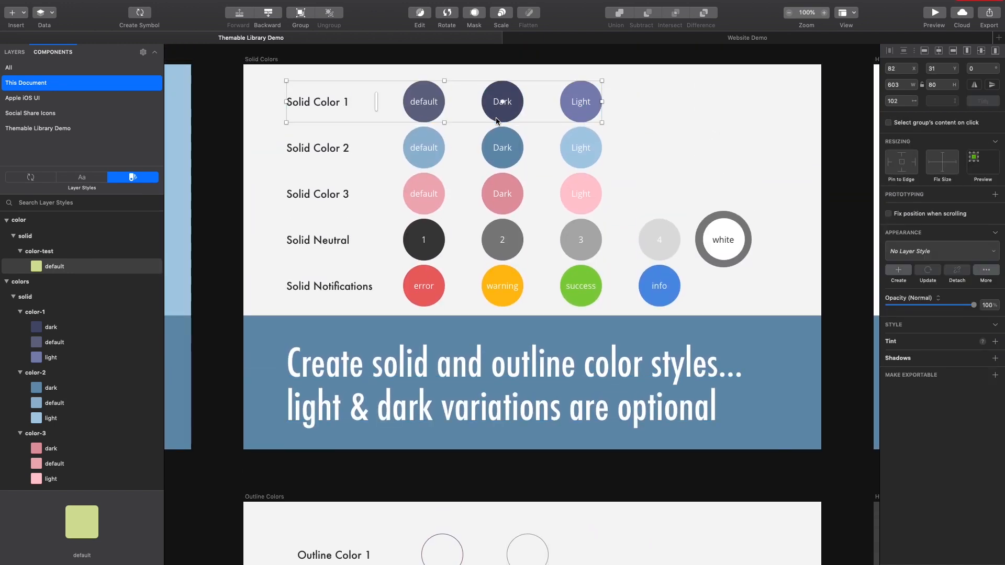
click(947, 346)
double_click(946, 345)
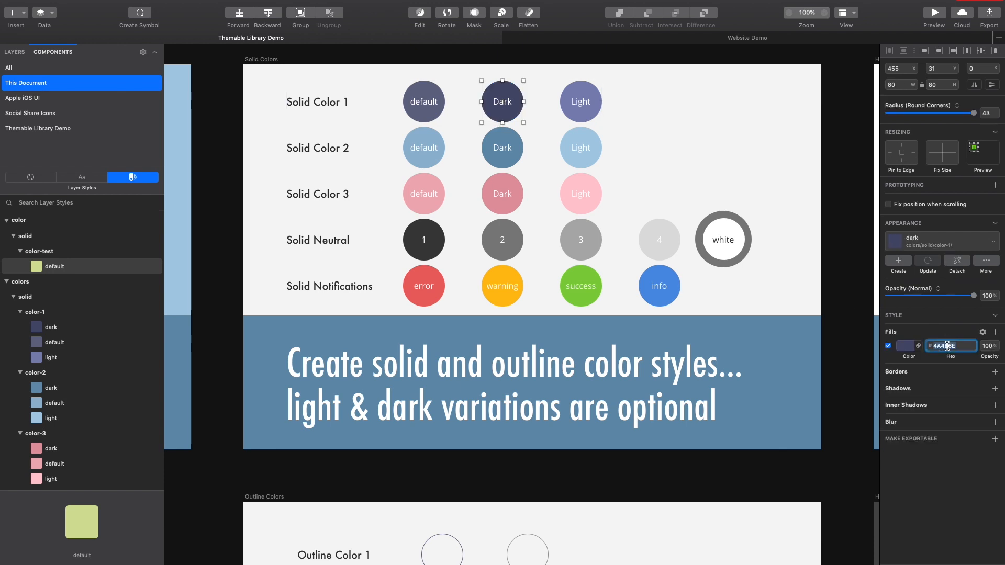
scroll(605, 354, down, 6)
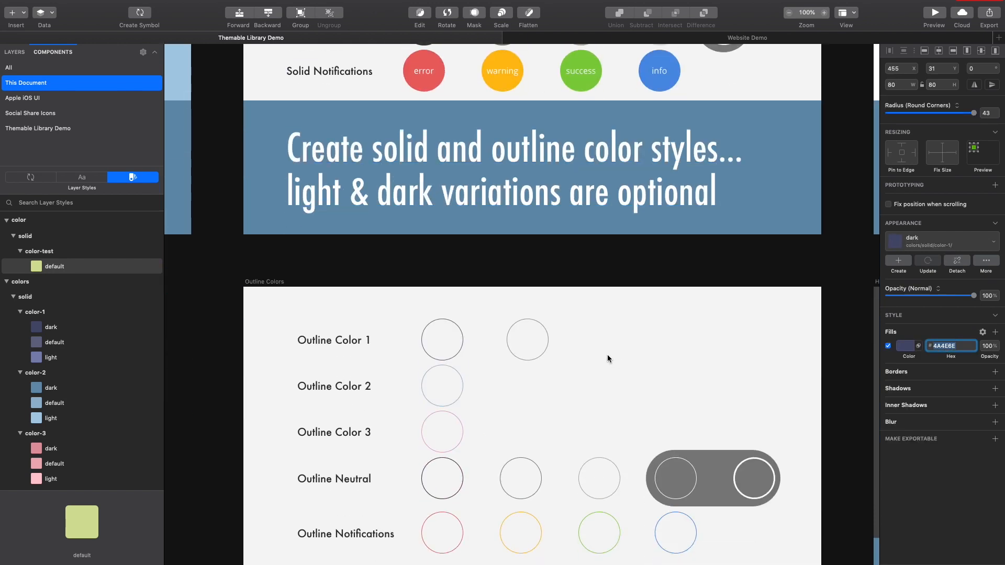
click(540, 361)
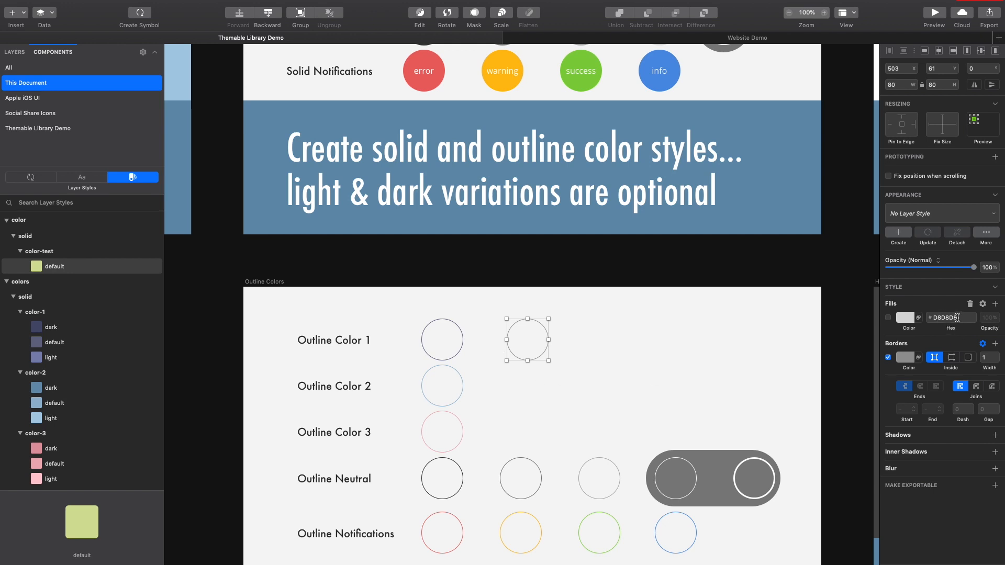
click(907, 361)
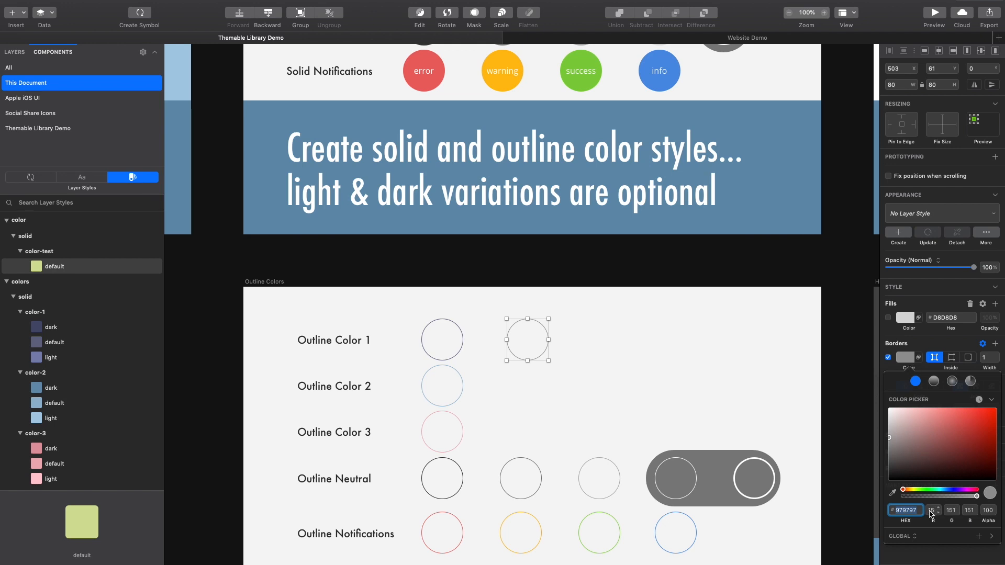
text(4A4E6E)
key(Tab)
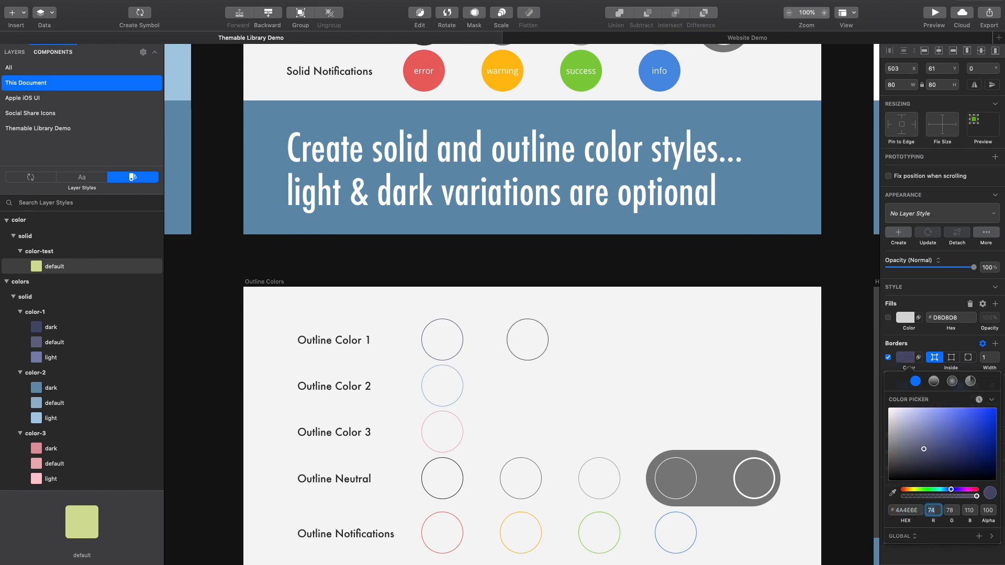
text(z)
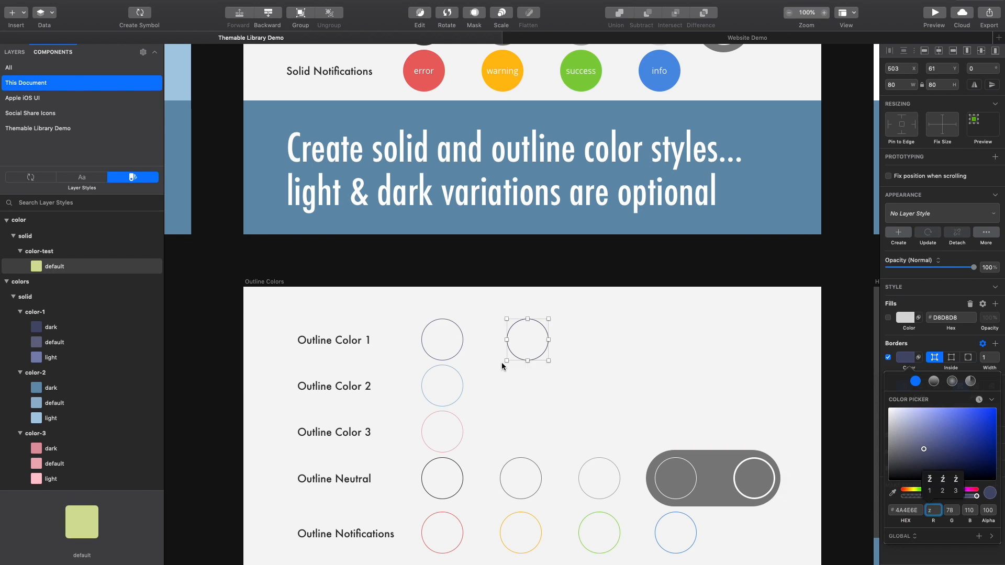
click(510, 379)
Create a layer style named outline/theme/color-1-test from the new outline circle.
key(z)
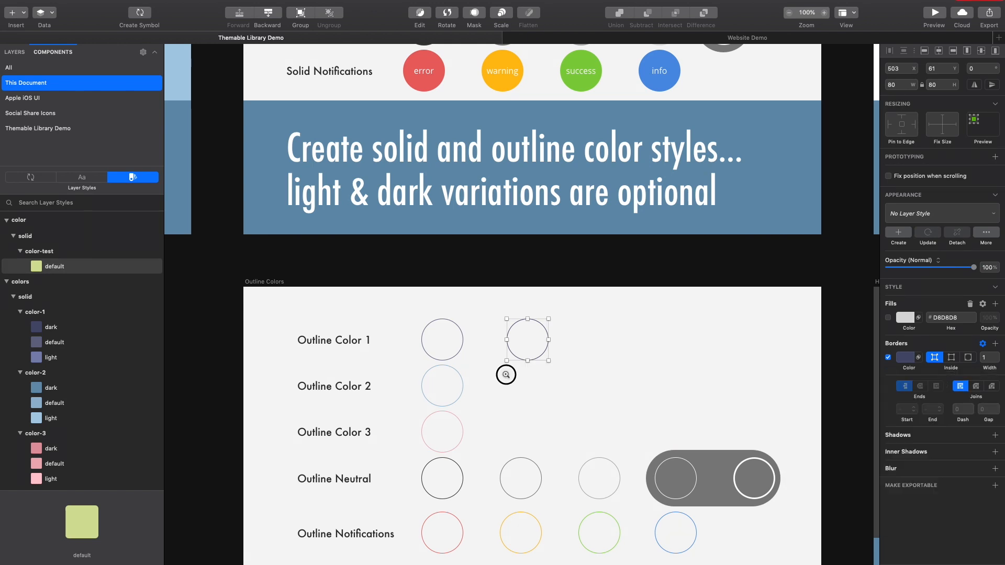
drag(505, 376, 531, 353)
scroll(664, 255, up, 10)
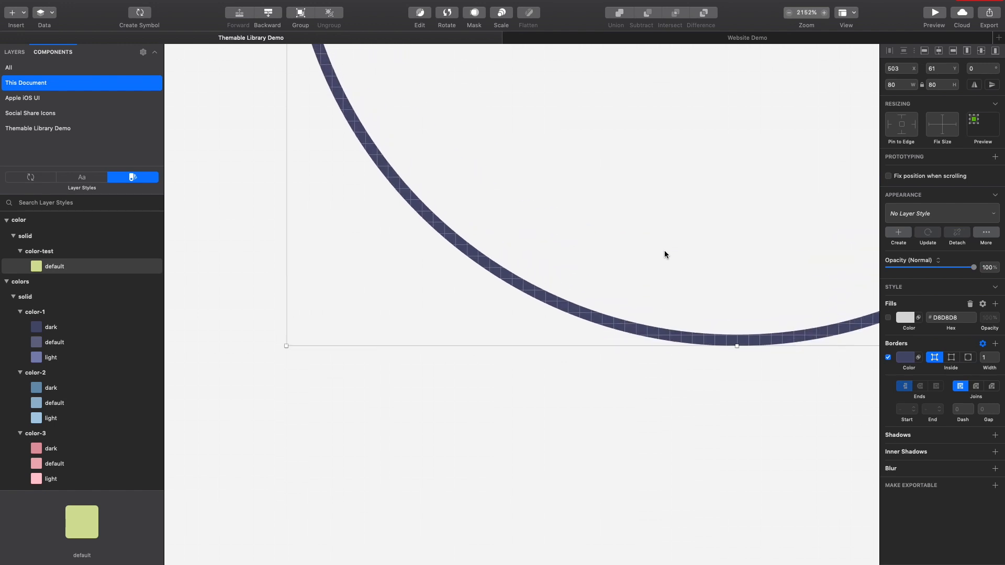
click(936, 214)
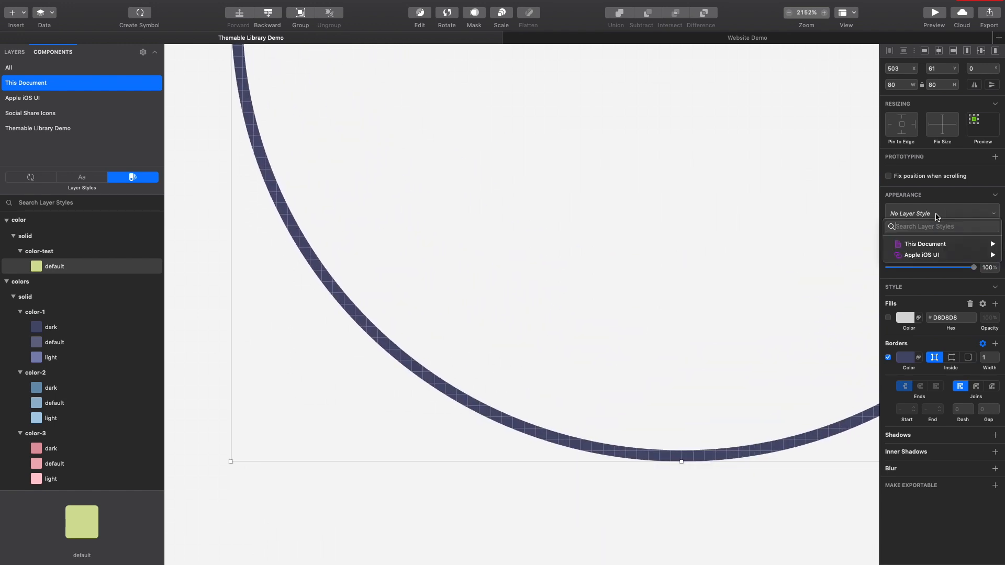
click(931, 212)
click(900, 233)
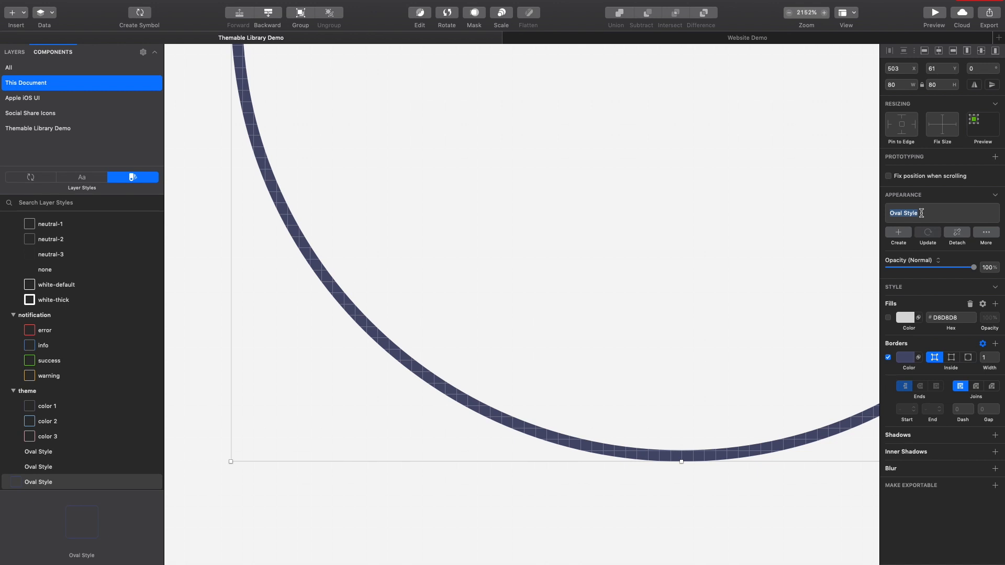
scroll(103, 393, up, 3)
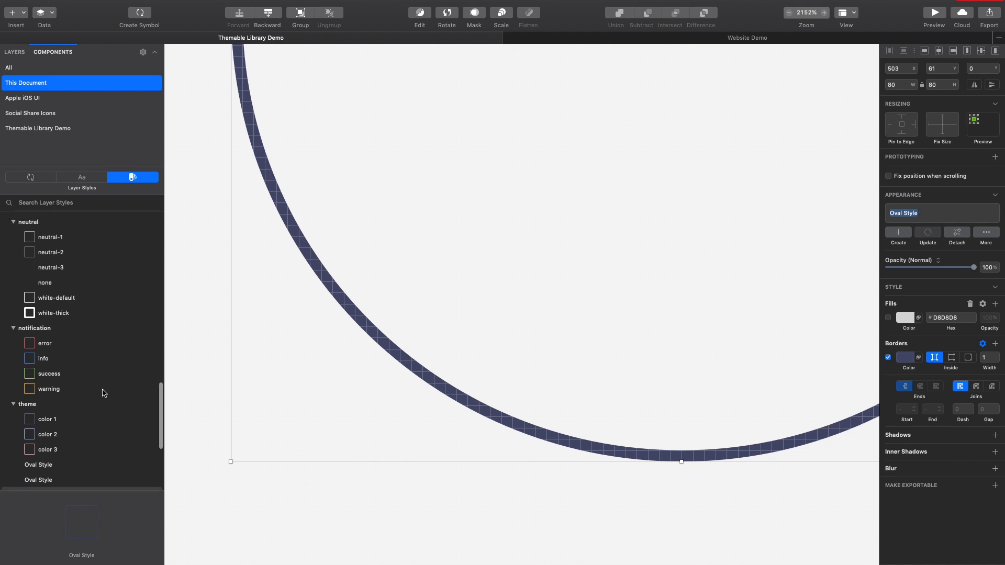
scroll(104, 392, up, 3)
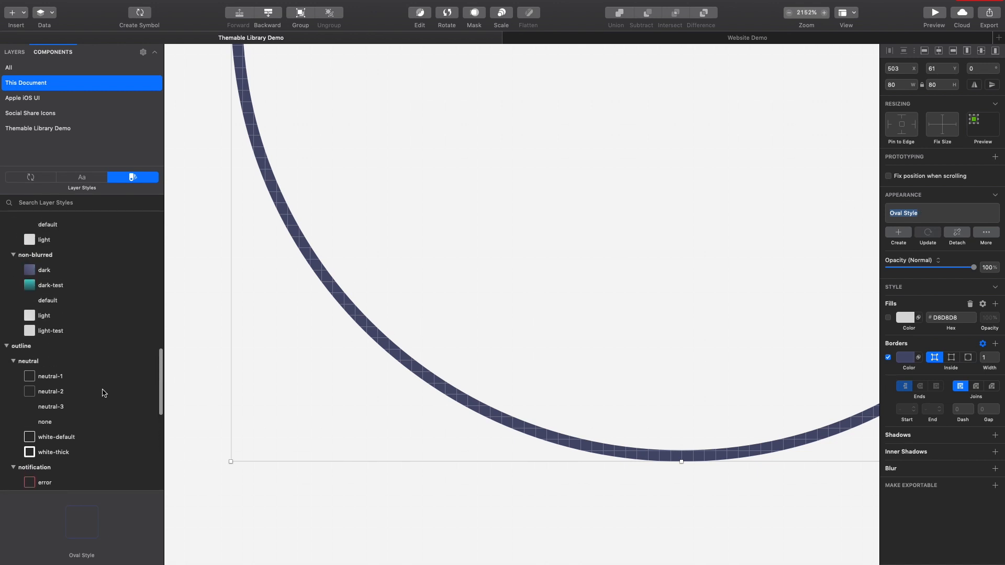
scroll(32, 380, down, 5)
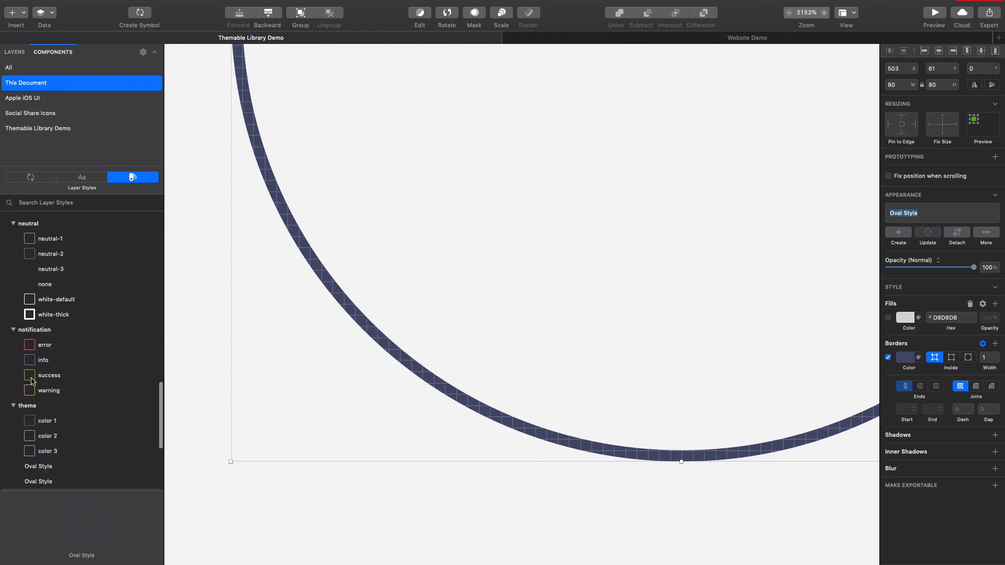
scroll(32, 380, down, 2)
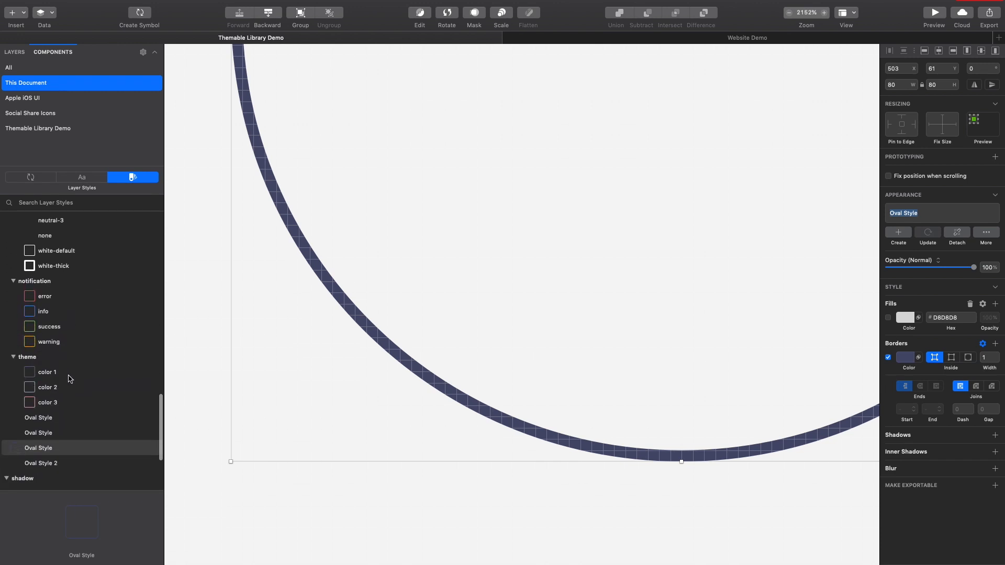
text(outline/theme/color-1-test)
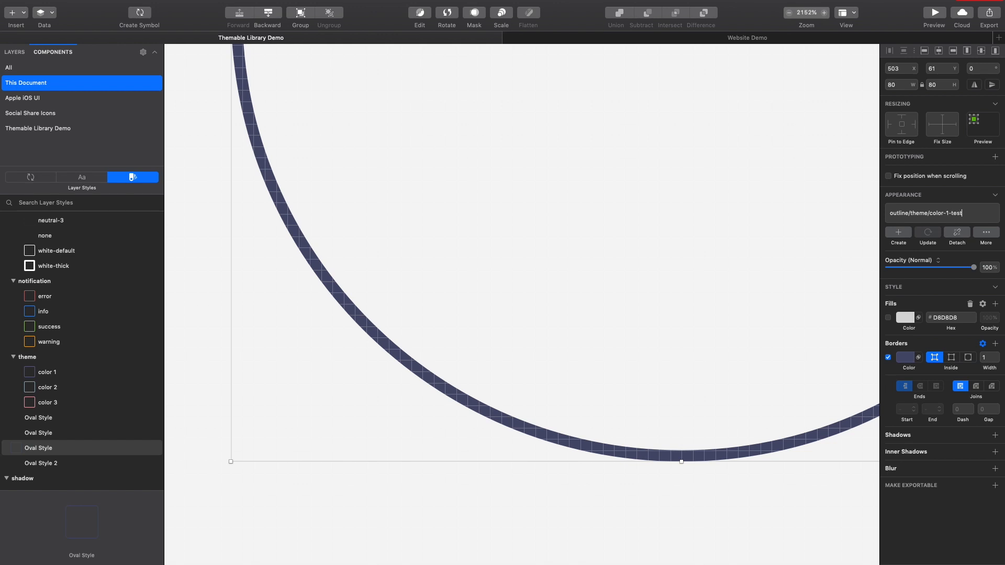
key(Return)
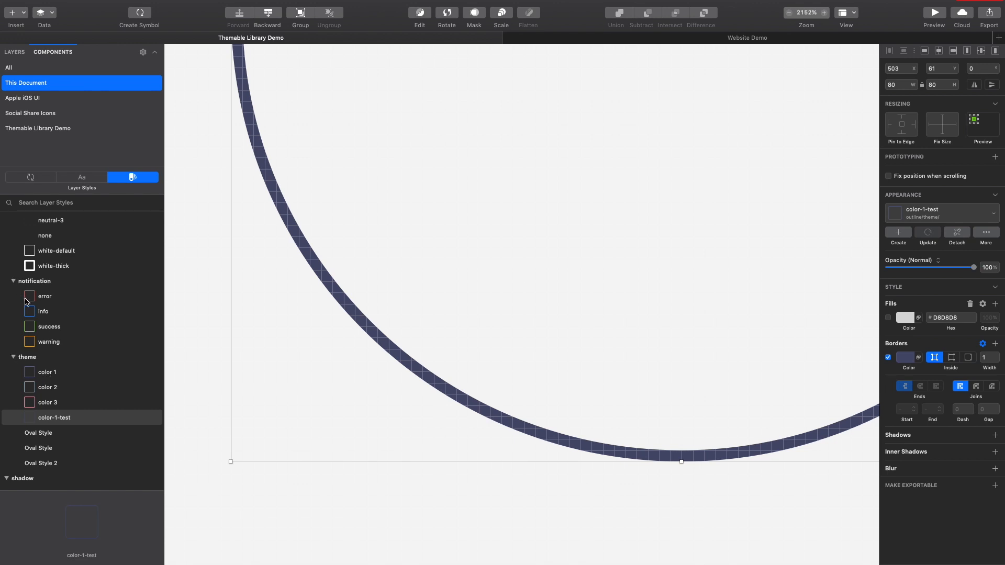
Delete the color-1-test layer style from the outline theme group and remove the test circle from the artboard.
scroll(29, 303, up, 4)
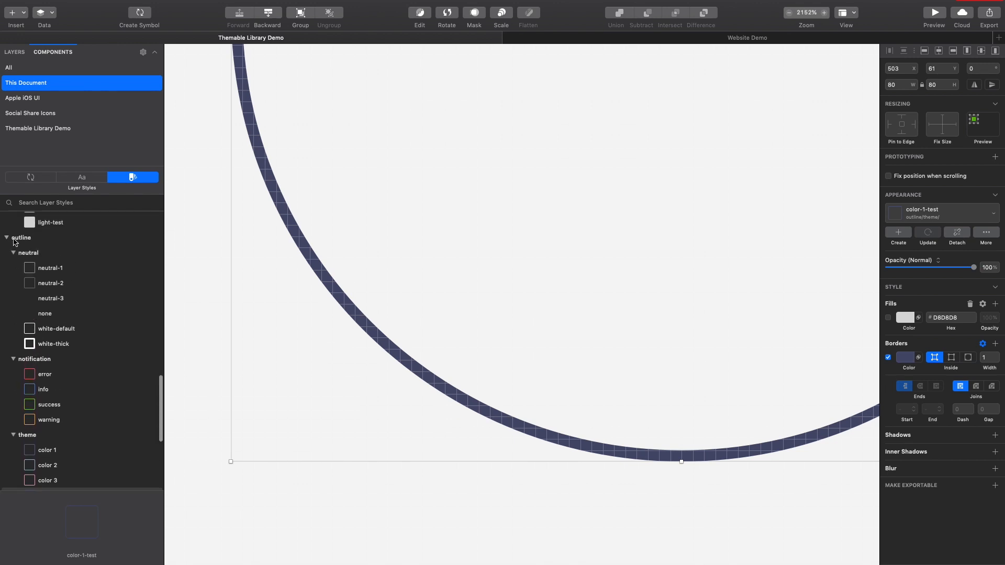
scroll(16, 345, down, 5)
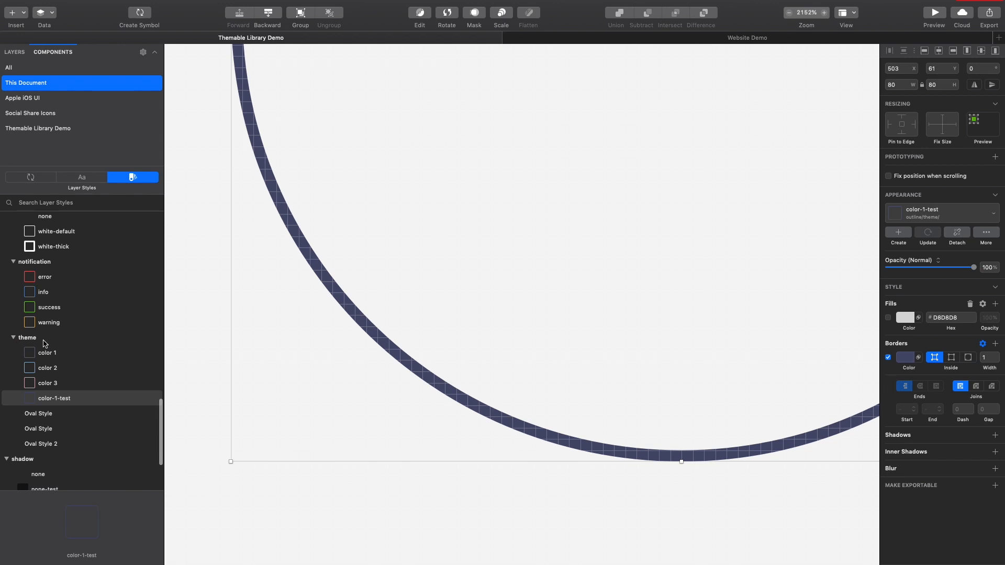
right_click(91, 399)
click(143, 456)
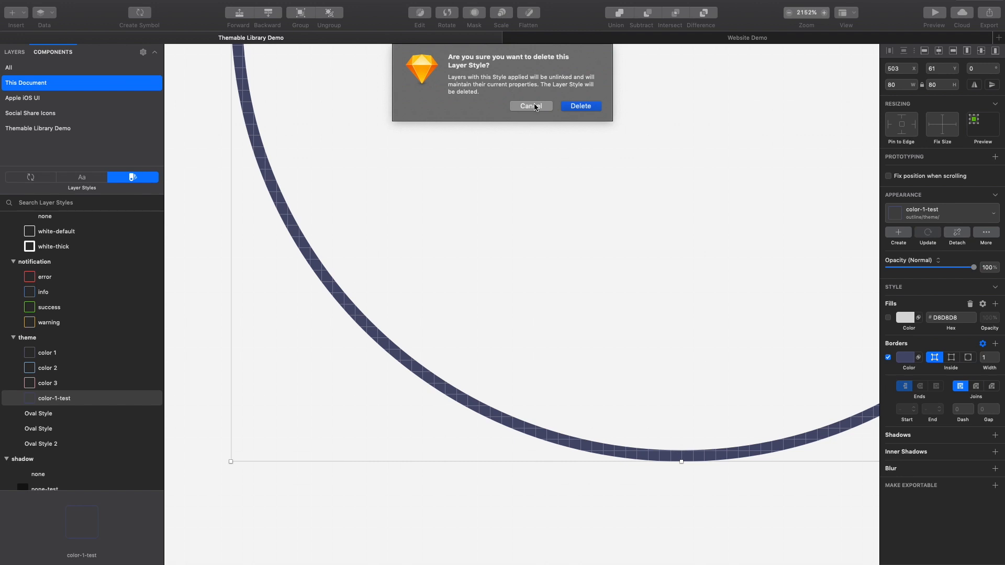
click(579, 106)
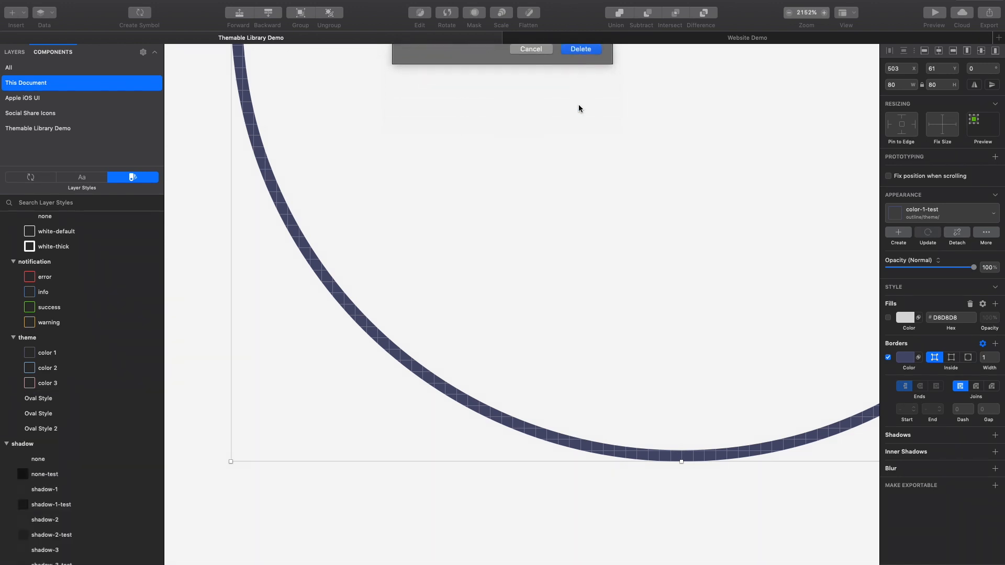
key(Delete)
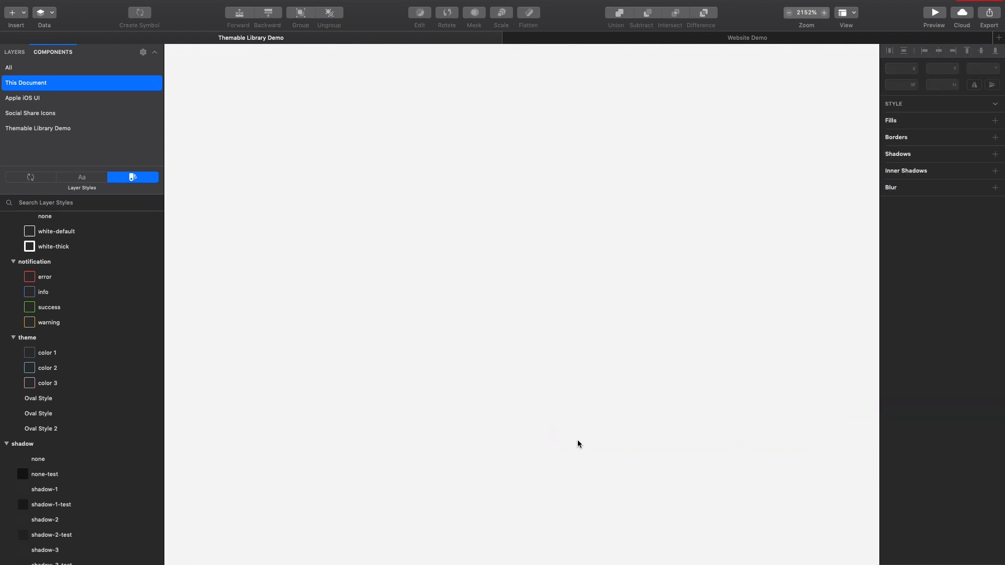
Examine the left-aligned H1 text and its text style settings on the Headings-Default artboard.
key(super+1)
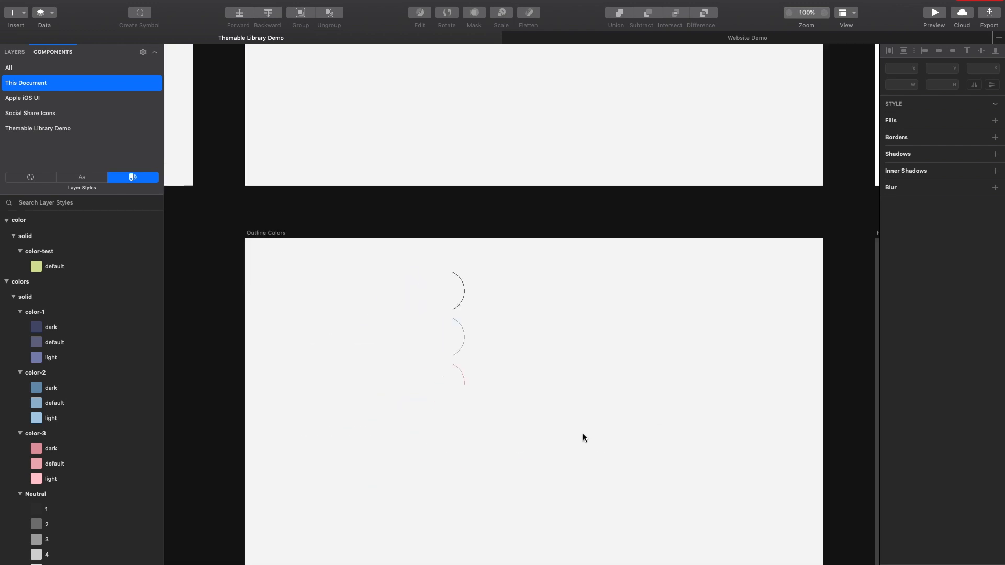
scroll(582, 438, right, 10)
scroll(582, 437, up, 3)
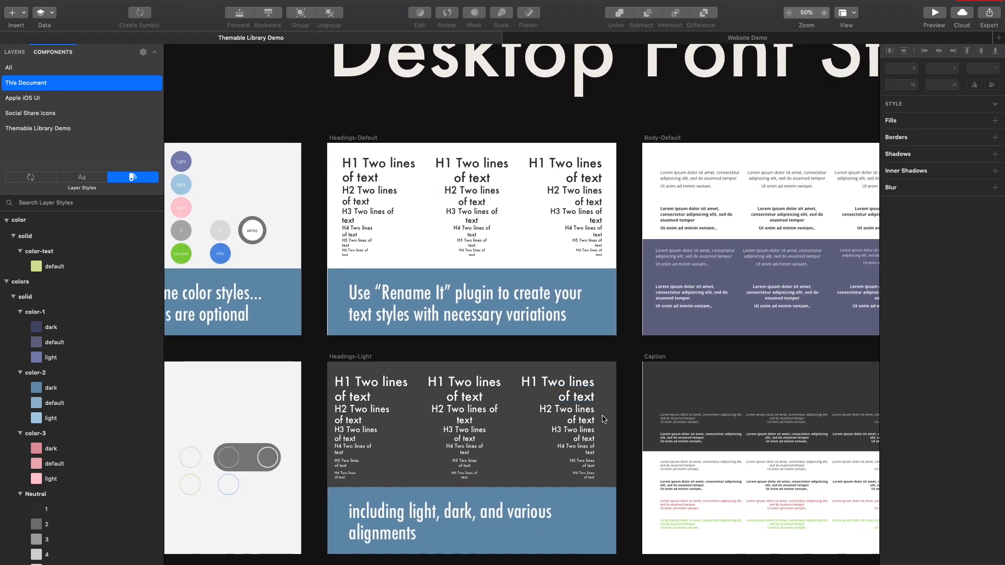
click(362, 166)
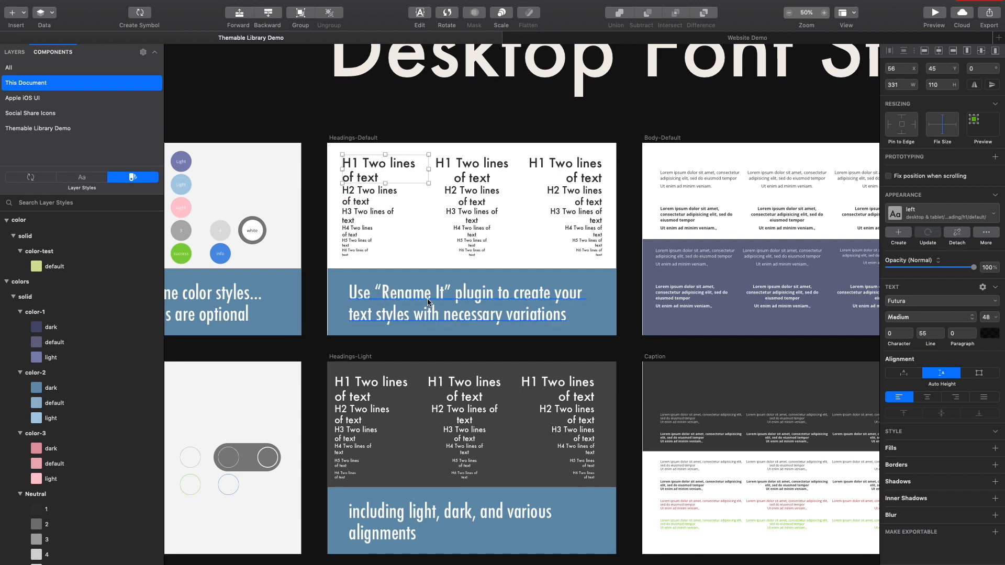
key(super+plus)
scroll(500, 306, down, 3)
scroll(501, 305, right, 4)
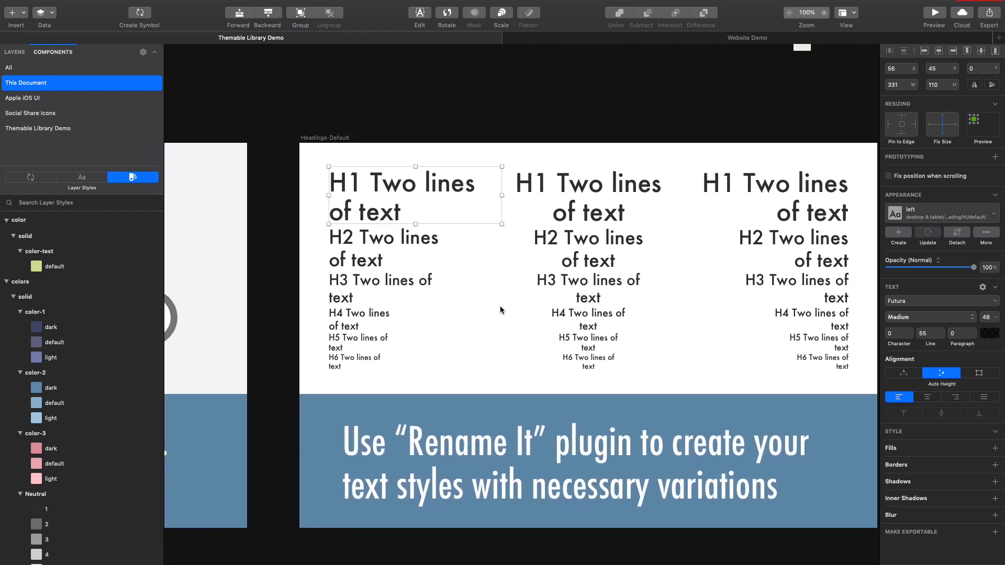
scroll(500, 309, left, 2)
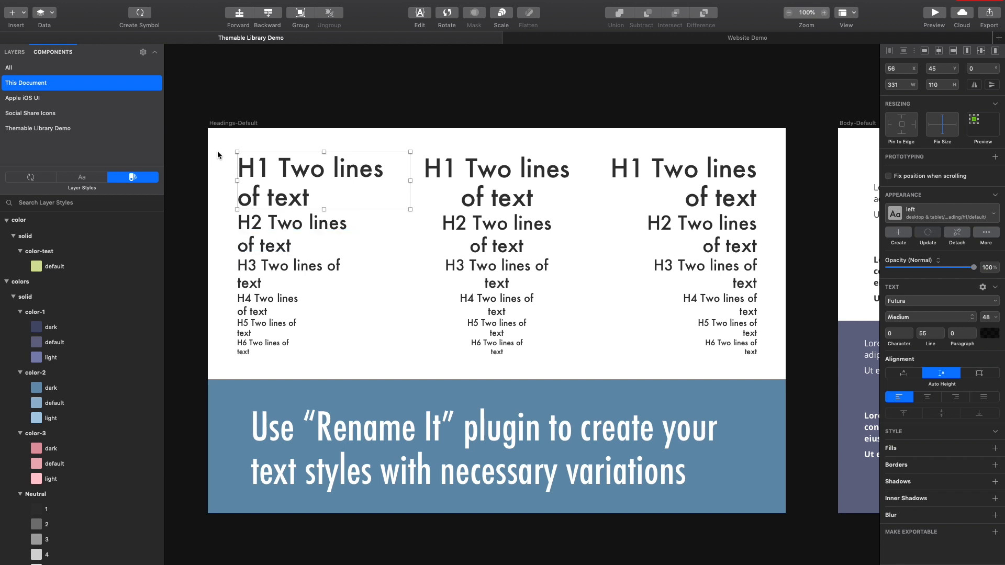
drag(195, 148, 312, 356)
scroll(308, 155, up, 1)
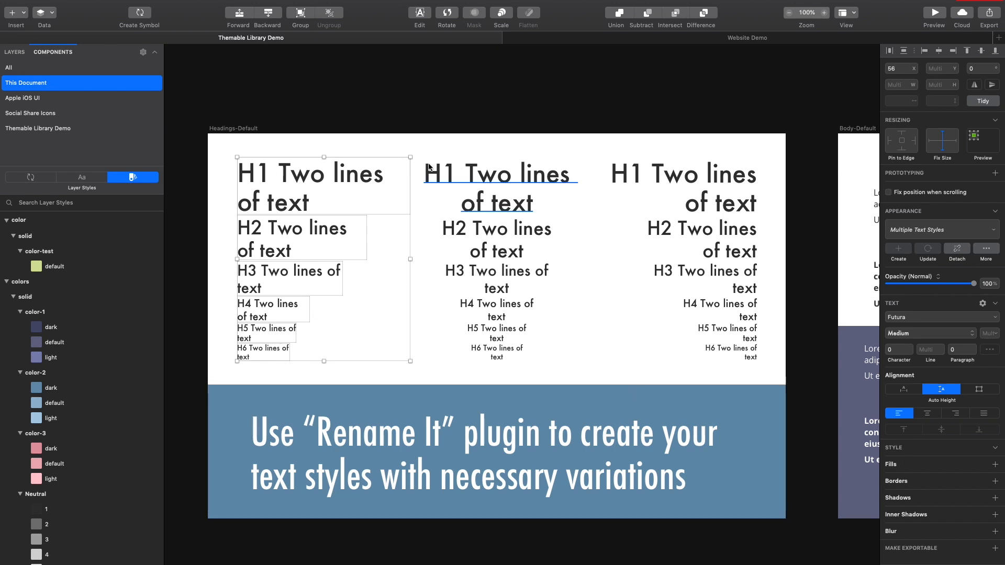
drag(268, 181, 335, 179)
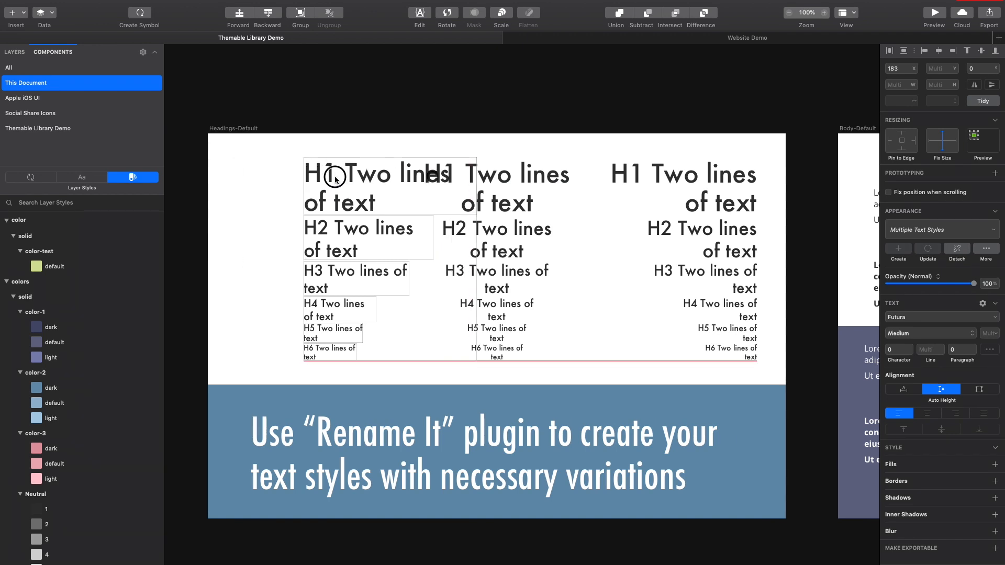
key(ctrl+z)
Delete the centered and right-aligned heading columns on the Headings-Default artboard and duplicate the left-aligned column into the middle.
drag(479, 149, 764, 375)
key(Delete)
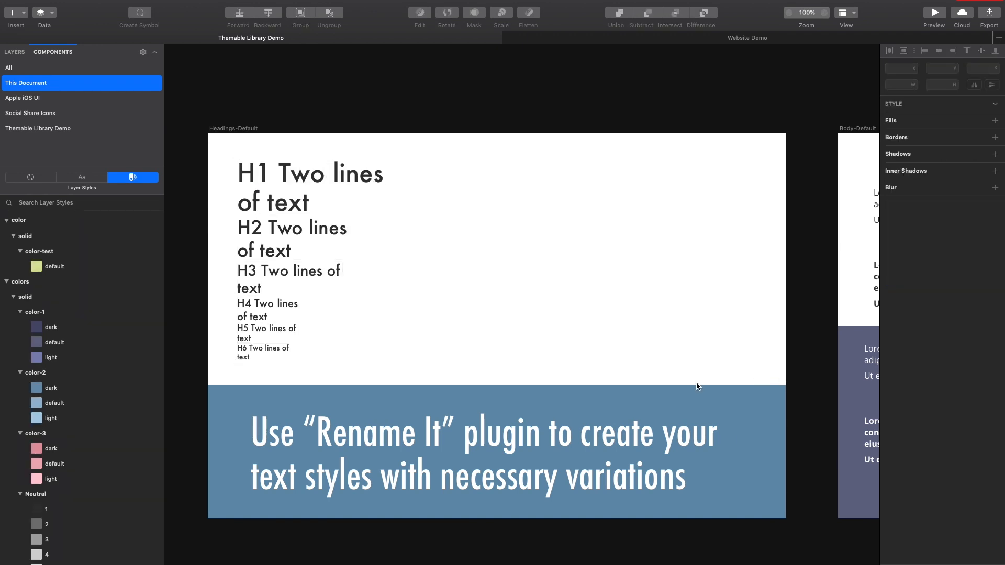
drag(388, 149, 443, 352)
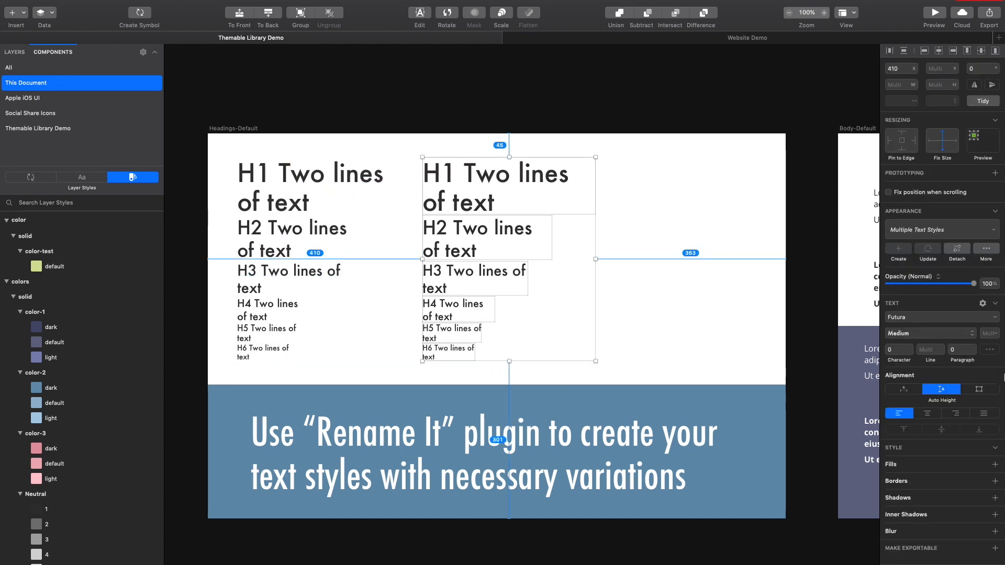
Center the text of the duplicated H1–H6 headings and align their boxes on a common horizontal center.
click(929, 414)
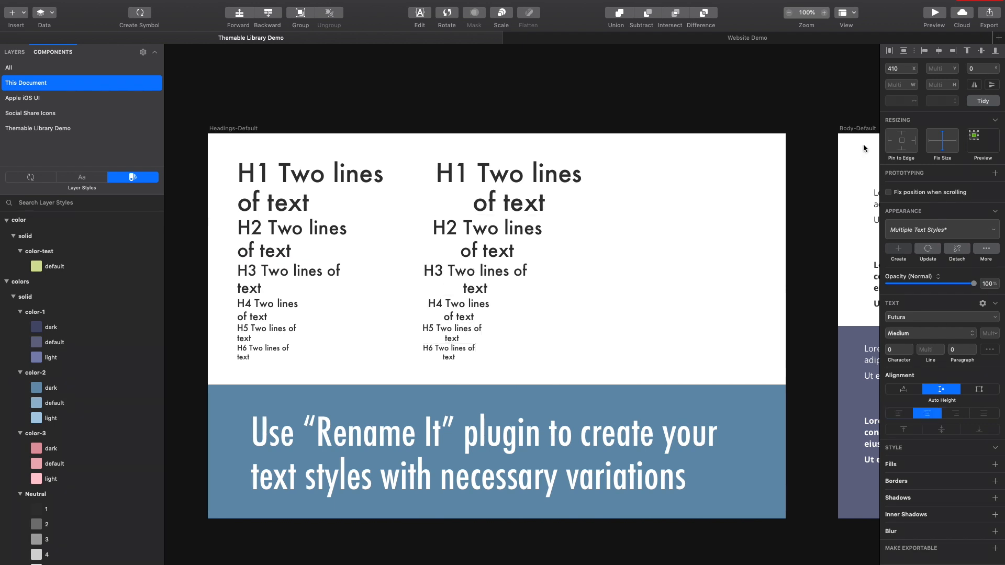
click(939, 51)
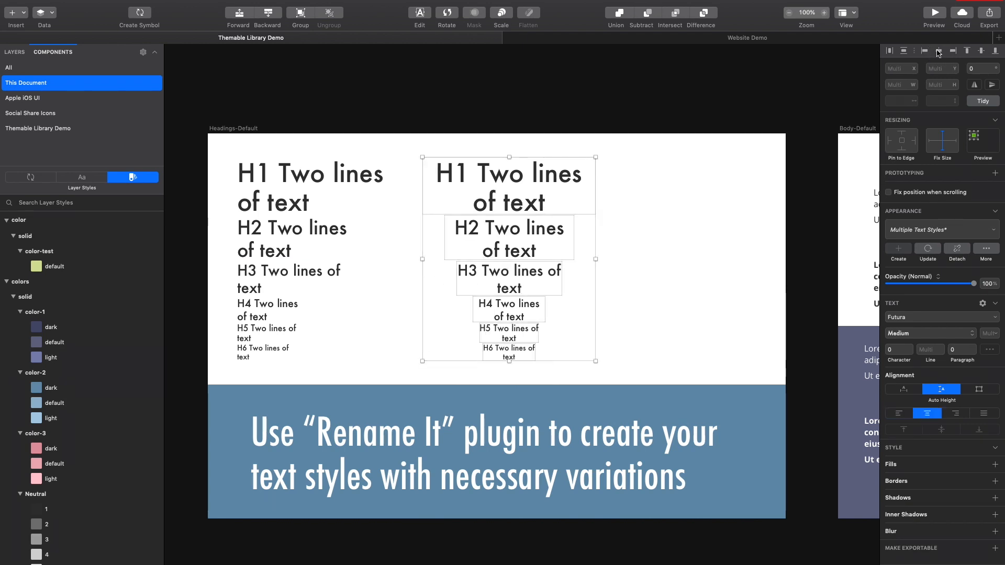
click(669, 230)
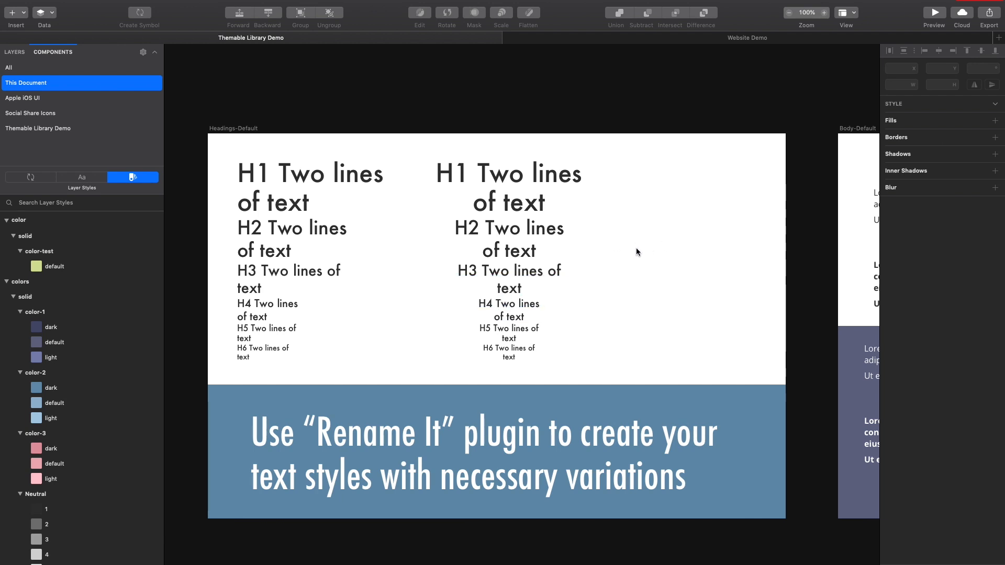
Undo the heading duplication, centering and deletion to restore the original centered and right-aligned columns.
key(super+z)
key(super+z)
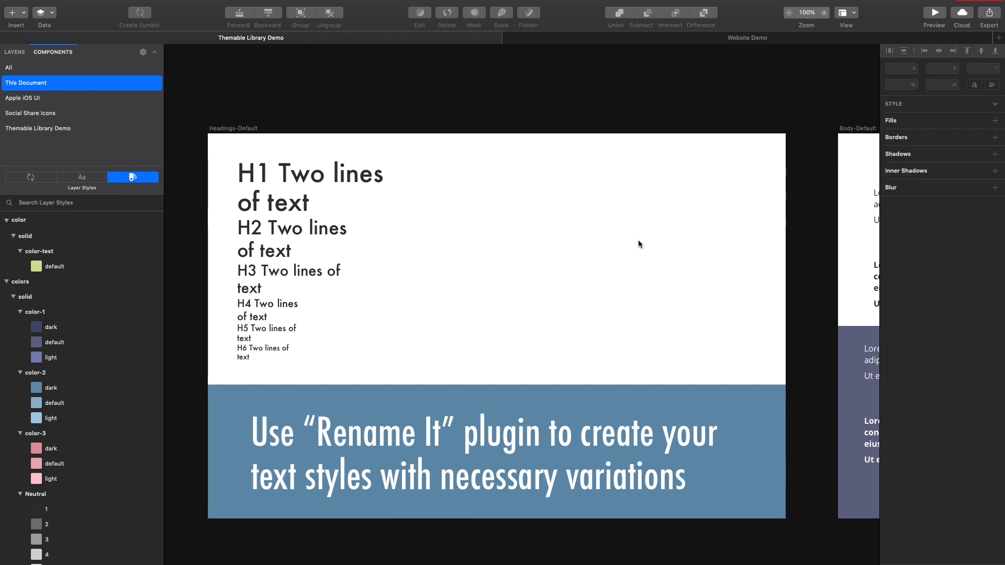
key(super+shift+z)
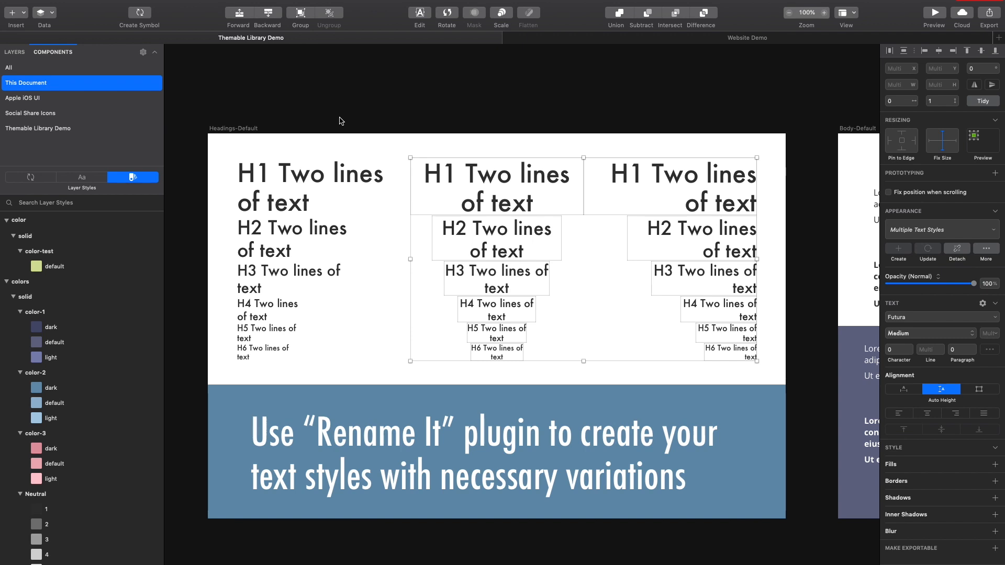
Review the Headings-Default, Headings-Light, Body-Default and Caption artboards with their text style variations.
key(super+minus)
scroll(355, 188, down, 2)
scroll(355, 189, right, 2)
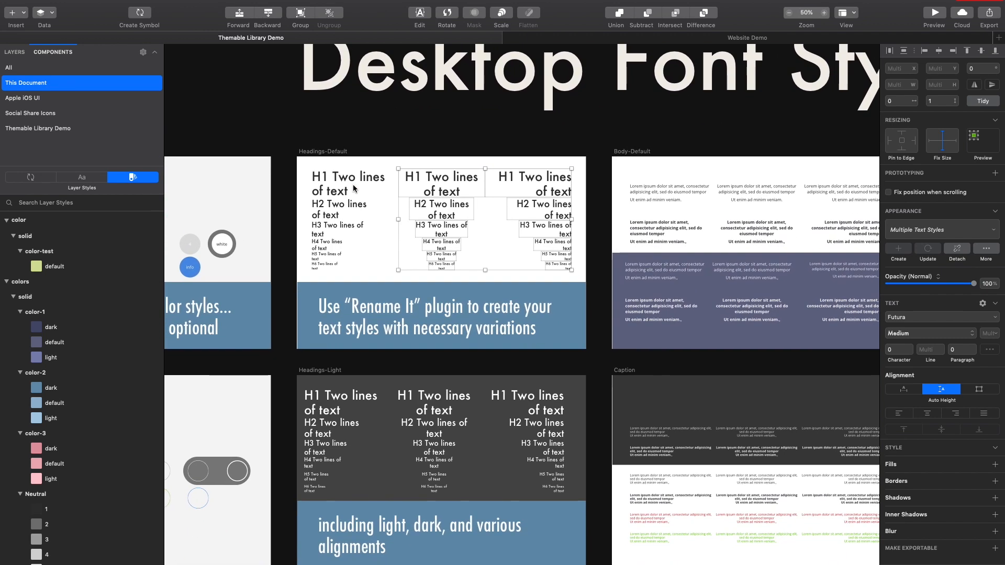
scroll(354, 187, down, 2)
scroll(353, 187, right, 3)
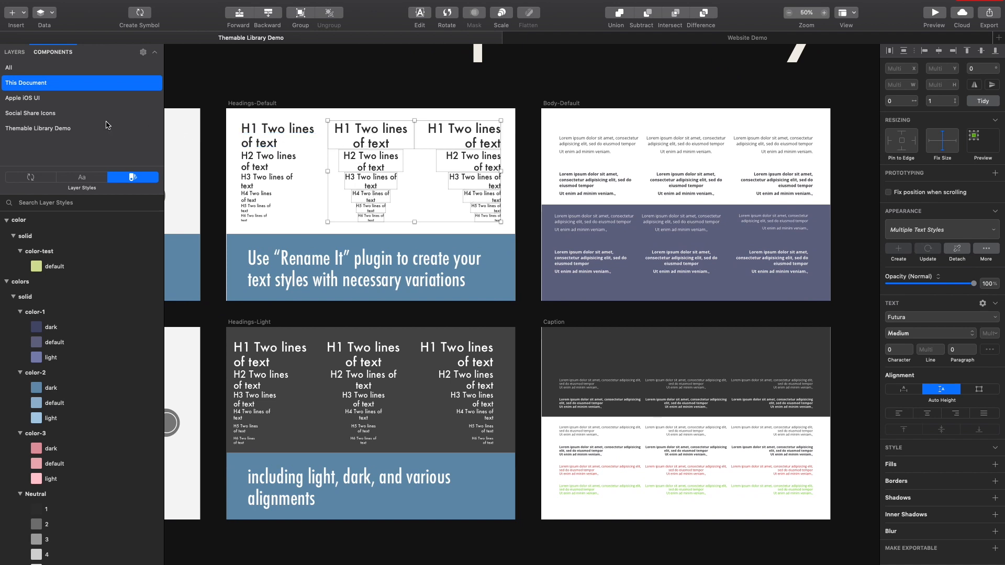
scroll(306, 141, right, 3)
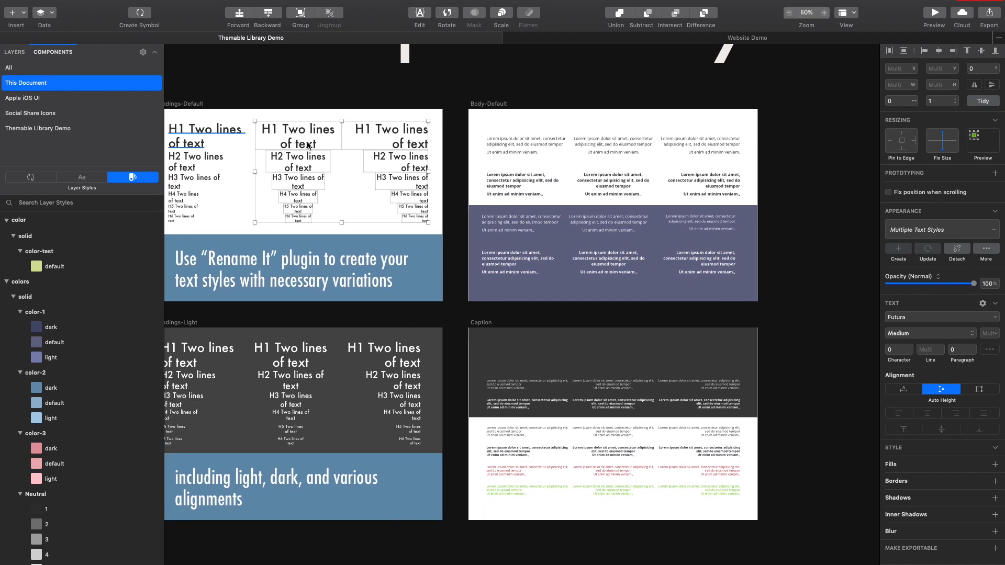
scroll(308, 144, left, 2)
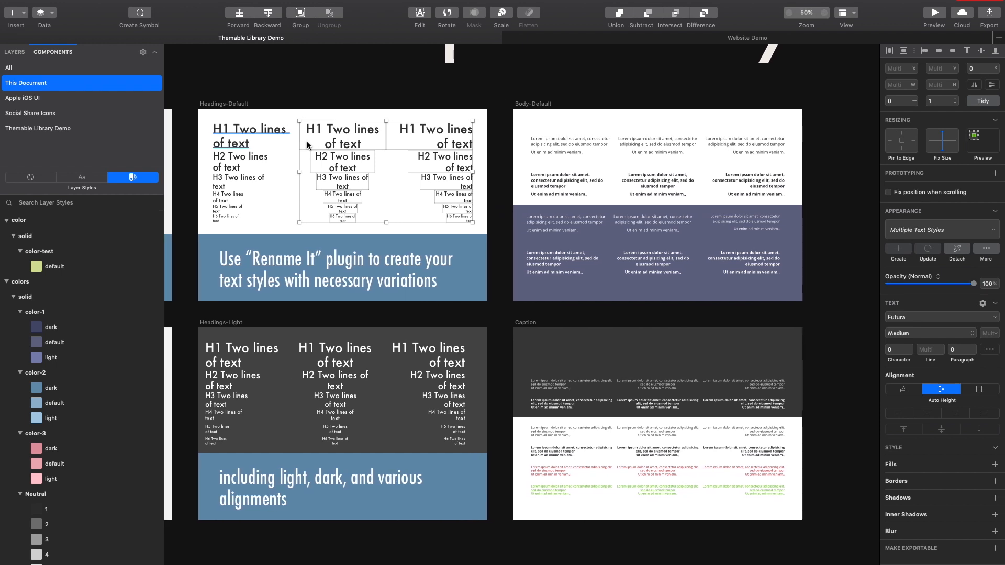
click(242, 84)
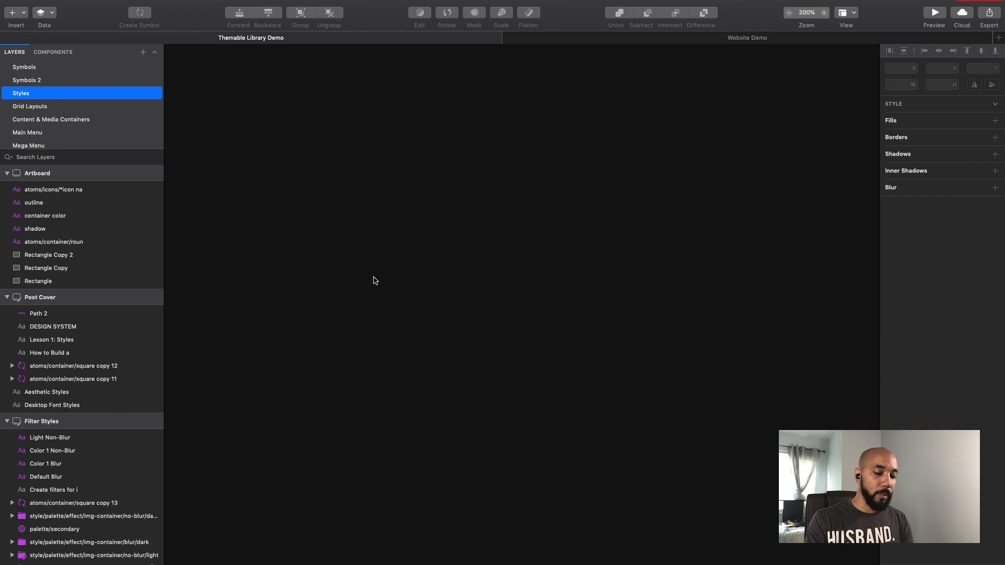
Draw a square about 75 px wide on the empty canvas of the Styles page and turn off its border.
key(r)
drag(354, 213, 434, 291)
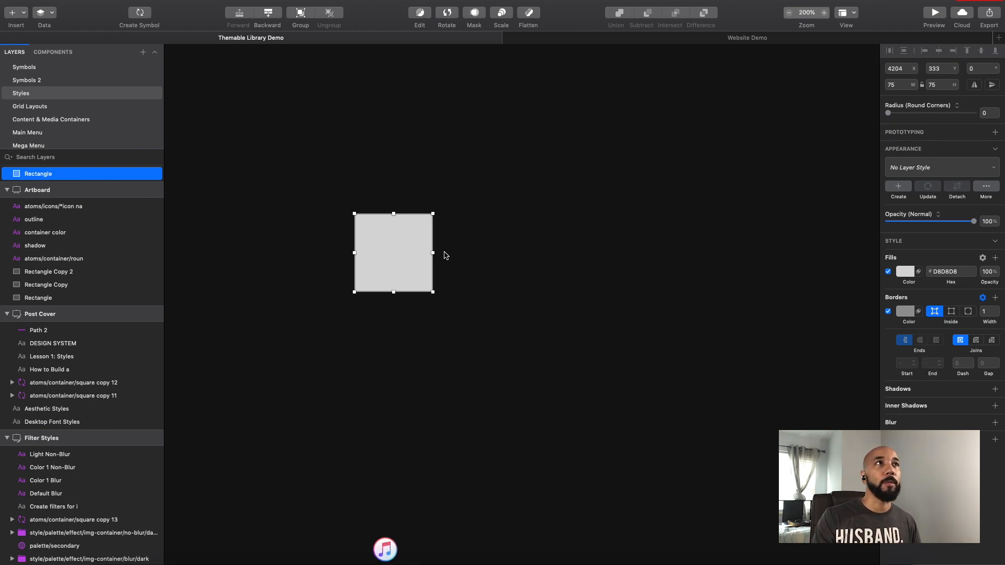
click(889, 313)
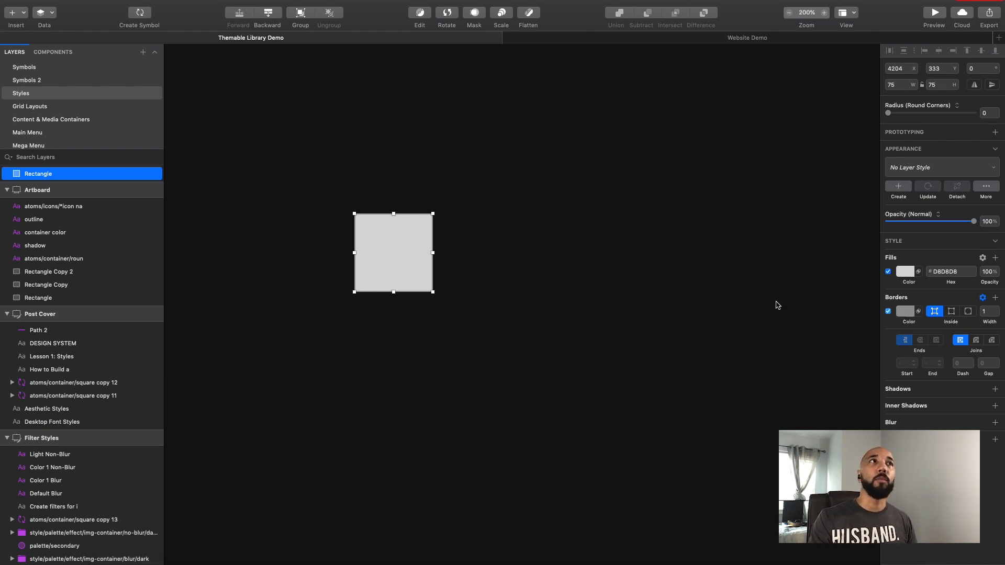
click(888, 312)
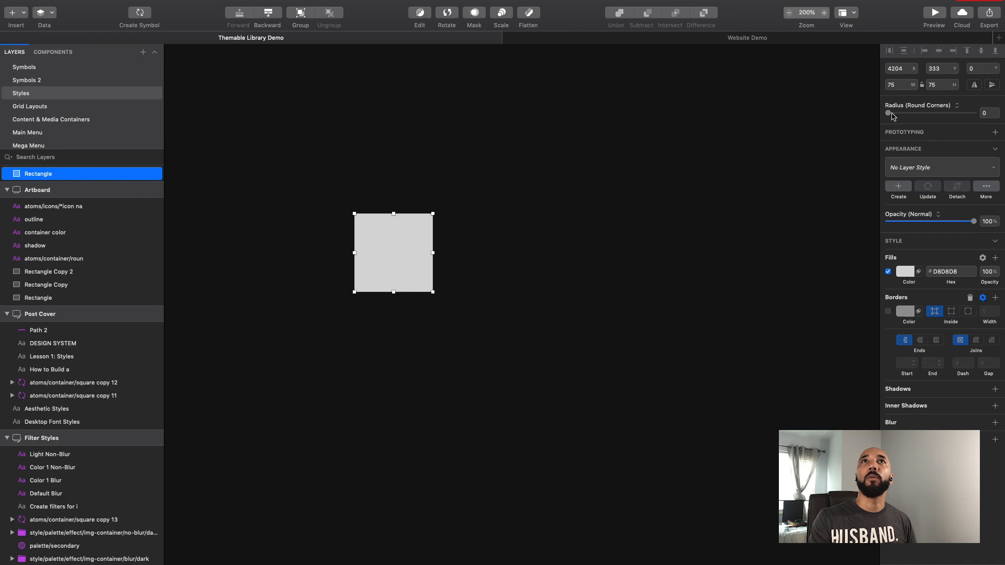
Set the square's corner radius to 8.
click(986, 113)
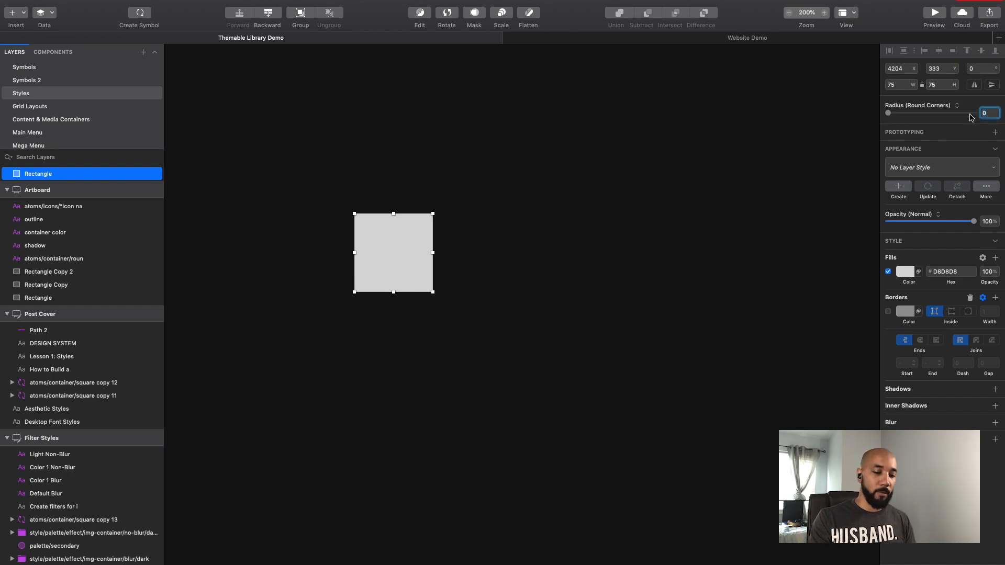
text(8)
key(Tab)
click(555, 214)
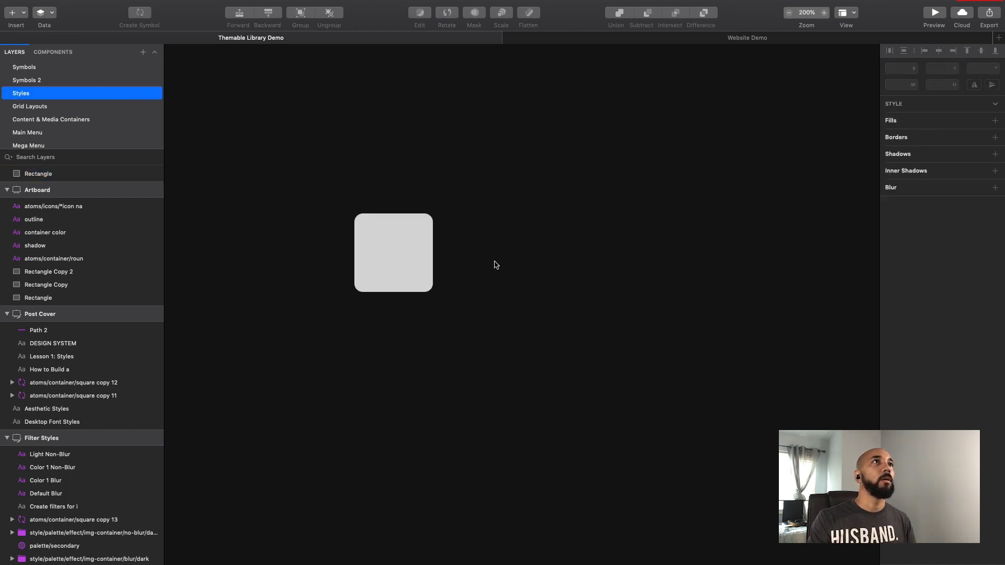
Enlarge the rounded square to 120 × 120 px.
click(421, 285)
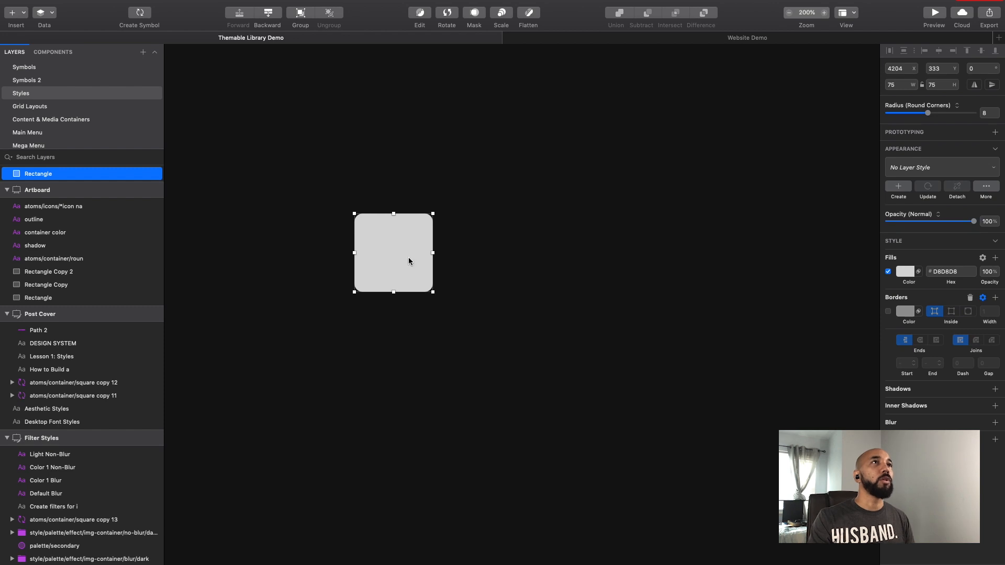
scroll(486, 225, down, 2)
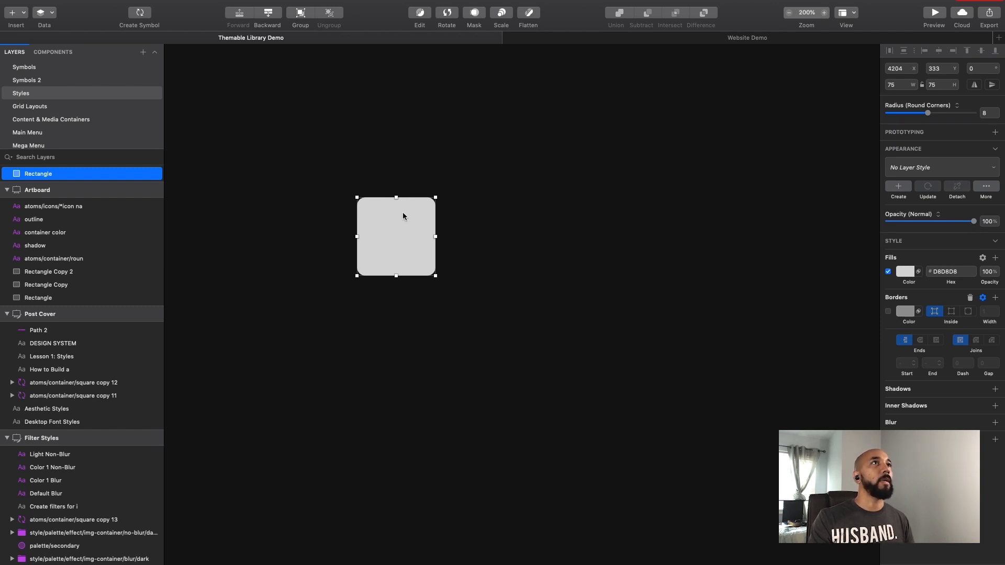
drag(435, 276, 475, 331)
scroll(446, 286, right, 3)
scroll(446, 285, down, 5)
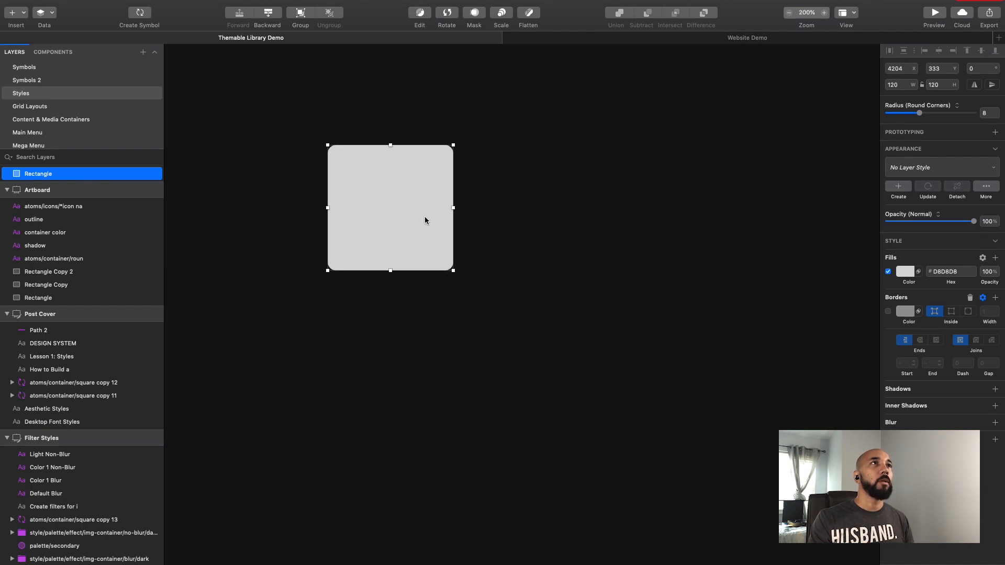
Duplicate the rounded square twice downward to make an evenly spaced vertical stack of three.
drag(406, 213, 411, 441)
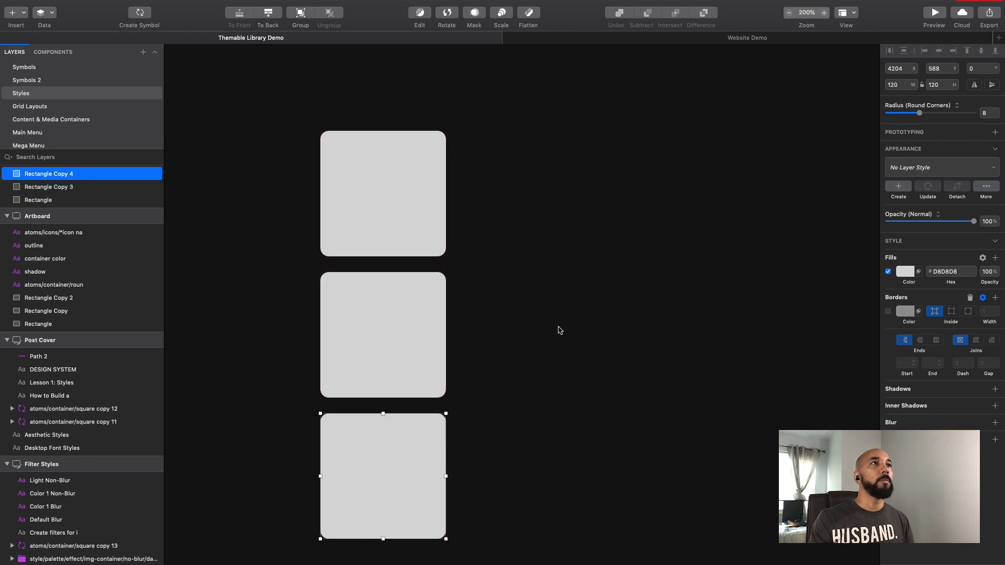
key(alt)
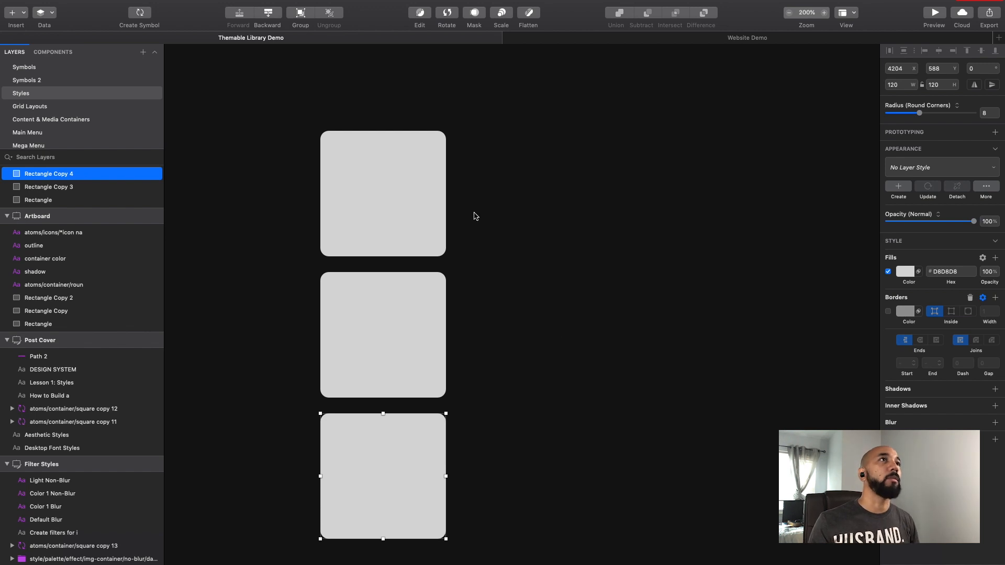
Select the topmost rounded square in the stack for styling.
scroll(500, 269, right, 2)
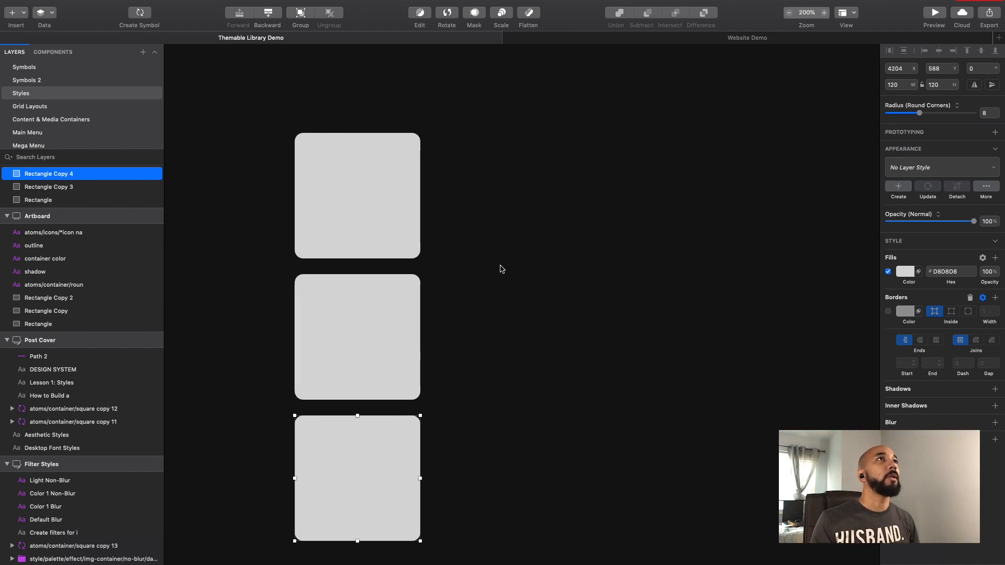
click(395, 218)
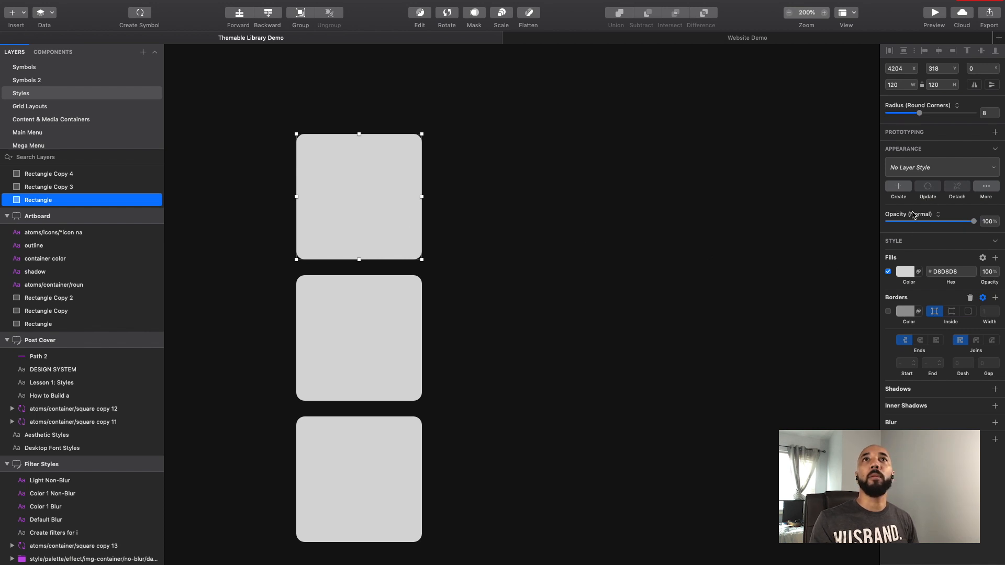
Apply the document's shadow-2 layer style to the uppermost rectangle.
click(929, 173)
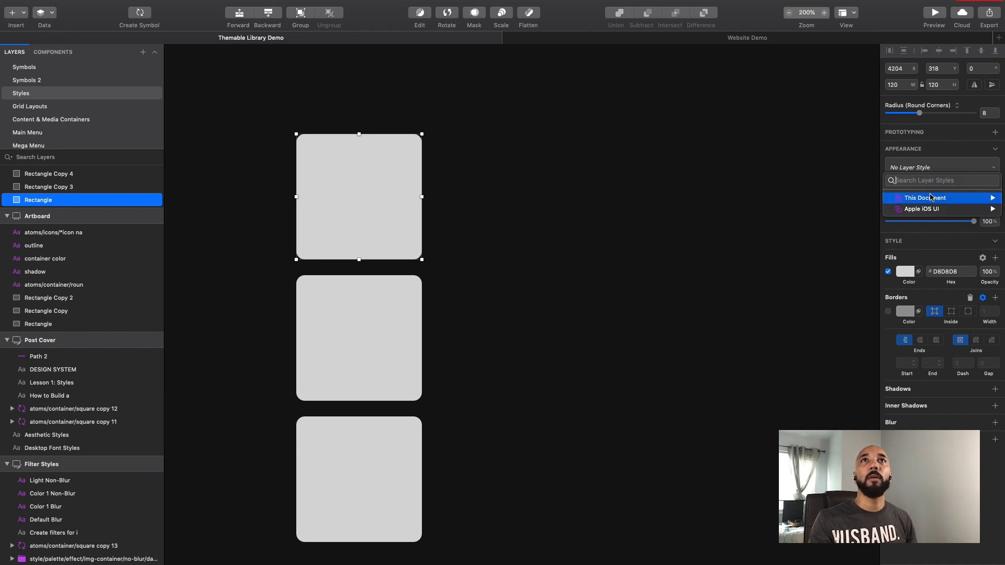
mouse_move(931, 198)
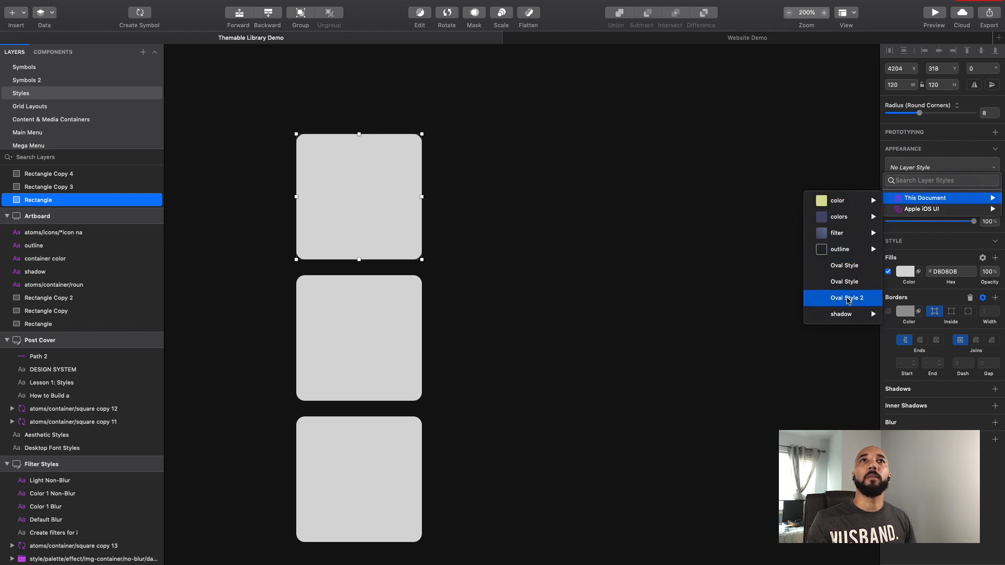
mouse_move(844, 314)
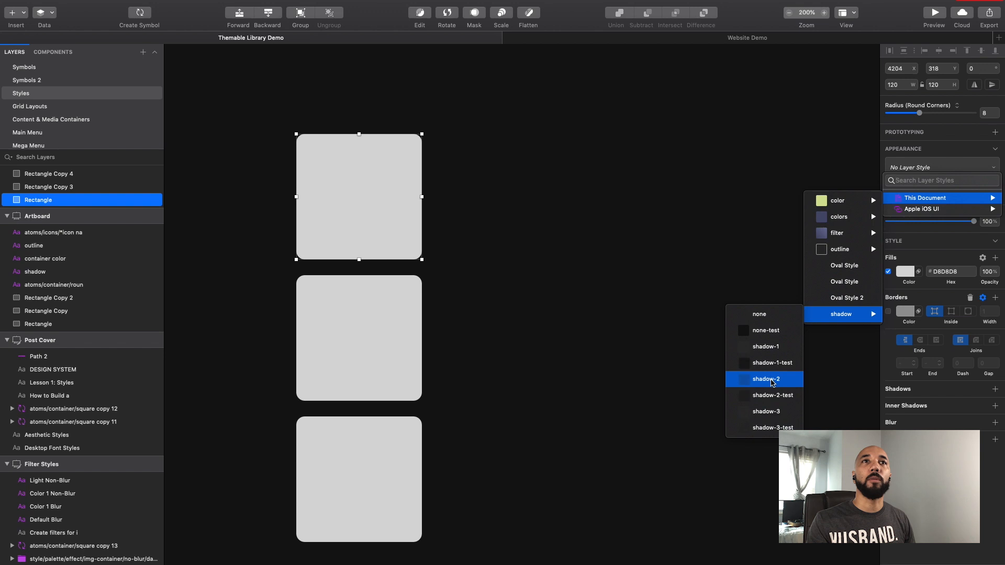
click(770, 381)
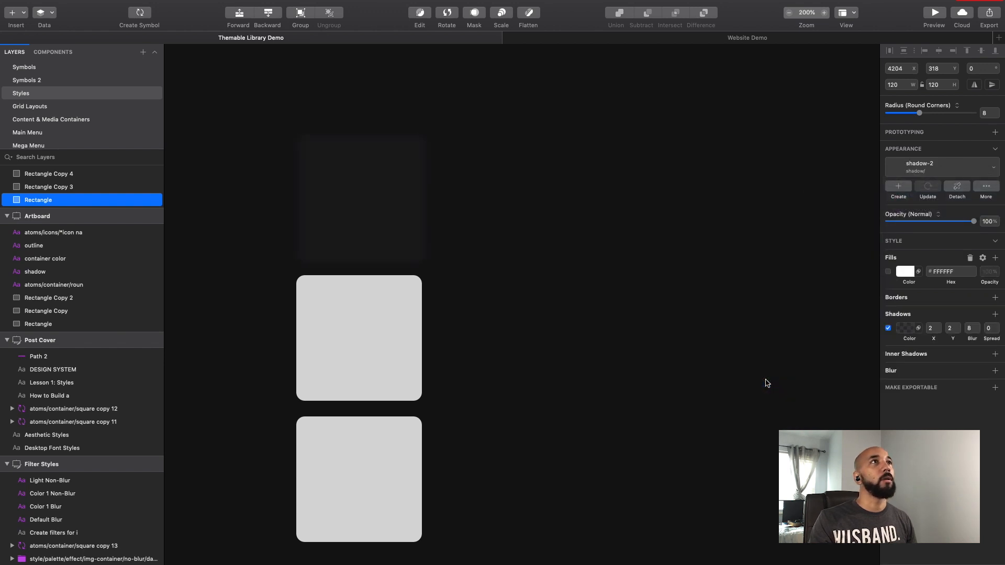
click(388, 198)
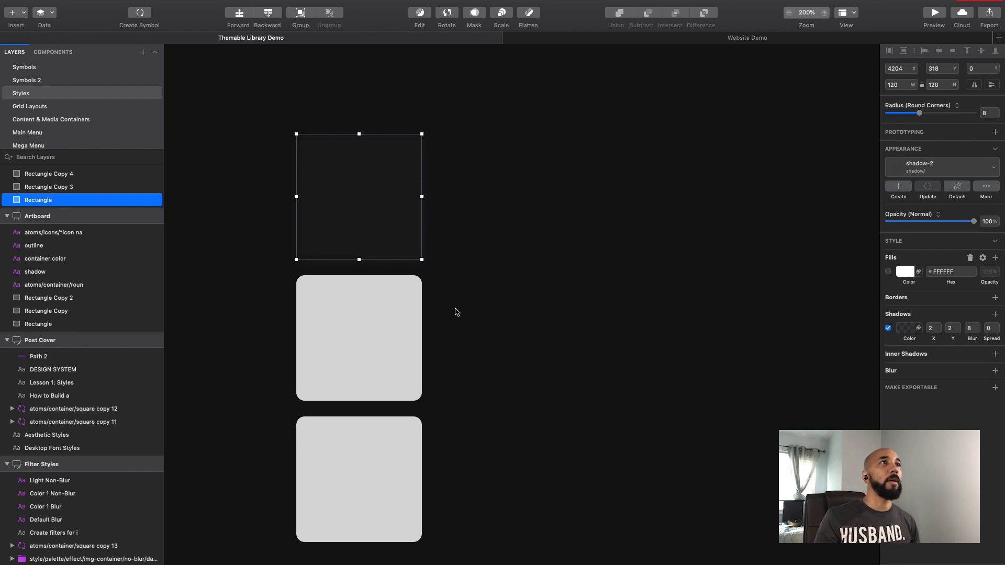
Apply the document's colors/solid/Neutral/white layer style to the middle rectangle.
click(387, 310)
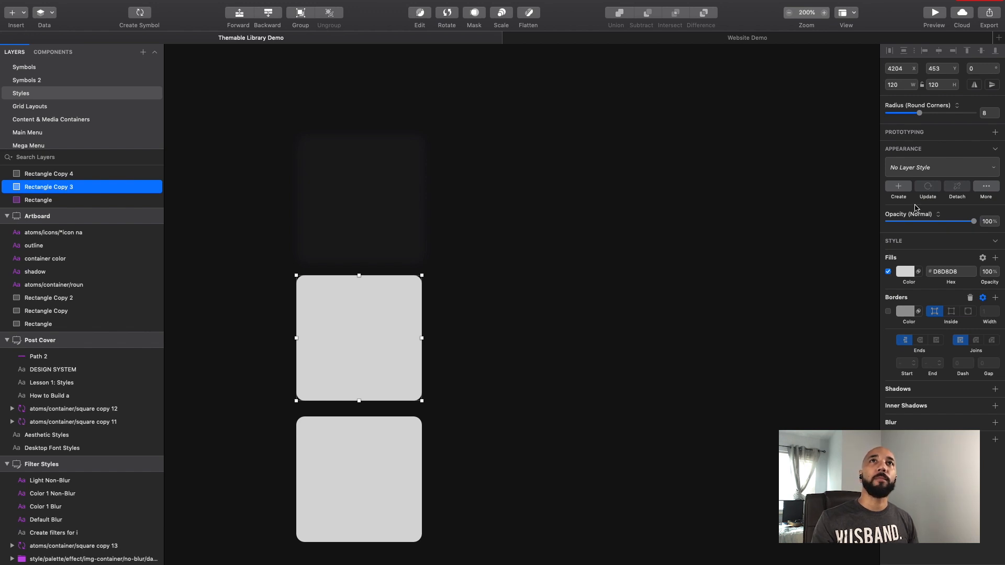
click(918, 170)
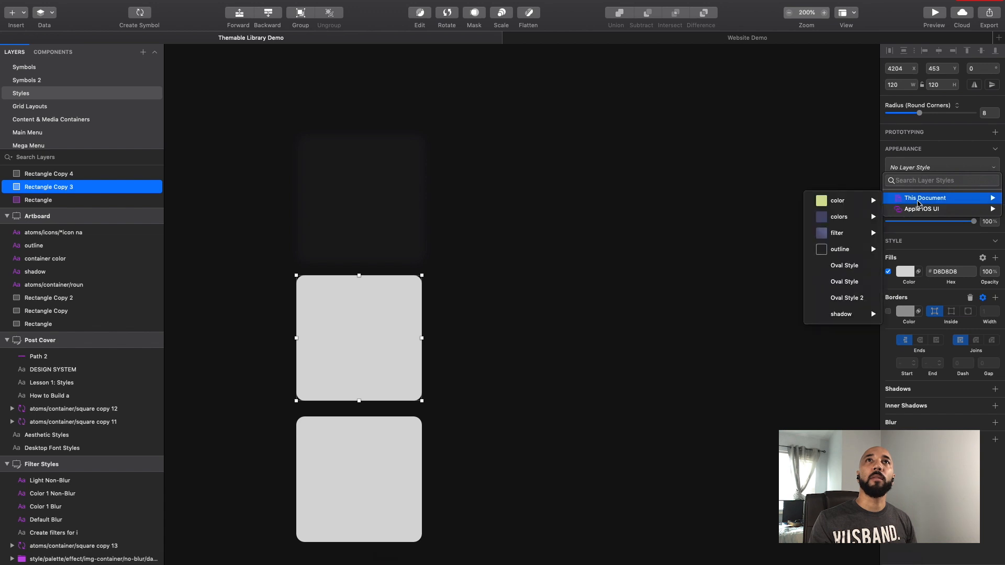
mouse_move(855, 203)
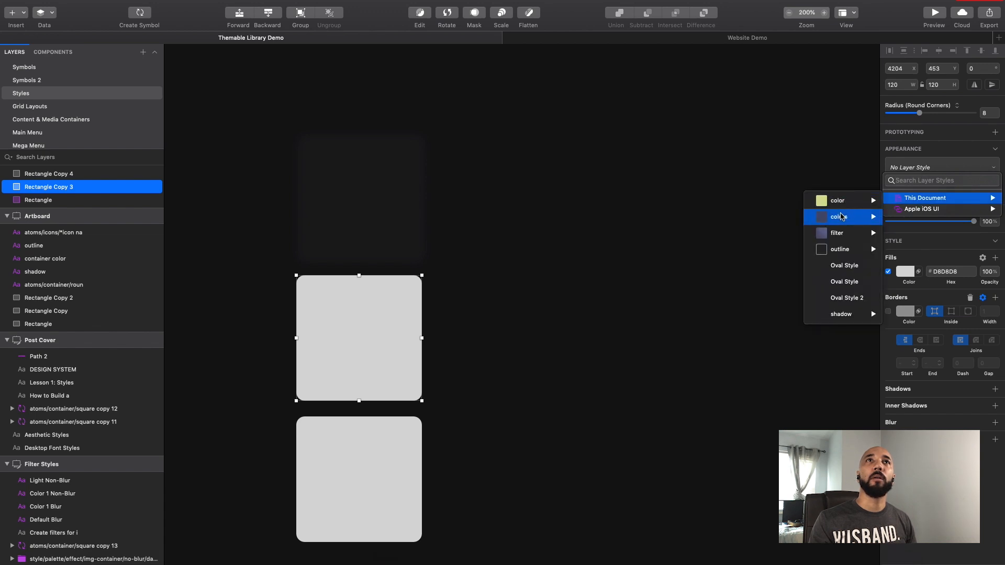
mouse_move(841, 227)
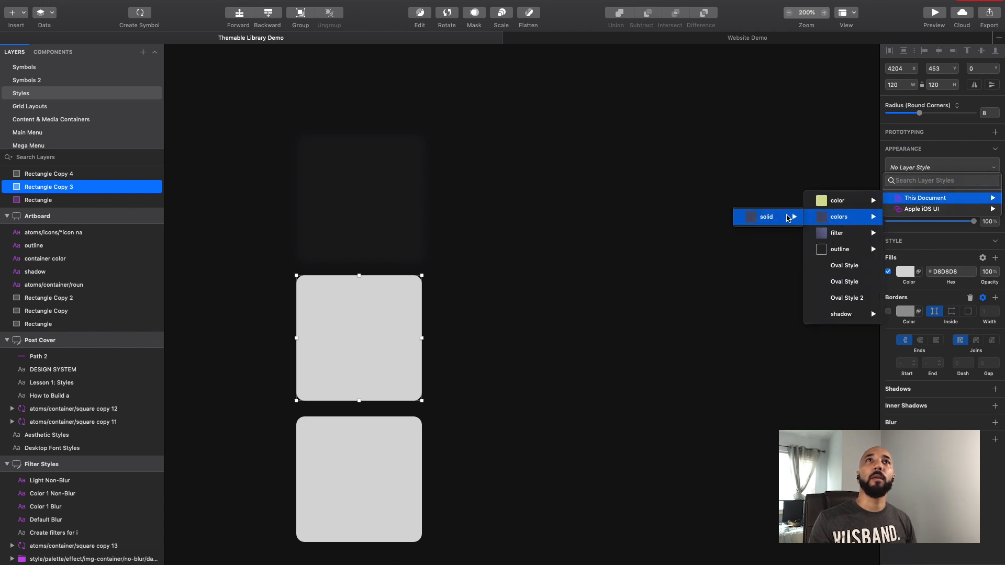
mouse_move(769, 218)
mouse_move(698, 263)
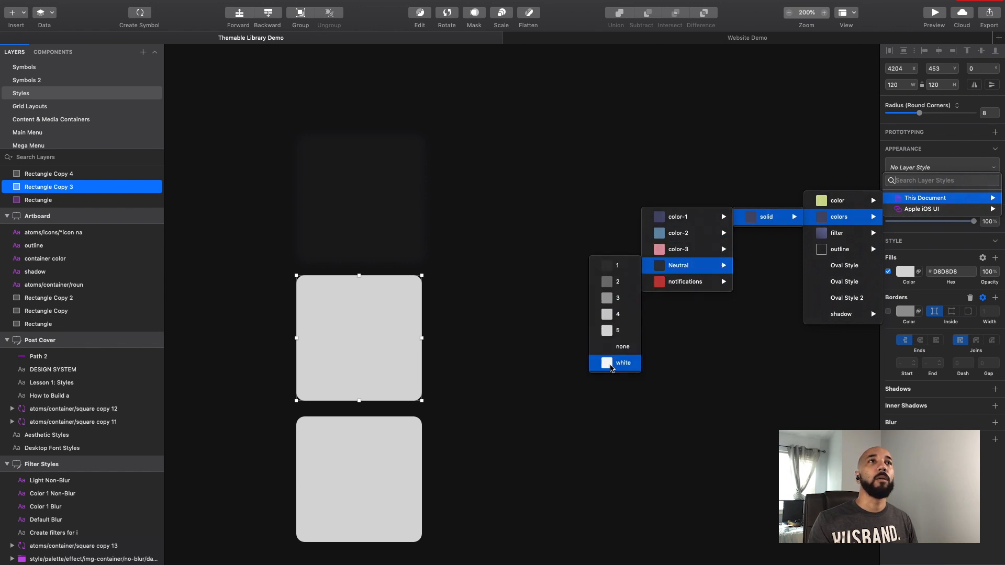
click(607, 365)
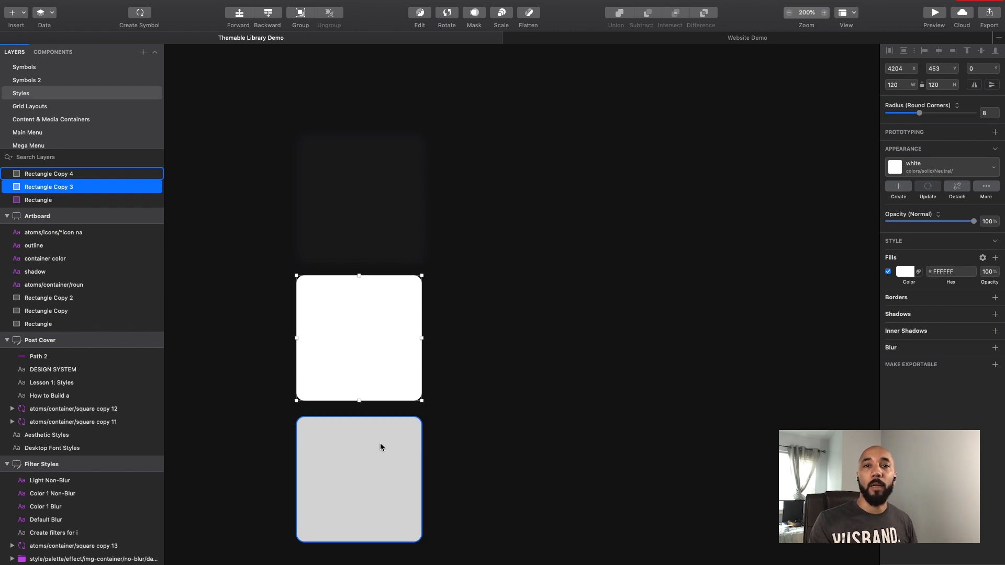
Apply the document's outline/neutral/none layer style to the lowest rectangle.
click(378, 473)
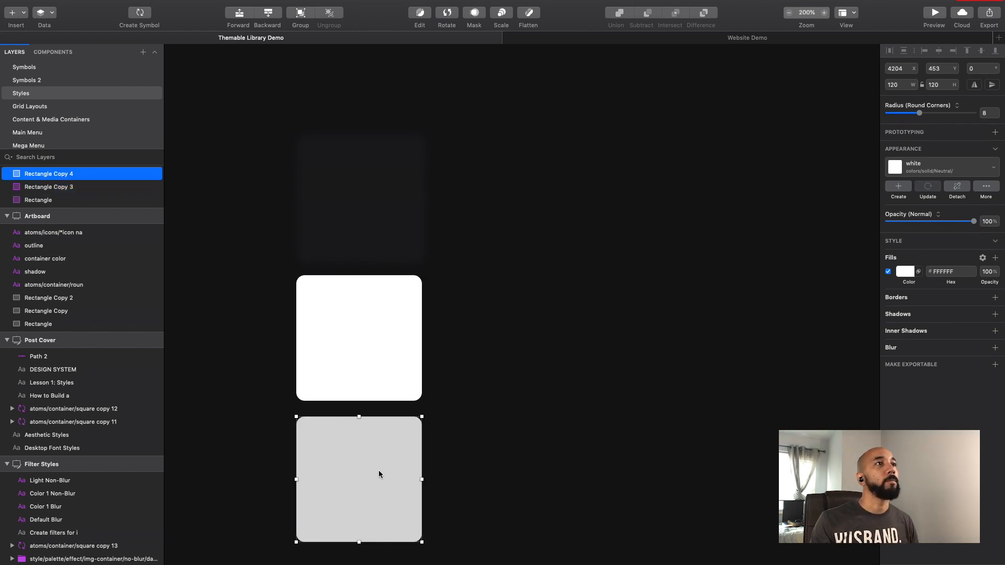
click(917, 173)
mouse_move(918, 201)
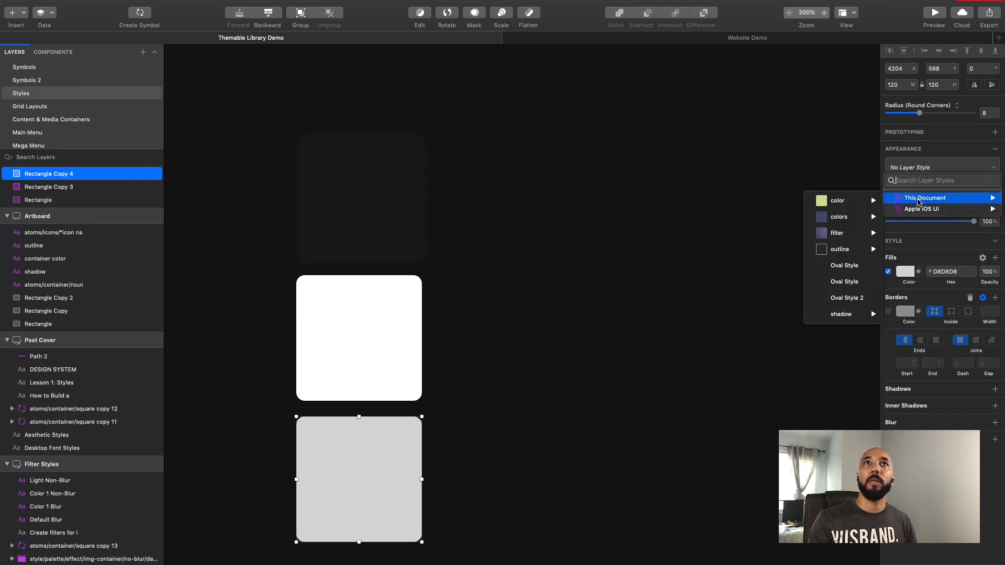
mouse_move(853, 249)
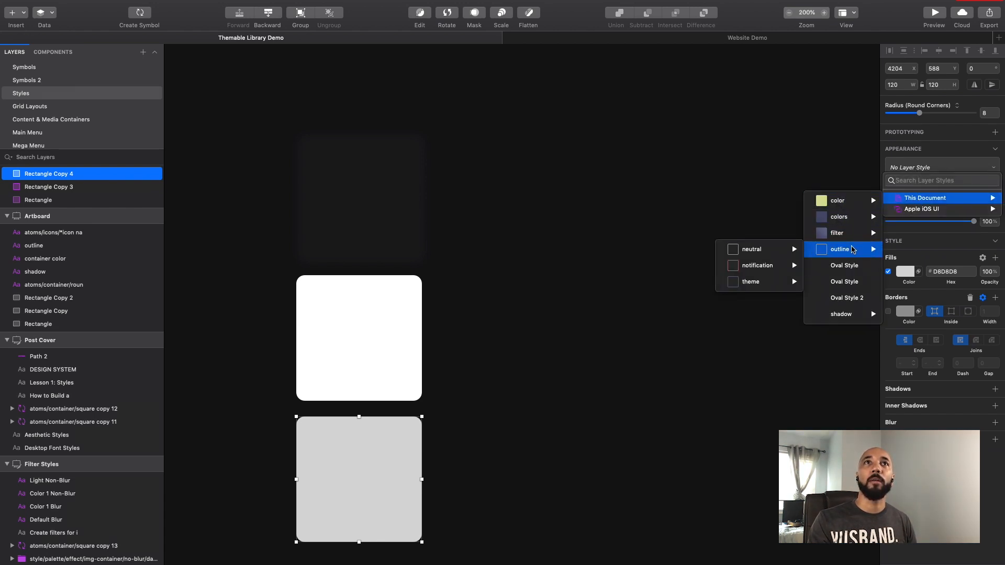
mouse_move(754, 252)
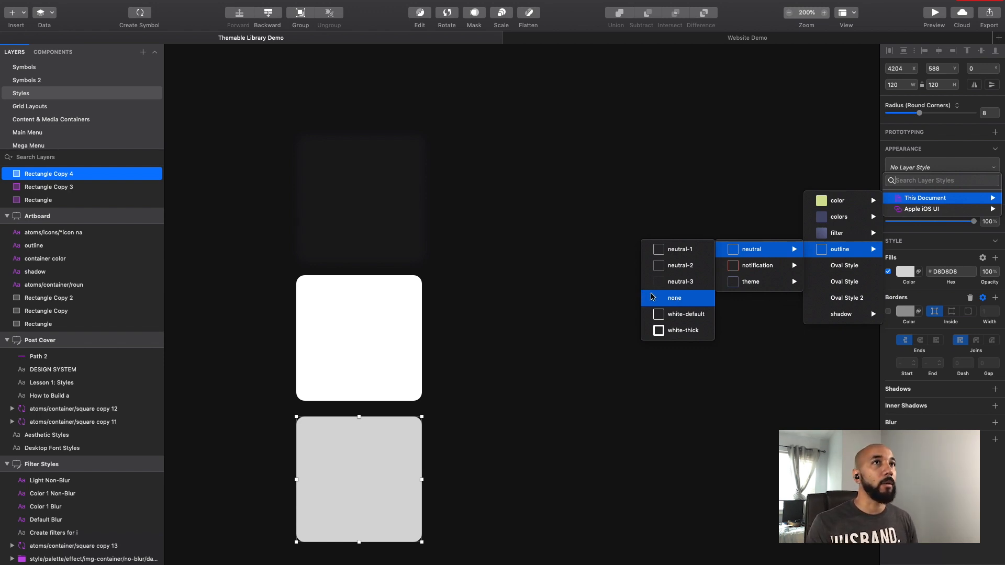
click(654, 297)
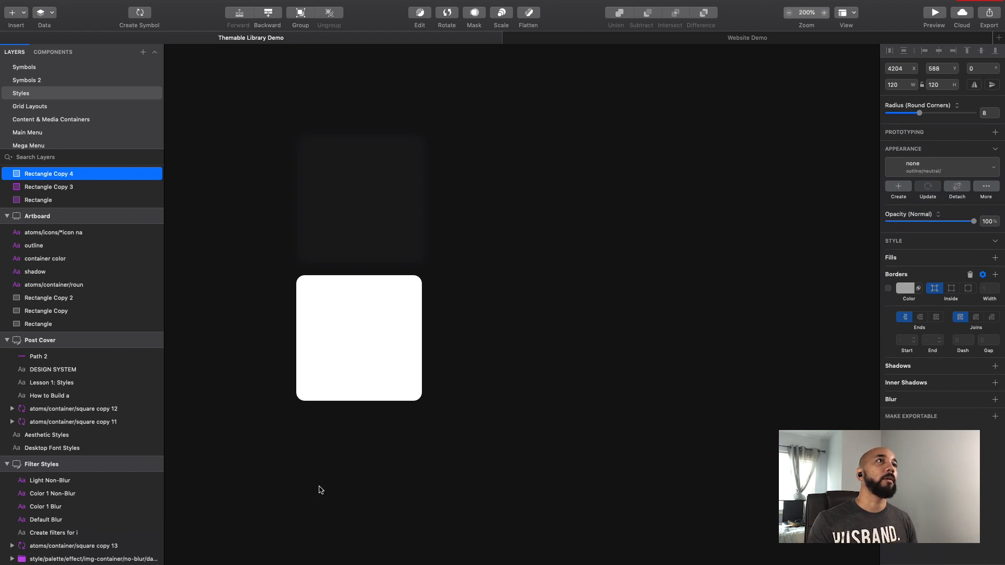
Select all three rectangles and align them vertically so they stack exactly on top of each other.
drag(513, 438, 261, 516)
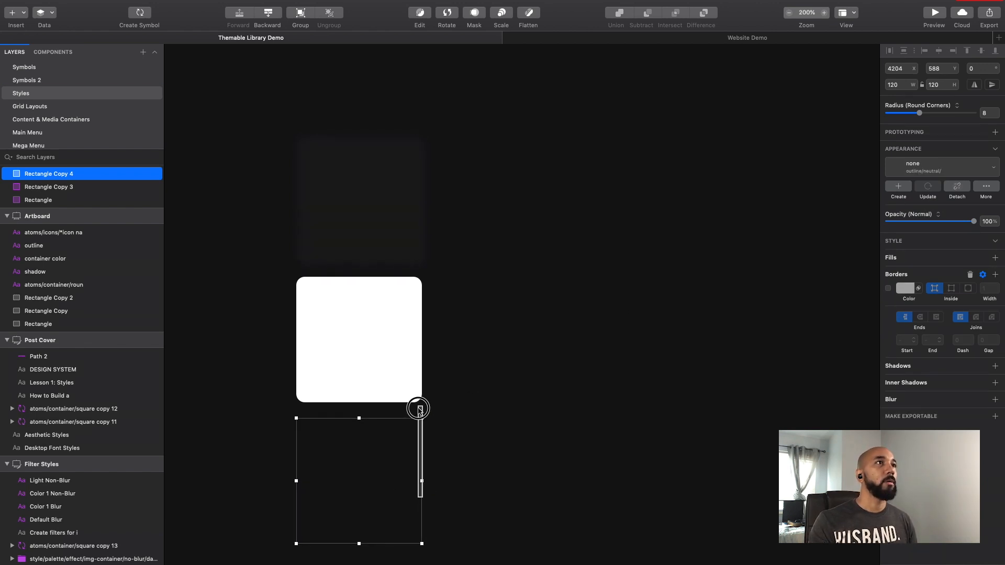
scroll(417, 408, down, 1)
drag(497, 218, 310, 471)
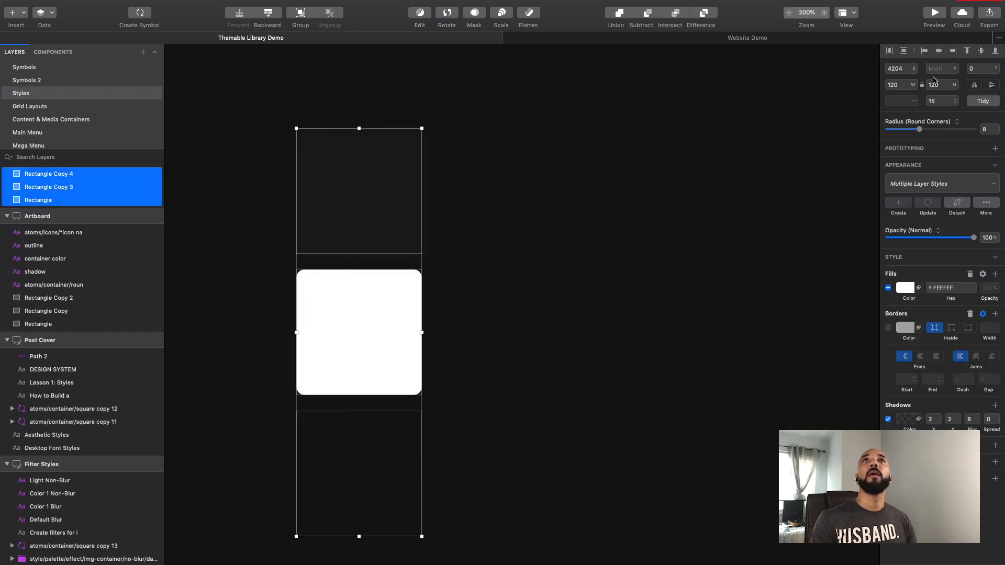
click(981, 51)
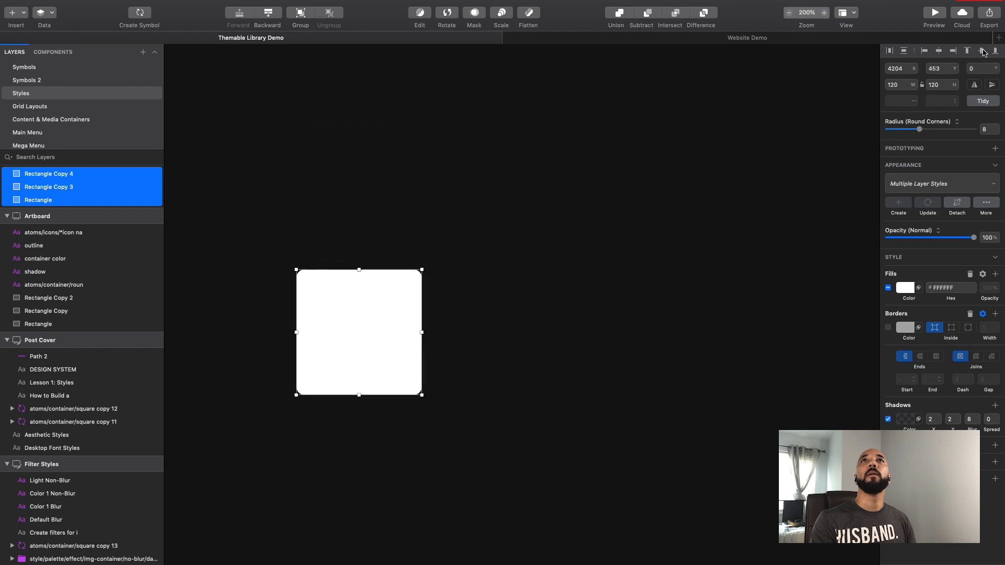
click(502, 324)
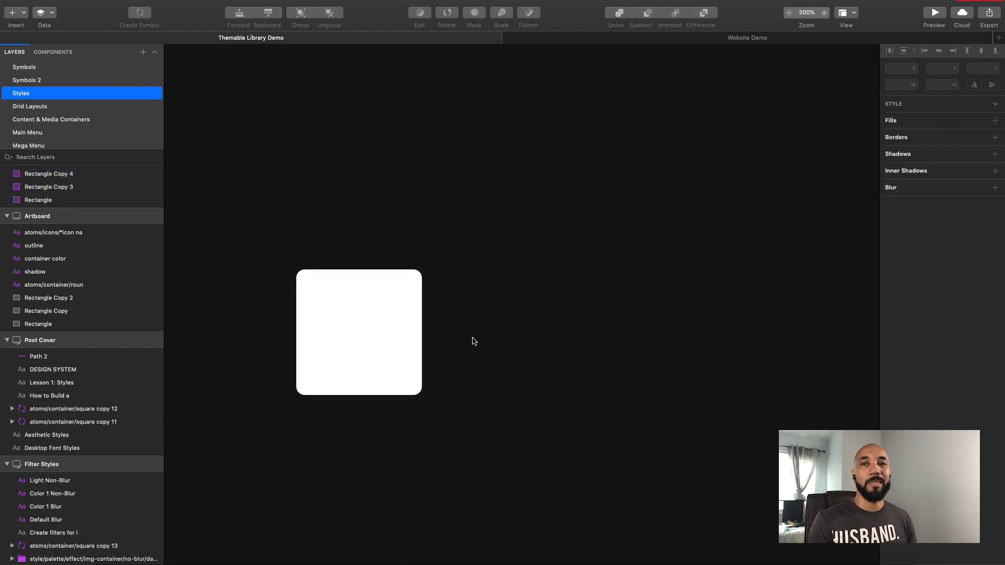
Try enlarging the three stacked rectangles together to about 154 by 166, and undo the resize.
drag(474, 321, 337, 382)
drag(422, 394, 457, 443)
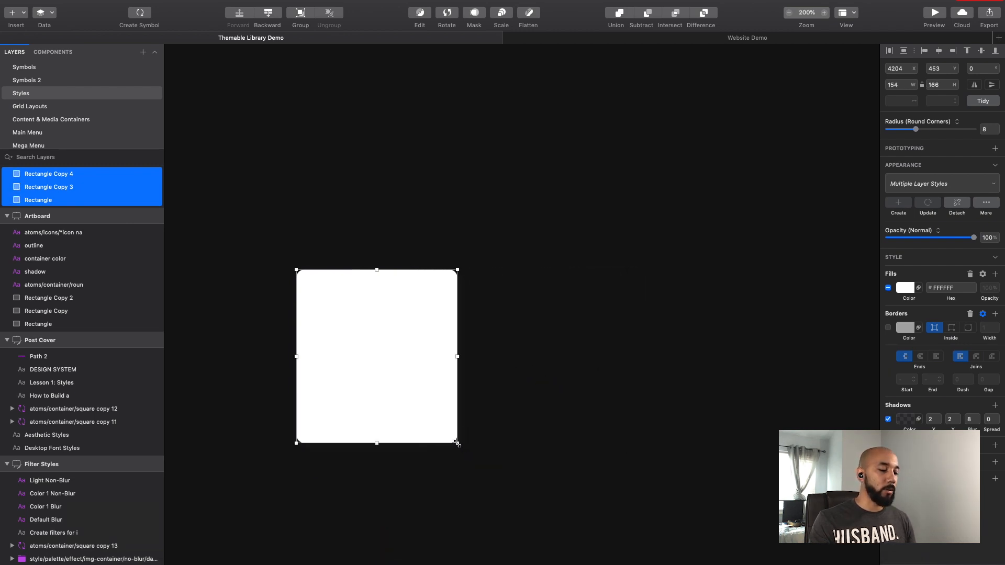
key(super+z)
Try to create a symbol named atoms/container/round from the three stacked rectangles.
drag(505, 299, 362, 353)
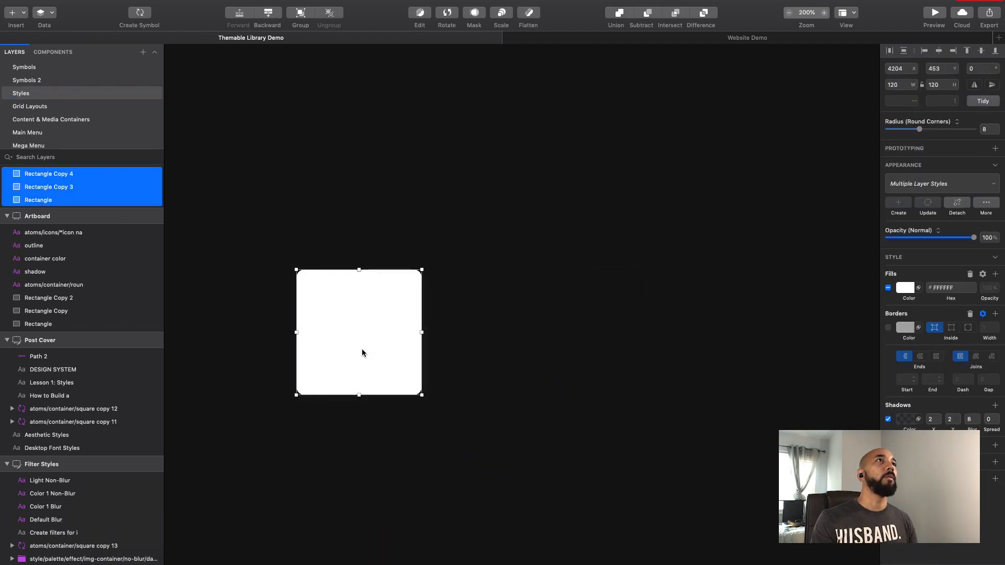
right_click(363, 353)
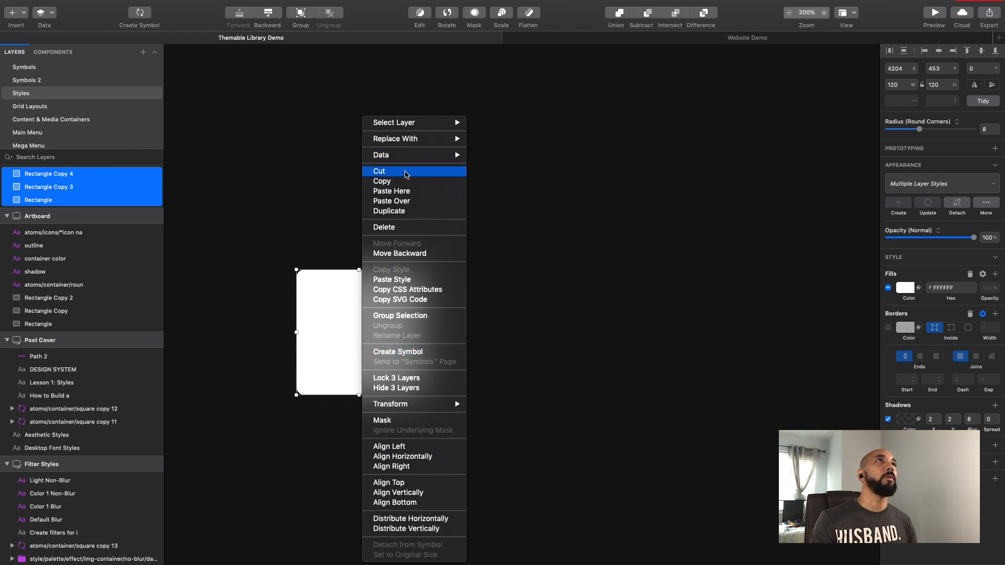
mouse_move(403, 143)
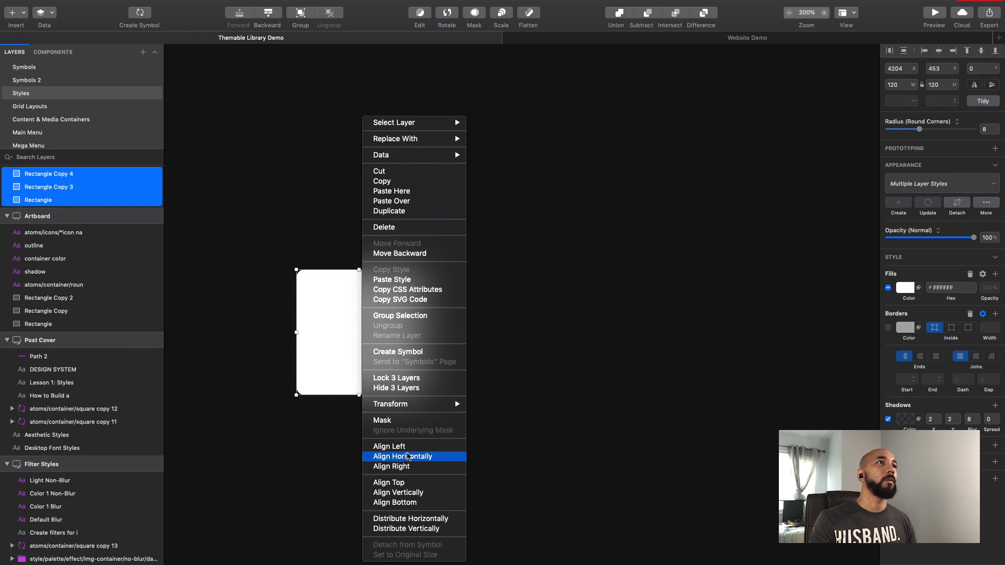
click(408, 355)
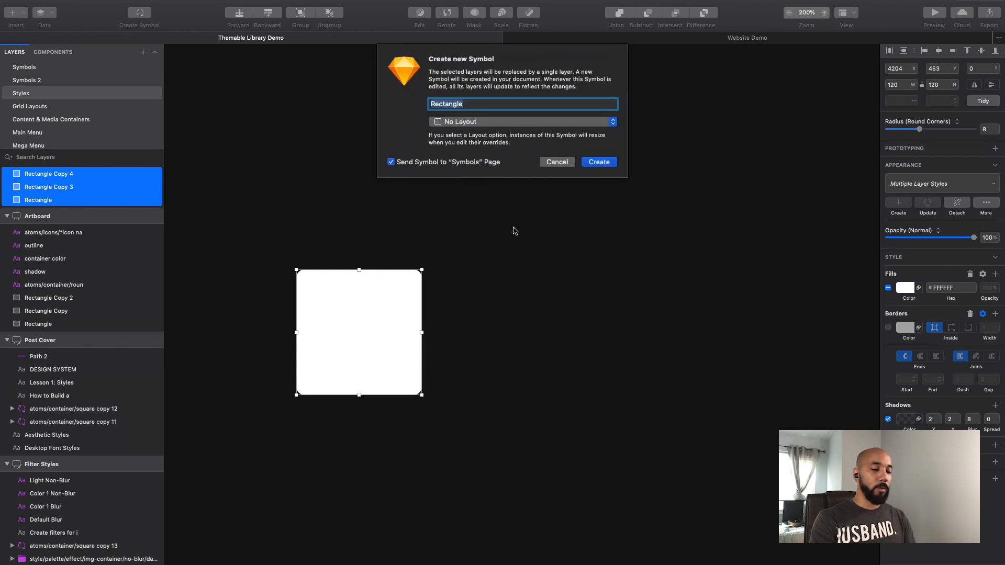
text(atoms)
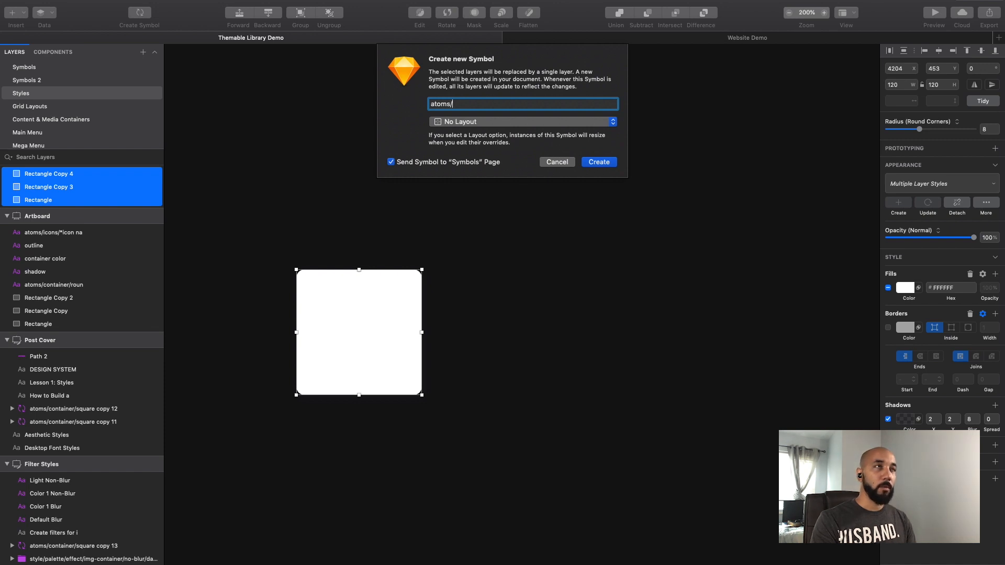
text(/container)
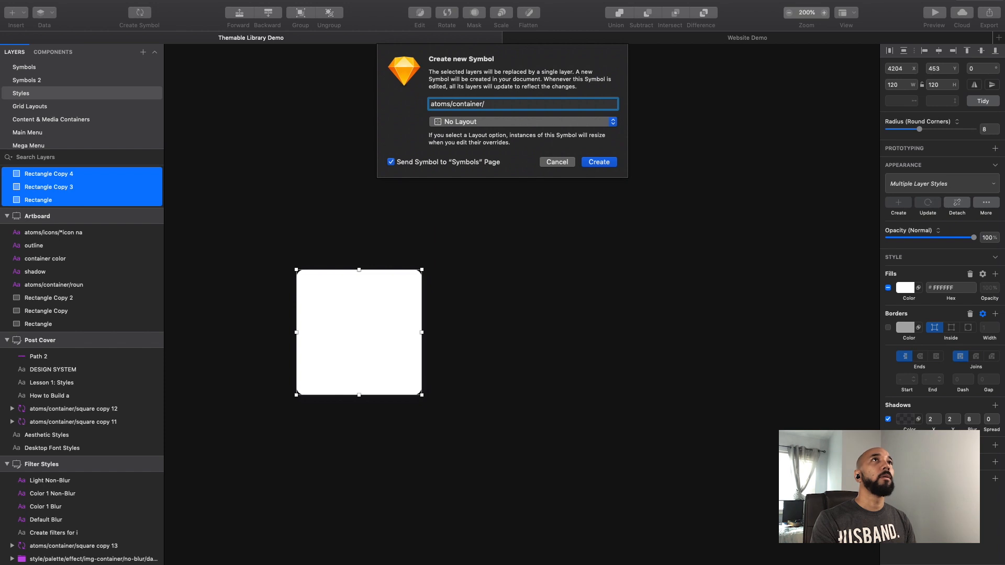
text(/round)
key(Return)
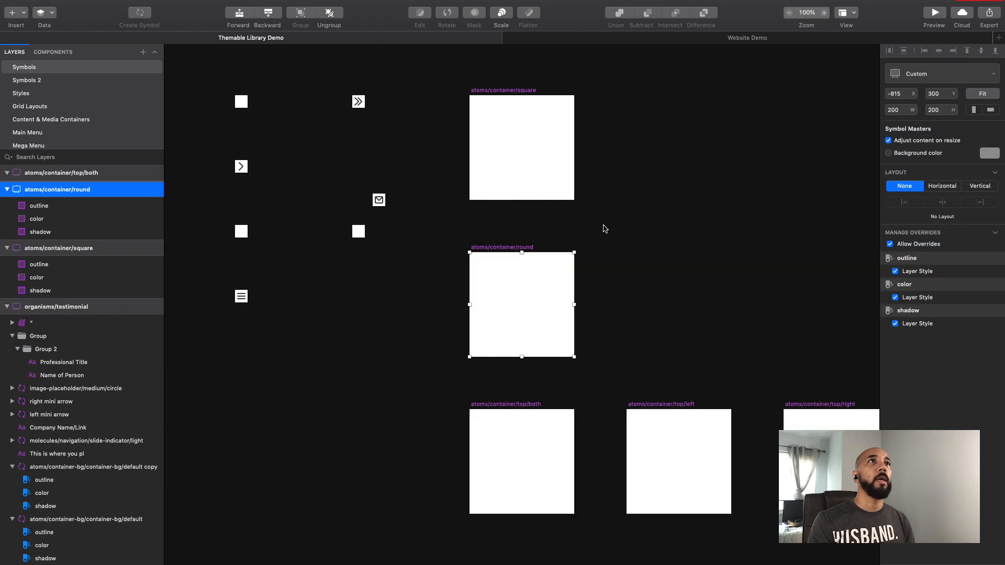
Inspect the layers and override settings of the atoms/container/round symbol on the Symbols page.
click(545, 279)
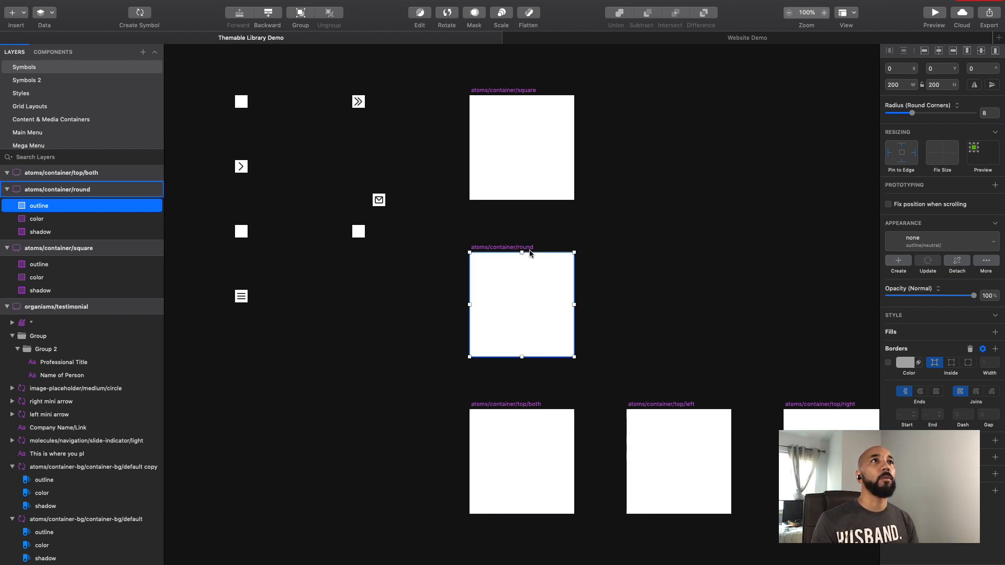
click(634, 281)
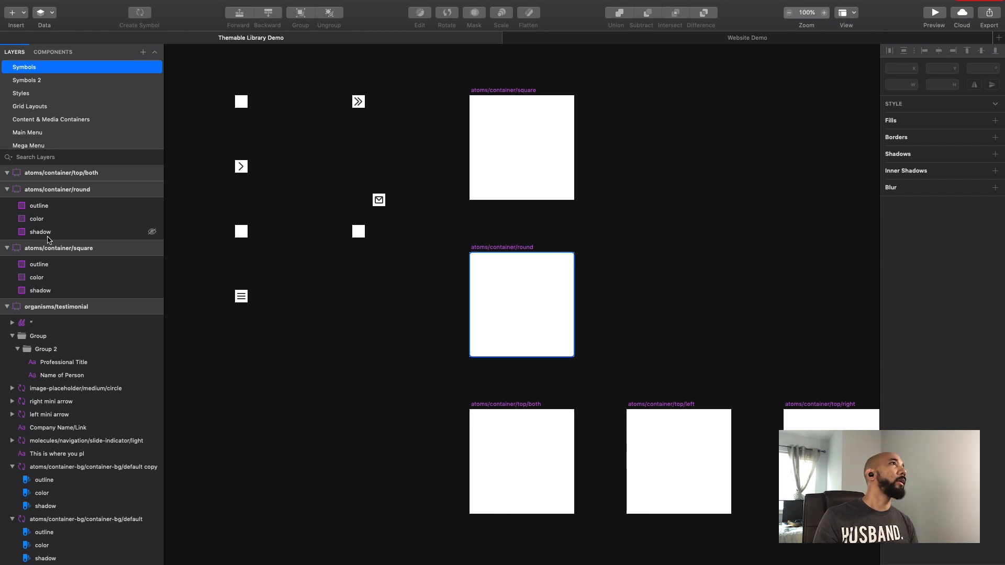
click(486, 250)
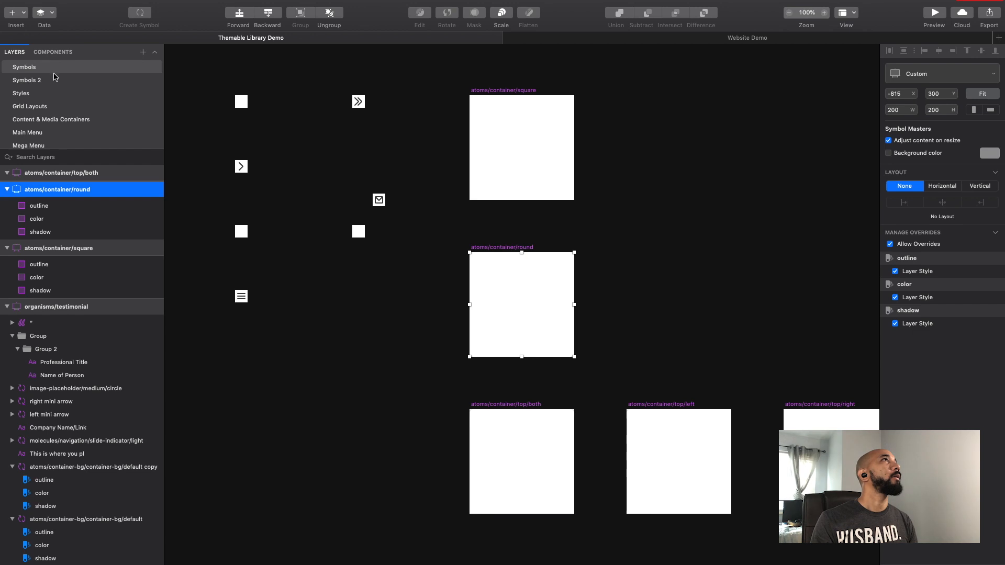
Return to the Styles page and delete the three stacked rectangles.
click(45, 96)
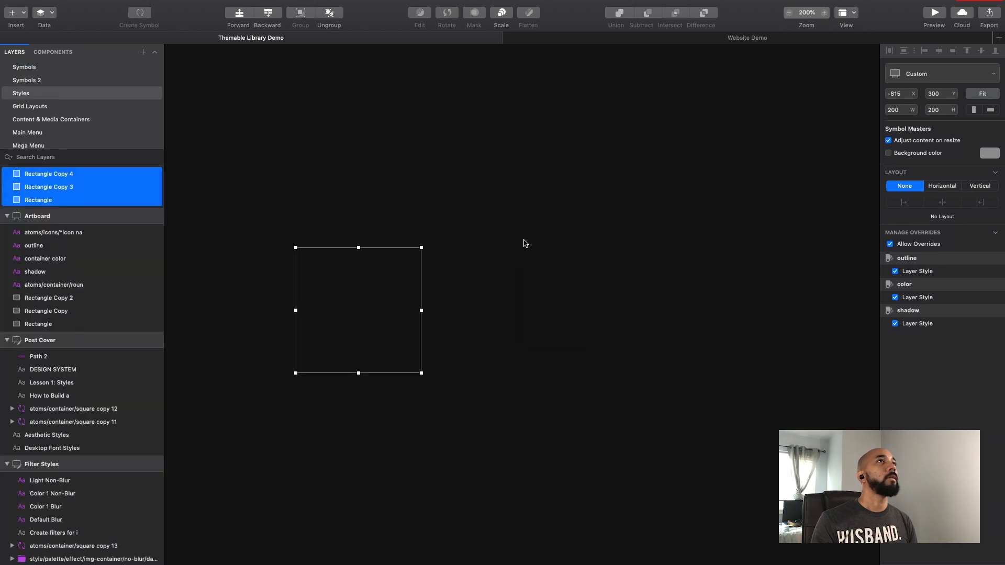
key(Delete)
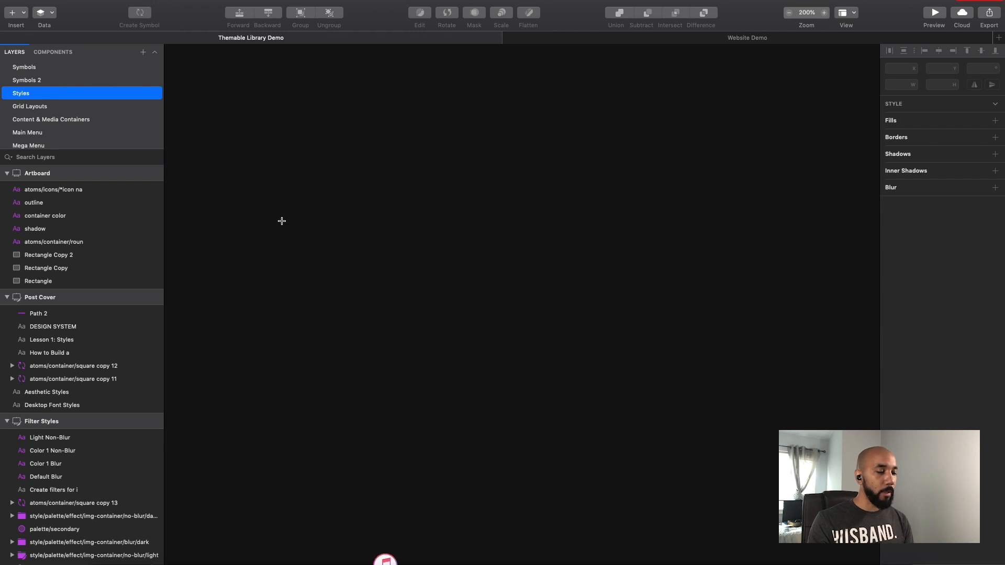
Draw a new artboard about 537 by 250 on the empty canvas area of the Styles page.
key(a)
drag(266, 181, 828, 442)
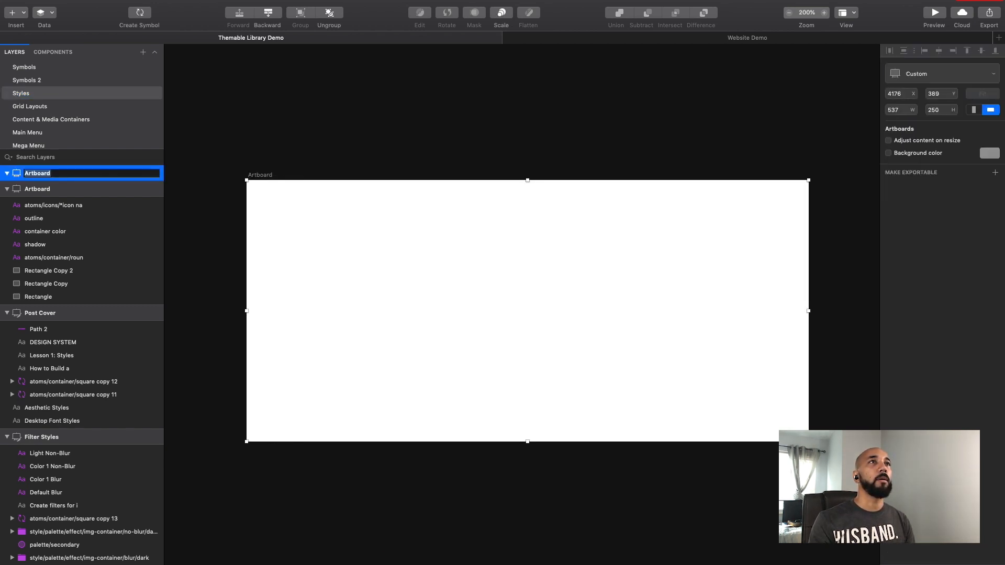
mouse_move(101, 12)
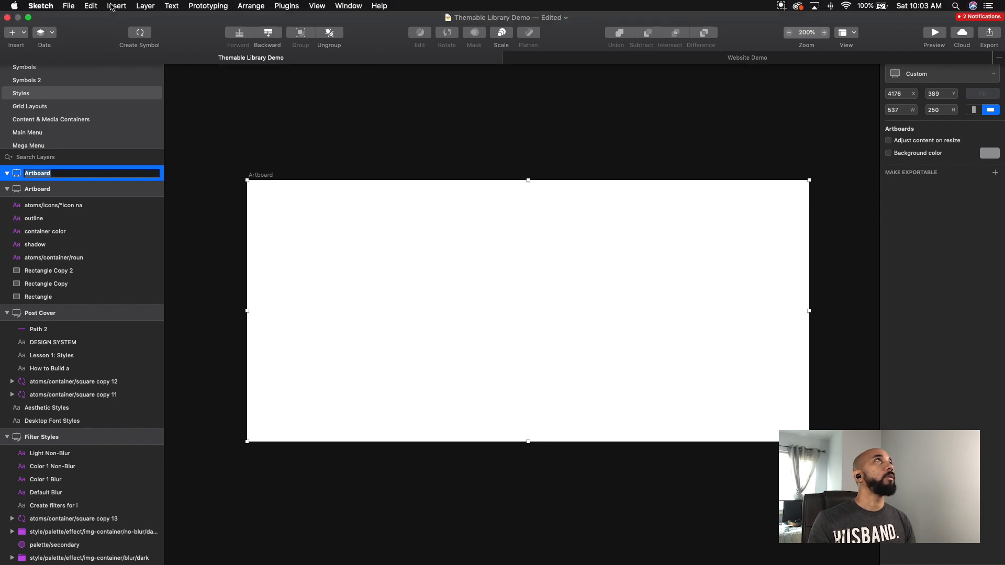
Insert an instance of the document symbol atoms/container/round onto the new artboard.
click(116, 6)
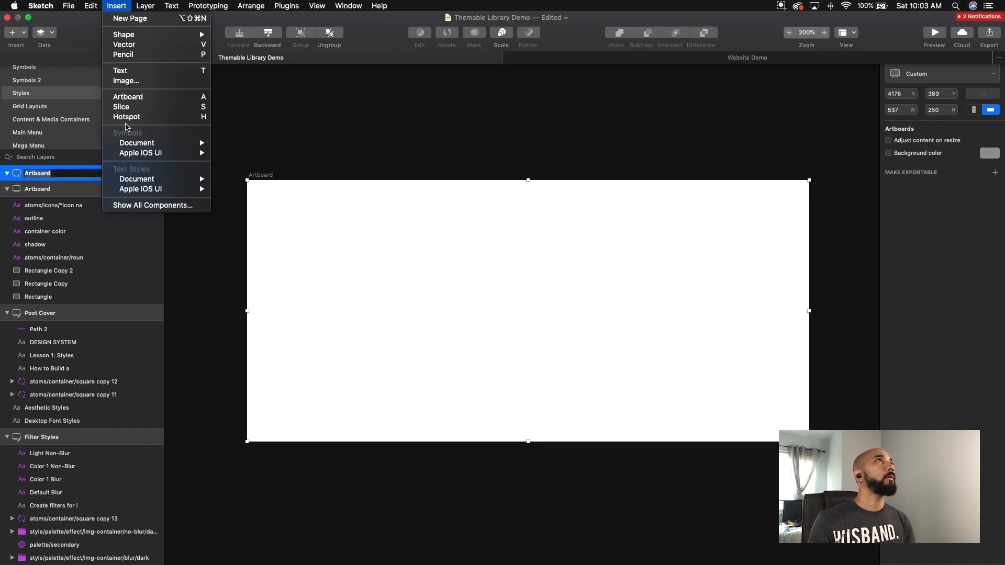
mouse_move(137, 143)
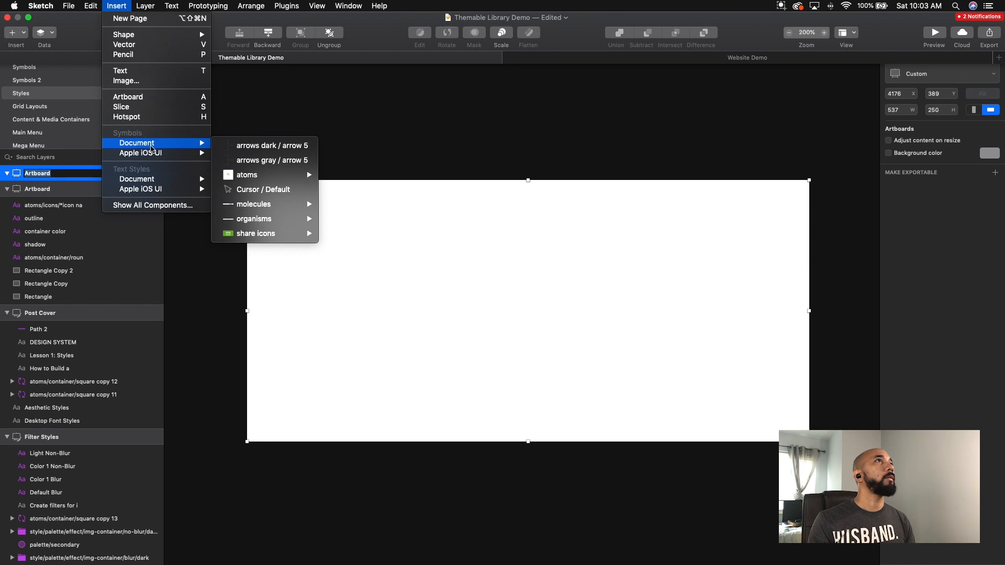
mouse_move(269, 175)
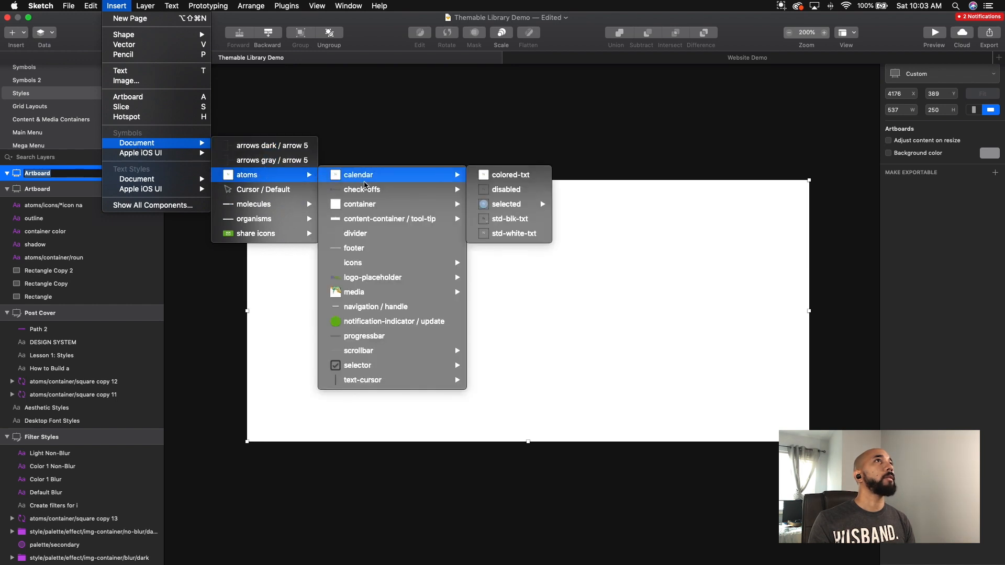
mouse_move(373, 208)
mouse_move(495, 212)
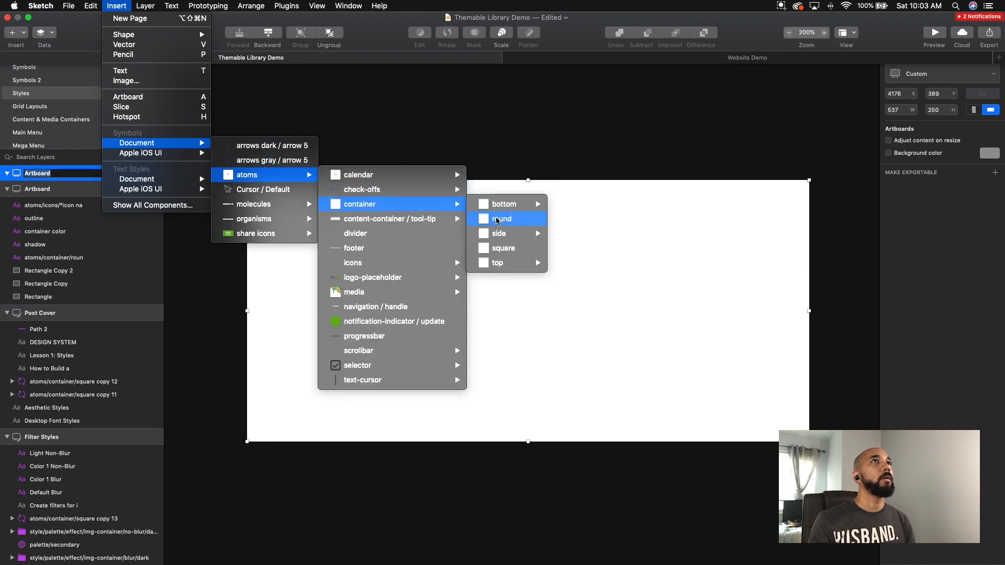
click(496, 219)
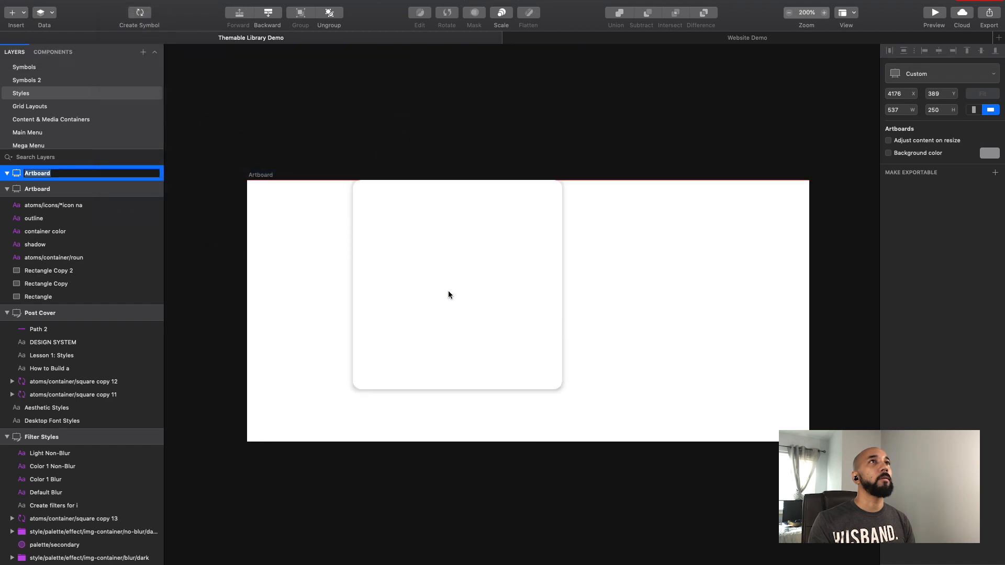
click(460, 306)
click(726, 299)
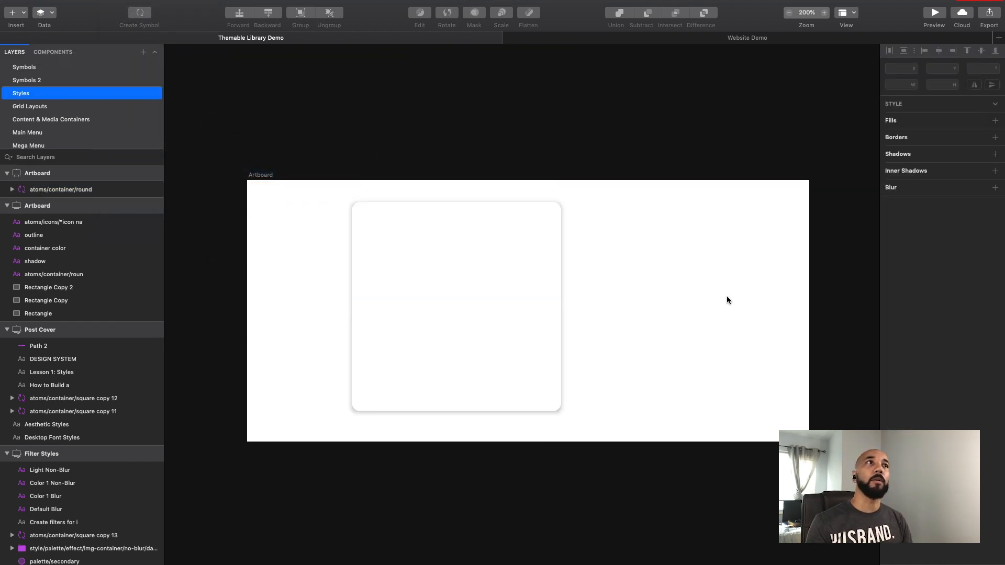
Try resizing the round container instance to about 162 by 96.
click(441, 306)
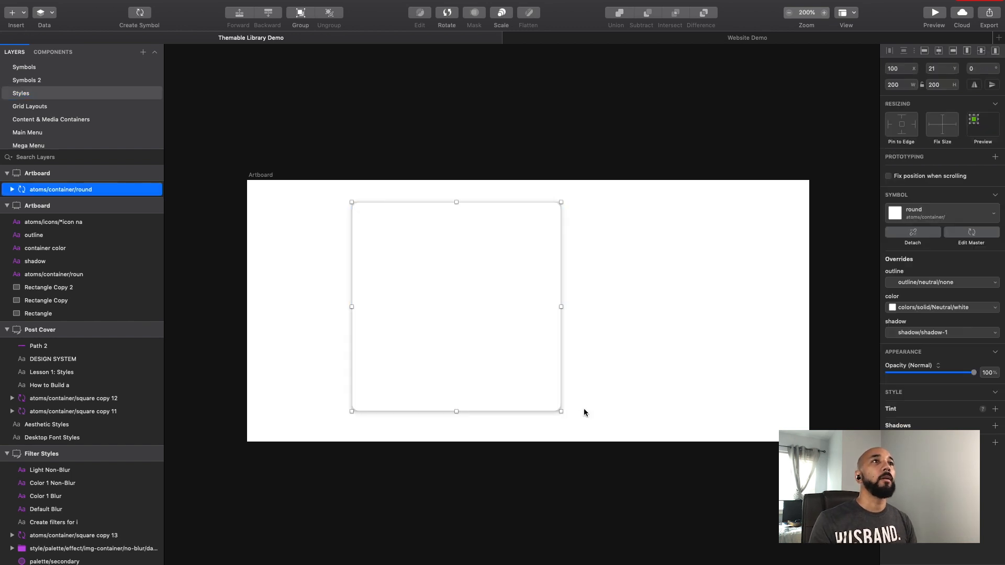
drag(561, 411, 522, 303)
click(622, 338)
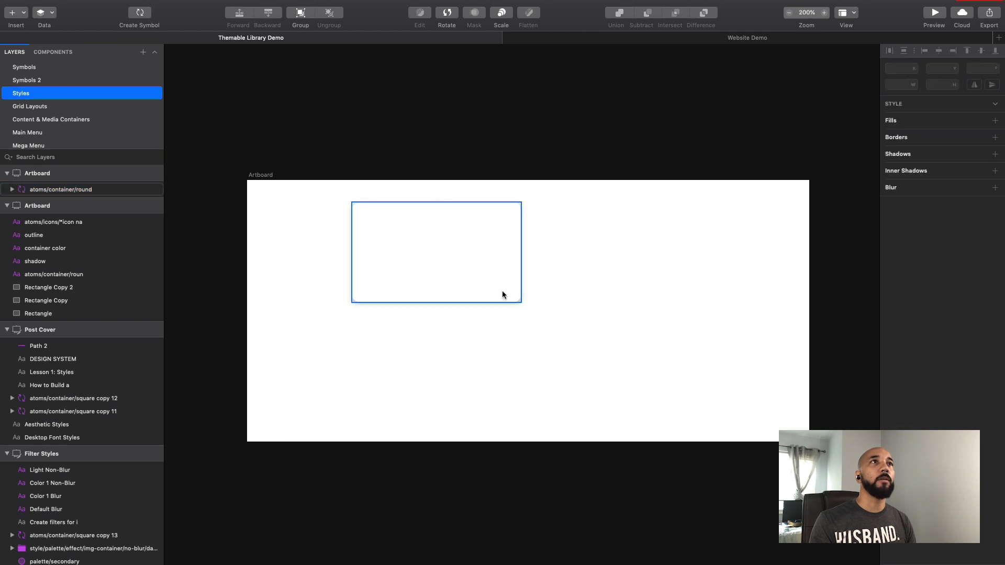
click(513, 297)
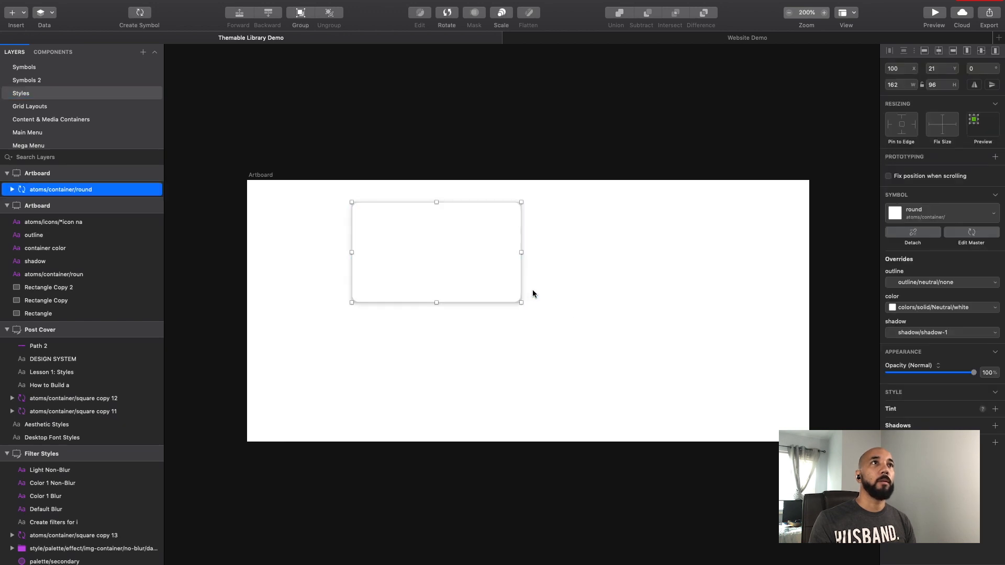
key(super+plus)
click(756, 336)
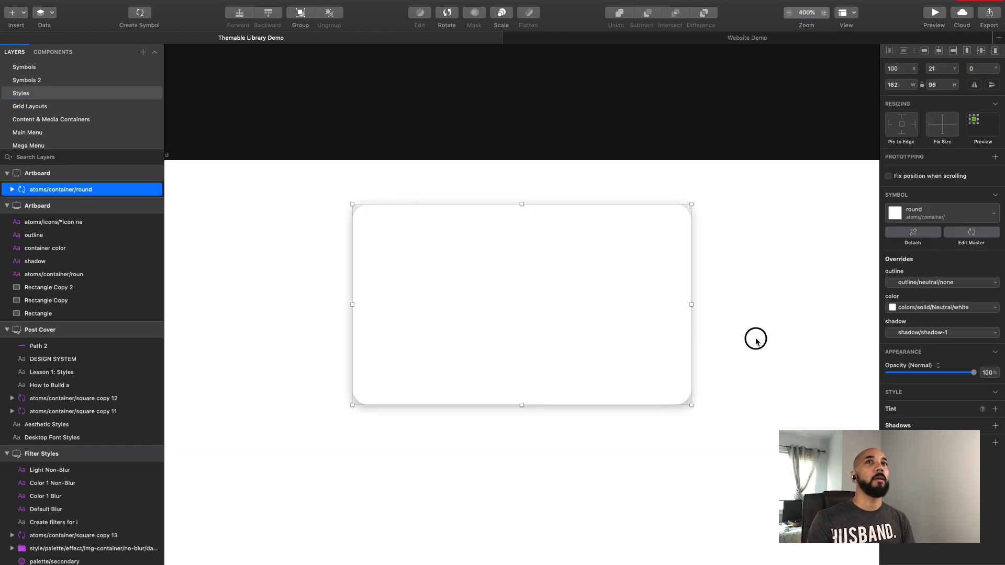
click(666, 318)
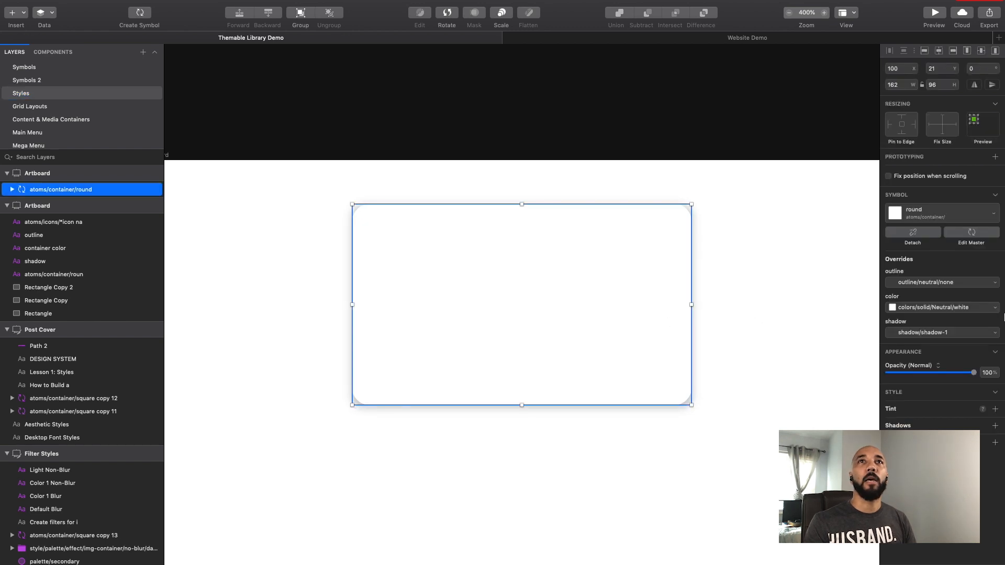
Try the outline/neutral/neutral-2 outline override on the resized round container.
click(936, 283)
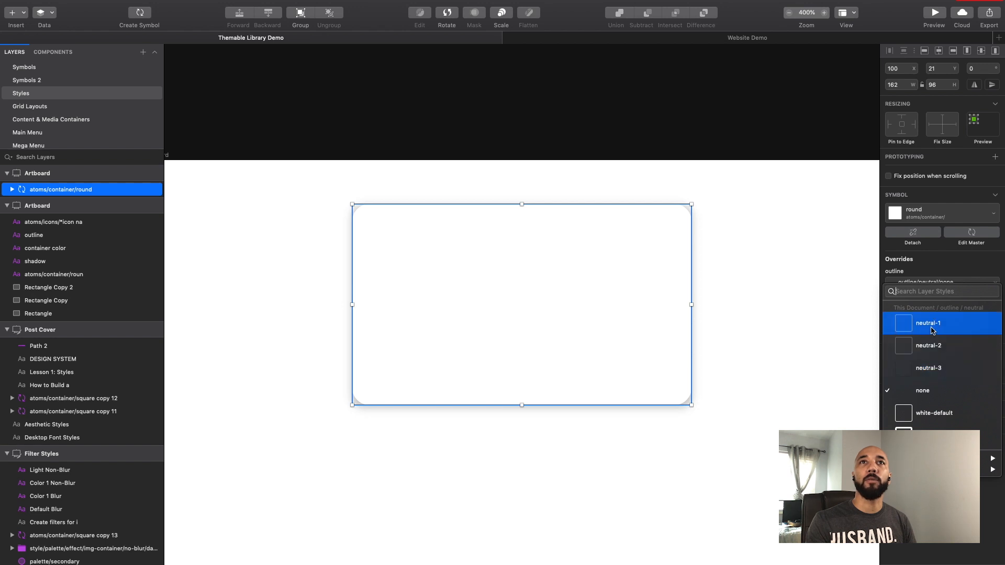
click(930, 346)
click(758, 275)
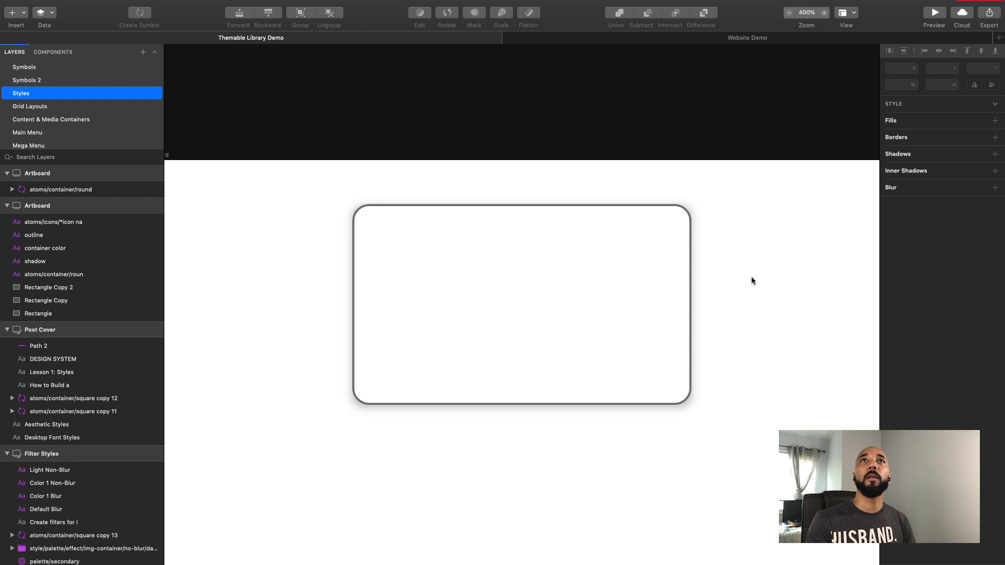
click(642, 316)
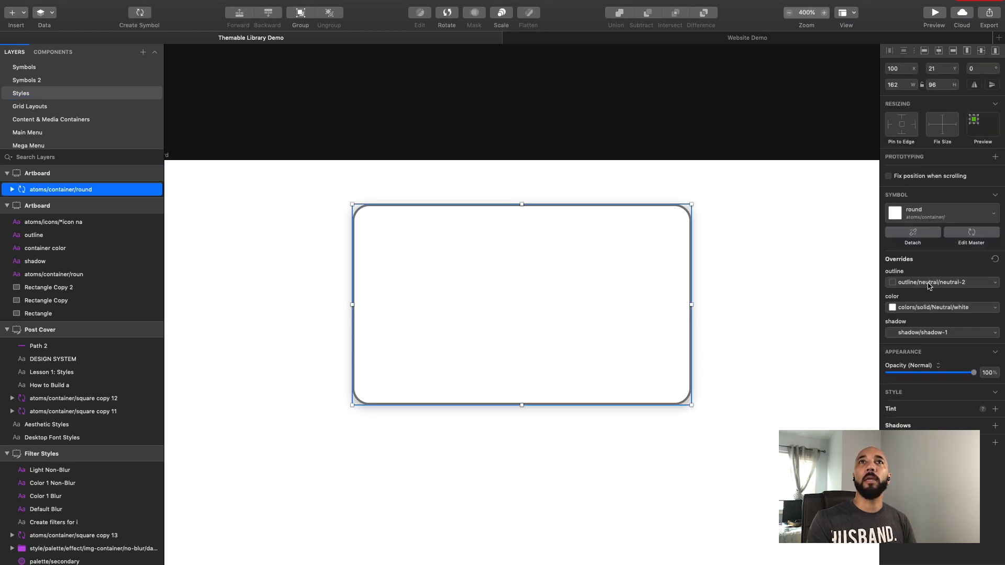
click(929, 307)
click(824, 295)
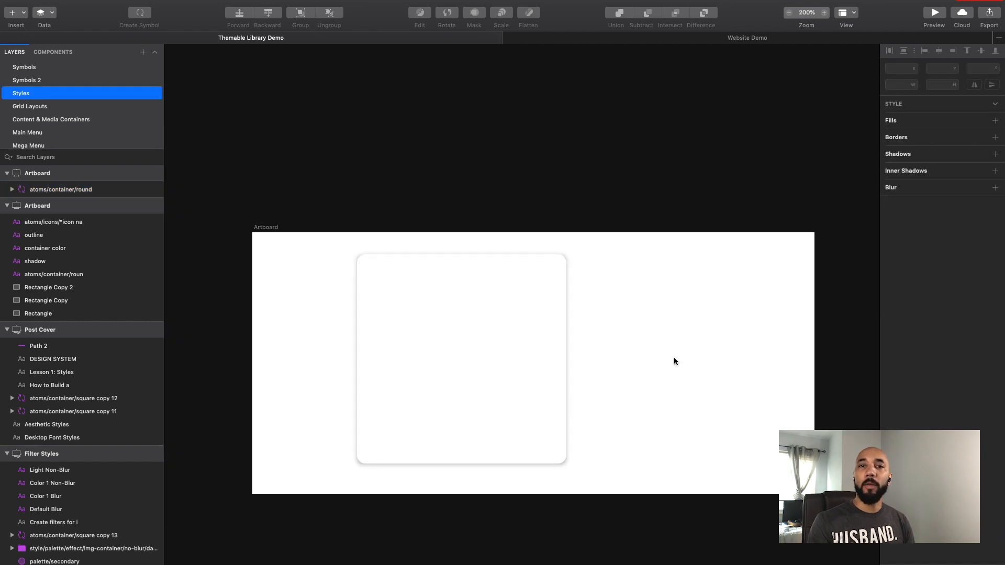
Try the neutral-1 outline override on the 200 by 200 round container, and undo it.
click(549, 319)
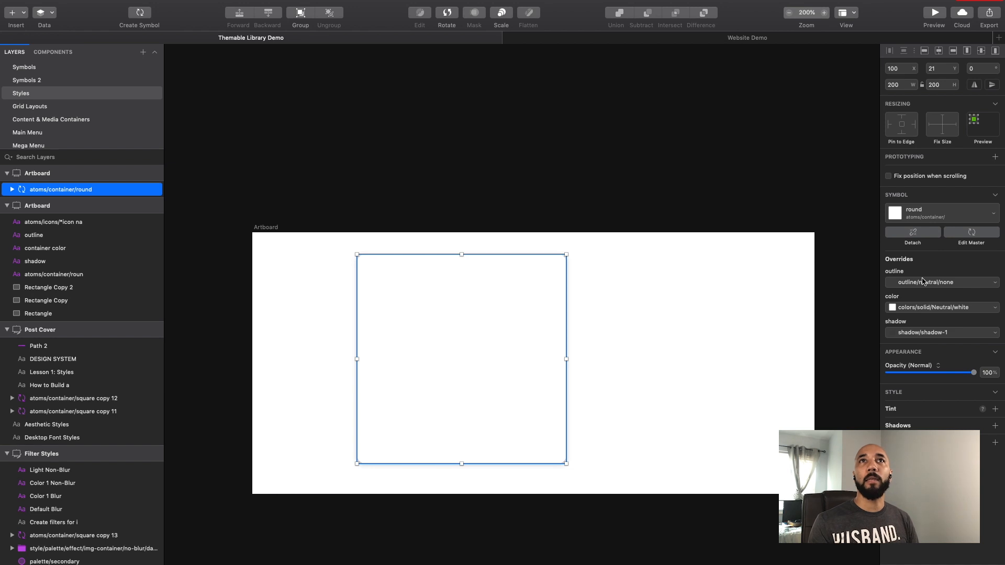
click(950, 281)
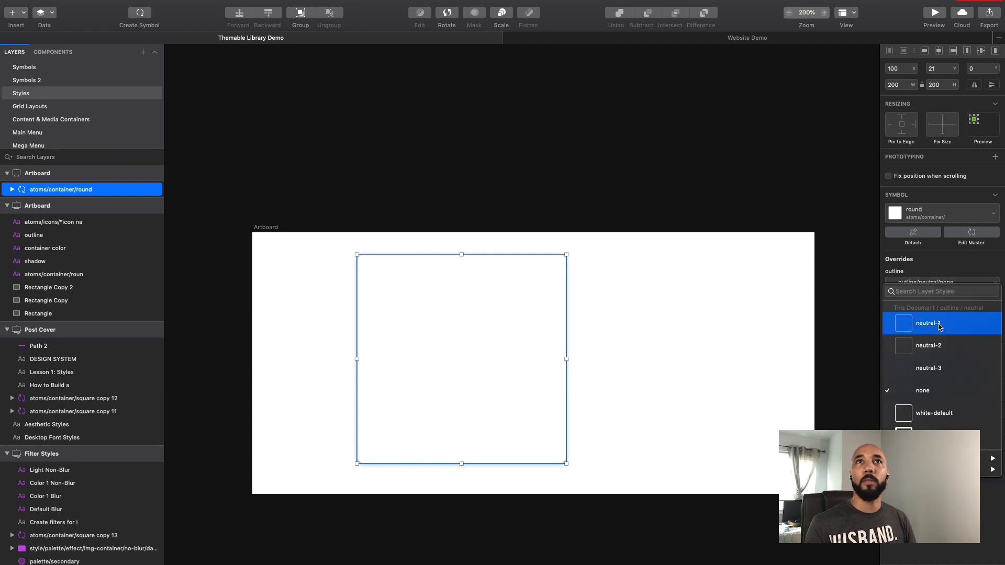
click(739, 333)
click(739, 333)
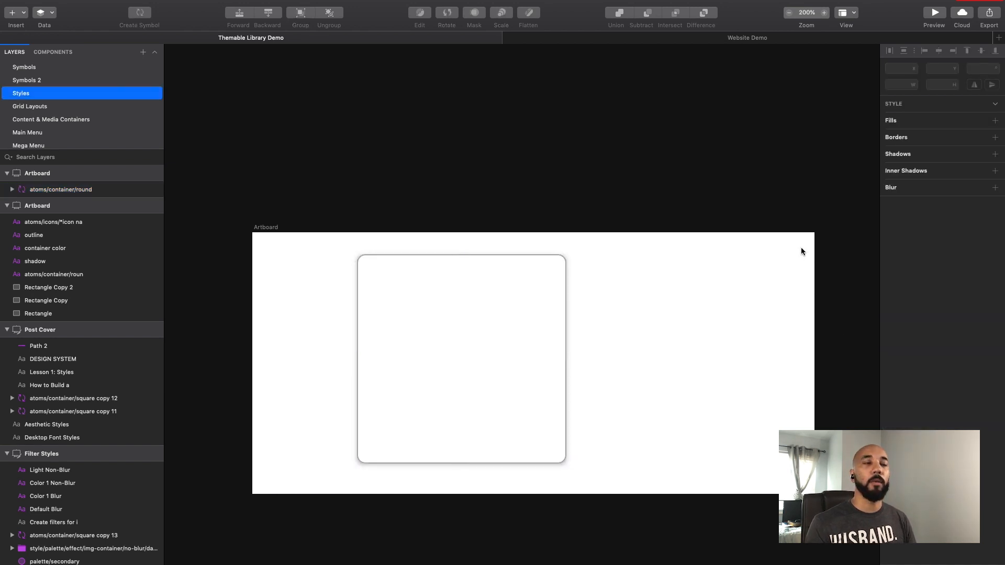
key(super+z)
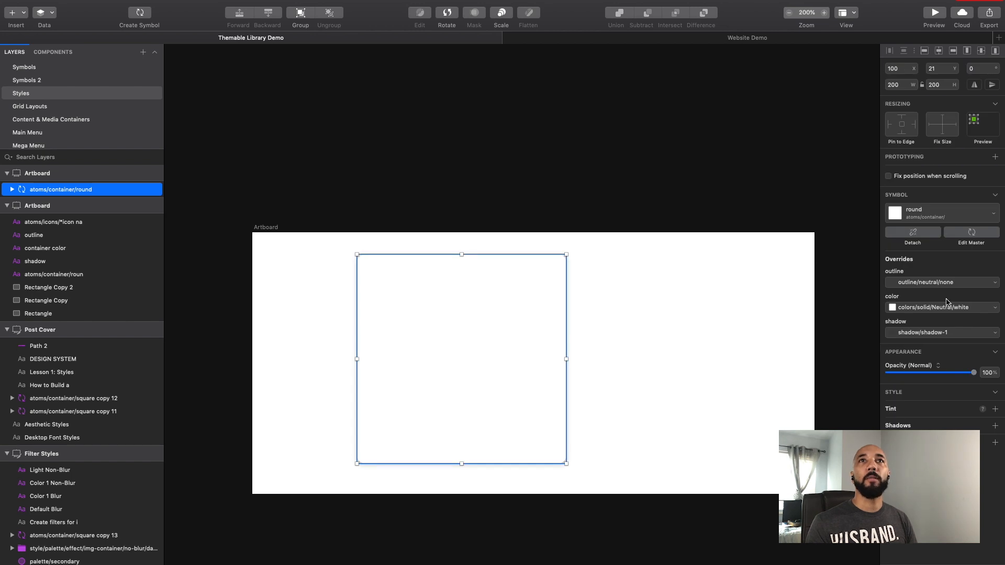
Try the Neutral 3 solid color override on the round container, and undo it.
click(946, 302)
click(929, 396)
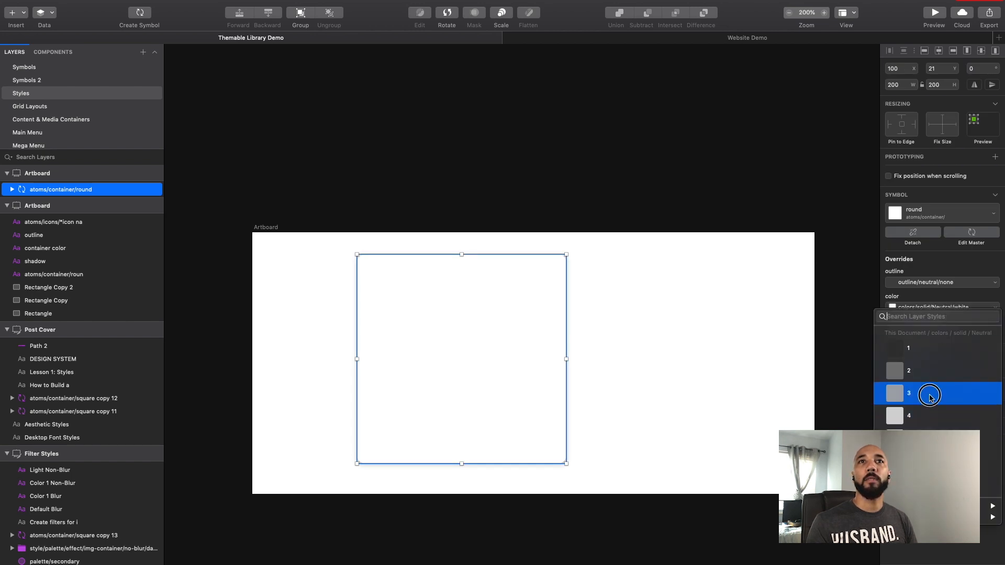
click(697, 348)
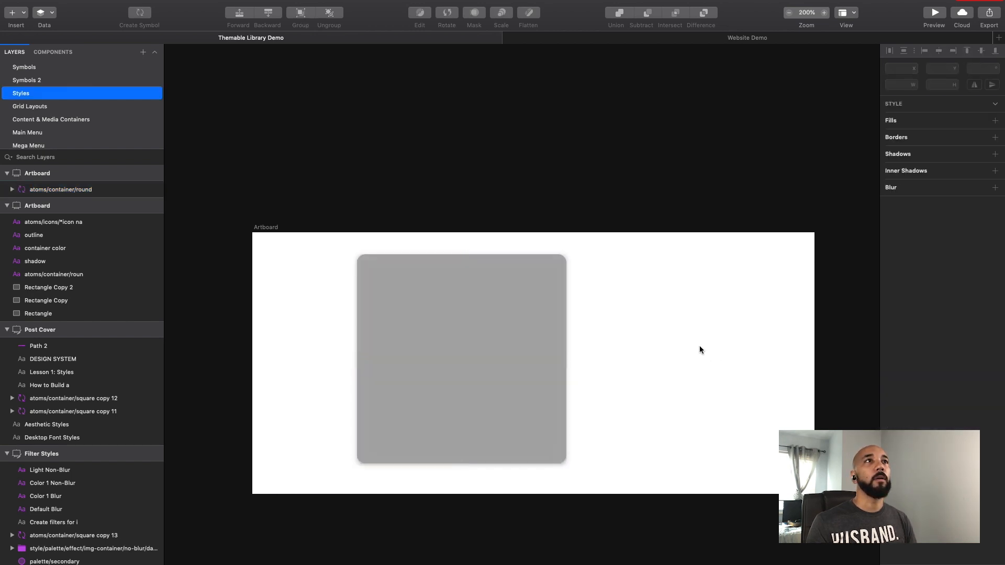
key(super+z)
Set the round container's shadow override to shadow/shadow-2.
click(954, 333)
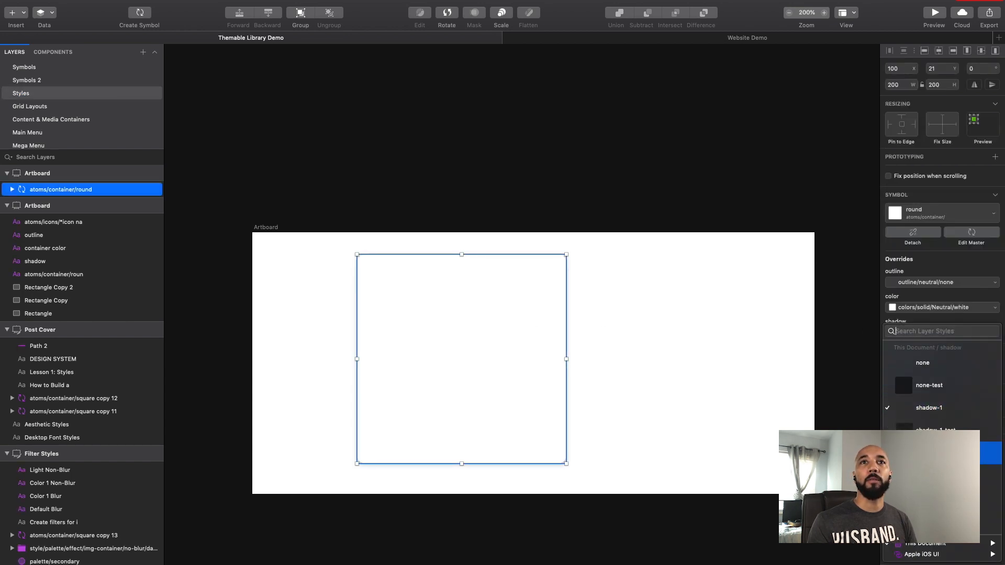
click(931, 453)
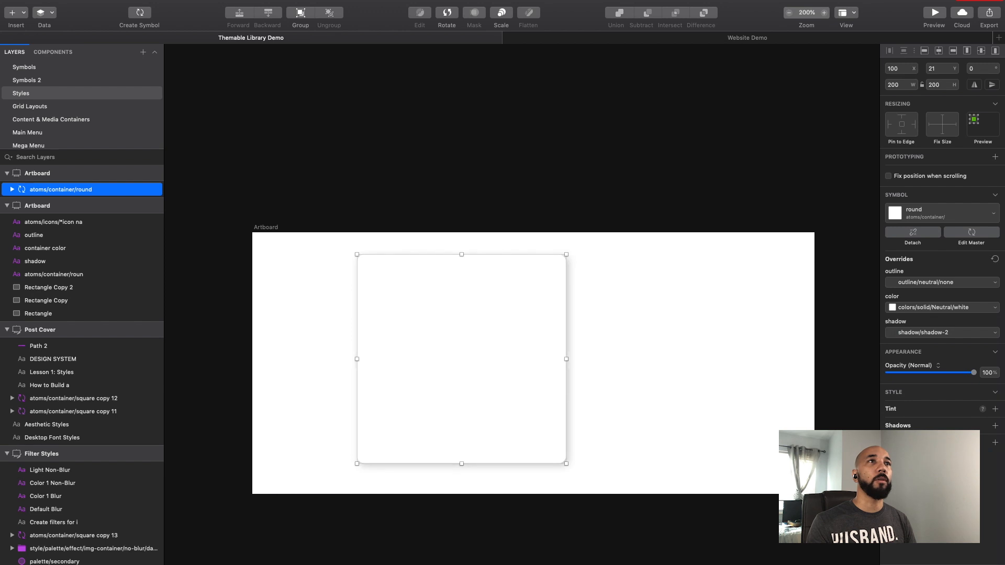
click(668, 374)
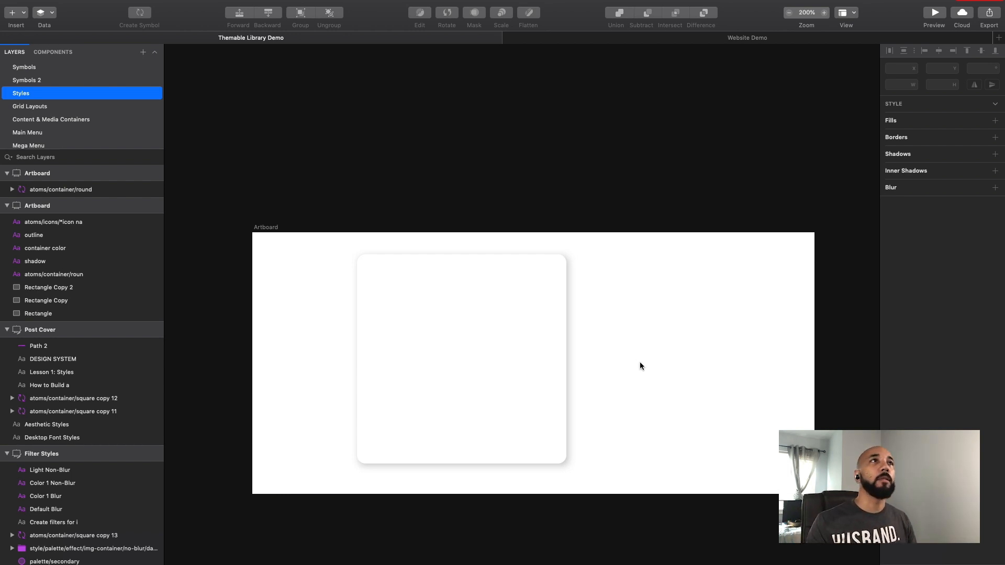
Size the round container to 400 by 40 and move it to the artboard's origin at X 0, Y 0.
click(478, 331)
scroll(447, 294, up, 1)
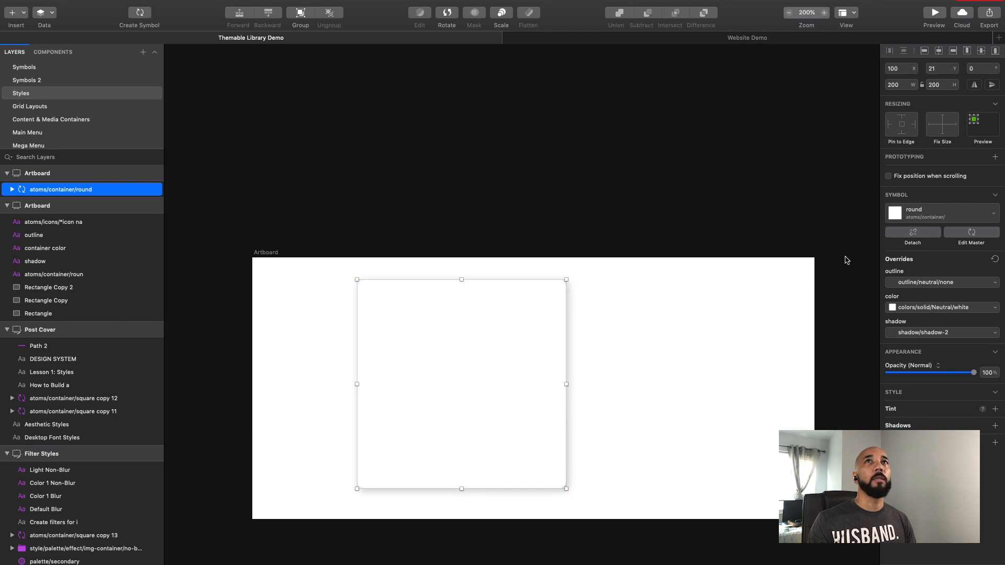
click(903, 85)
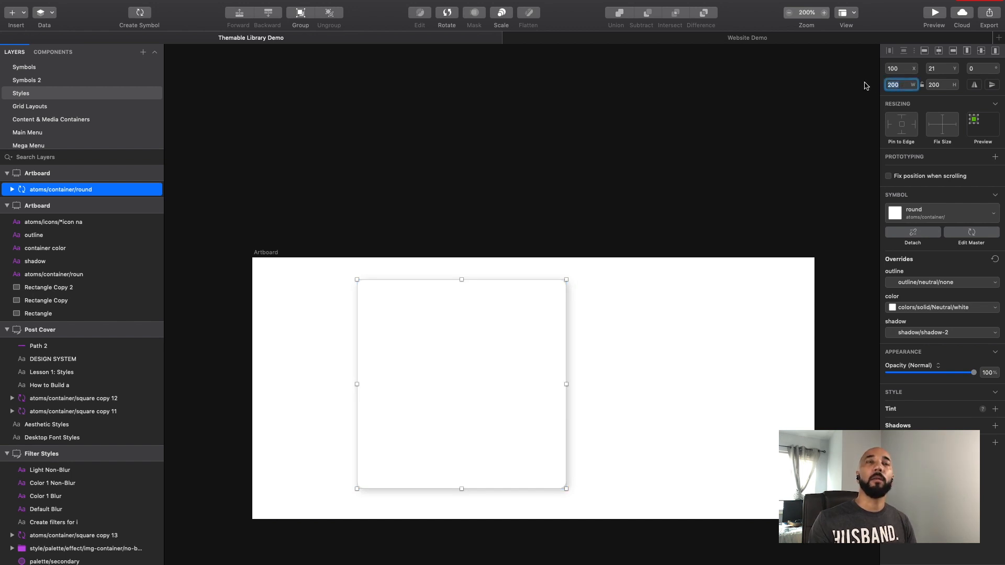
text(4)
key(Tab)
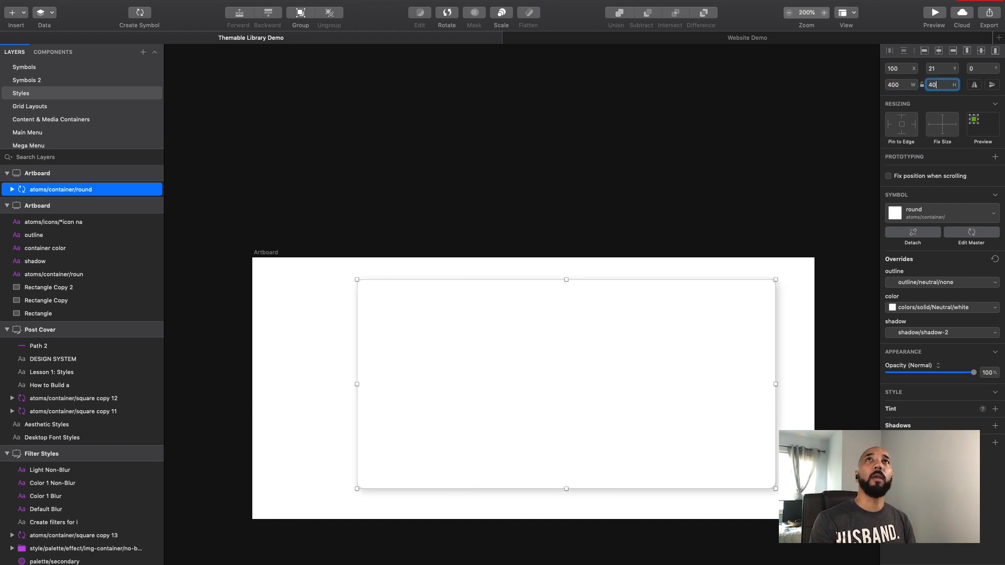
key(Tab)
drag(682, 304, 586, 281)
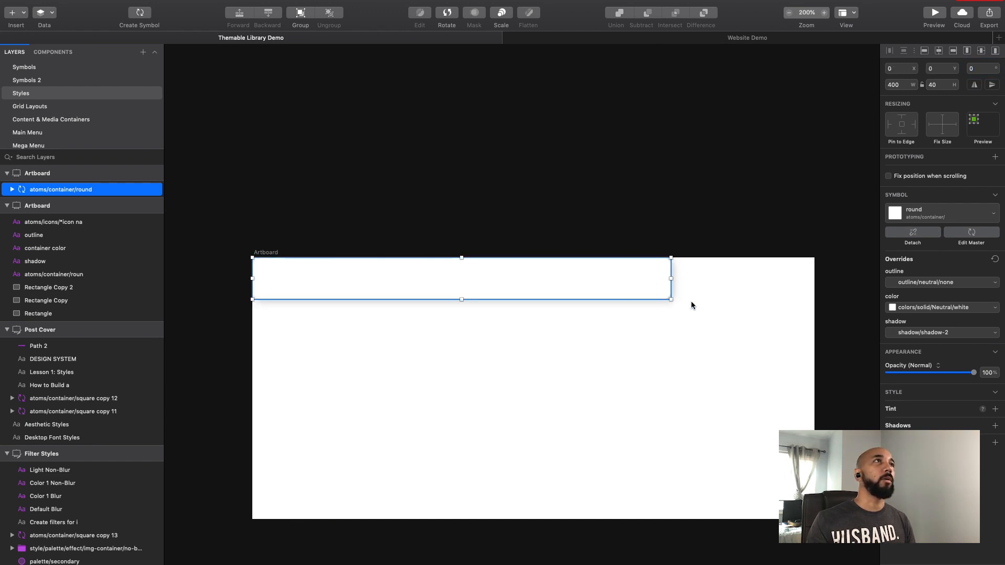
Shrink the artboard to the container's 400 width and a height of about 118.
click(265, 253)
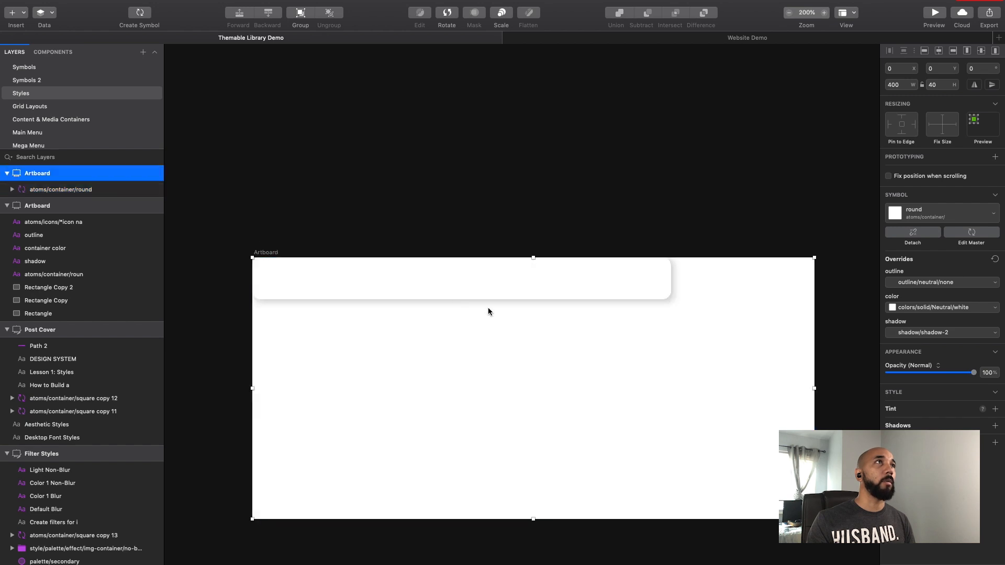
drag(814, 389, 671, 386)
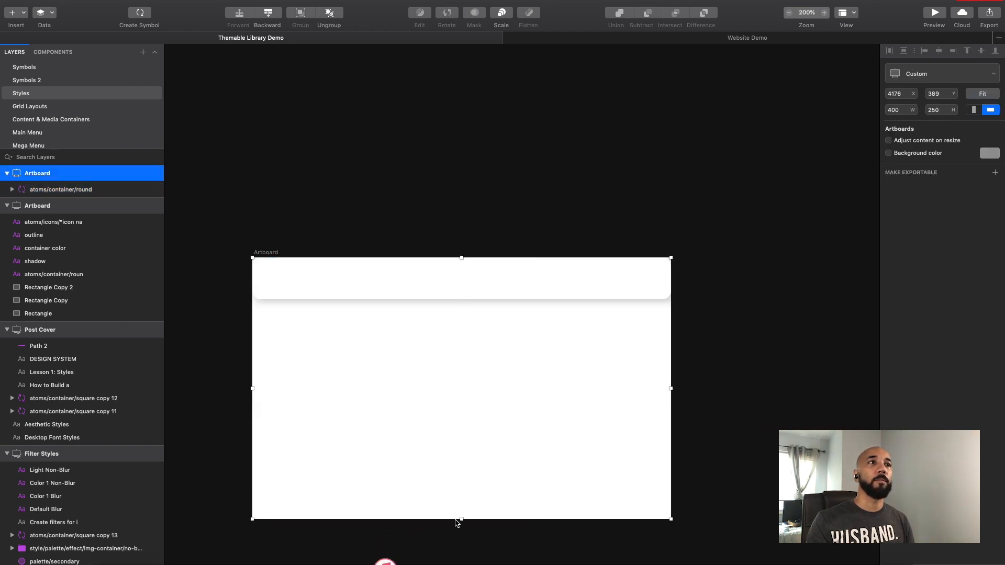
drag(456, 522, 463, 381)
scroll(518, 477, up, 1)
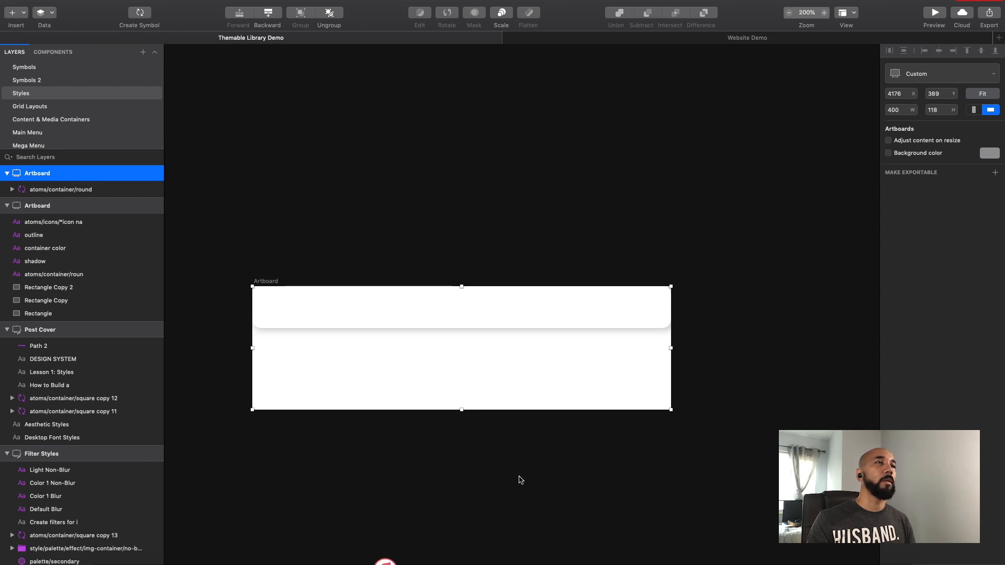
scroll(521, 480, down, 2)
scroll(521, 480, left, 2)
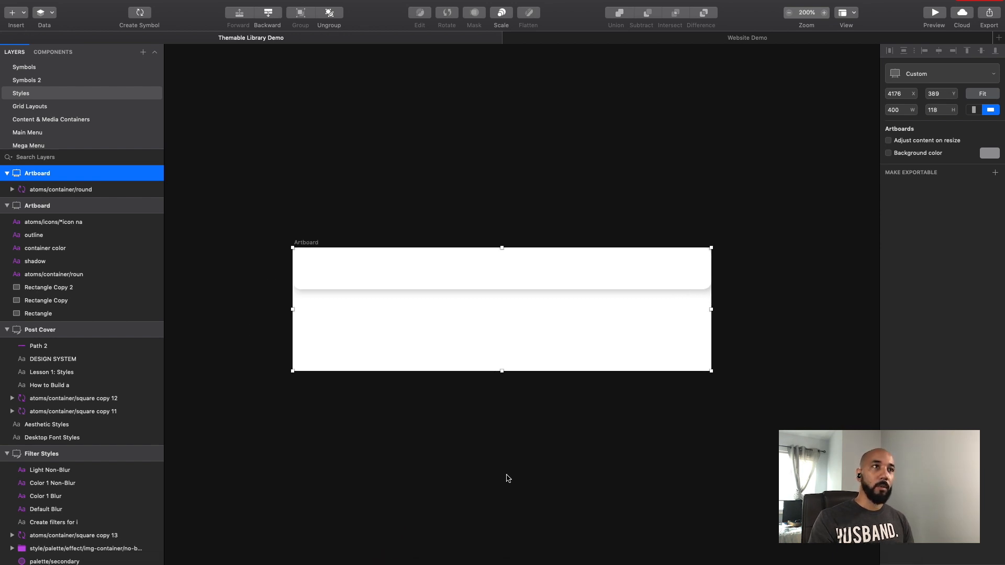
click(523, 455)
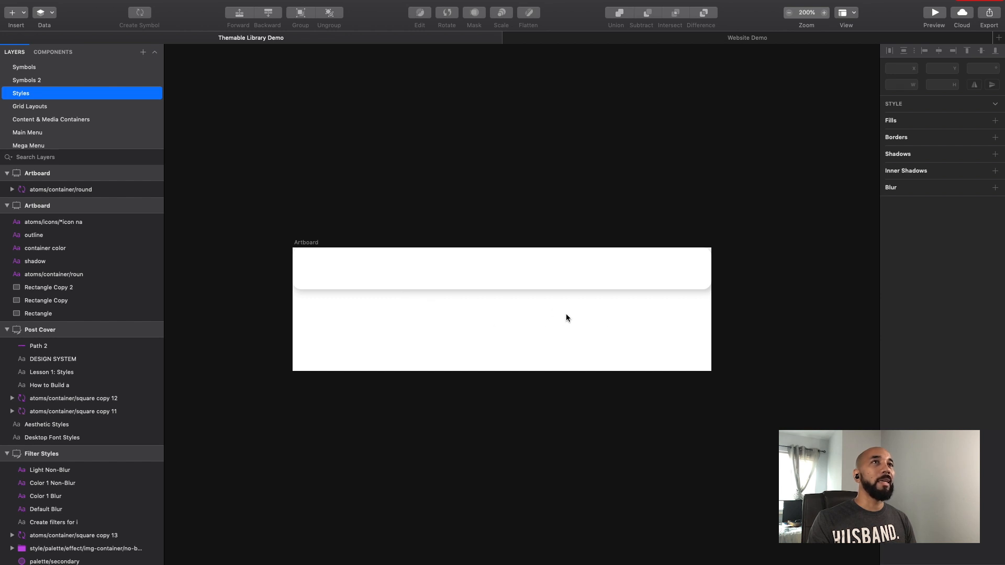
scroll(728, 288, right, 2)
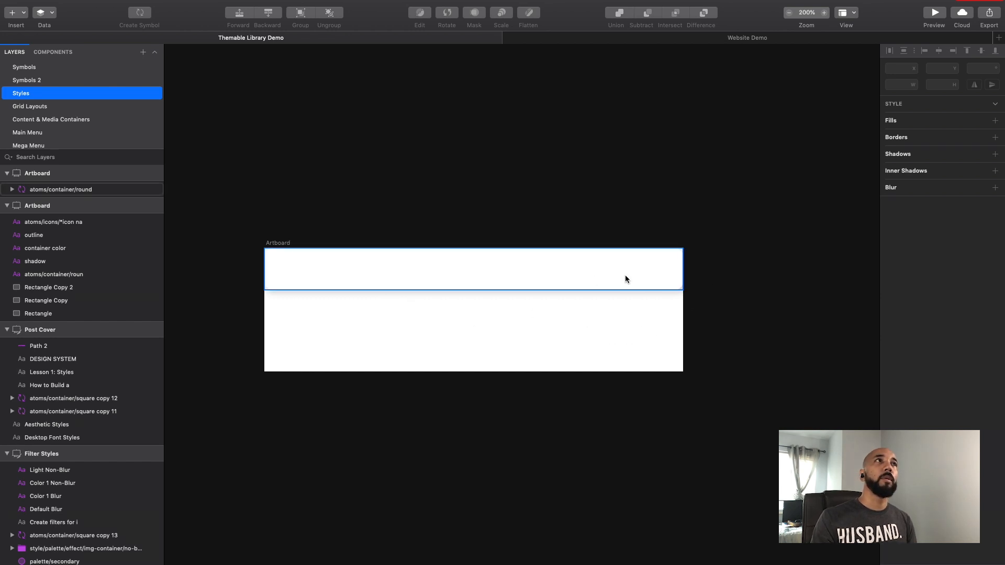
click(599, 287)
click(699, 369)
scroll(727, 319, right, 4)
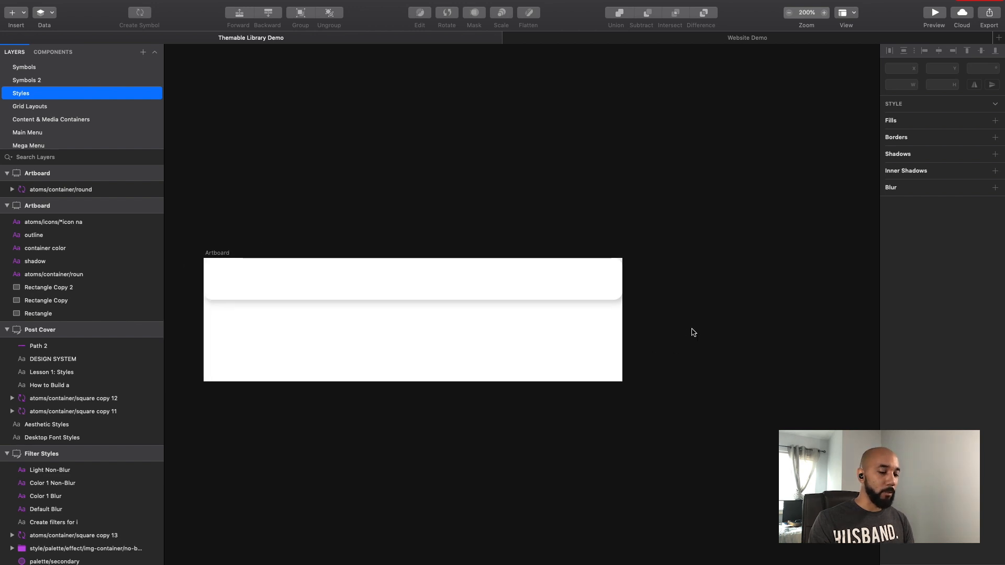
Add a new artboard beside the existing container artboard and set its size to 24 by 24.
key(a)
drag(676, 268, 709, 300)
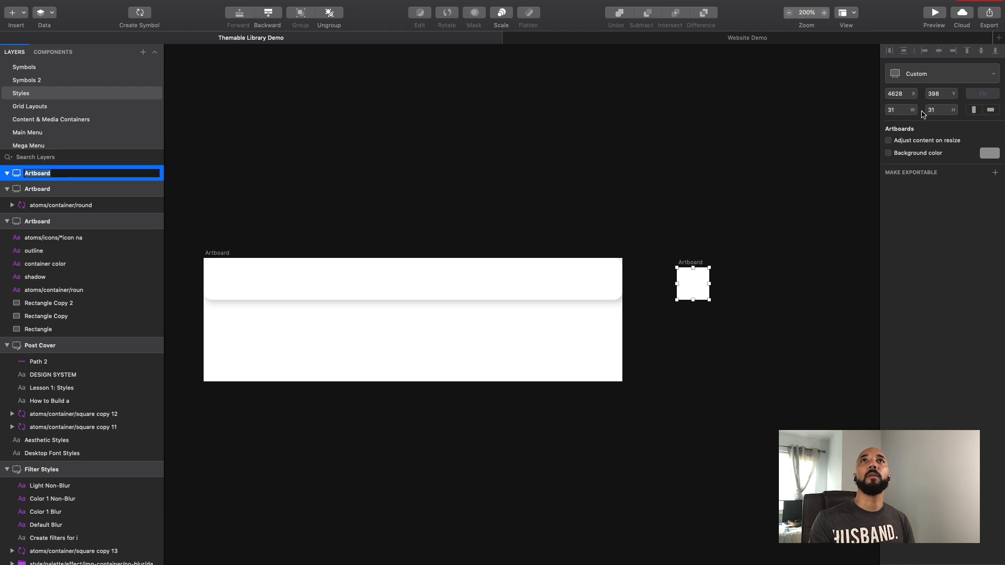
click(901, 111)
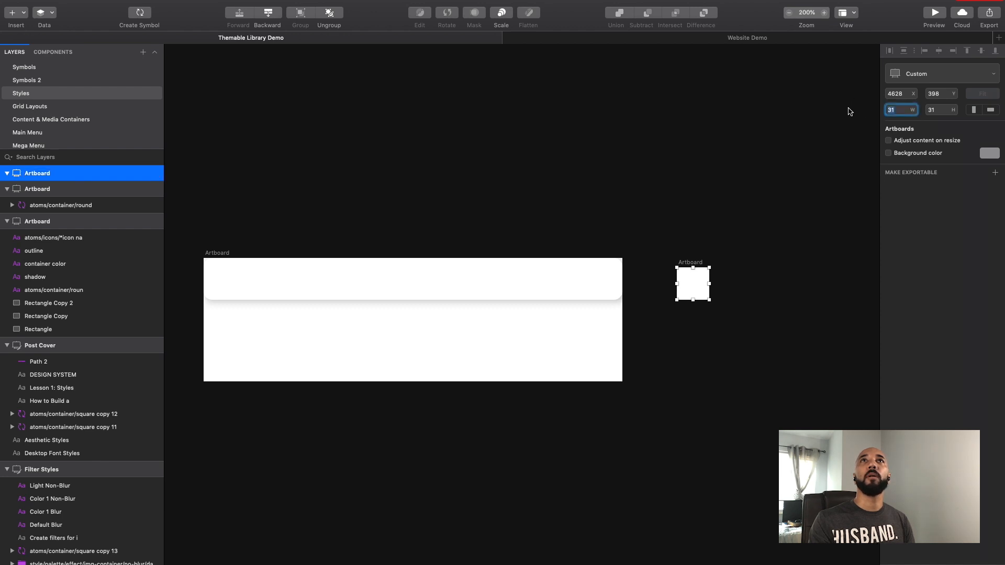
text(24)
key(Tab)
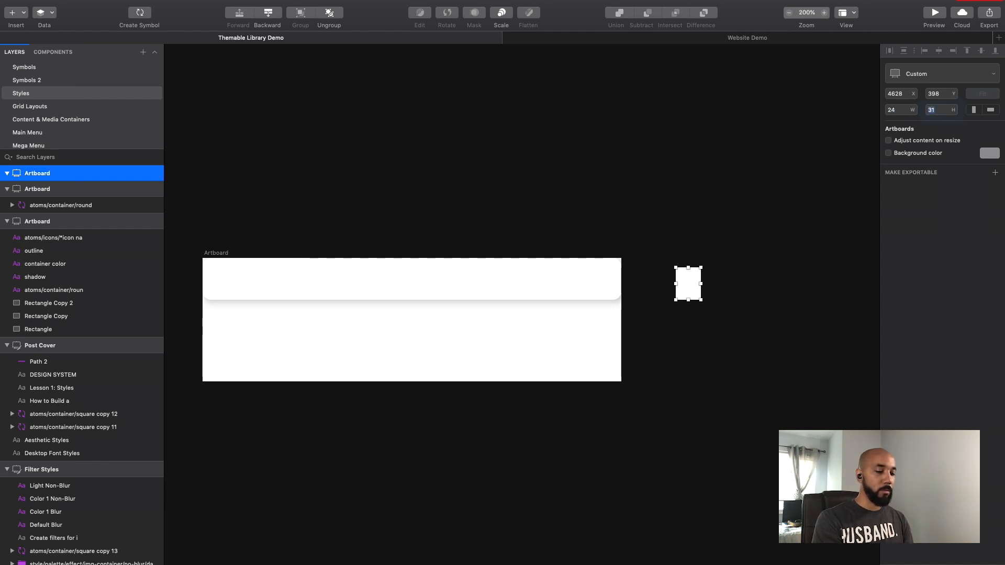
key(Tab)
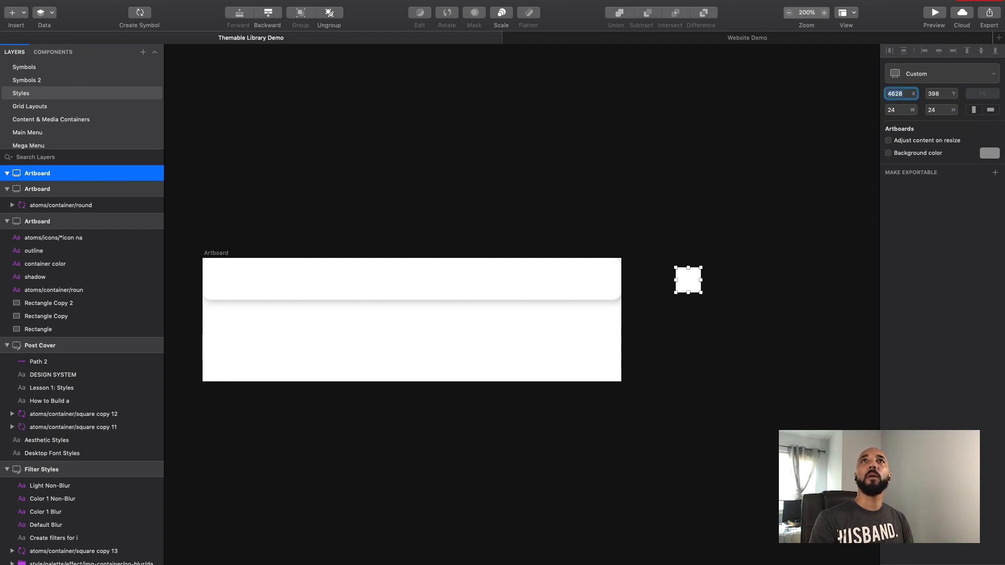
click(763, 249)
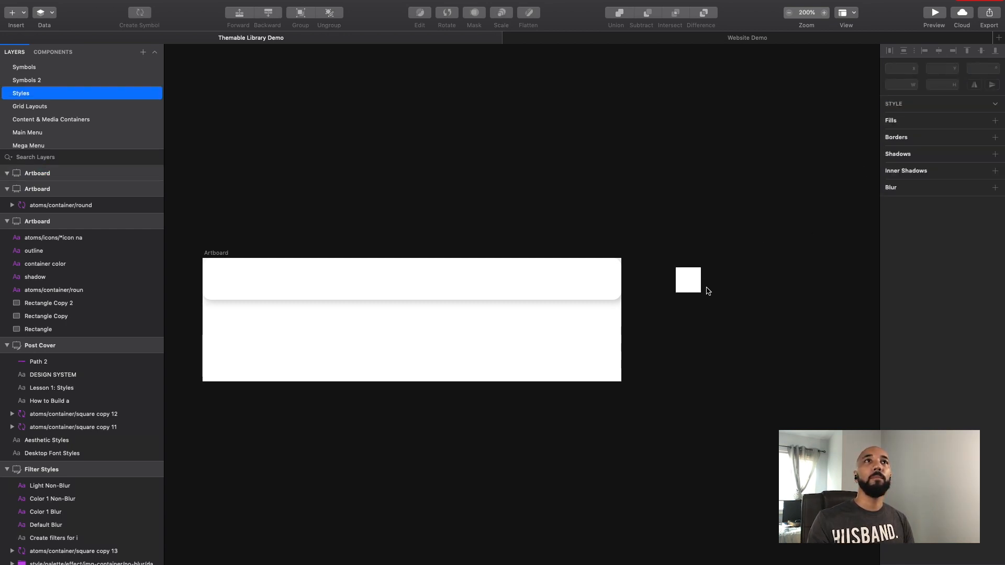
Move the 24 by 24 artboard up slightly to Y 389.
click(685, 282)
key(super+plus)
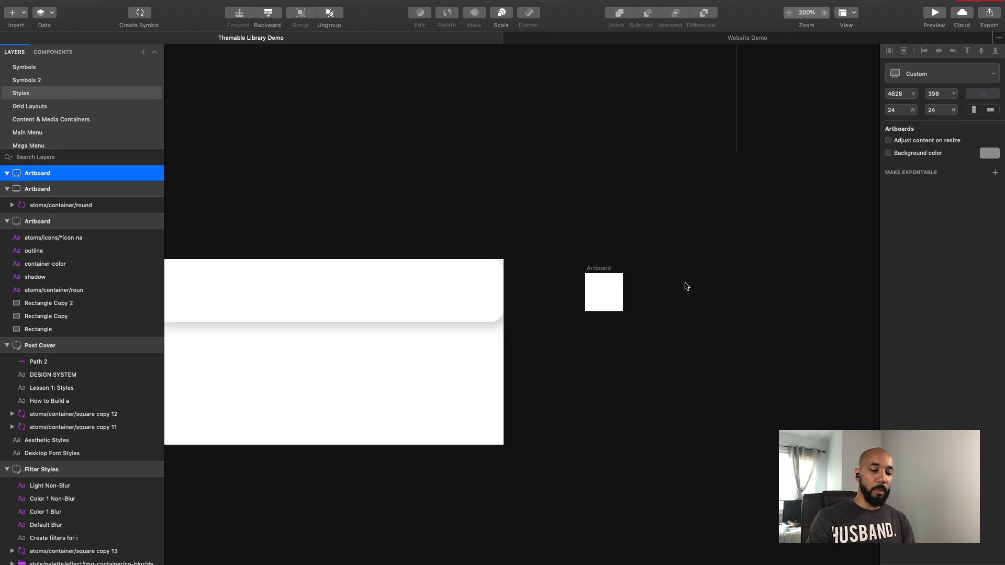
click(587, 291)
drag(585, 284, 662, 275)
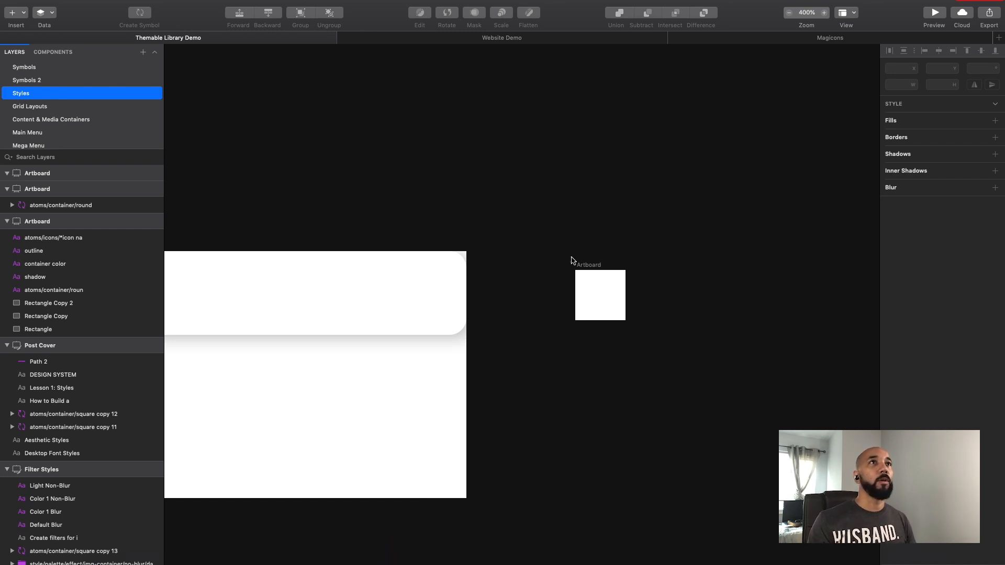
drag(587, 265, 582, 245)
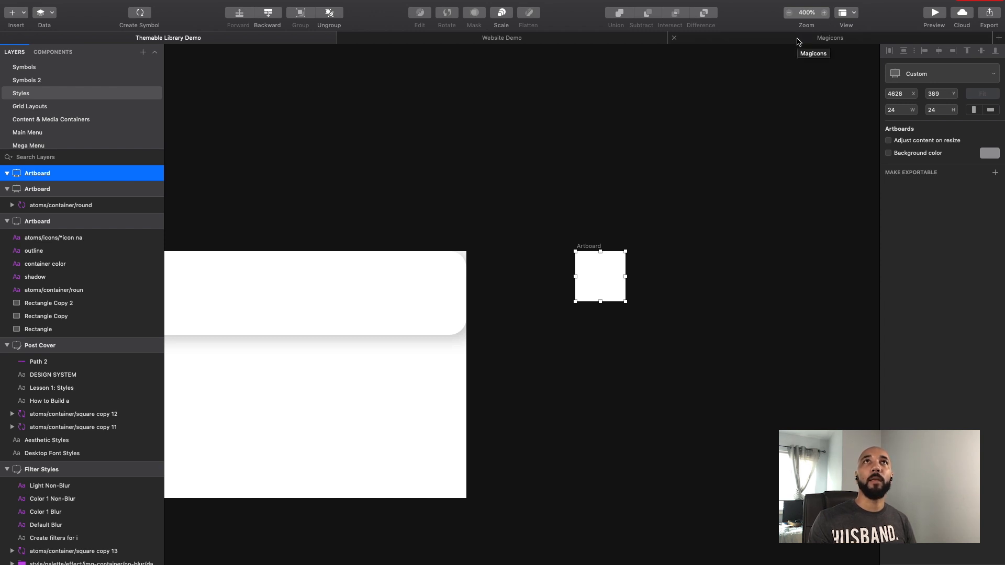
In the Magicons document, select the Pencil Icon shape inside the outlined Pencil group.
click(762, 44)
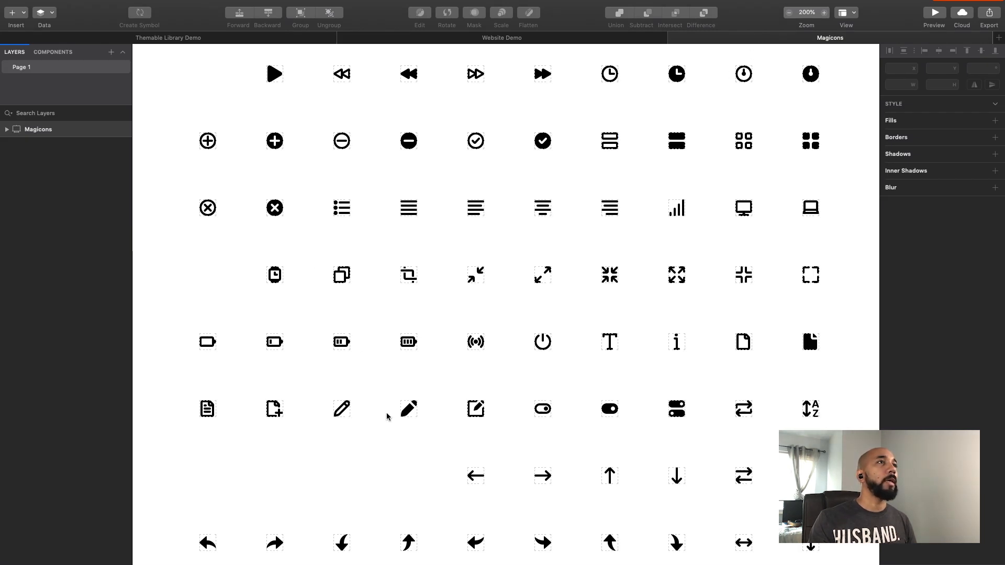
click(343, 413)
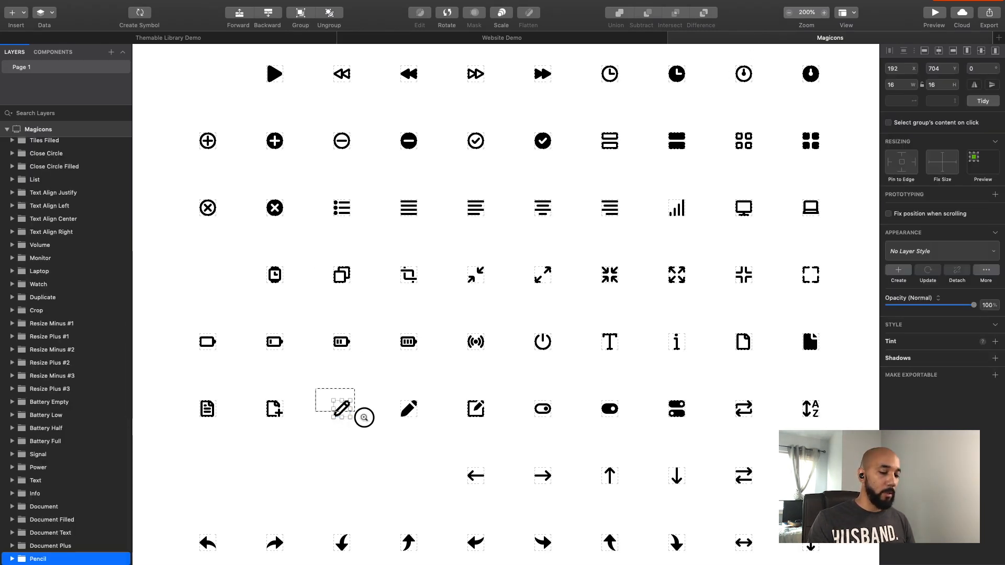
key(super+2)
double_click(448, 388)
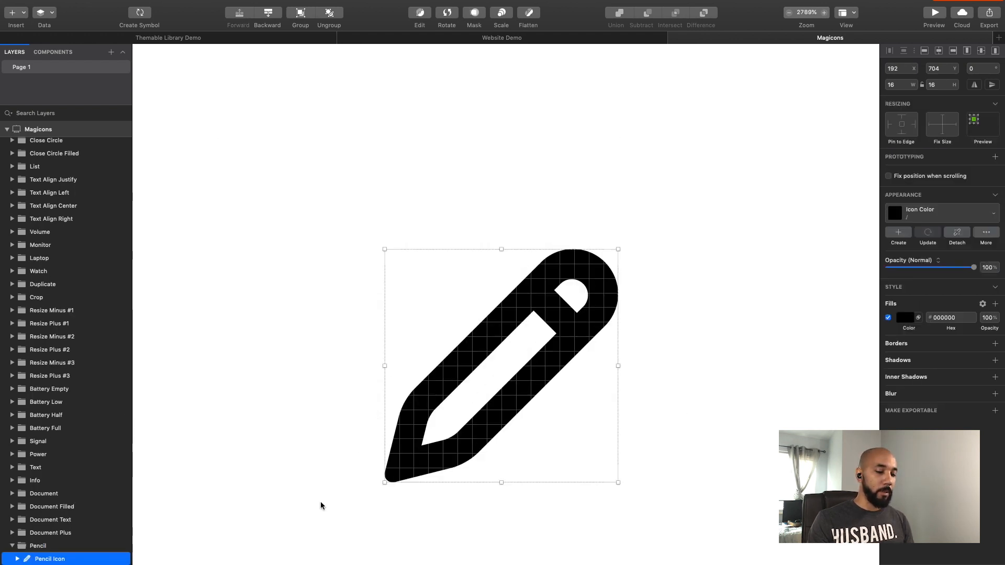
scroll(54, 498, down, 3)
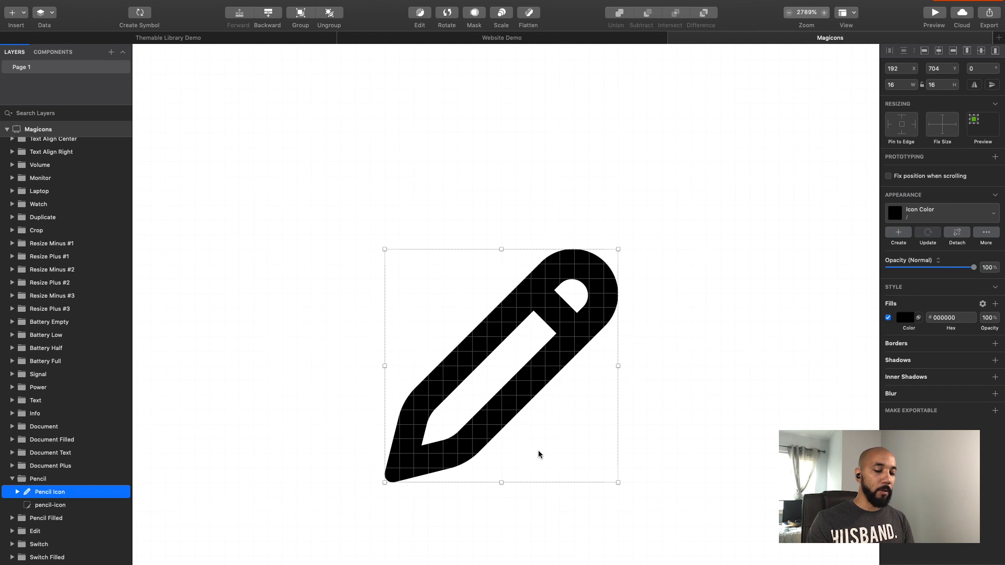
Paste the pencil icon into the 24 by 24 artboard of the Themable Library Demo document.
click(451, 39)
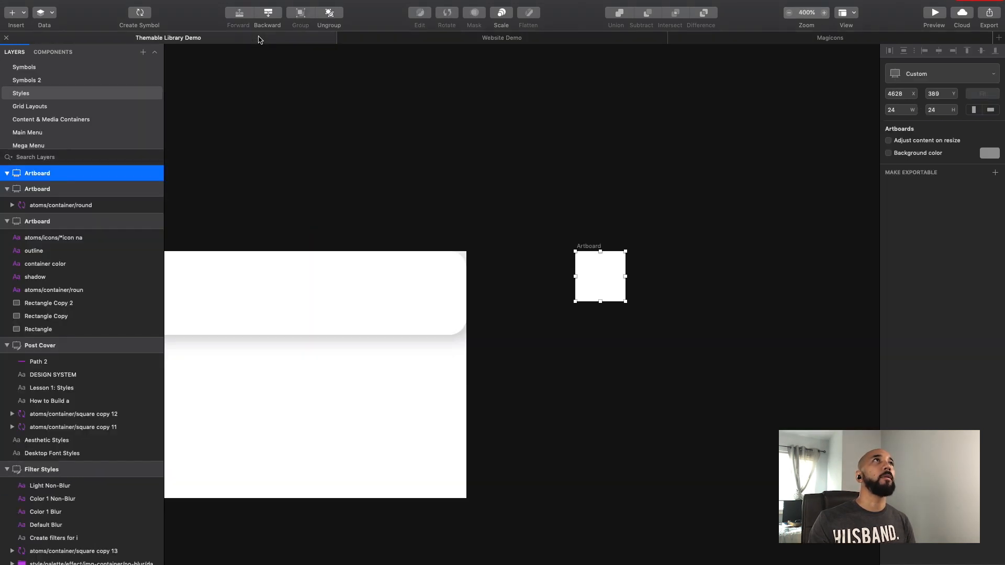
click(259, 39)
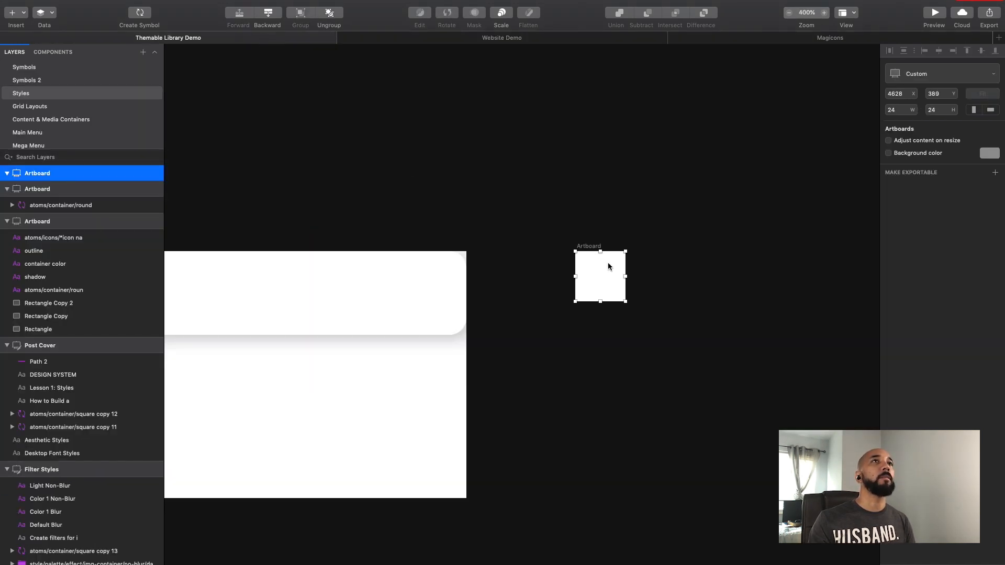
key(super+v)
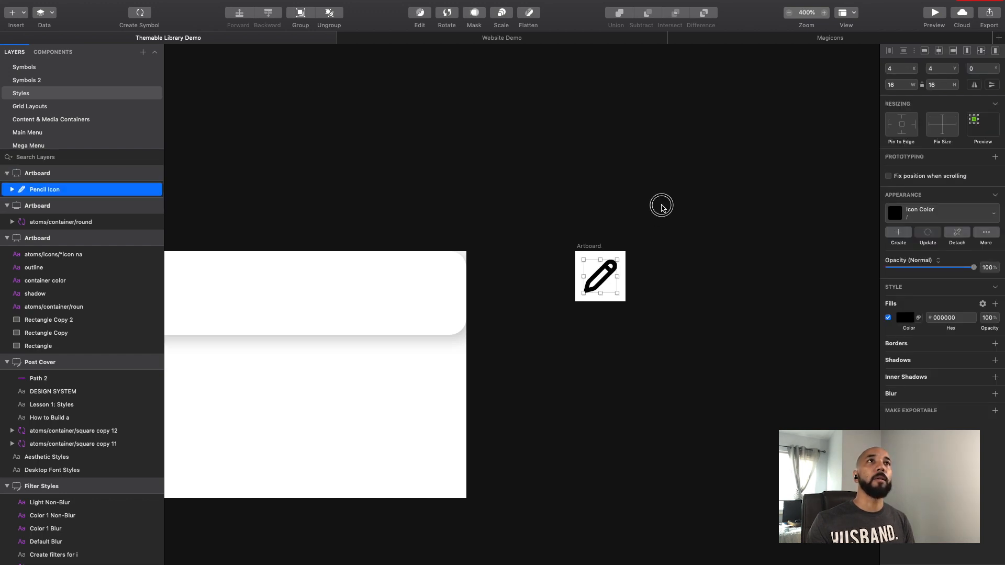
click(599, 285)
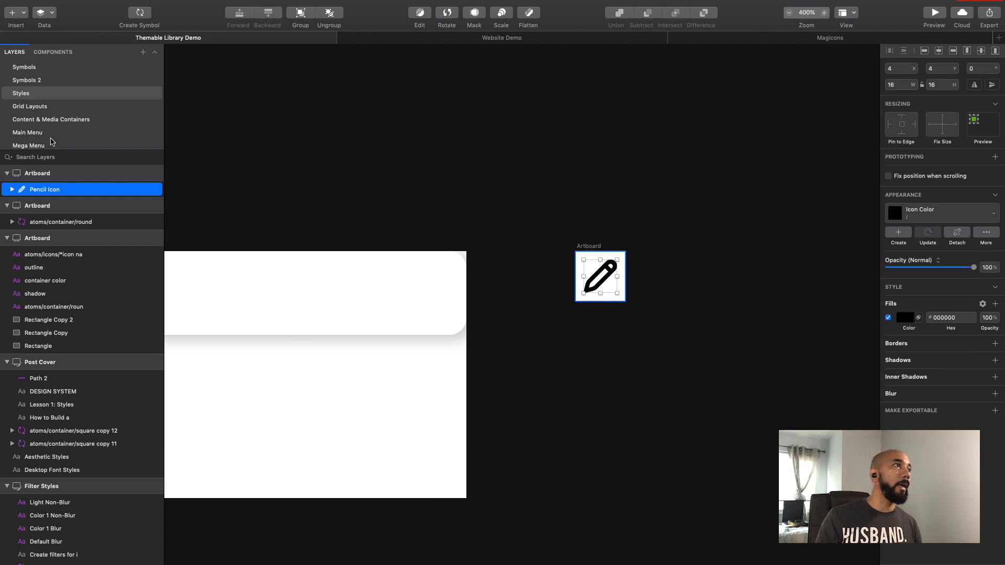
Find and select the imported Icon Color style among this document's layer styles.
click(52, 52)
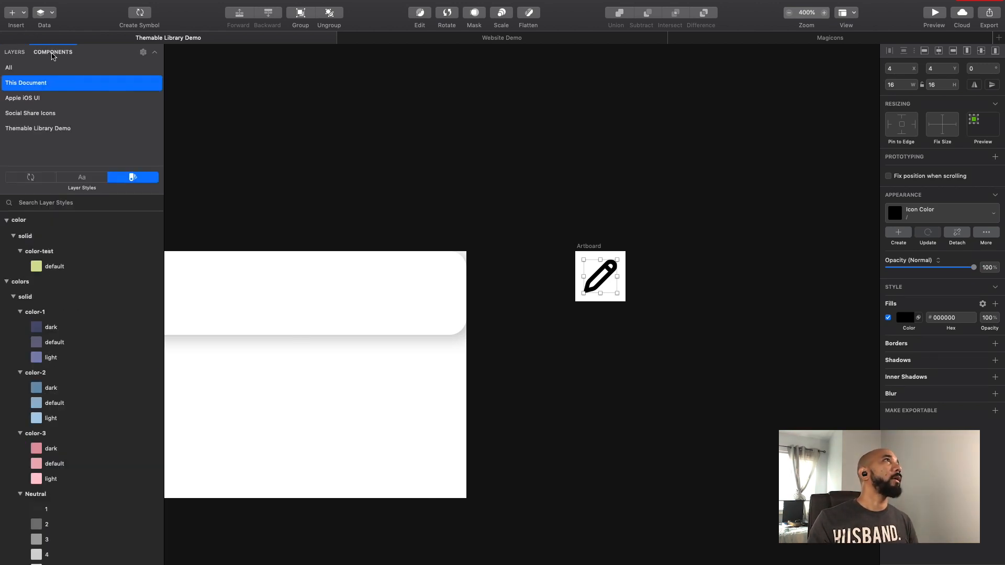
scroll(110, 293, down, 8)
scroll(110, 293, down, 3)
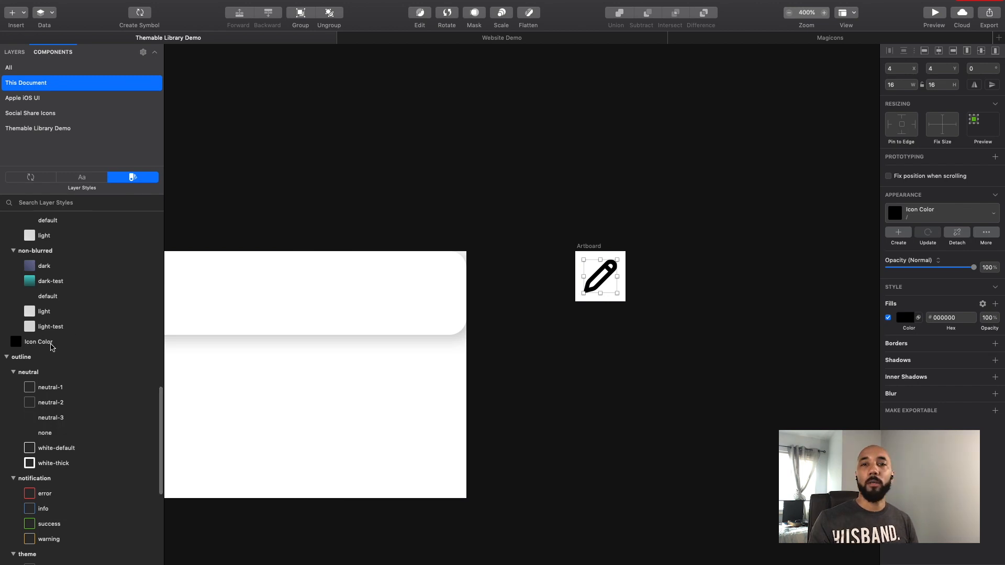
click(51, 345)
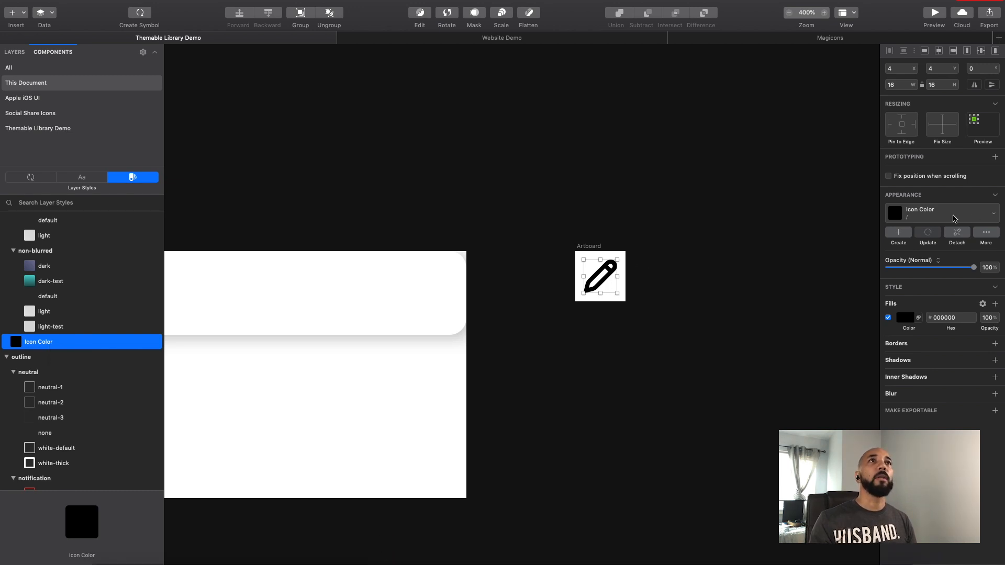
Replace the pencil icon's layer style with colors/solid/Neutral/1 from this document.
click(955, 216)
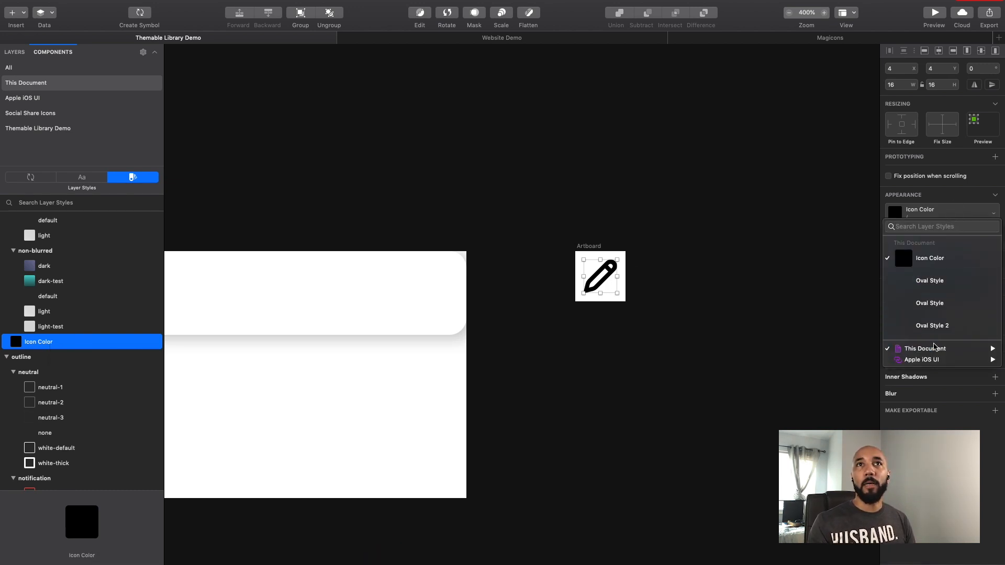
mouse_move(926, 348)
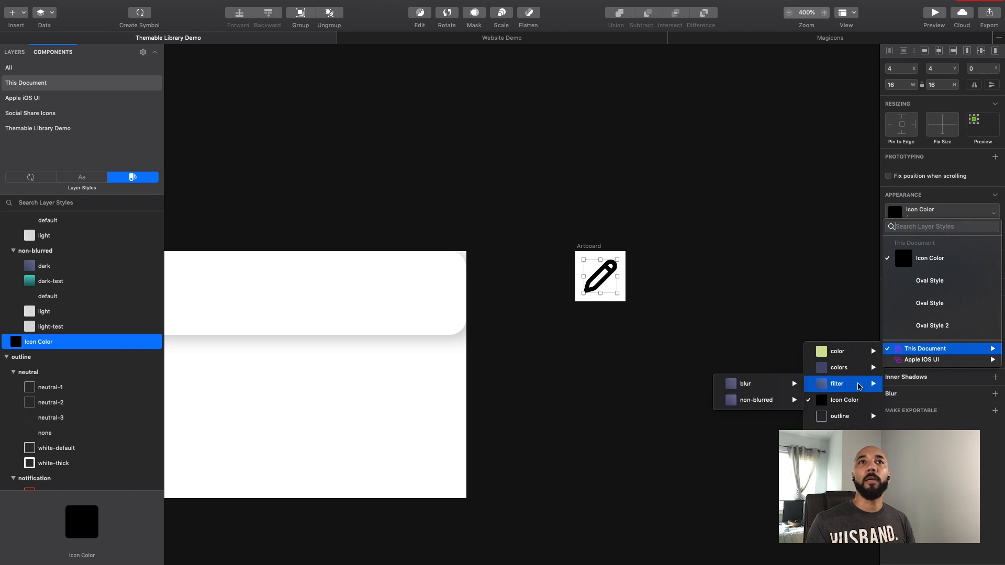
mouse_move(856, 365)
mouse_move(766, 367)
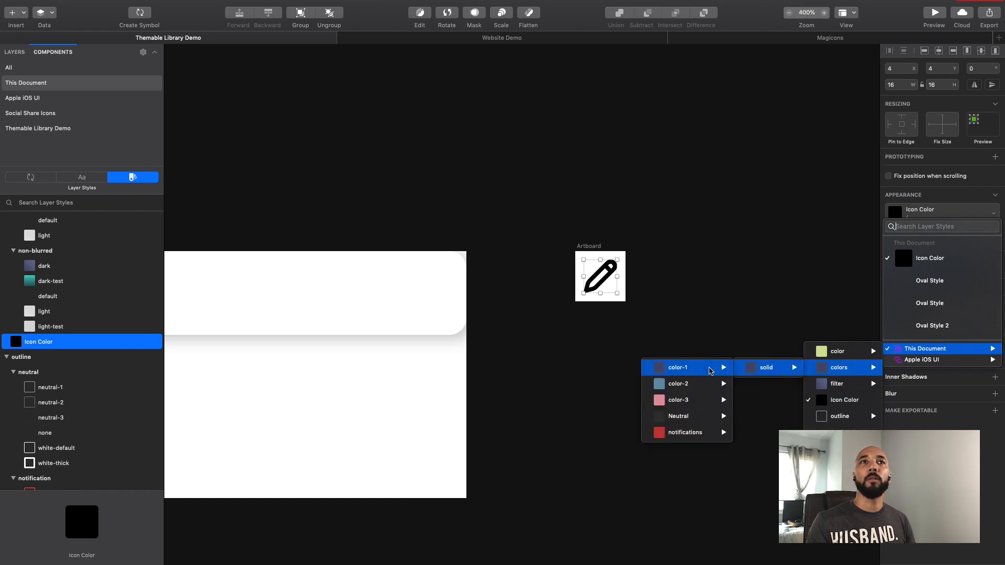
mouse_move(670, 417)
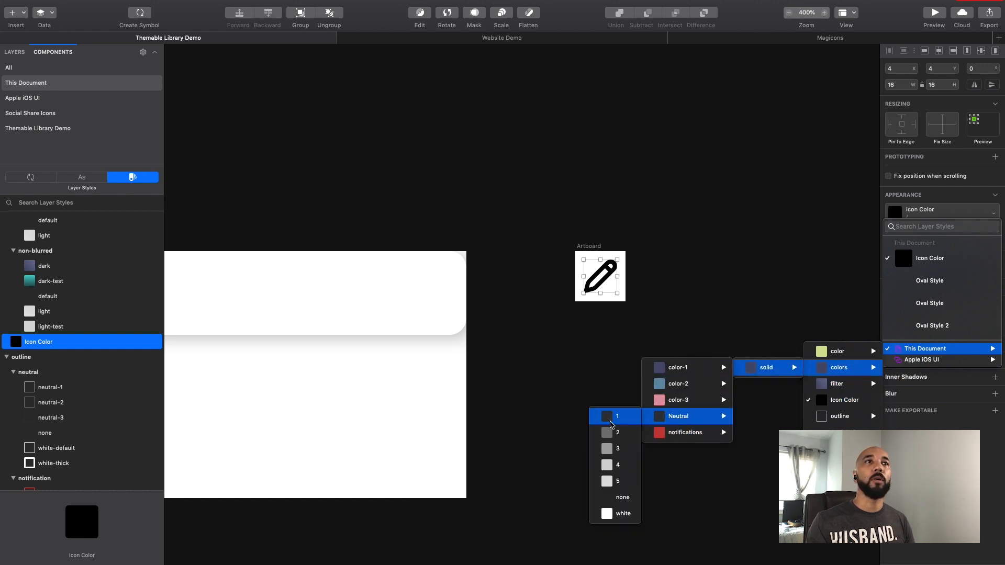
click(610, 419)
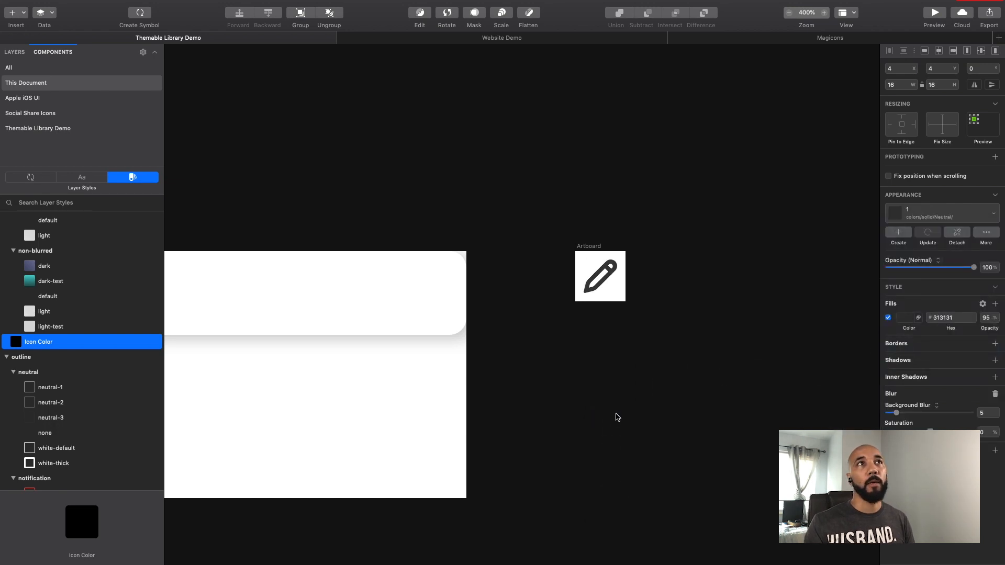
Delete the imported Icon Color layer style from the document and clear the selection.
right_click(72, 347)
click(103, 396)
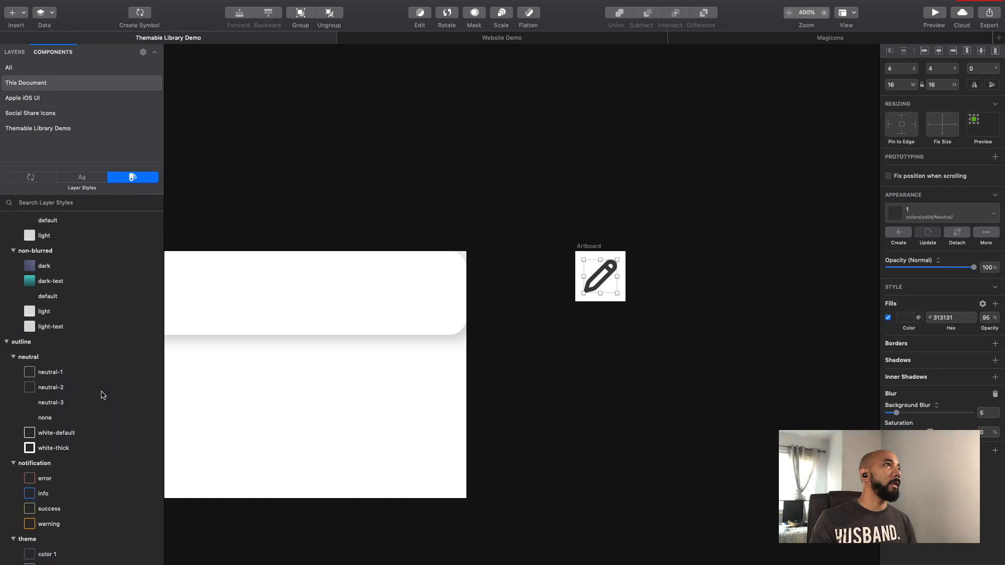
click(444, 168)
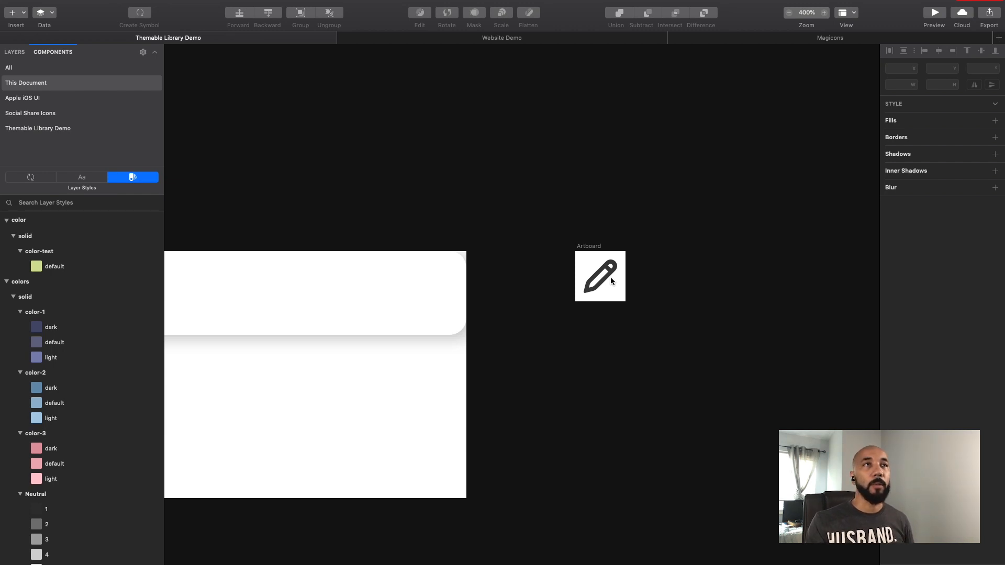
right_click(586, 247)
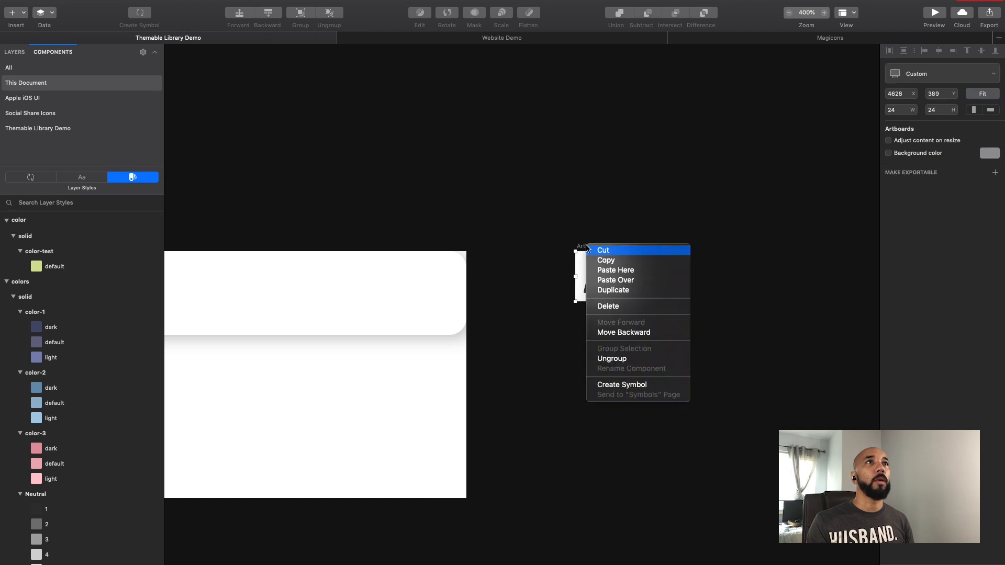
click(624, 332)
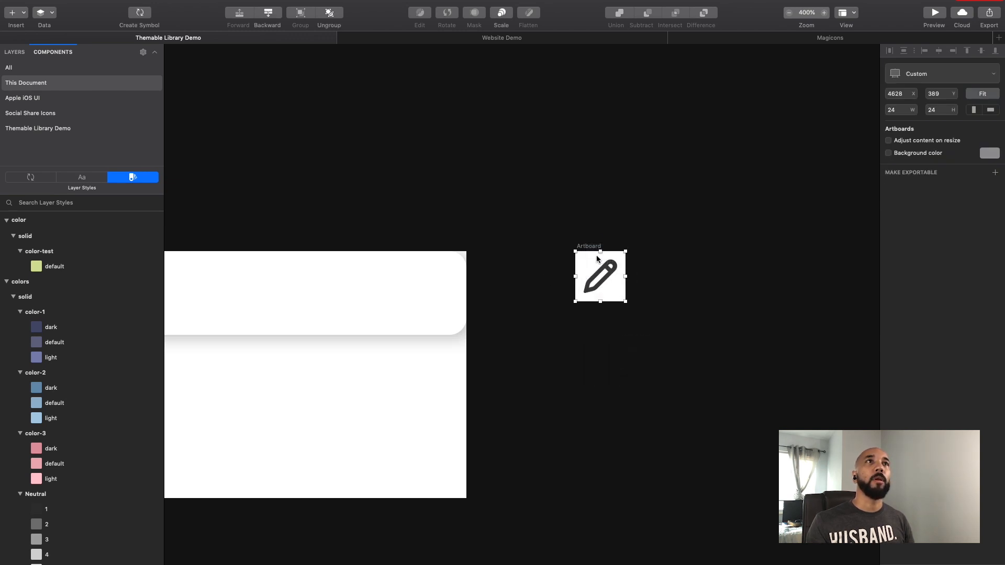
click(606, 271)
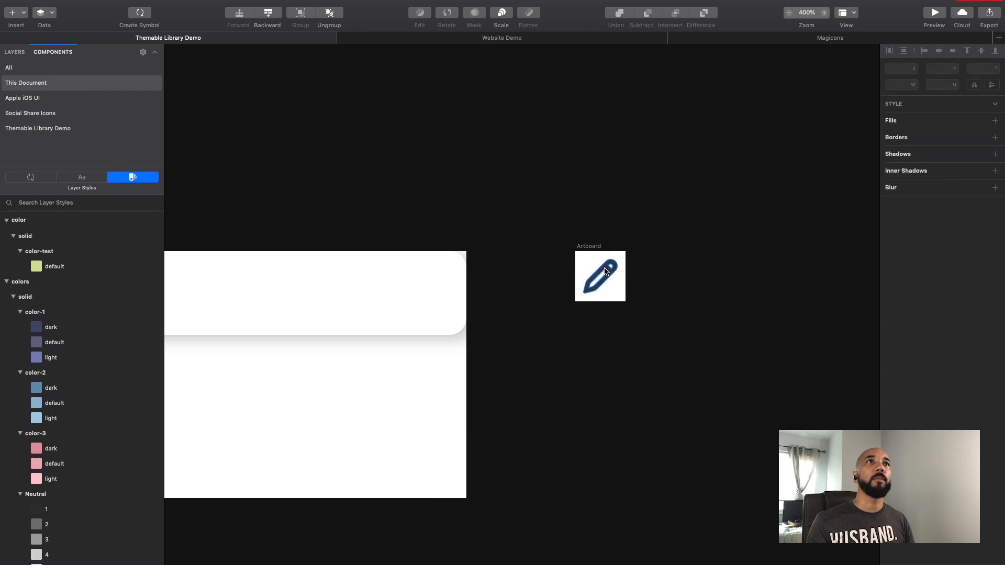
click(606, 271)
right_click(611, 273)
click(570, 287)
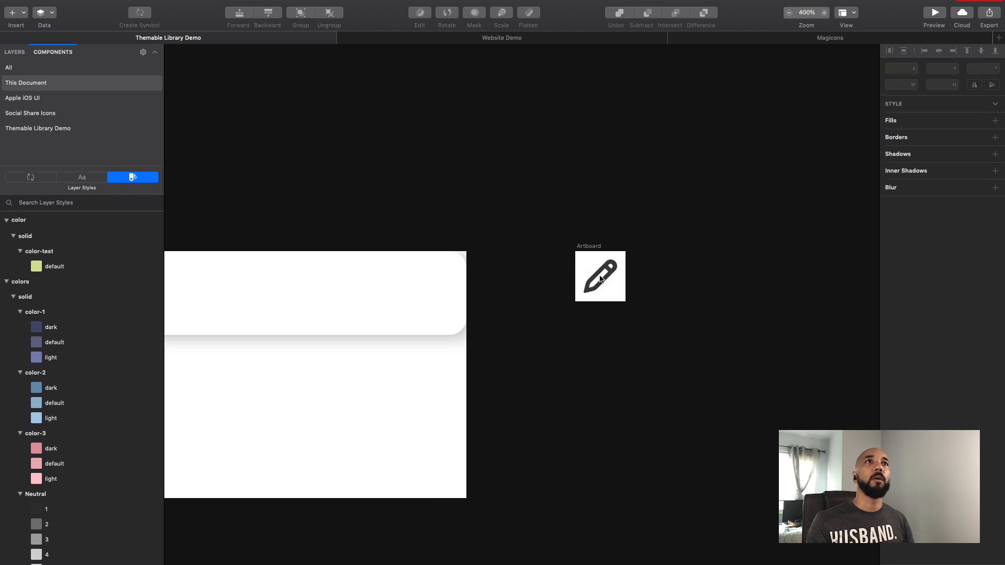
Create a symbol named atoms/icons/pencil- from the pencil icon, with no layout and sent to the Symbols page.
right_click(606, 276)
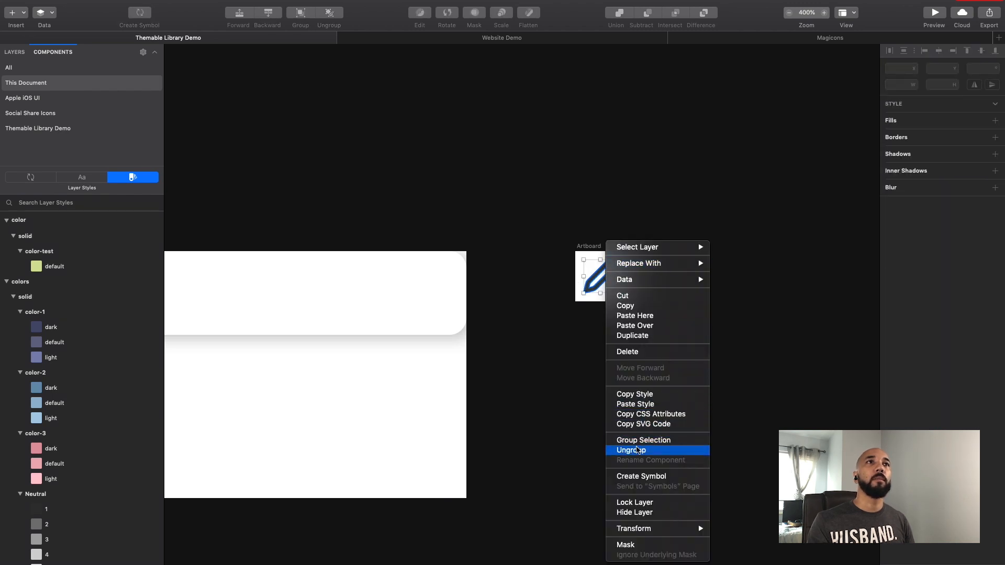
click(641, 476)
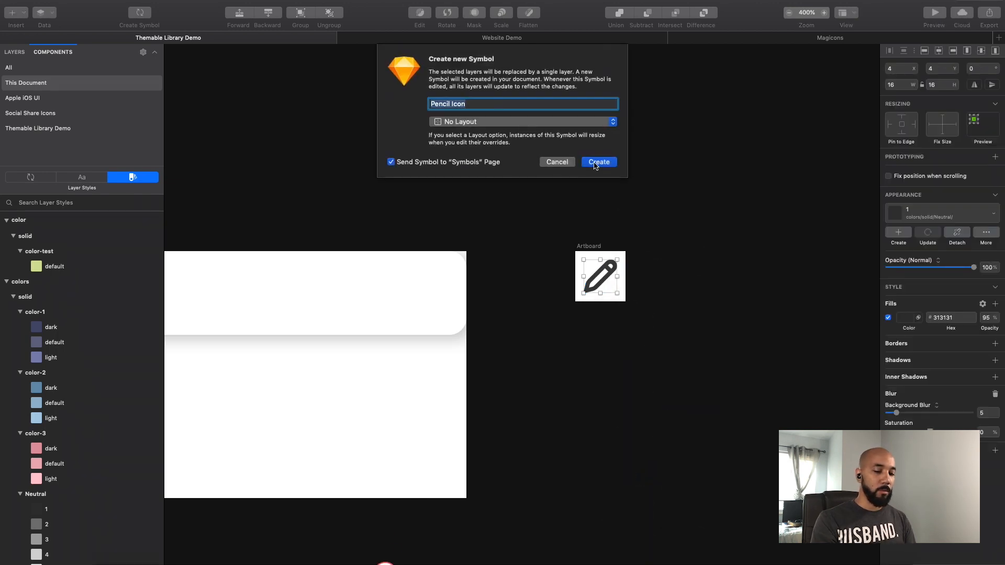
text(atoms/icons/pencile)
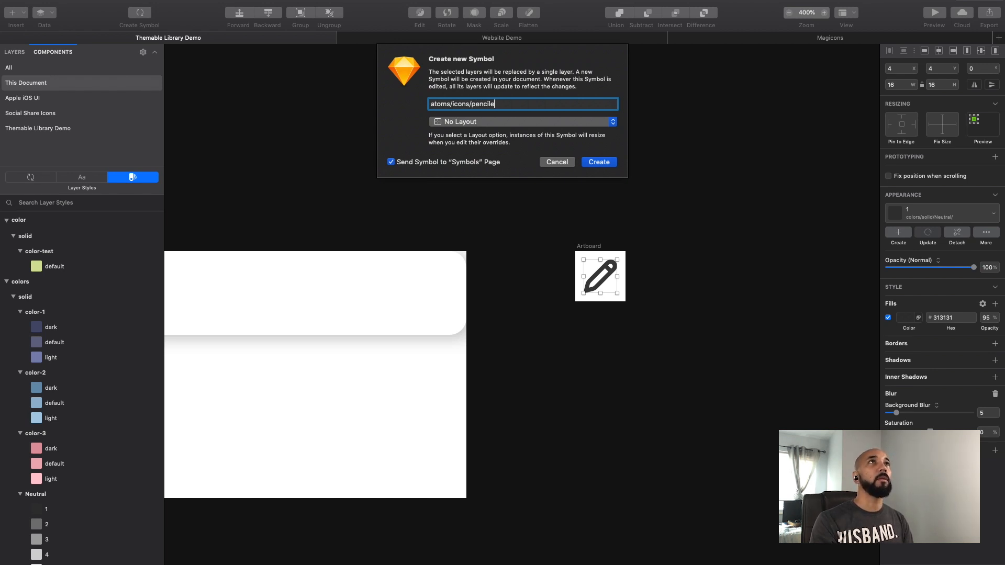
key(BackSpace)
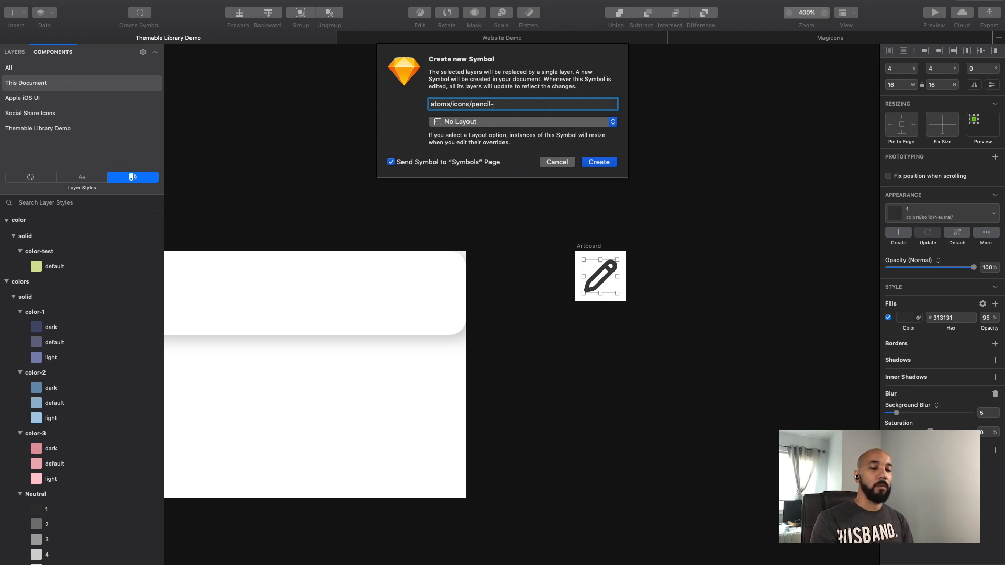
click(599, 162)
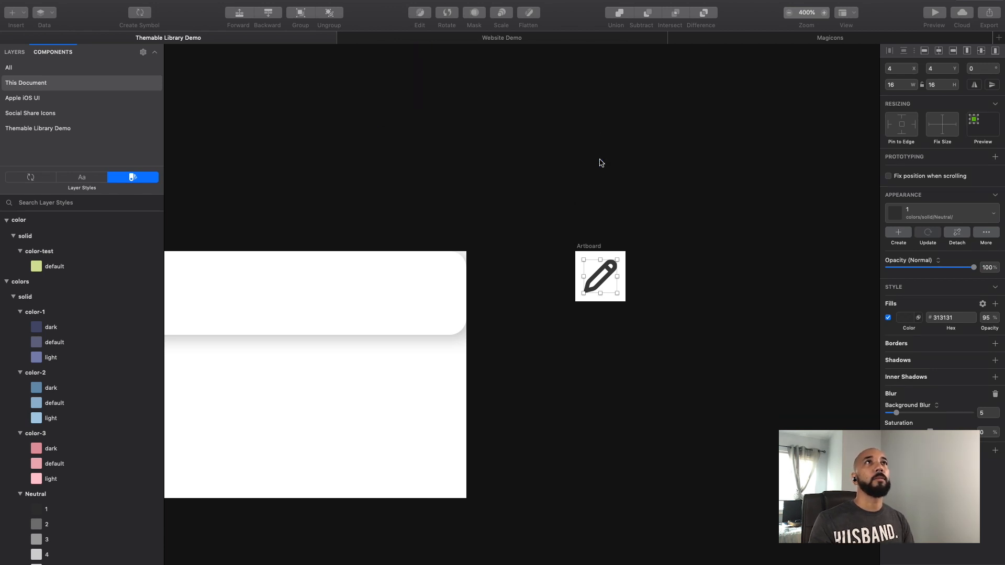
Look over the whole Symbols page and return to the Styles page.
click(599, 160)
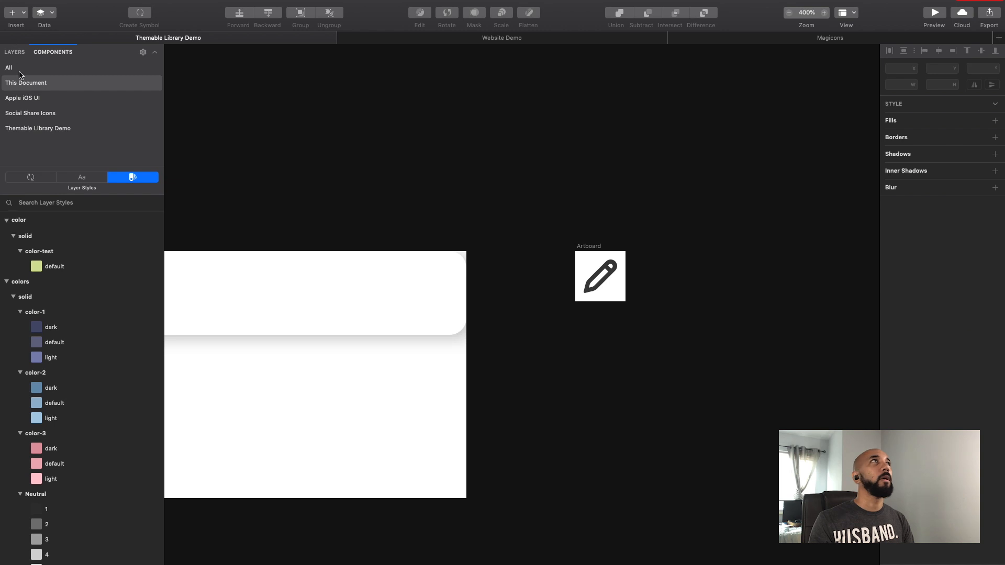
click(15, 52)
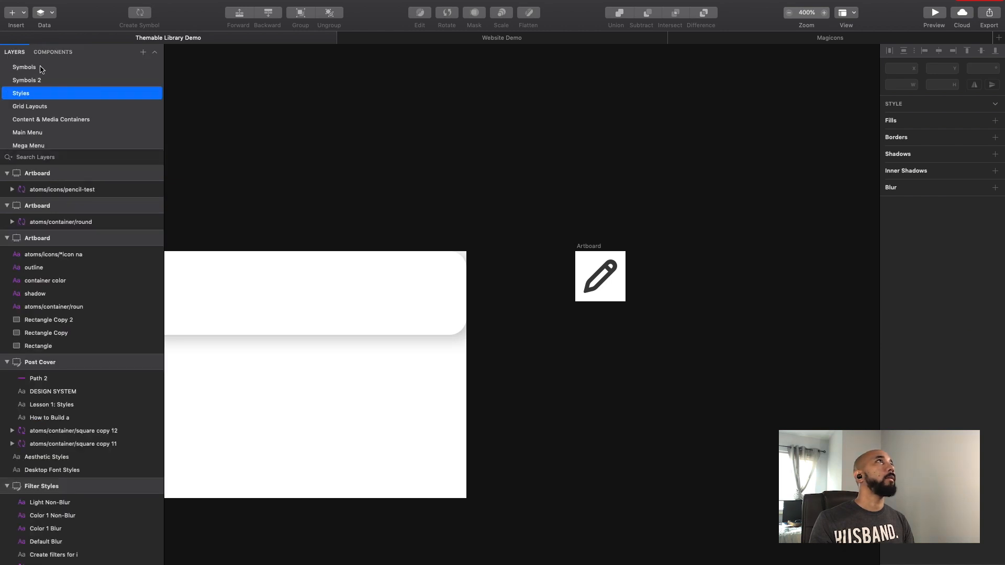
click(41, 68)
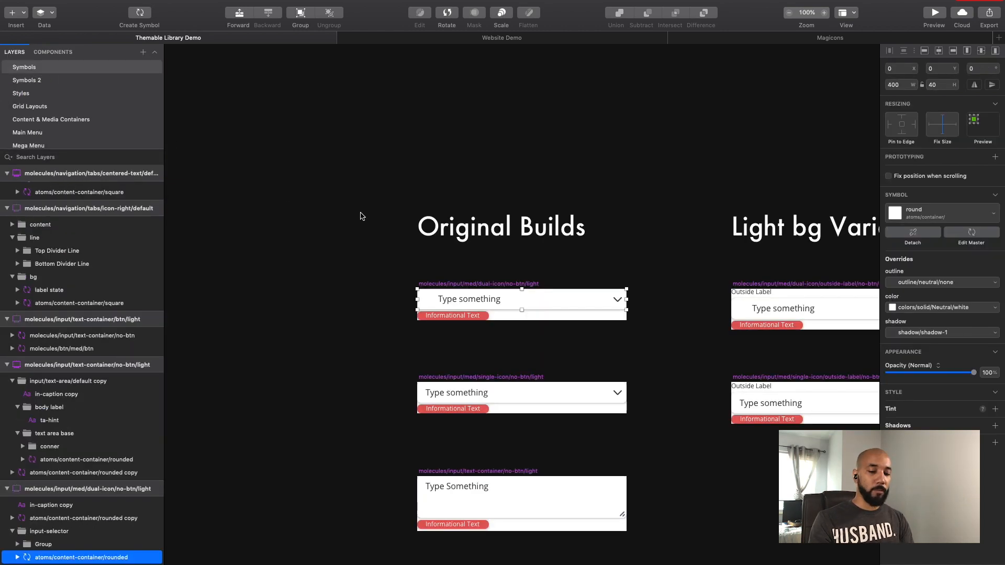
key(super+1)
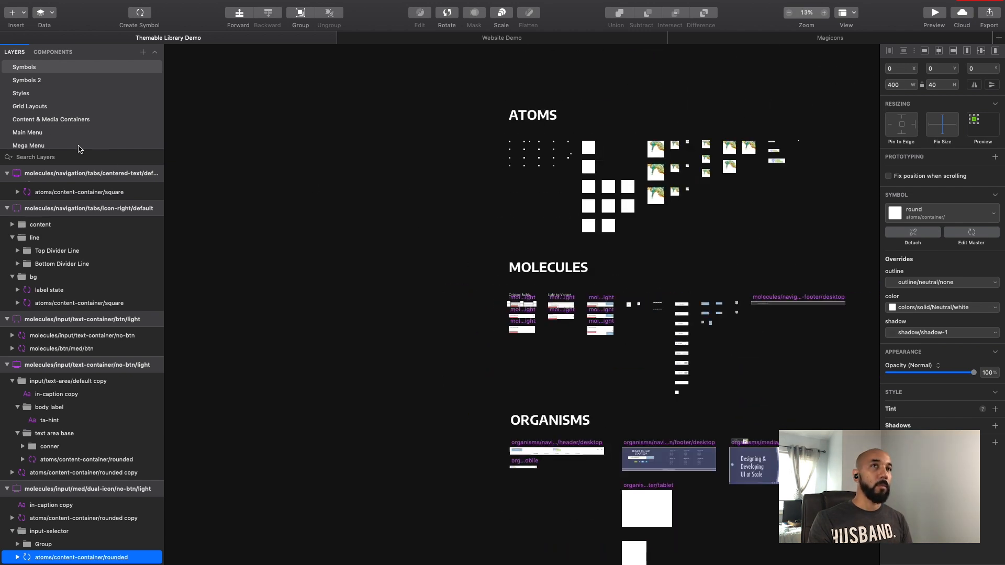
click(30, 94)
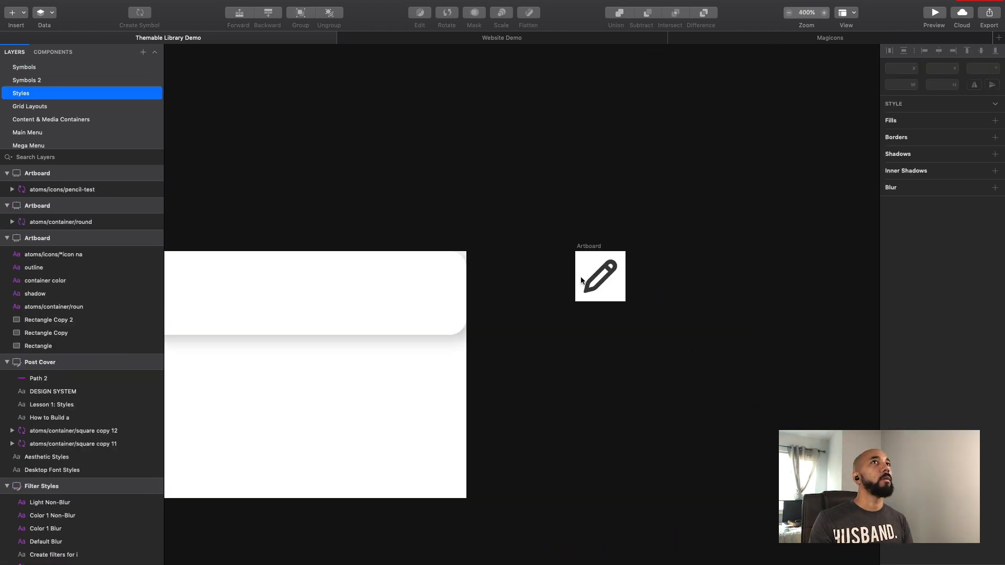
Open the master of the pencil-test symbol and set its width and height to 24.
click(599, 276)
double_click(599, 275)
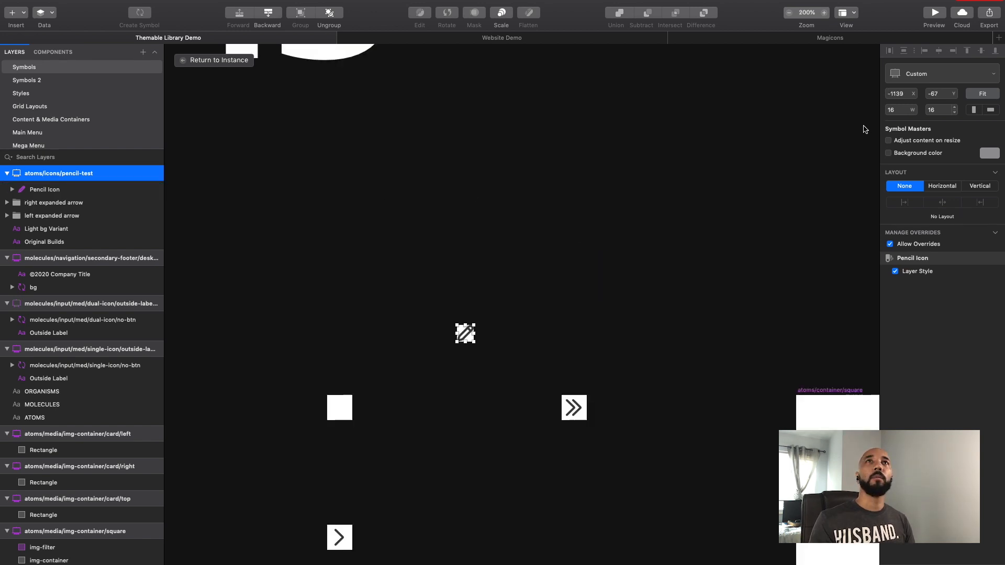
drag(899, 109, 877, 109)
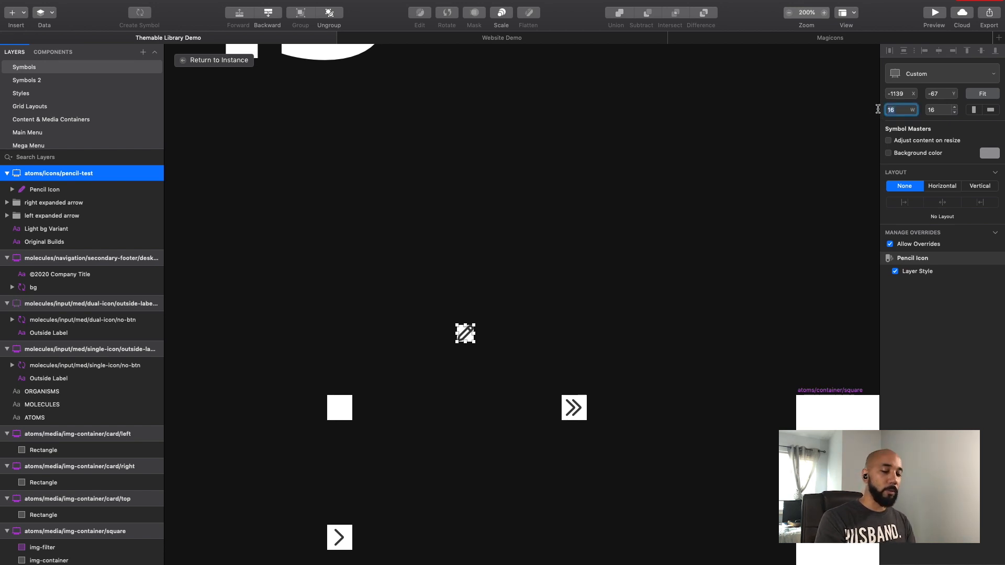
text(24)
key(Tab)
text(24)
key(Return)
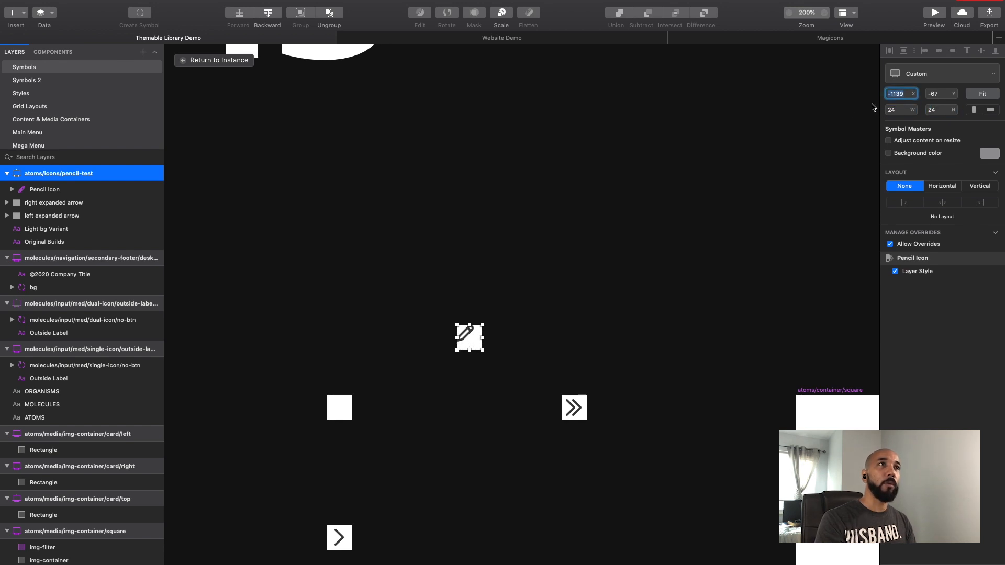
click(494, 337)
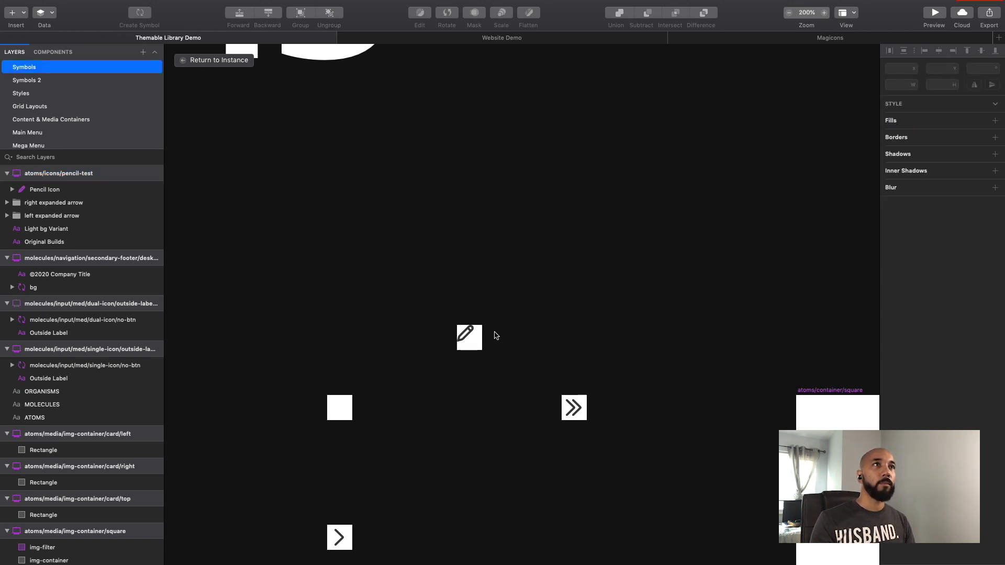
Fix the Pencil Icon's width and height when resizing and center it horizontally and vertically in its symbol master.
click(466, 337)
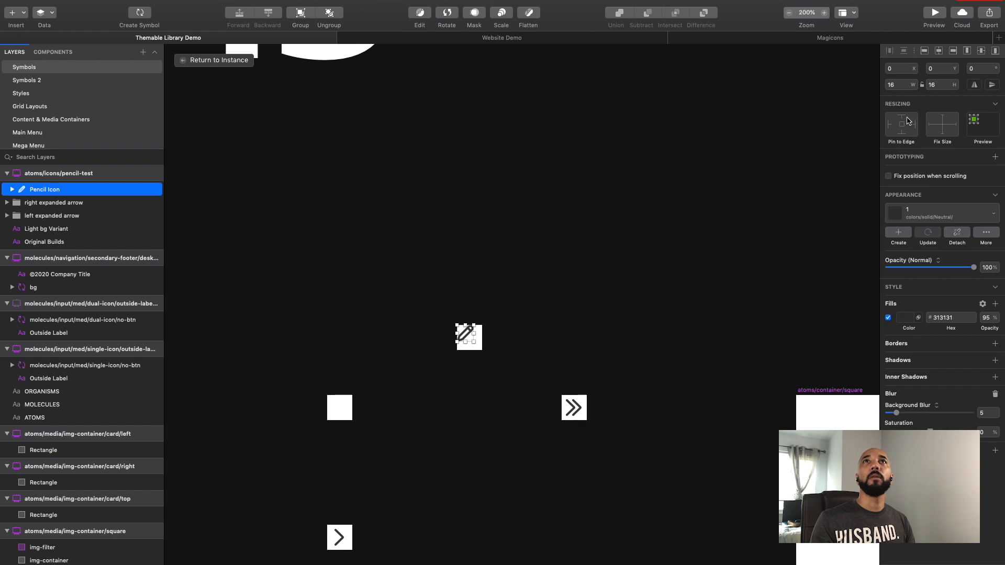
click(943, 130)
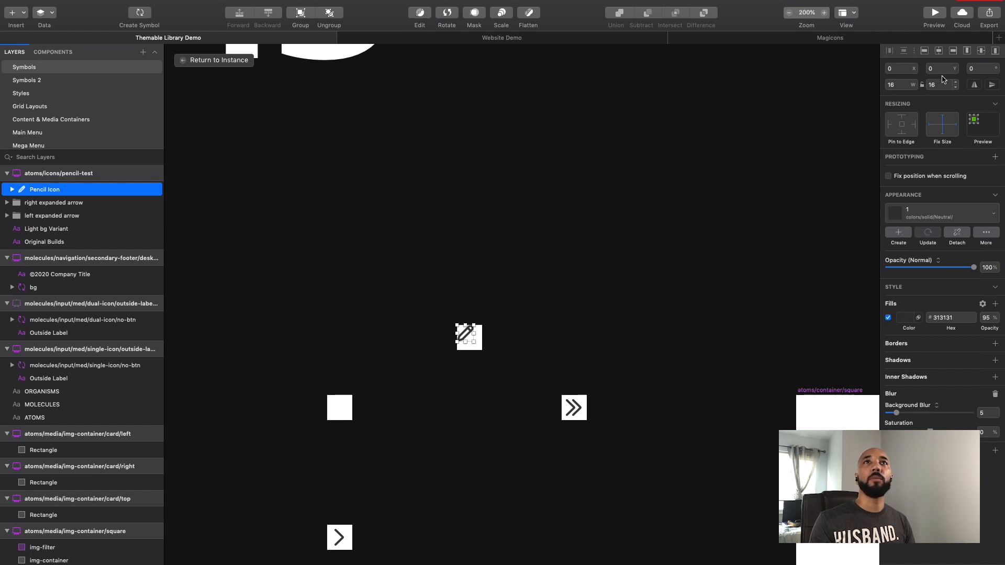
click(938, 50)
click(981, 50)
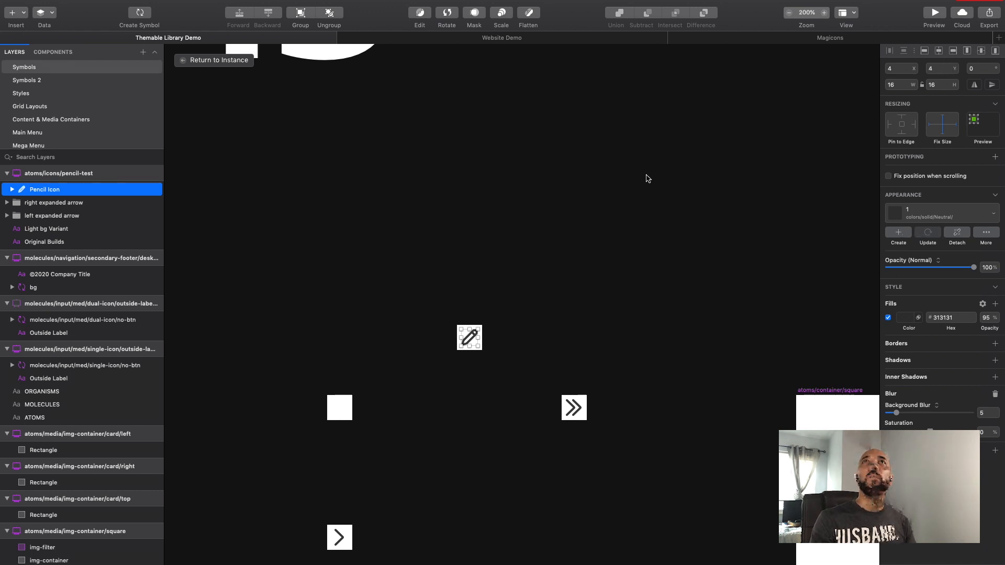
click(420, 338)
Return to the Styles page and delete the small artboard holding the pencil-test instance.
click(201, 65)
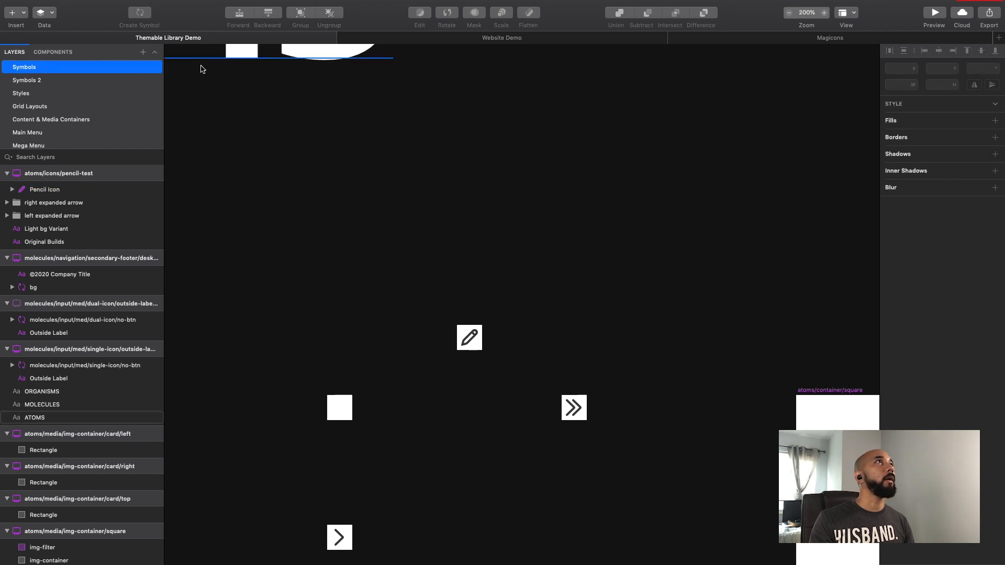
click(39, 95)
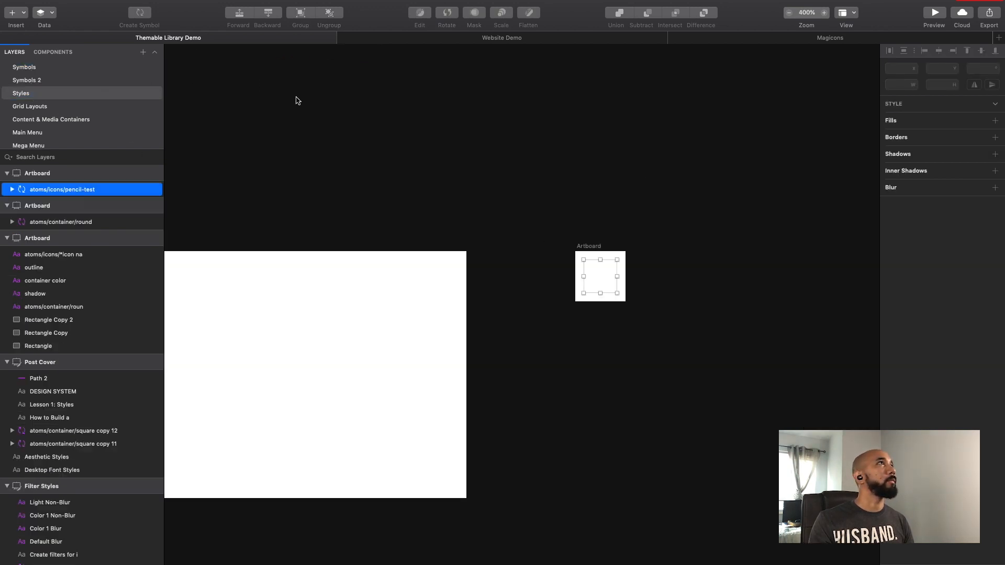
click(525, 312)
drag(473, 286, 586, 296)
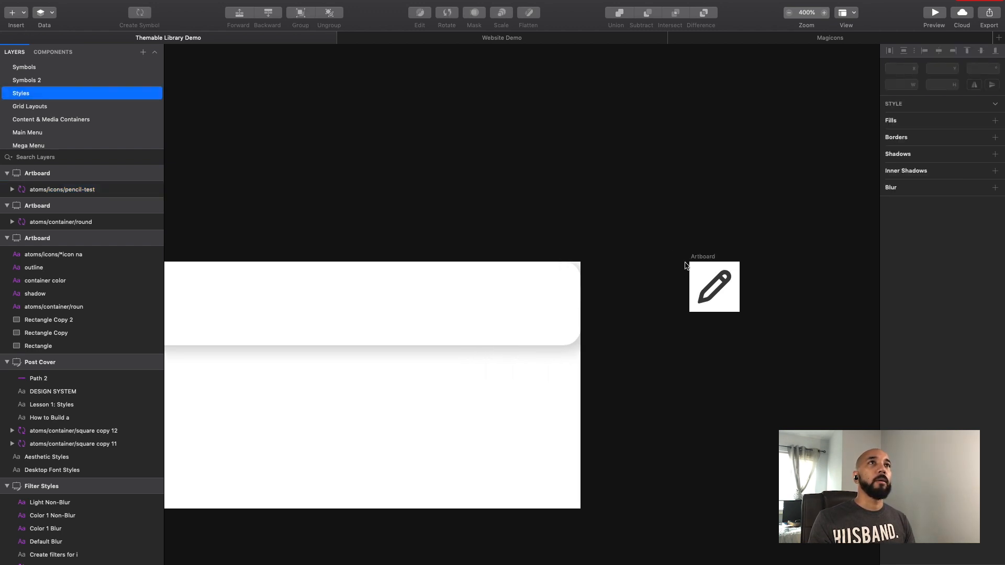
click(704, 257)
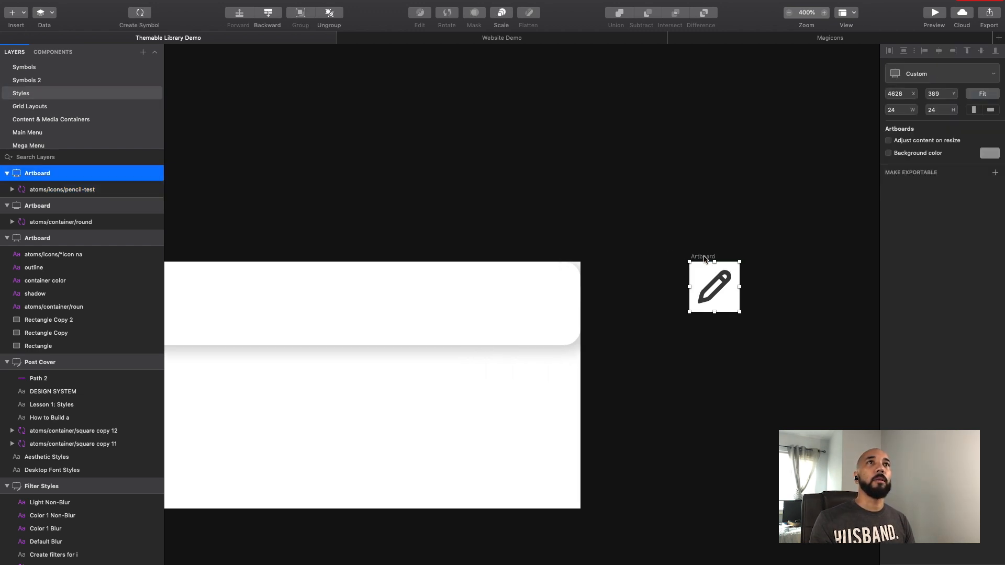
key(Delete)
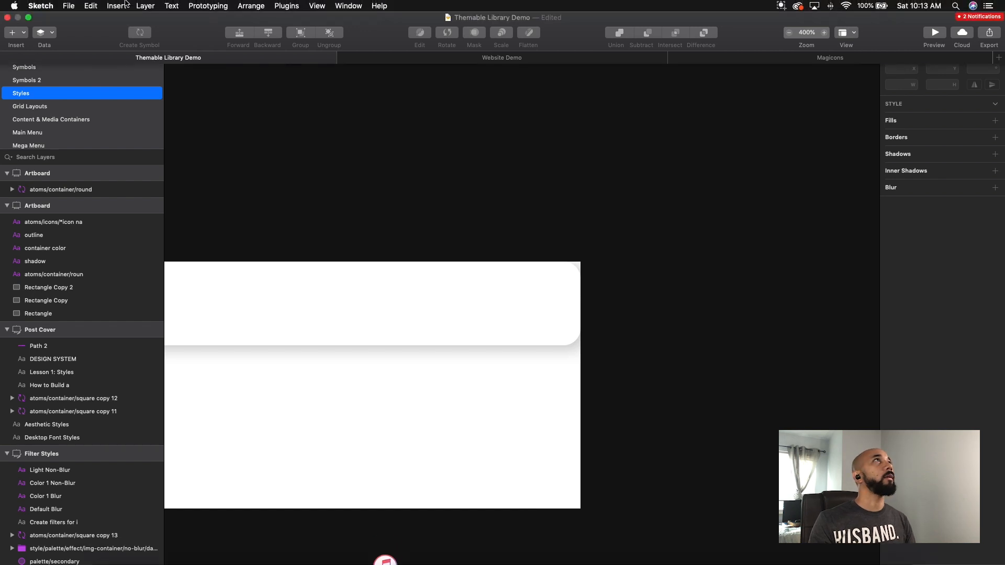
Insert the document symbol atoms/icons/pencil-test inside the right end of the rounded container, at X 360 and Y 8.
click(100, 6)
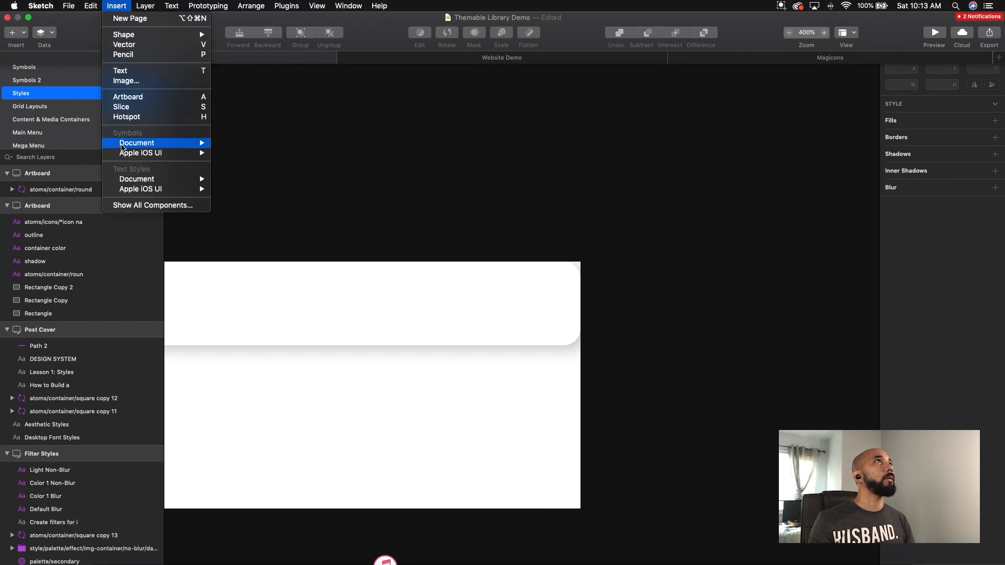
mouse_move(126, 145)
mouse_move(246, 175)
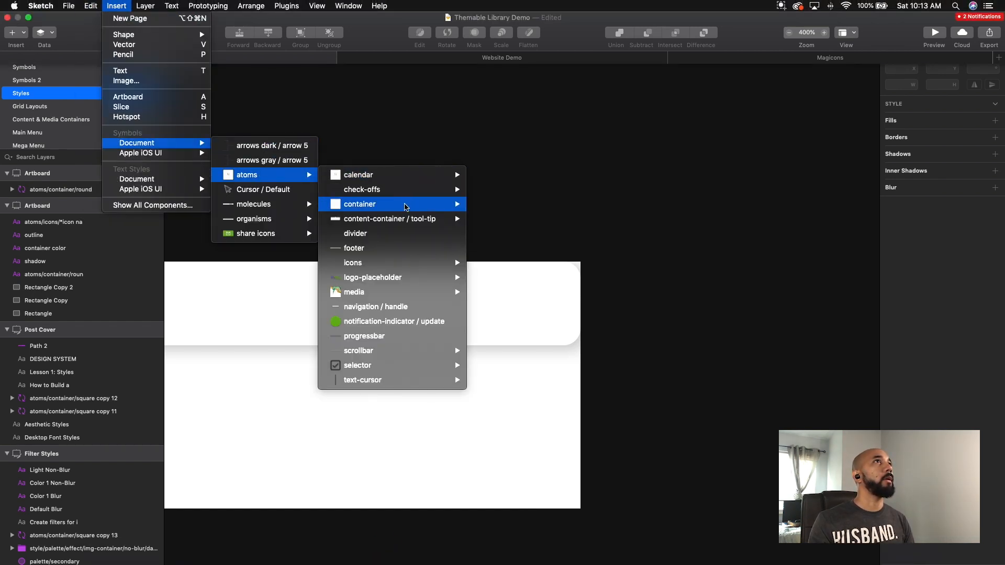
mouse_move(465, 264)
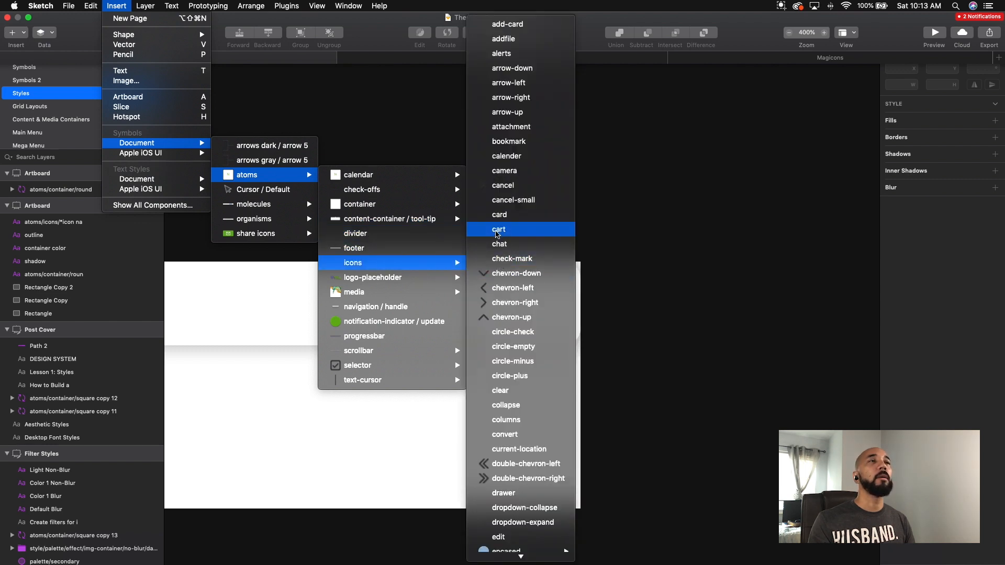
scroll(506, 305, down, 3)
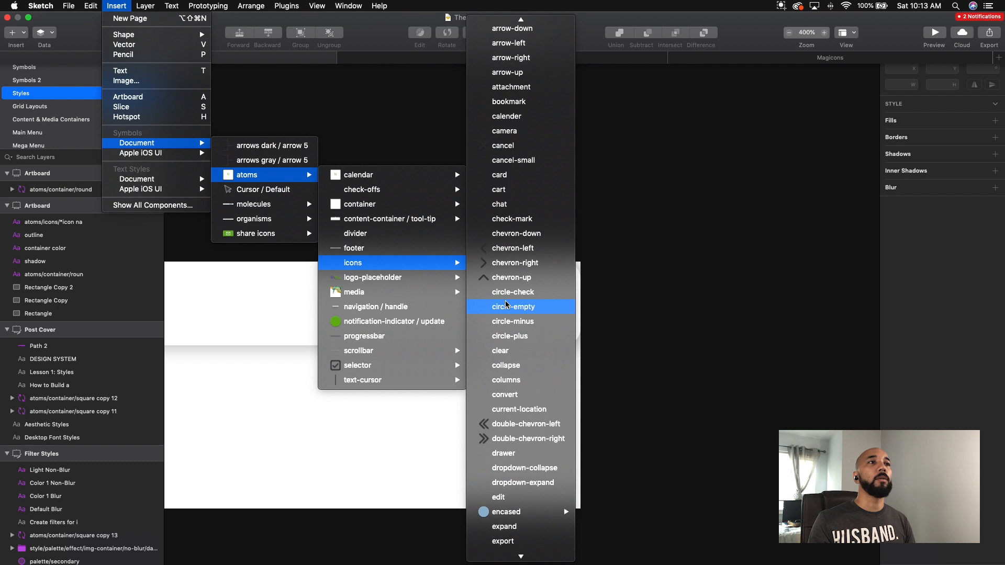
scroll(506, 305, down, 15)
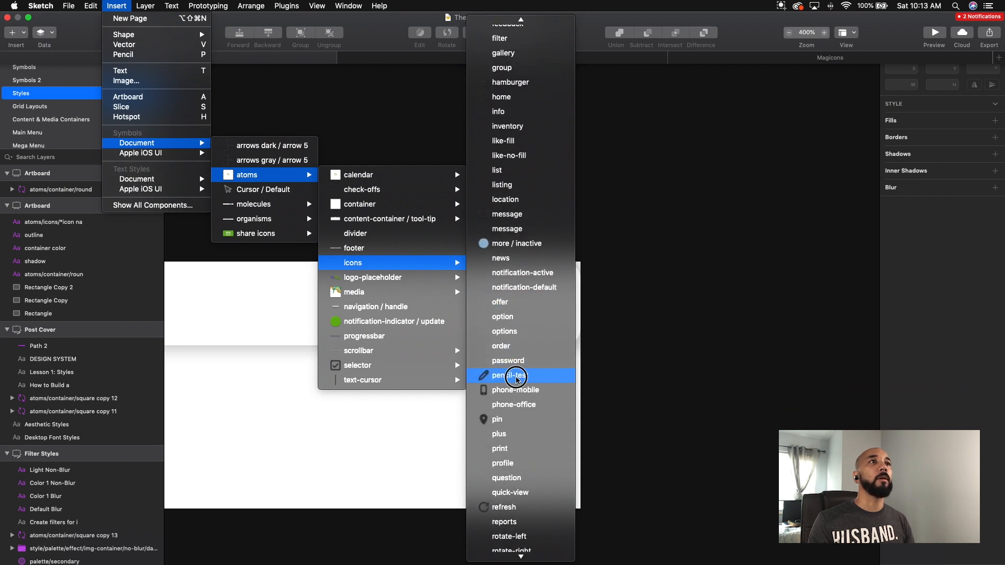
click(516, 376)
click(516, 372)
mouse_move(516, 344)
mouse_down()
mouse_move(524, 303)
mouse_move(558, 302)
mouse_up()
click(535, 305)
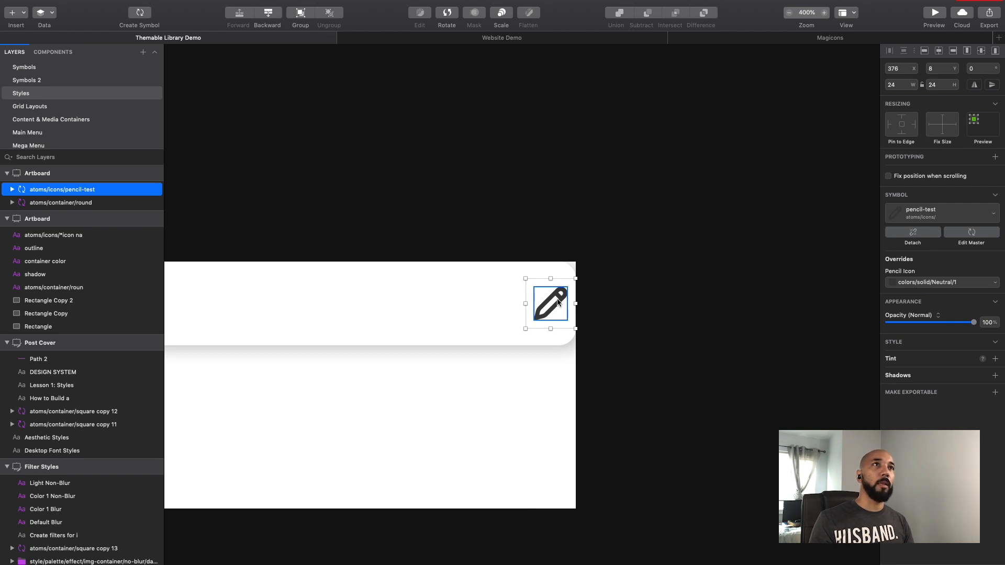
key(shift+Left)
key(shift+Left)
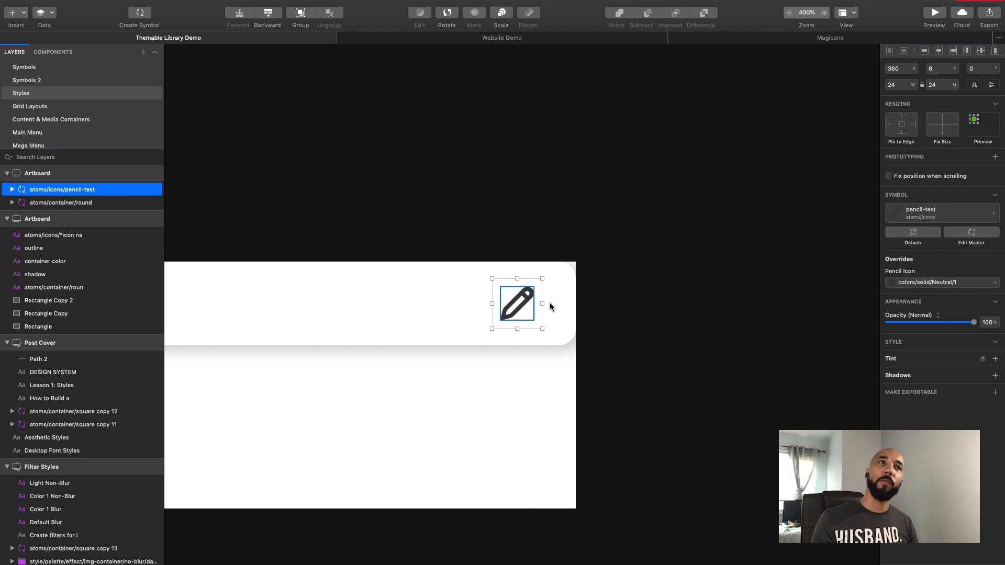
Check the nudging distances in the Canvas preferences and close the preferences.
click(66, 5)
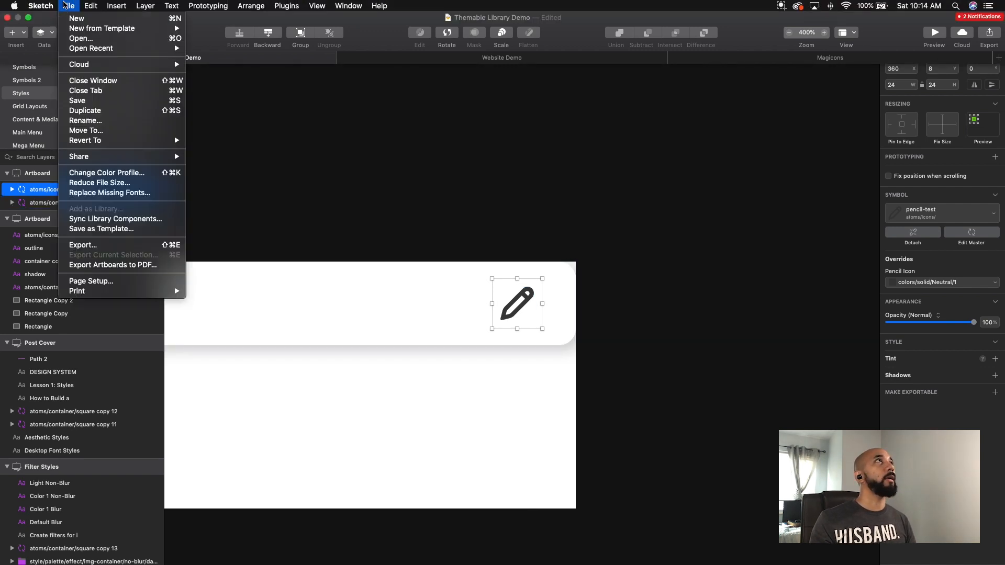
mouse_move(49, 7)
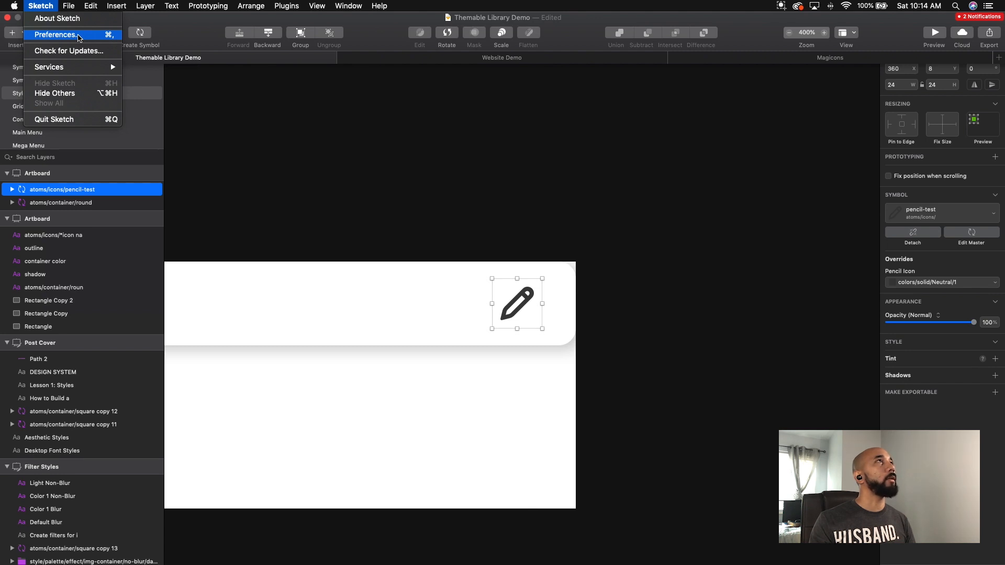
click(78, 34)
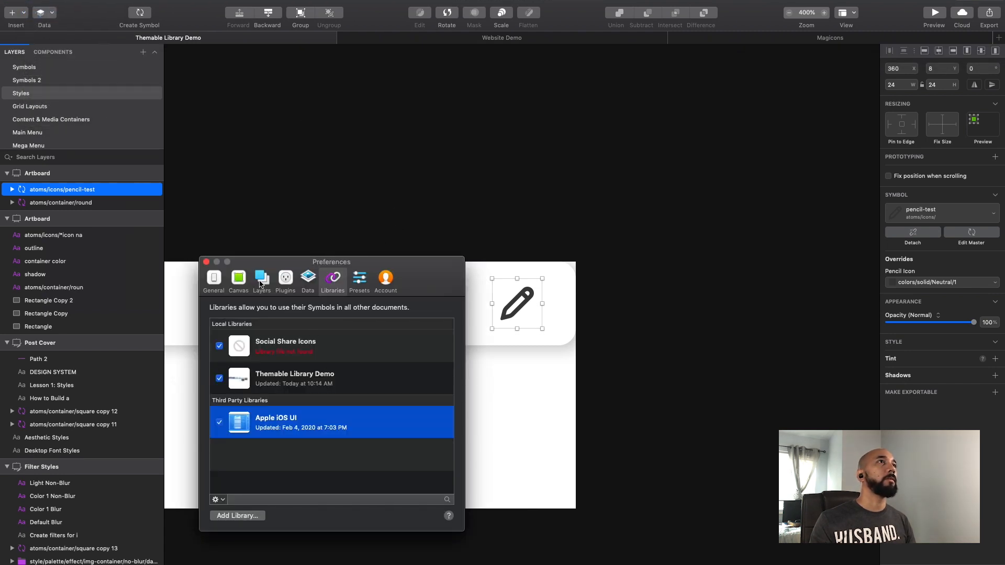
click(246, 280)
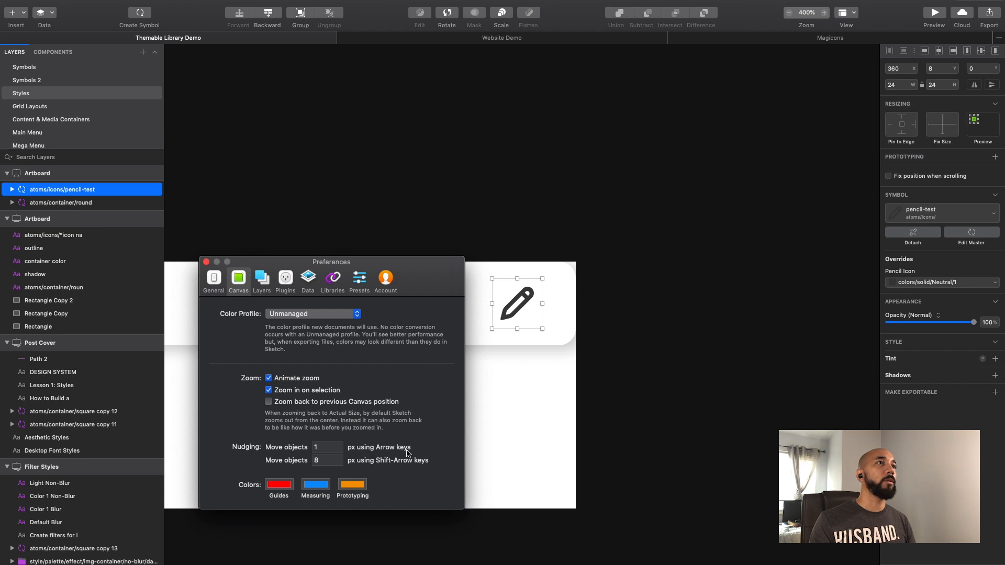
click(317, 463)
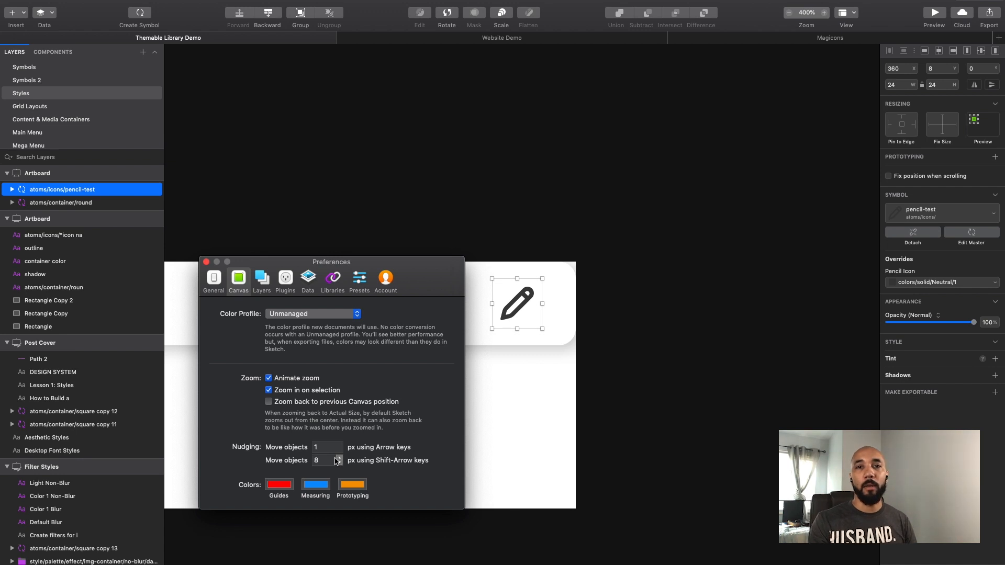
click(207, 262)
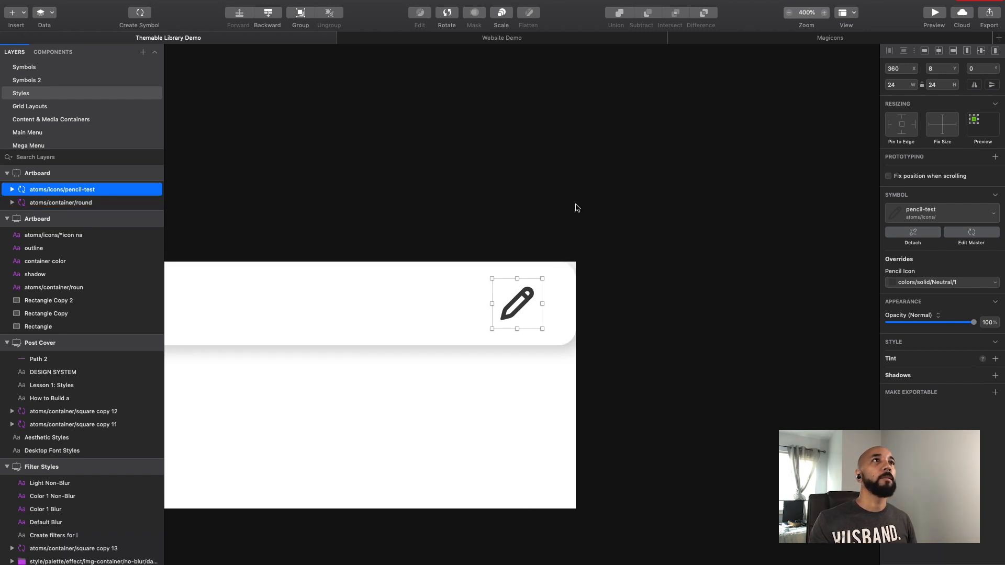
Add a text layer reading "Type your text here" over the start of the rounded container.
click(455, 224)
key(super+minus)
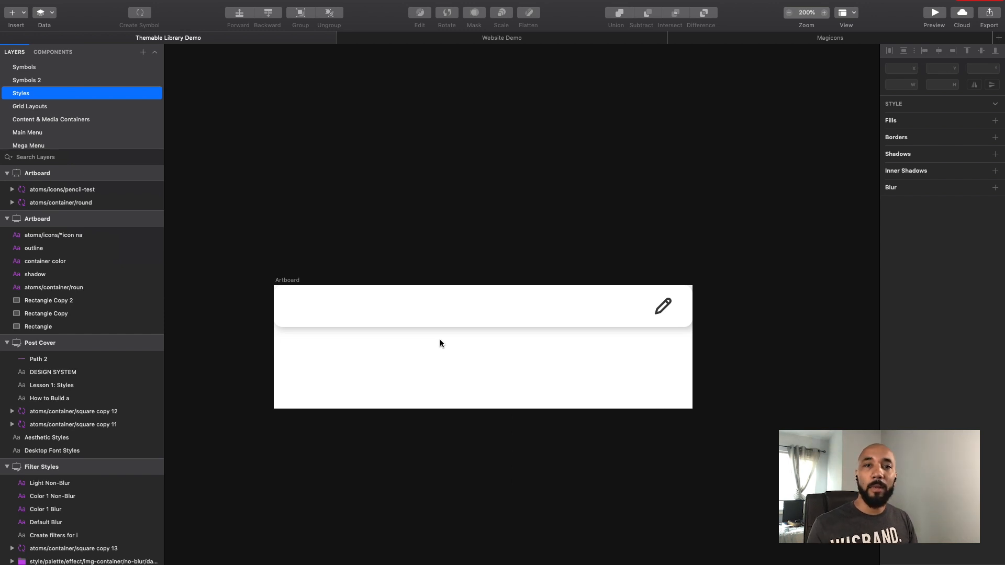
key(t)
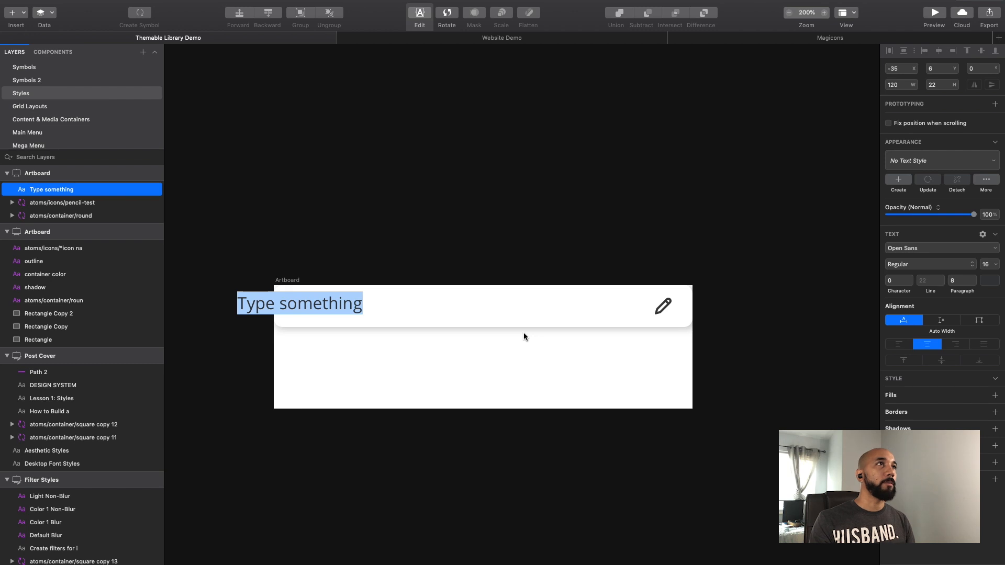
text(T)
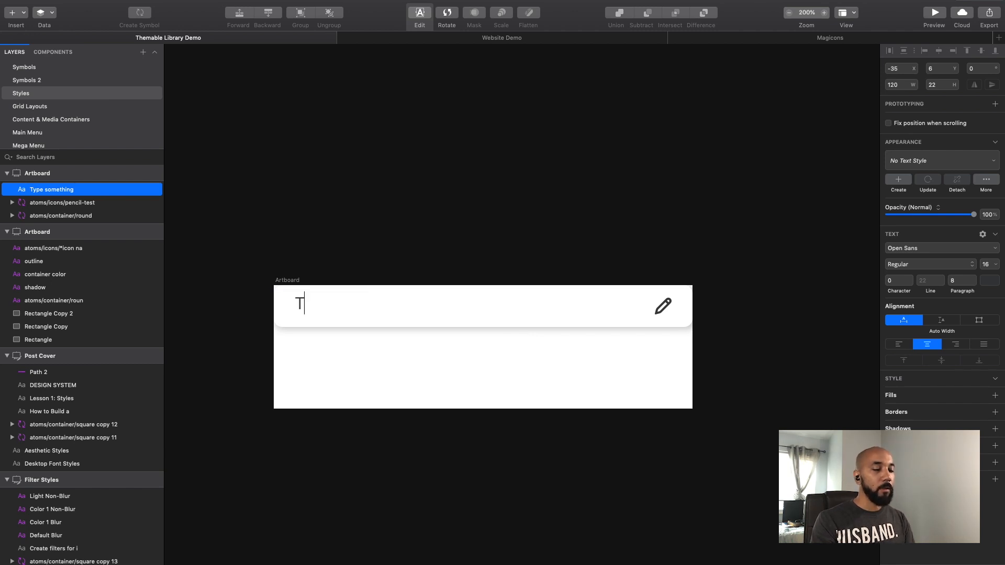
text(ype Your Te)
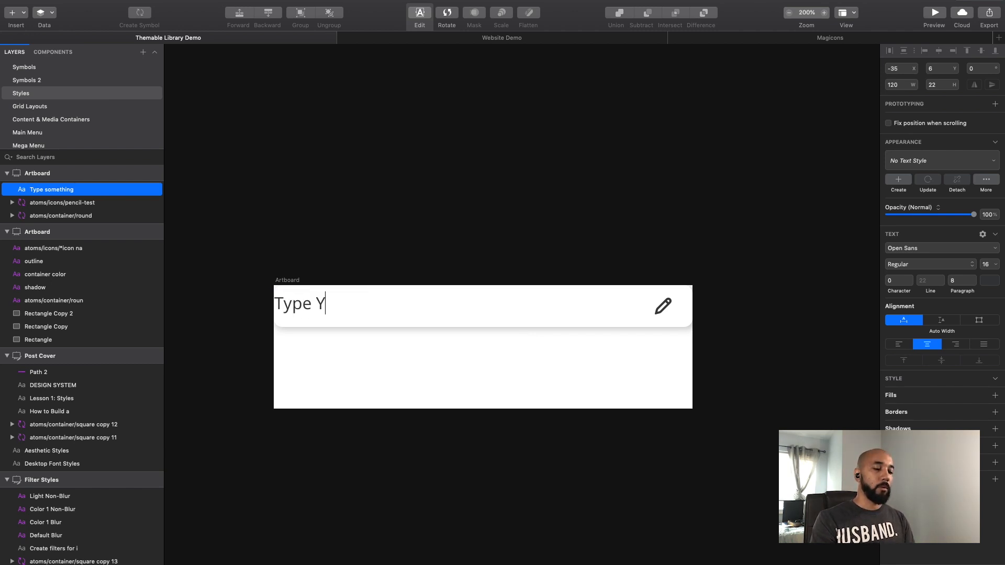
key(BackSpace)
key(BackSpace)
key(BackSpace)
key(BackSpace)
key(BackSpace)
key(BackSpace)
key(BackSpace)
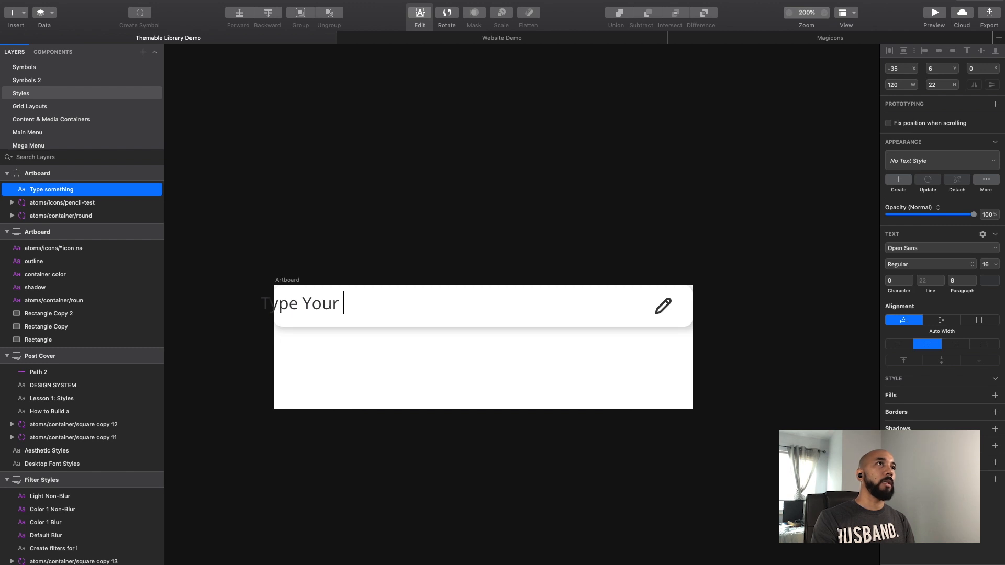
text(text)
key(BackSpace)
key(BackSpace)
key(BackSpace)
key(BackSpace)
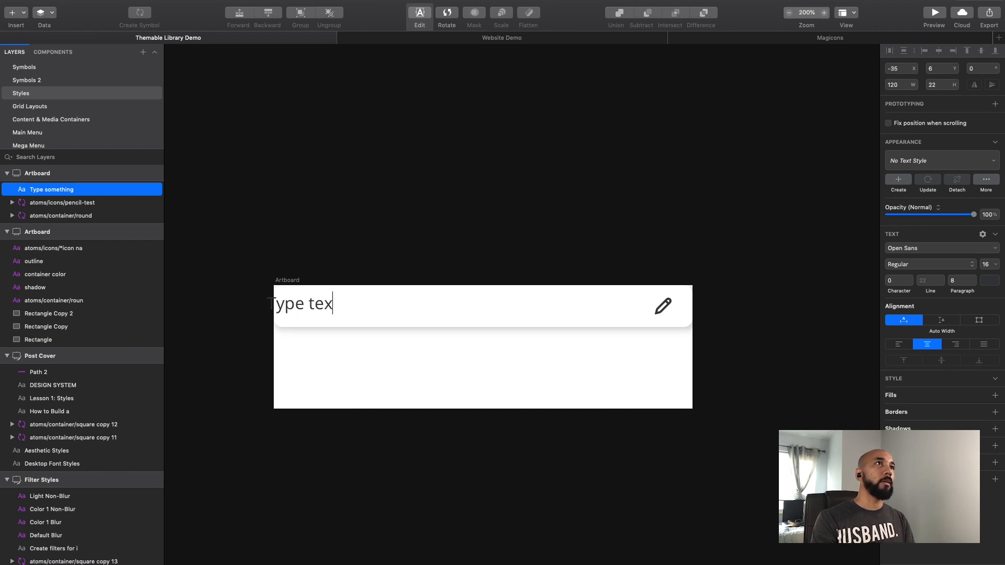
text(tou)
key(BackSpace)
key(BackSpace)
key(BackSpace)
text(your text here)
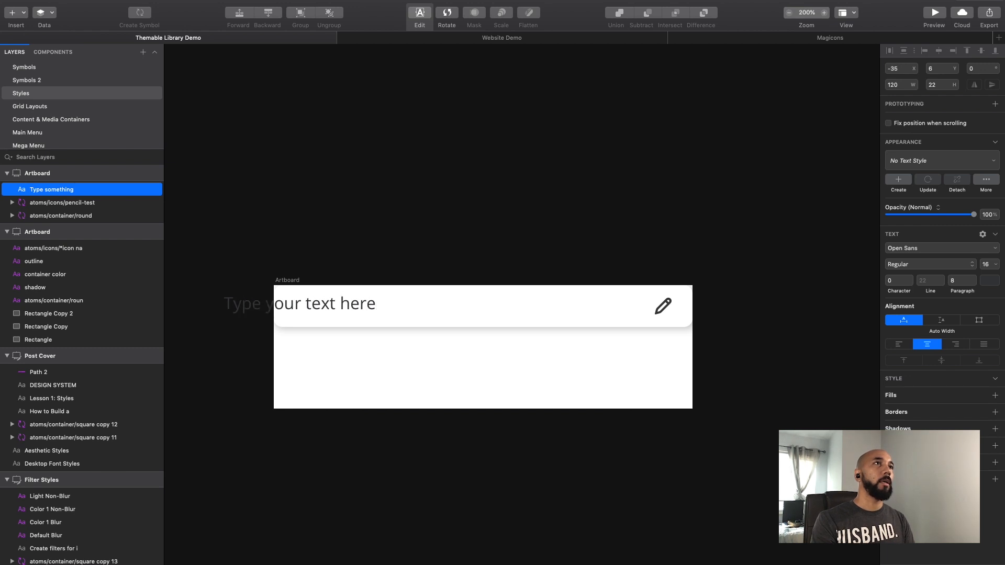
click(310, 207)
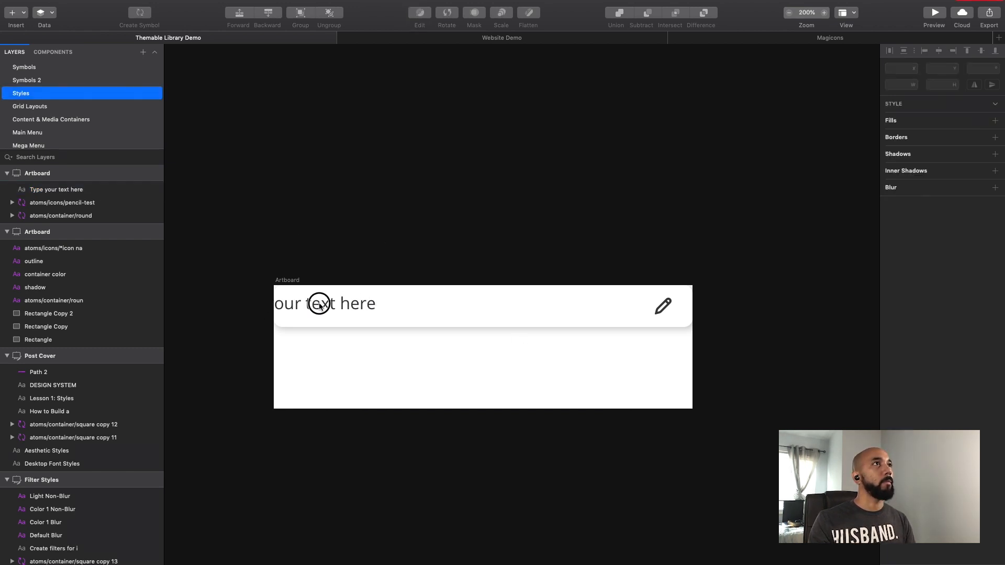
Position the "Type your text here" label inside the rounded container at X 16 and Y 9.
drag(317, 306, 369, 307)
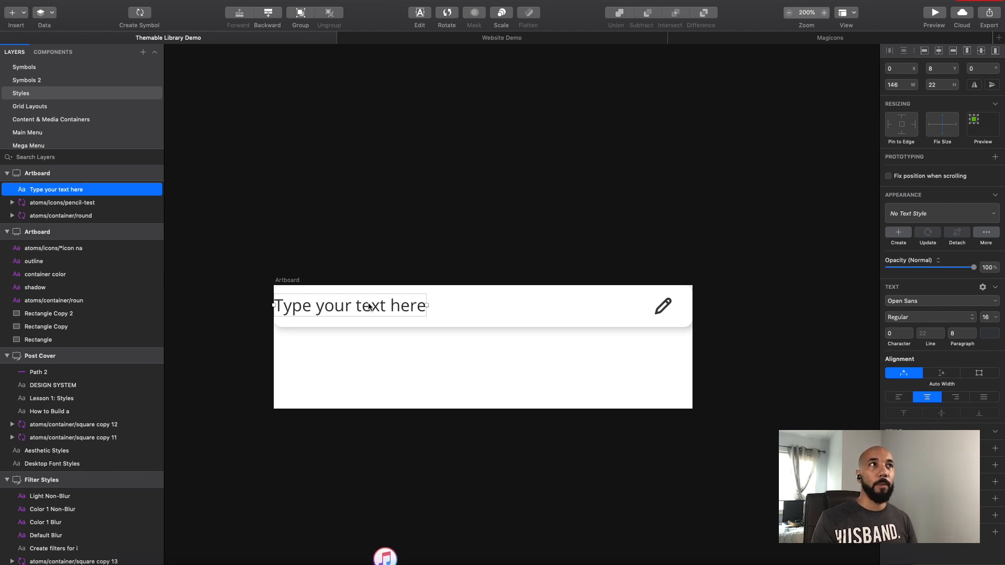
key(shift+Right)
key(shift+Right)
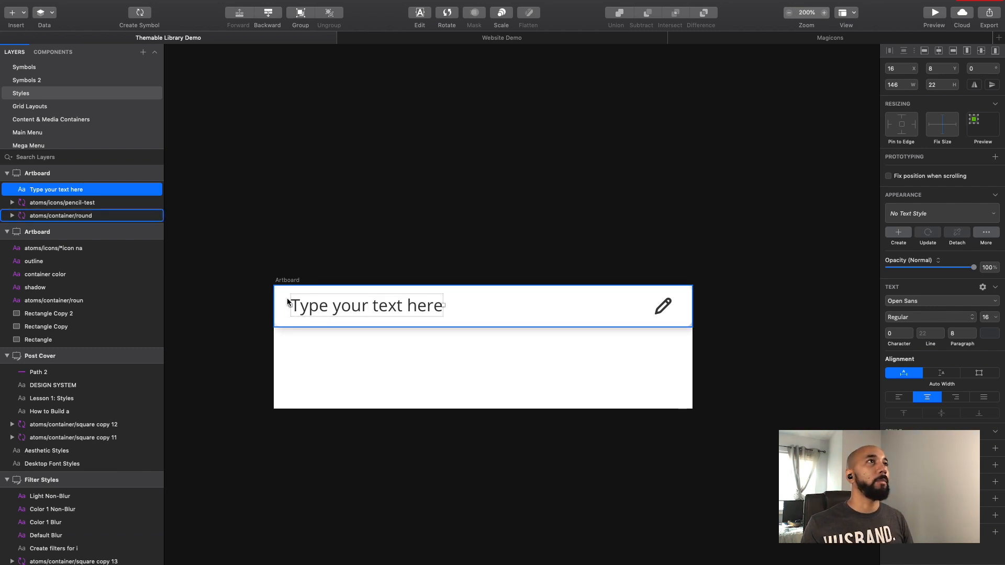
key(Down)
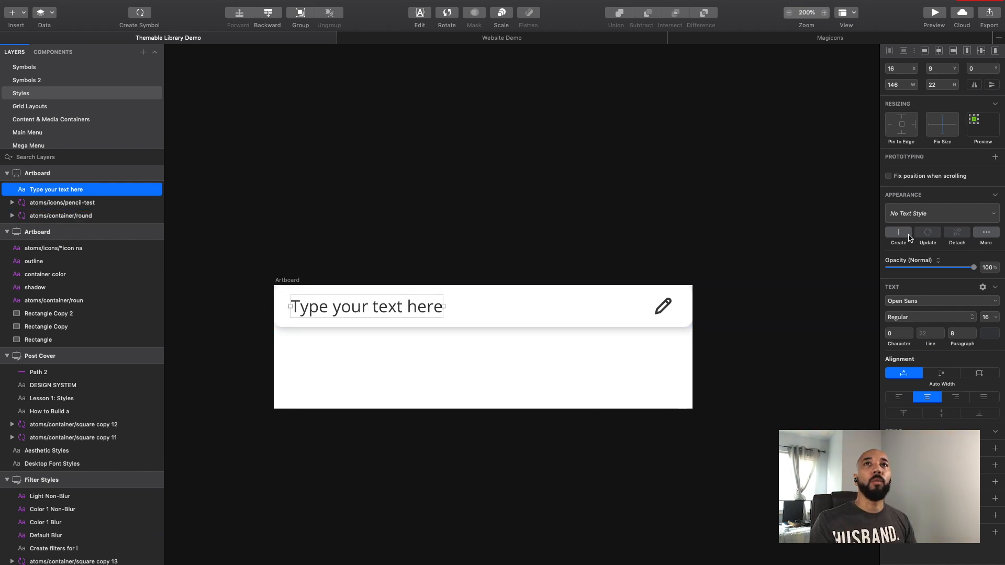
Apply the document text style desktop & tablet/1_body/dark/left/regular to the "Type your text here" label.
click(917, 215)
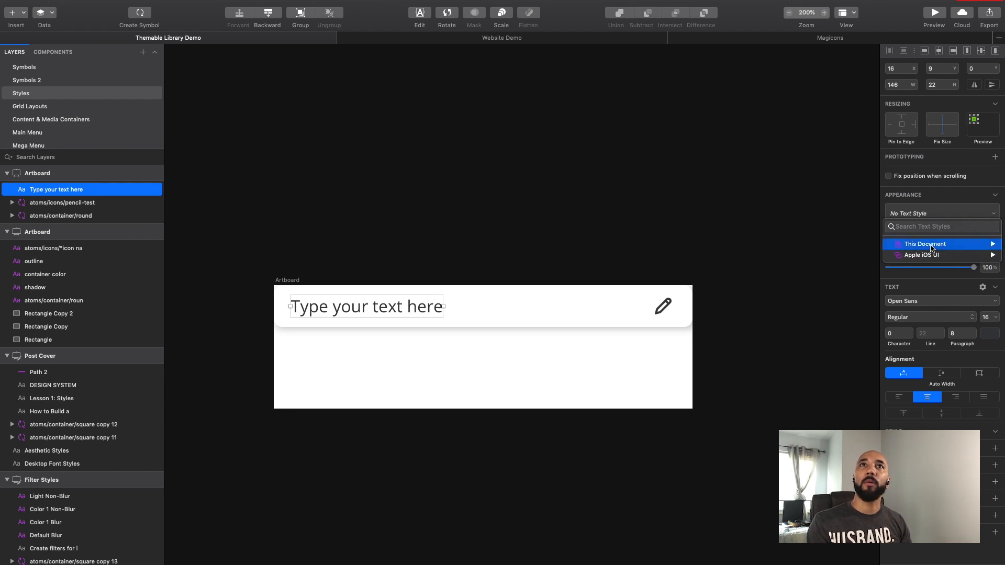
mouse_move(930, 248)
mouse_move(837, 255)
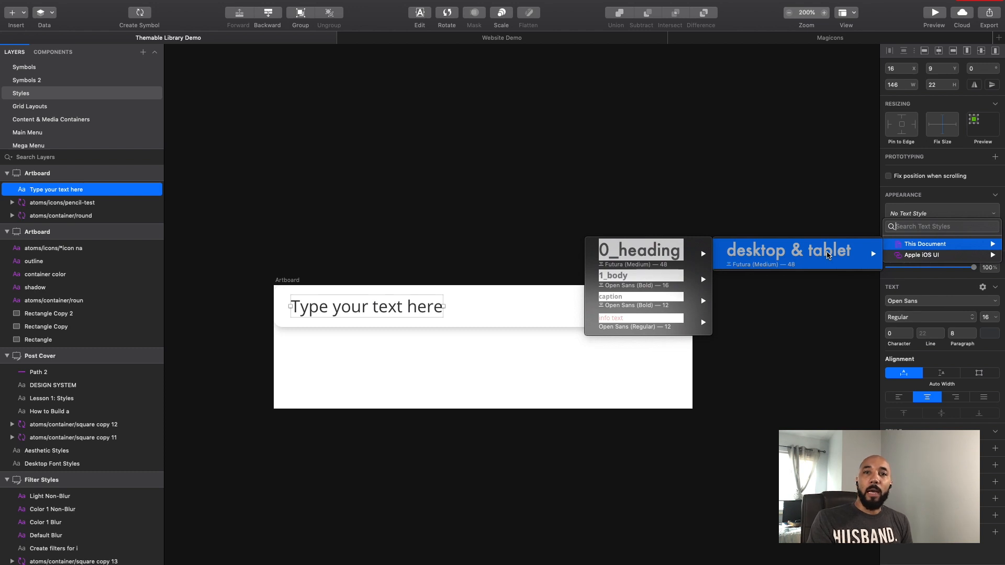
mouse_move(660, 255)
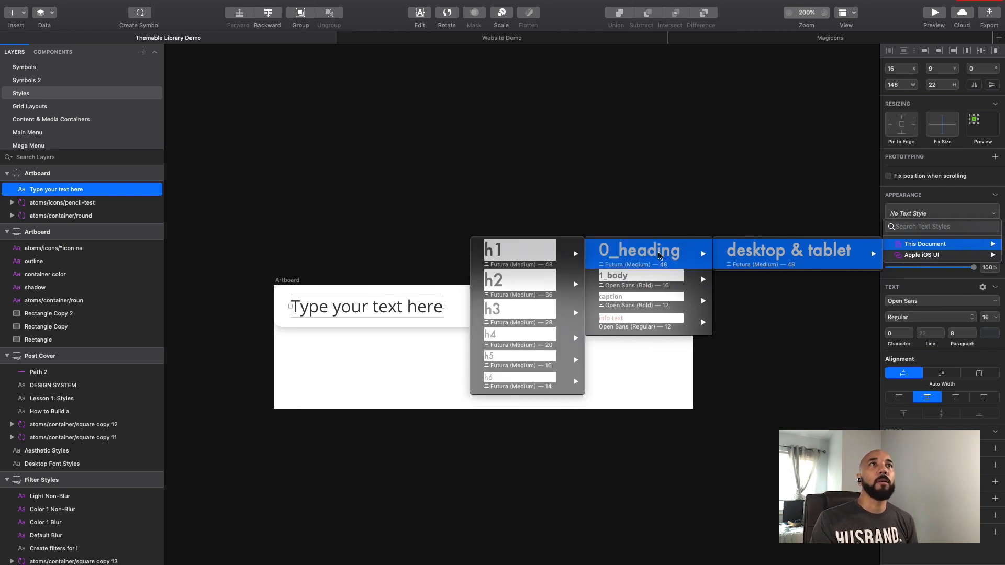
mouse_move(649, 283)
mouse_move(542, 288)
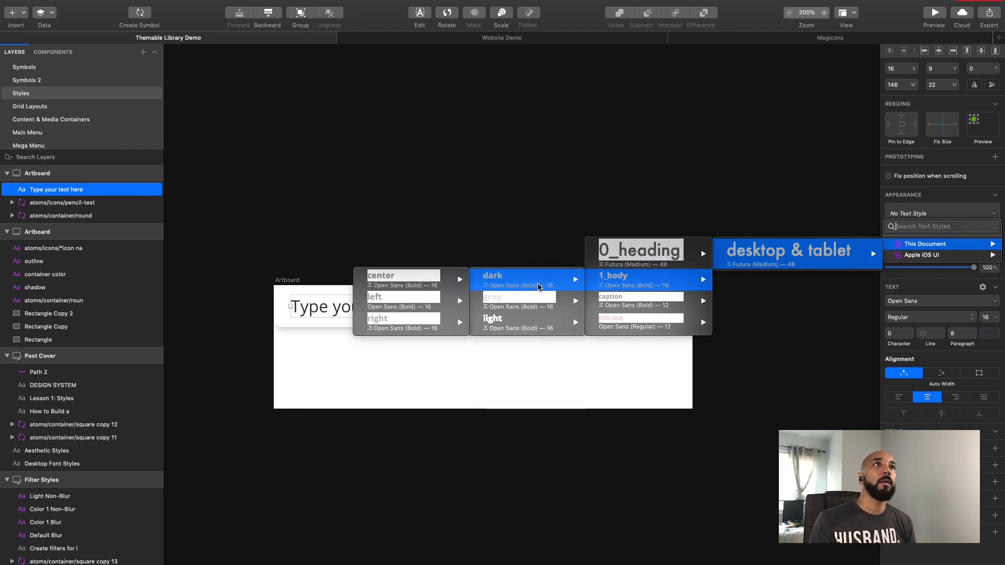
mouse_move(408, 297)
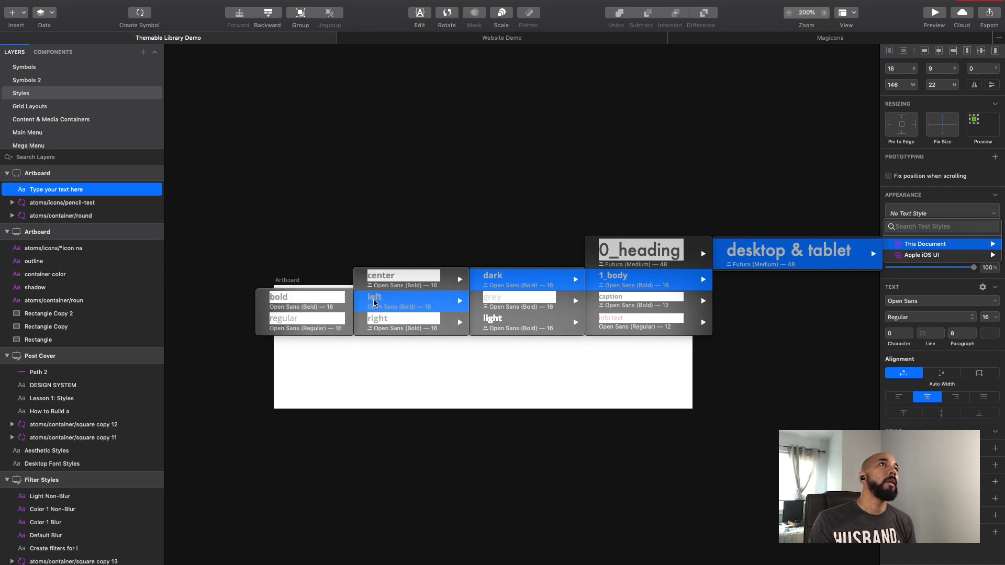
click(315, 320)
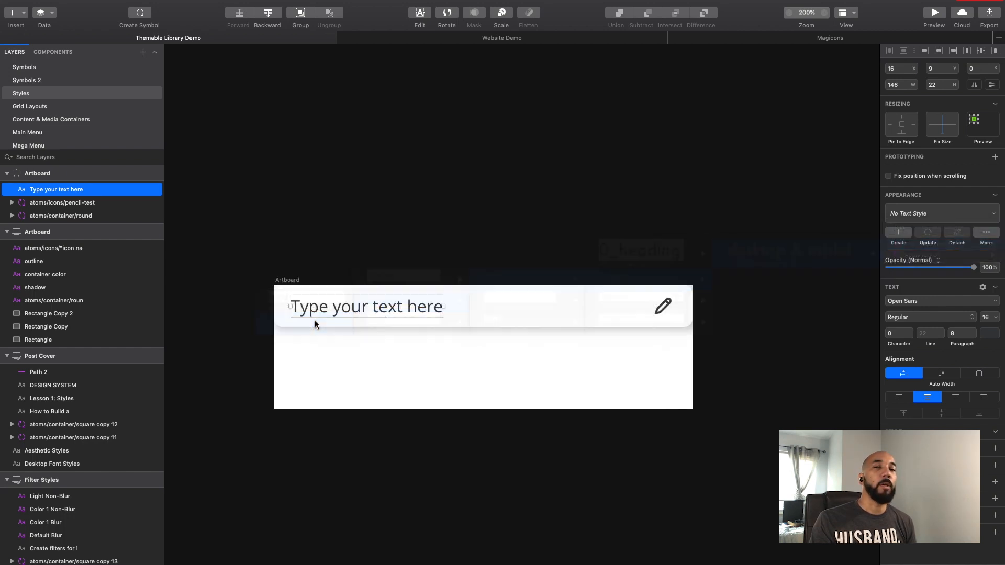
click(486, 224)
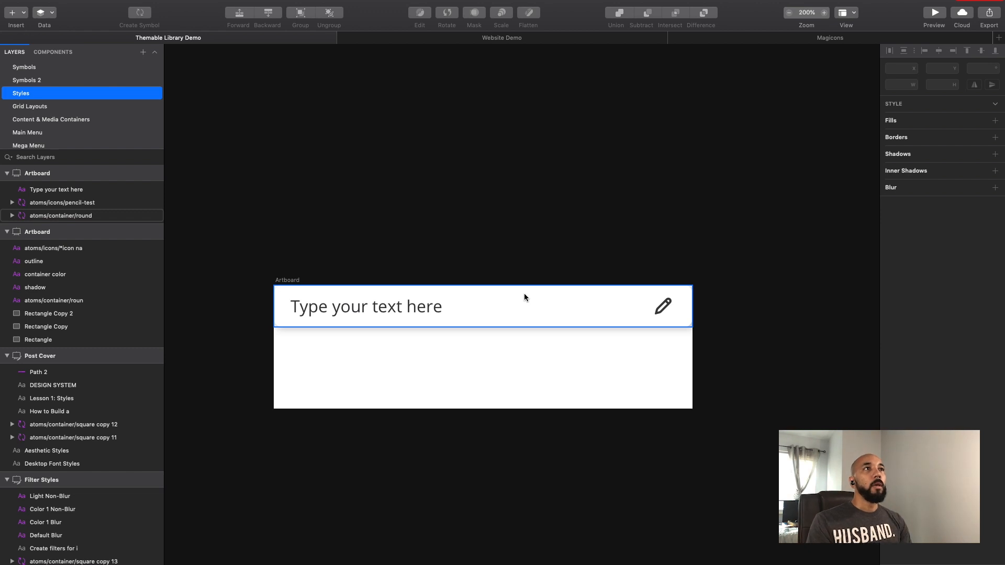
Duplicate the rounded container directly beneath the original and resize the copy to 152 wide and 15 high.
drag(523, 296, 524, 338)
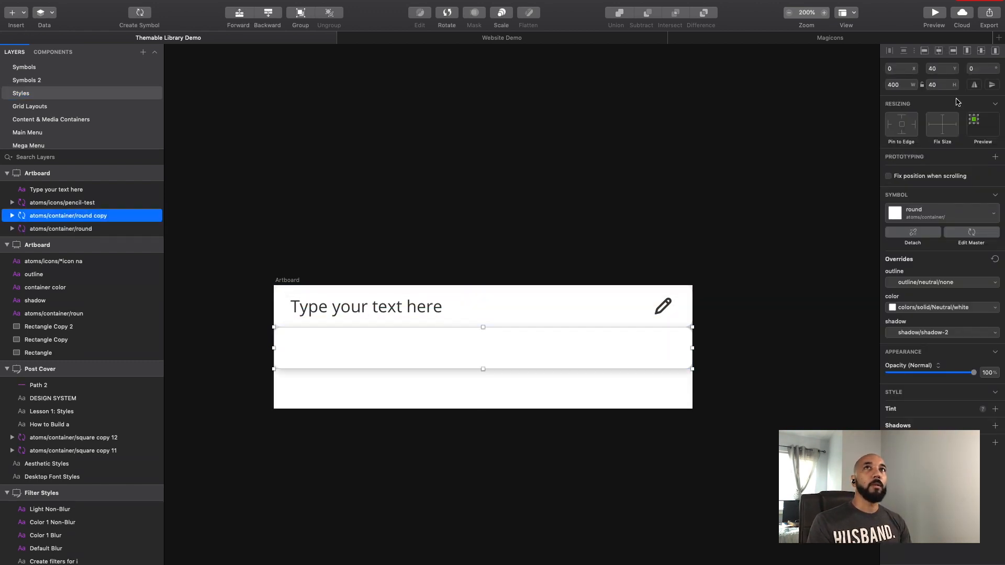
click(938, 85)
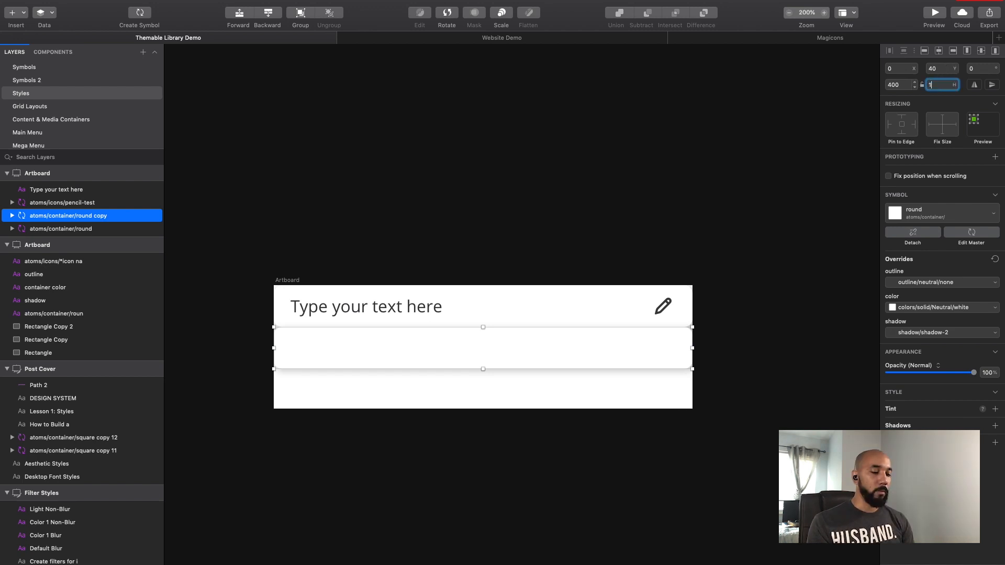
text(15)
key(Return)
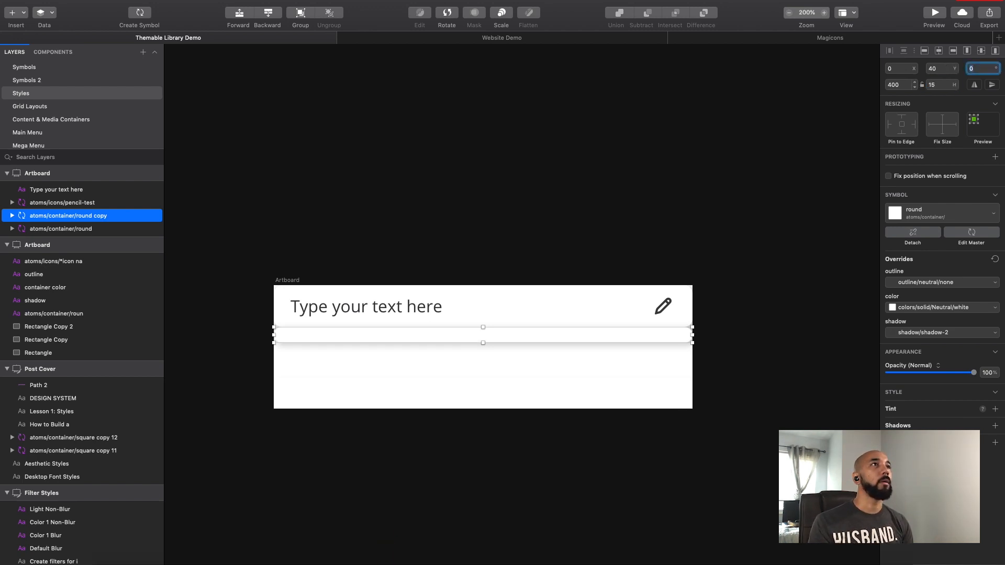
drag(692, 335, 432, 341)
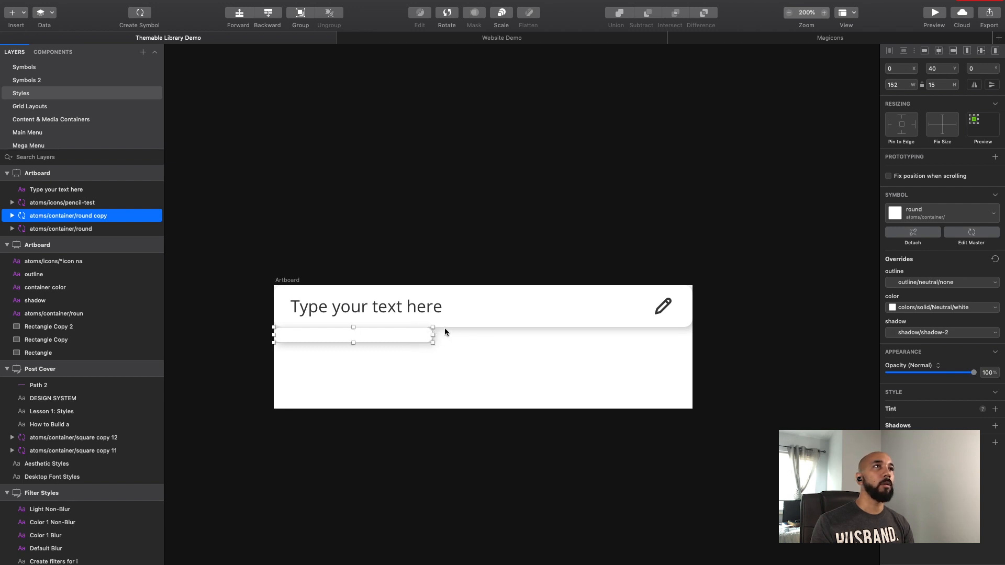
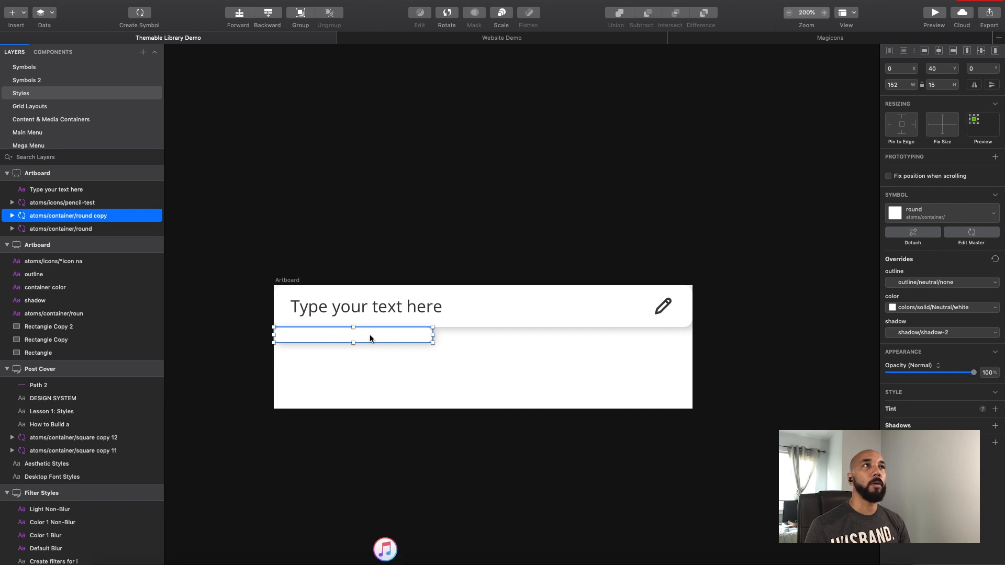
Move the small container copy down 4 px to Y 44, leaving a gap below the main container.
key(Down)
key(Down)
key(Down)
key(Down)
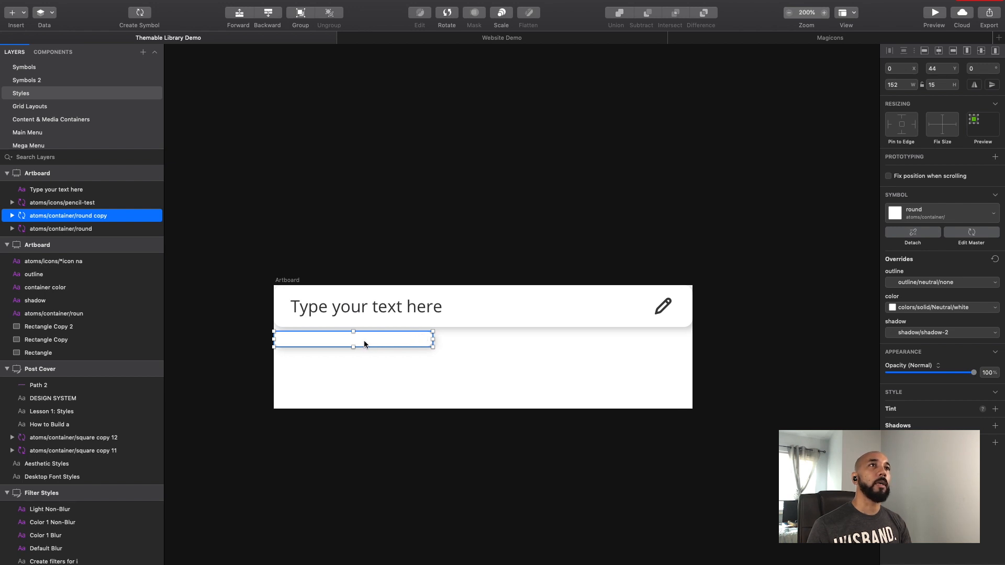
Add a text layer reading "informational text" over the small container at X 16 and Y 40.
key(t)
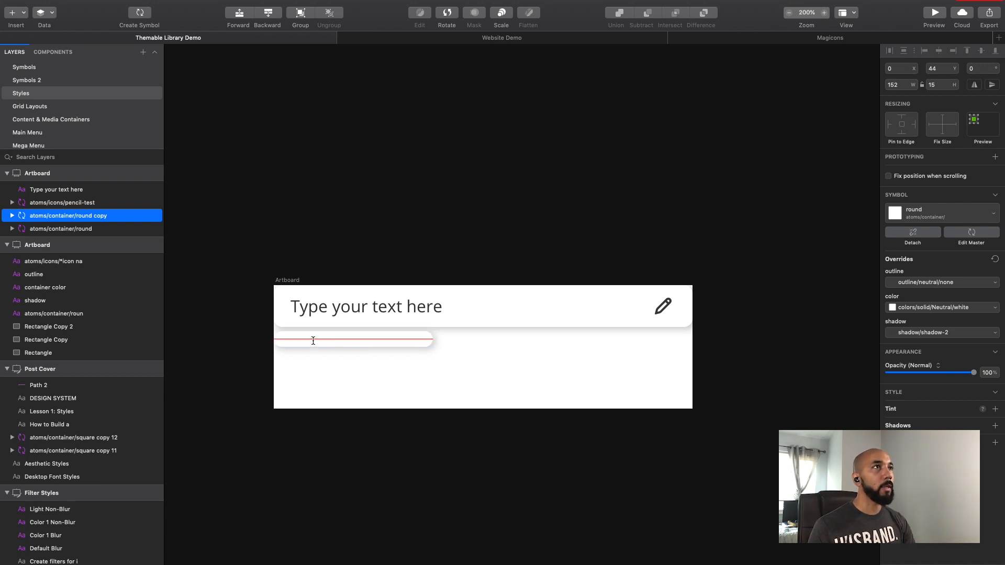
click(293, 339)
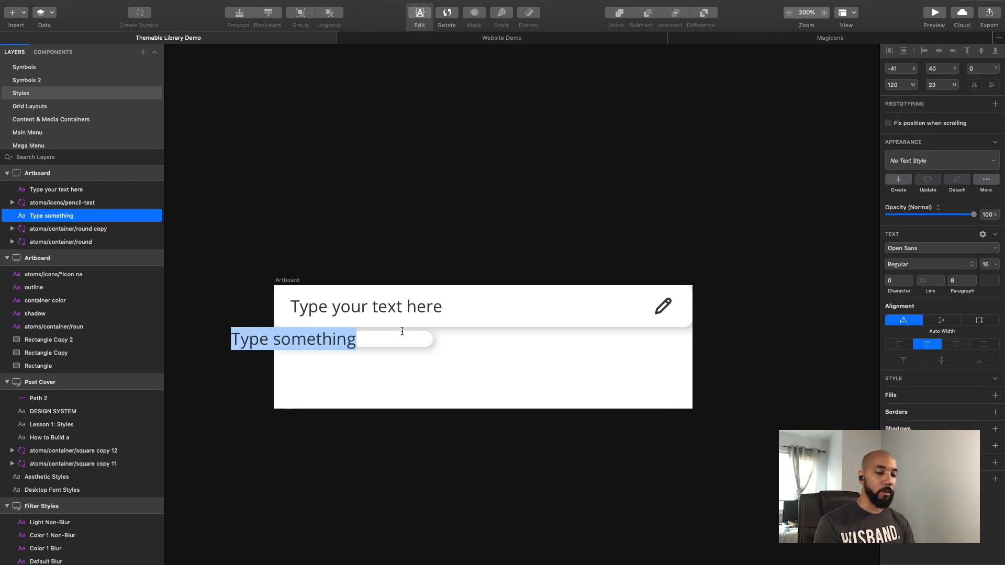
text(informational )
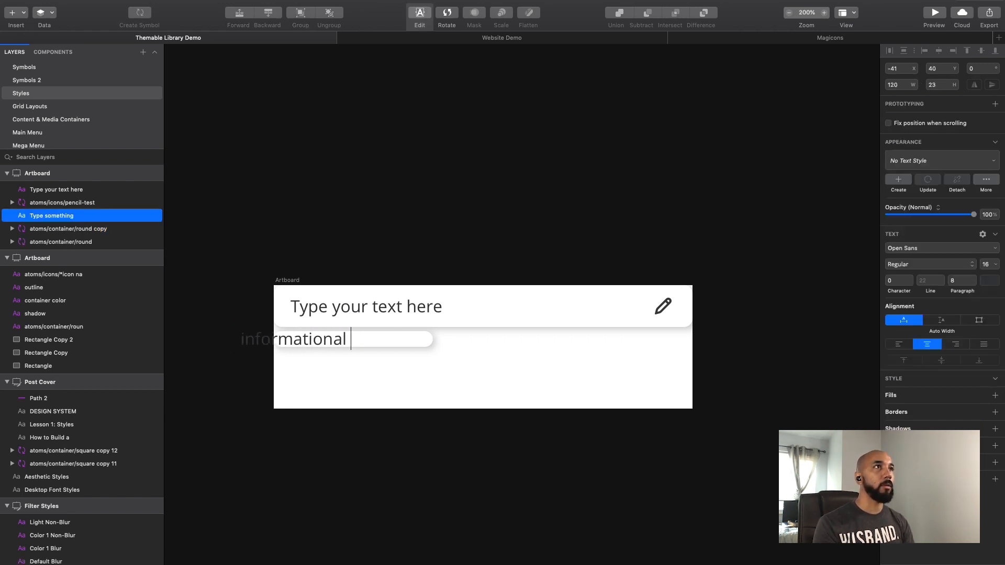
text(text)
key(Escape)
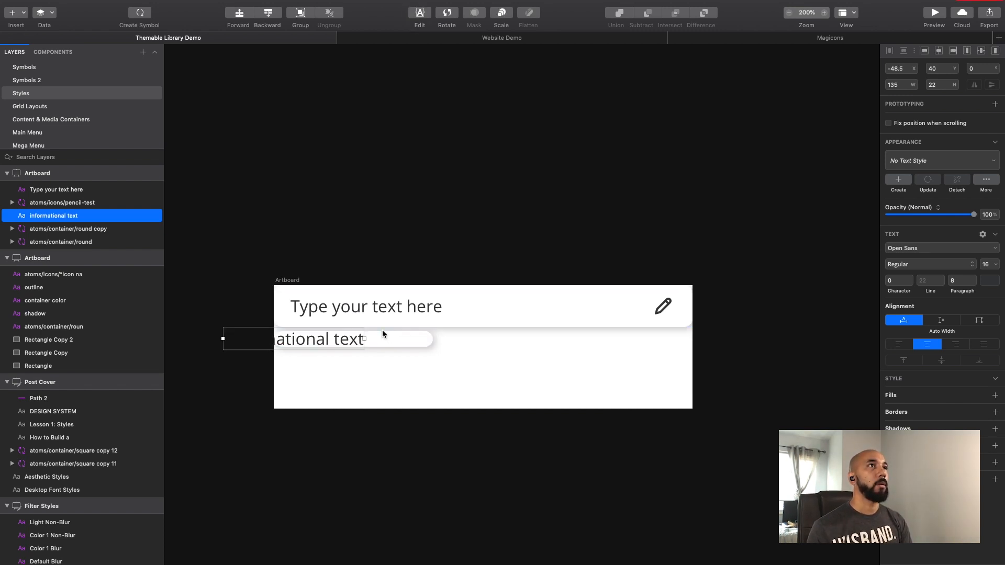
drag(303, 341, 372, 341)
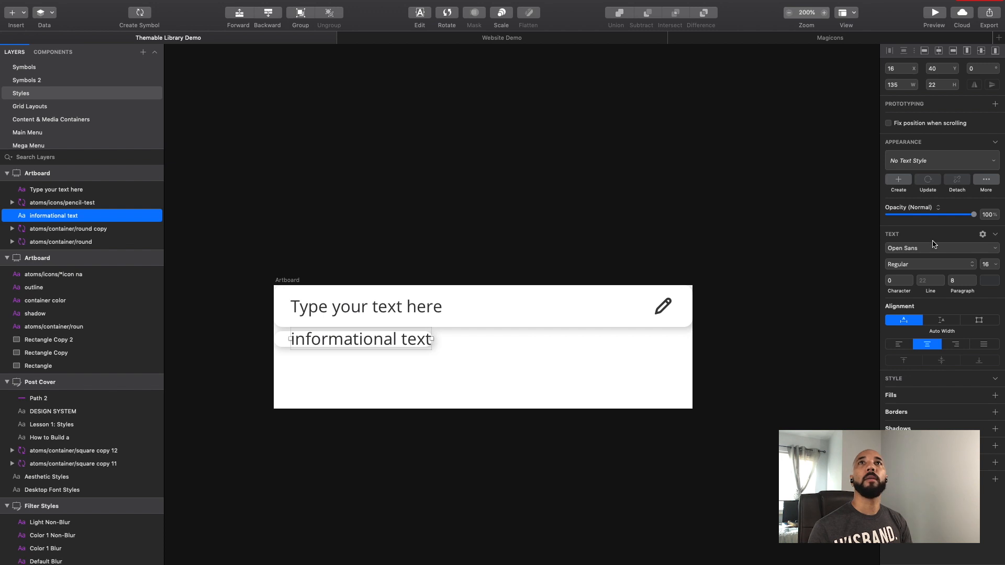
Apply the document text style desktop & tablet/caption/dark/left/regular to the informational text and align it with the small container at Y 44.
click(938, 157)
mouse_move(937, 193)
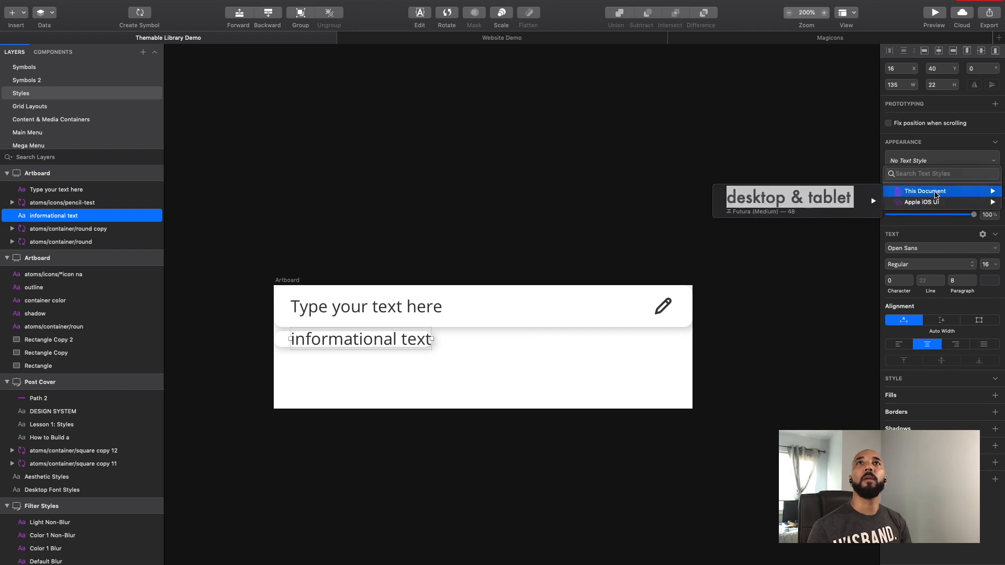
mouse_move(811, 196)
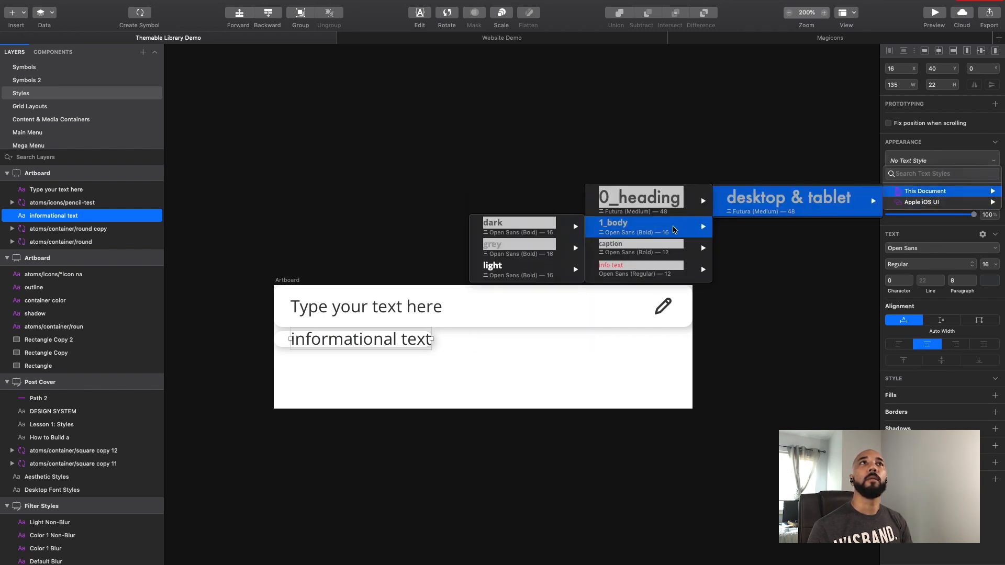
mouse_move(673, 241)
mouse_move(514, 256)
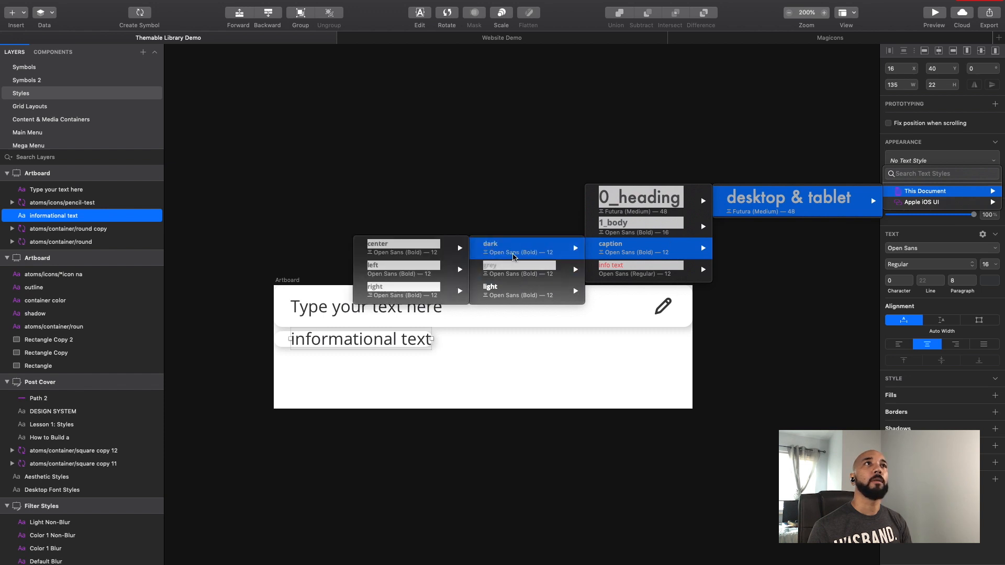
mouse_move(414, 260)
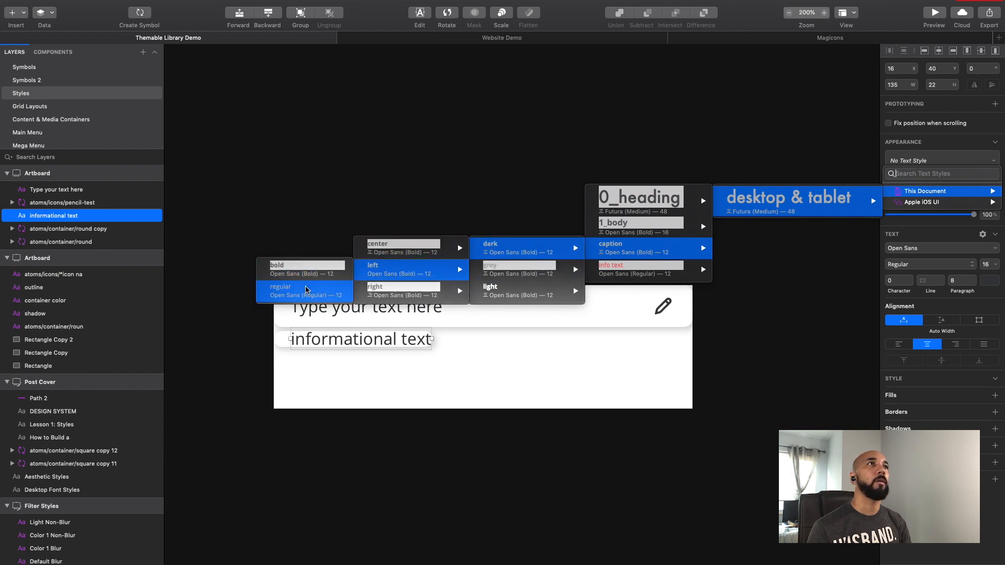
click(309, 284)
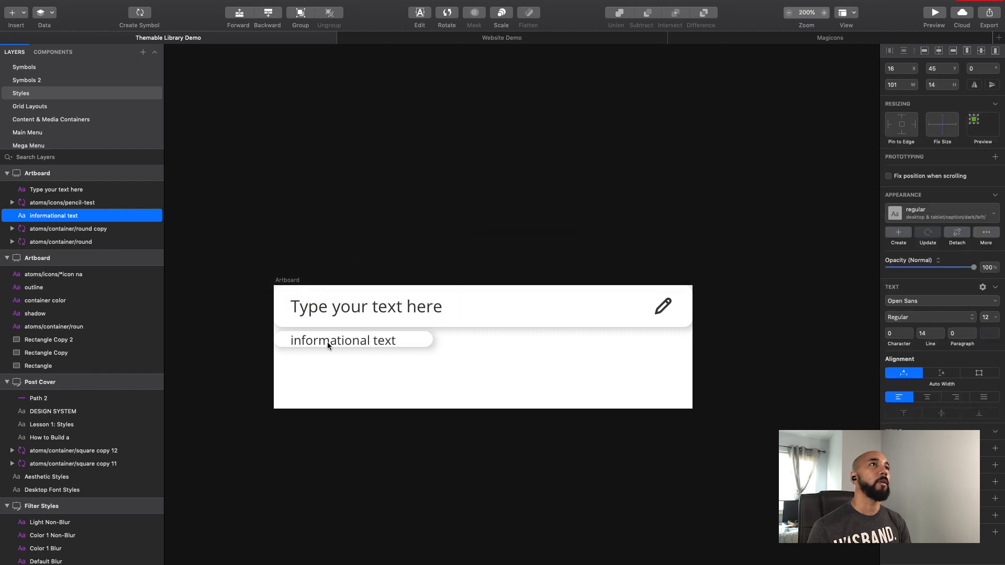
drag(328, 341, 328, 341)
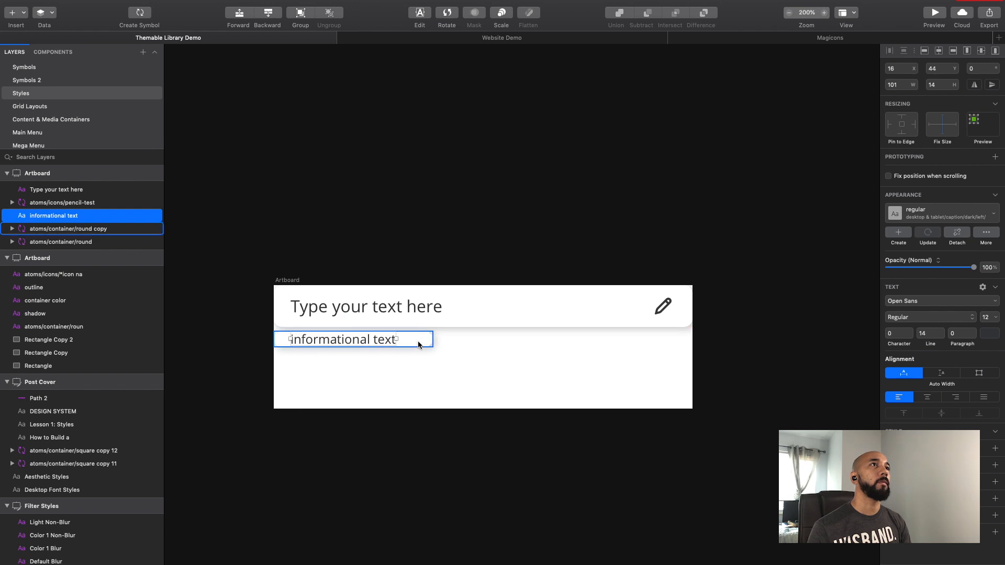
Centre the informational text vertically with its small container and set the container's color override to colors/solid/notifications/error.
shift+click(421, 341)
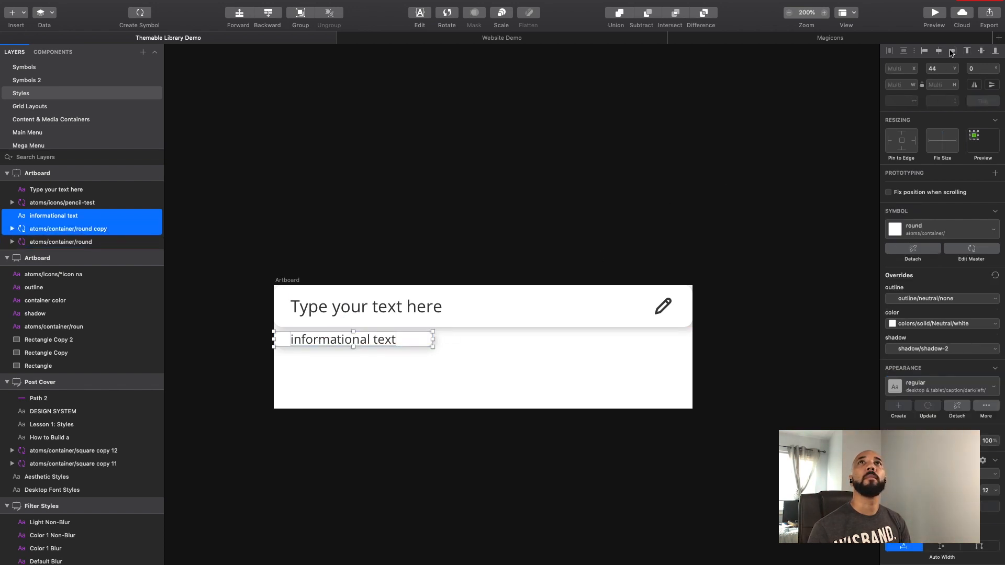
click(980, 51)
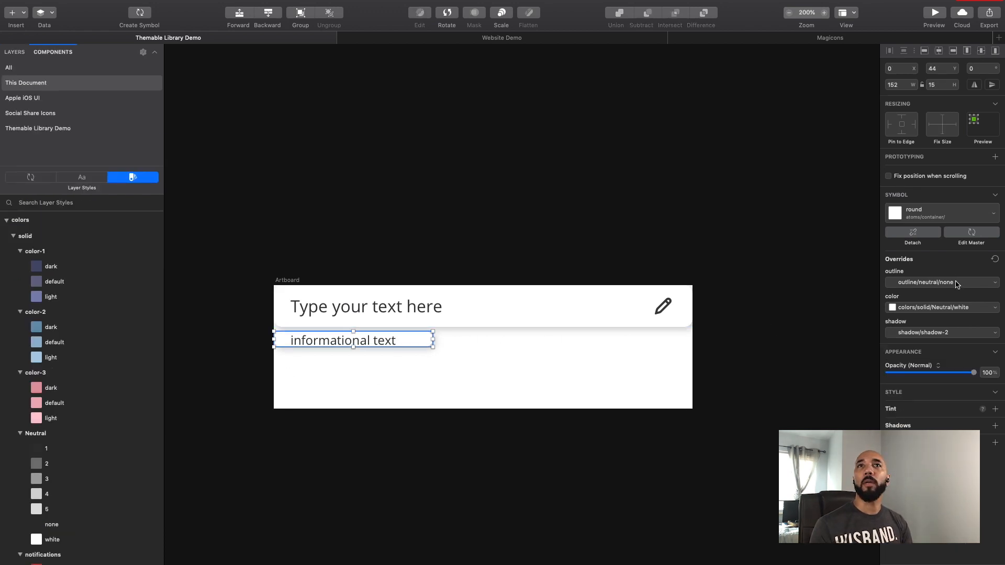
click(947, 308)
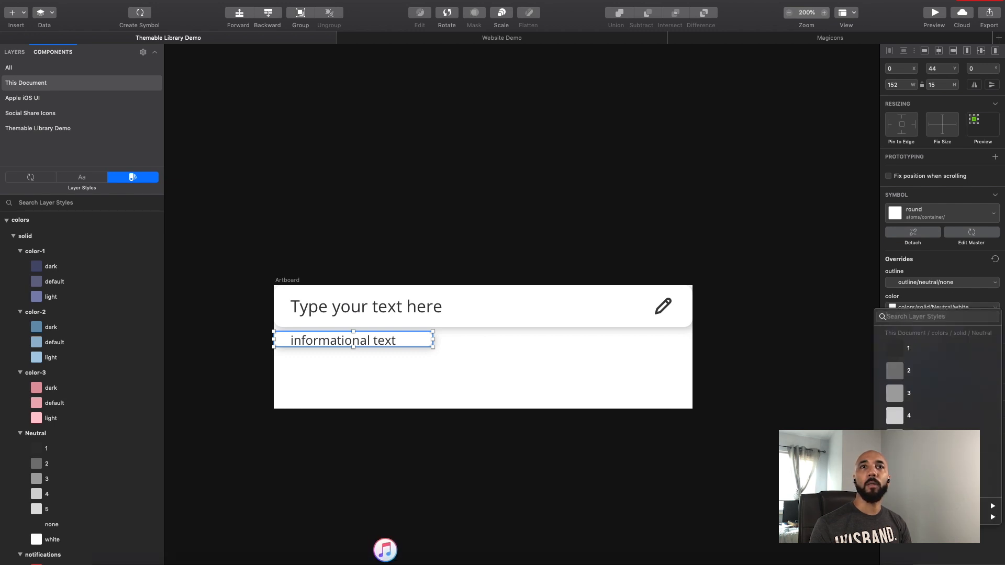
mouse_move(941, 506)
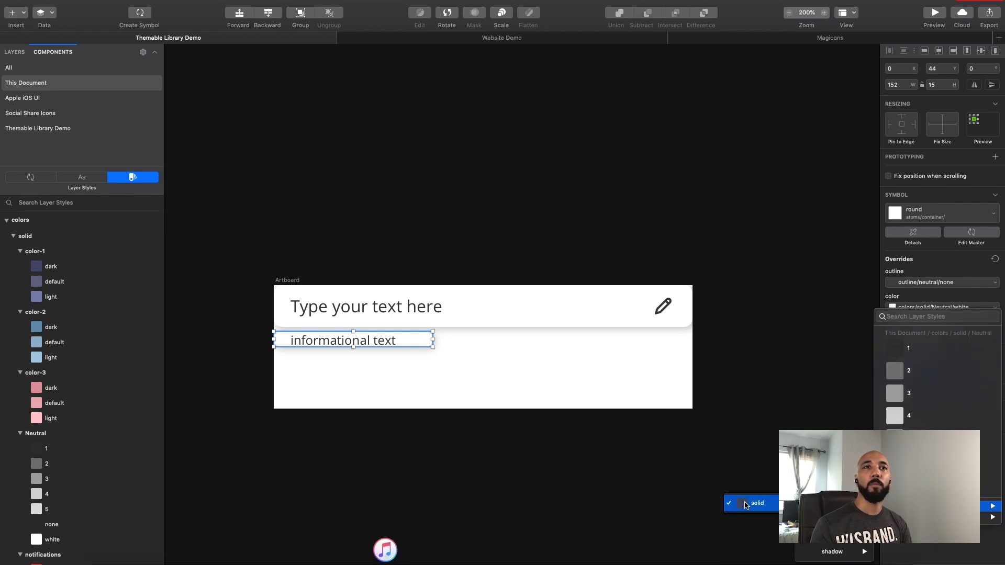
mouse_move(753, 503)
mouse_move(683, 541)
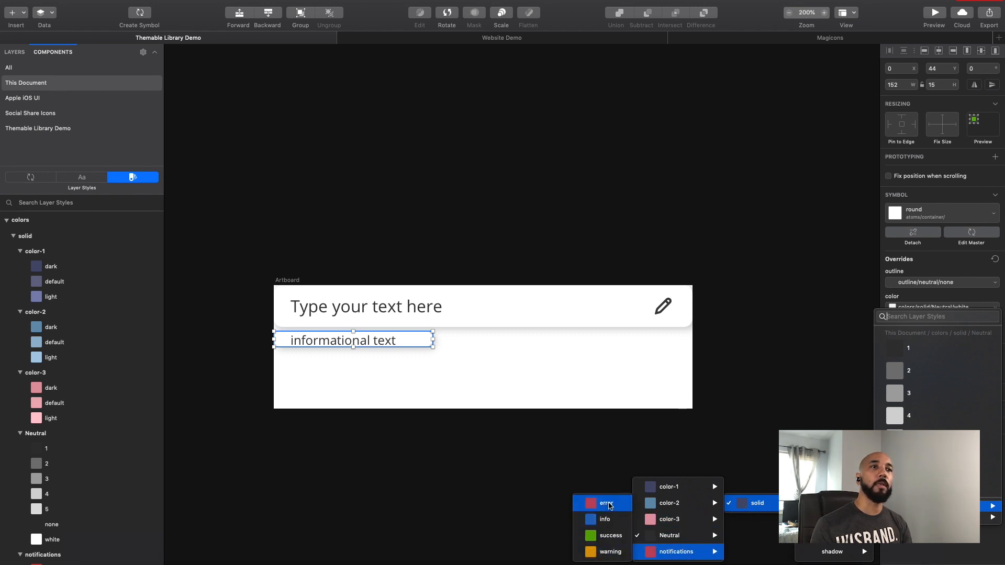
click(611, 504)
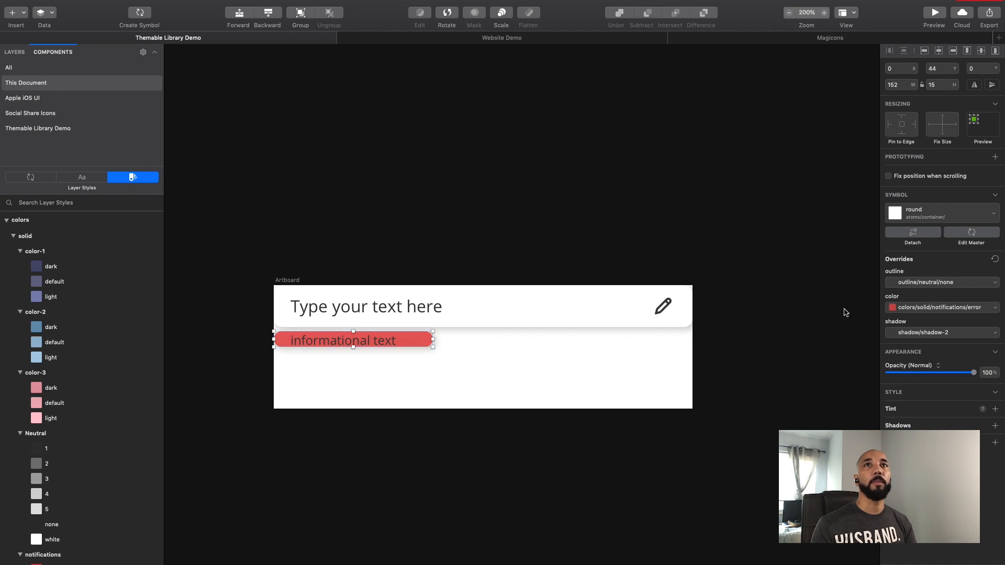
Try the colors/solid/notifications/success color override on the small container and undo it.
click(929, 308)
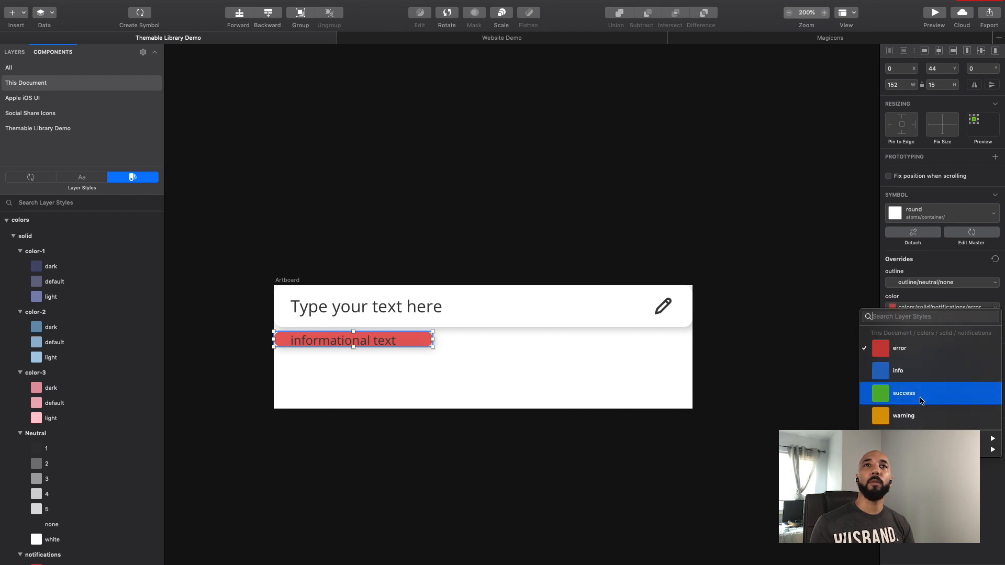
click(922, 401)
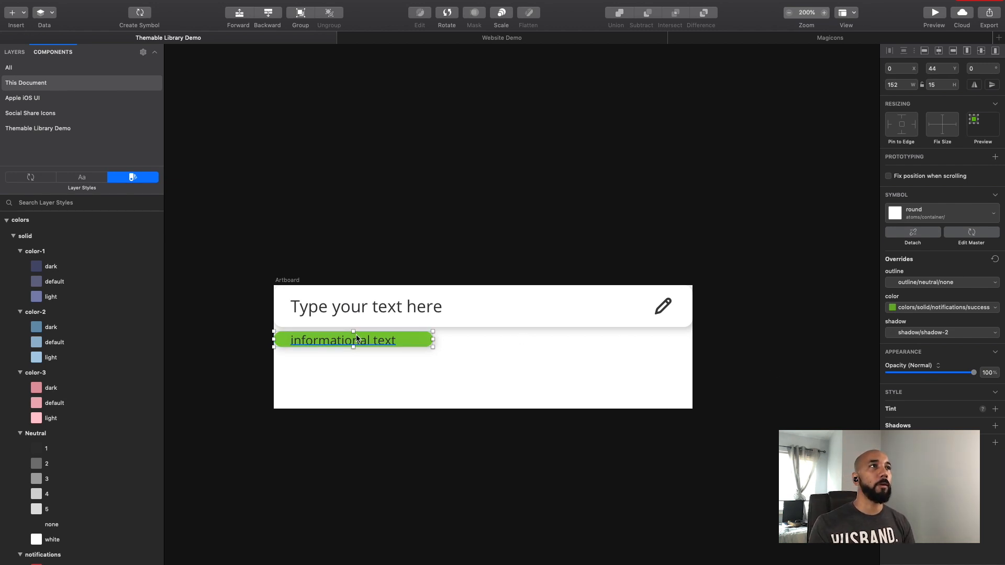
key(super+z)
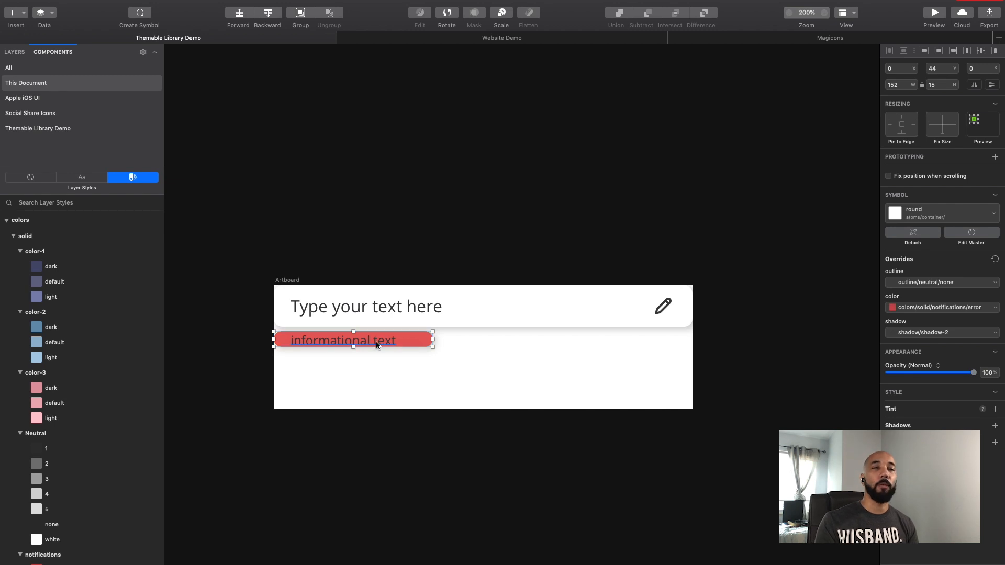
Apply the document text style desktop & tablet/caption/light/left/regular to the informational text.
click(403, 338)
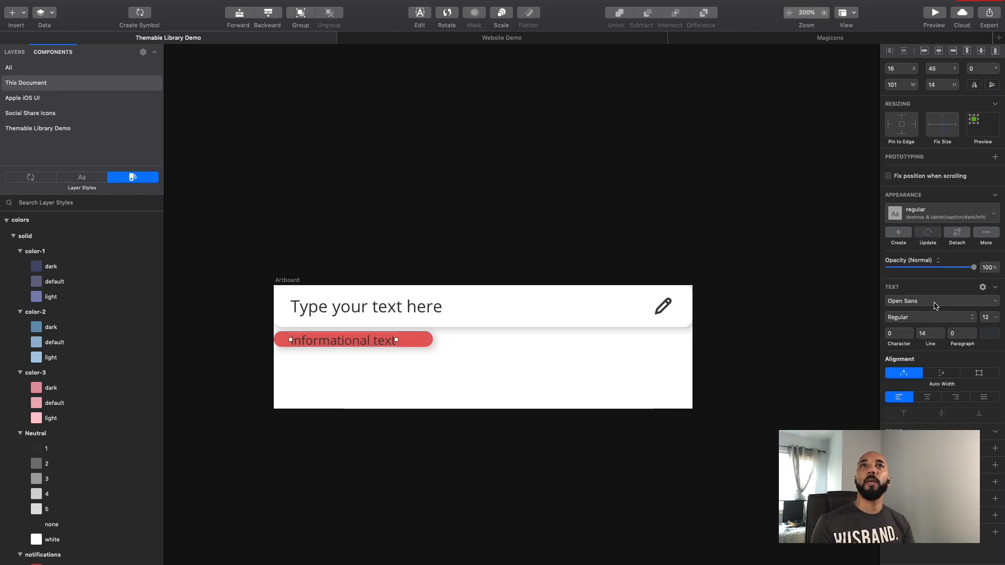
click(922, 214)
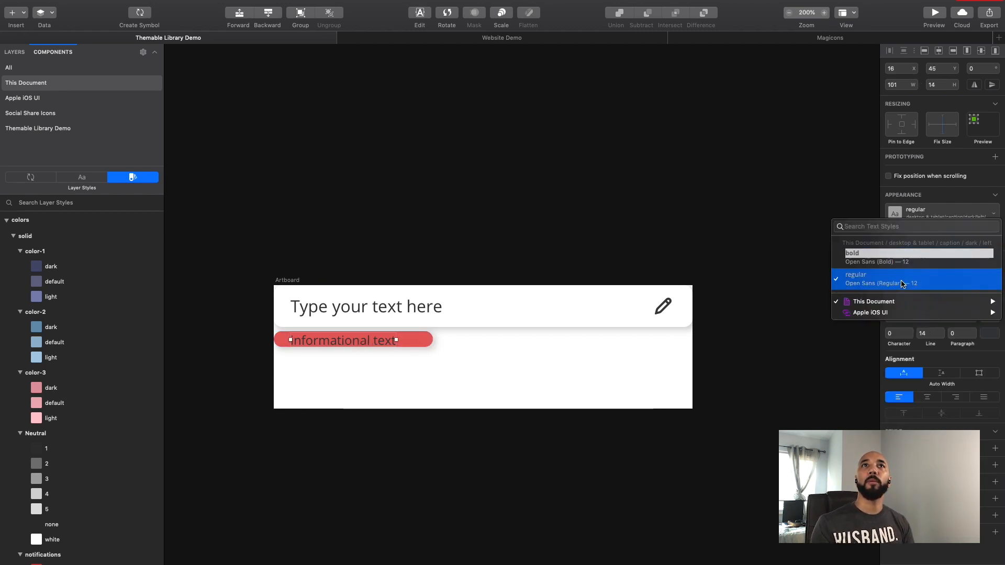
mouse_move(896, 302)
mouse_move(739, 310)
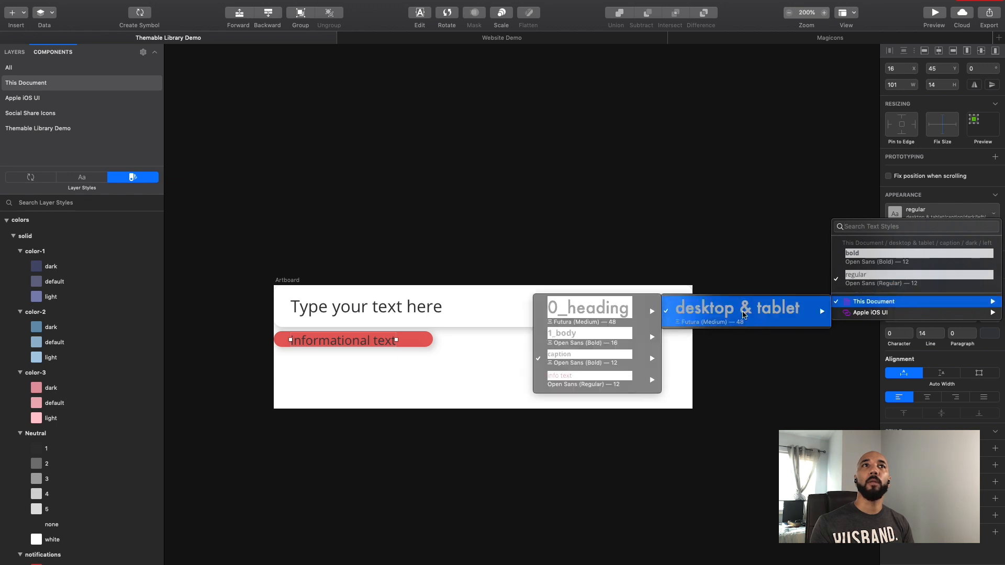
mouse_move(613, 359)
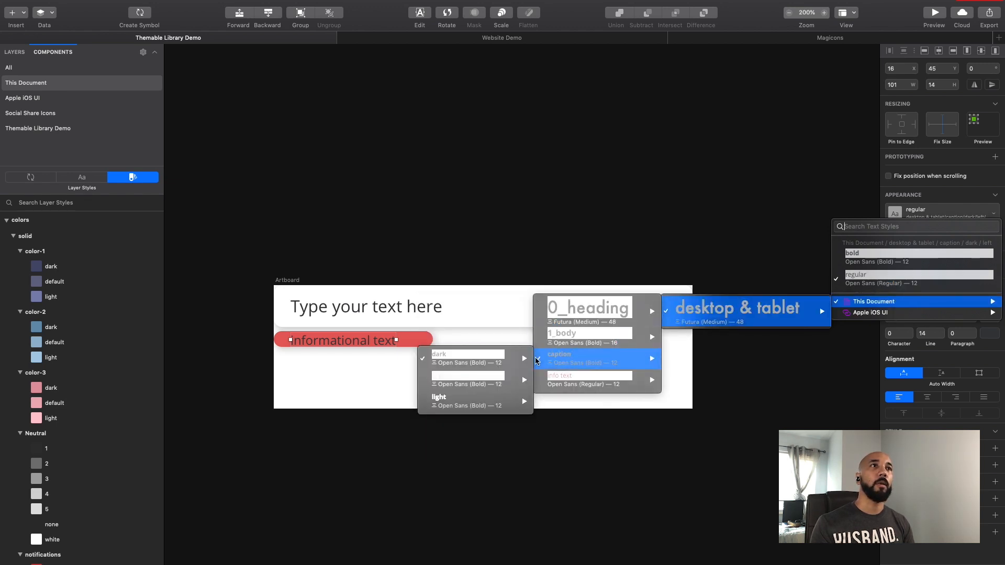
mouse_move(483, 402)
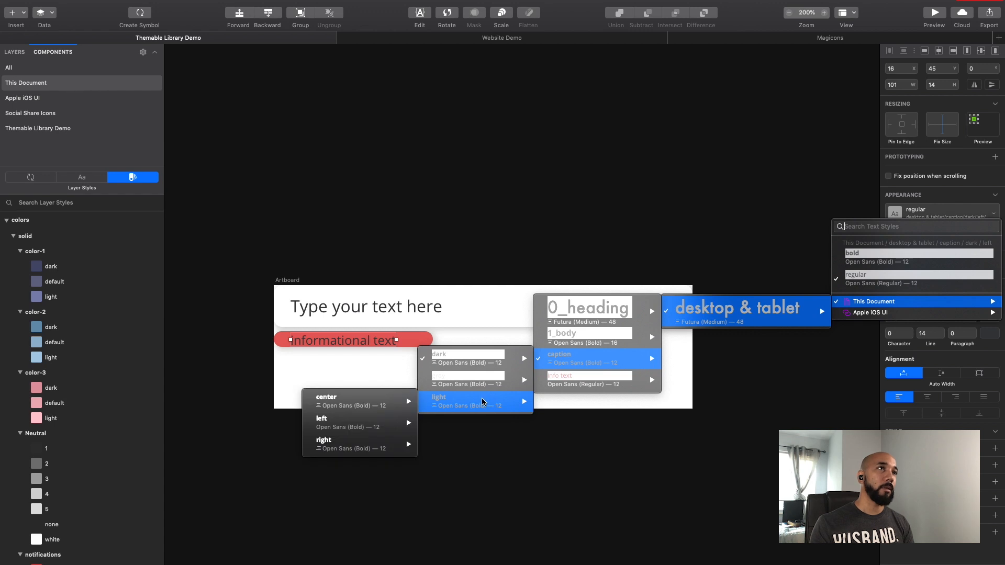
mouse_move(366, 421)
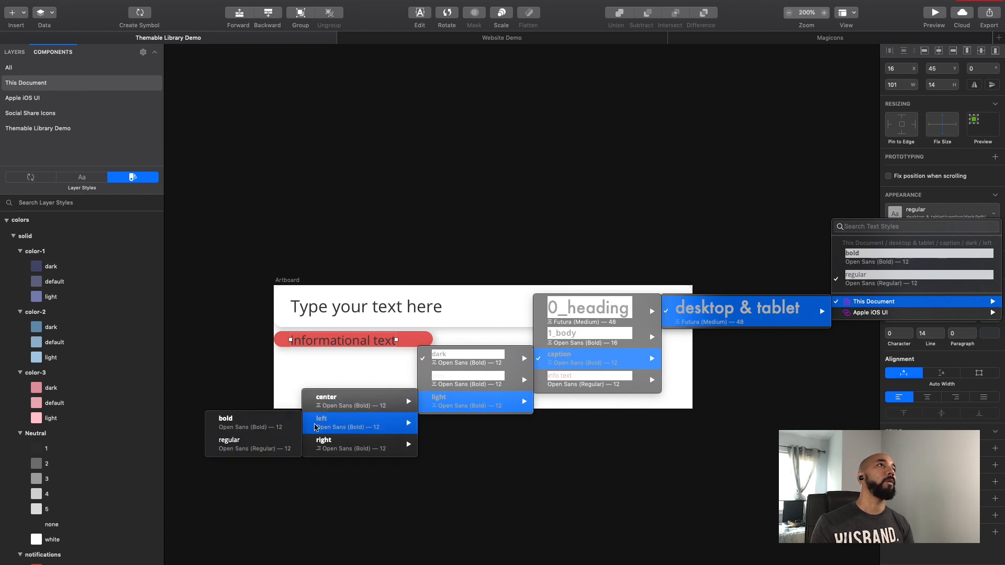
click(234, 432)
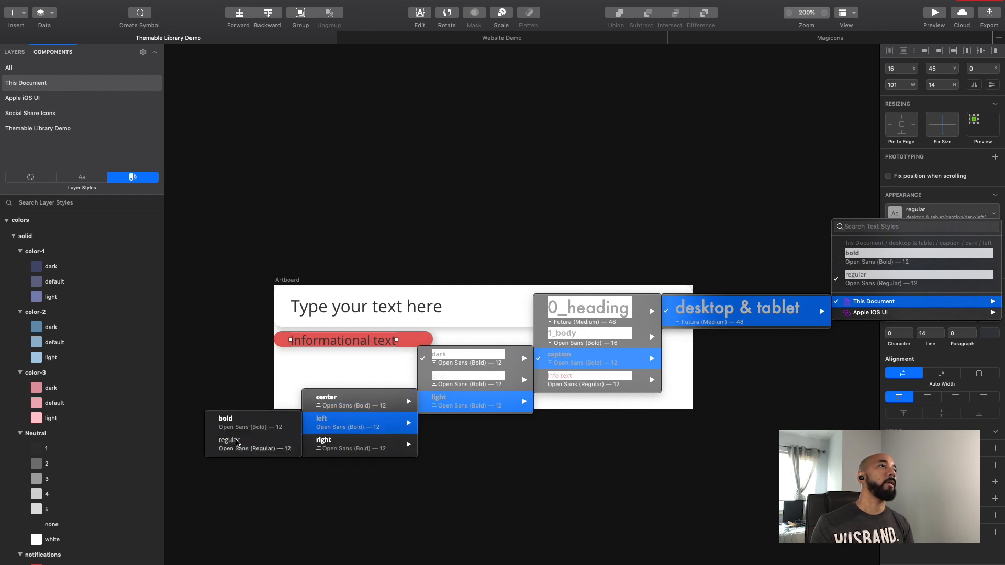
click(227, 391)
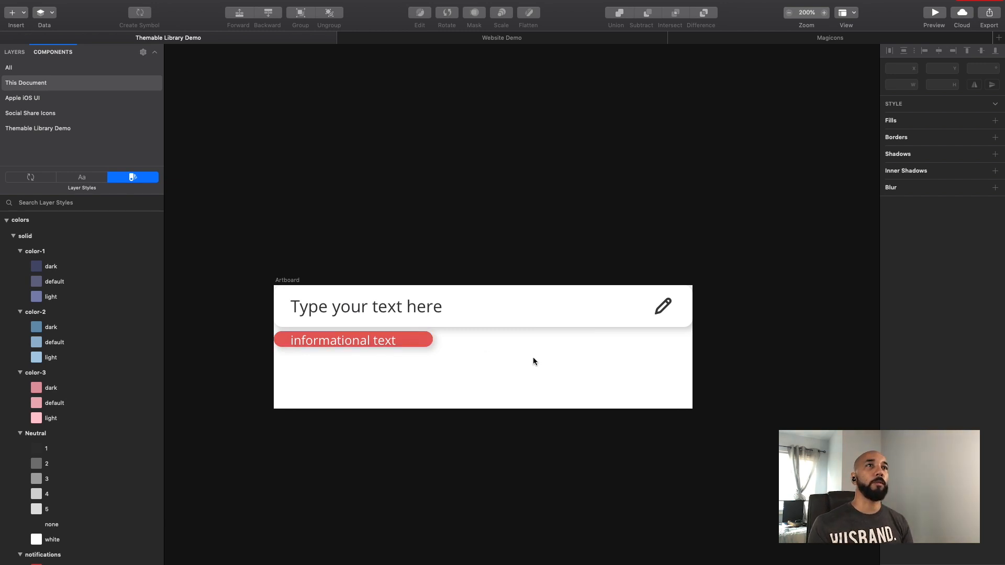
Shorten the text-field artboard from its lower edge to 400 × 59 so it ends at the small container.
click(292, 287)
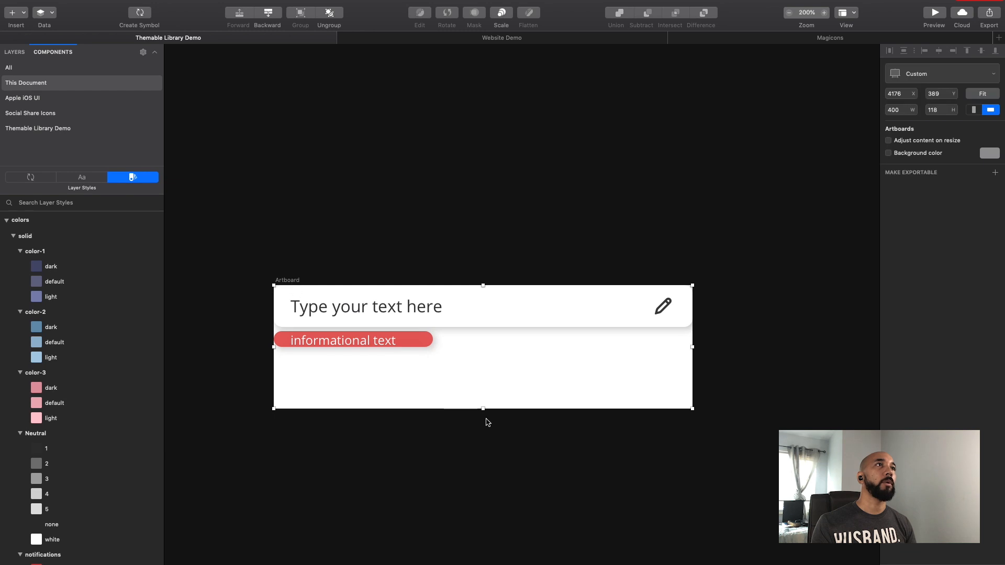
drag(483, 409, 482, 347)
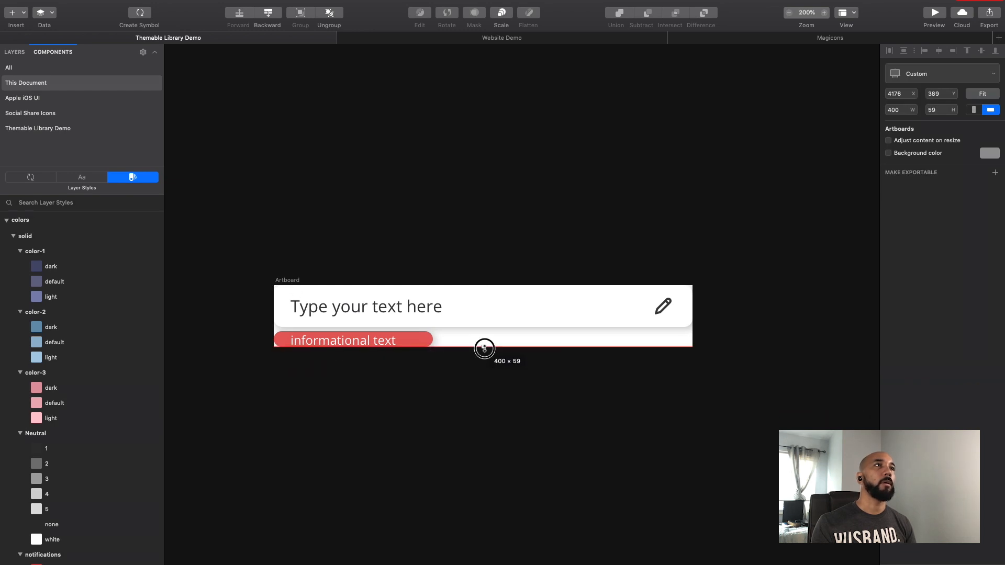
click(440, 475)
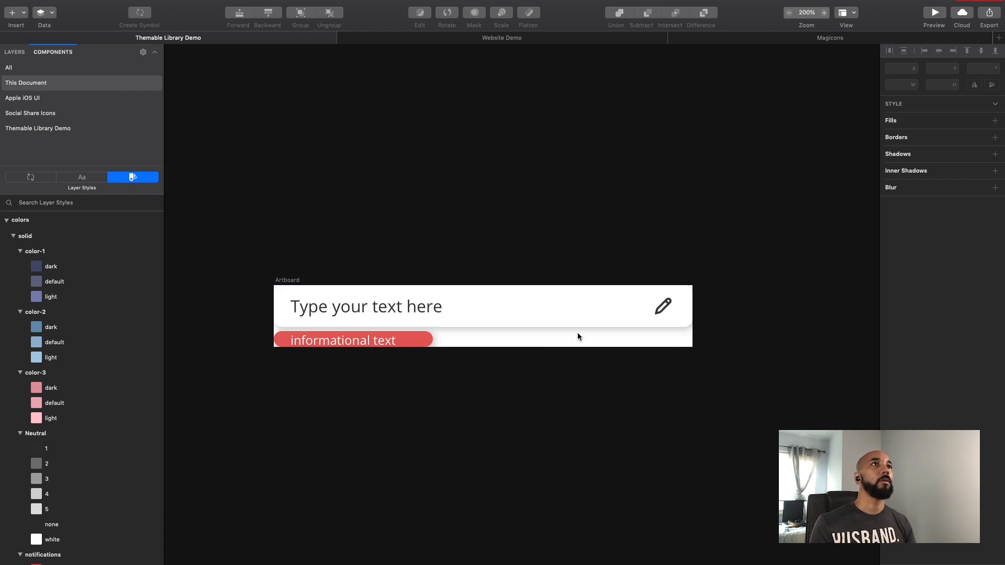
right_click(446, 314)
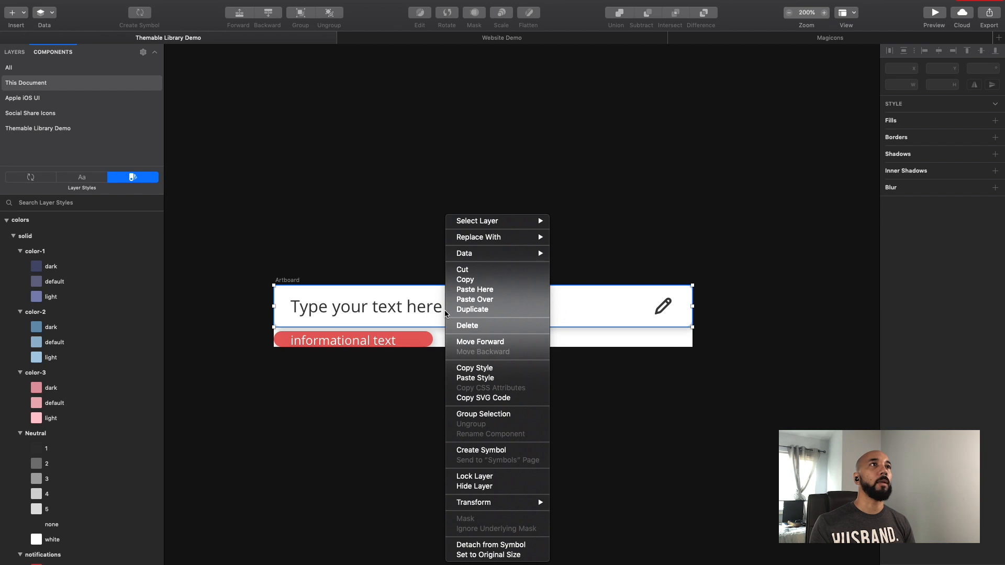
click(368, 349)
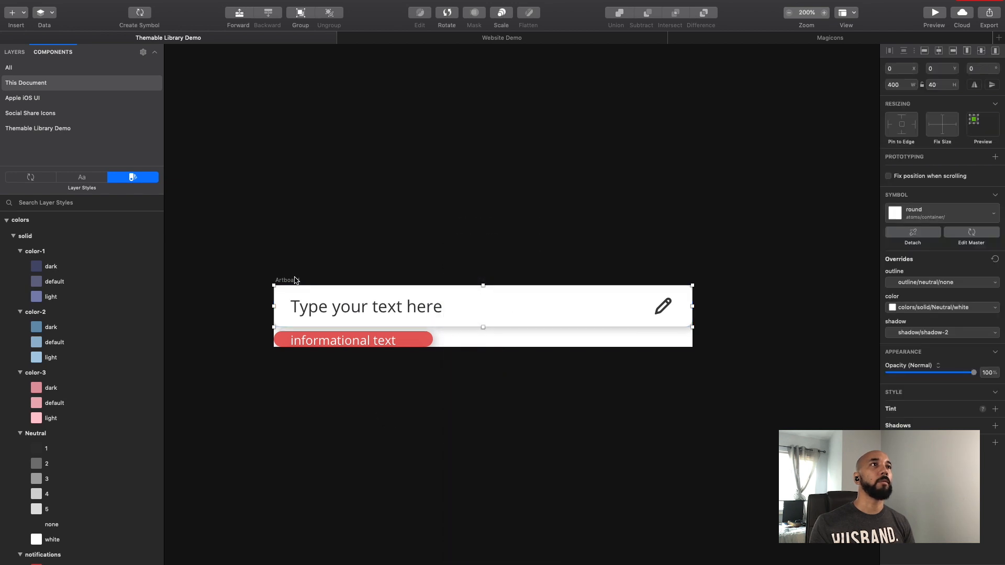
click(289, 279)
right_click(508, 332)
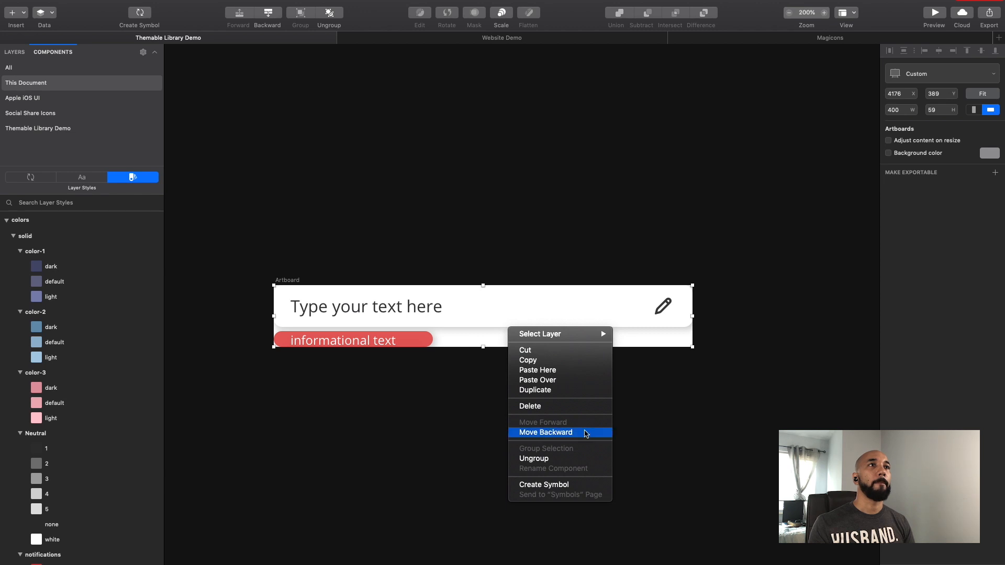
click(465, 443)
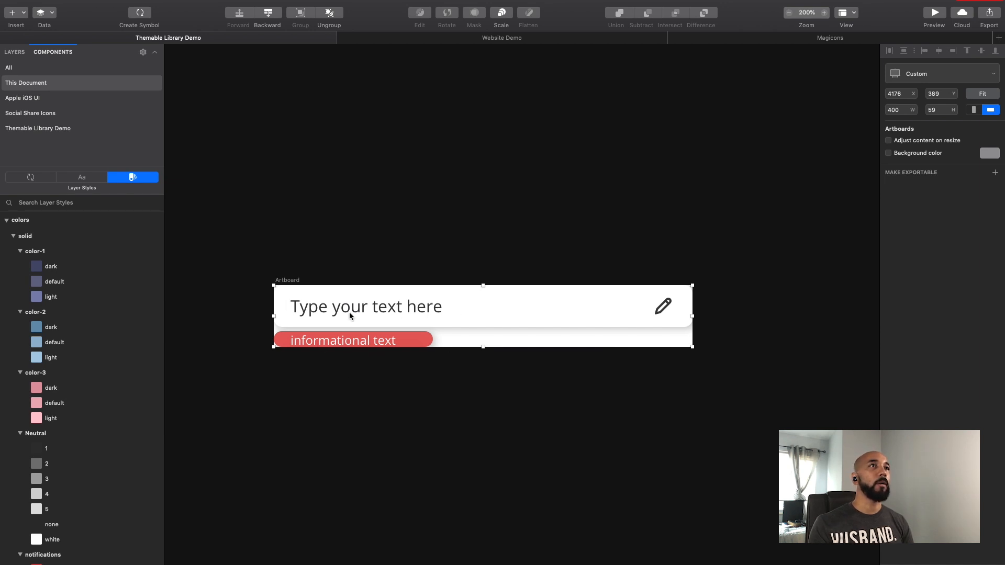
Move all the text-field layers out of the artboard onto the canvas below it and delete the emptied artboard.
drag(234, 298, 702, 358)
drag(466, 303, 477, 393)
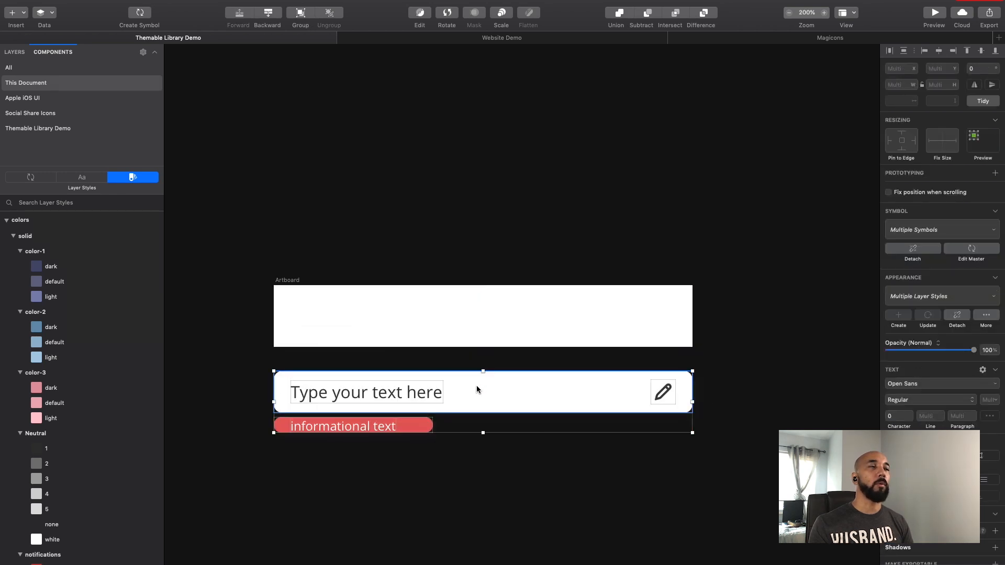
click(292, 281)
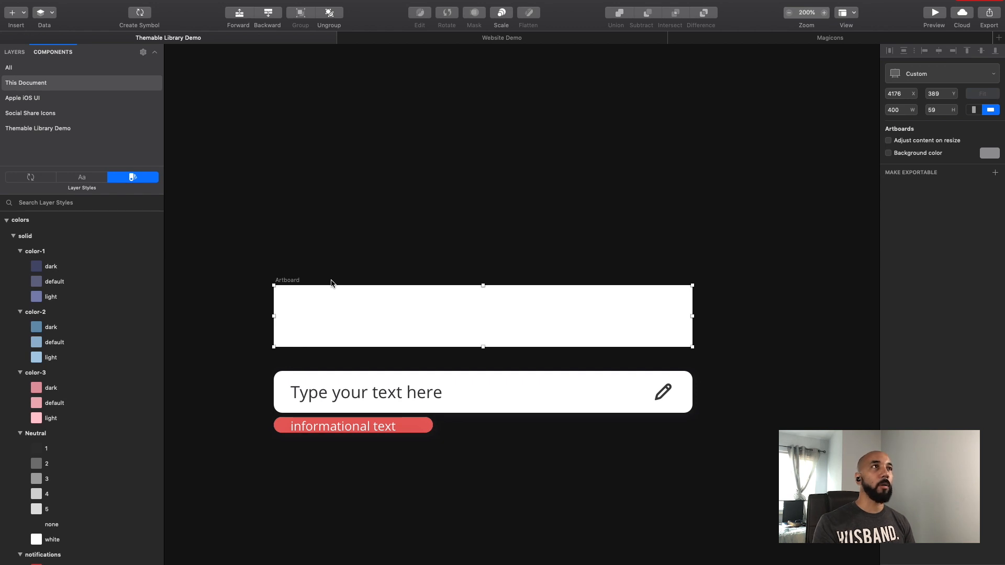
key(Delete)
Create a symbol named molecules/input/default from all five text-field layers, with No Layout and sent to the Symbols page.
drag(239, 348, 705, 449)
right_click(516, 396)
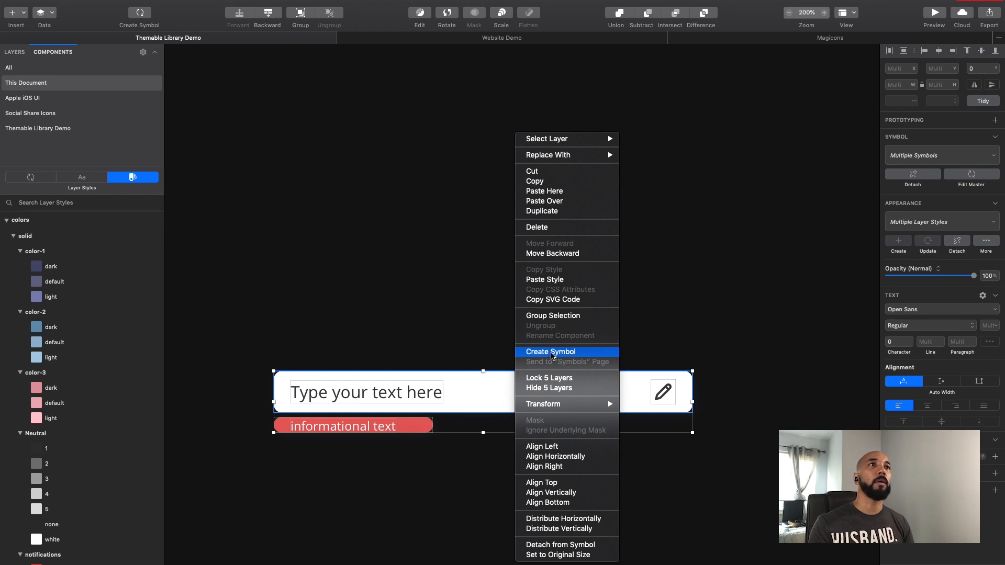
click(552, 355)
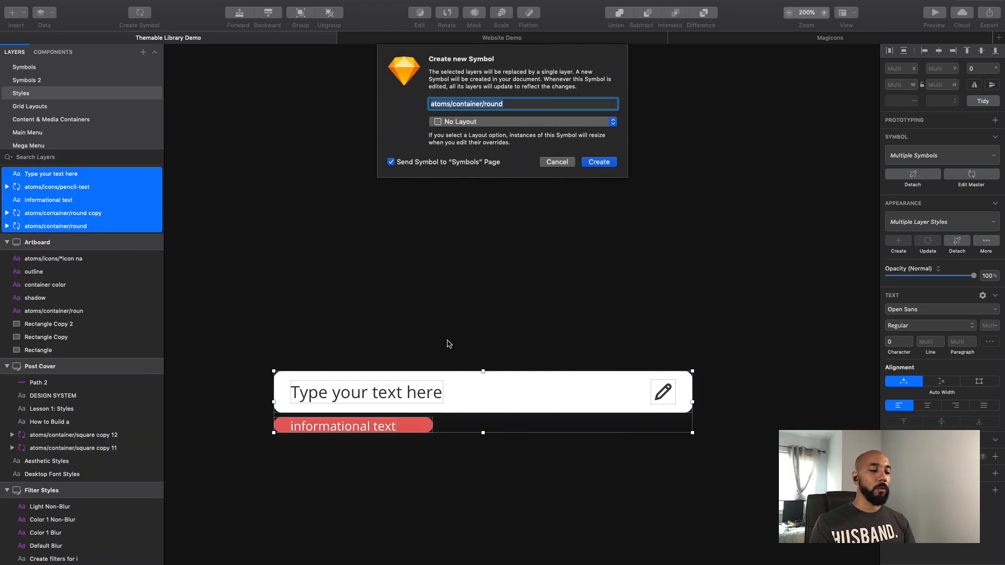
text(mo)
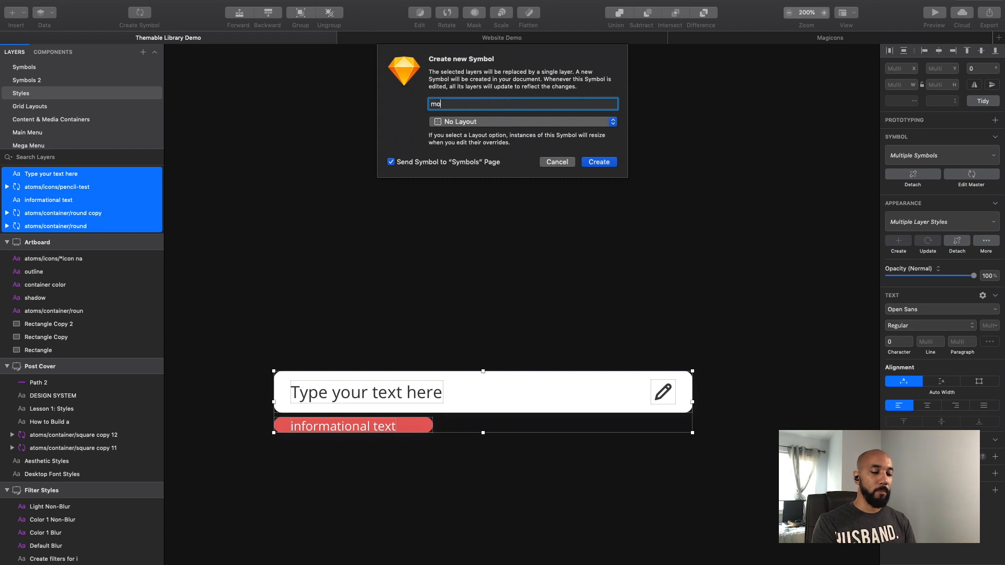
text(lecules/input/default)
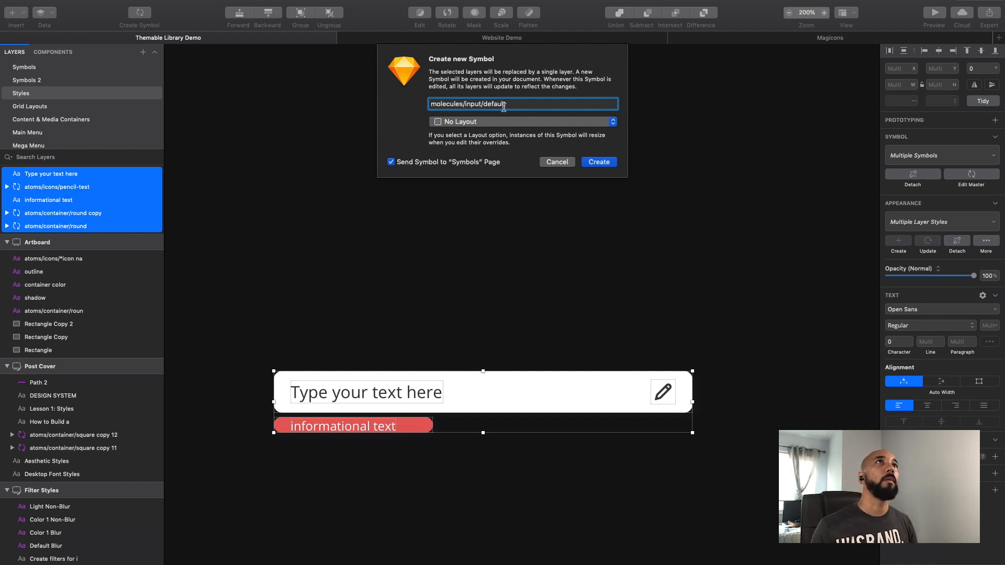
click(603, 163)
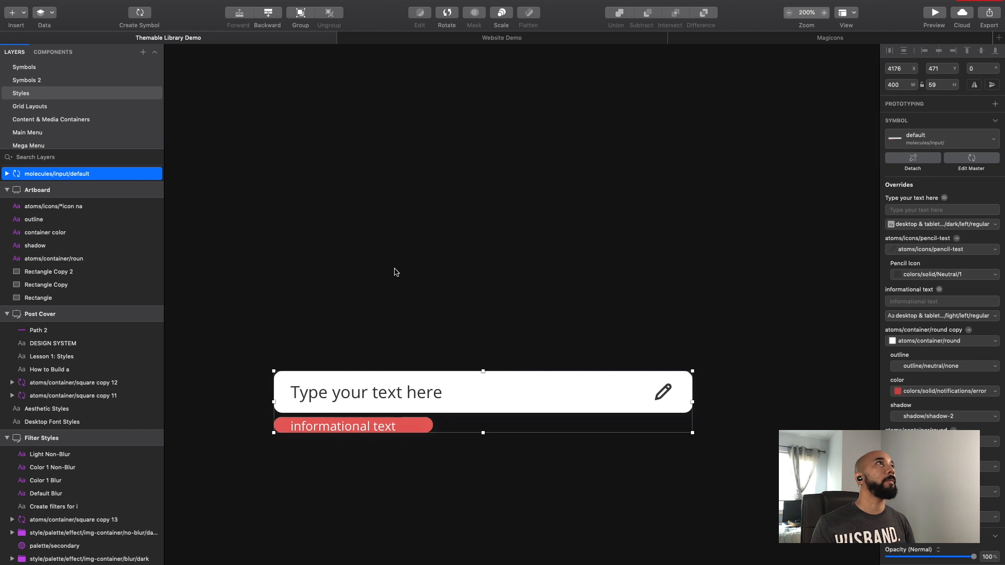
View the master of the molecules/input/default symbol and return to its instance on the Styles page.
click(433, 273)
click(430, 380)
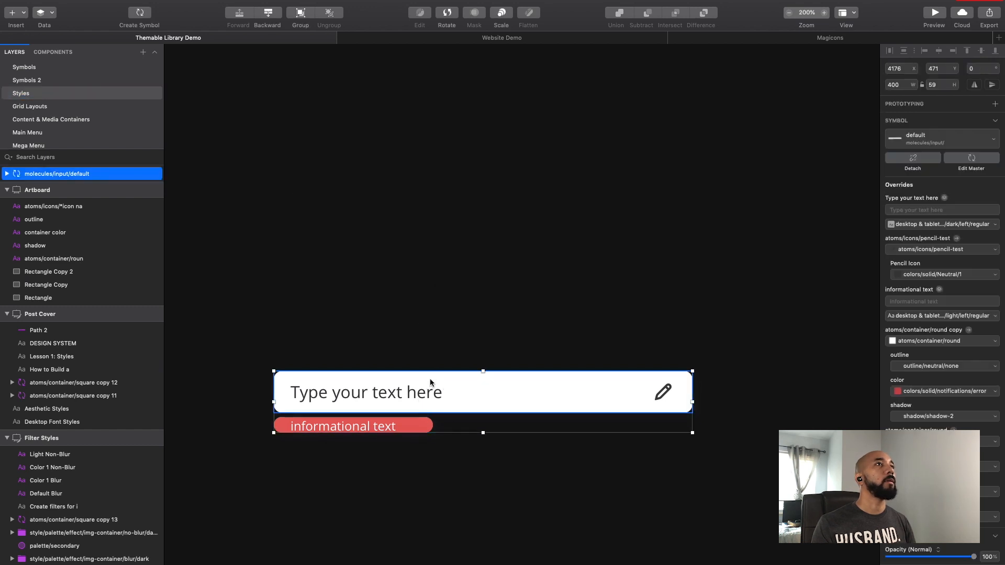
double_click(430, 380)
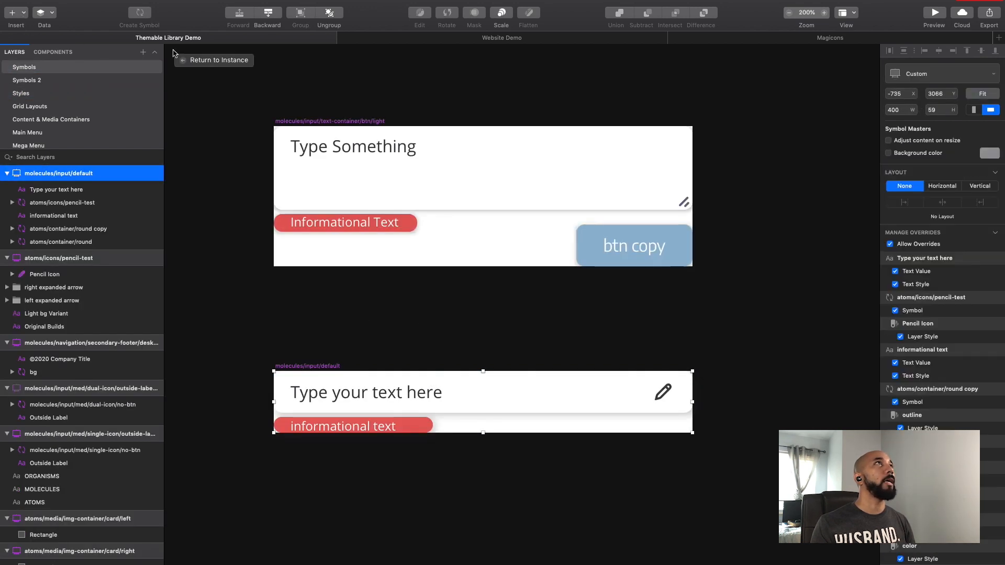
click(226, 61)
click(477, 312)
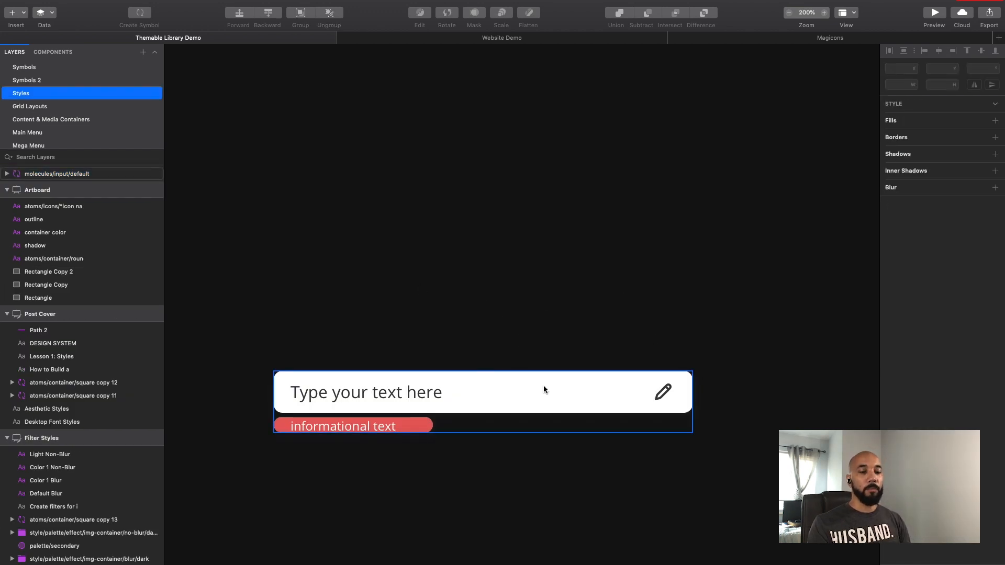
key(super+minus)
key(super+minus)
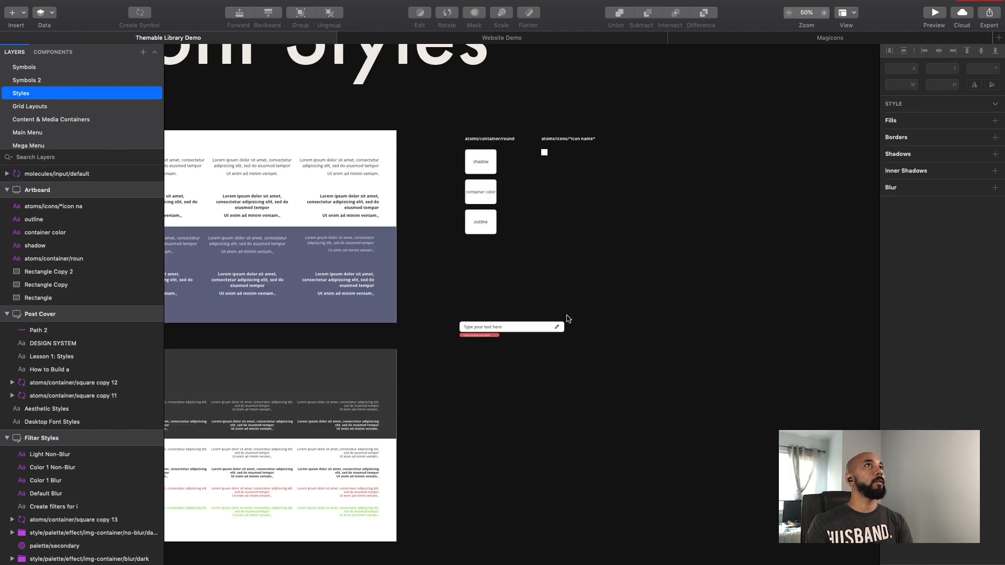
Open the master of the molecules/input/default symbol from its instance on the canvas.
click(498, 333)
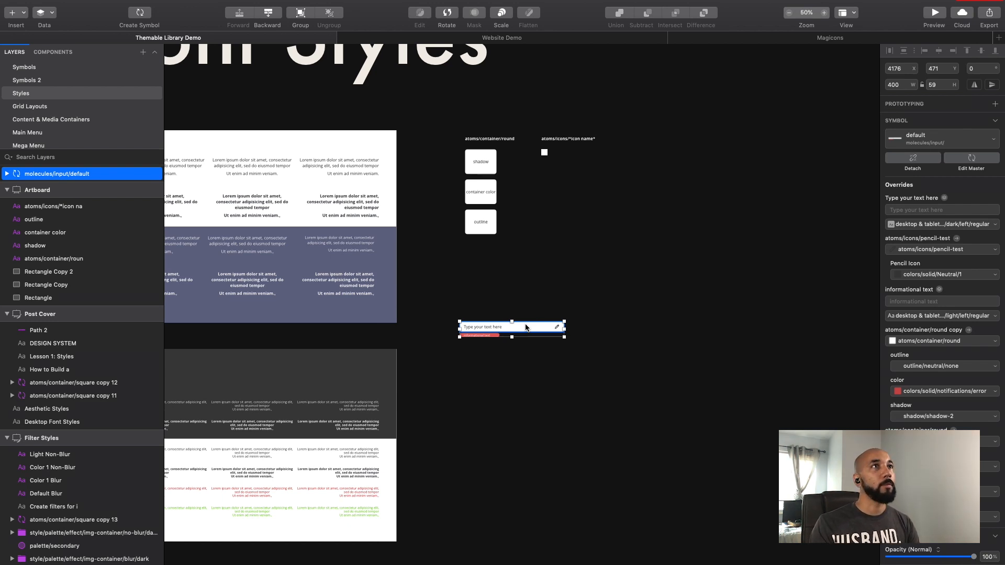
double_click(526, 327)
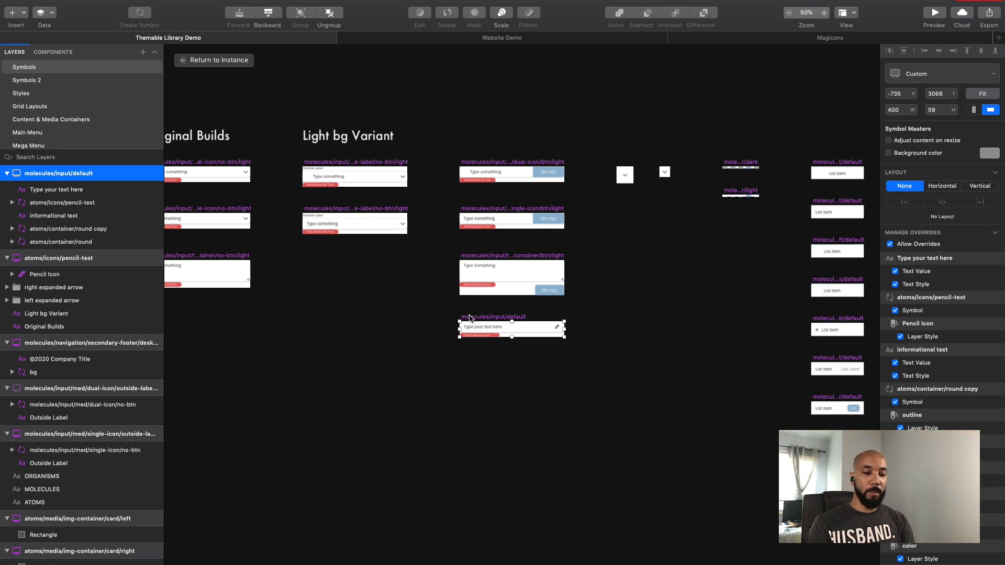
key(super+plus)
key(super+plus)
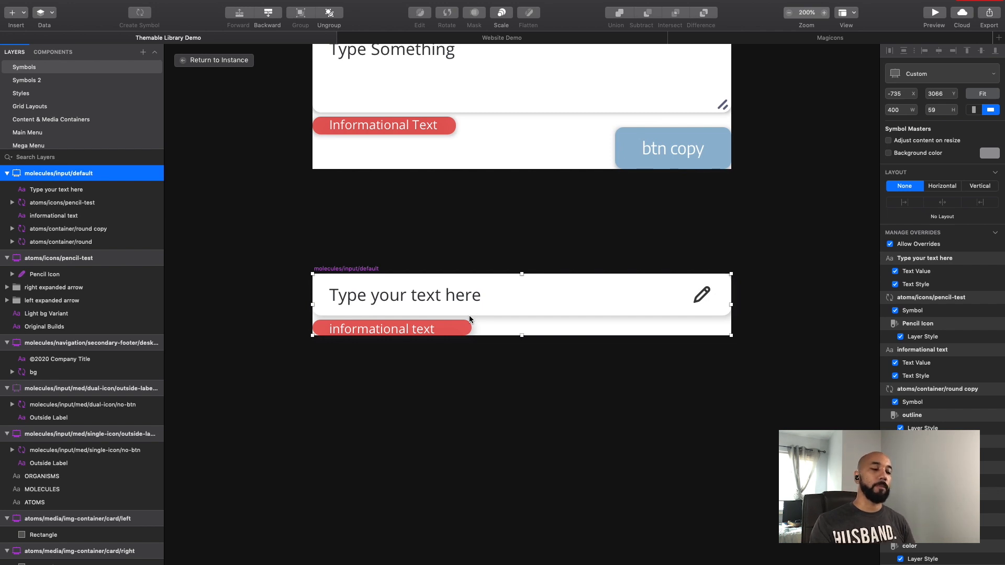
Narrow the red caption container in the master to 133 wide and move the informational text to Y 44.
click(392, 260)
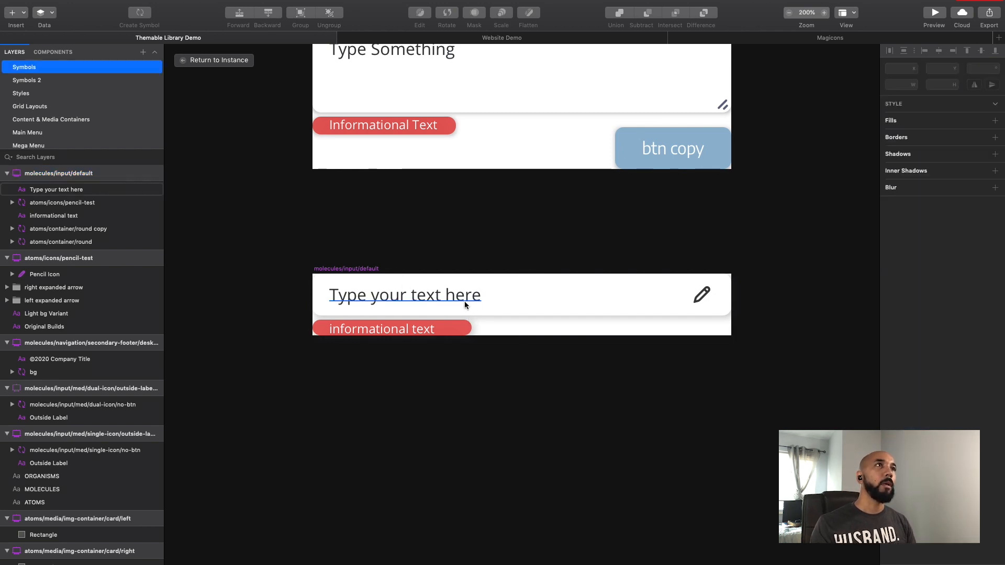
click(463, 331)
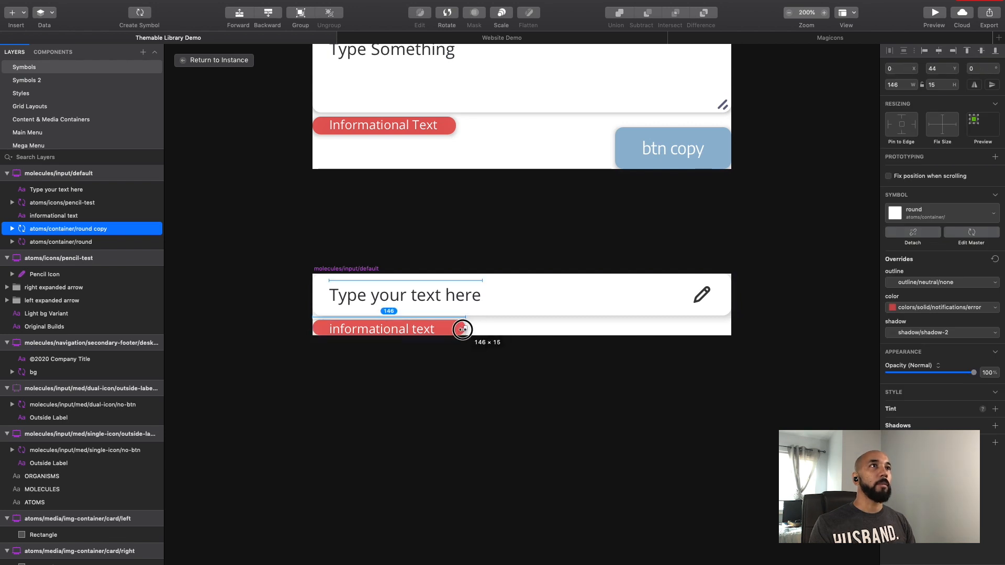
drag(463, 329, 451, 330)
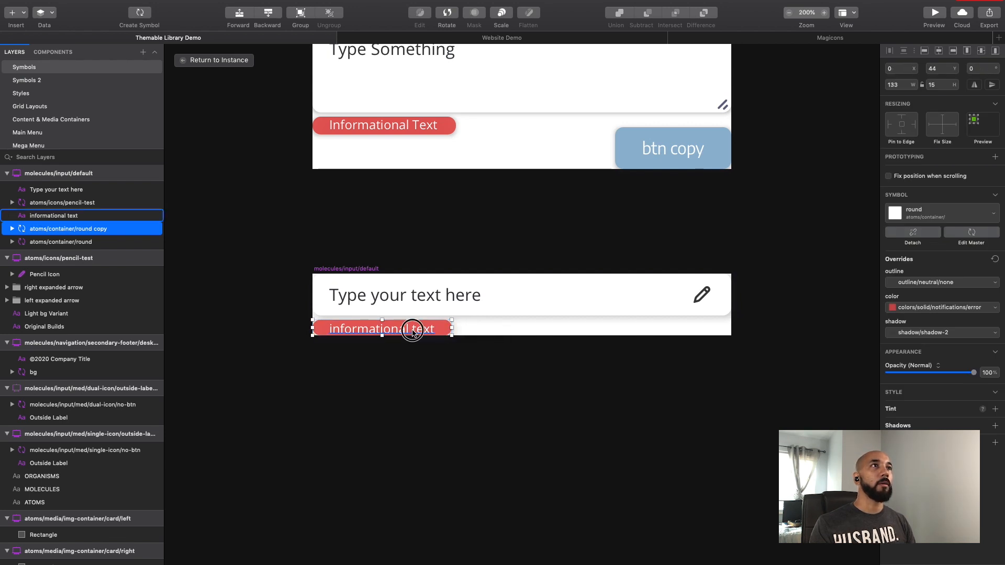
click(412, 331)
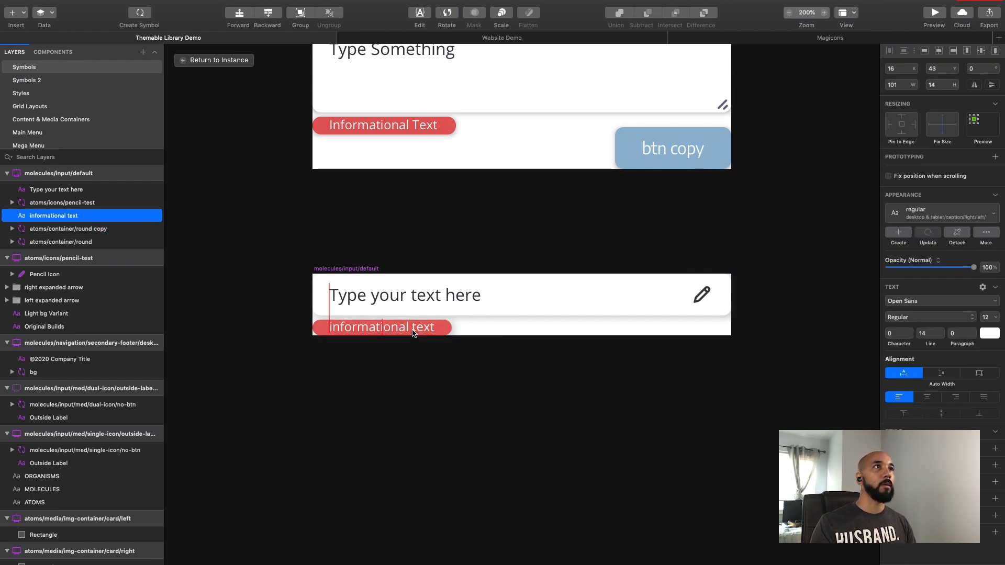
click(572, 425)
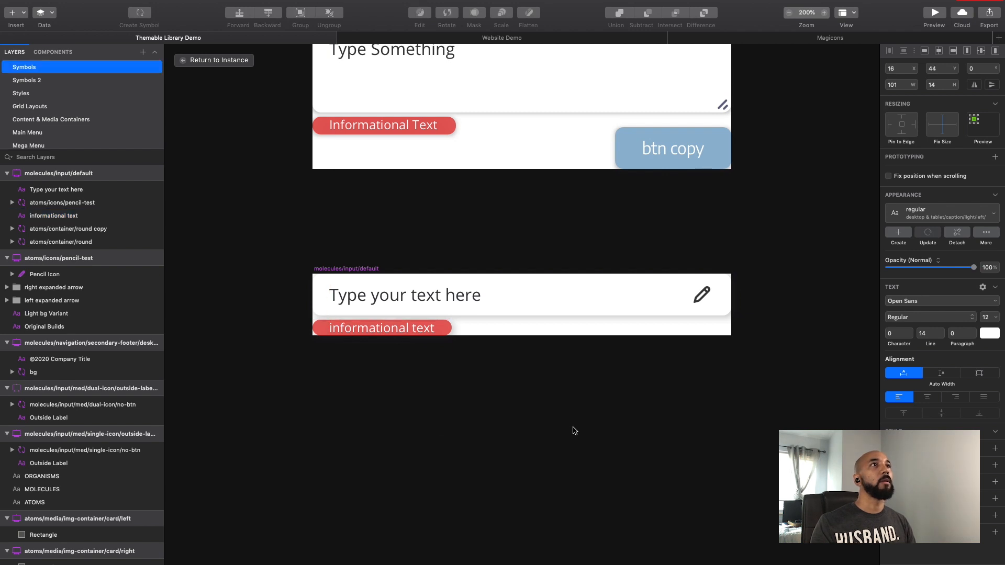
Compare the new input master with the existing input molecules under Original Builds, Light bg Variant and the button versions.
drag(560, 251, 601, 377)
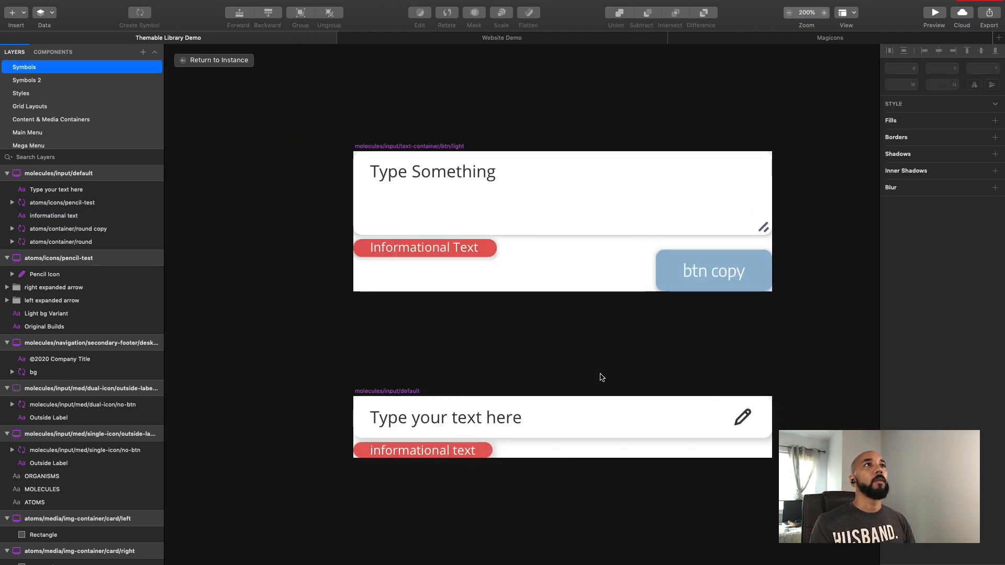
key(super+minus)
key(super+minus)
drag(458, 314, 731, 375)
click(471, 372)
drag(351, 318, 430, 380)
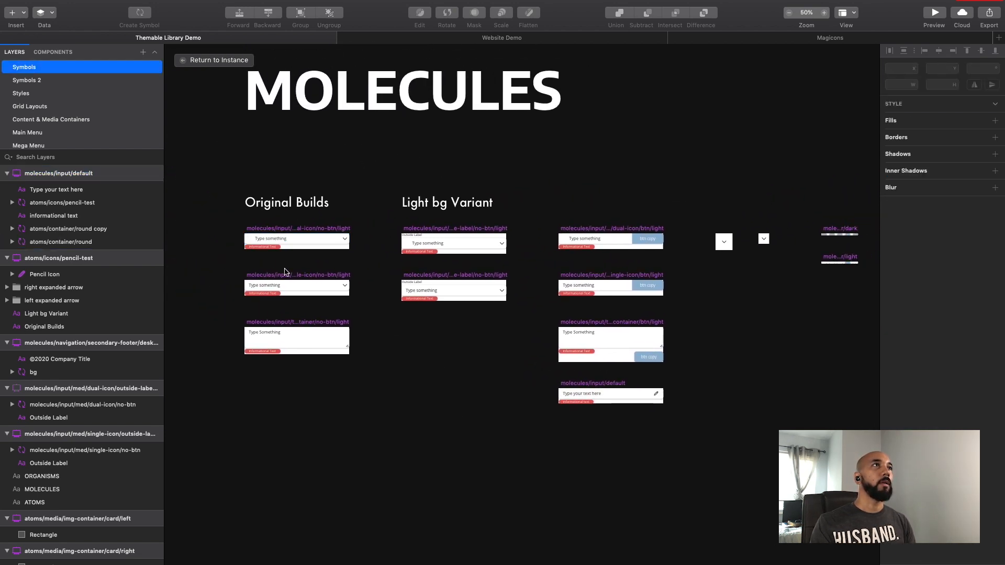
mouse_move(294, 242)
mouse_down()
mouse_move(308, 242)
mouse_move(293, 234)
mouse_move(292, 246)
mouse_up()
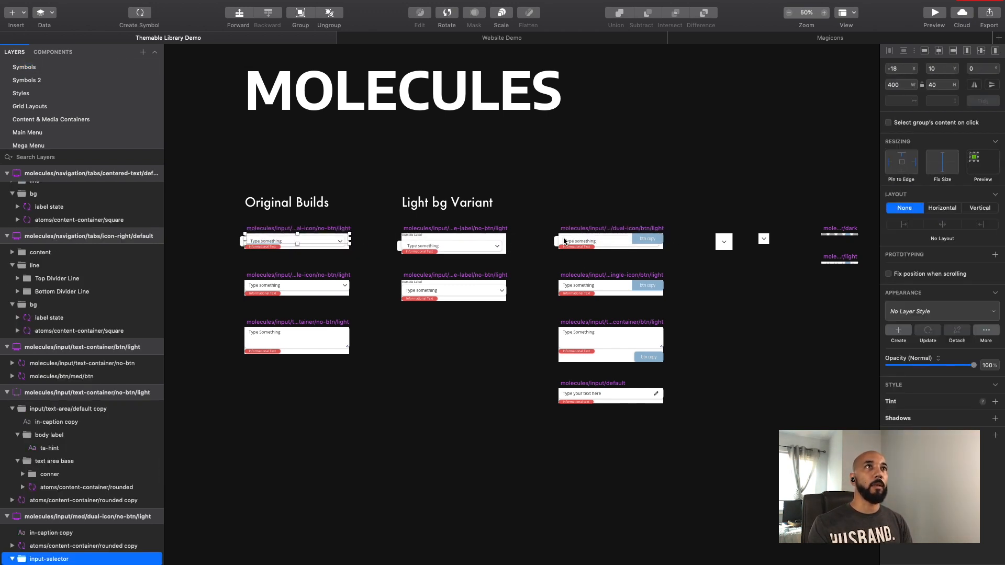
key(super+z)
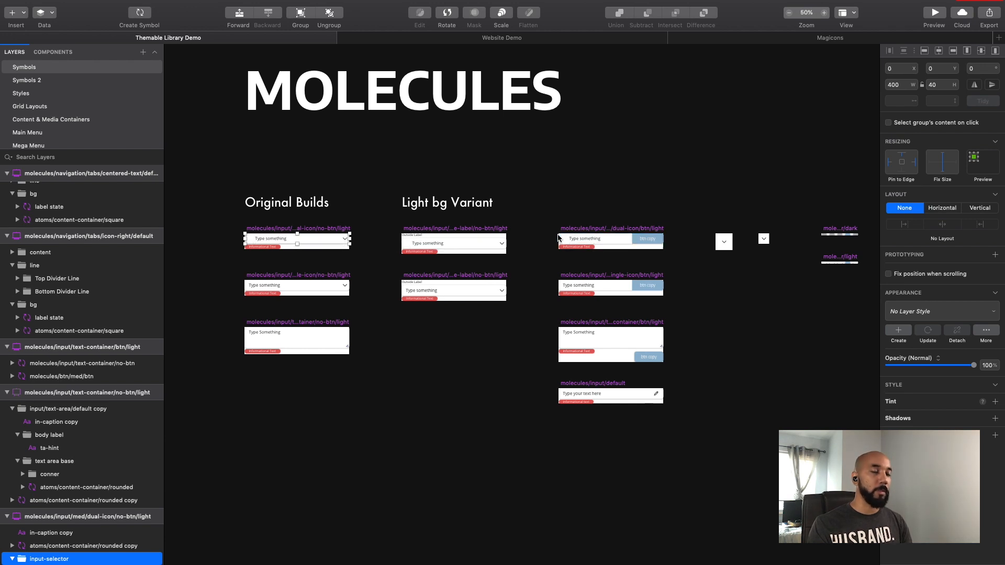
drag(547, 217, 699, 285)
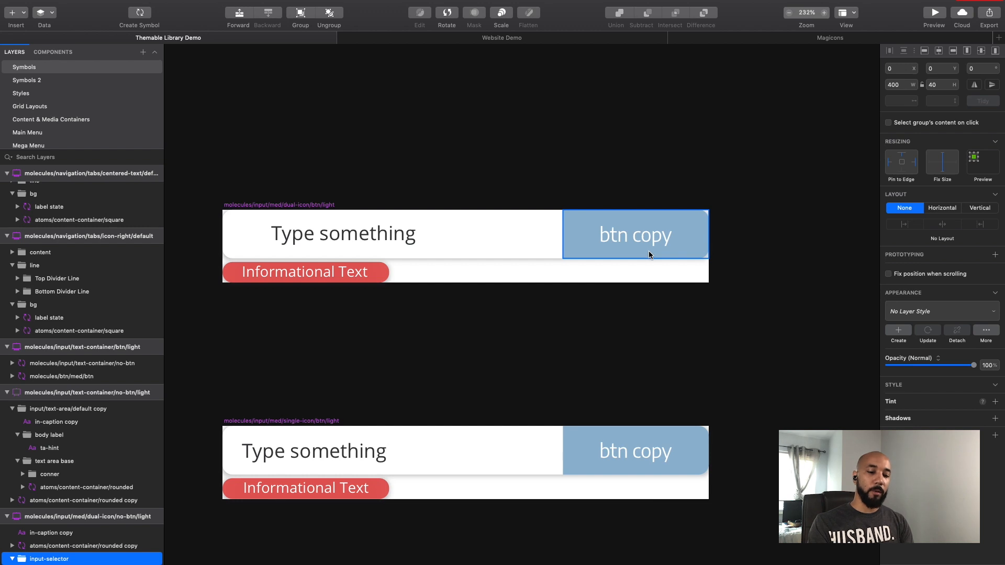
key(super+0)
drag(354, 352, 653, 247)
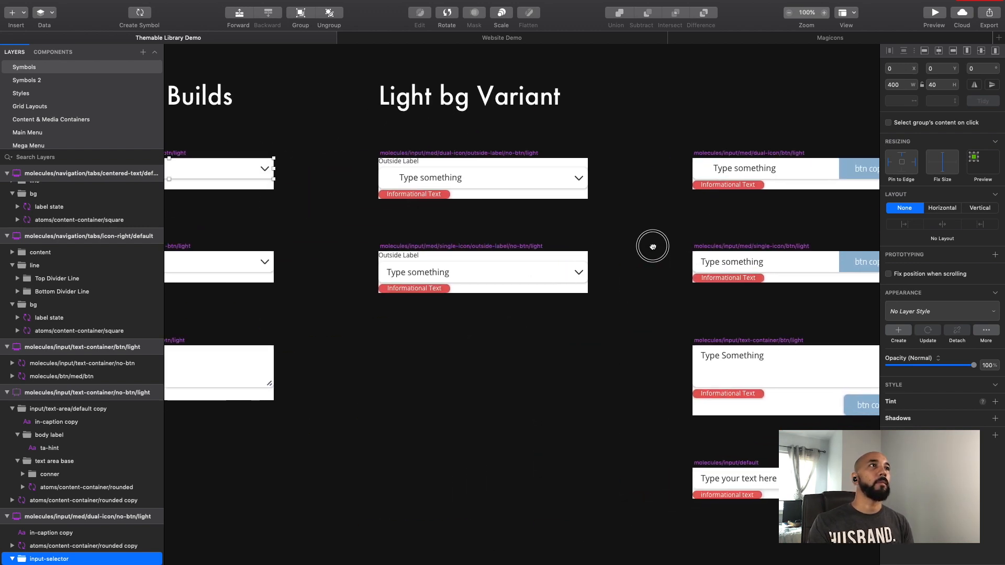
drag(561, 284, 688, 284)
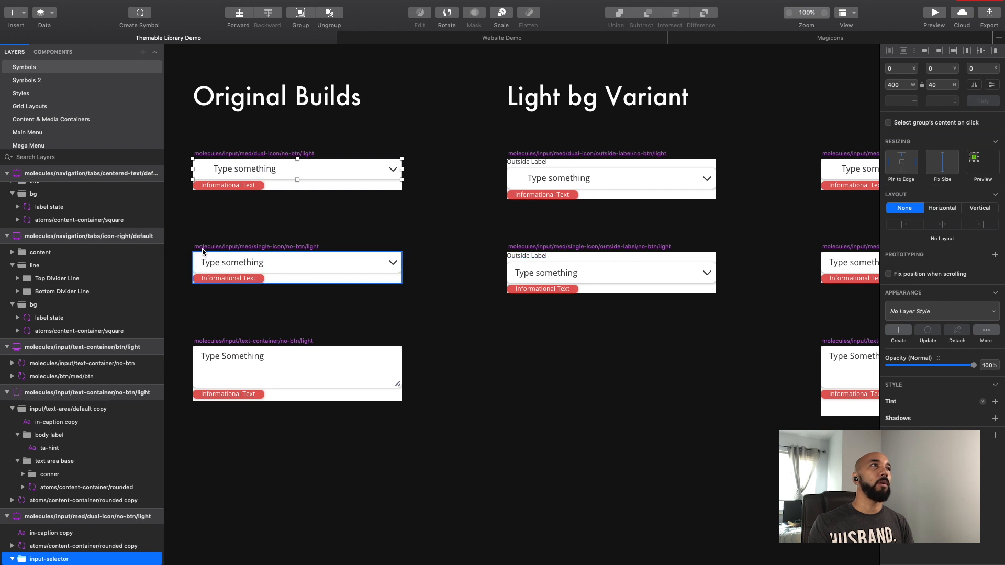
click(493, 366)
drag(614, 361, 251, 234)
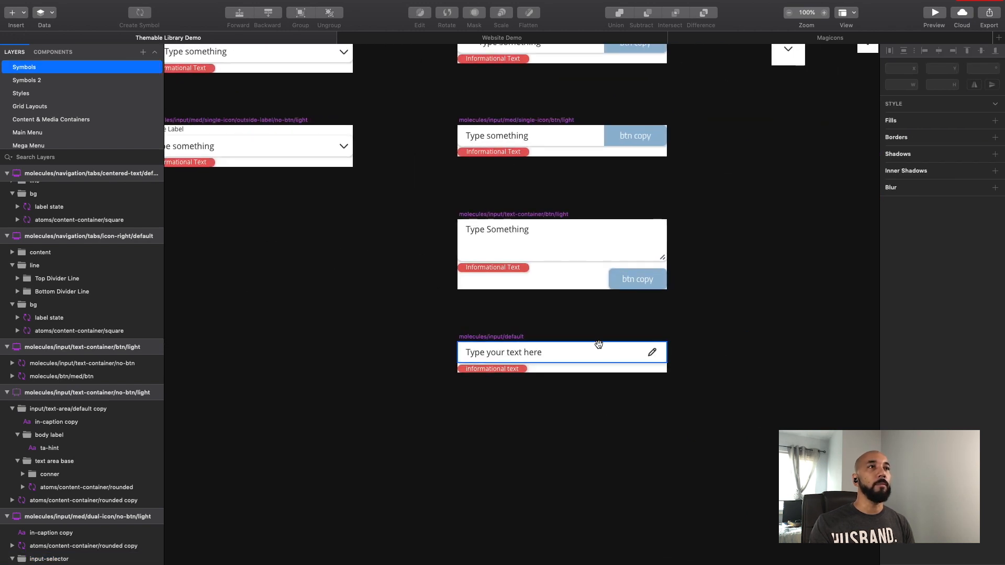
Enable adjusting content on resize for the molecules/input/default symbol master.
click(581, 350)
double_click(581, 348)
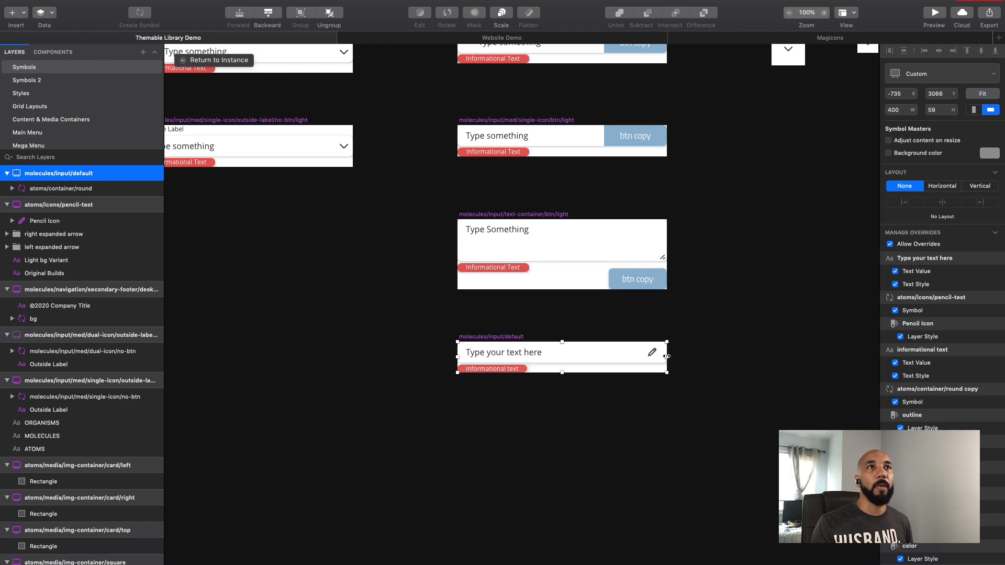
click(919, 141)
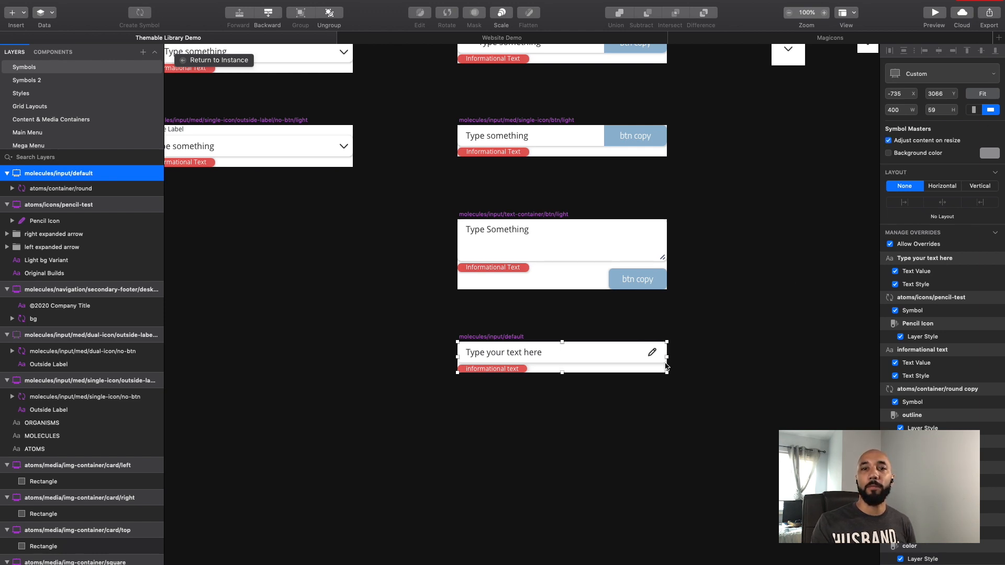
Test the master's resizing by widening it to 764, and undo the change.
drag(666, 359, 857, 357)
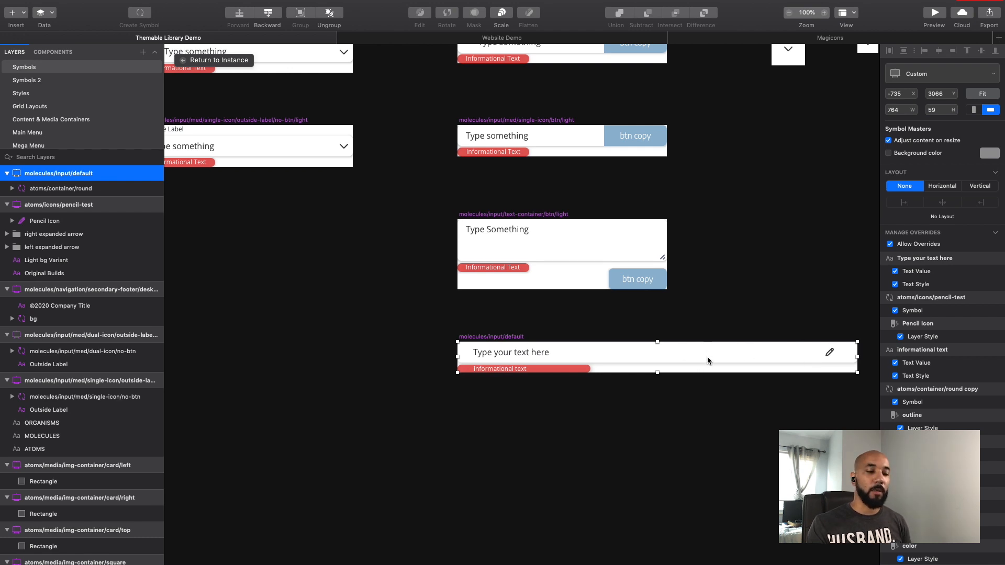
key(super+z)
key(super+z)
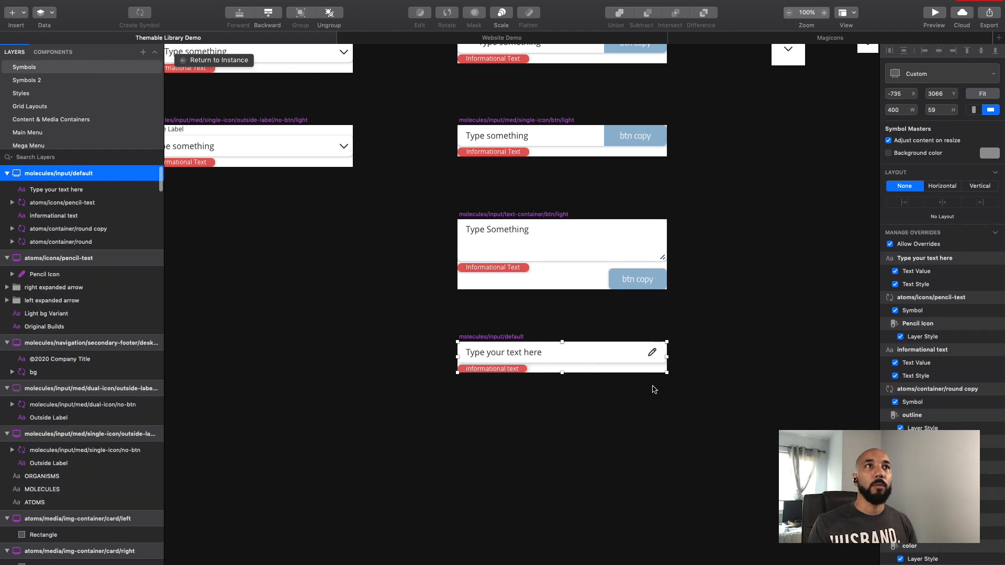
Examine the resizing constraints of the white rounded container in the molecules/input/default master.
click(646, 385)
scroll(610, 375, up, 3)
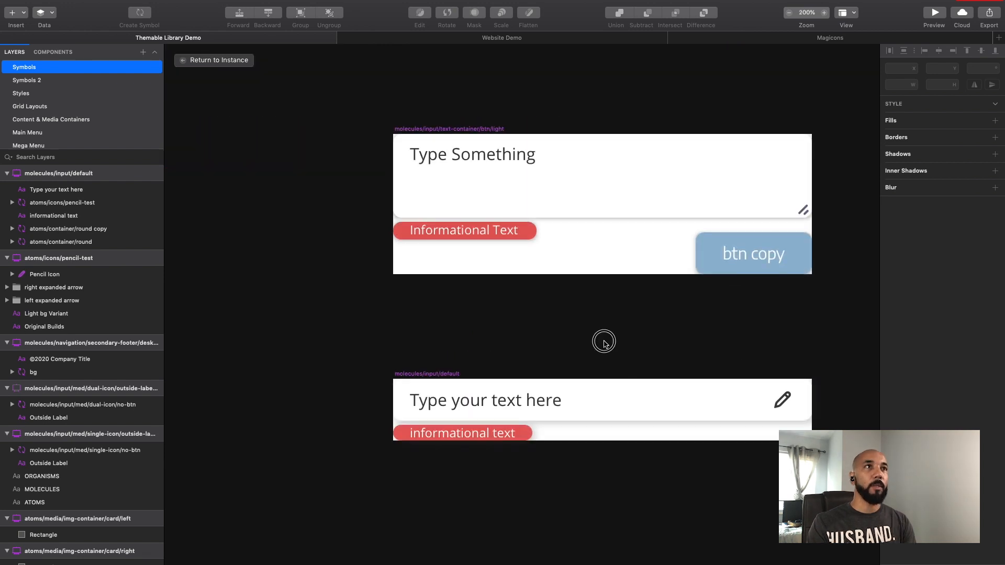
scroll(601, 341, up, 3)
click(537, 362)
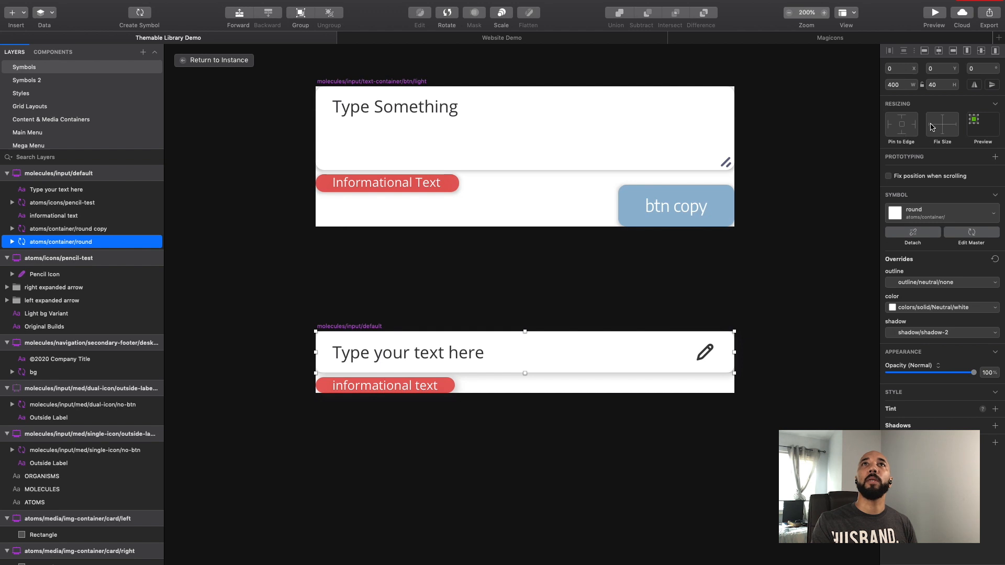
click(901, 120)
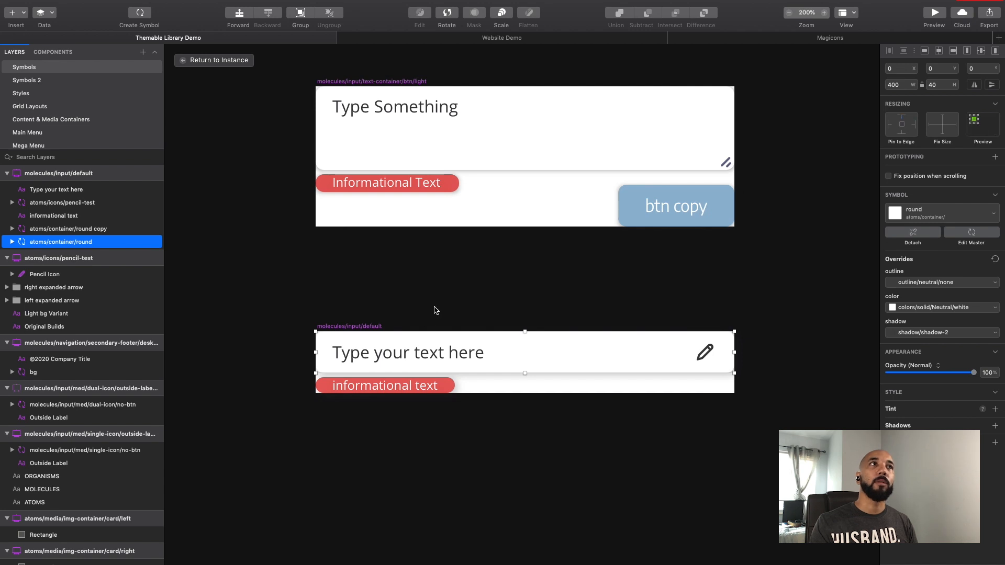
Test the master's vertical resizing by extending its lower edge to a height of 165, and undo the change.
click(346, 327)
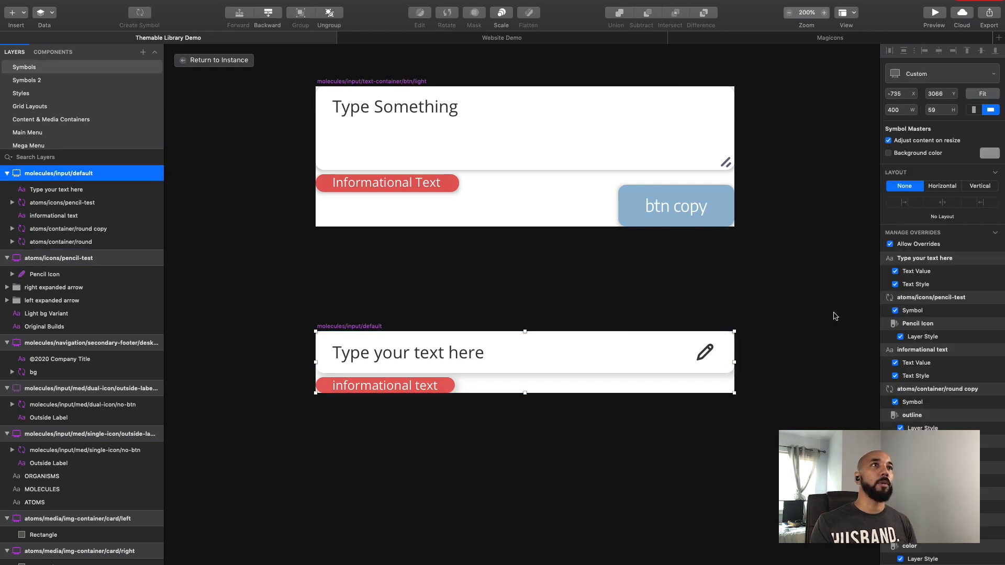
drag(524, 393, 525, 504)
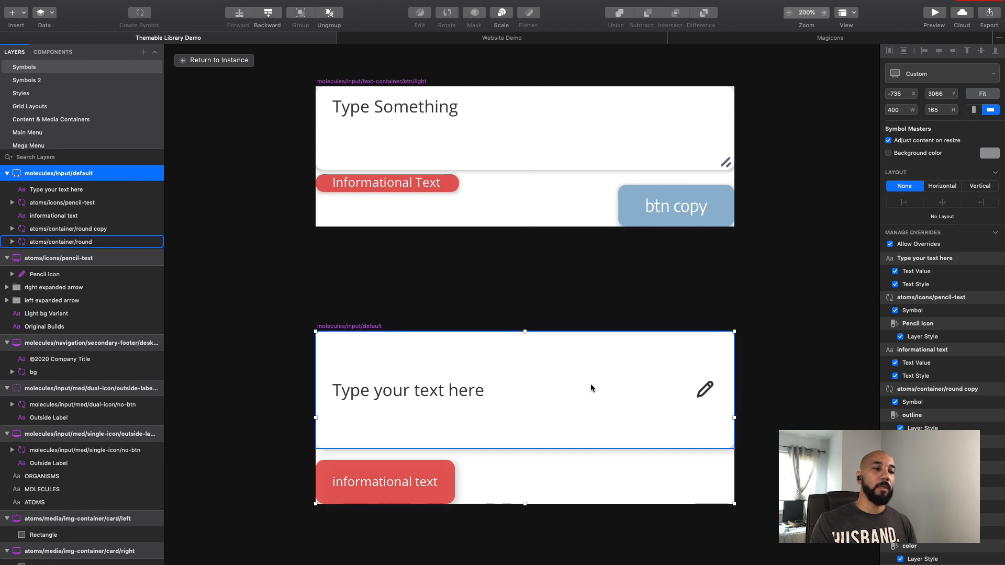
key(ctrl+z)
Pin the white rounded container to the top edge with a fixed height, and test-stretch the master downward.
click(488, 315)
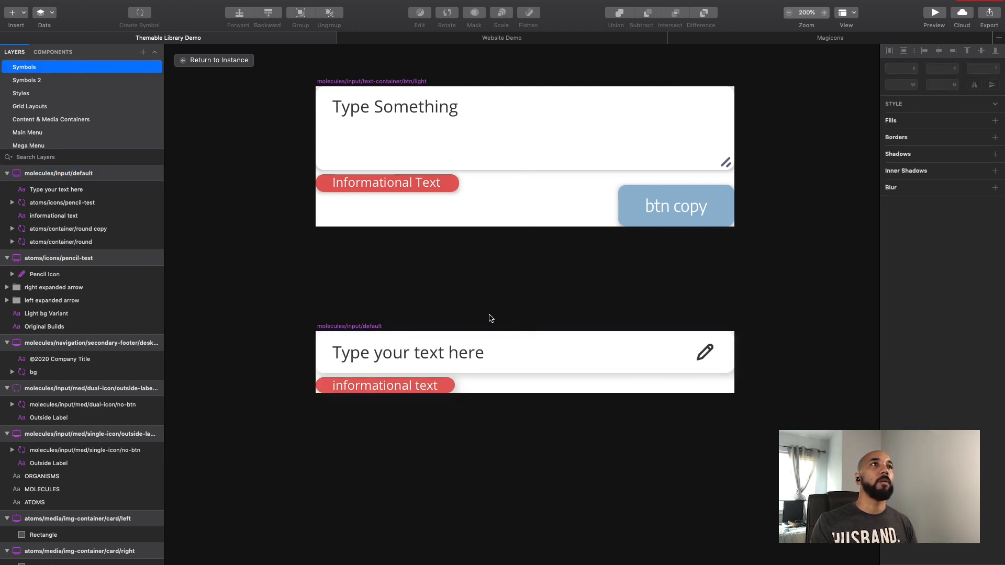
click(534, 354)
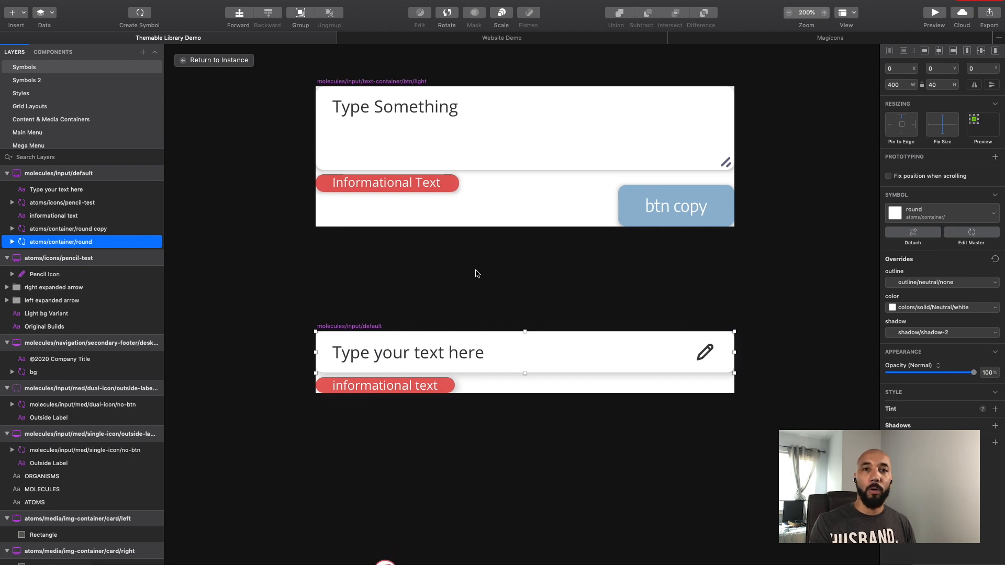
click(373, 328)
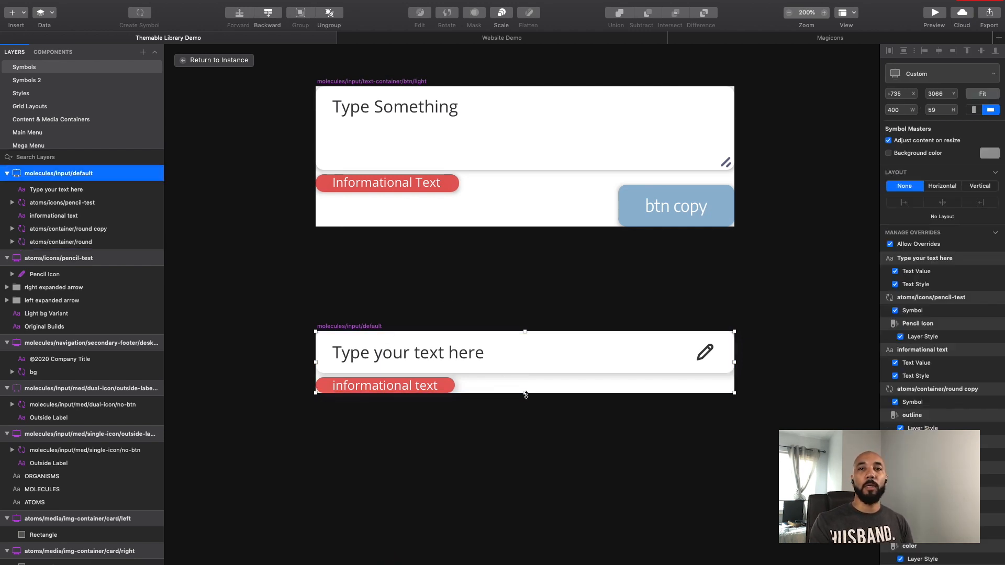
drag(525, 394, 525, 471)
mouse_move(732, 363)
mouse_down()
mouse_move(881, 359)
mouse_move(718, 362)
mouse_move(746, 360)
mouse_move(730, 362)
mouse_up()
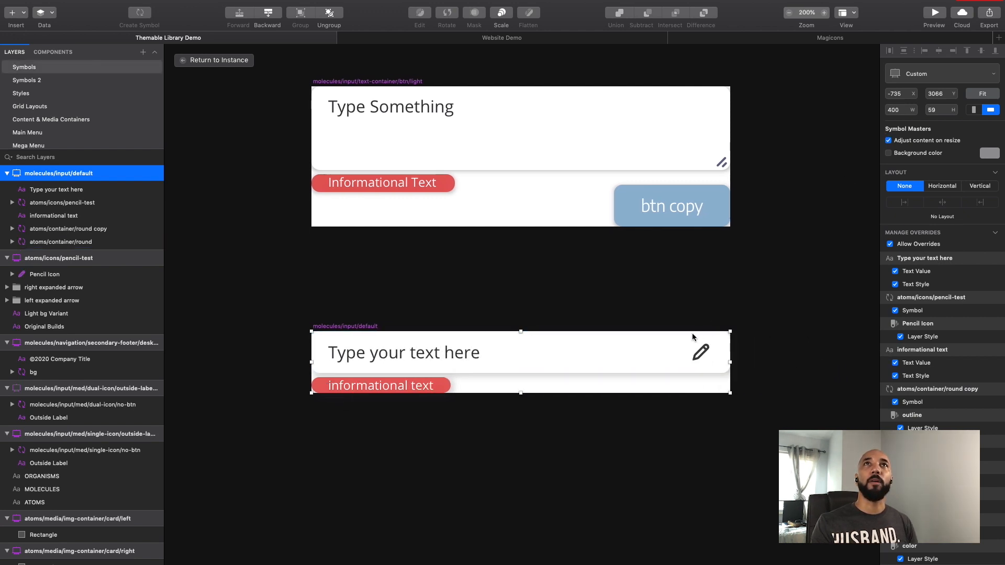
Pin the white rounded container to the left and right edges of the master.
click(601, 343)
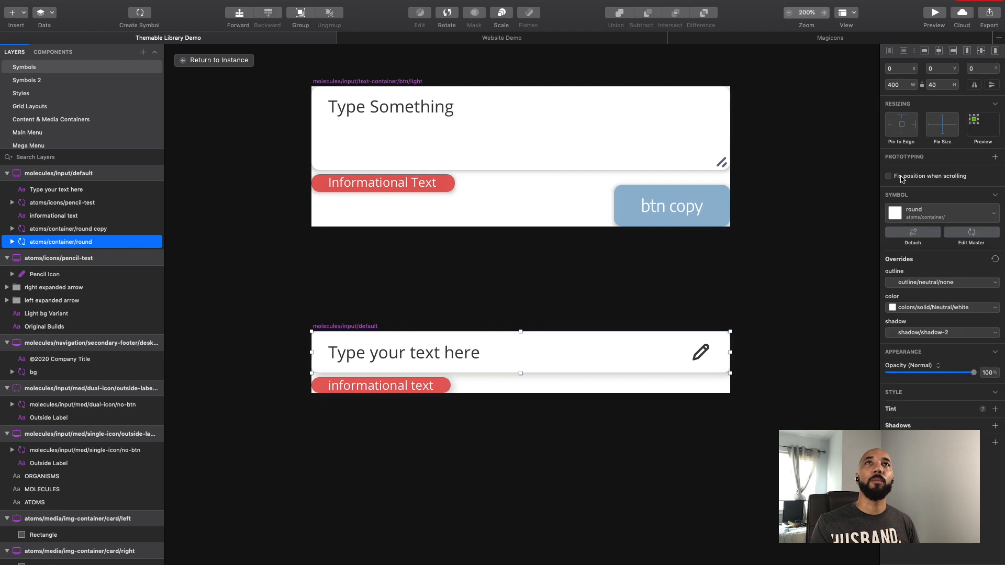
click(913, 125)
click(890, 125)
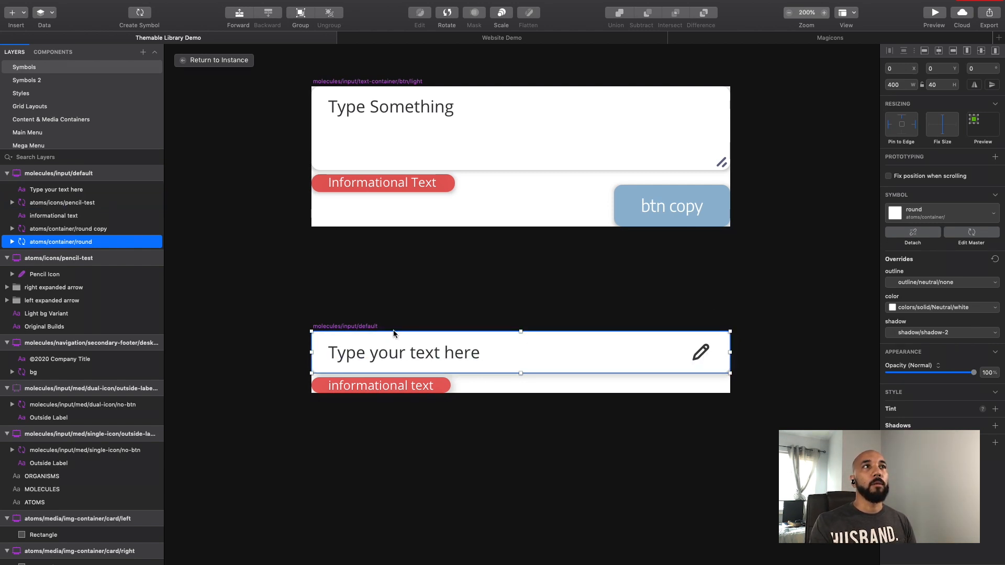
Test the container's constraints by stretching the master to 512 × 165, and undo the resize.
click(374, 327)
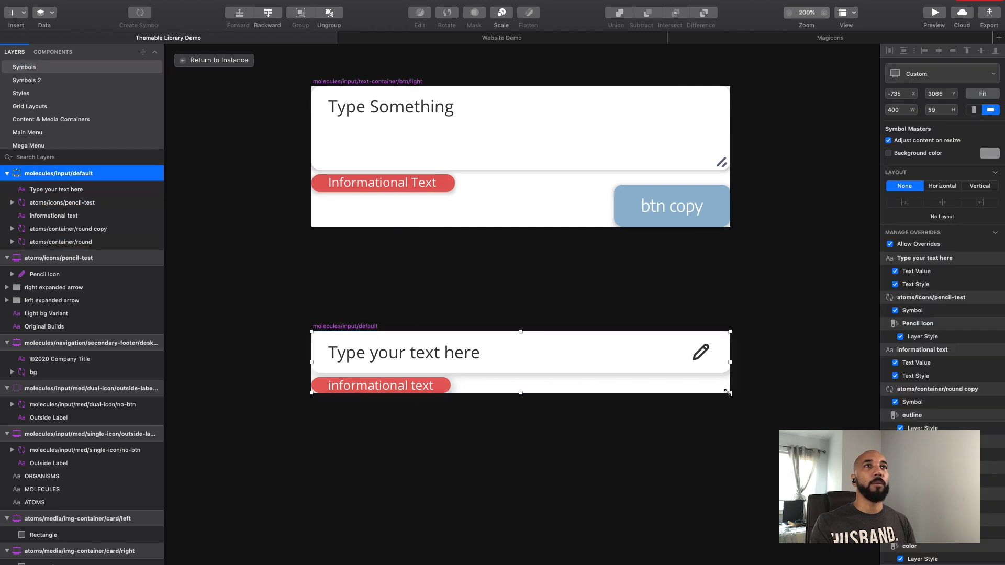
drag(728, 393, 848, 504)
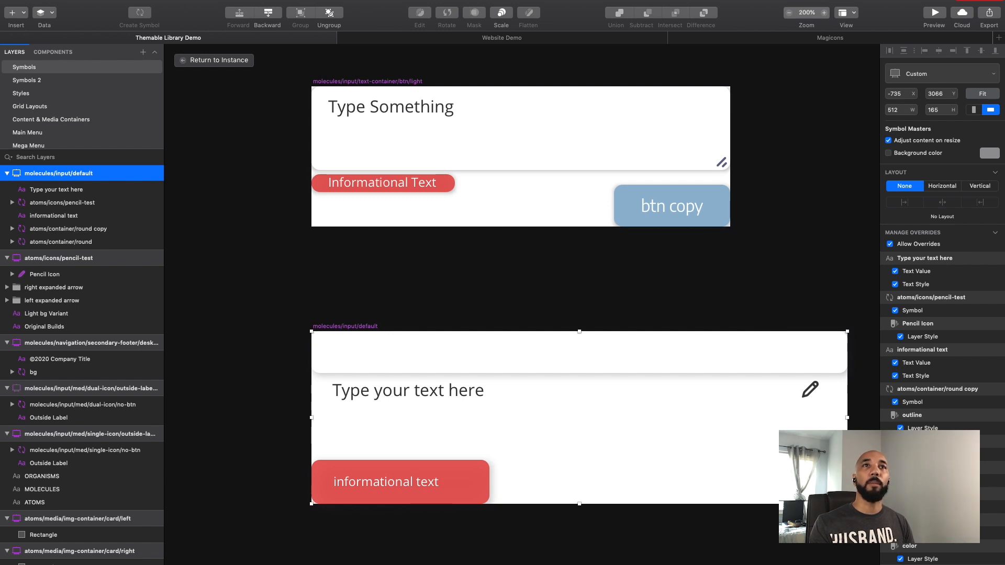
key(super+z)
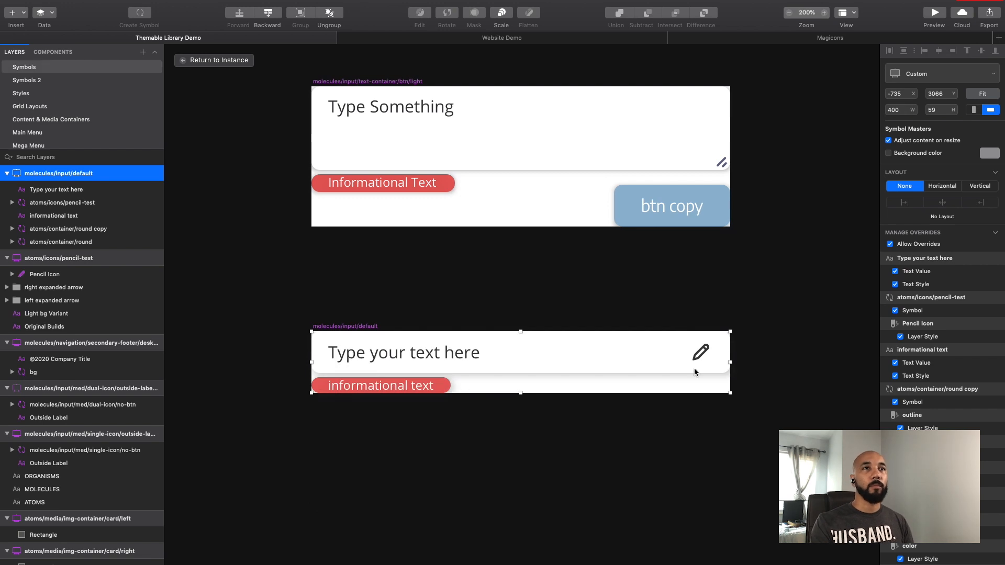
Fix the pencil icon's width and height, and pin it to the right edge of the input master.
click(705, 356)
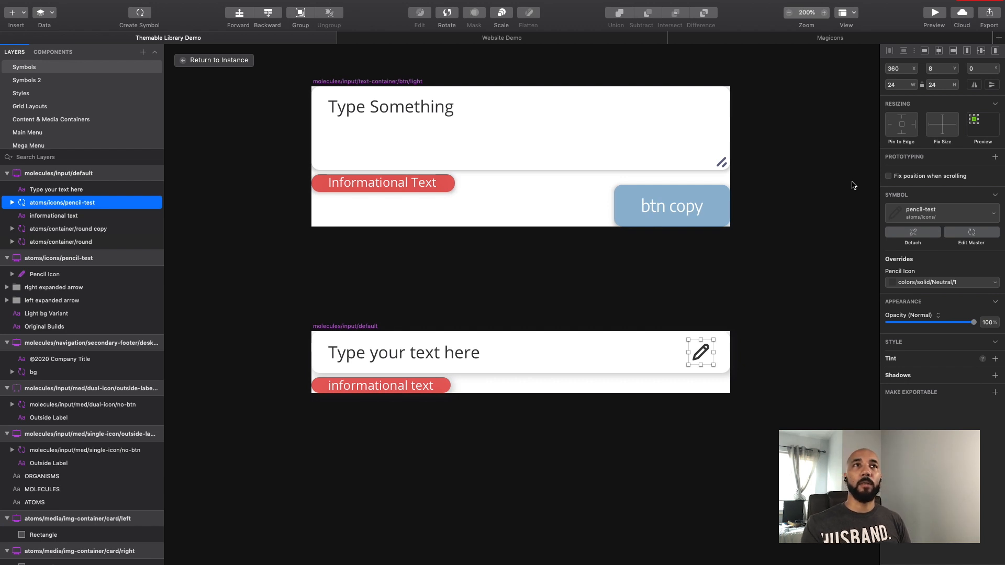
click(942, 128)
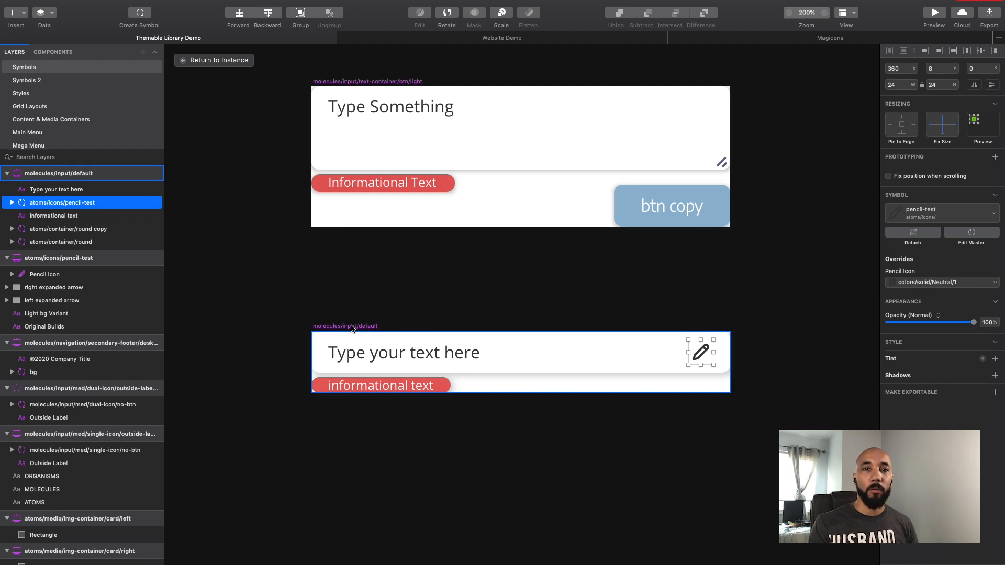
click(914, 128)
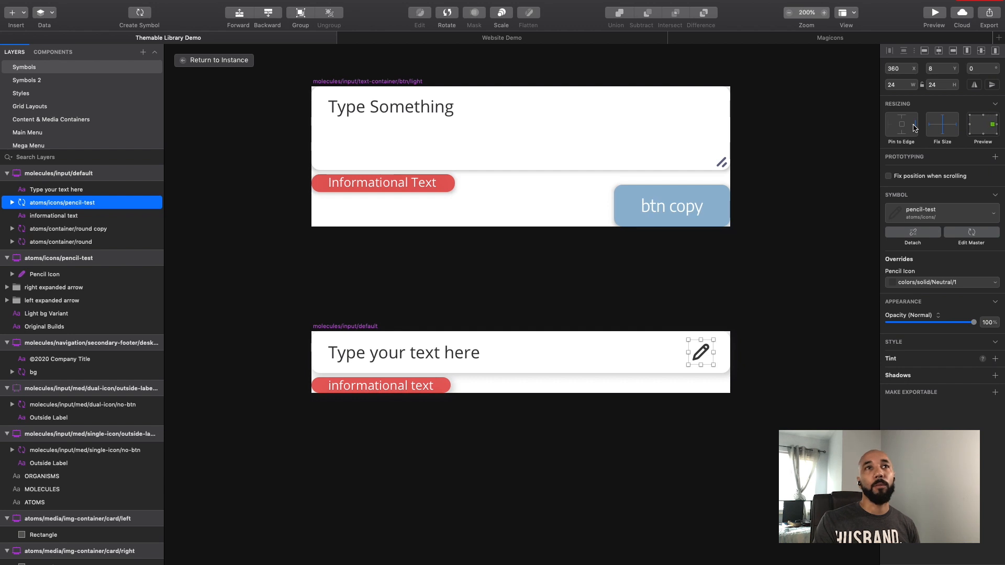
Test the pencil icon's constraints by stretching the master to 499 × 207, and undo the resizing.
click(356, 327)
drag(732, 362, 828, 359)
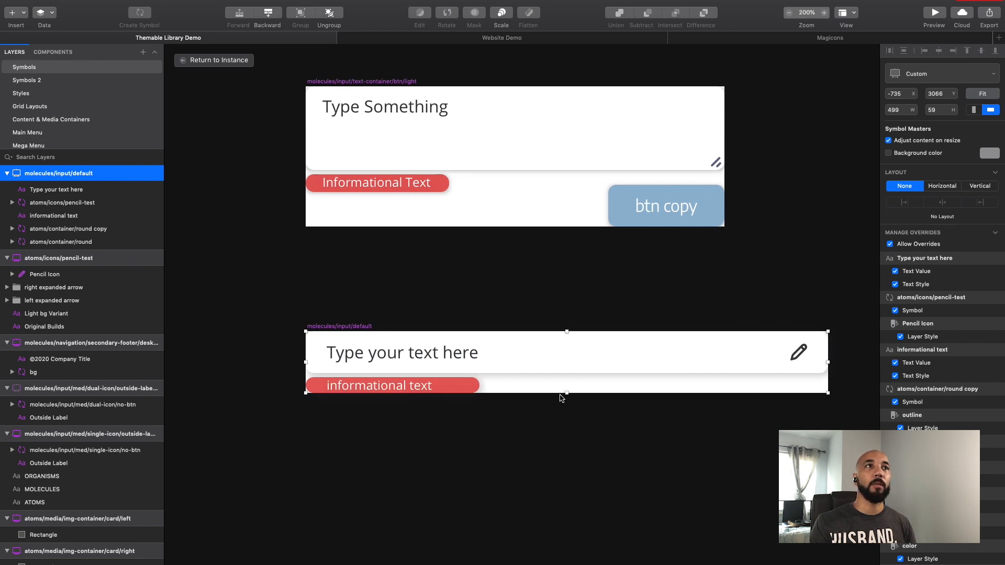
drag(566, 394, 575, 548)
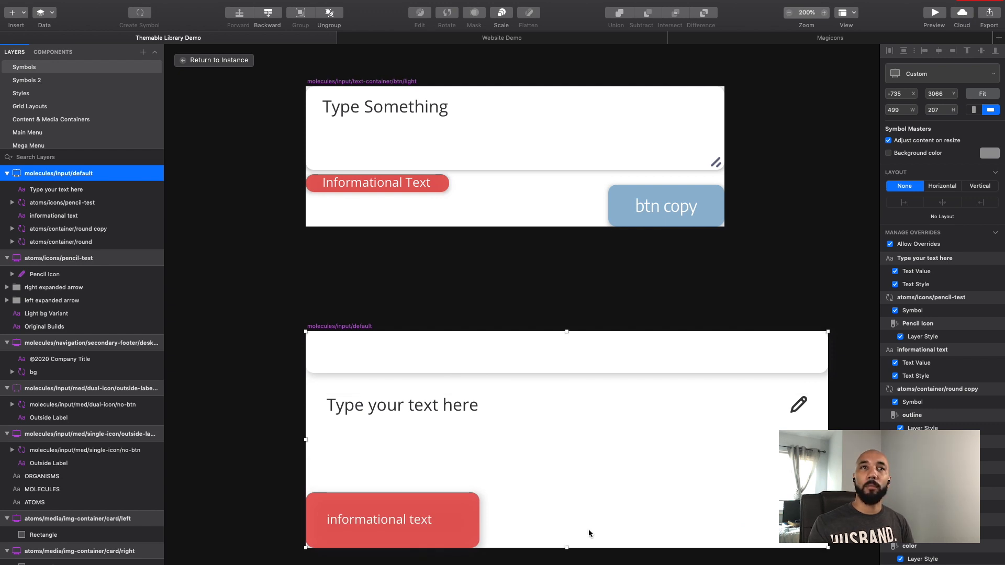
key(super+z)
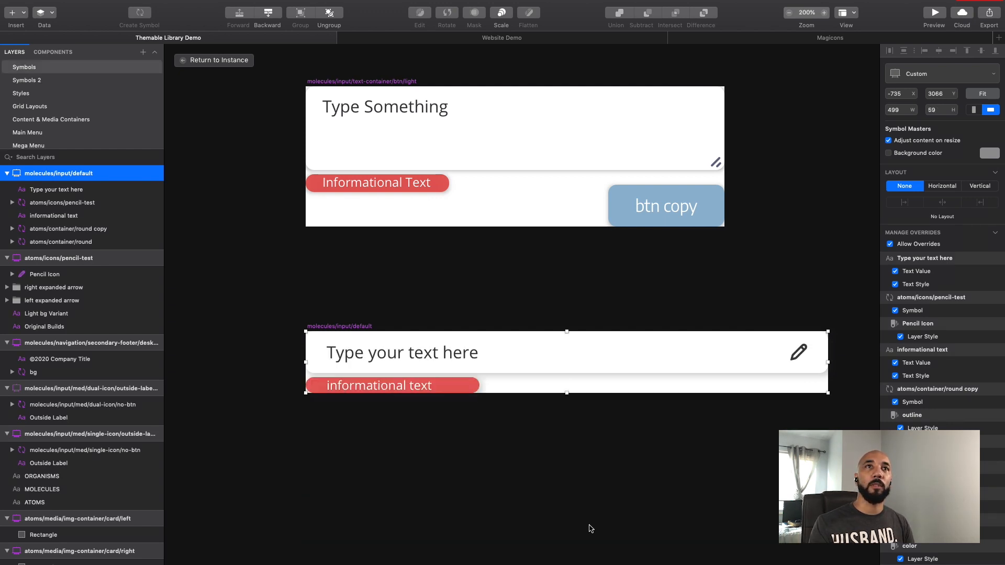
key(super+z)
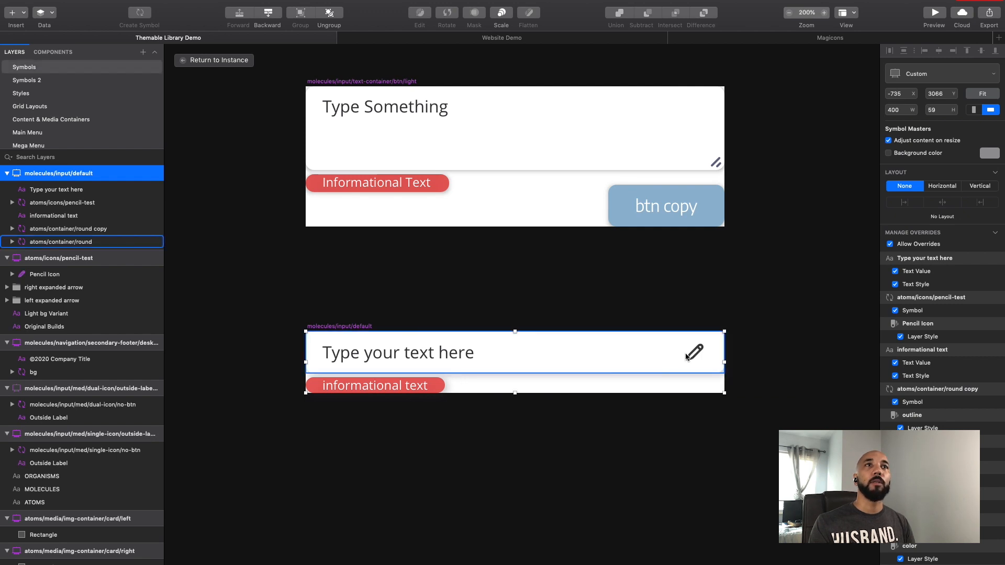
Pin the pencil icon to the top edge as well, and test it by resizing the master to 357 × 152, undoing the resize.
click(696, 353)
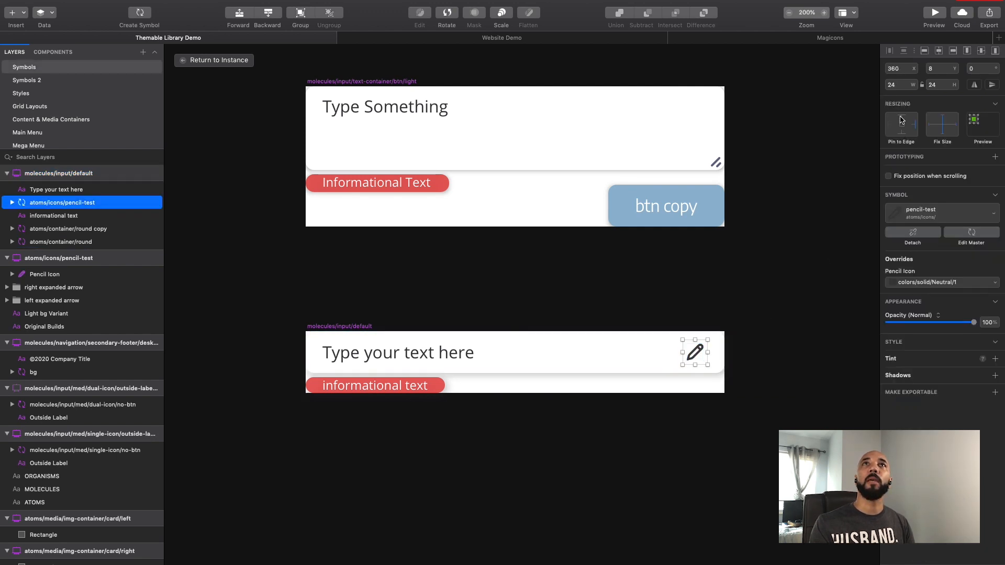
click(350, 326)
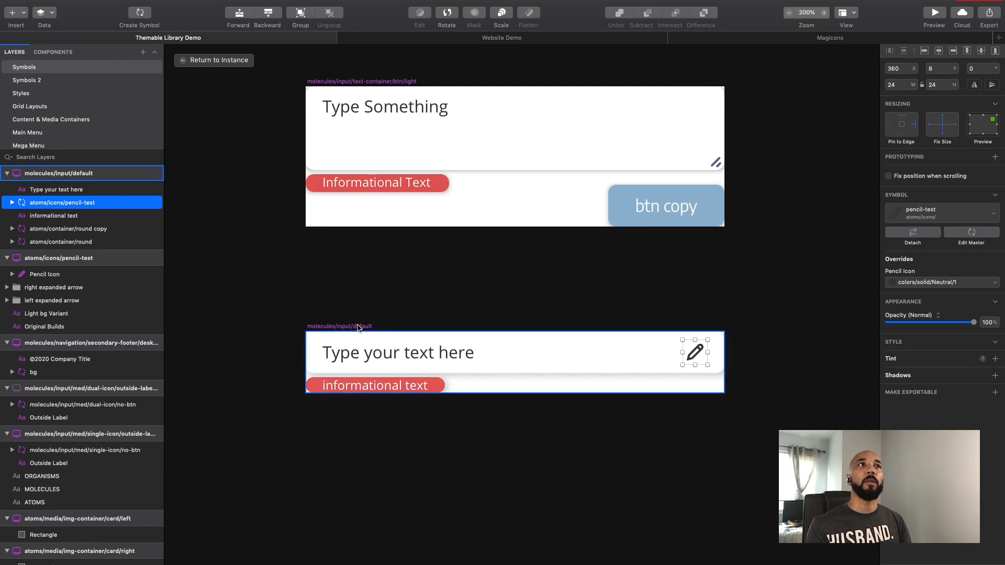
drag(725, 362, 675, 372)
drag(490, 397, 498, 491)
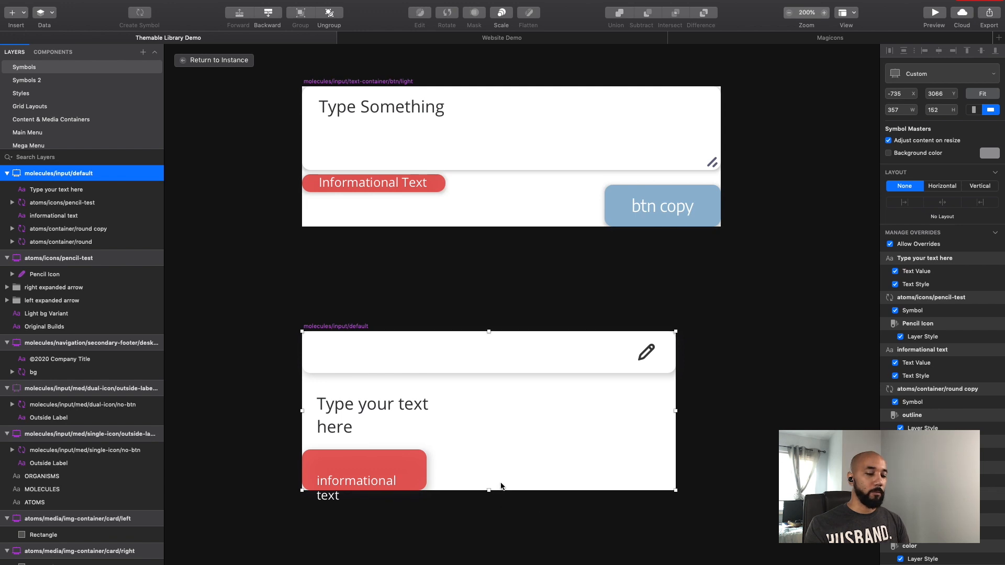
key(ctrl+z)
key(ctrl+z)
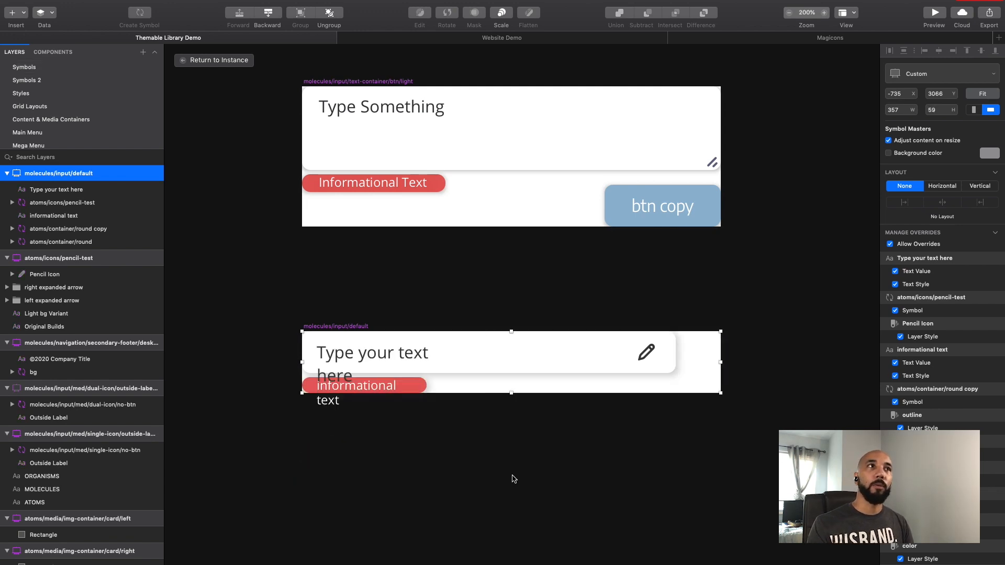
Pin the "Type your text here" layer to the left and top edges of the master with a fixed height.
click(436, 361)
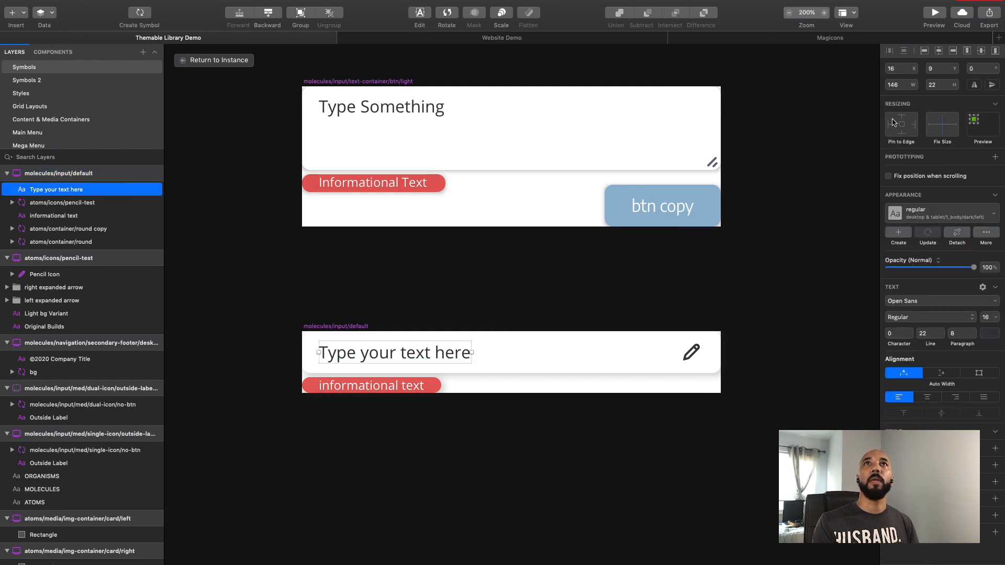
click(901, 120)
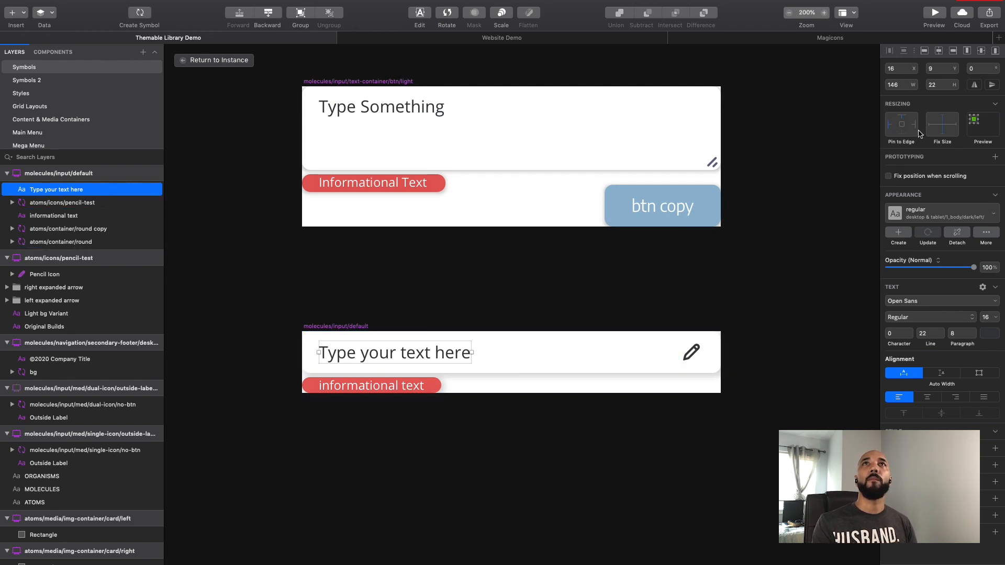
click(693, 376)
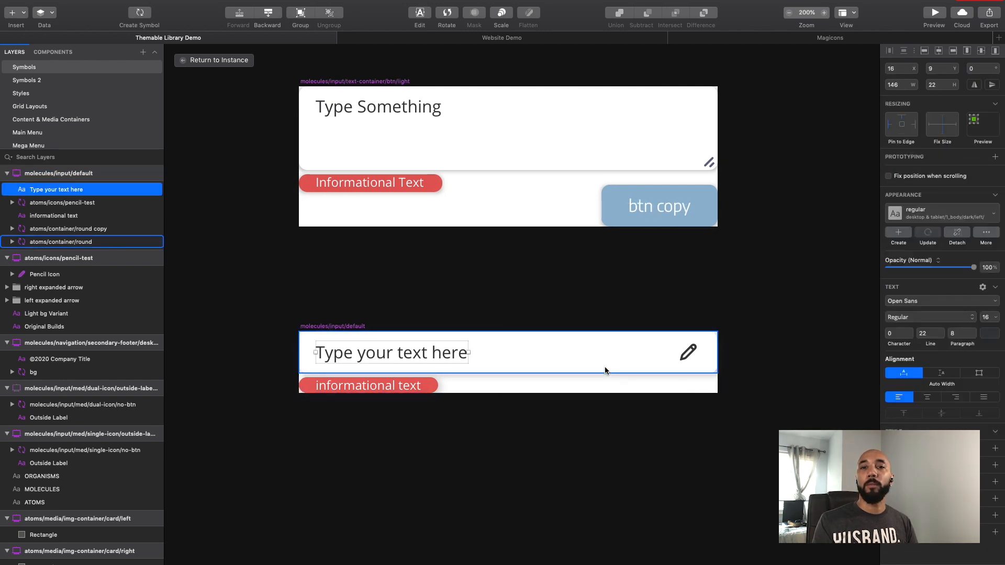
Widen the "Type your text here" box up to the pencil icon, and reduce its width by 8 to 336.
click(469, 353)
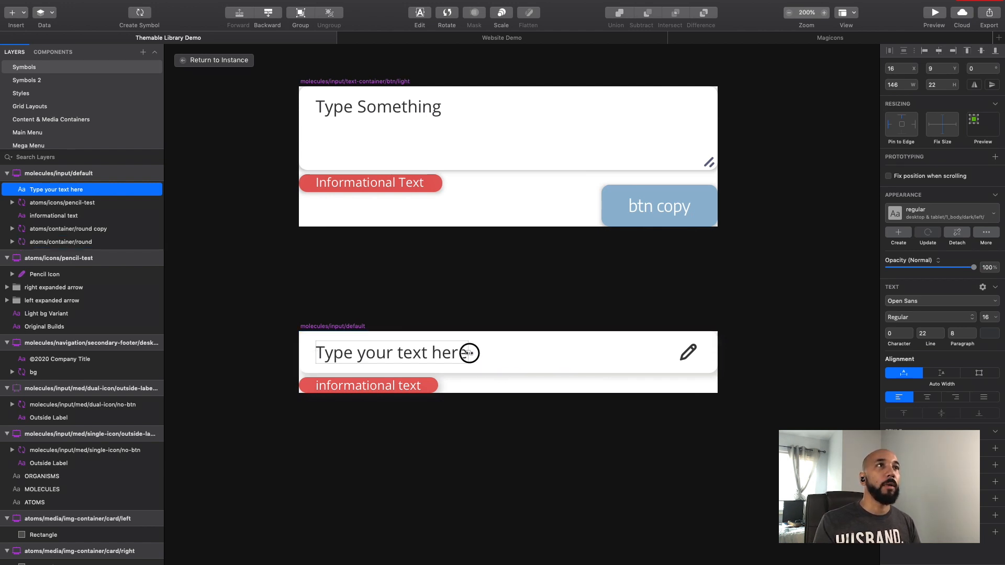
drag(469, 353, 677, 350)
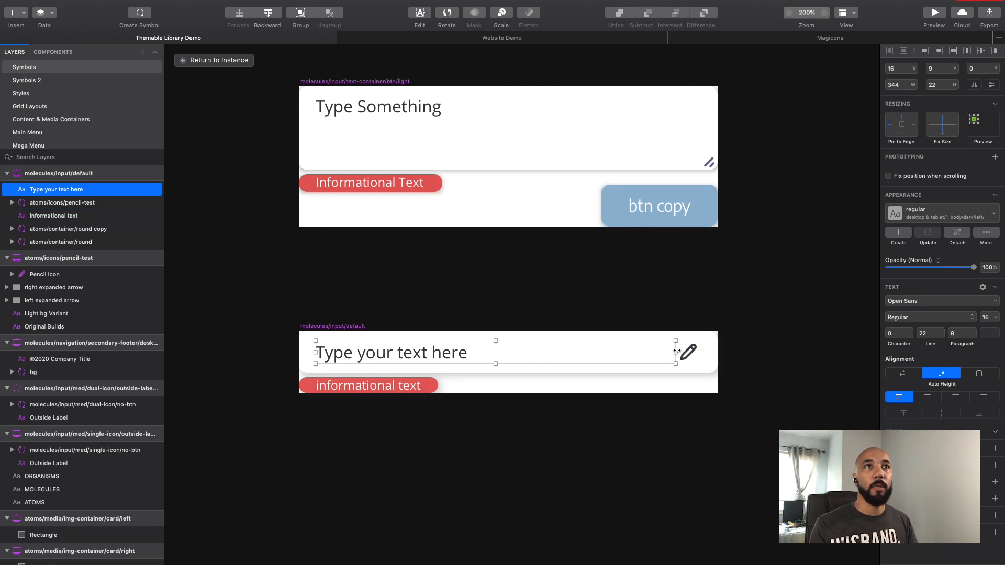
drag(677, 351, 676, 351)
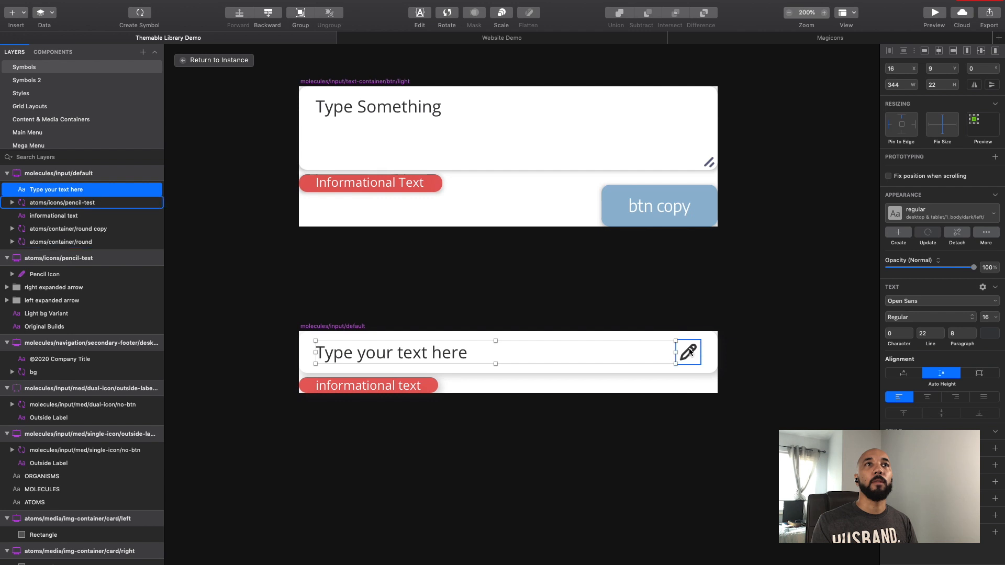
click(905, 85)
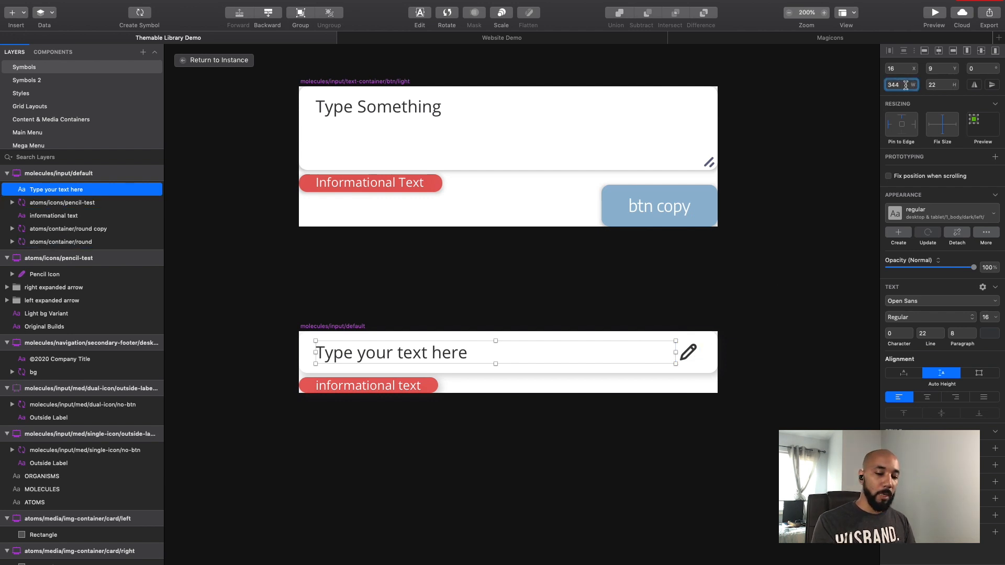
text(8)
key(Tab)
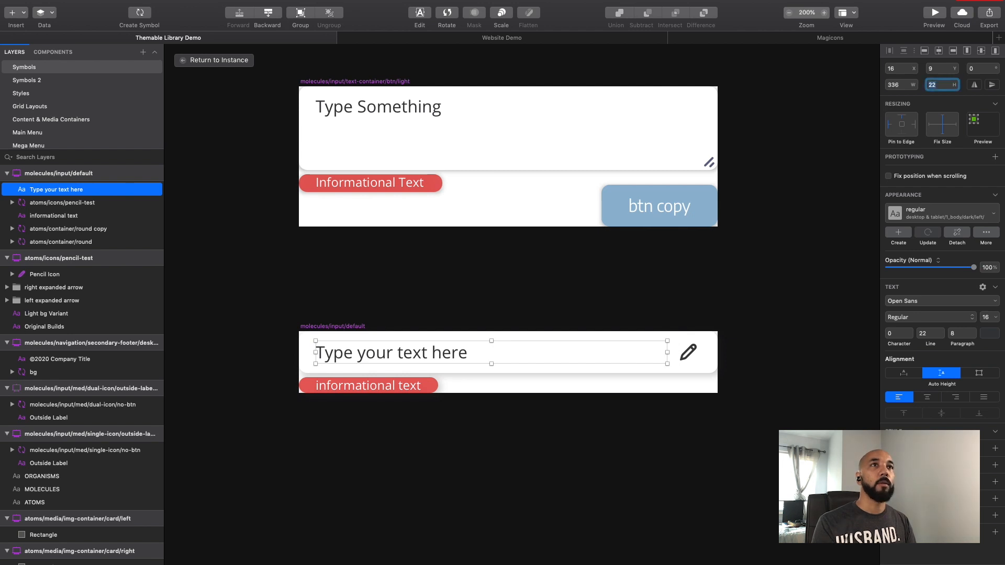
click(572, 269)
click(331, 326)
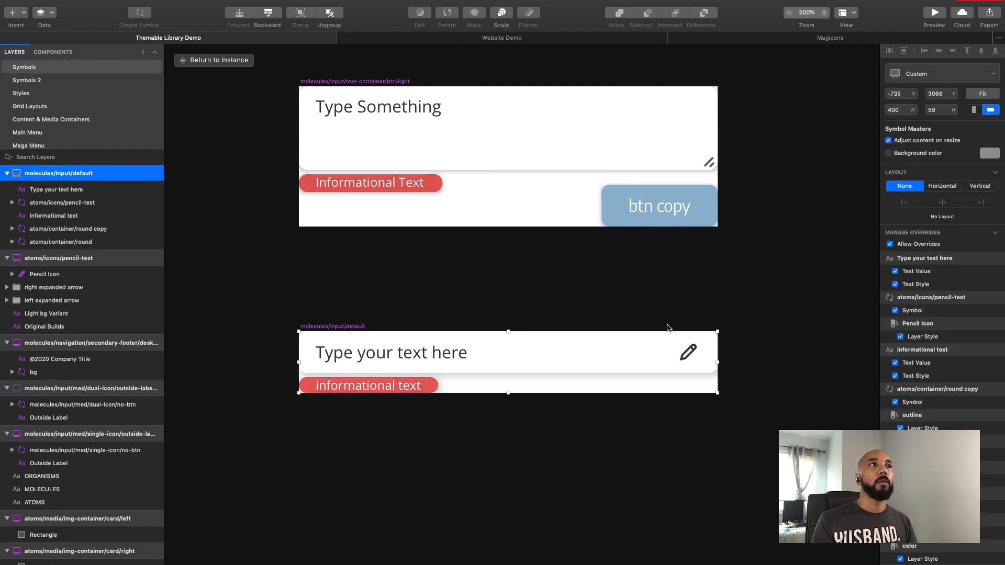
click(468, 358)
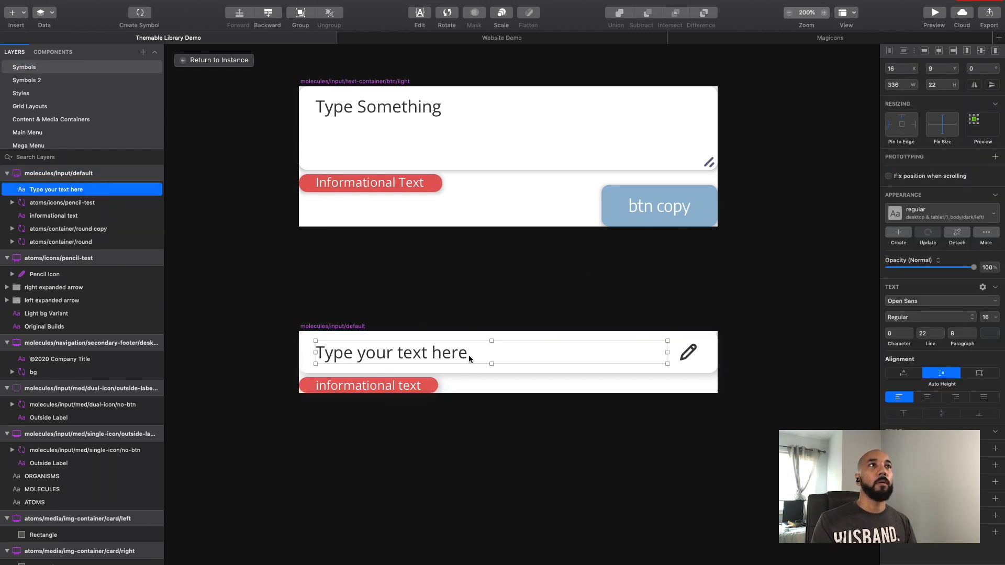
double_click(460, 353)
key(Escape)
click(434, 293)
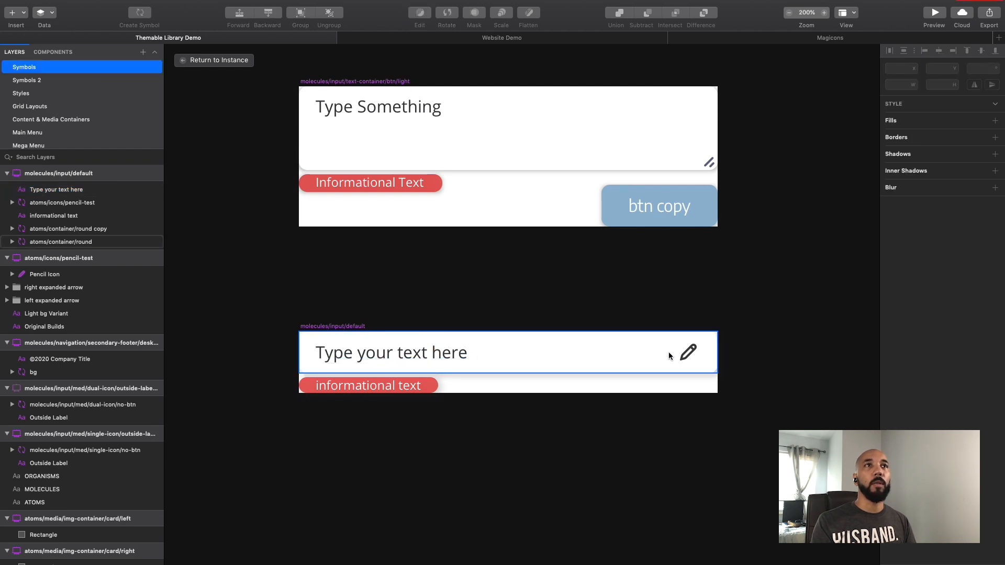
Pin the "Type your text here" layer to the right edge too, and test it by stretching the master to 549 wide, undoing the resize.
click(397, 353)
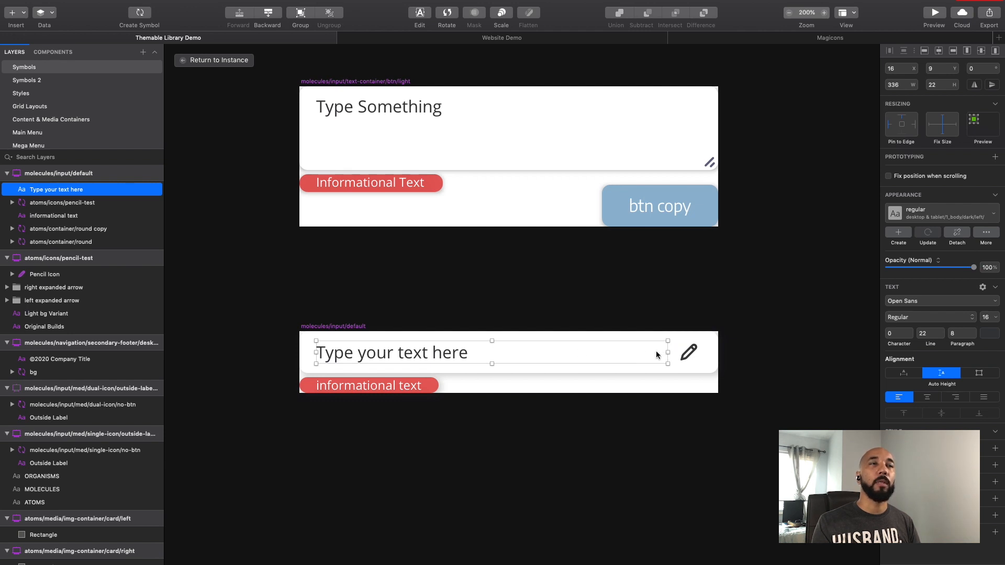
click(914, 125)
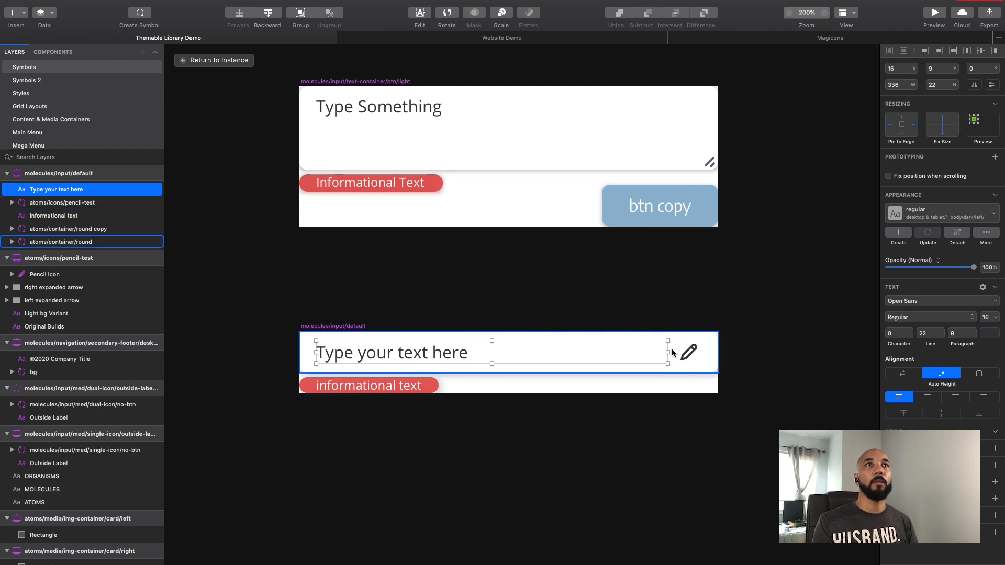
click(348, 326)
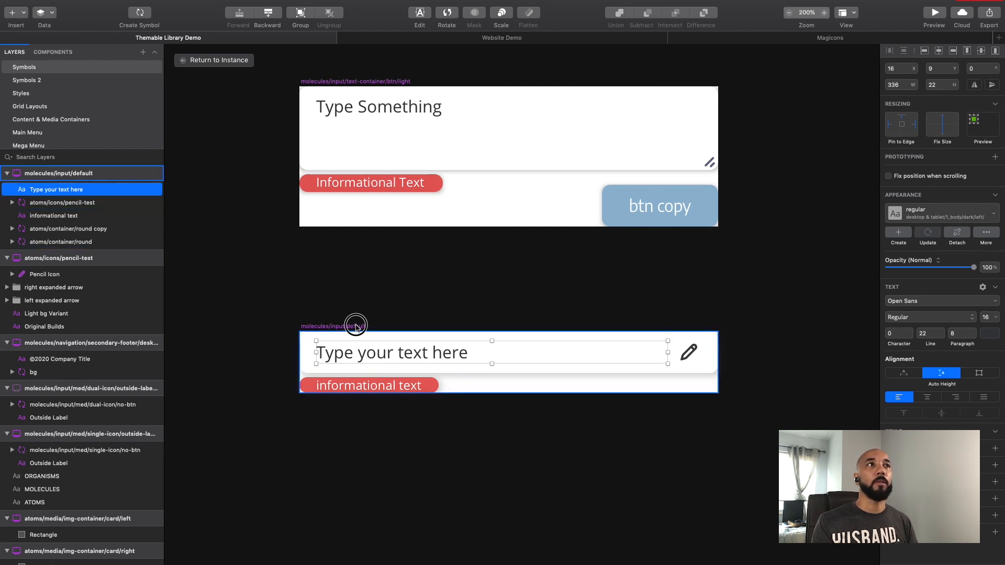
drag(719, 363, 875, 357)
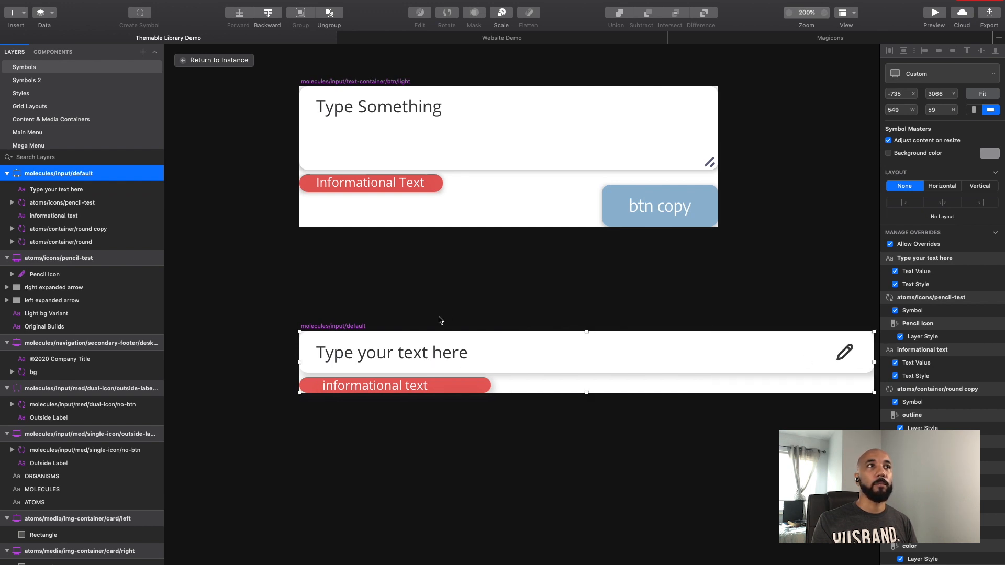
click(420, 356)
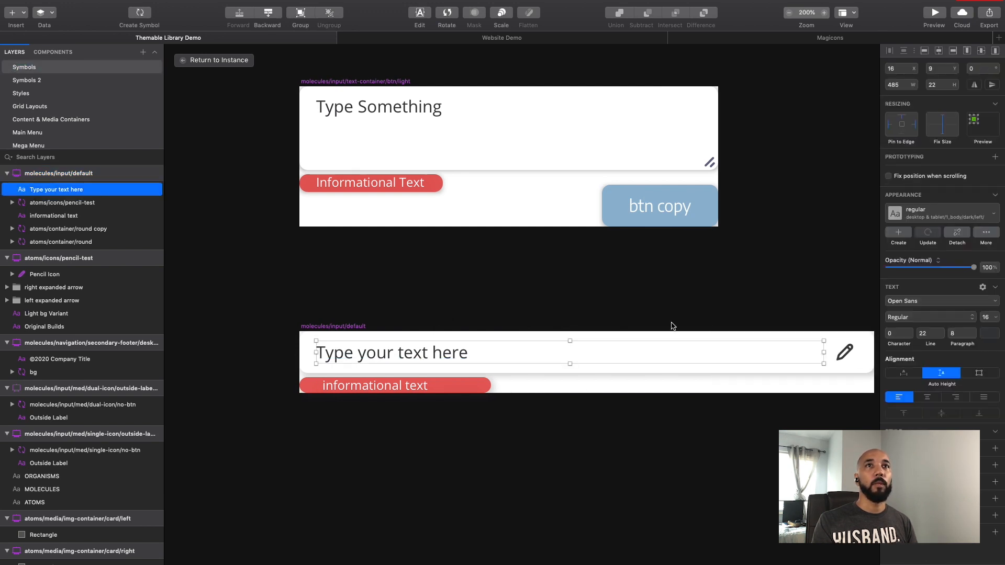
click(347, 328)
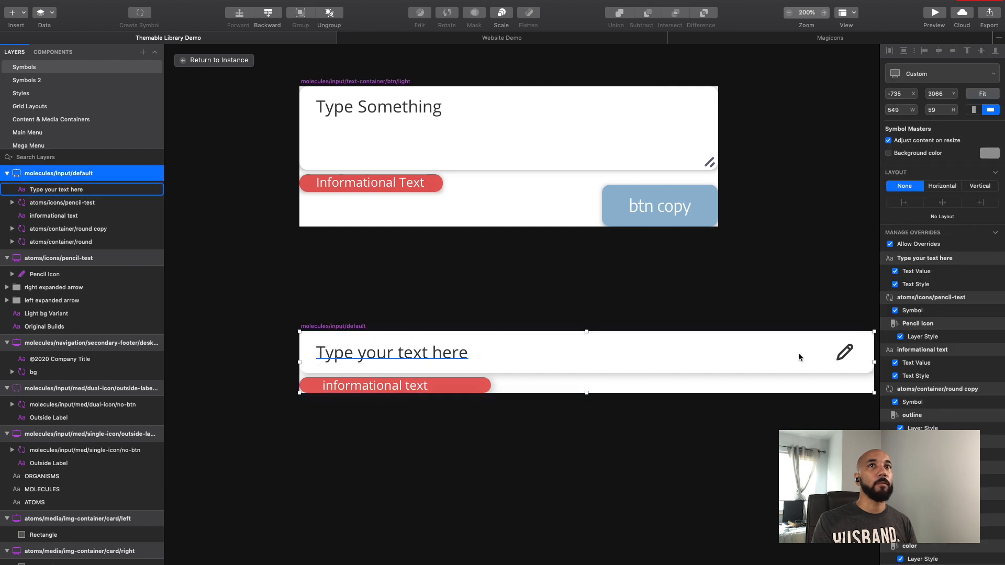
key(super+z)
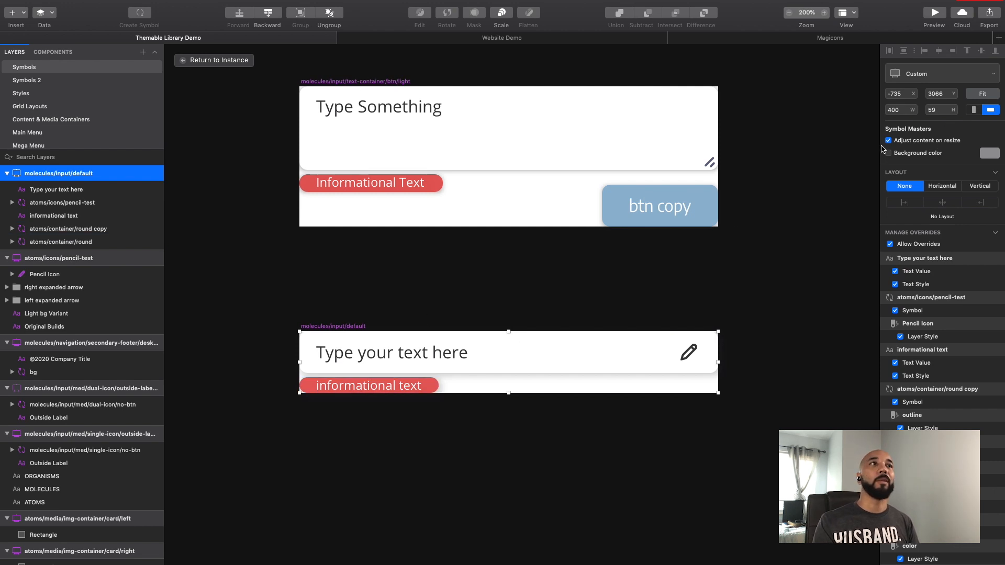
Fix the red rounded container's size and pin it to the left and top edges, and test it by resizing the master.
click(433, 423)
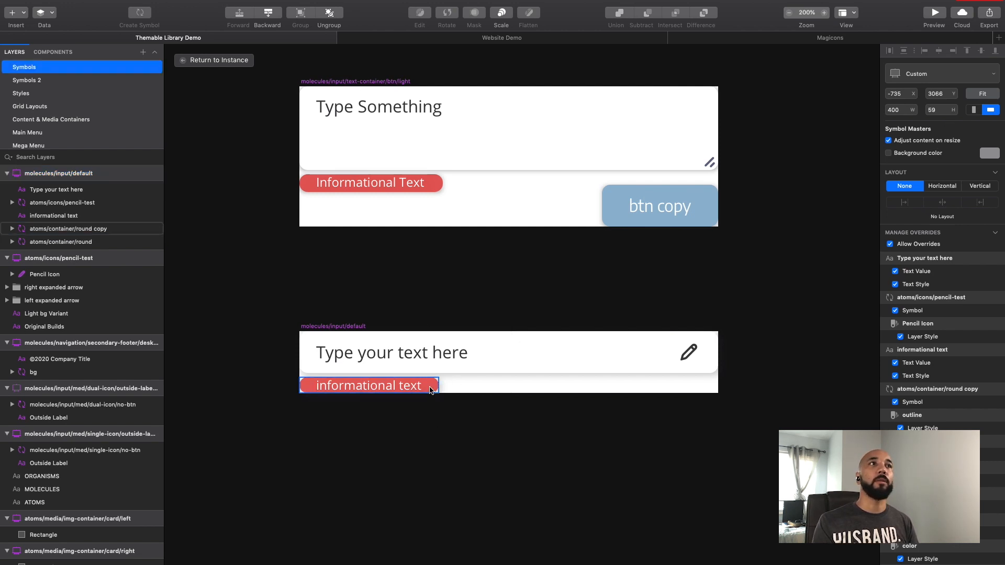
click(432, 386)
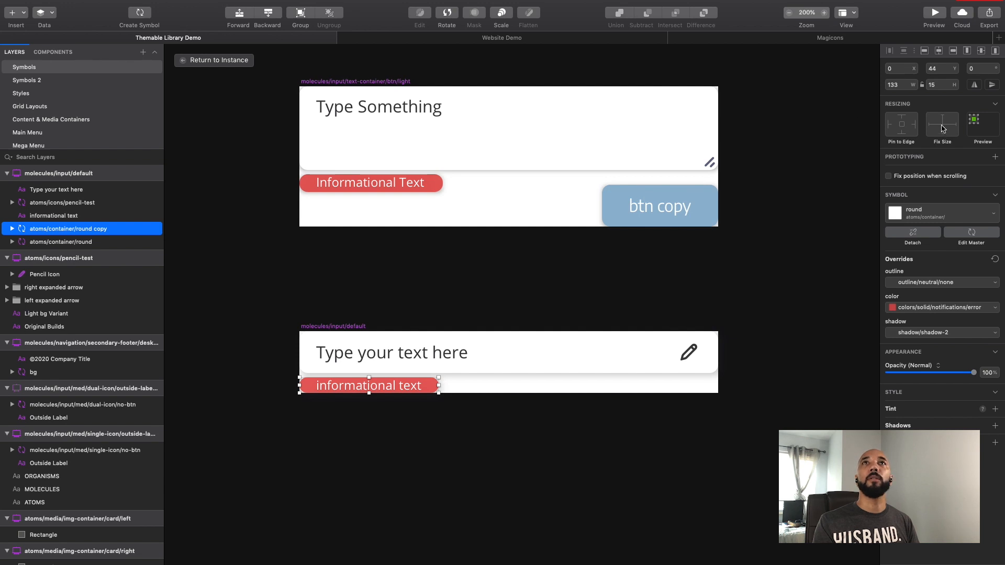
click(940, 129)
click(890, 125)
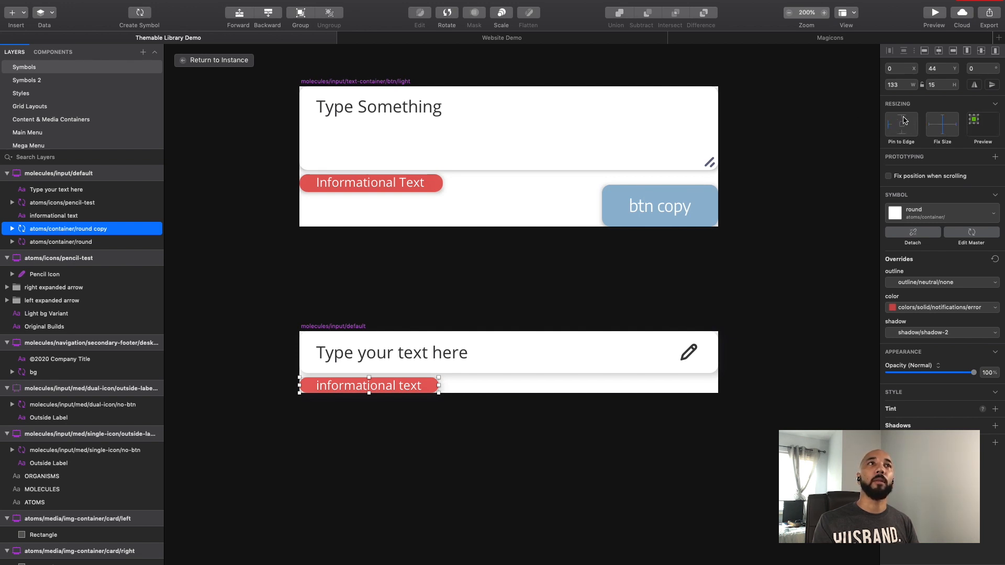
click(343, 338)
mouse_move(718, 362)
mouse_down()
mouse_move(816, 360)
mouse_move(719, 362)
mouse_up()
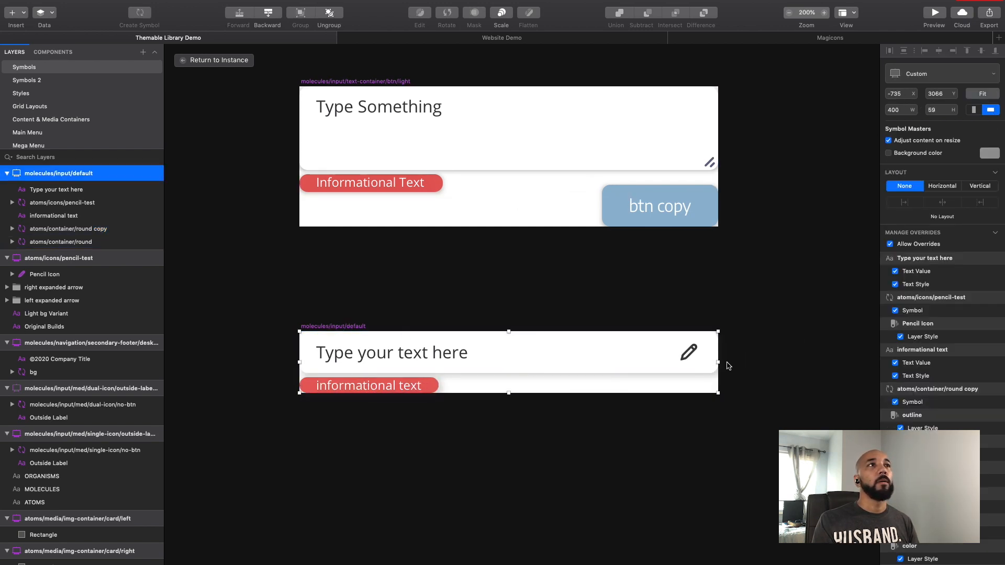
Pin the "informational text" layer to the left and top edges of the master with a fixed height.
click(407, 387)
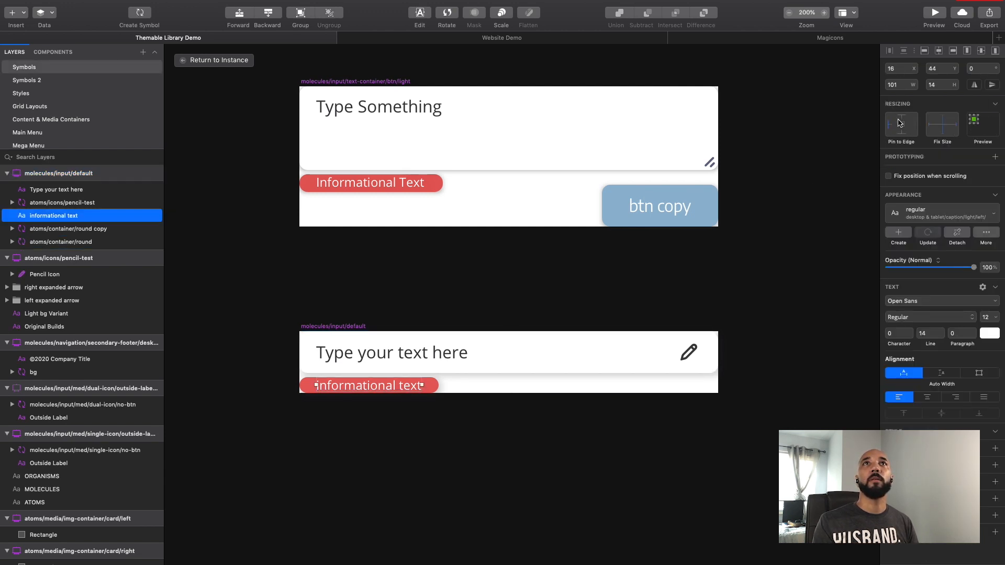
click(477, 273)
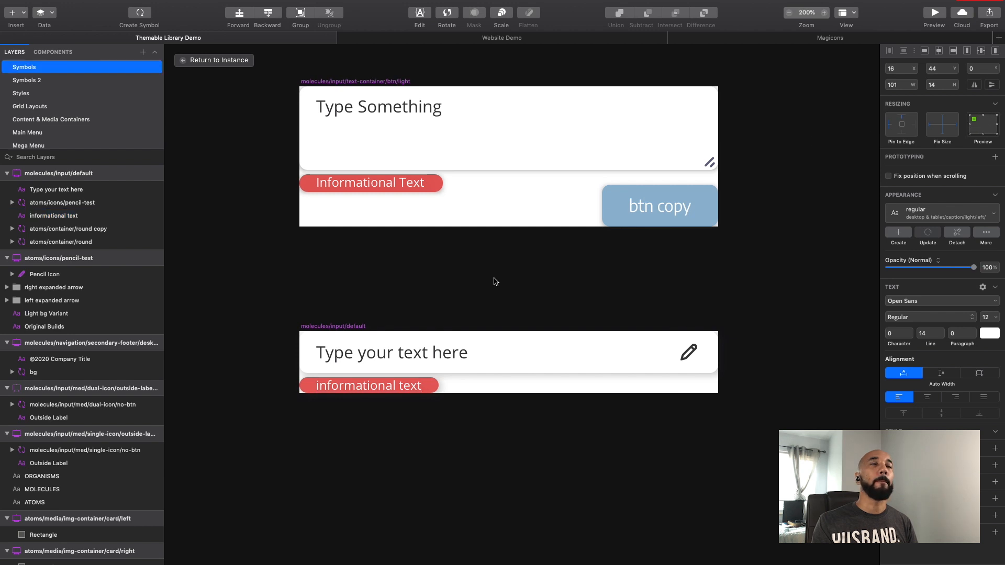
Test the molecules/input/default master's resizing constraints by resizing it to about 384 by 138, and undo the resize.
click(673, 373)
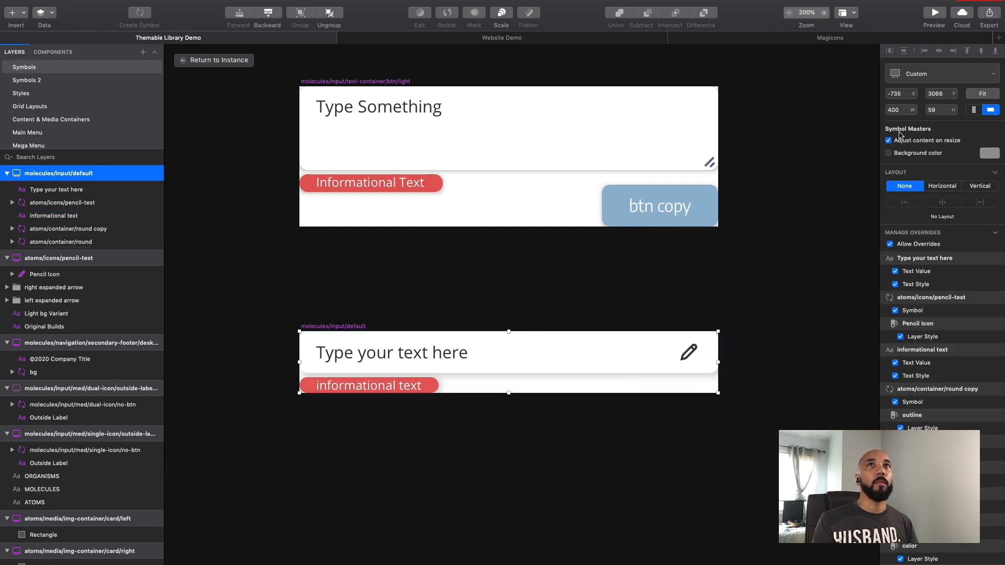
drag(718, 393, 699, 476)
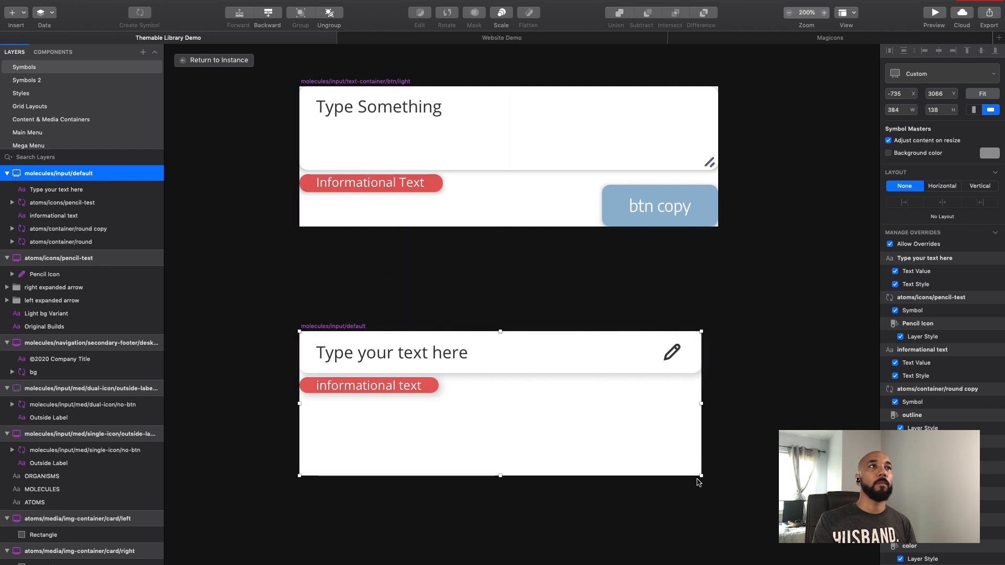
key(super+z)
click(453, 314)
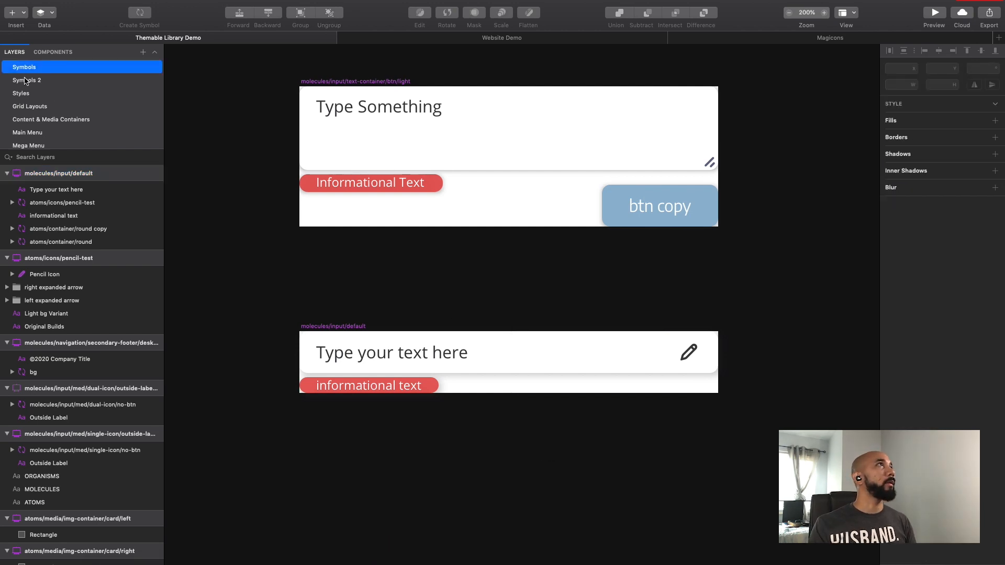
Open the Inputs page and draw a square artboard about 476 by 476 on it.
scroll(36, 121, down, 10)
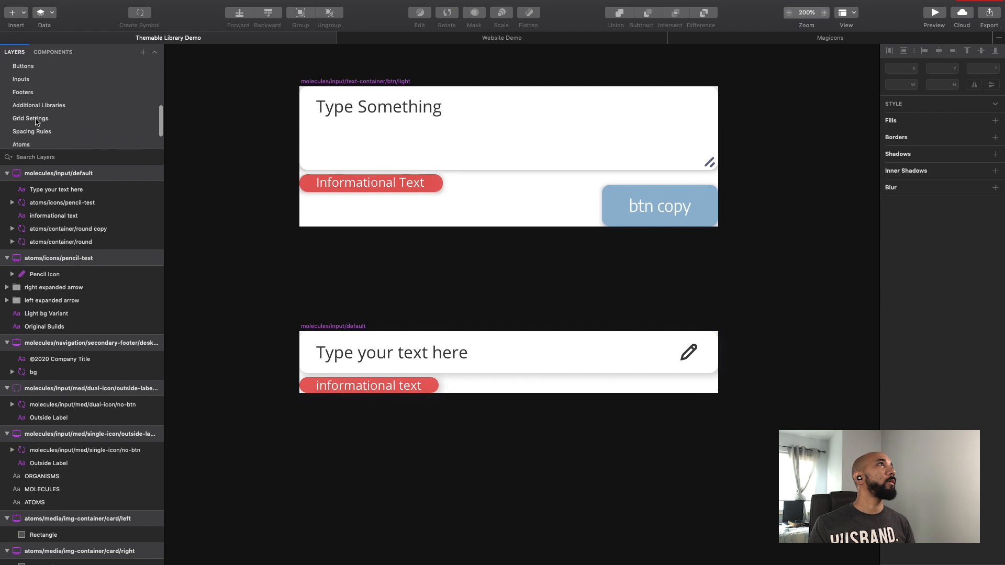
click(27, 82)
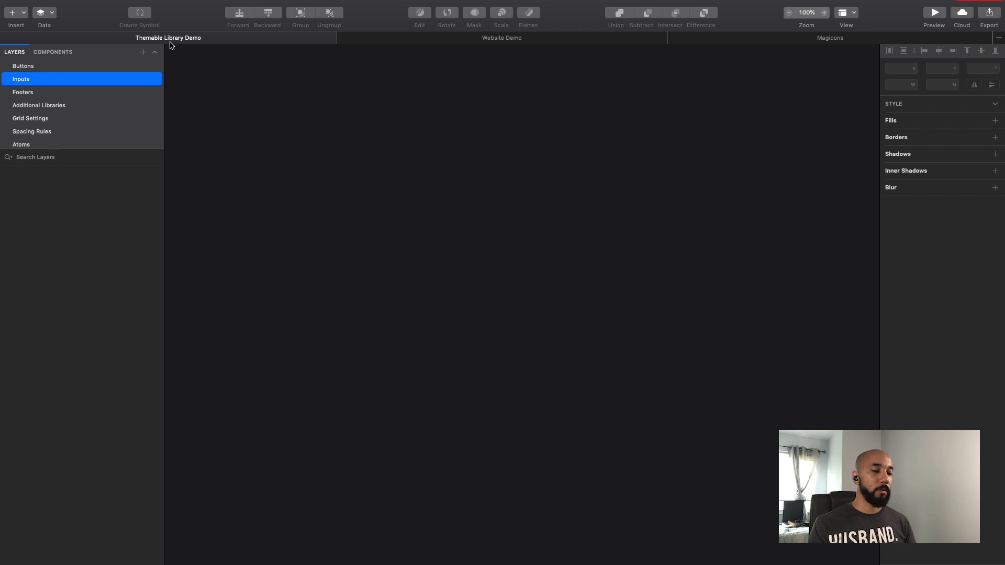
key(a)
drag(340, 212, 589, 451)
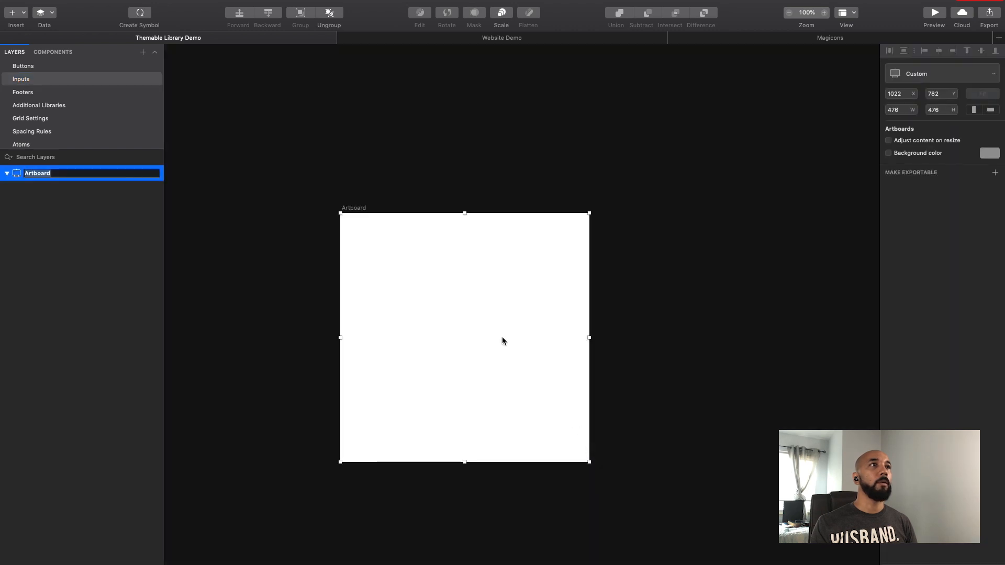
Insert the document symbol molecules/input/default and centre it on the new artboard at X 38, Y 209.
mouse_move(53, 3)
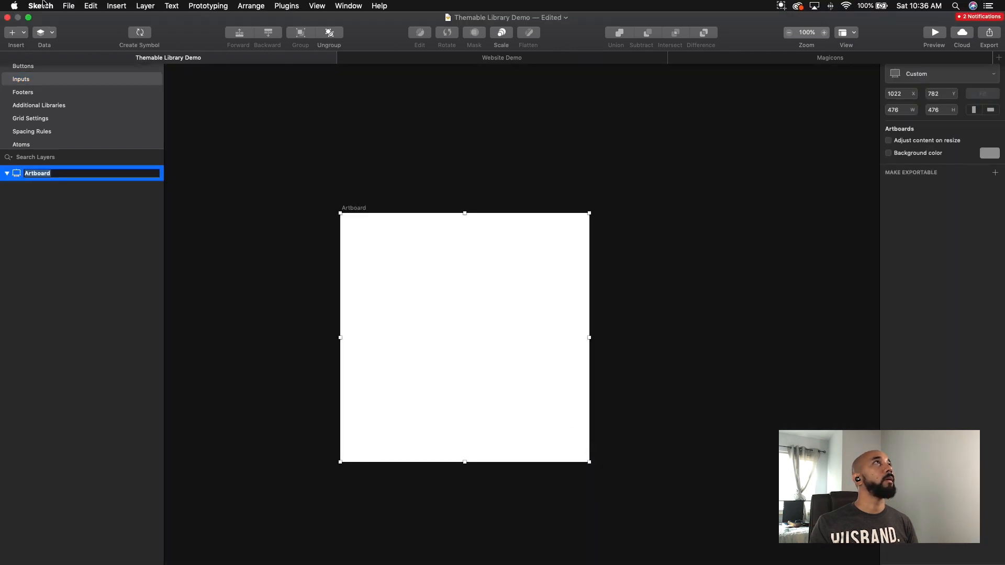
click(116, 6)
mouse_move(131, 143)
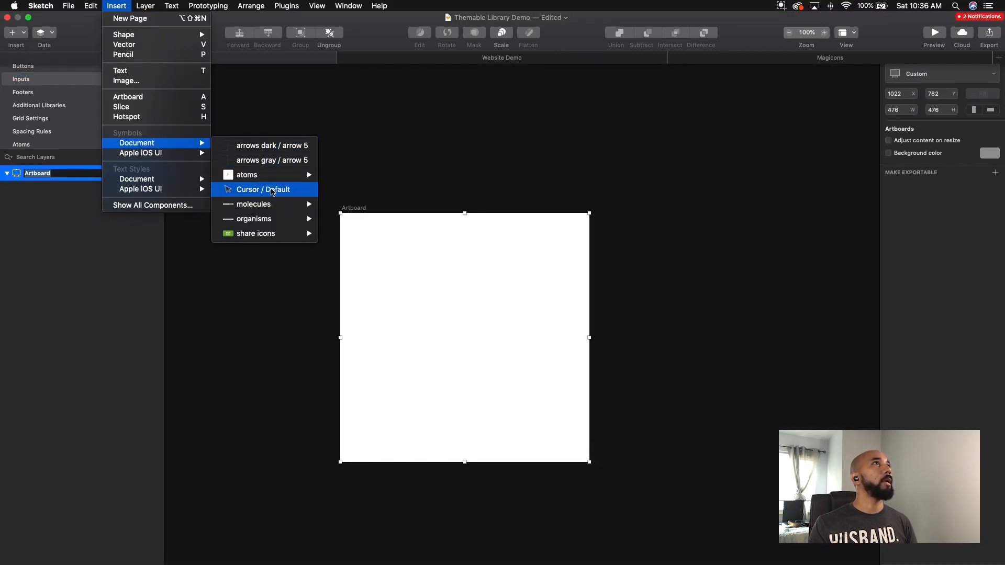
mouse_move(269, 204)
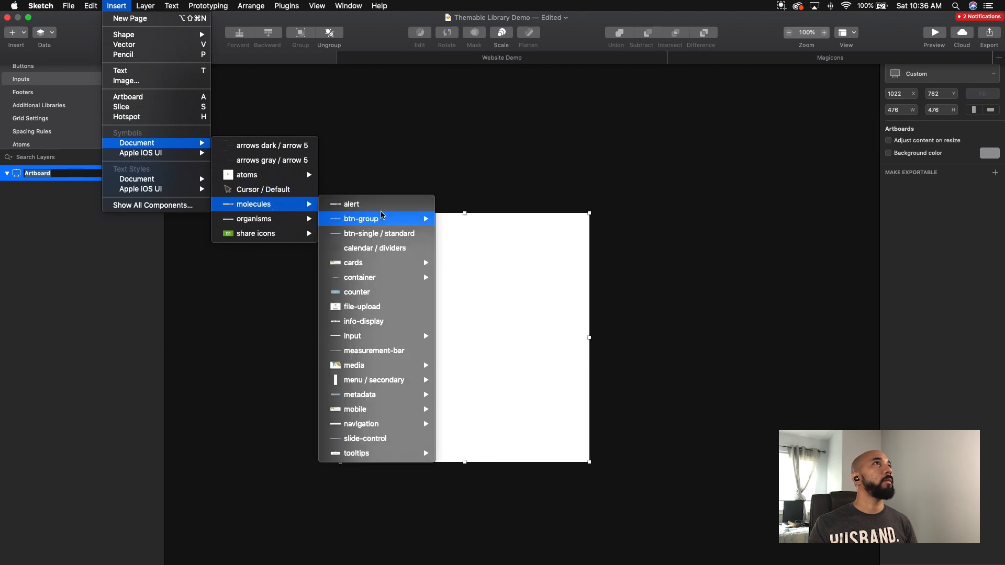
mouse_move(384, 263)
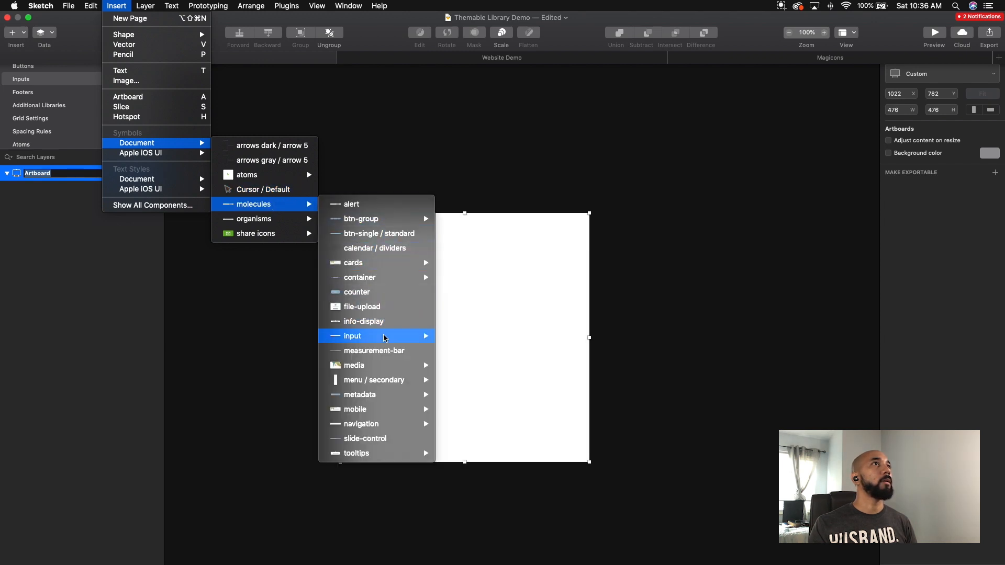
mouse_move(386, 337)
click(474, 336)
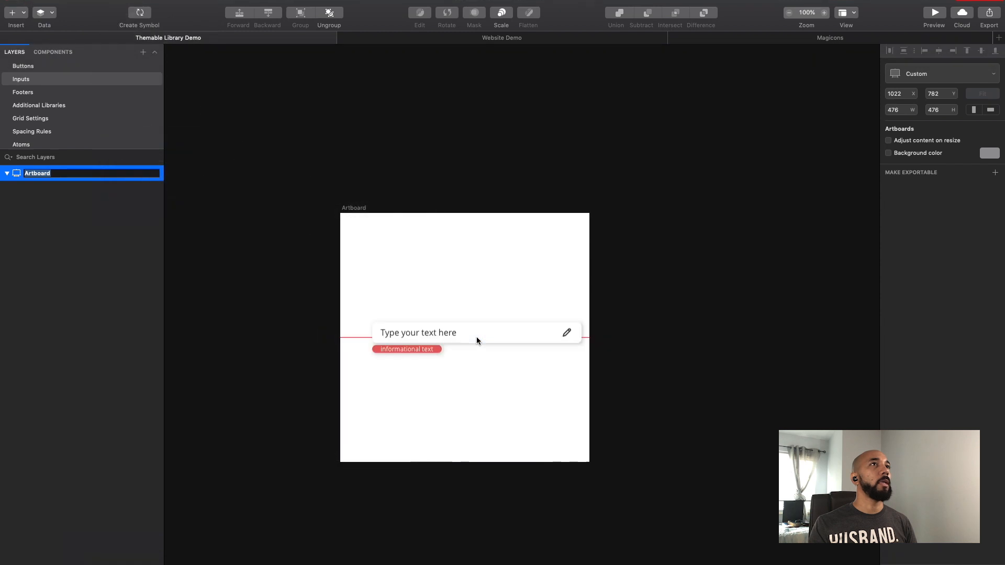
click(466, 328)
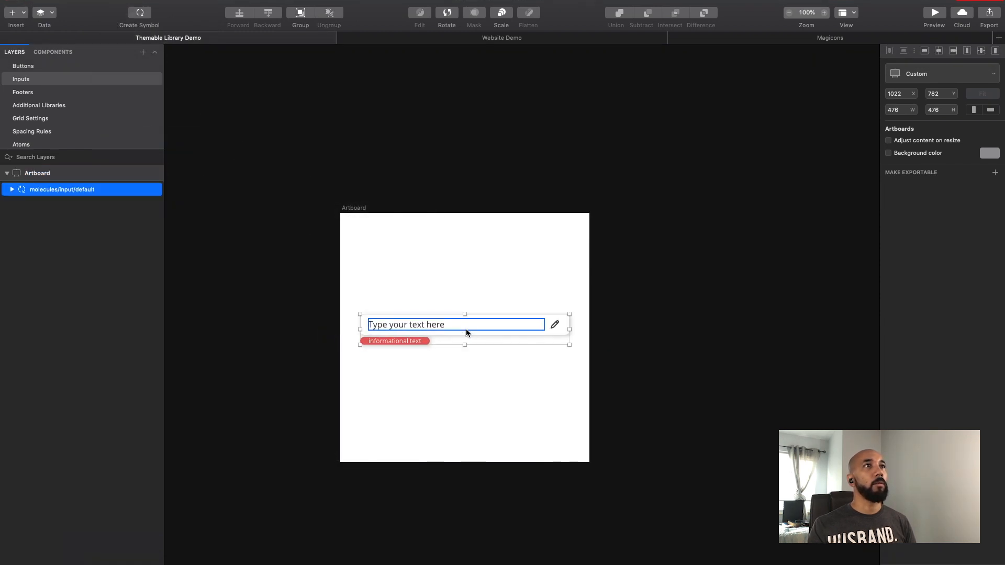
drag(466, 329, 467, 336)
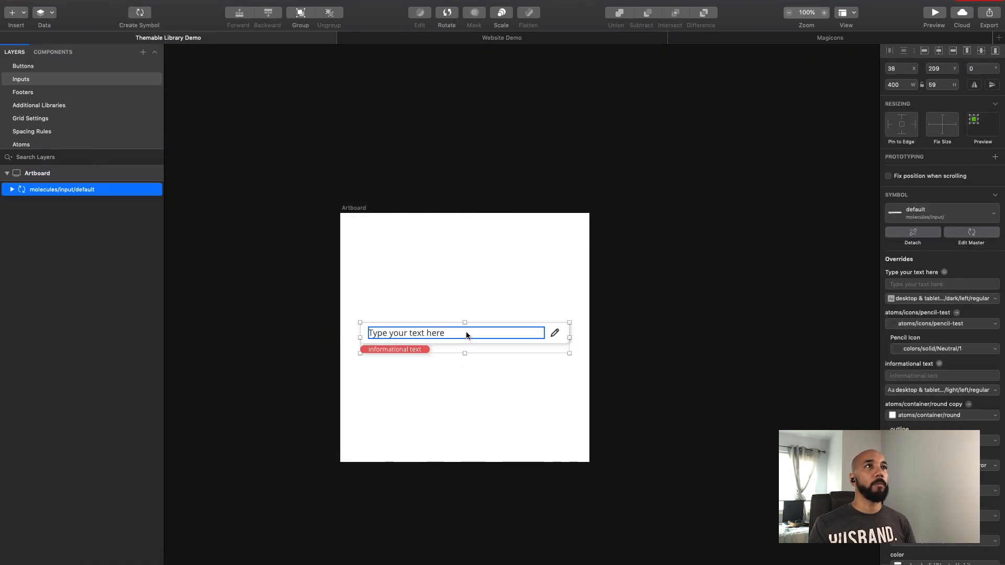
key(super+1)
click(530, 434)
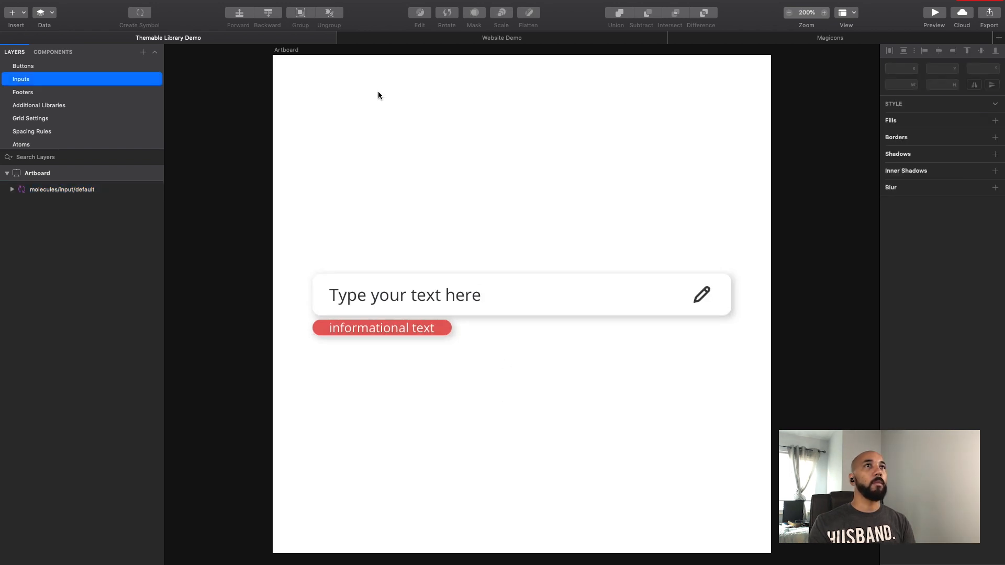
Override the field text of the molecules/input/default instance with "This is Your New Text".
click(387, 278)
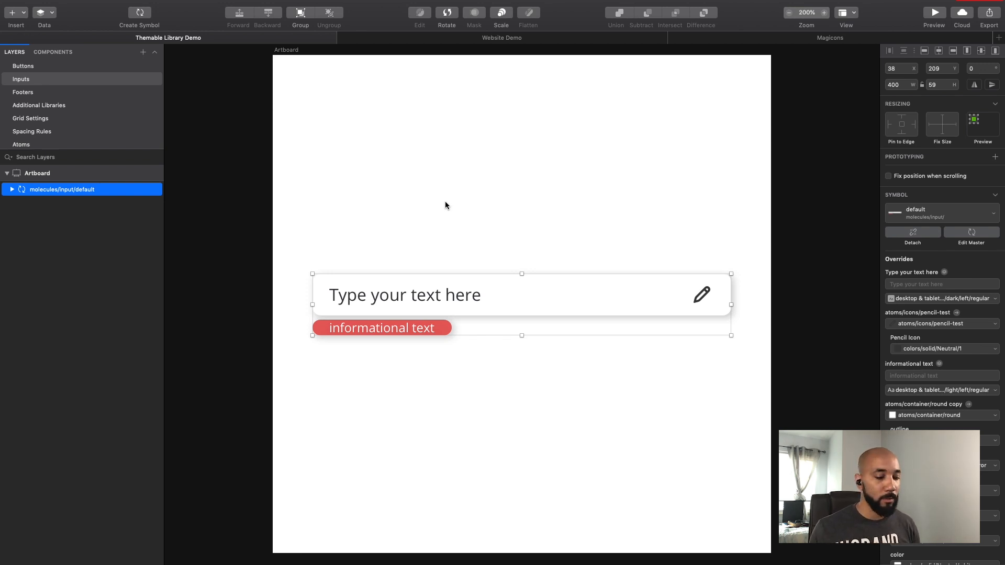
click(432, 250)
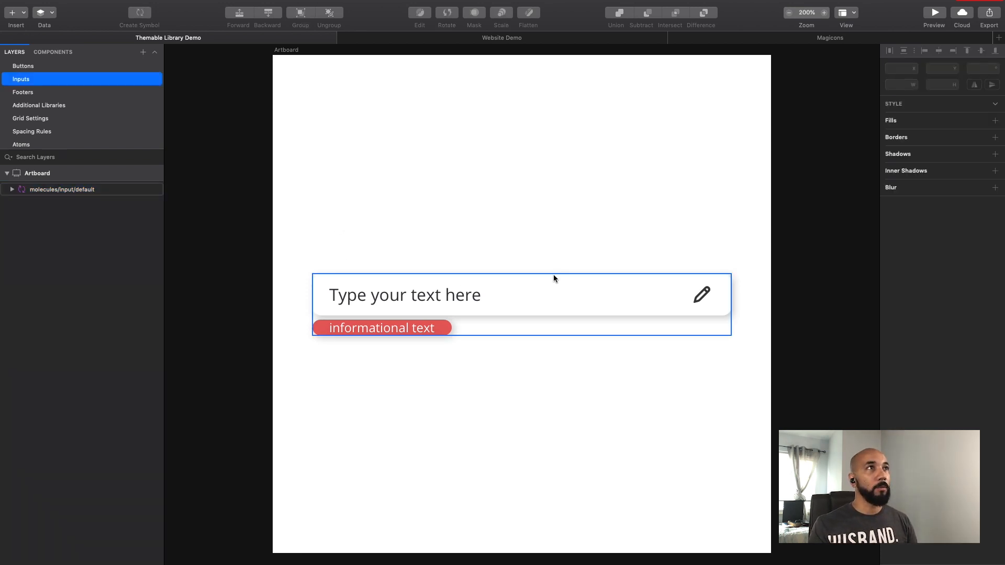
click(572, 294)
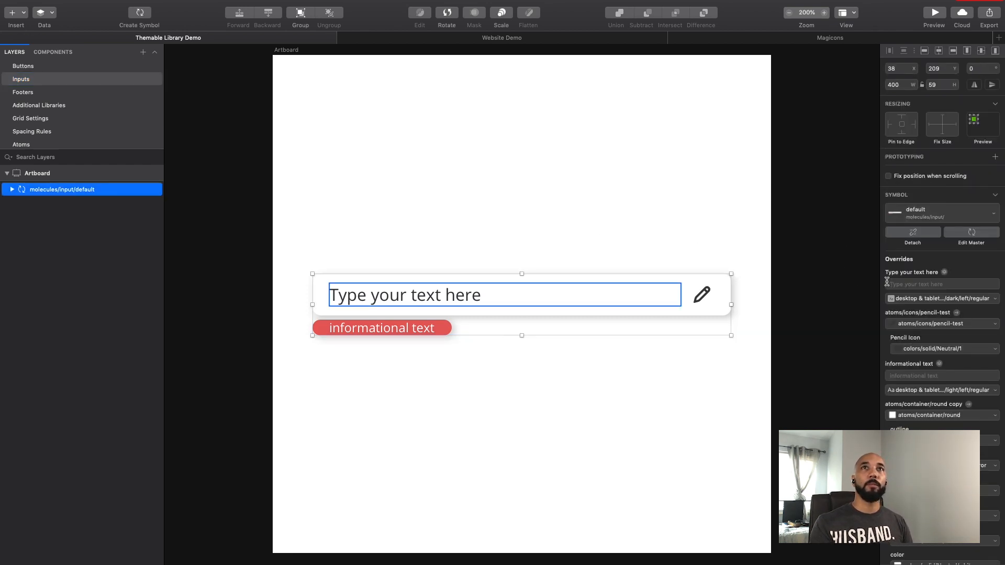
scroll(890, 283, down, 5)
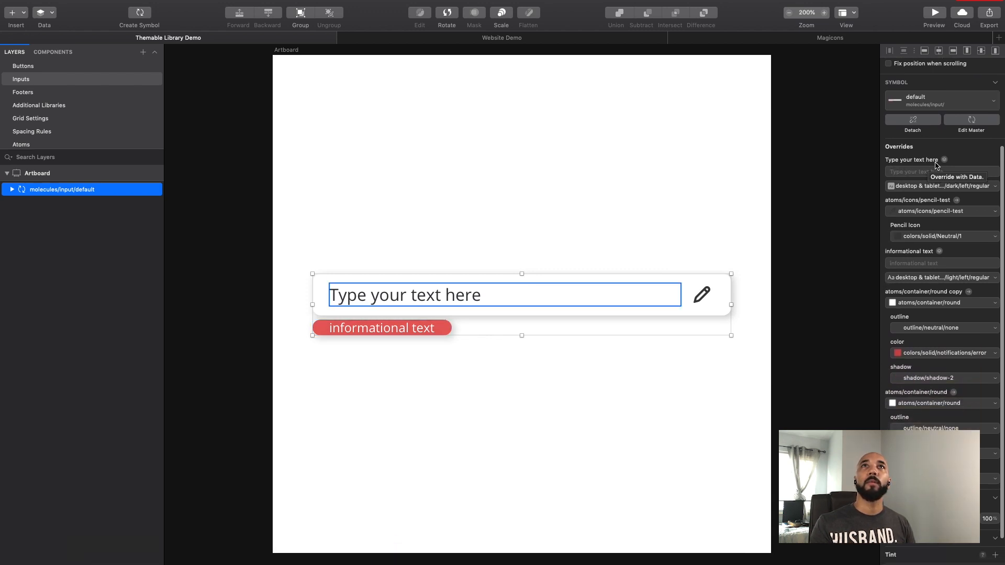
click(911, 171)
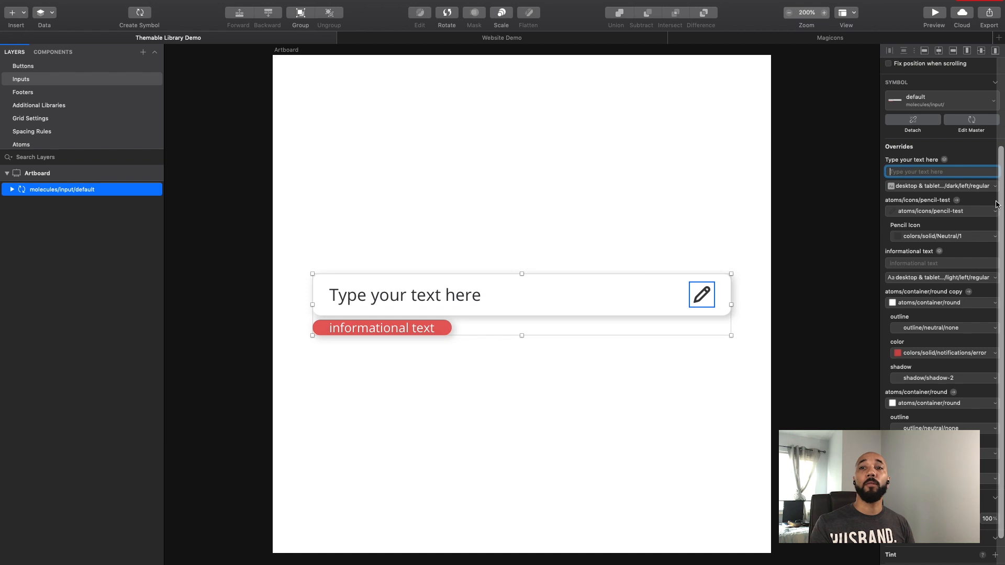
text(th)
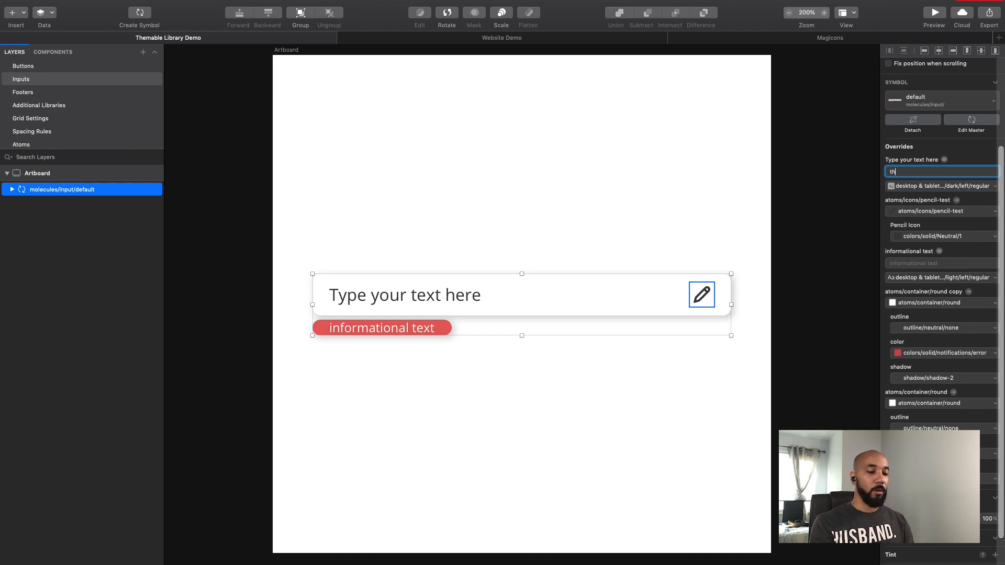
text(his is Y)
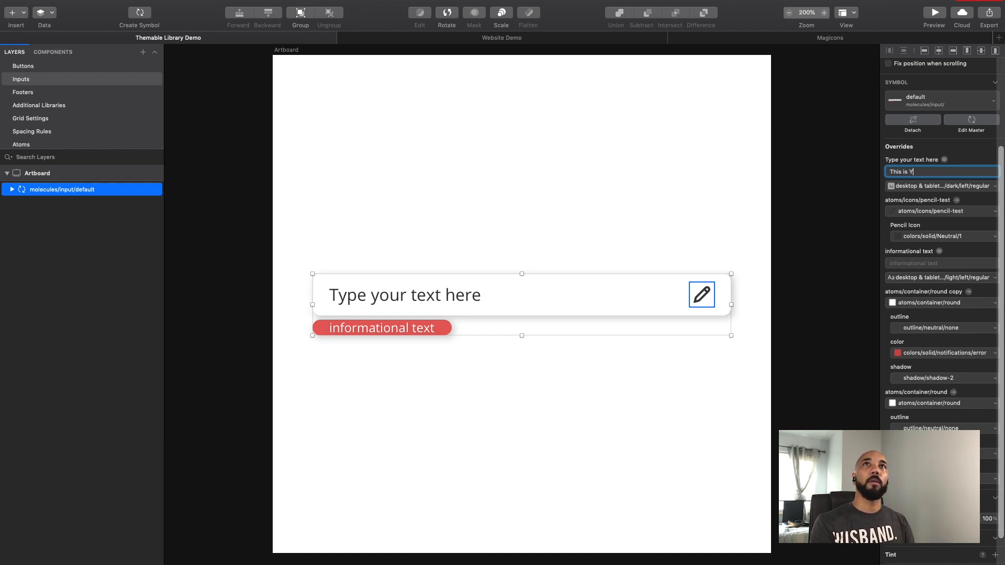
text(our New)
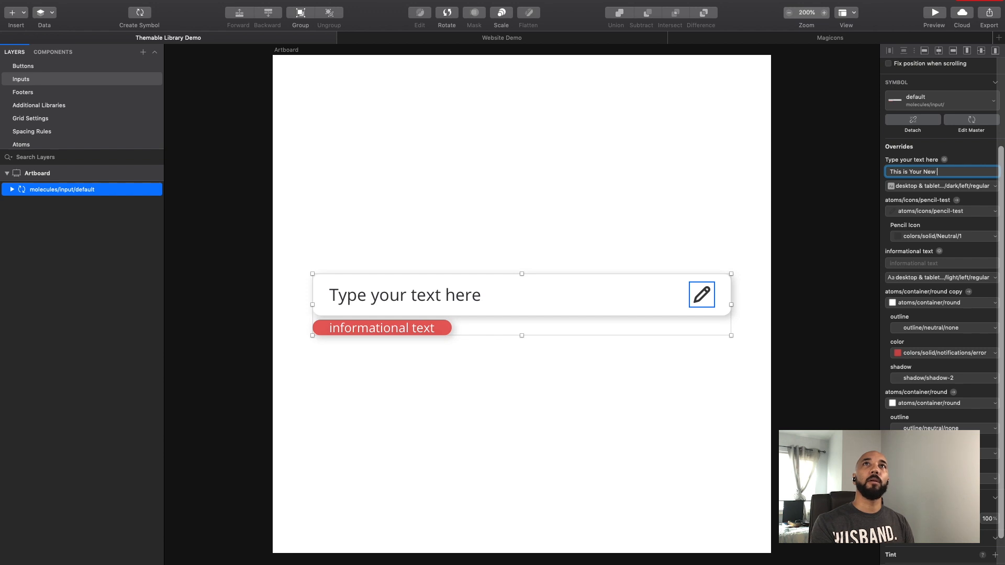
text( Text)
key(Tab)
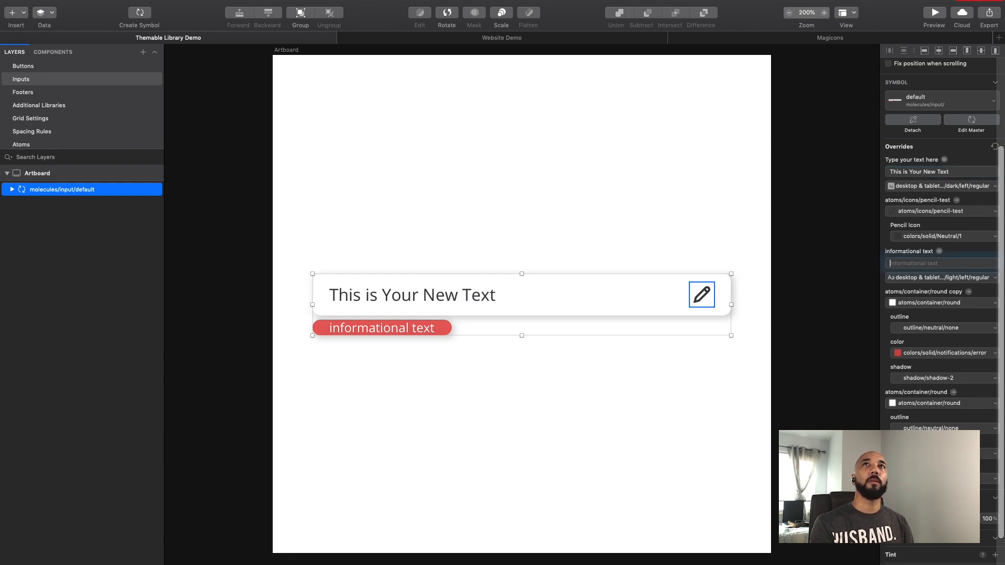
click(611, 219)
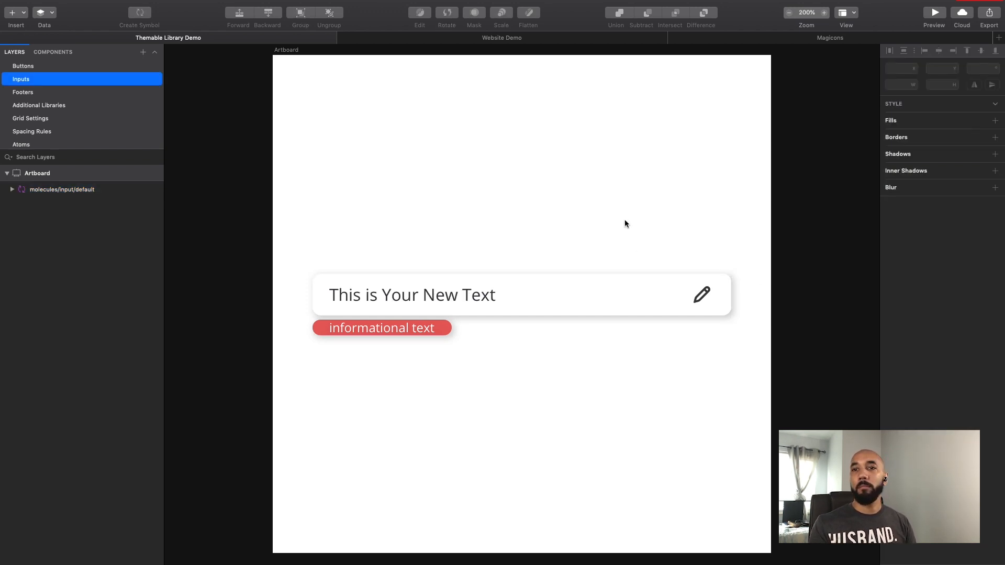
Duplicate the input instance above the original at Y 112 and override the copy's field text with "Type Your Name".
drag(561, 293, 552, 191)
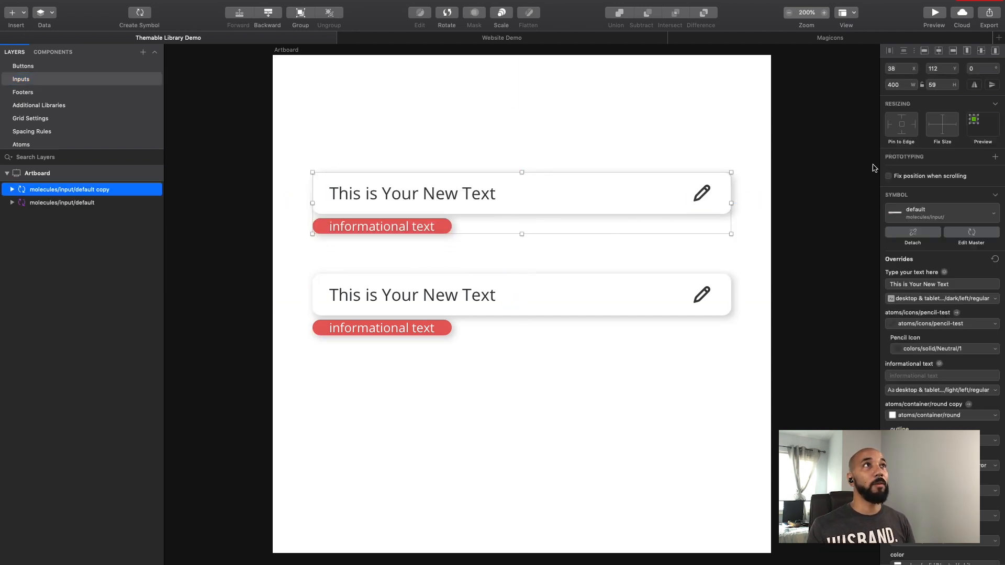
click(955, 284)
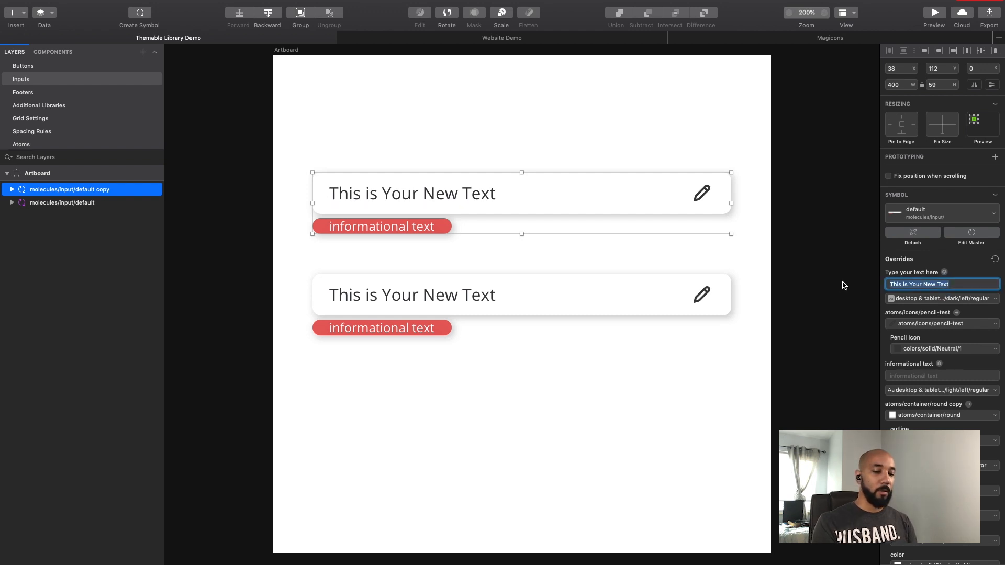
text(Type Your )
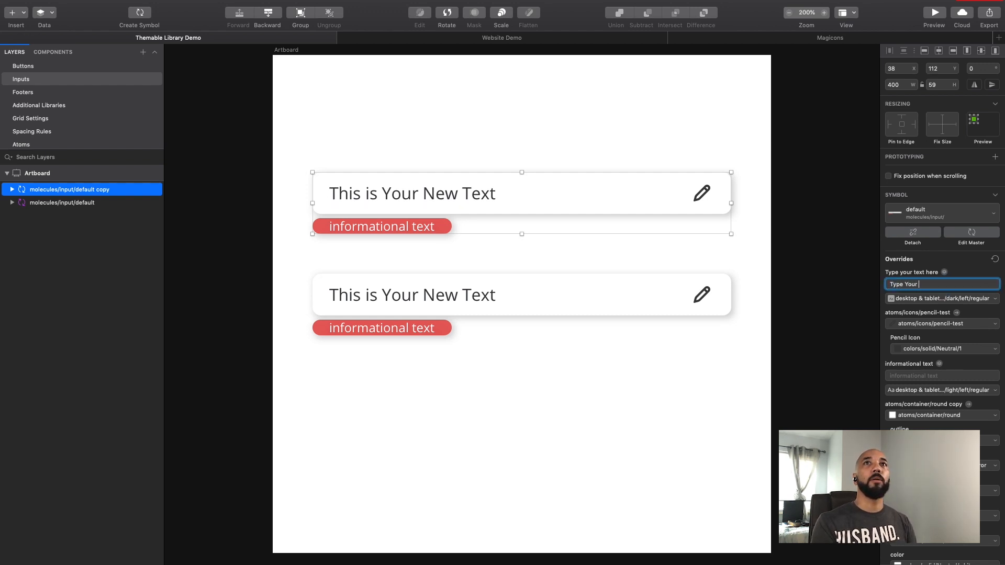
text(Name)
click(563, 395)
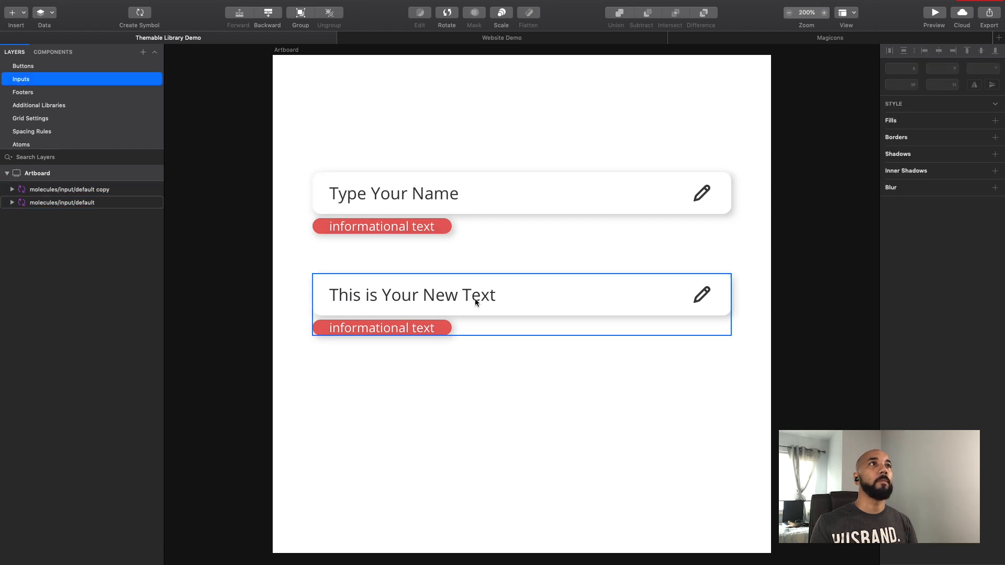
Override the field text of the original, lower input instance with "Phone".
click(476, 298)
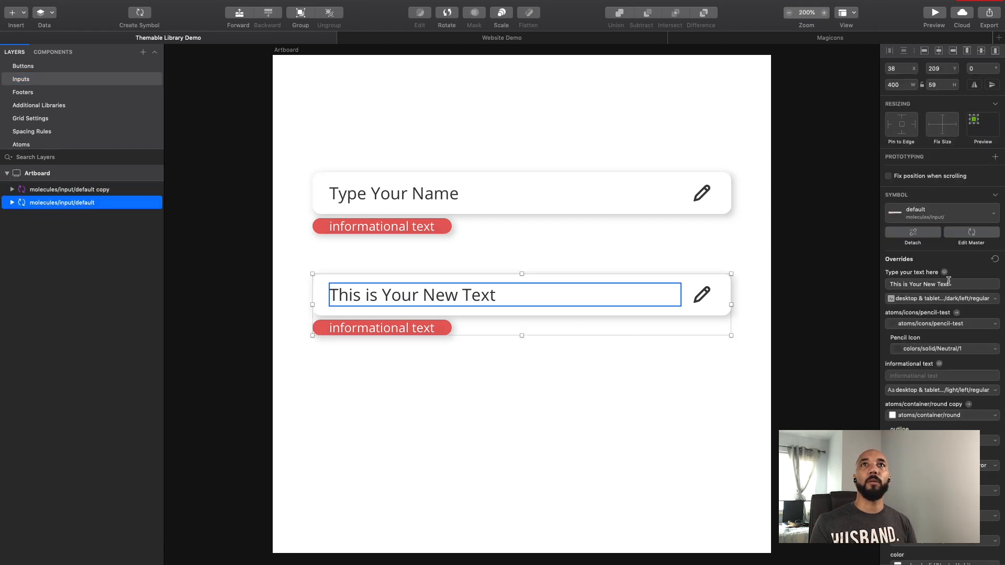
click(948, 284)
text(Phone)
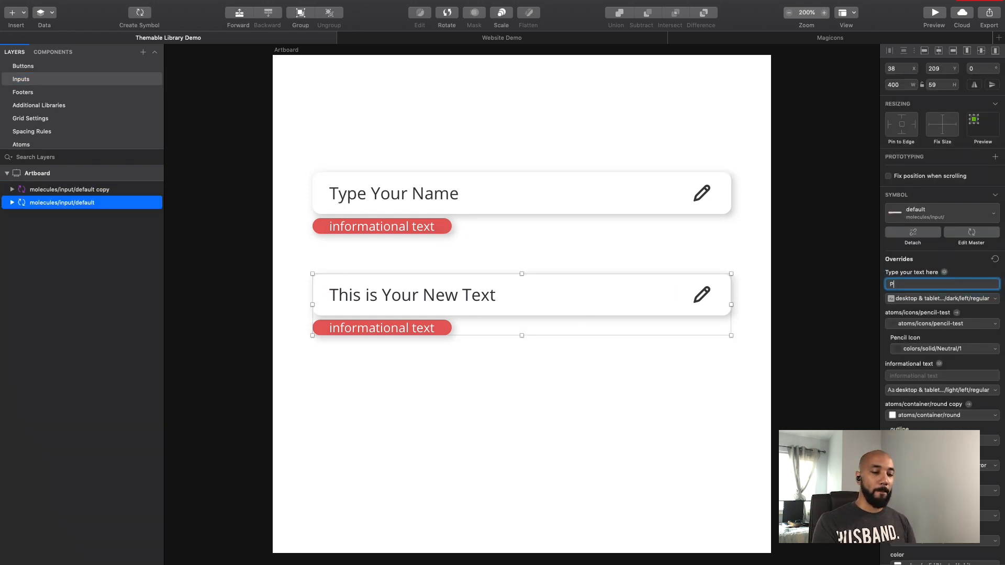
click(742, 327)
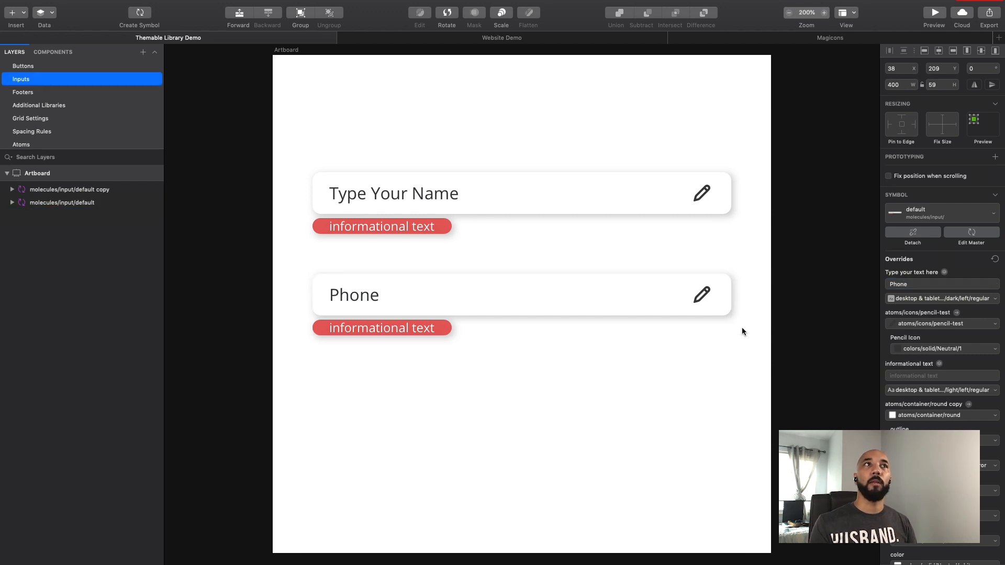
Duplicate the "Phone" input below itself at Y 289 and override the copy's field text with "Email".
drag(565, 295, 570, 376)
click(919, 283)
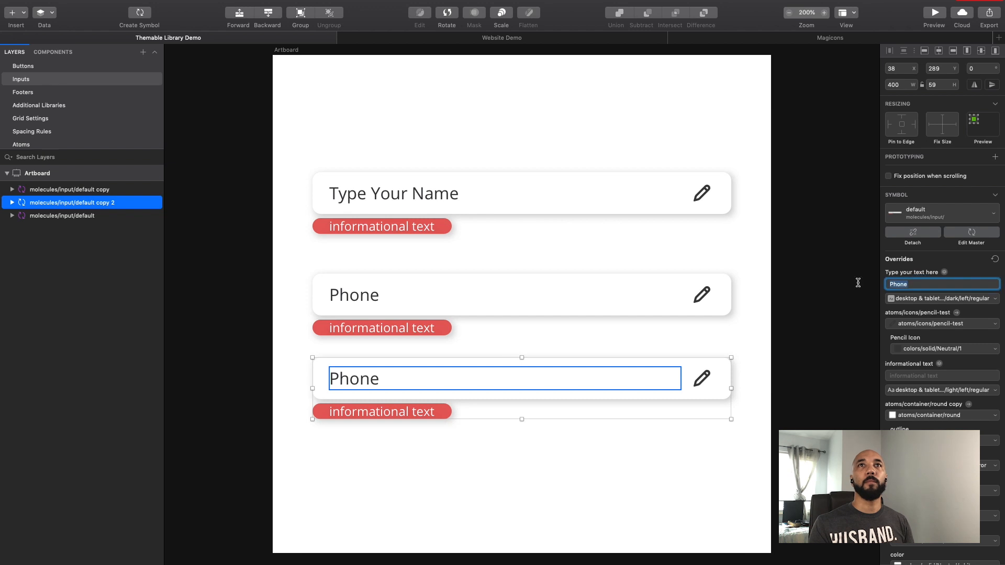
text(Email)
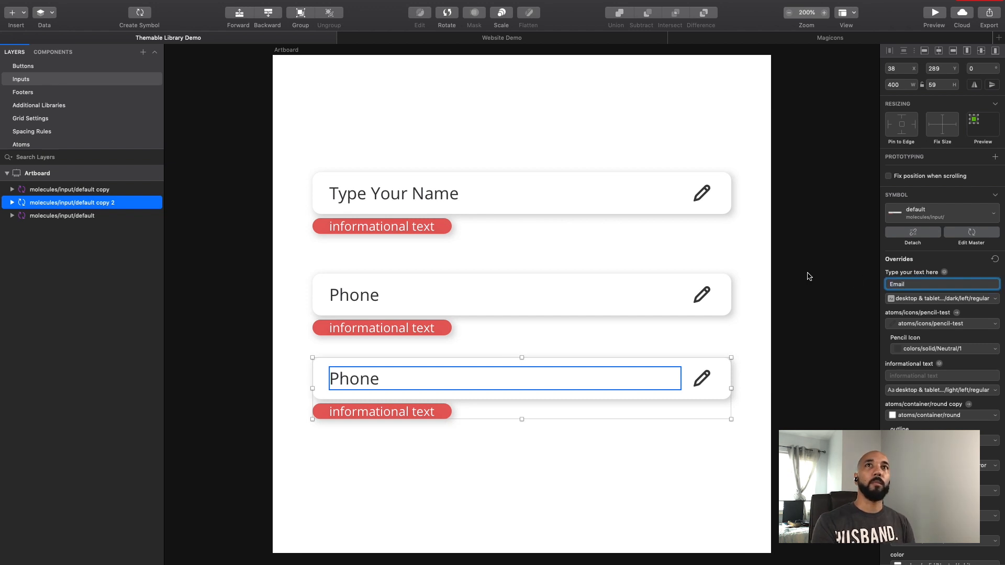
click(565, 120)
Distribute the three input instances vertically on the artboard, accepting uneven distribution on full pixels.
drag(549, 128, 554, 506)
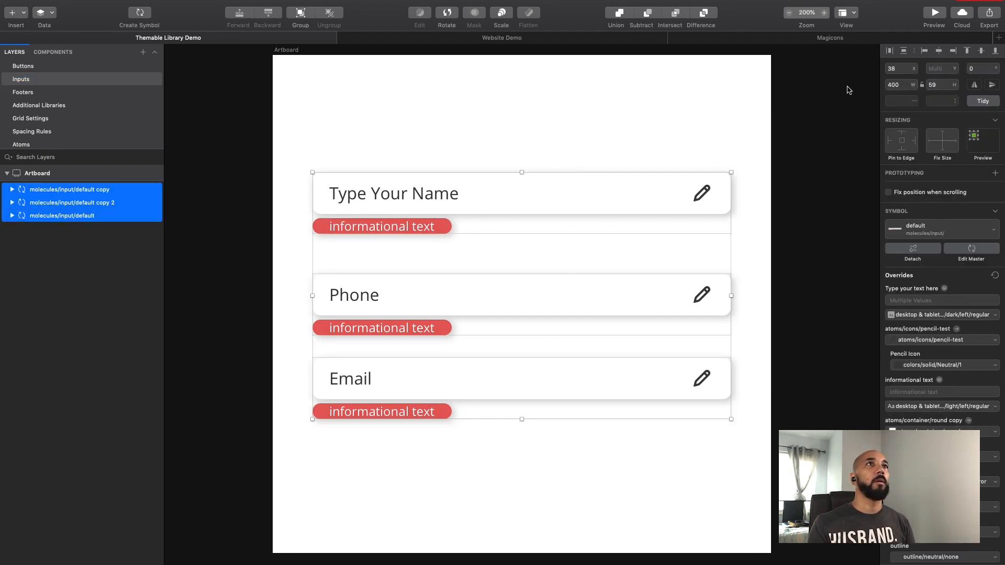
click(904, 51)
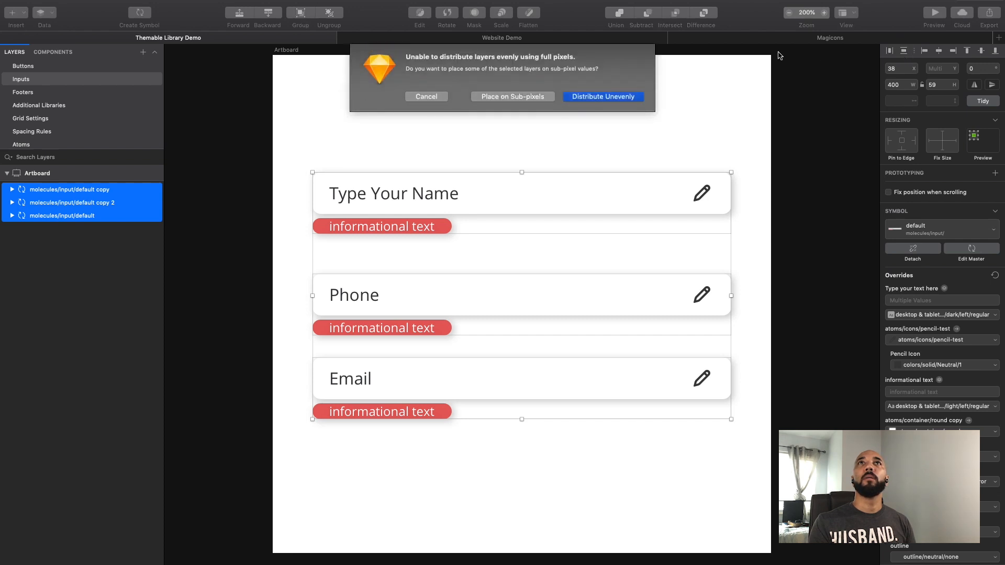
click(626, 94)
click(570, 149)
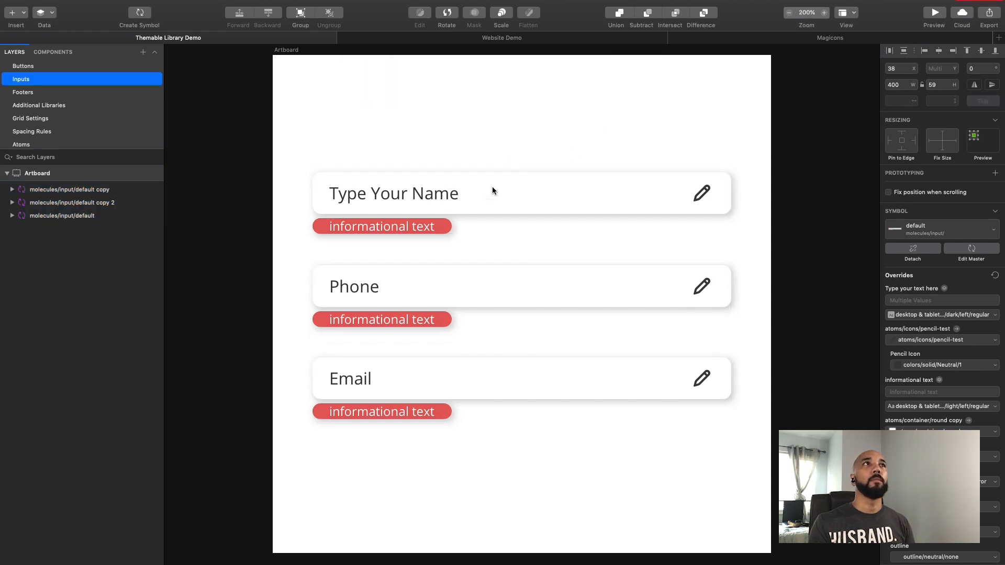
Override the outline of the "Type Your Name" input's main round container with the notification error outline style.
click(583, 200)
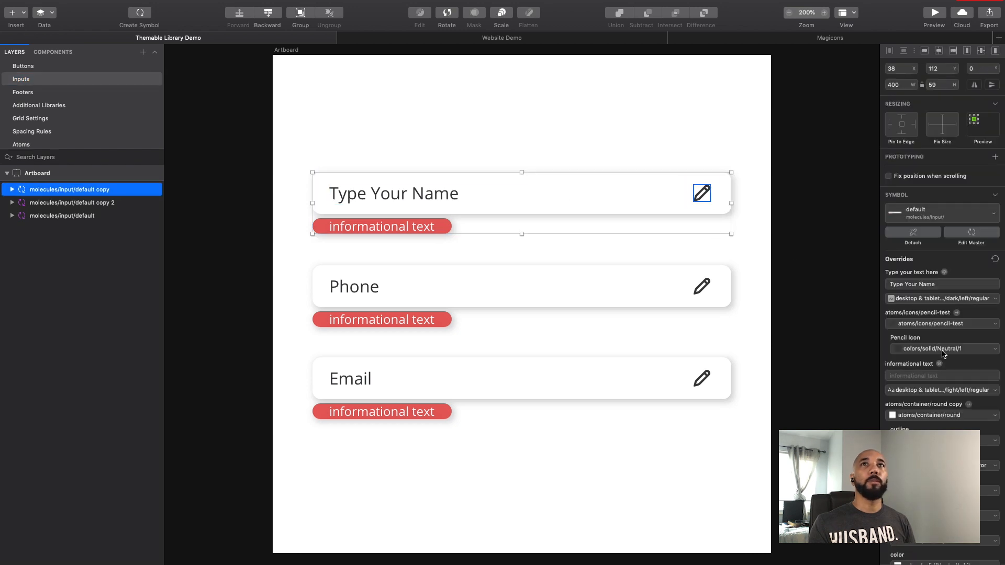
scroll(943, 353, down, 5)
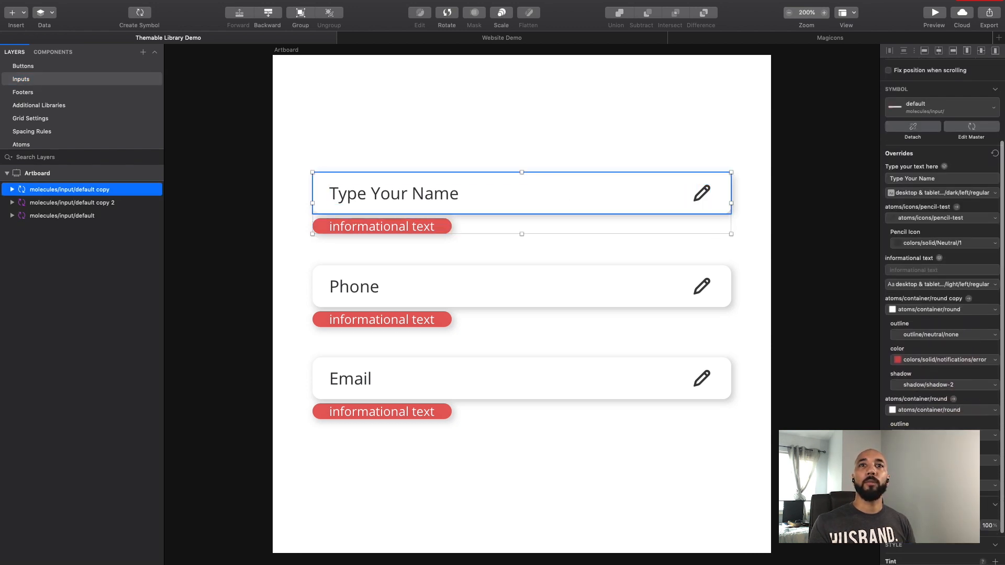
click(944, 460)
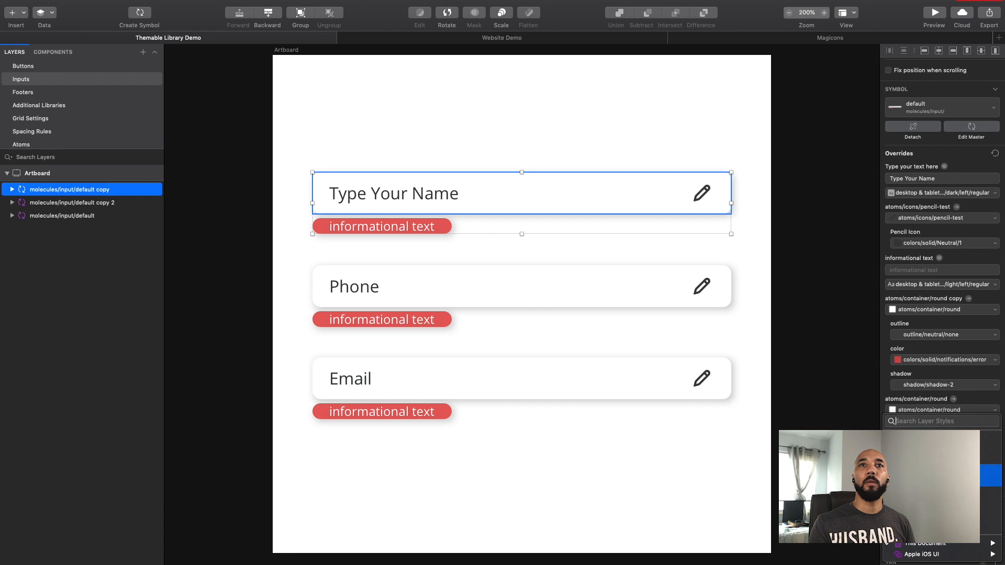
click(942, 475)
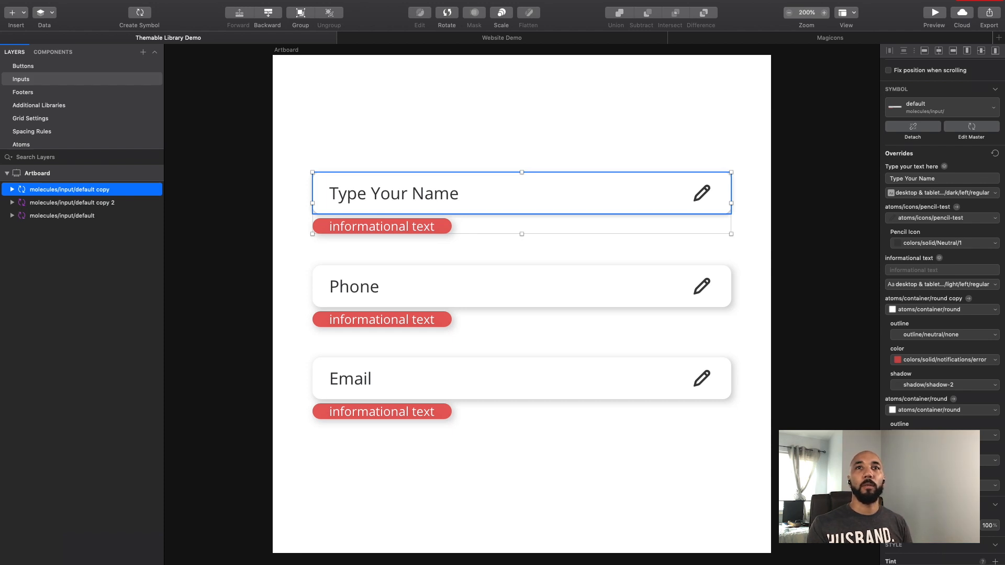
click(945, 435)
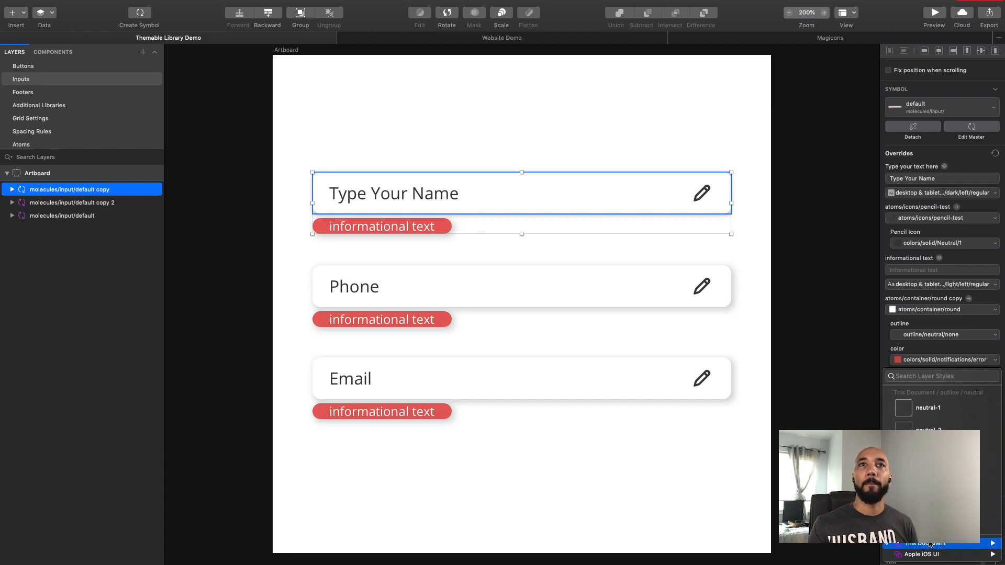
mouse_move(858, 539)
mouse_move(757, 540)
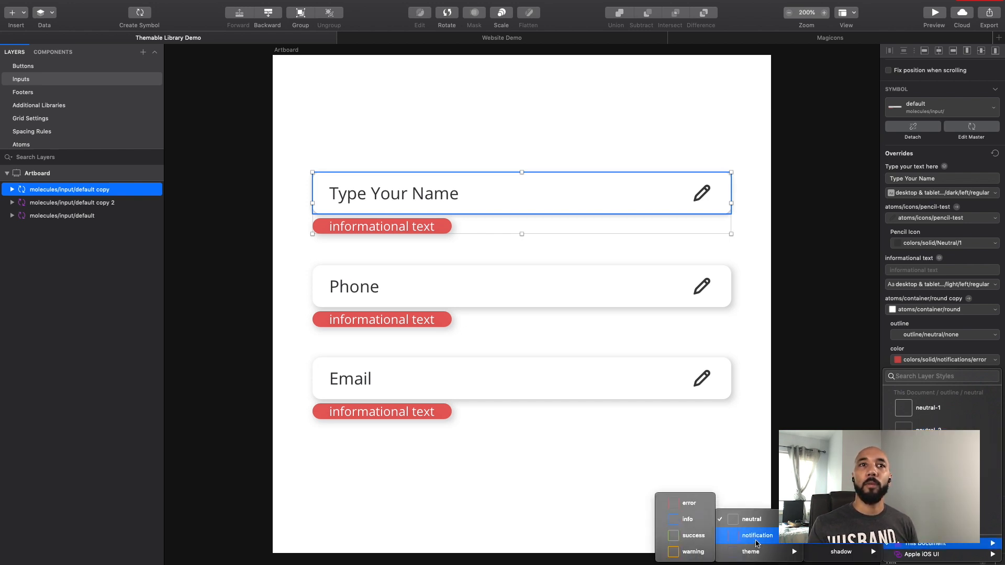
click(674, 503)
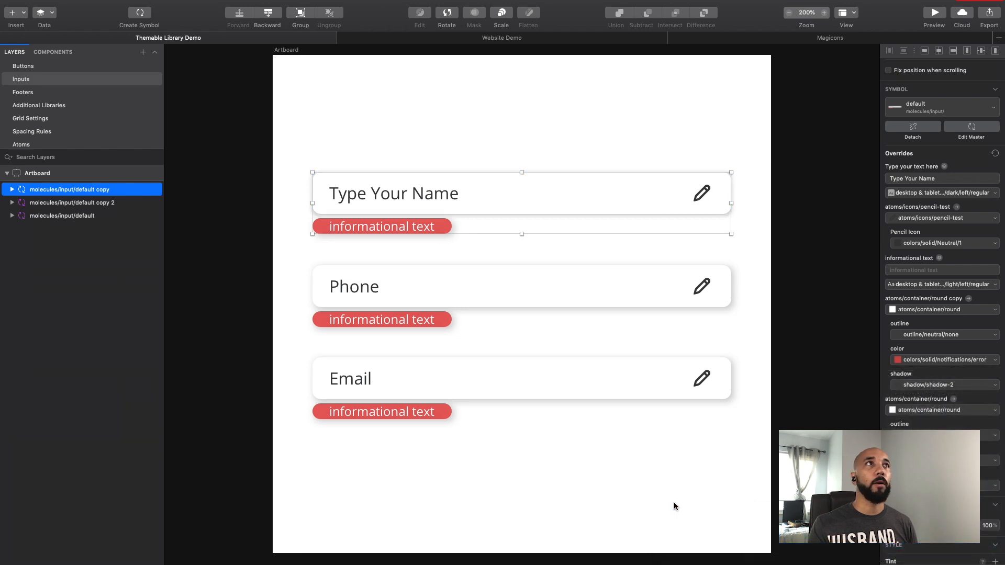
click(668, 499)
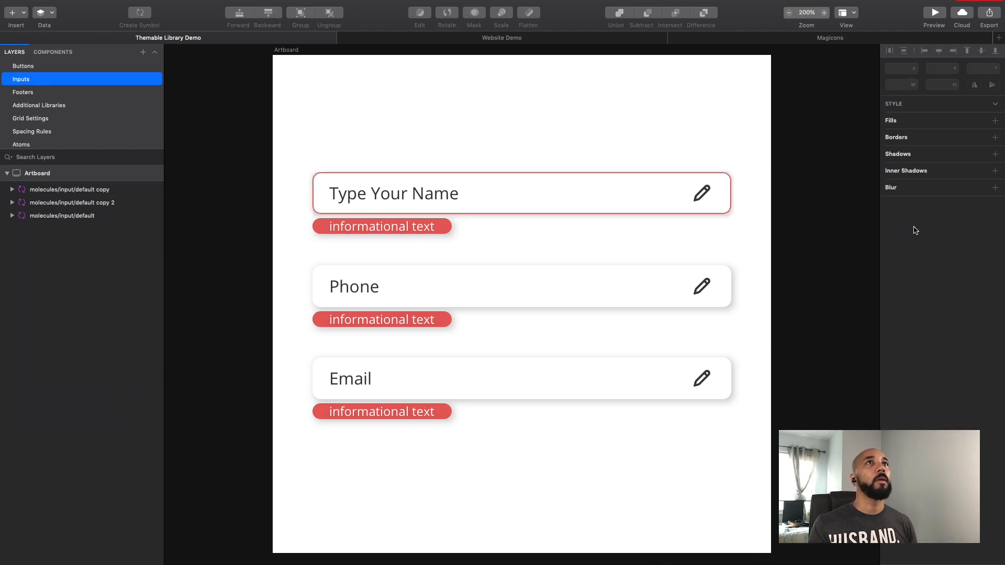
Override the Pencil Icon color of the "Type Your Name" input with the solid notifications error color.
click(704, 194)
click(930, 349)
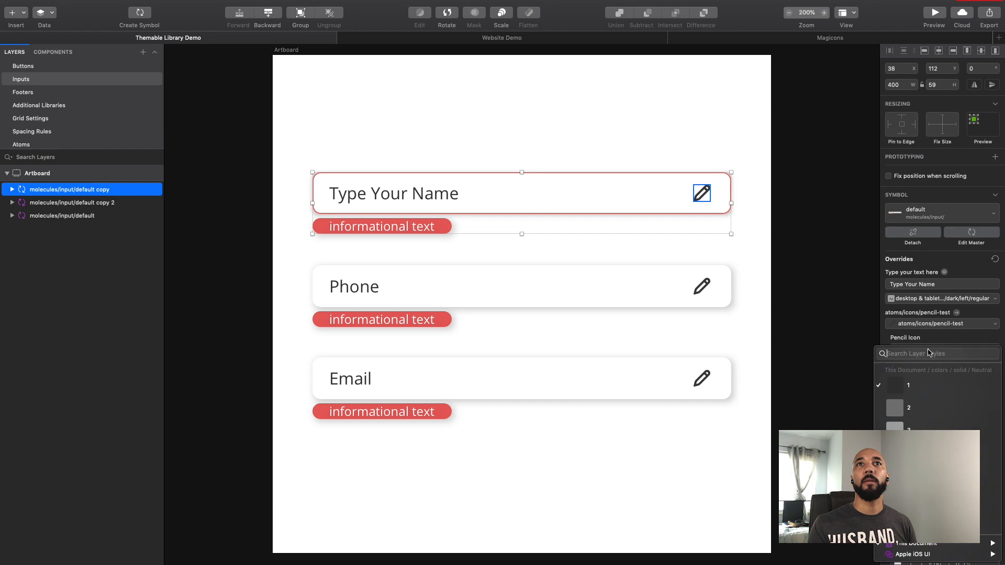
mouse_move(916, 554)
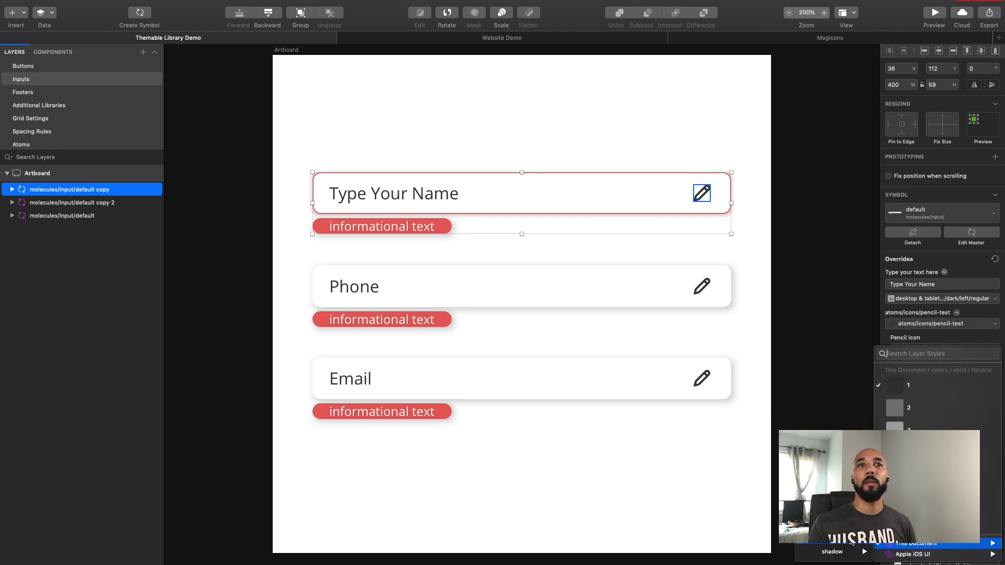
mouse_move(775, 501)
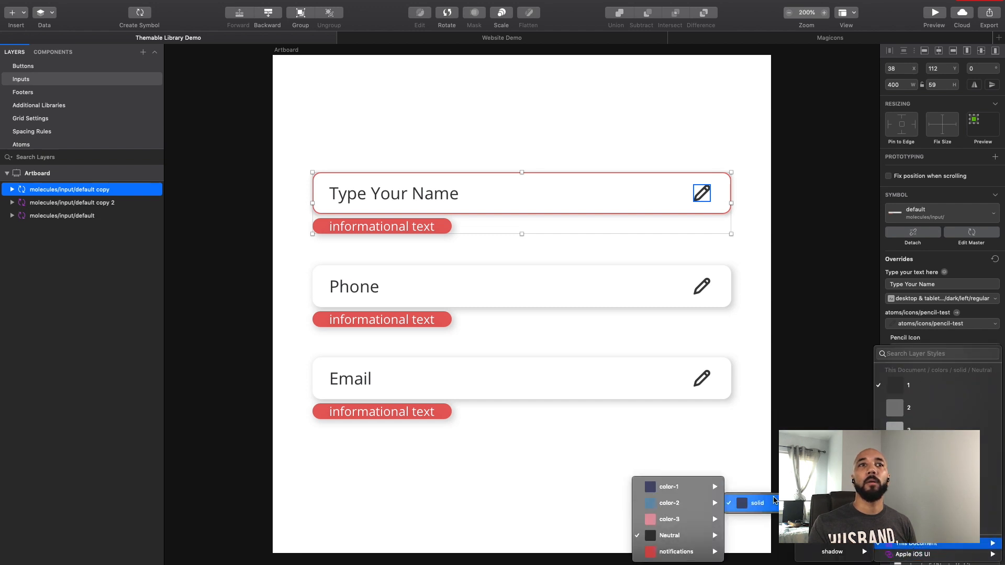
mouse_move(666, 549)
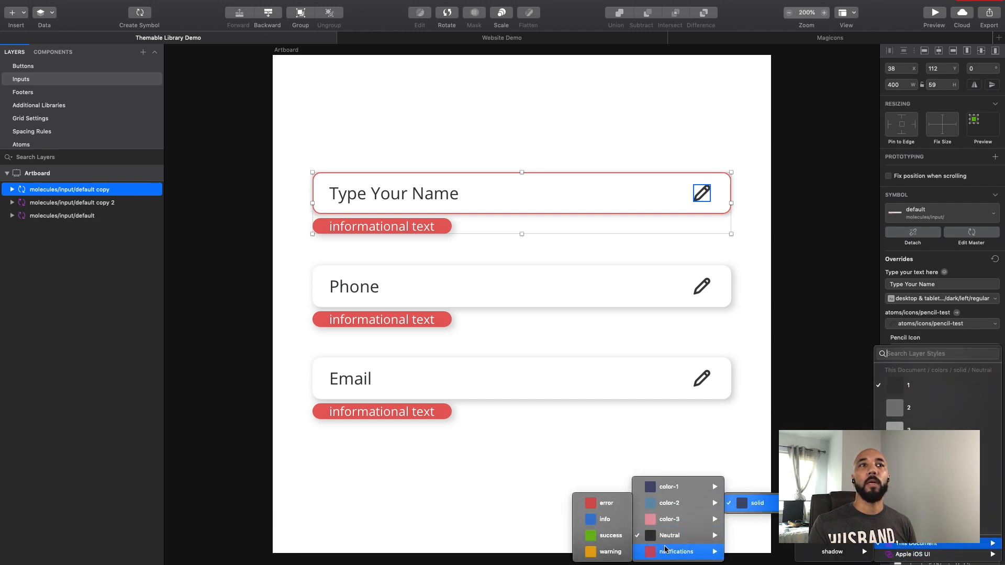
click(606, 503)
click(608, 505)
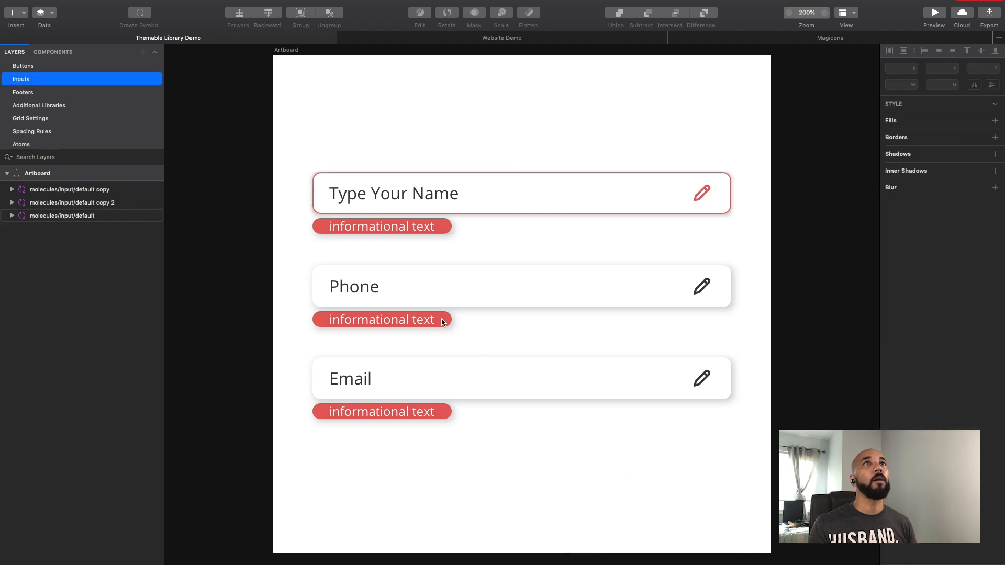
Override the shadow of the "Phone" input's main round container with a larger, softer shadow style.
click(407, 280)
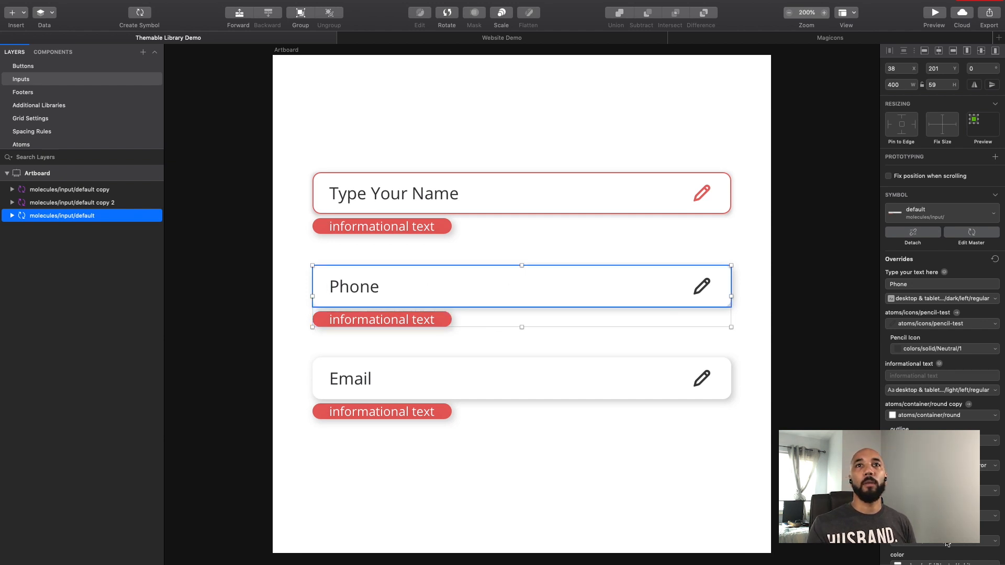
scroll(942, 314, down, 5)
click(944, 429)
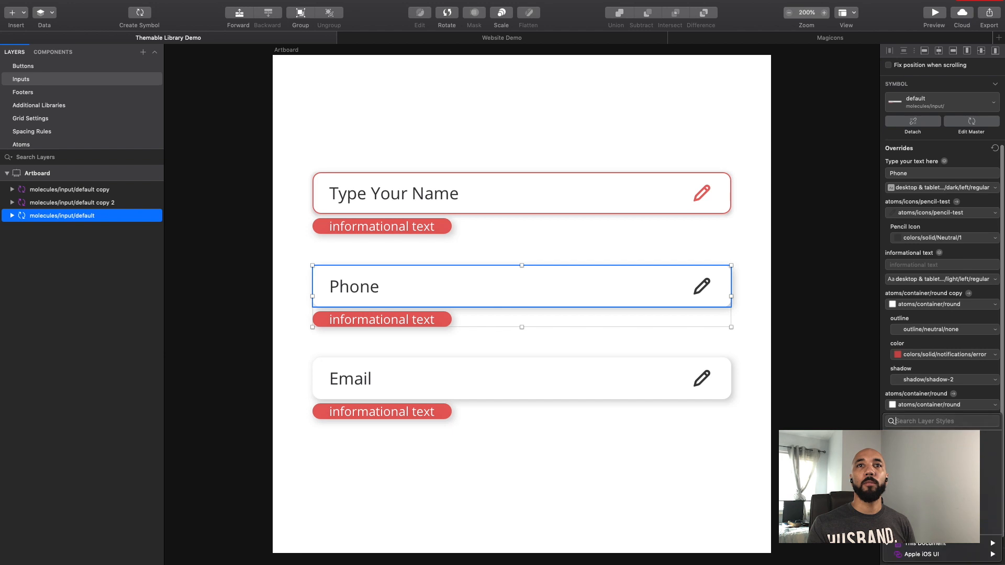
click(945, 520)
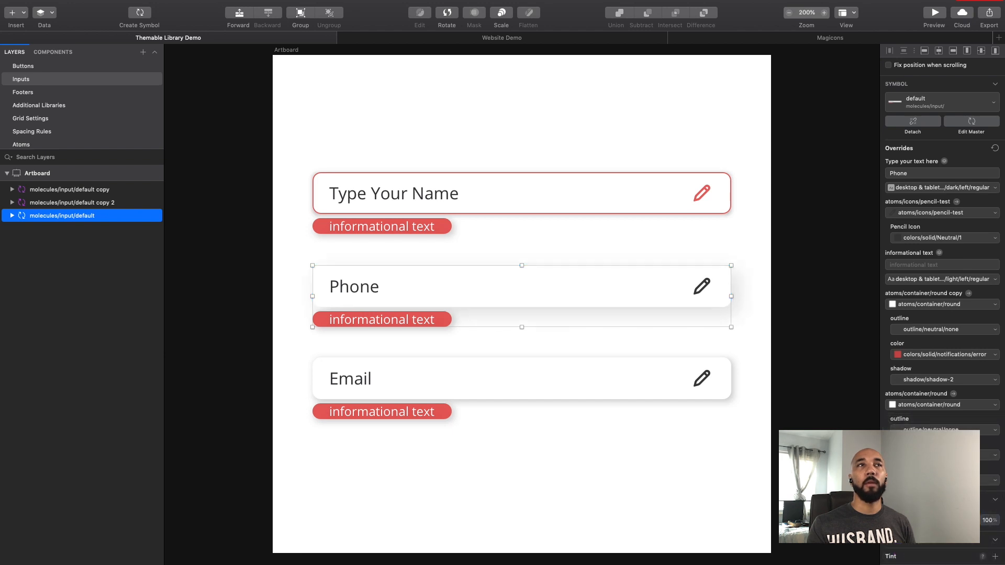
click(919, 356)
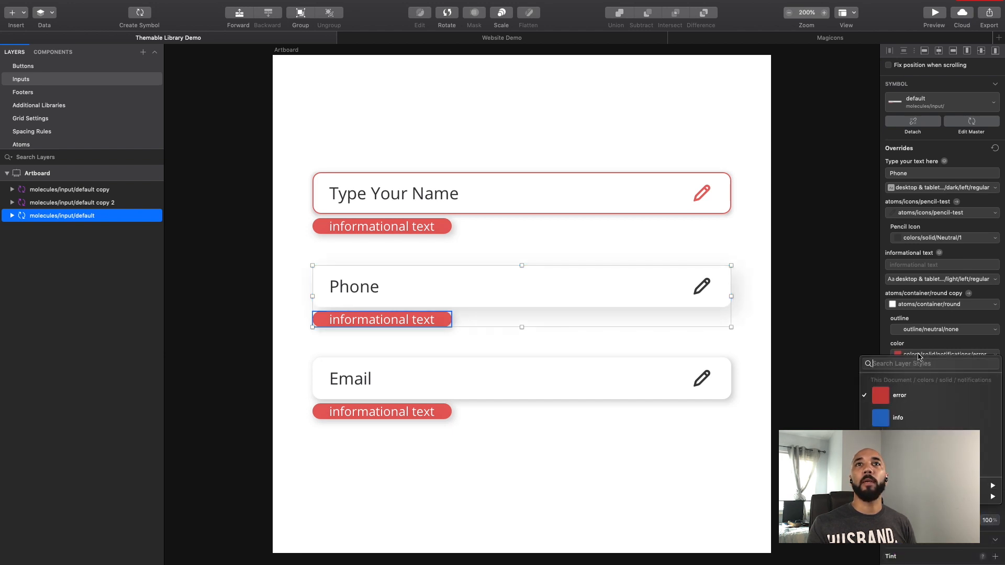
click(912, 342)
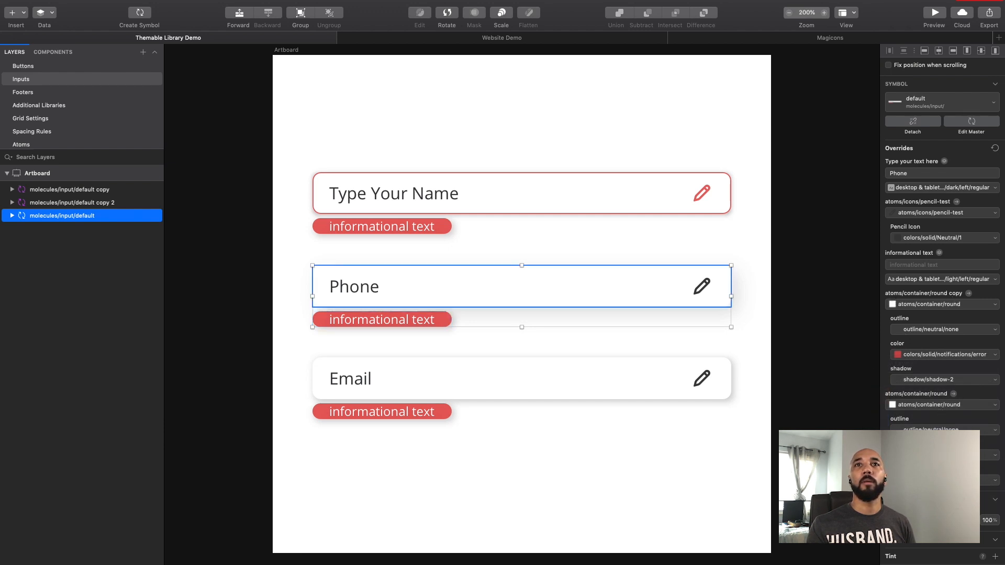
click(937, 455)
click(937, 518)
Override the outline of the "Phone" input's main round container with outline/theme/color 1.
click(916, 429)
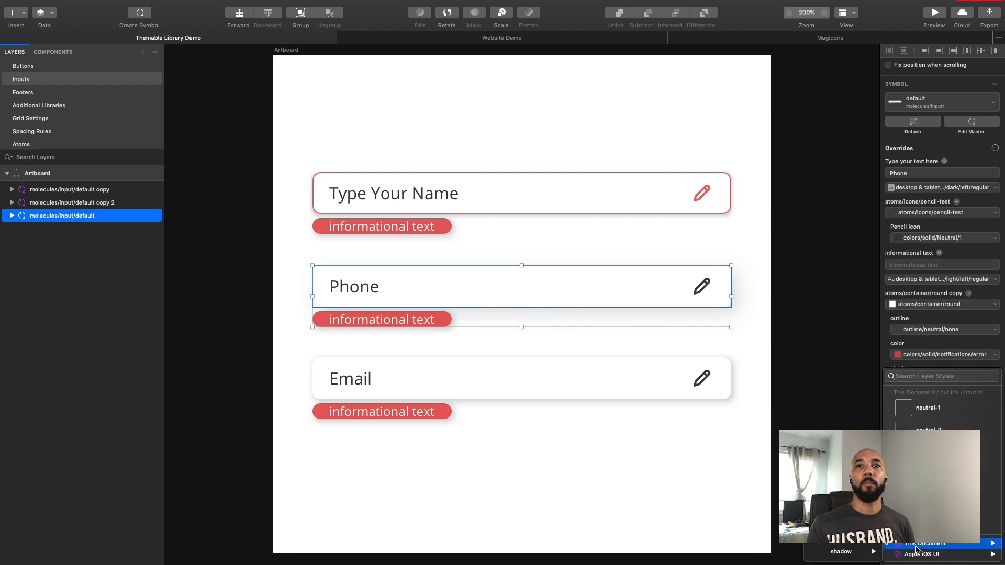
mouse_move(858, 538)
mouse_move(751, 551)
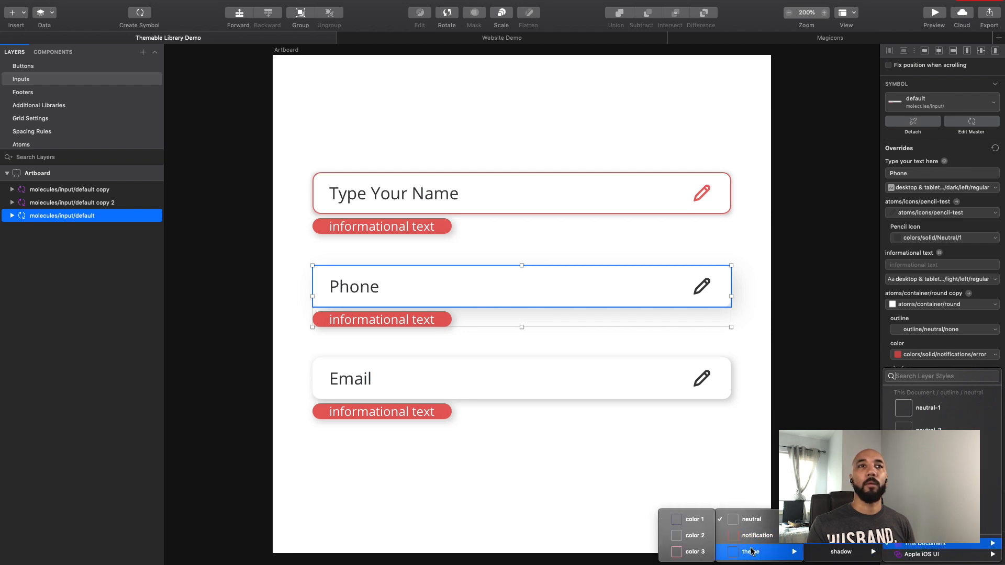
click(692, 522)
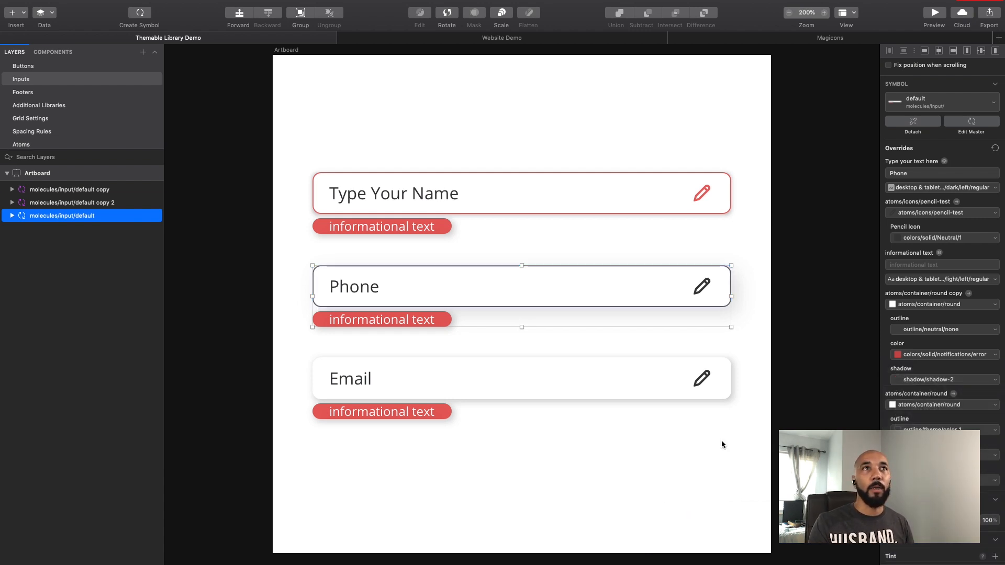
click(702, 286)
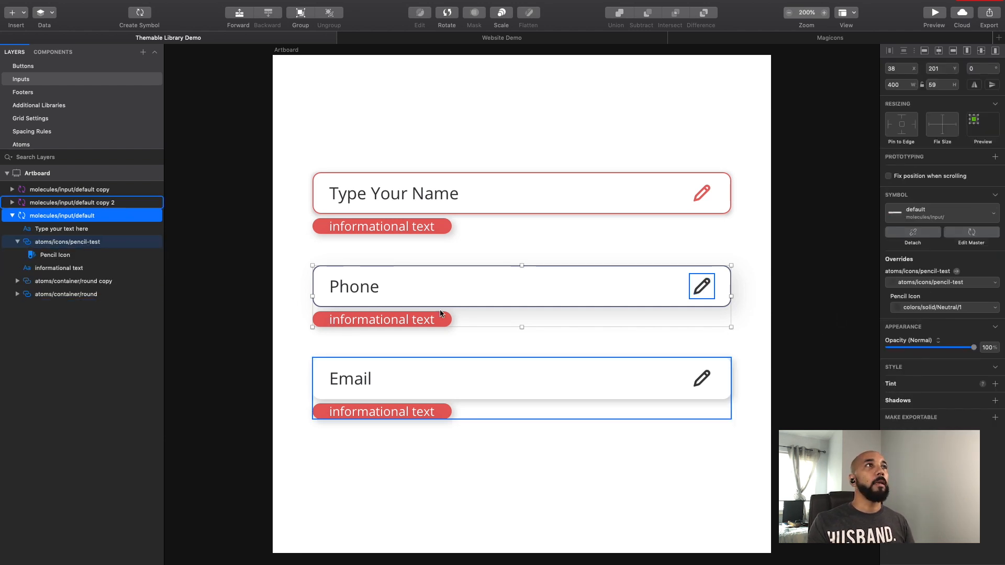
key(Escape)
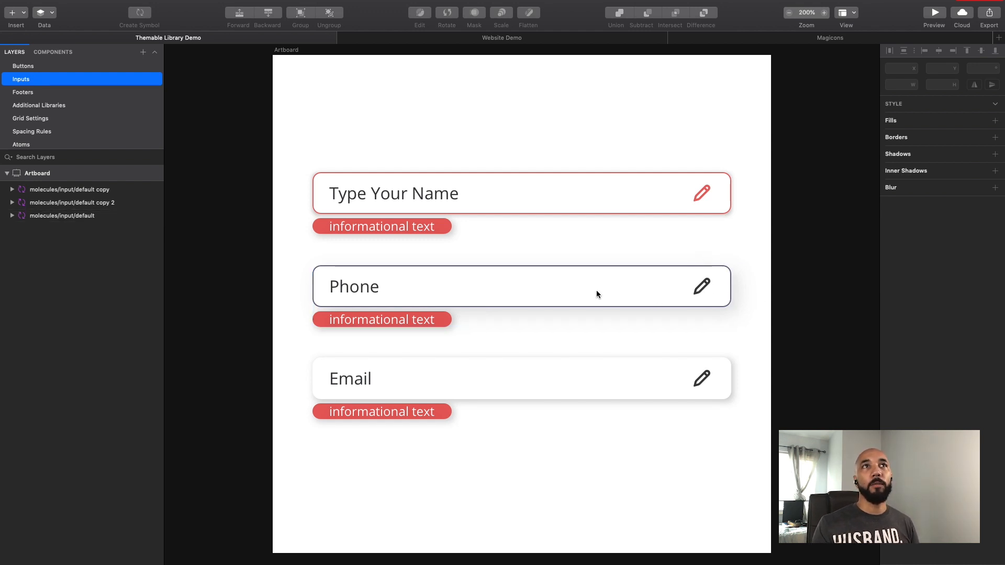
click(569, 290)
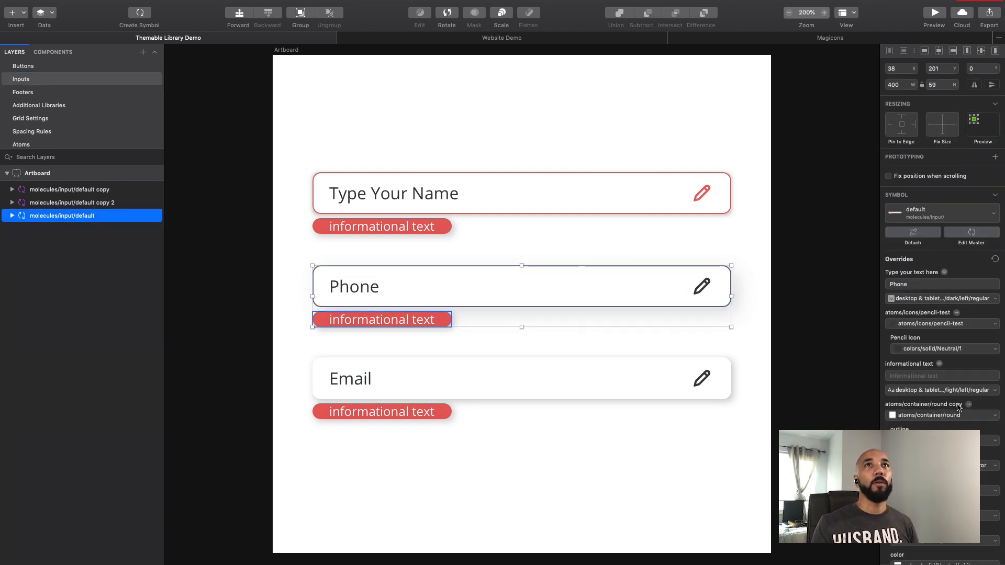
scroll(958, 409, up, 3)
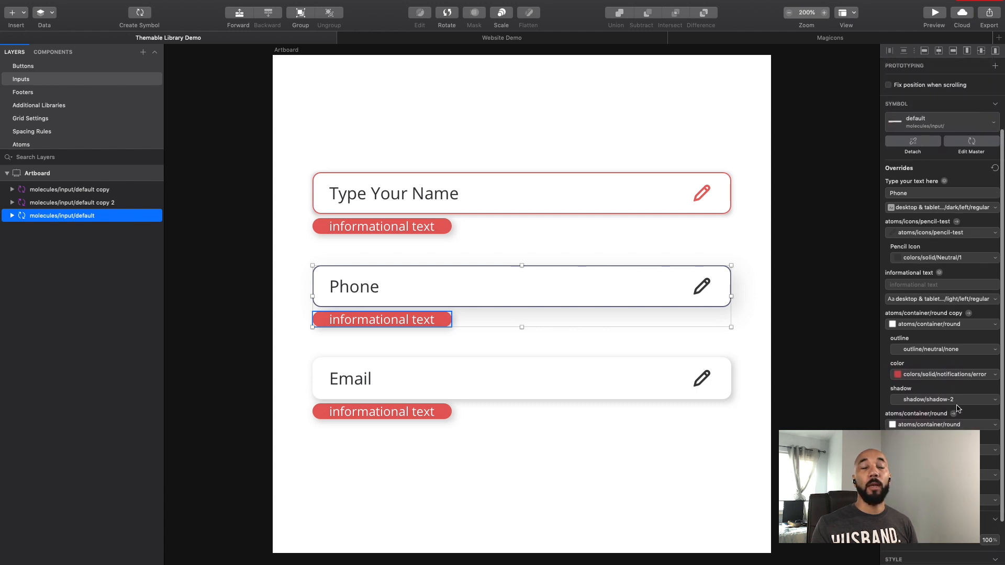
key(Escape)
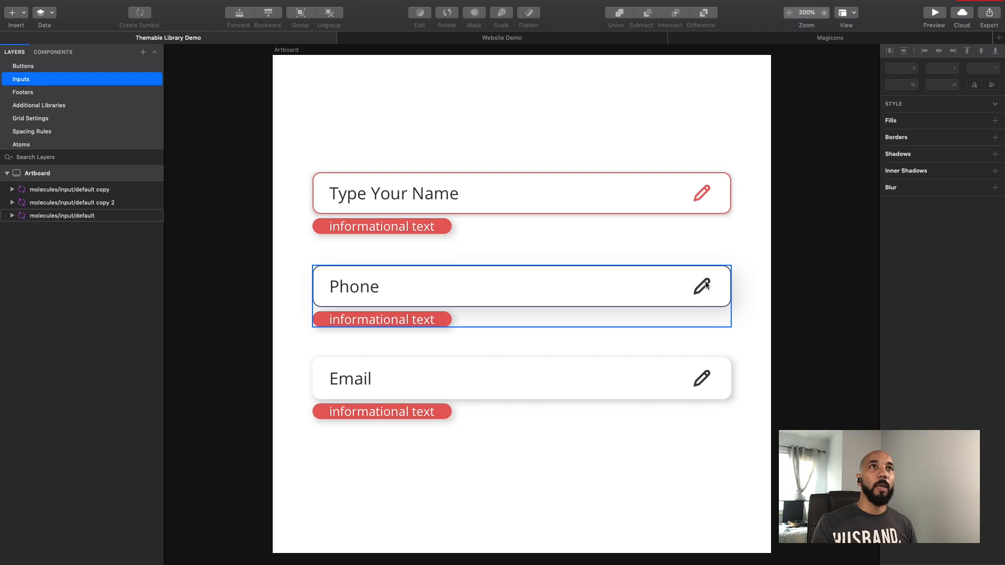
Override the Pencil Icon color of the "Phone" input with the solid notifications success color.
click(704, 288)
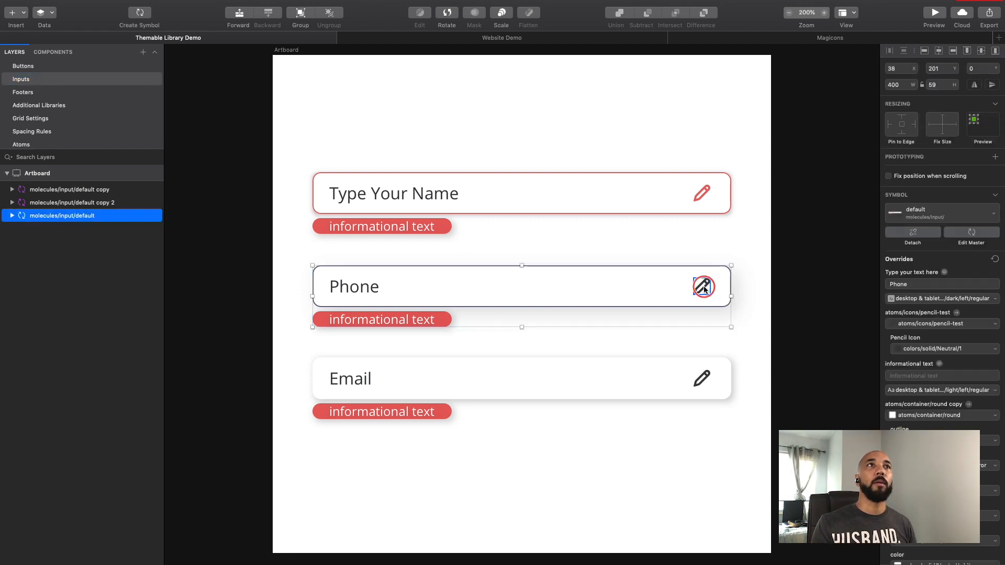
double_click(704, 288)
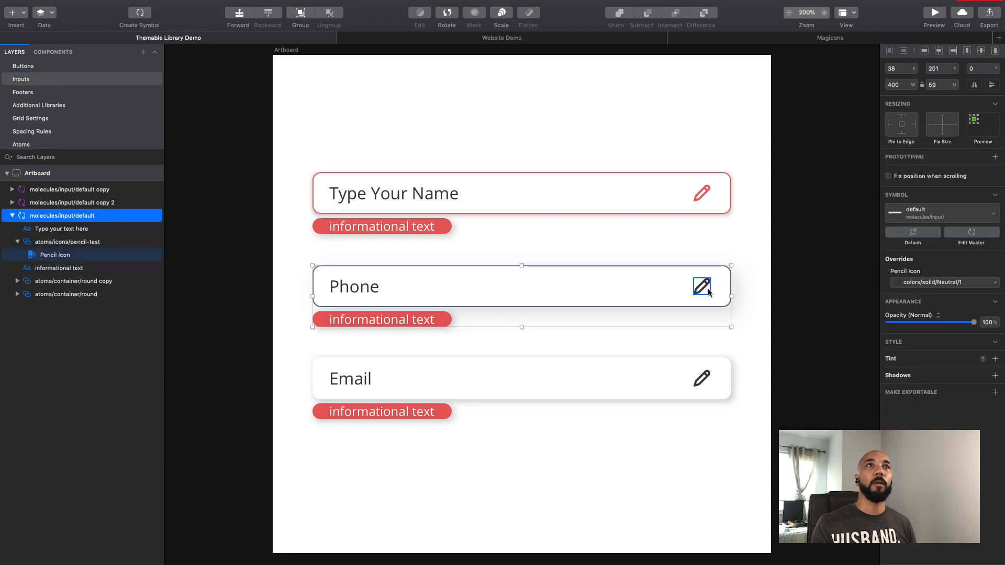
click(941, 283)
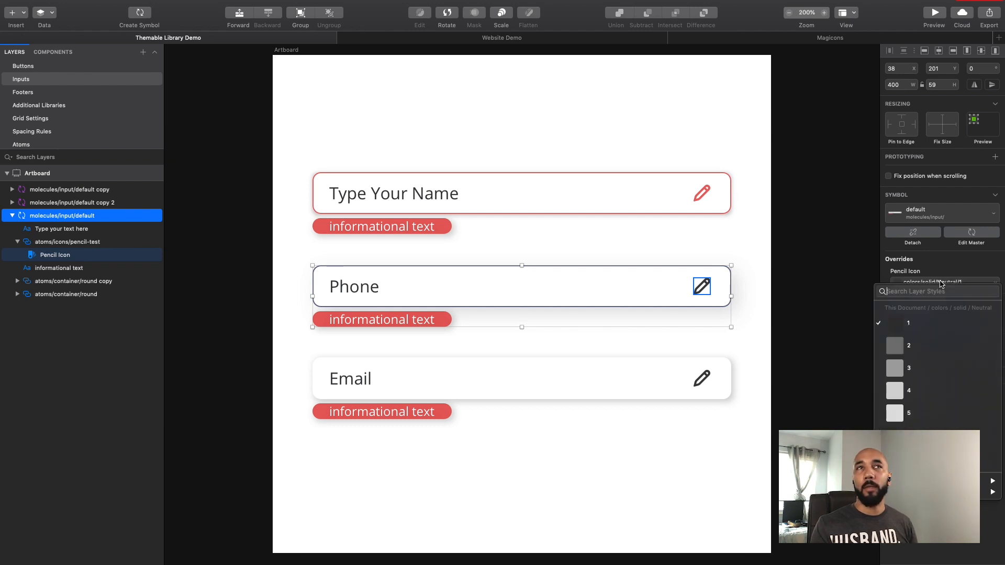
mouse_move(827, 496)
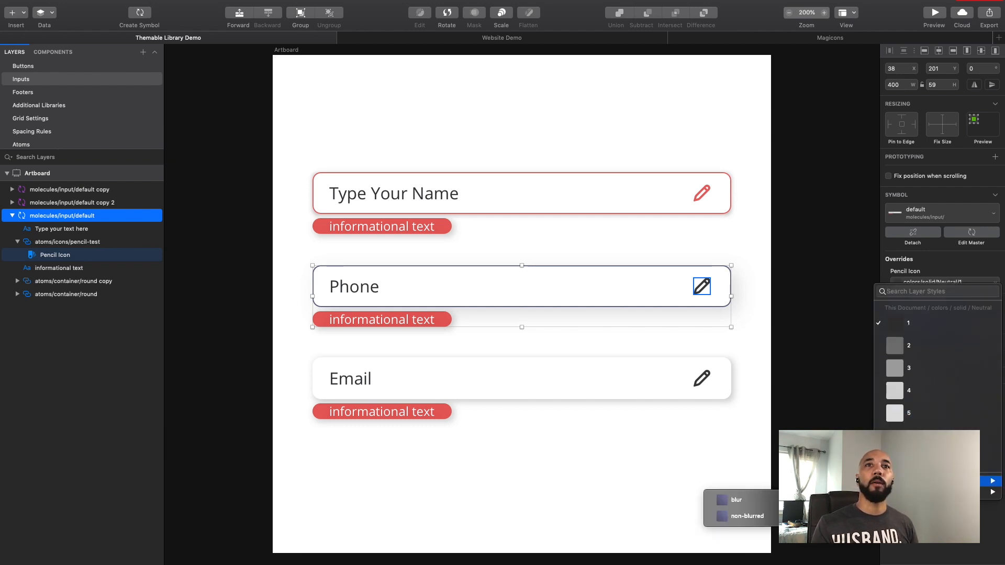
mouse_move(830, 516)
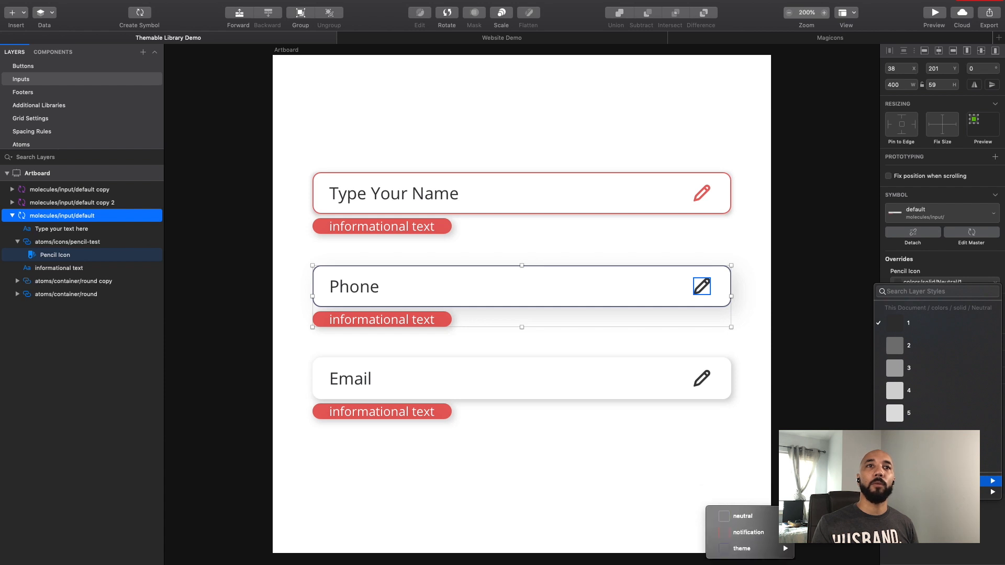
mouse_move(753, 549)
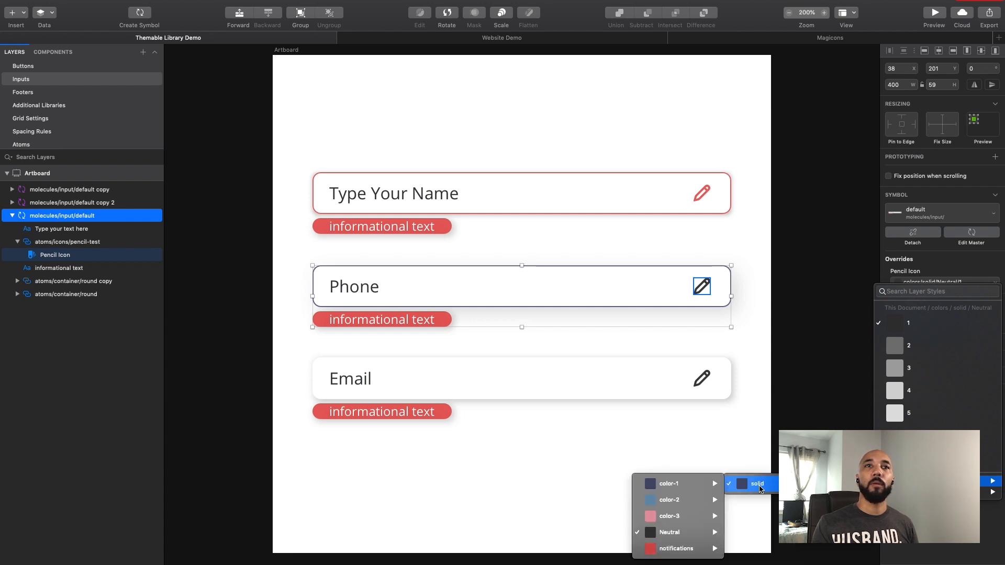
mouse_move(682, 557)
click(608, 535)
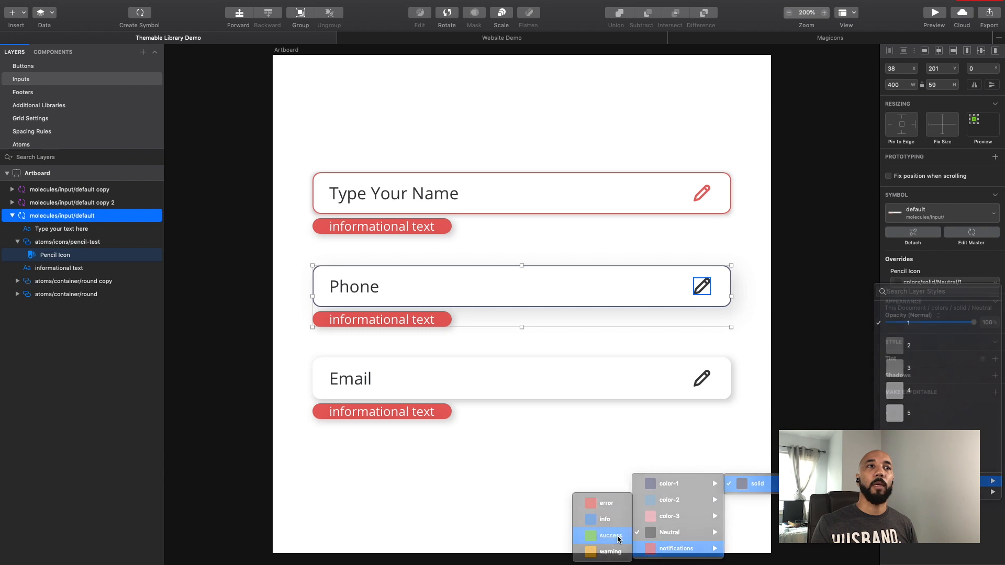
click(618, 514)
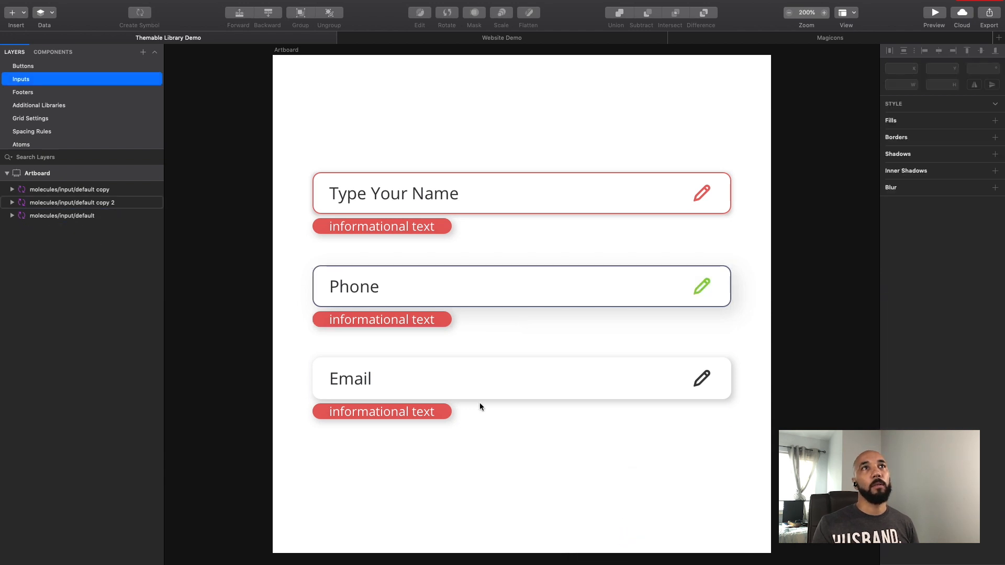
Override the color of the informational text container under the "Email" input with the solid notifications info color.
click(449, 415)
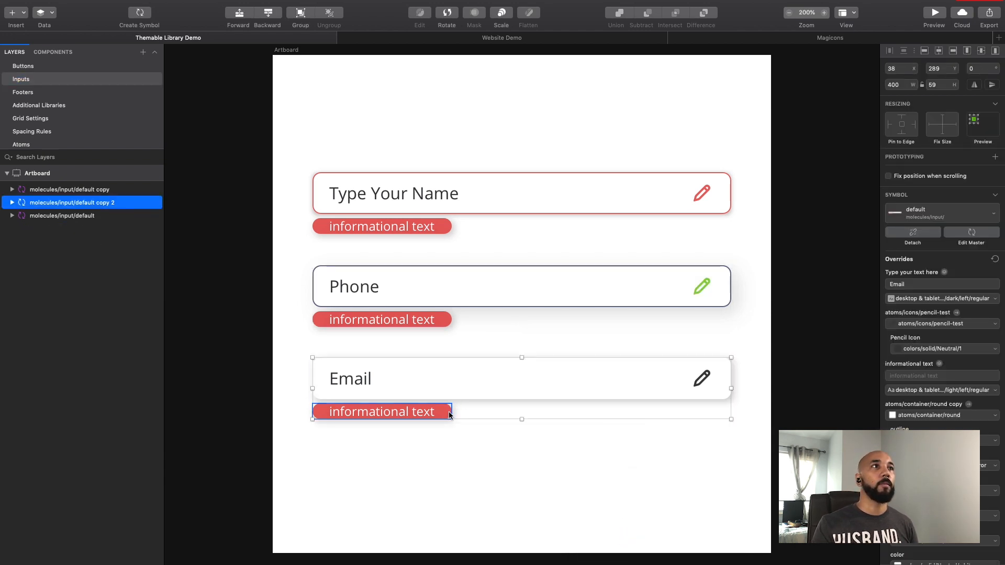
double_click(448, 411)
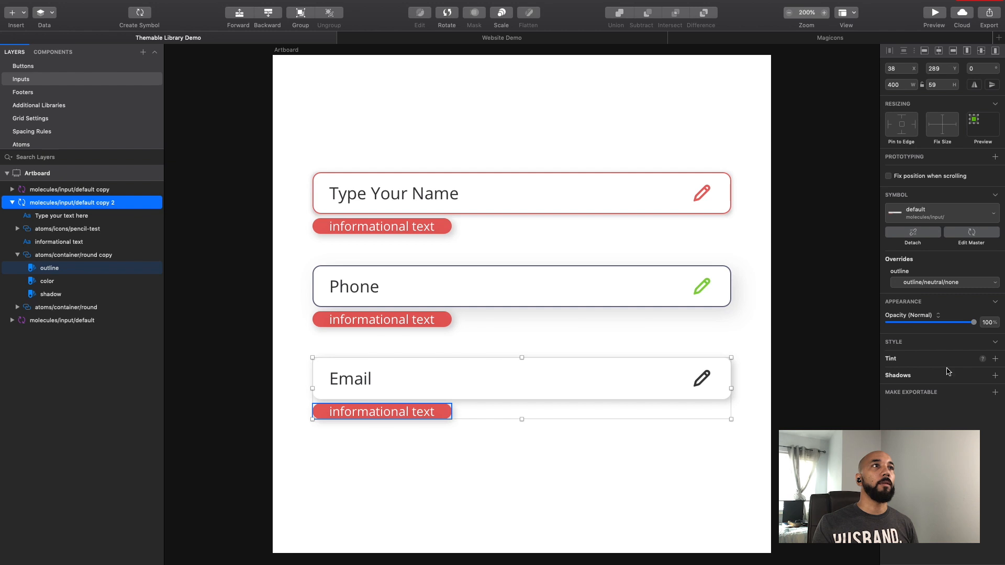
click(953, 282)
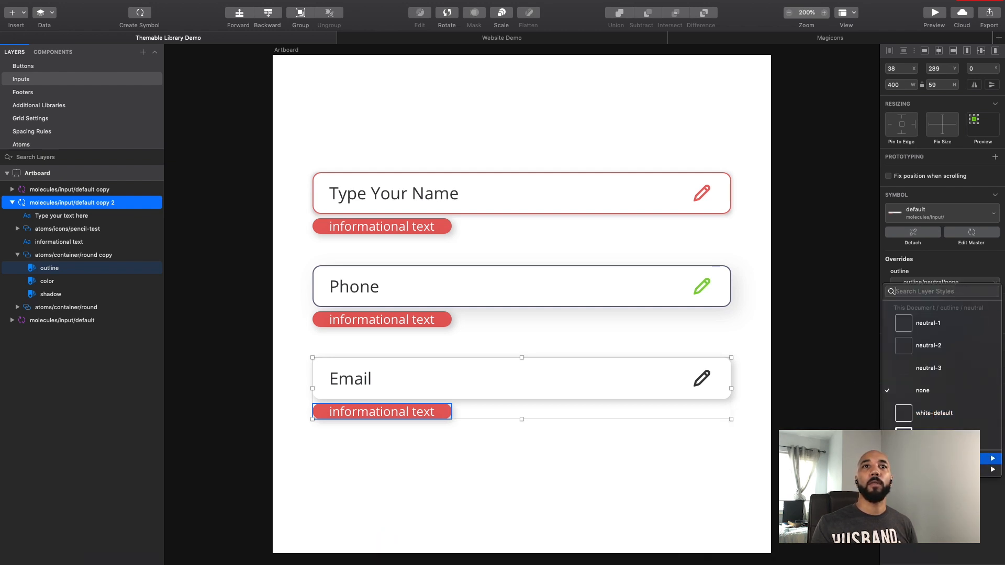
mouse_move(839, 459)
mouse_move(764, 461)
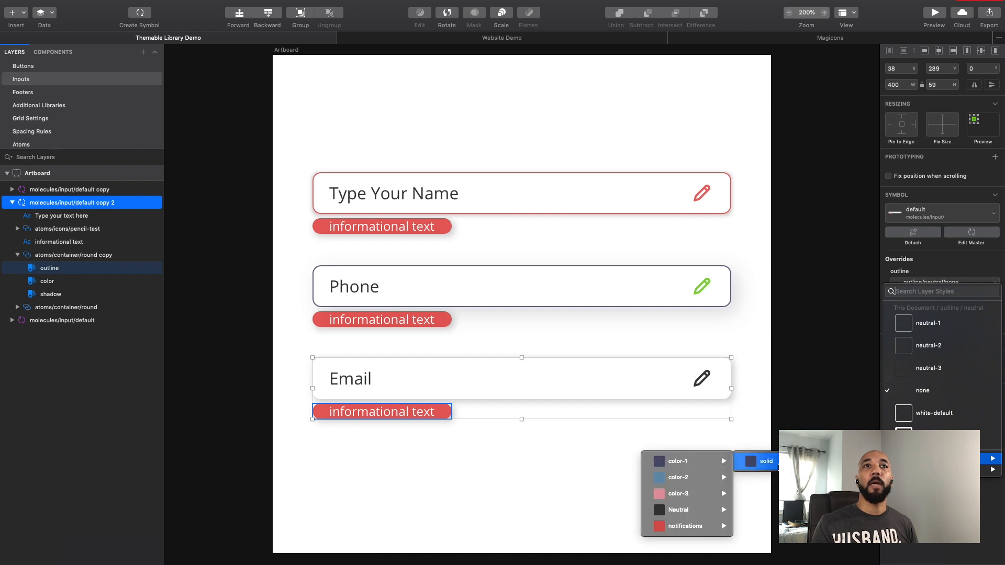
mouse_move(701, 526)
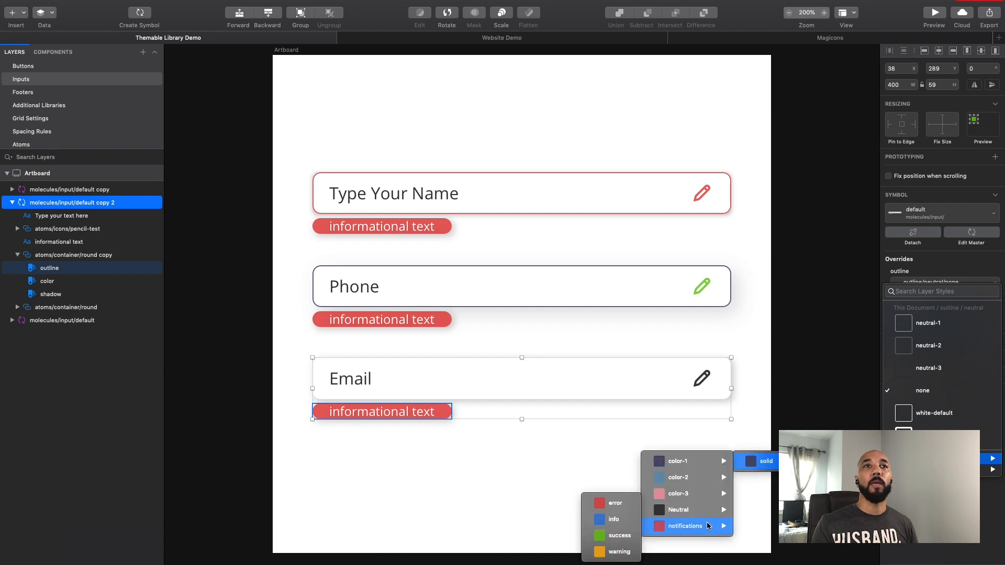
click(631, 520)
click(596, 514)
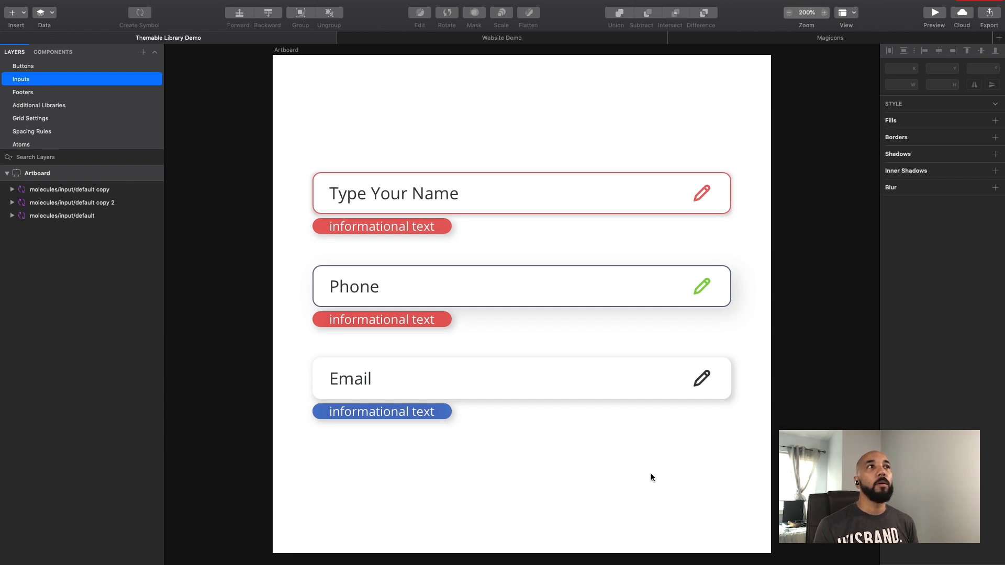
Override the text style of the "Email" input's label with the bold dark left-aligned body style.
click(359, 379)
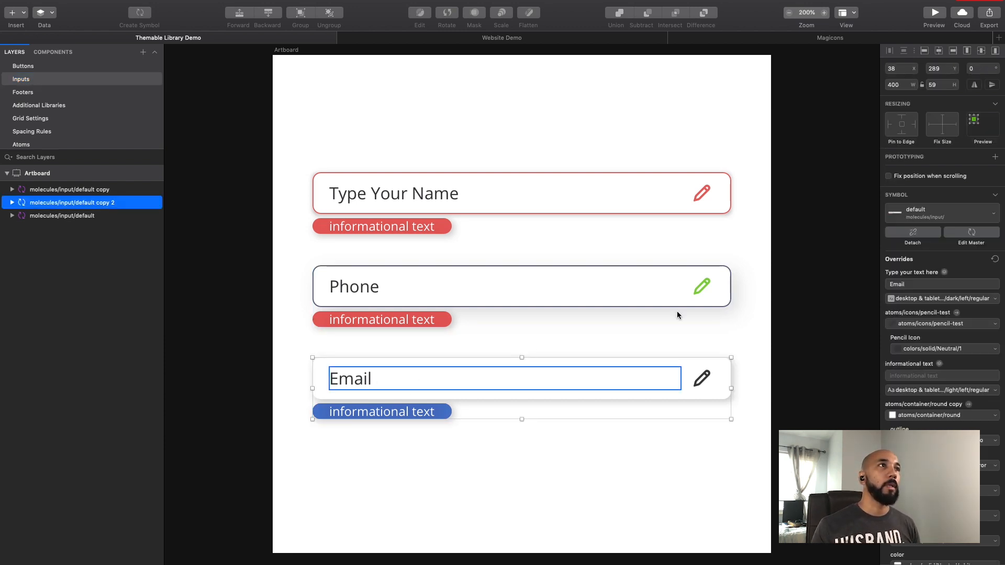
click(930, 298)
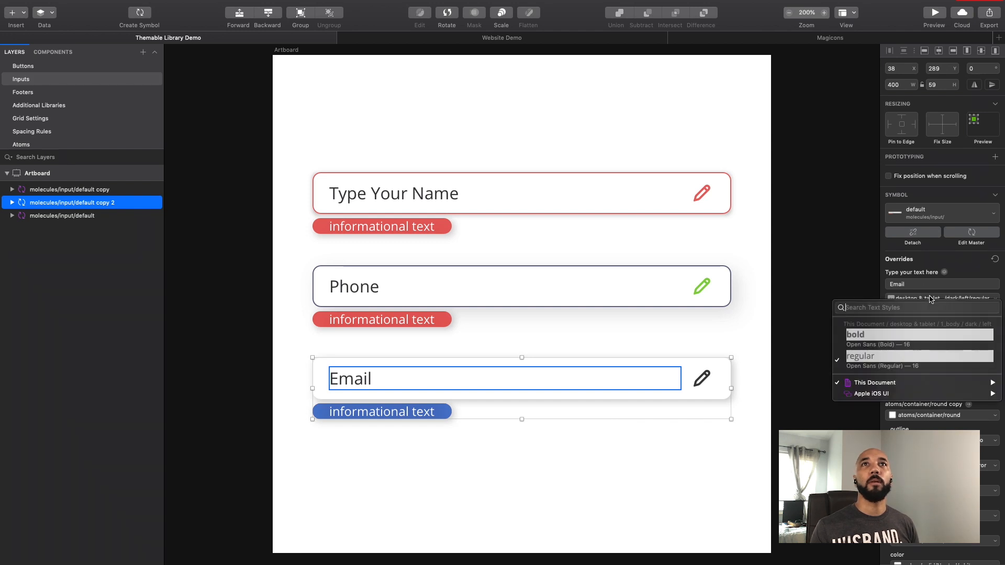
click(912, 336)
click(574, 483)
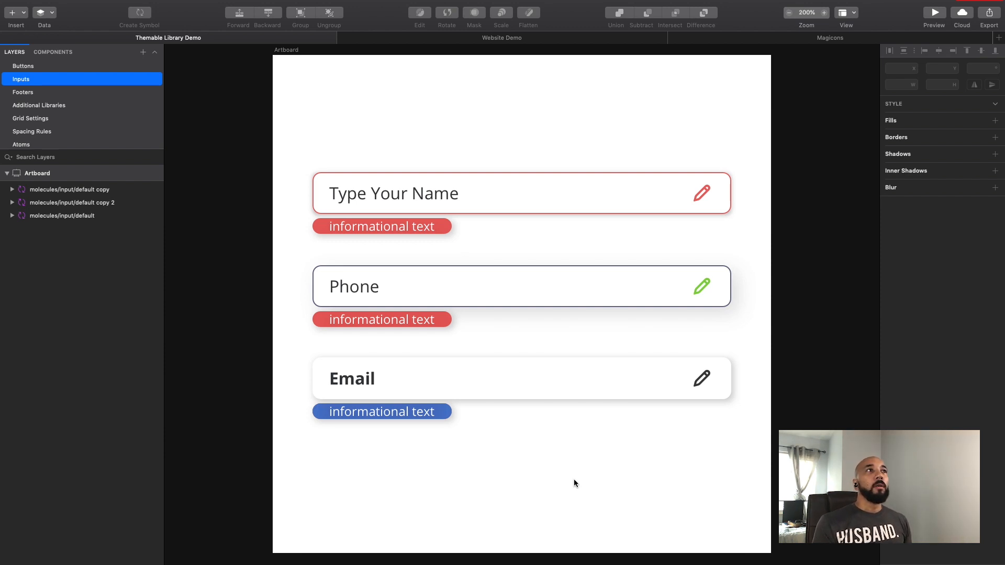
click(626, 381)
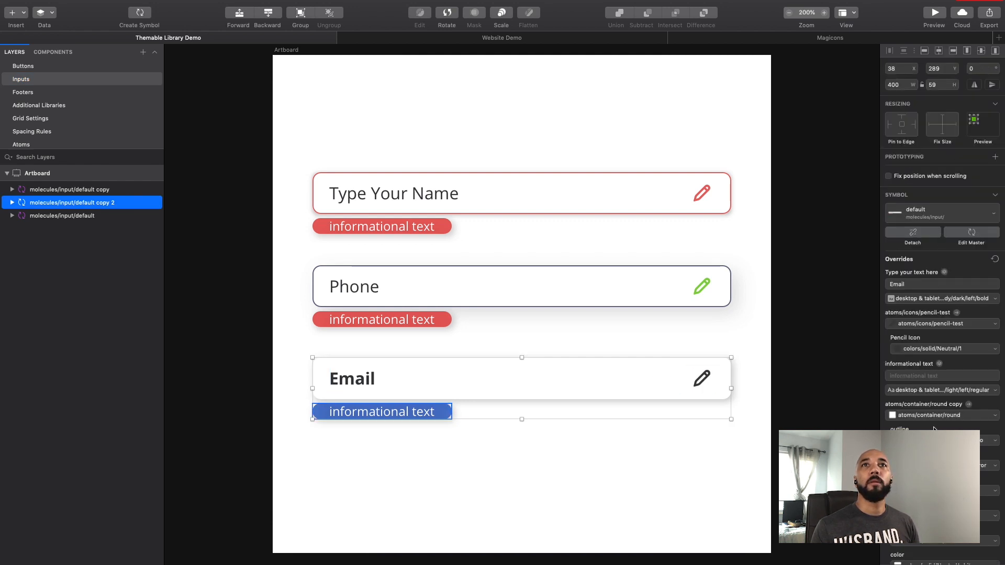
double_click(604, 383)
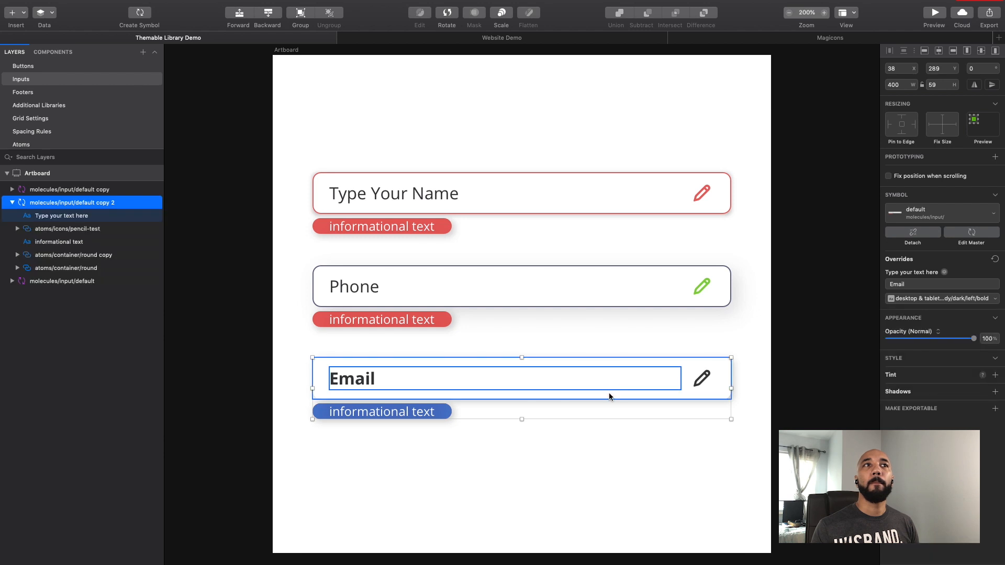
click(945, 282)
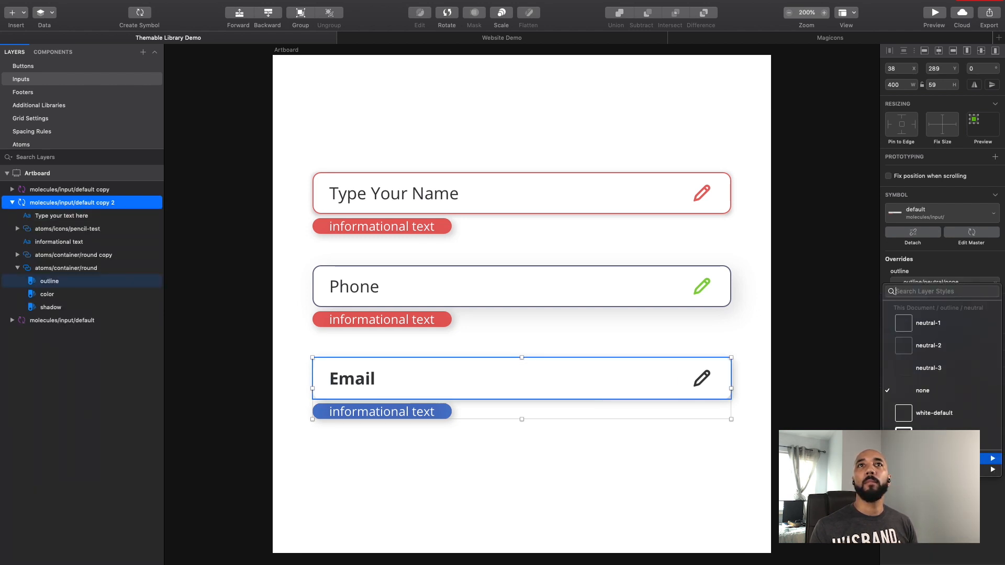
click(623, 454)
click(623, 453)
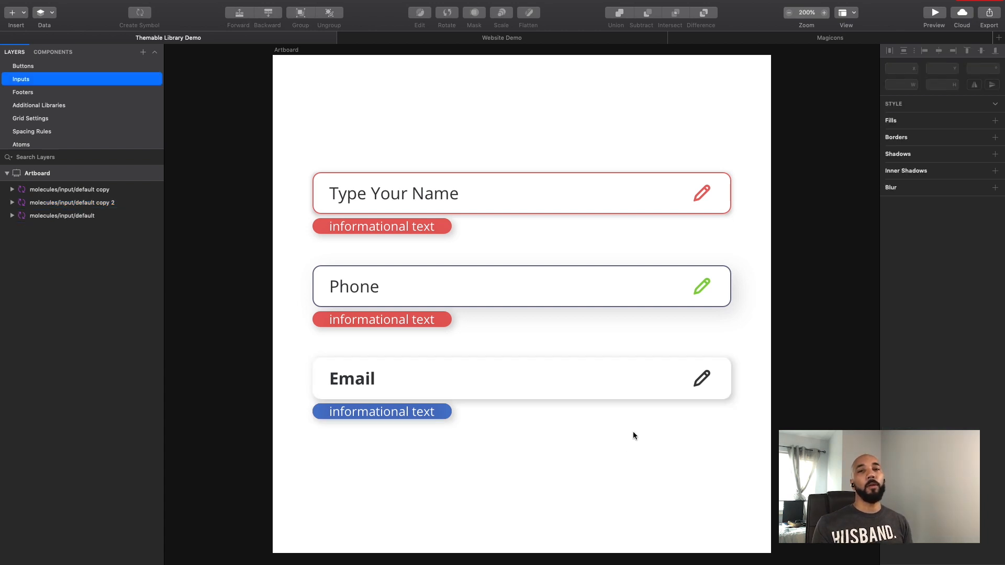
Widen the artboard to about 523 px so that its three inputs resize with it.
click(283, 50)
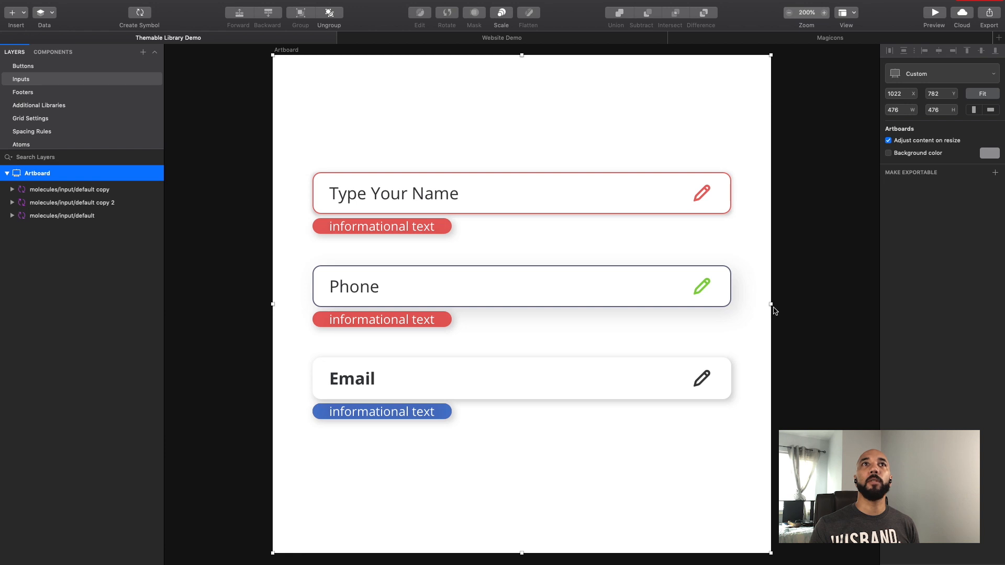
drag(771, 304, 820, 314)
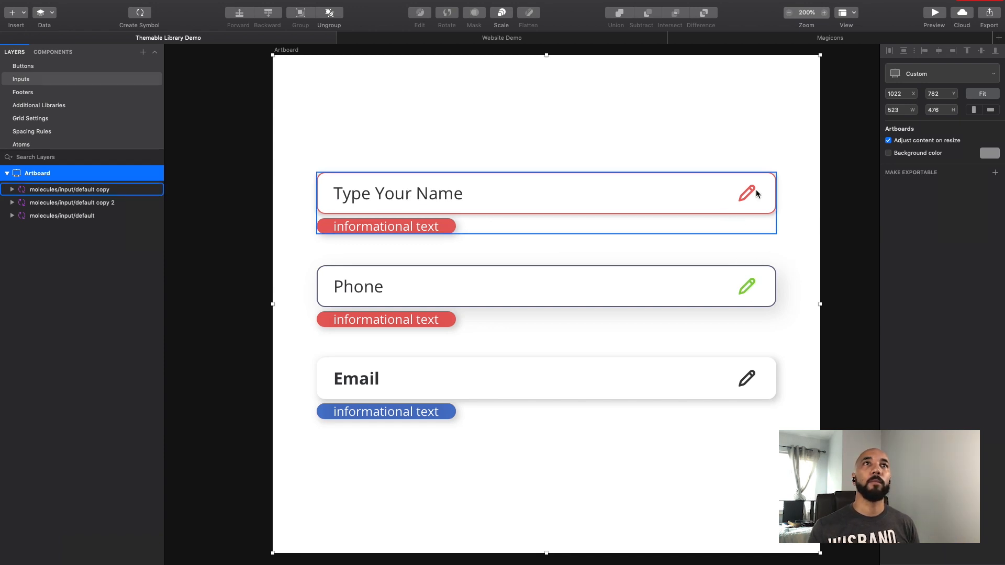
Swap the pencil icon symbol in the "Phone" input for atoms/icons/cancel.
click(747, 287)
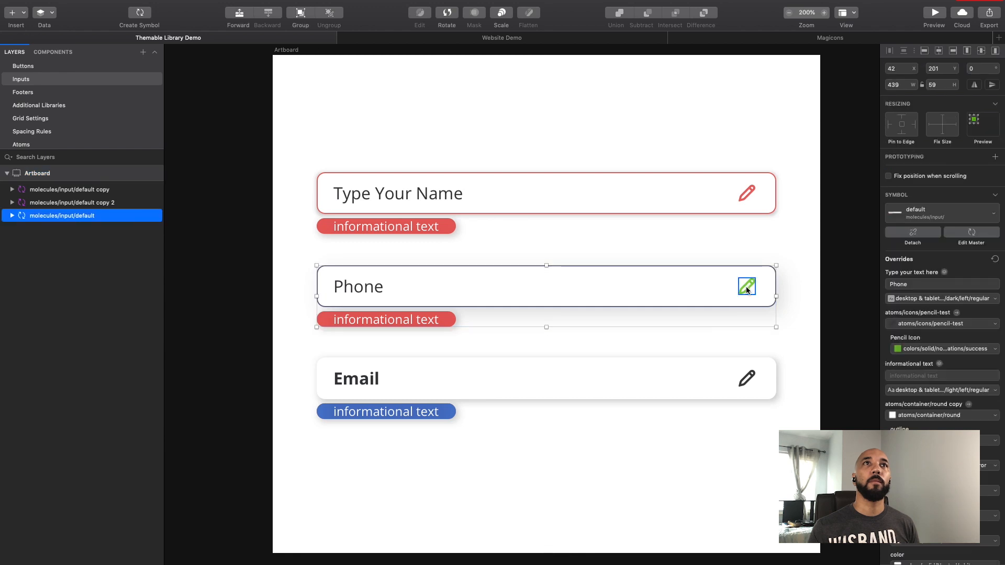
double_click(747, 287)
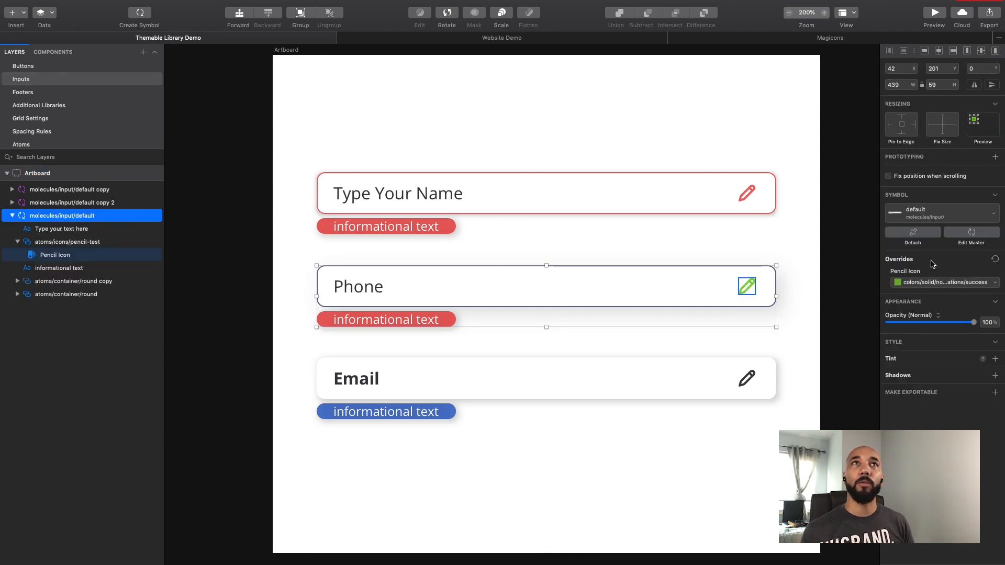
click(928, 219)
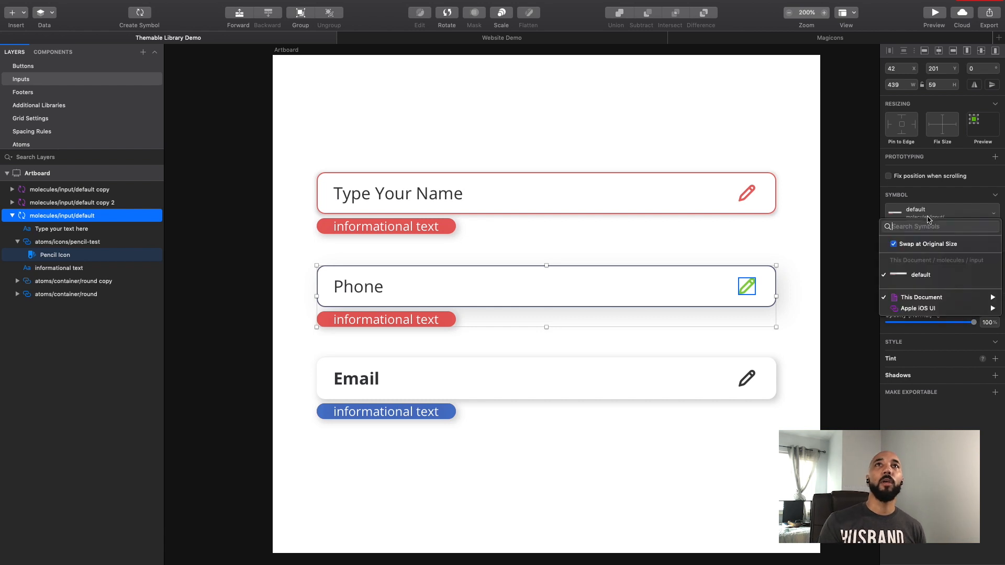
click(748, 290)
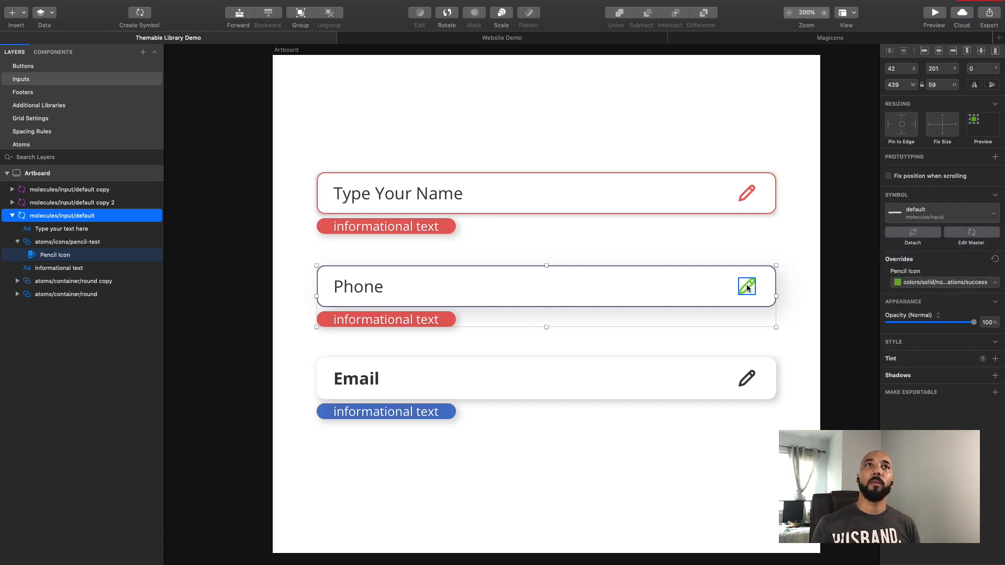
click(752, 263)
double_click(746, 283)
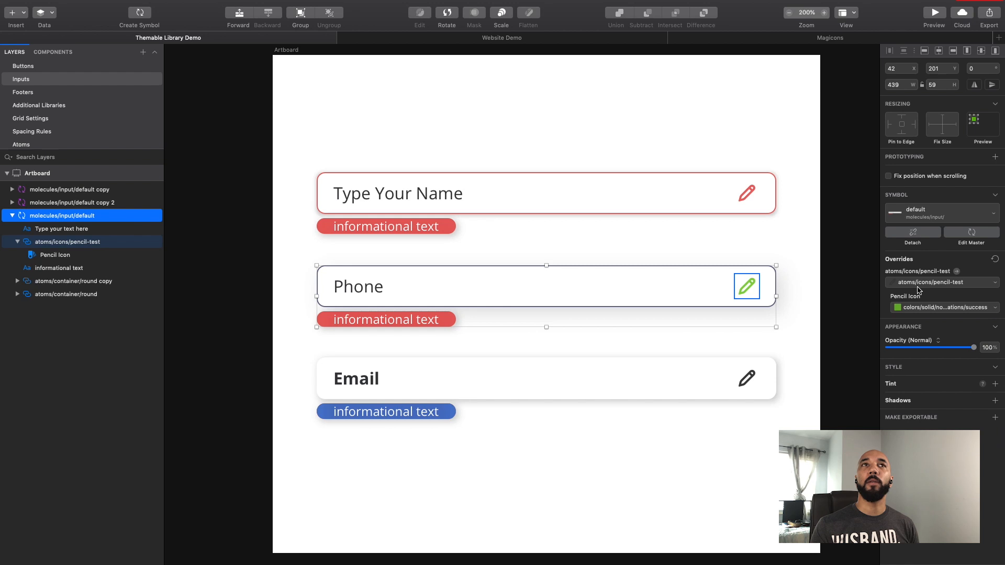
click(918, 285)
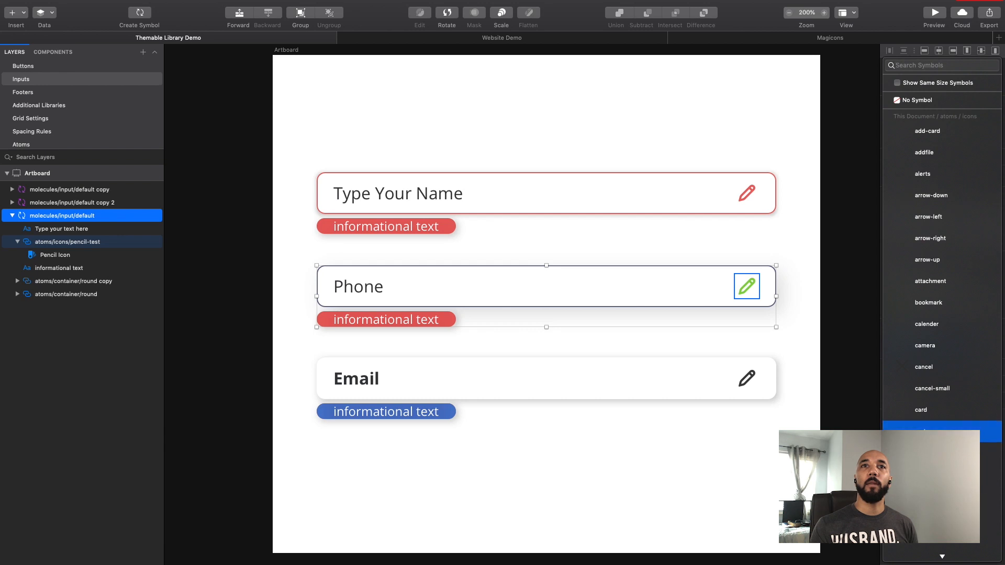
click(924, 367)
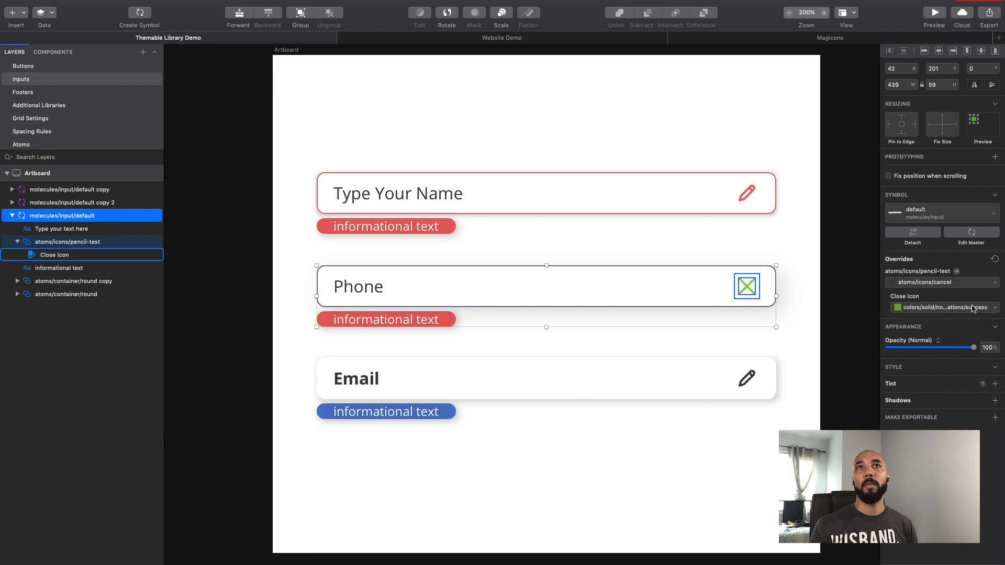
click(802, 301)
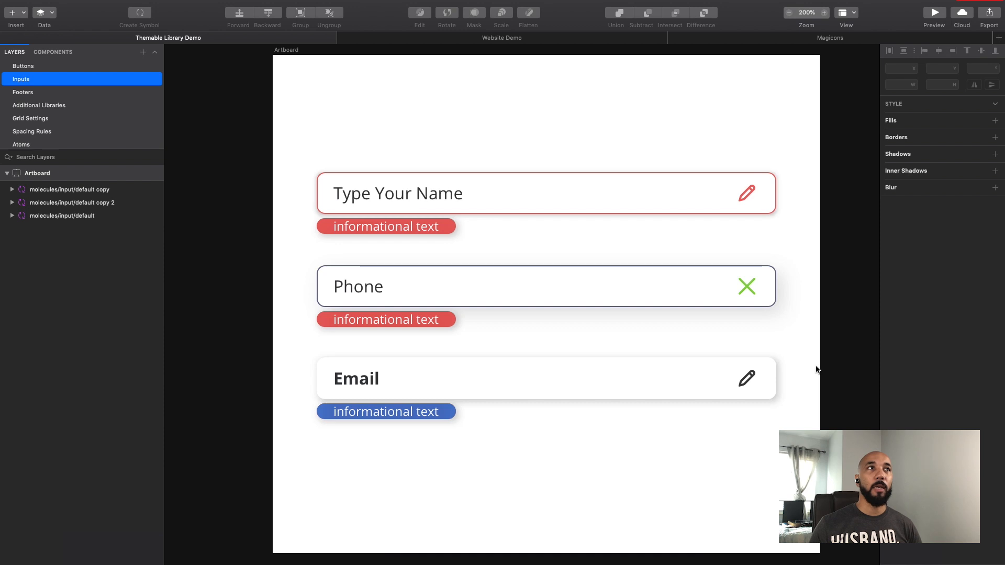
Reset all symbol overrides on the three inputs at once.
drag(403, 129, 548, 455)
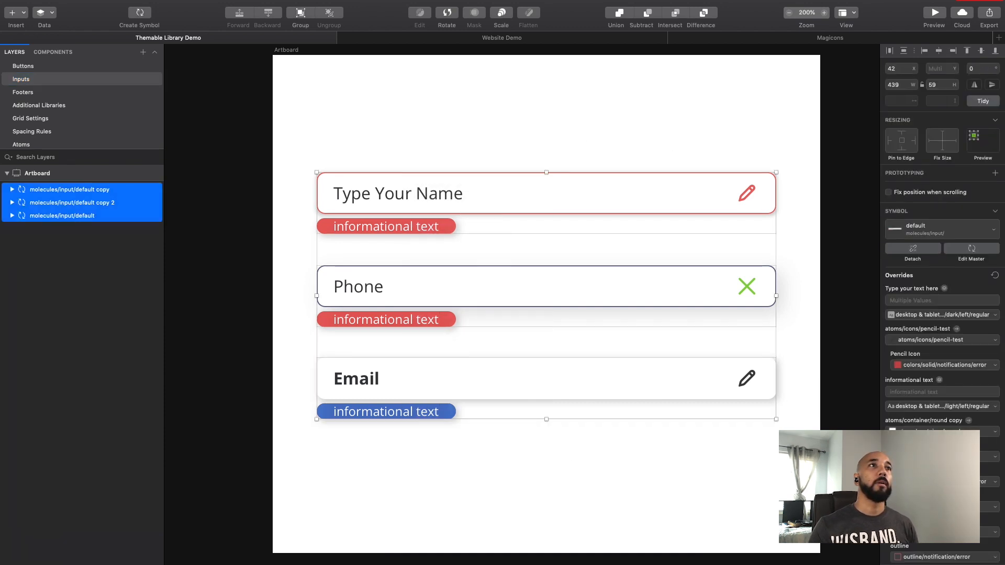
click(996, 277)
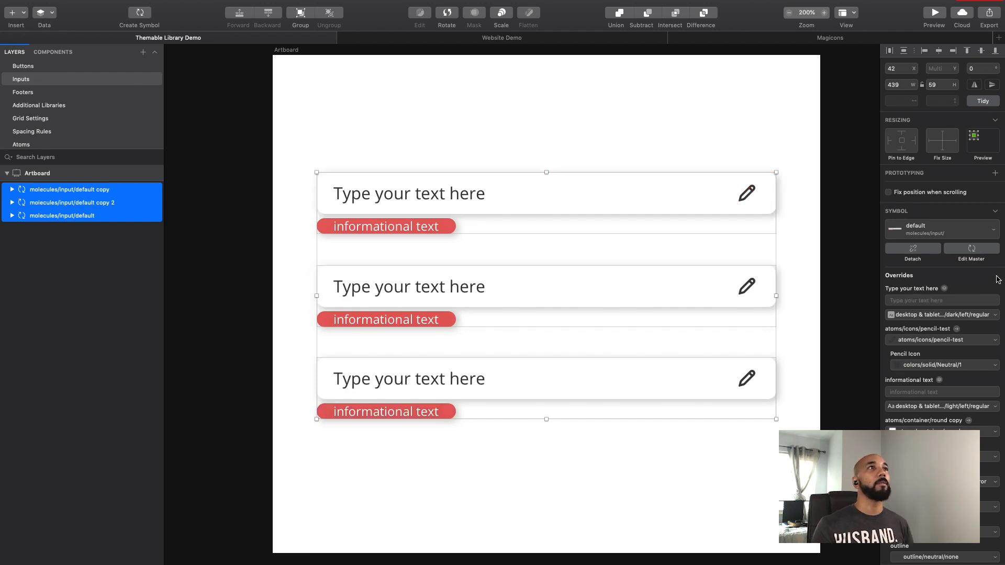
click(625, 120)
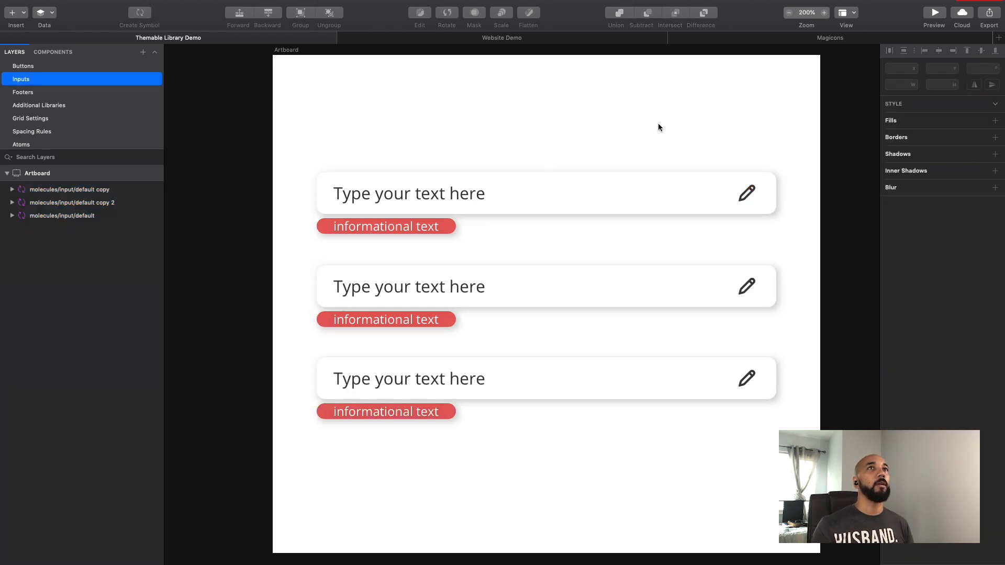
Undo the override reset on the three inputs and deselect them.
key(super+0)
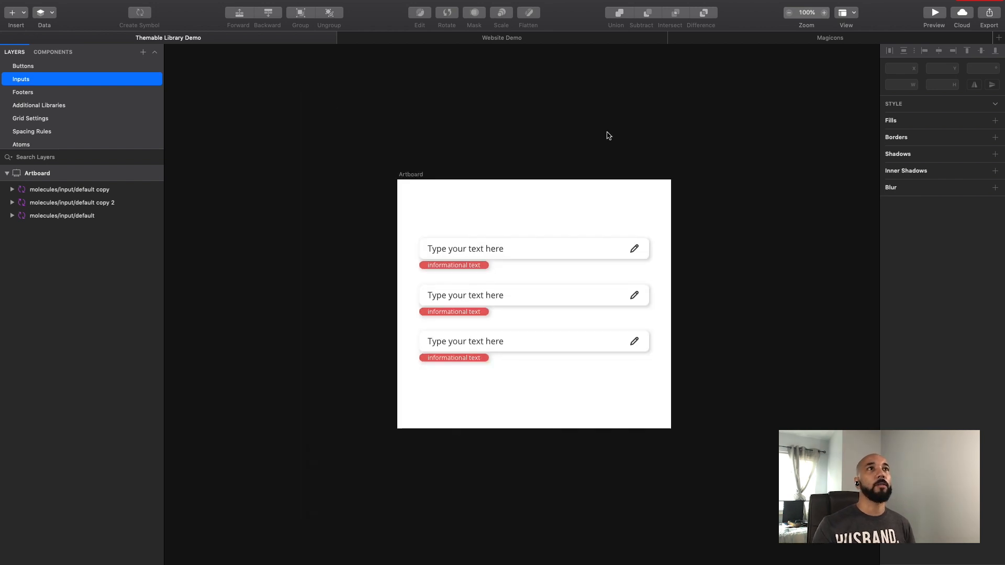
key(super+z)
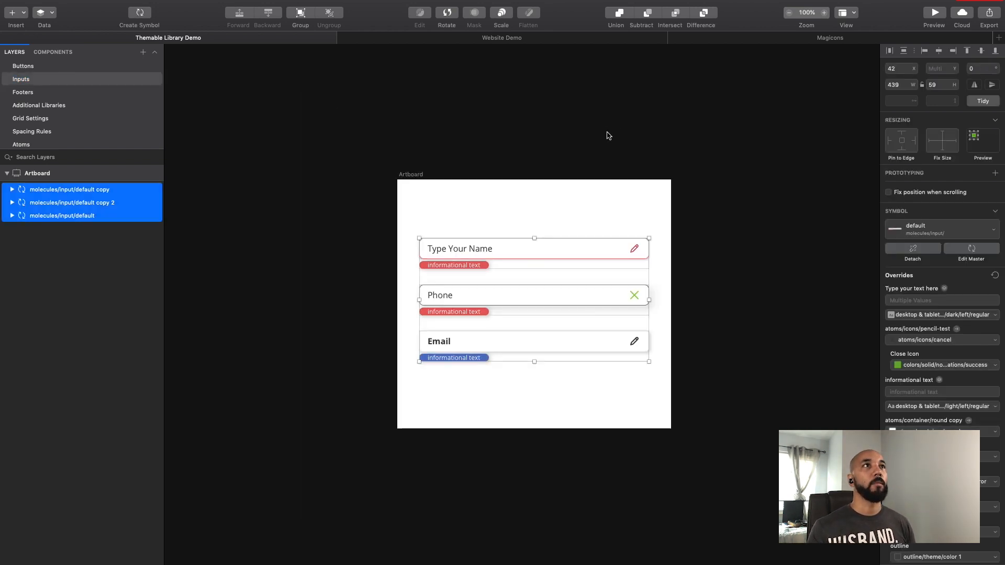
click(709, 156)
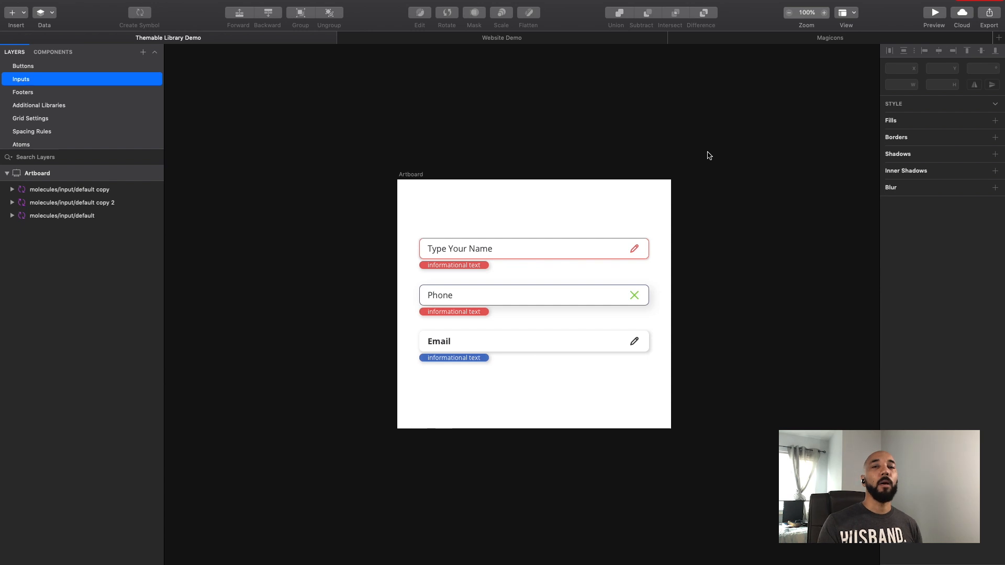